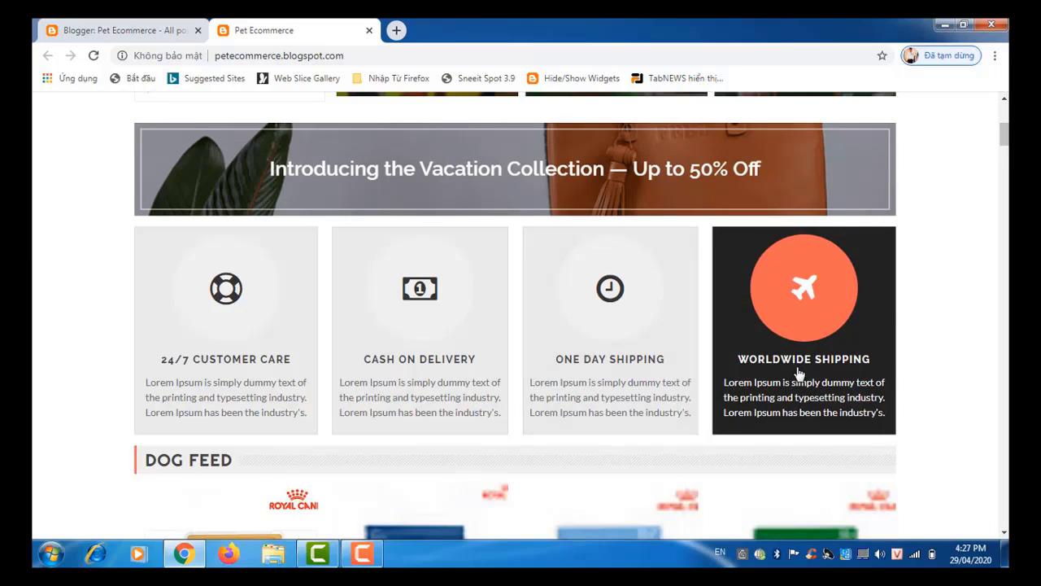
Step: Open the Pet Ecommerce blog's Layout page and scroll through Vertical Icon Menu, Slider Widget and Featured Product
{"action": "scroll", "coordinate": [797, 372], "scroll_direction": "up", "scroll_amount": 4}
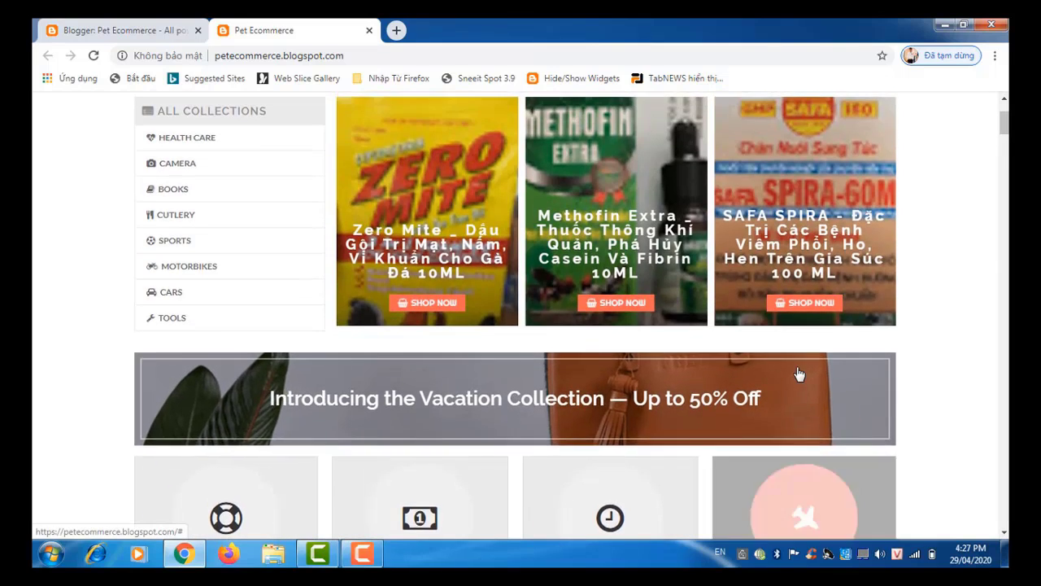
{"action": "scroll", "coordinate": [799, 373], "scroll_direction": "up", "scroll_amount": 1}
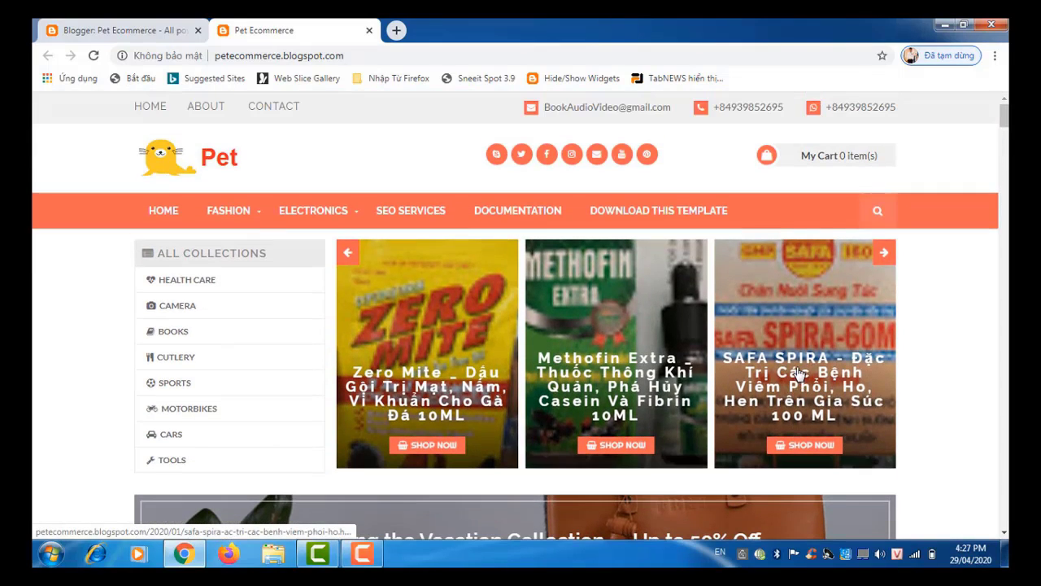
{"action": "mouse_move", "coordinate": [242, 221]}
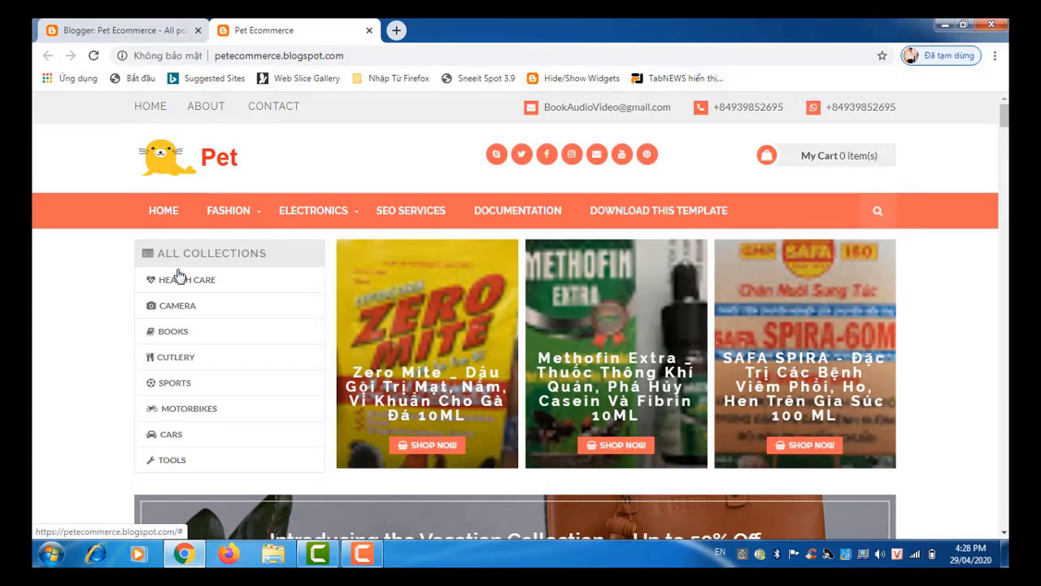
{"action": "left_click", "coordinate": [125, 32]}
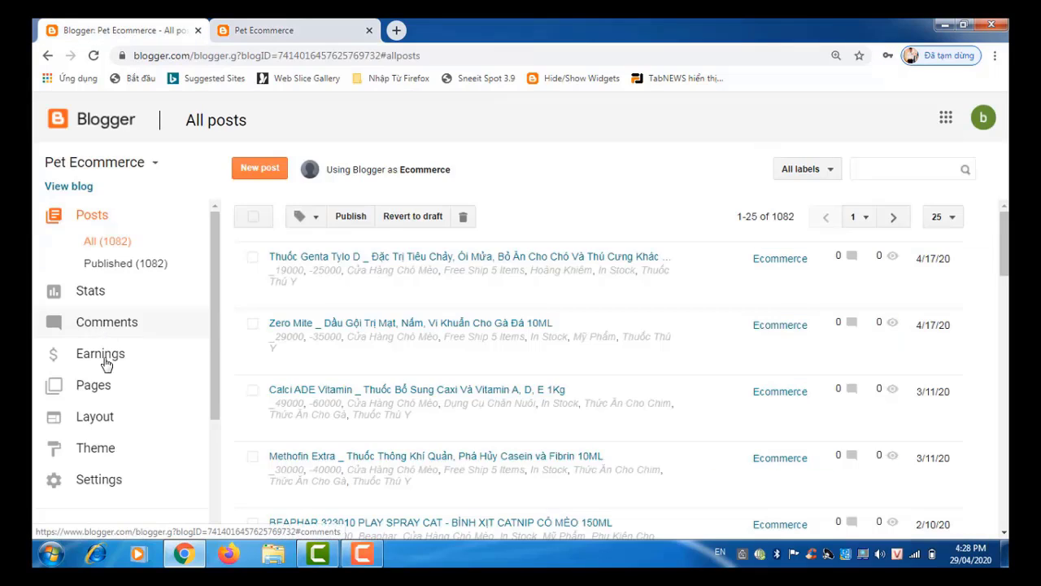
{"action": "left_click", "coordinate": [104, 422]}
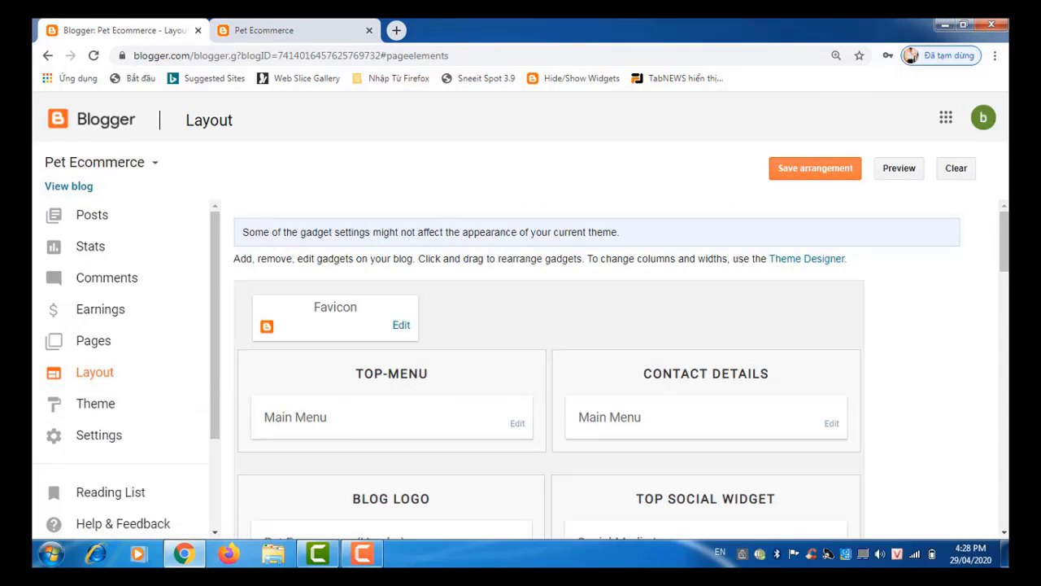
{"action": "scroll", "coordinate": [1007, 253], "scroll_direction": "down", "scroll_amount": 3}
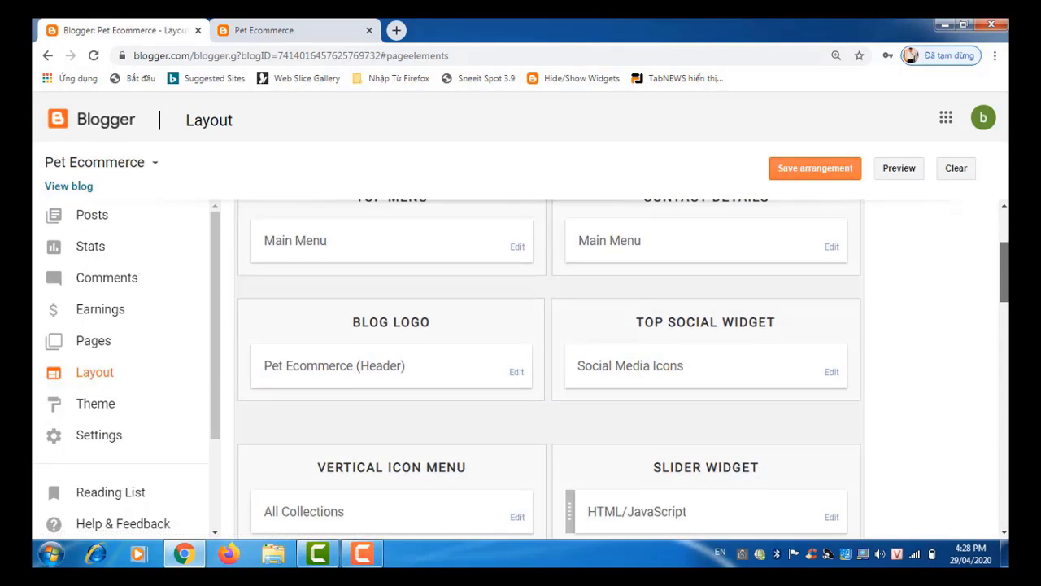
{"action": "scroll", "coordinate": [1005, 293], "scroll_direction": "down", "scroll_amount": 3}
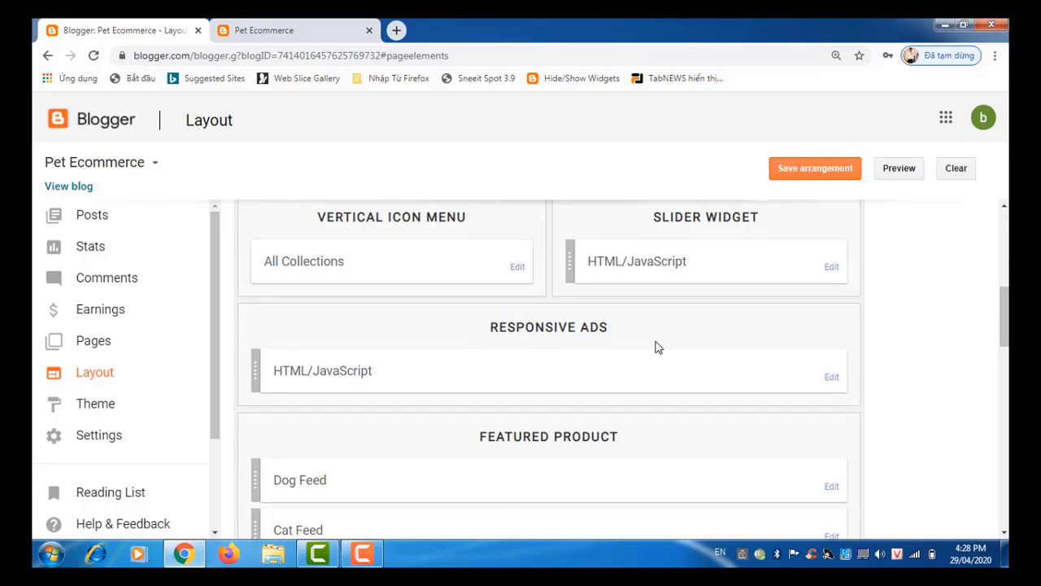
{"action": "scroll", "coordinate": [1006, 325], "scroll_direction": "up", "scroll_amount": 2}
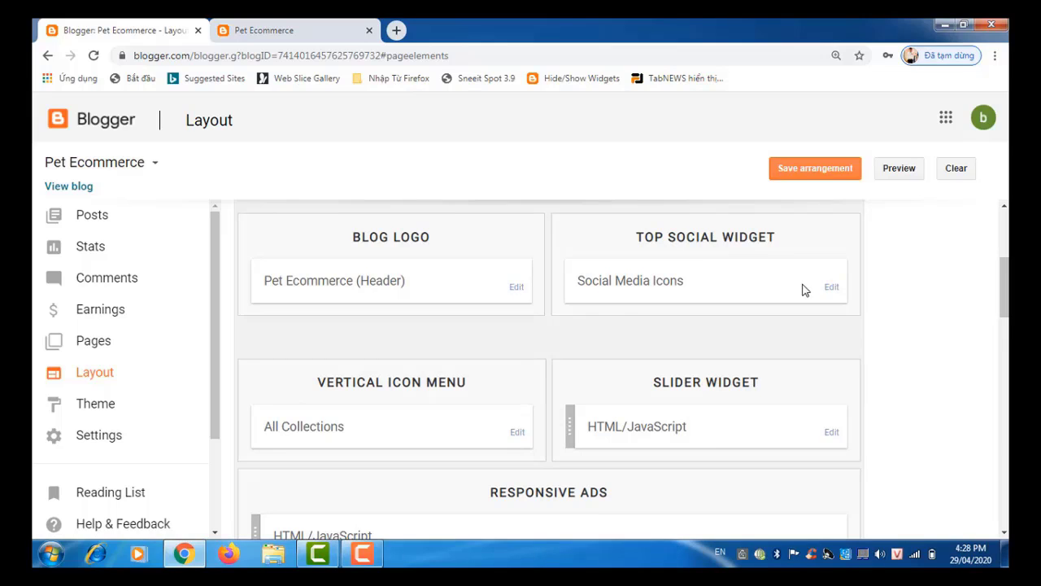
Step: Review the All Collections link list (Health Care to Tools), then return to the live storefront
{"action": "left_click", "coordinate": [519, 436]}
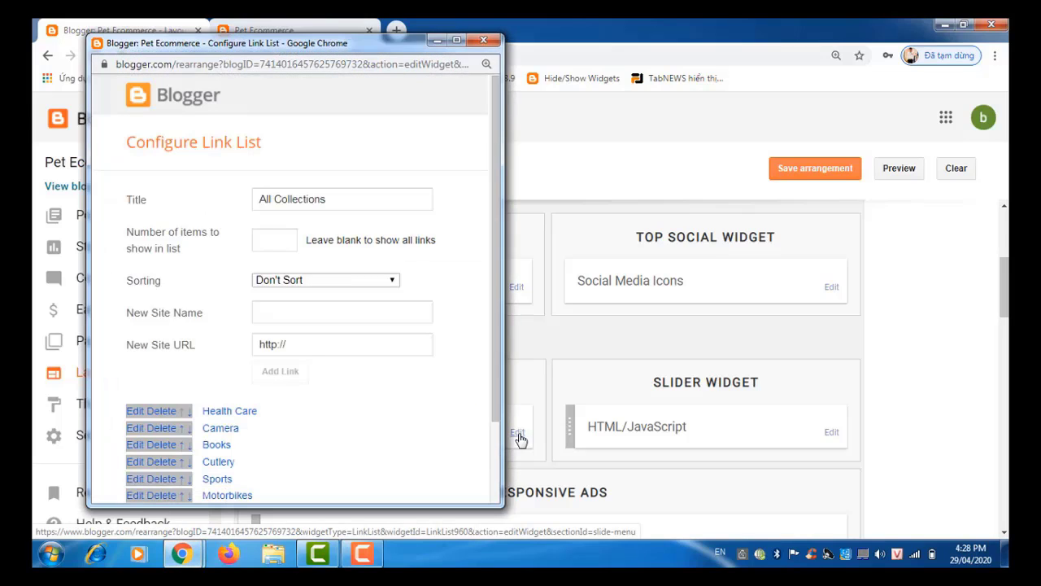
{"action": "left_click_drag", "start_coordinate": [499, 387], "coordinate": [499, 469]}
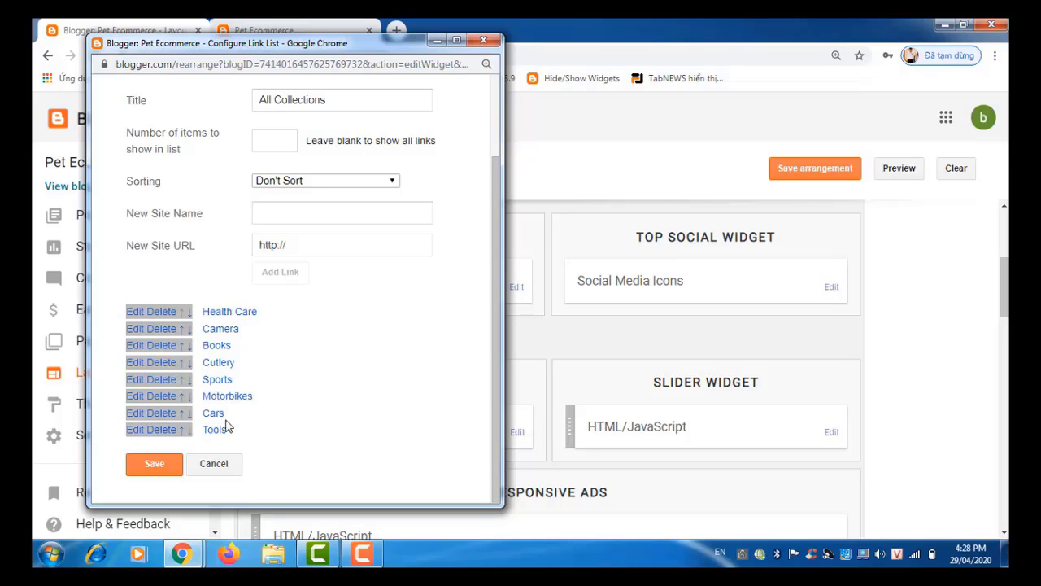
{"action": "left_click", "coordinate": [312, 29]}
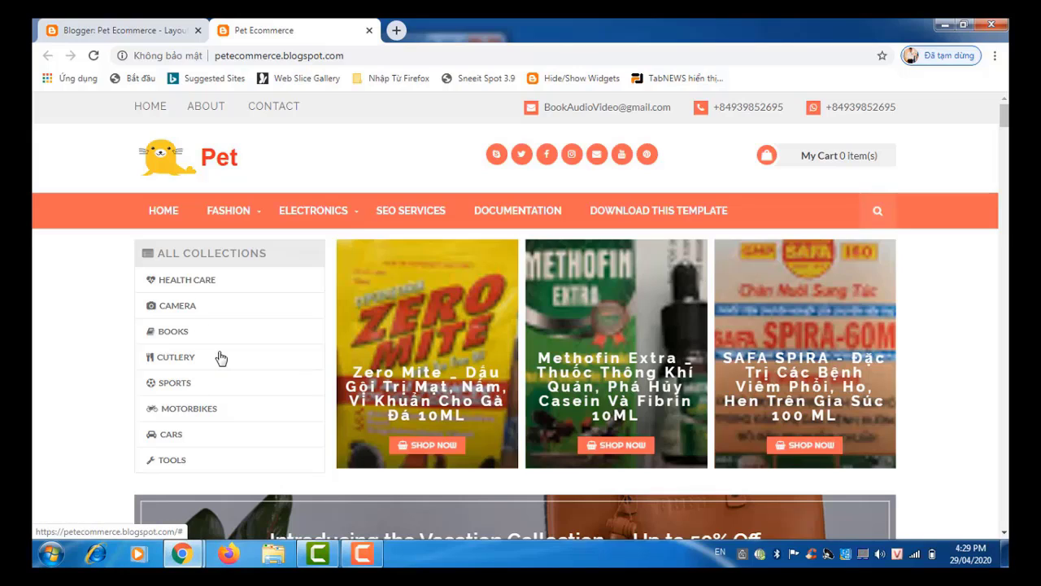
Step: Scroll the storefront home page down to the DOG FEED row of four Royal Canin products
{"action": "scroll", "coordinate": [221, 358], "scroll_direction": "down", "scroll_amount": 3}
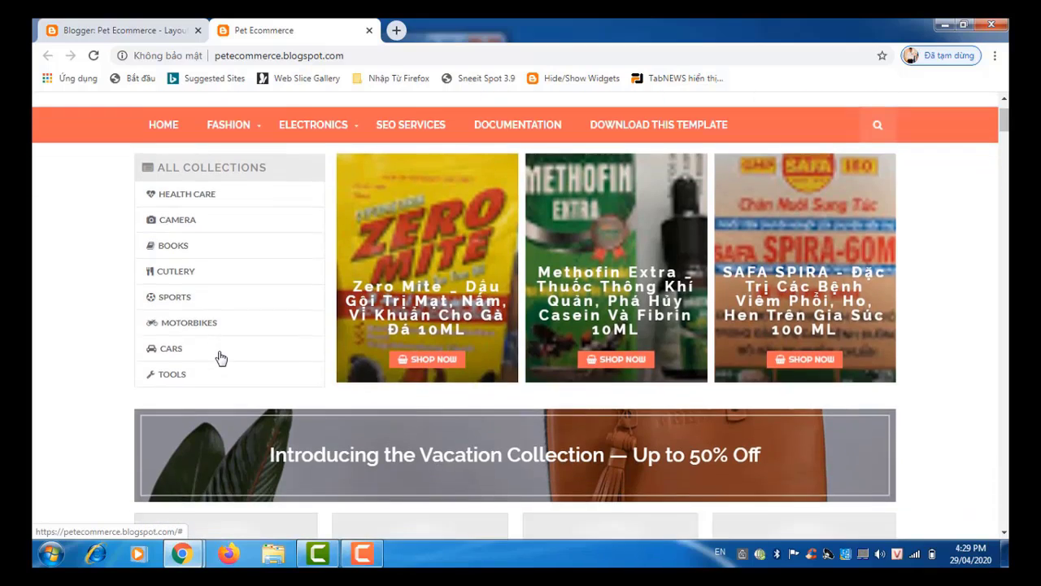
{"action": "scroll", "coordinate": [220, 358], "scroll_direction": "down", "scroll_amount": 7}
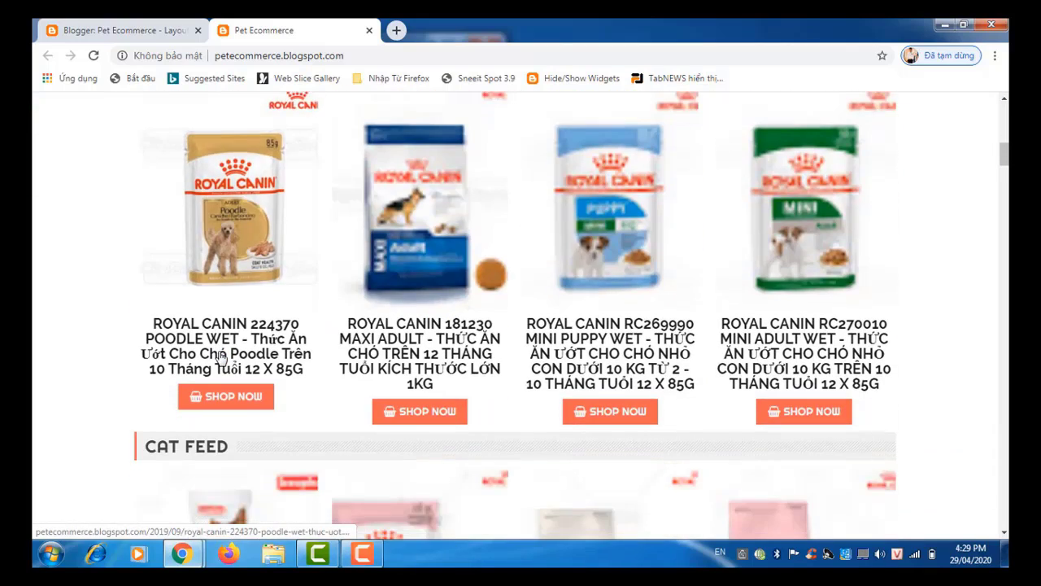
{"action": "scroll", "coordinate": [220, 358], "scroll_direction": "up", "scroll_amount": 1}
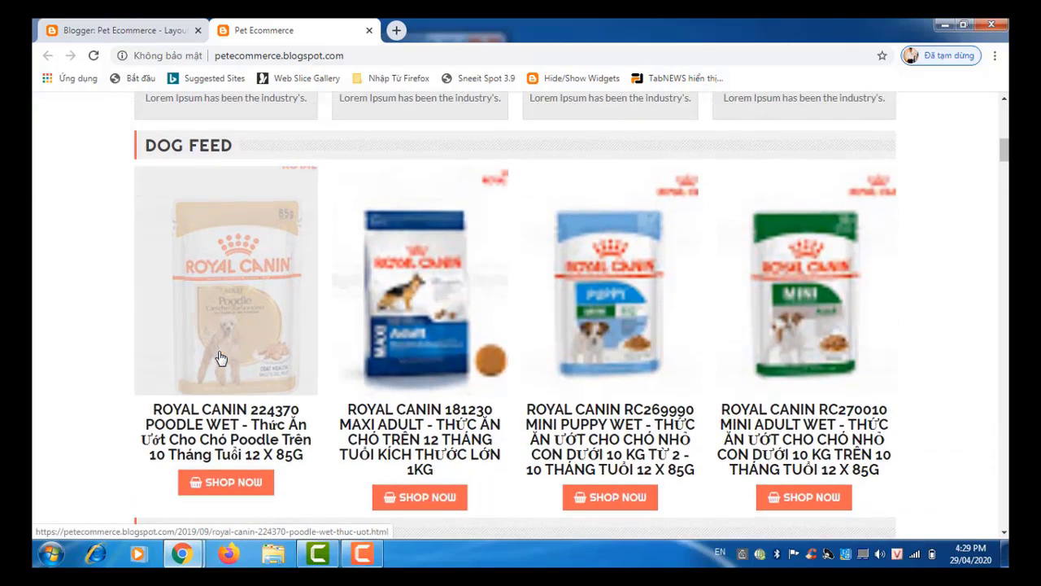
{"action": "scroll", "coordinate": [220, 358], "scroll_direction": "up", "scroll_amount": 1}
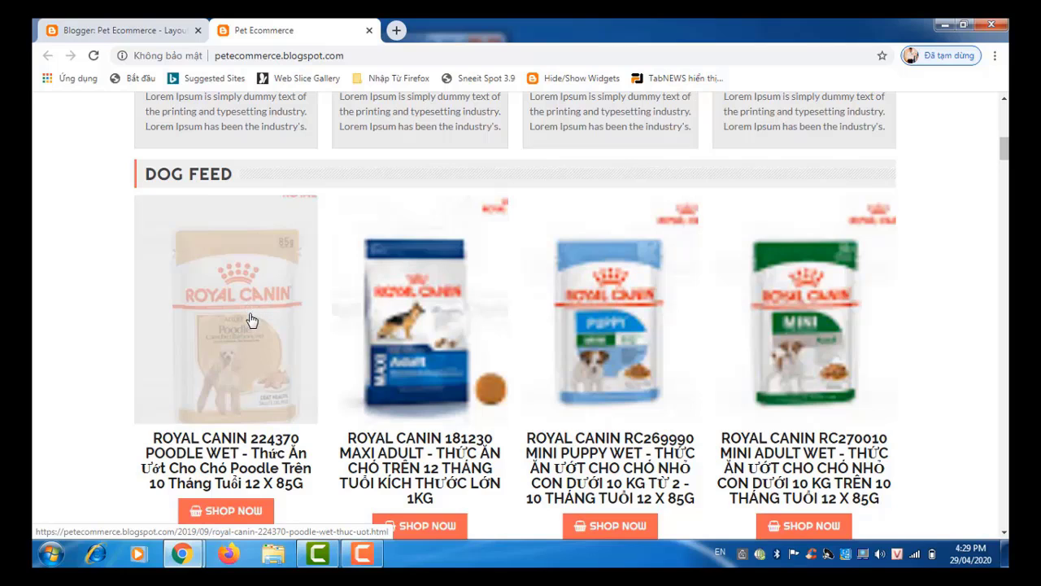
{"action": "scroll", "coordinate": [251, 320], "scroll_direction": "down", "scroll_amount": 5}
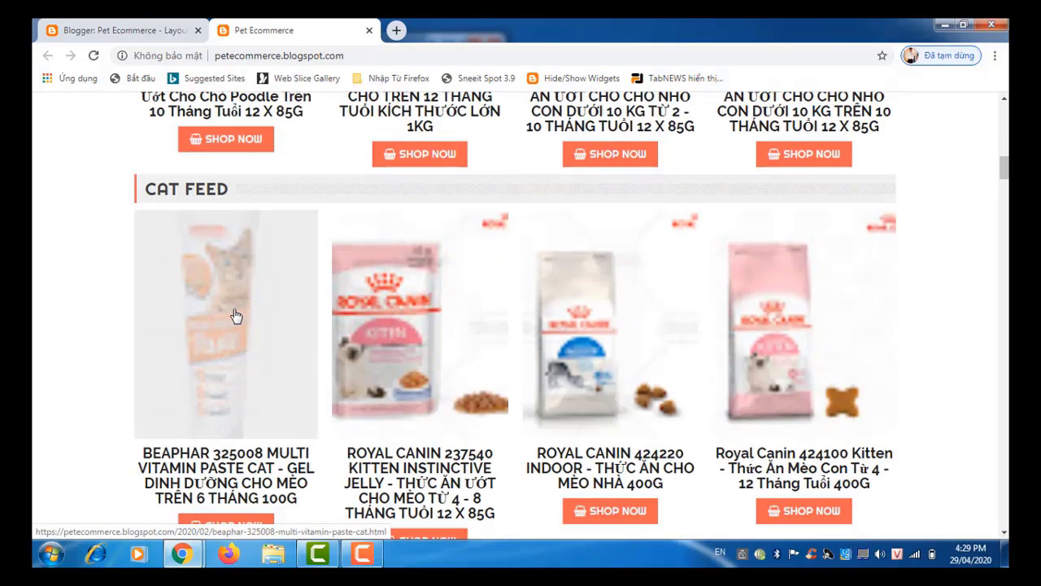
{"action": "scroll", "coordinate": [236, 315], "scroll_direction": "down", "scroll_amount": 7}
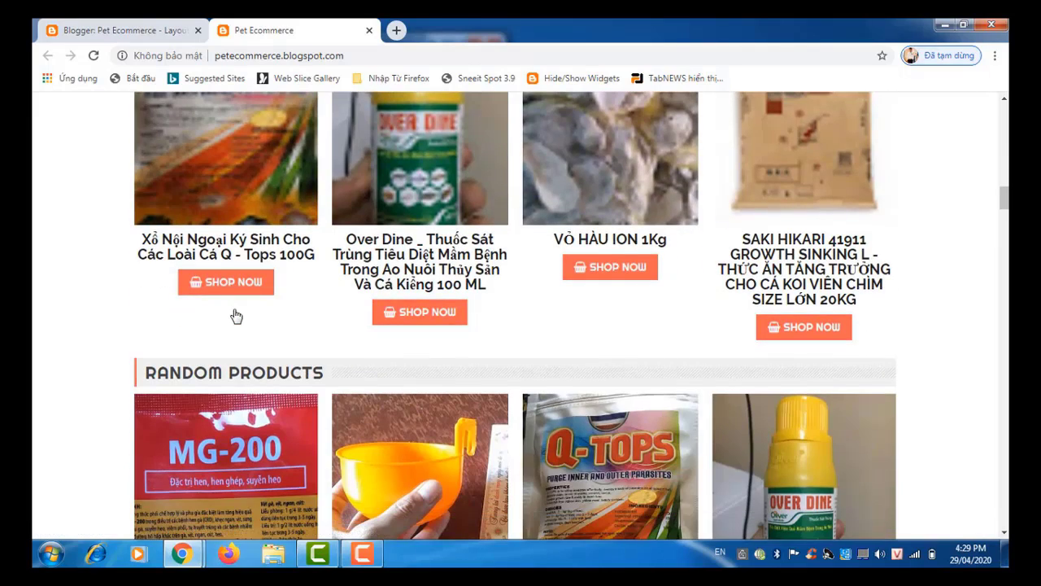
{"action": "scroll", "coordinate": [236, 316], "scroll_direction": "up", "scroll_amount": 3}
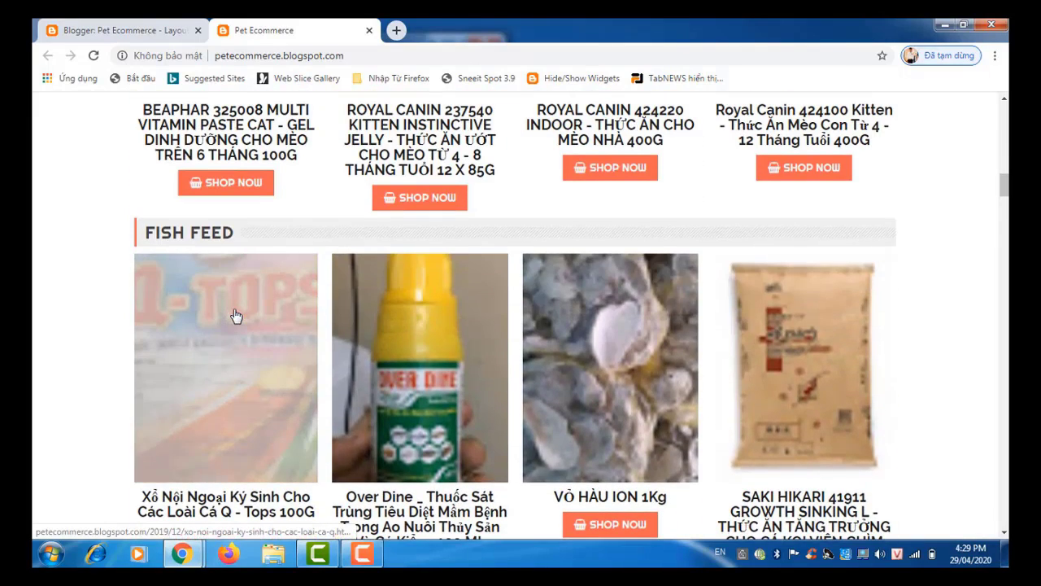
{"action": "scroll", "coordinate": [249, 371], "scroll_direction": "down", "scroll_amount": 4}
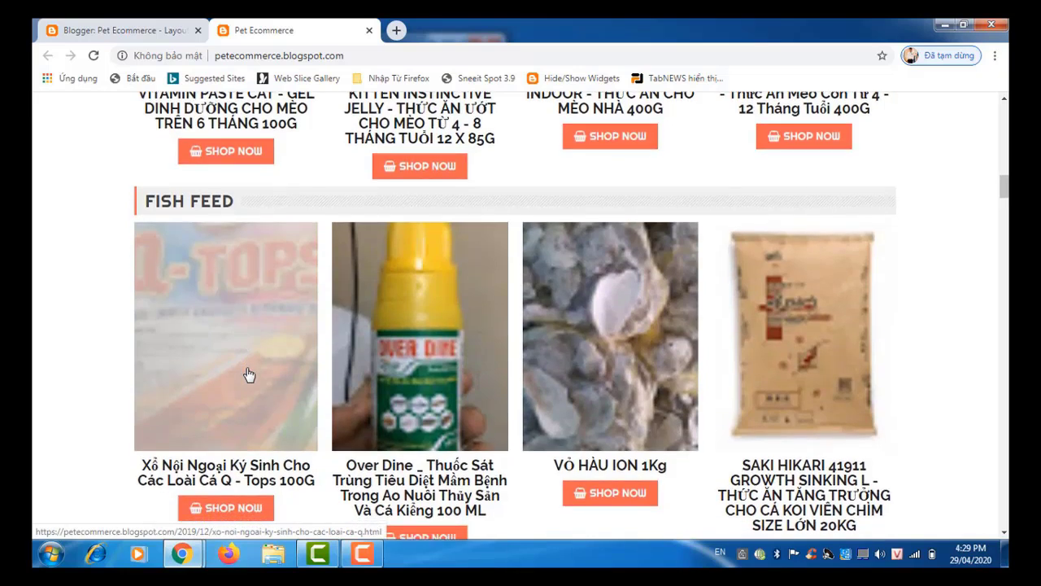
{"action": "scroll", "coordinate": [249, 375], "scroll_direction": "down", "scroll_amount": 1}
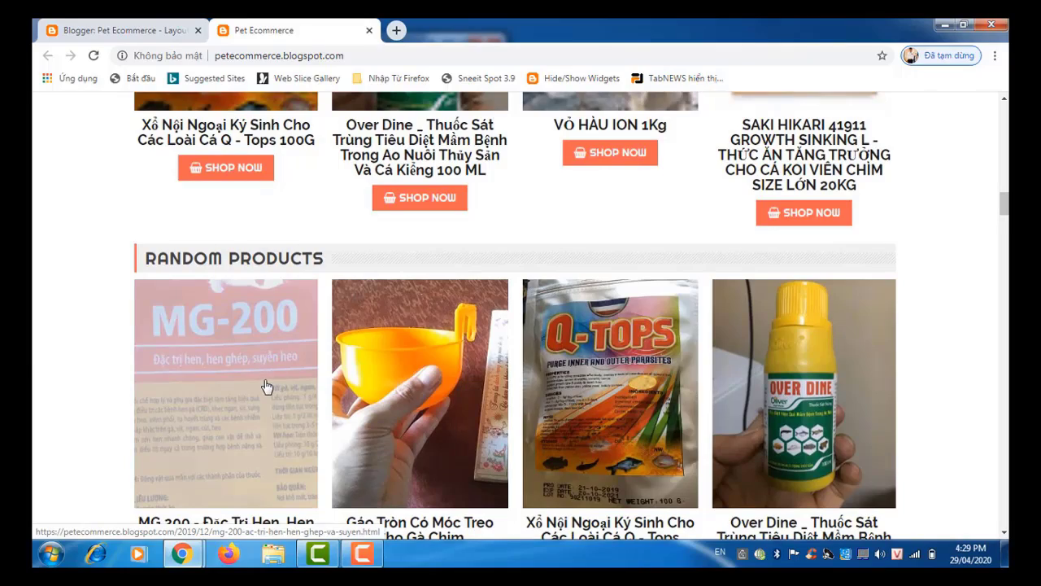
{"action": "scroll", "coordinate": [267, 386], "scroll_direction": "down", "scroll_amount": 3}
{"action": "scroll", "coordinate": [267, 385], "scroll_direction": "up", "scroll_amount": 1}
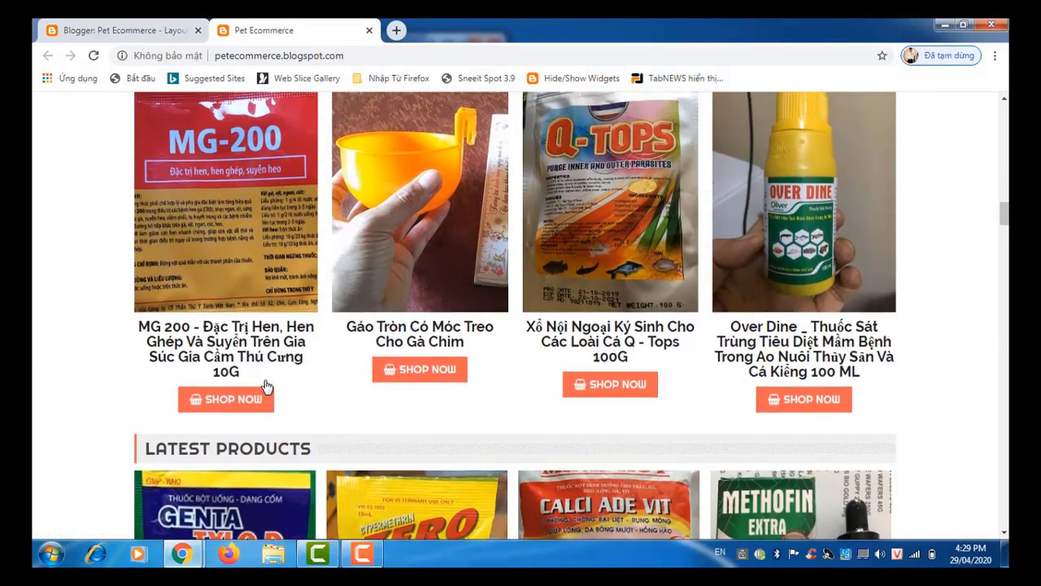
{"action": "scroll", "coordinate": [267, 385], "scroll_direction": "down", "scroll_amount": 15}
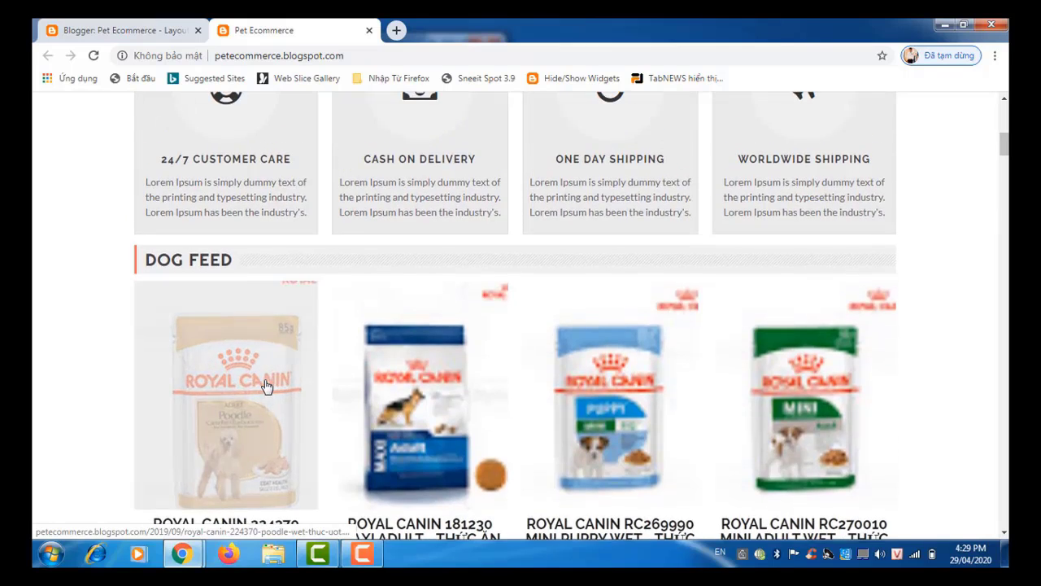
{"action": "scroll", "coordinate": [267, 385], "scroll_direction": "up", "scroll_amount": 5}
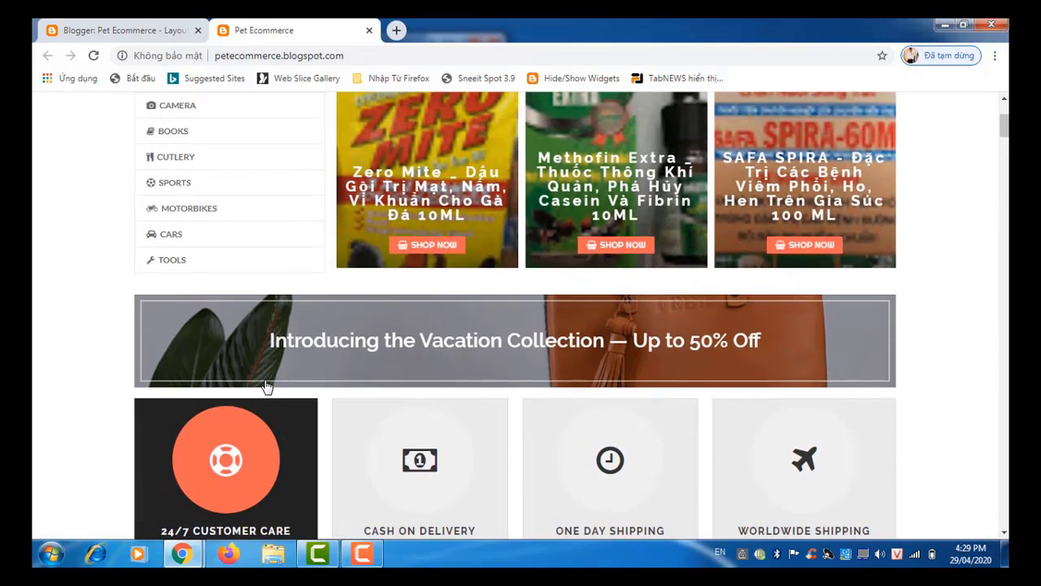
{"action": "scroll", "coordinate": [266, 386], "scroll_direction": "up", "scroll_amount": 1}
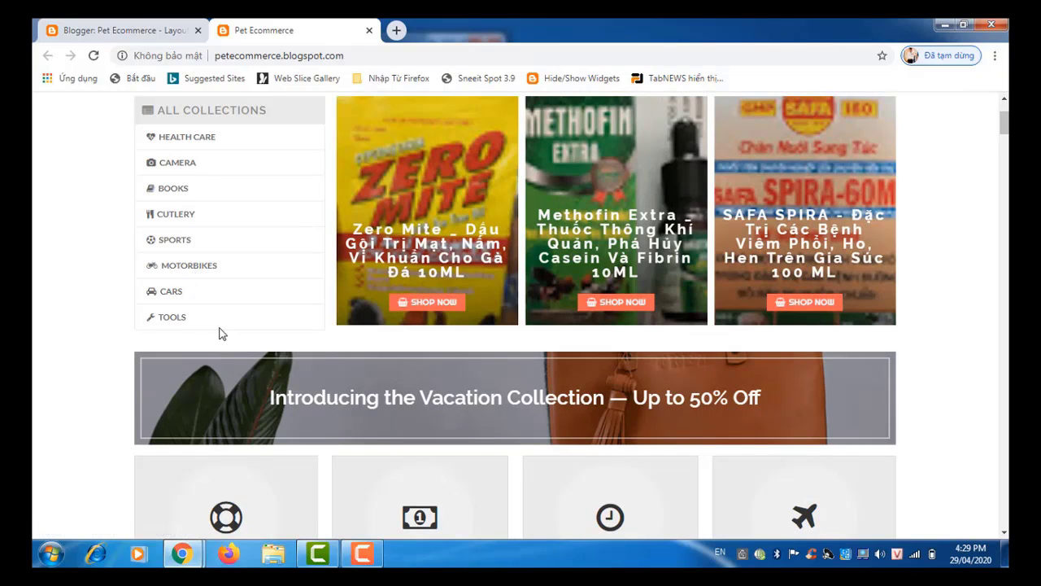
{"action": "scroll", "coordinate": [235, 328], "scroll_direction": "down", "scroll_amount": 4}
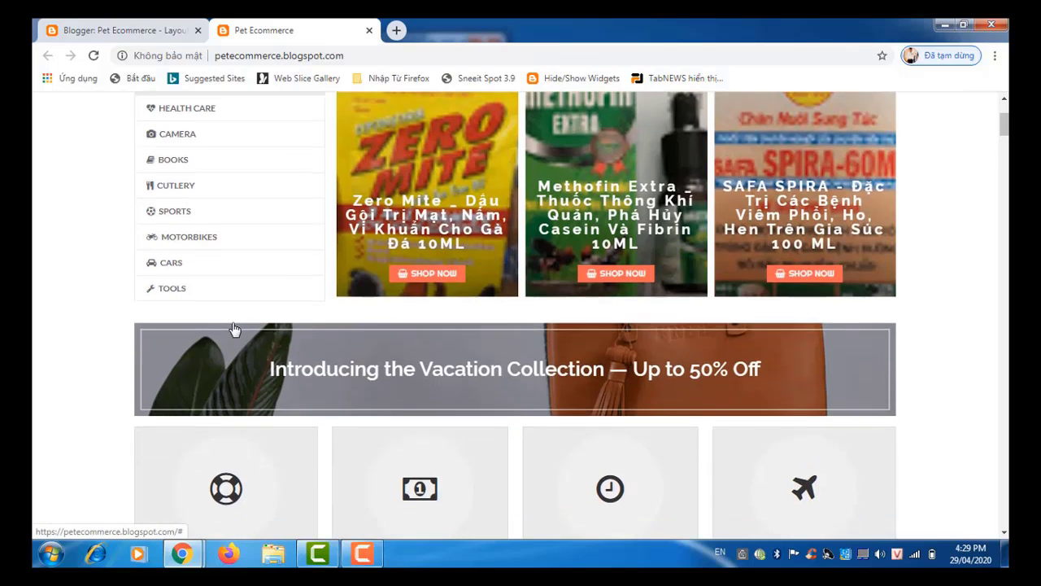
{"action": "scroll", "coordinate": [234, 329], "scroll_direction": "up", "scroll_amount": 2}
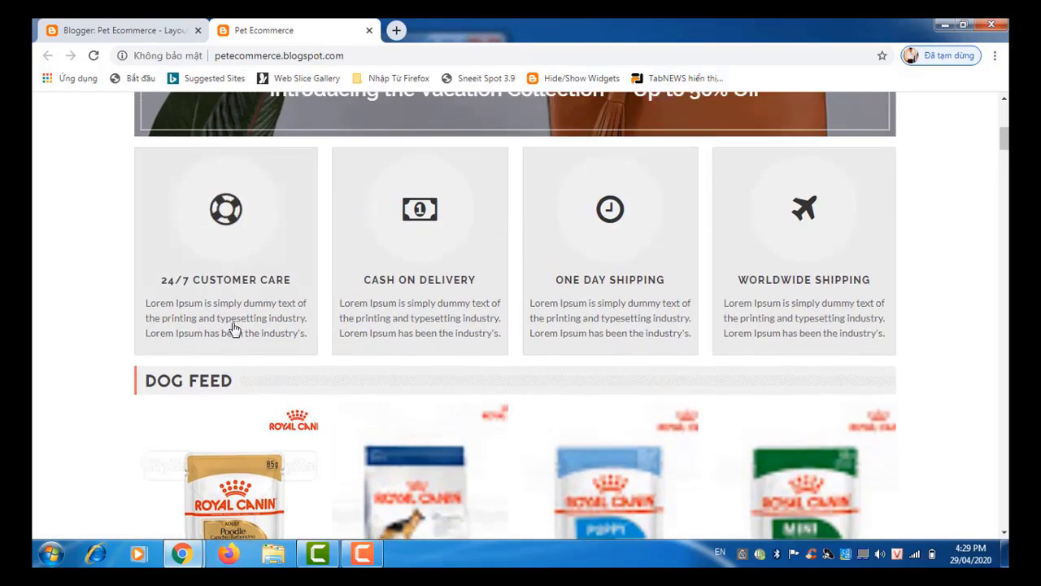
{"action": "scroll", "coordinate": [234, 329], "scroll_direction": "up", "scroll_amount": 2}
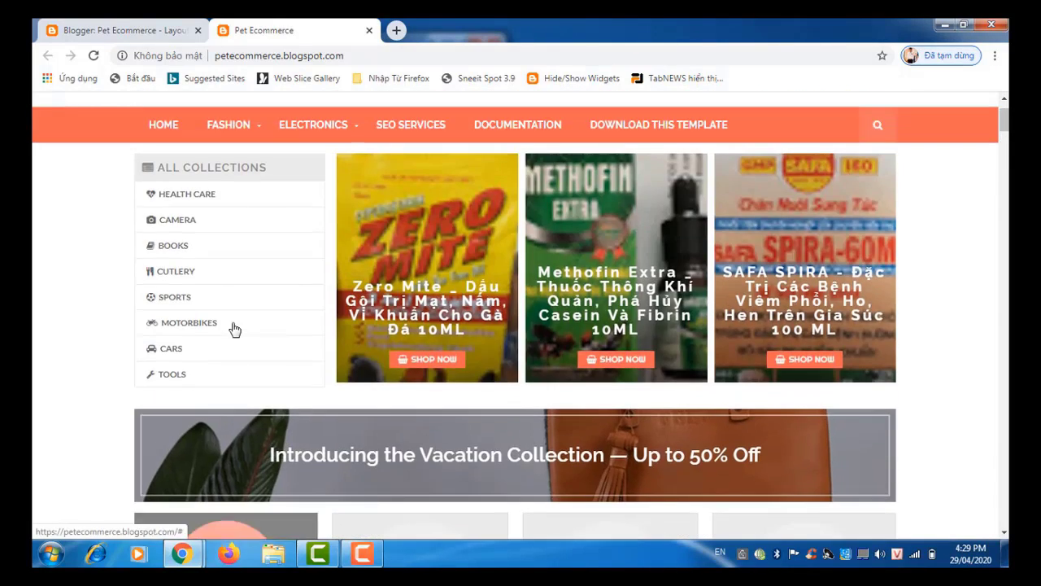
{"action": "scroll", "coordinate": [234, 328], "scroll_direction": "down", "scroll_amount": 1}
{"action": "scroll", "coordinate": [235, 328], "scroll_direction": "up", "scroll_amount": 2}
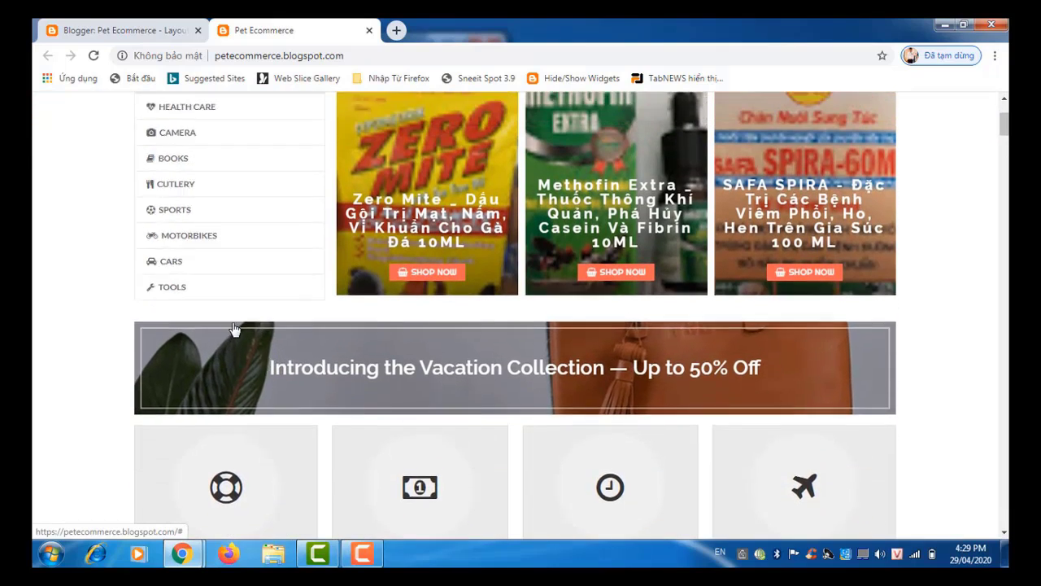
{"action": "scroll", "coordinate": [235, 329], "scroll_direction": "down", "scroll_amount": 5}
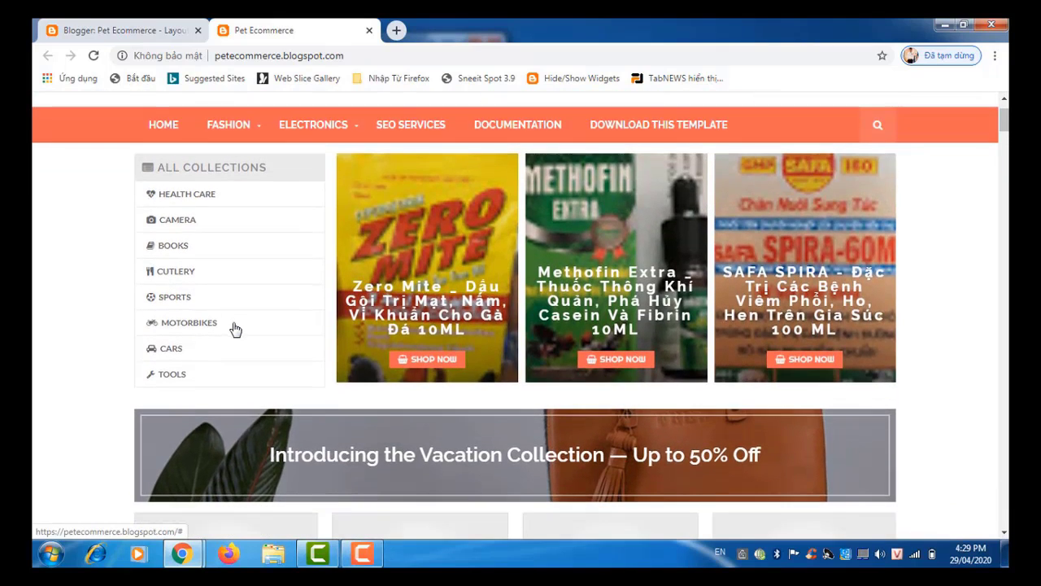
{"action": "scroll", "coordinate": [235, 329], "scroll_direction": "down", "scroll_amount": 2}
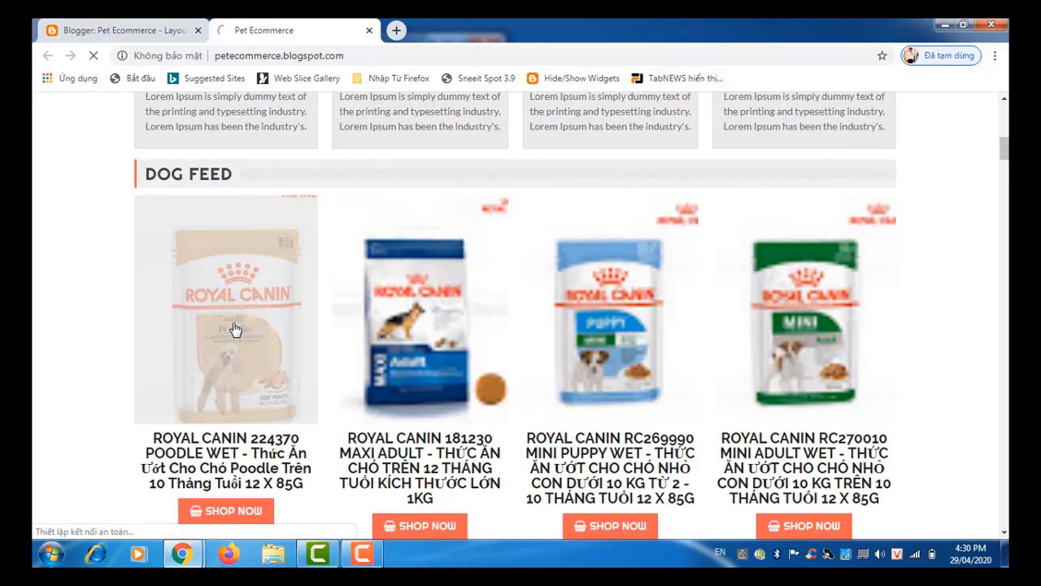
Step: Open the Royal Canin 224370 Poodle Wet post and look through its description, related products and reviews
{"action": "left_click", "coordinate": [235, 329]}
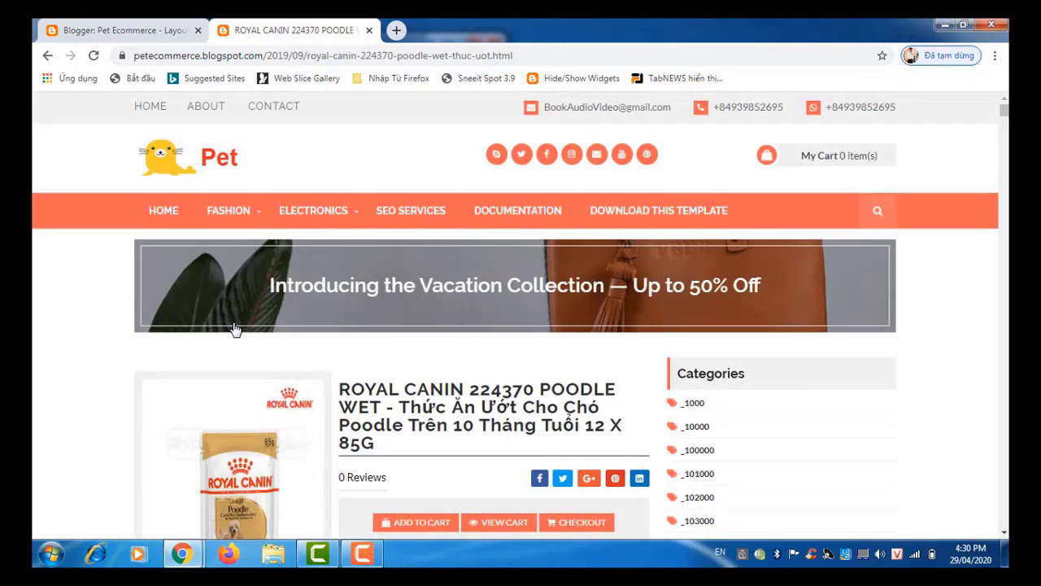
{"action": "scroll", "coordinate": [234, 329], "scroll_direction": "down", "scroll_amount": 4}
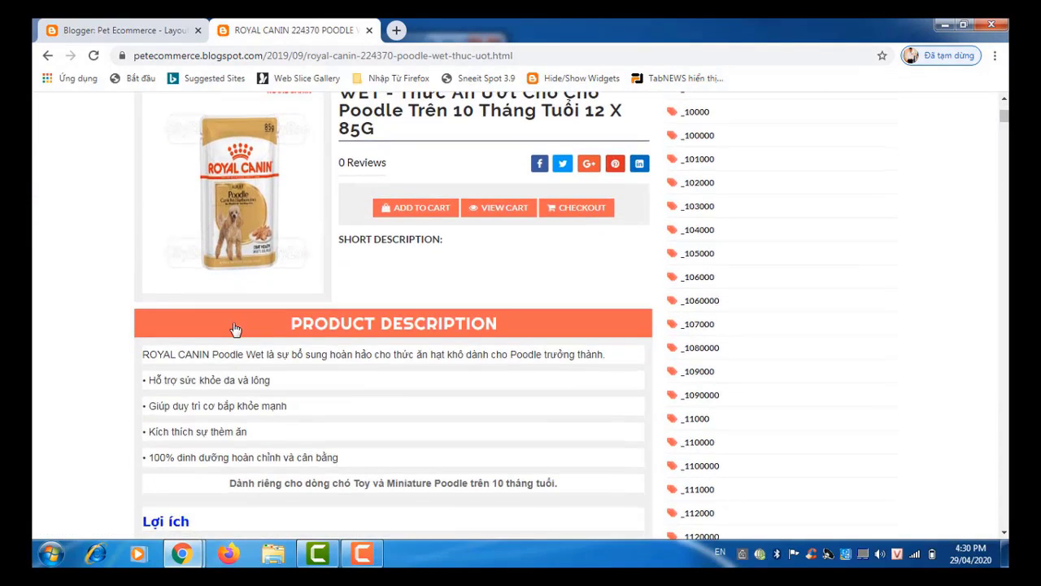
{"action": "scroll", "coordinate": [234, 329], "scroll_direction": "down", "scroll_amount": 7}
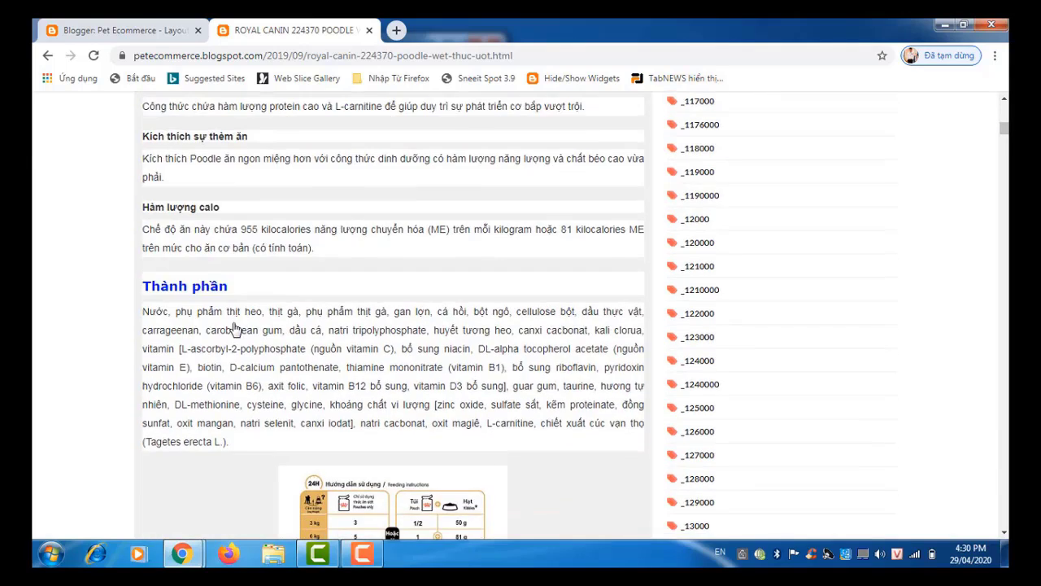
{"action": "scroll", "coordinate": [234, 328], "scroll_direction": "down", "scroll_amount": 10}
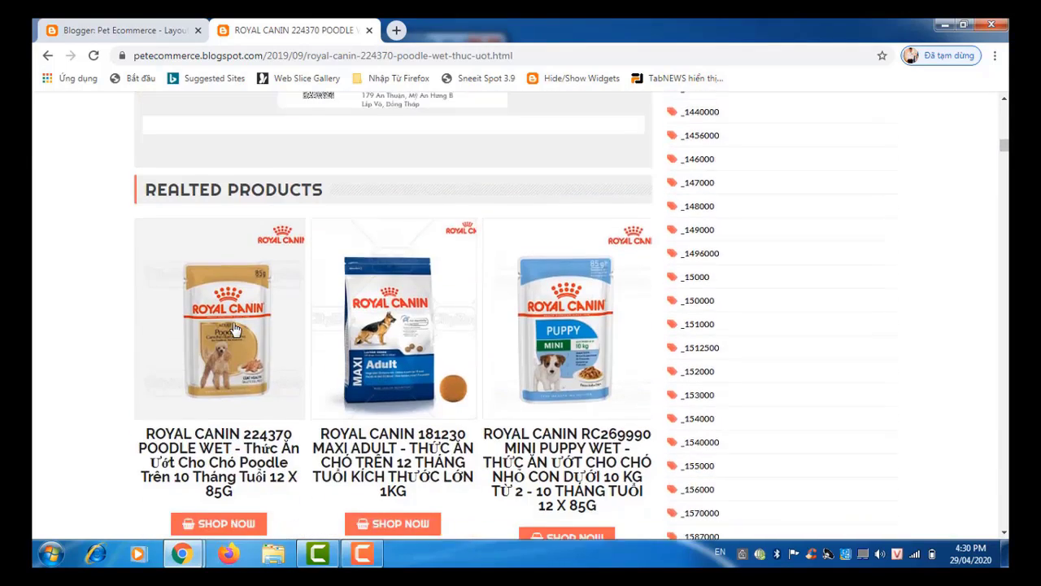
{"action": "scroll", "coordinate": [234, 329], "scroll_direction": "down", "scroll_amount": 5}
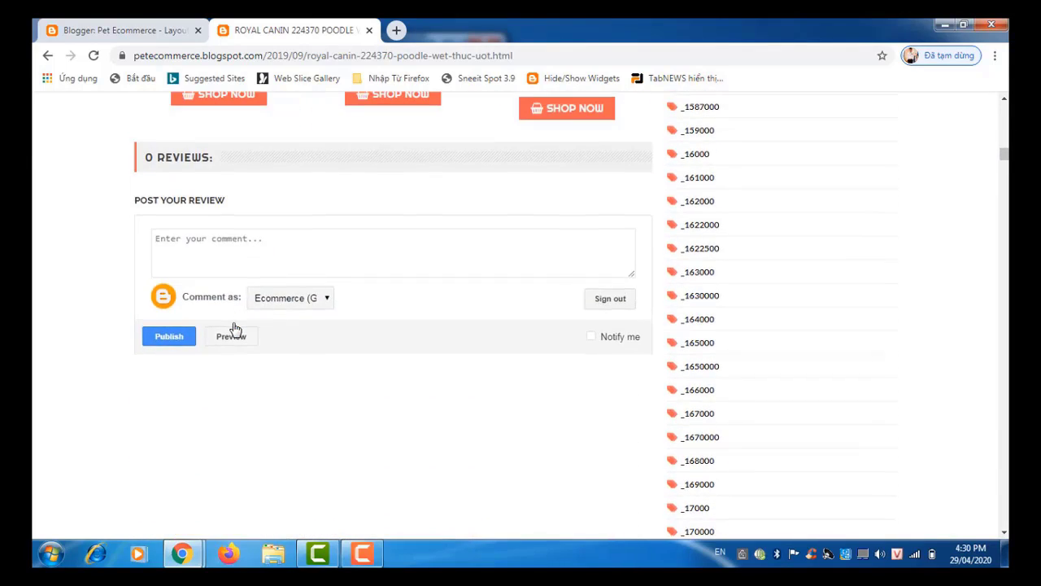
{"action": "scroll", "coordinate": [234, 329], "scroll_direction": "down", "scroll_amount": 8}
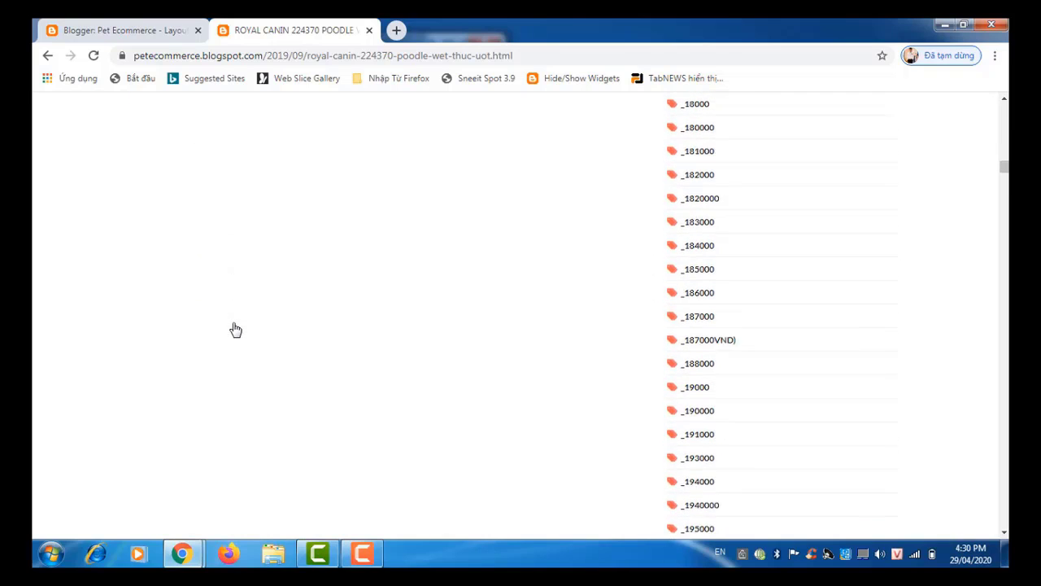
{"action": "scroll", "coordinate": [235, 330], "scroll_direction": "up", "scroll_amount": 5}
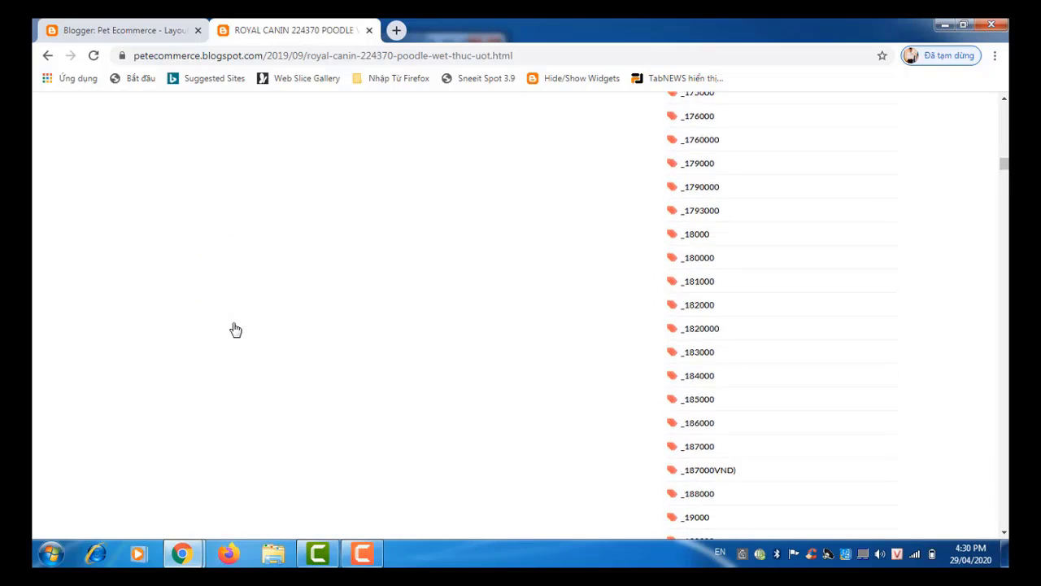
{"action": "scroll", "coordinate": [235, 329], "scroll_direction": "up", "scroll_amount": 15}
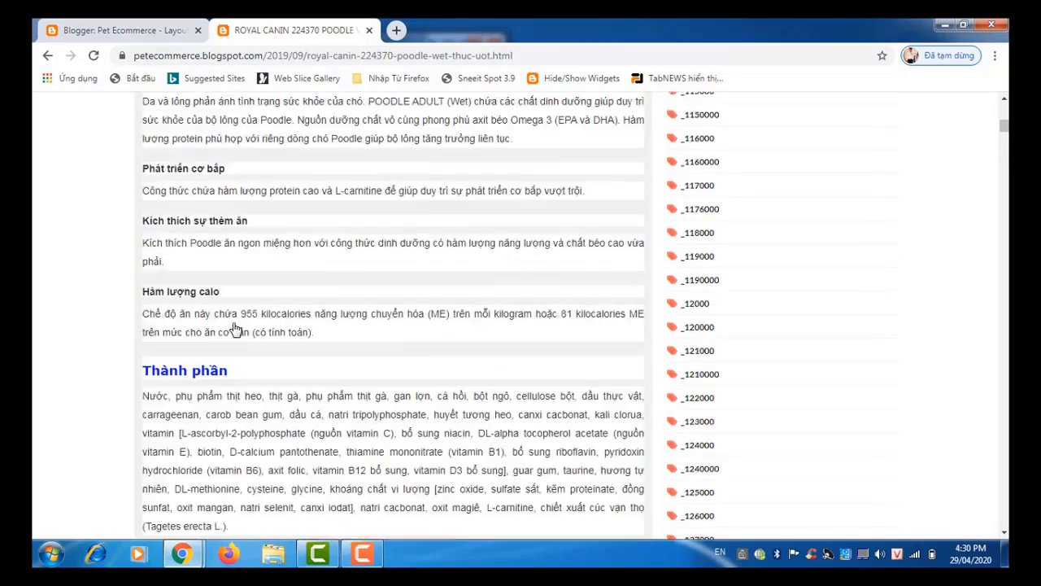
{"action": "scroll", "coordinate": [235, 329], "scroll_direction": "up", "scroll_amount": 4}
{"action": "scroll", "coordinate": [235, 328], "scroll_direction": "down", "scroll_amount": 2}
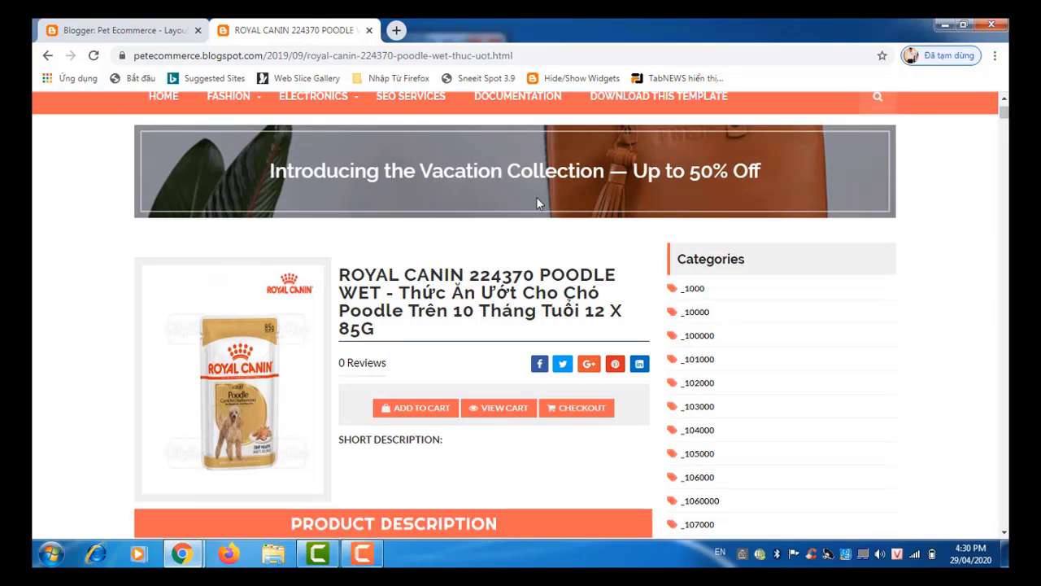
{"action": "scroll", "coordinate": [537, 197], "scroll_direction": "up", "scroll_amount": 3}
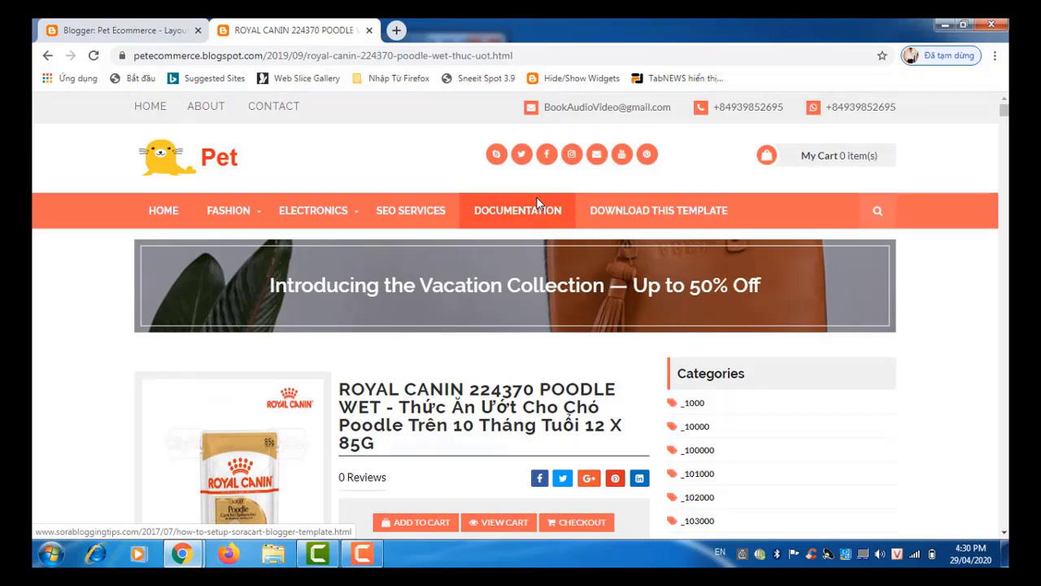
Step: Return home and scroll past Dog, Cat and Fish Feed, Latest and Popular Products, back to top
{"action": "left_click", "coordinate": [47, 55]}
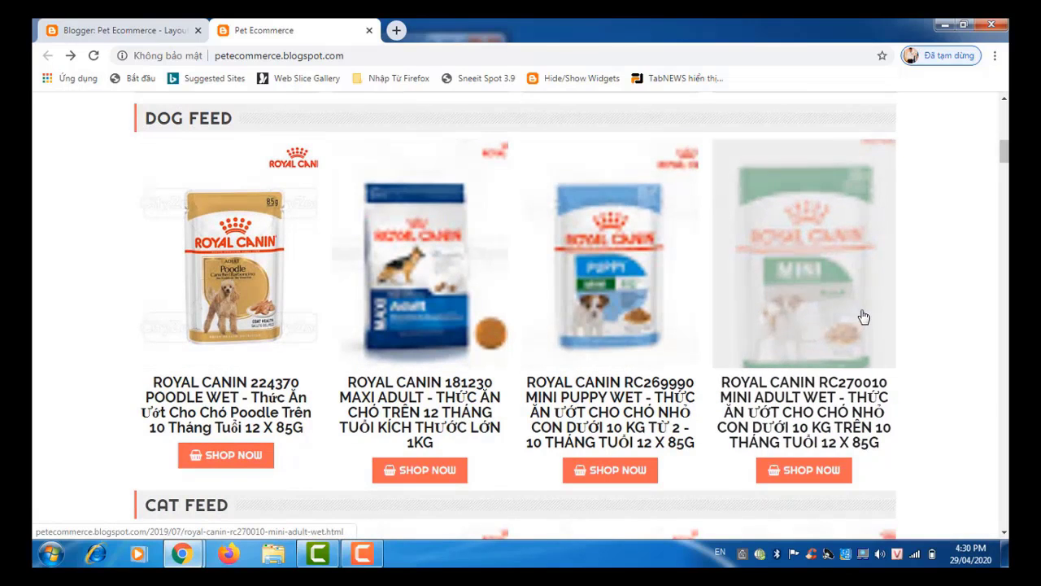
{"action": "scroll", "coordinate": [864, 316], "scroll_direction": "down", "scroll_amount": 4}
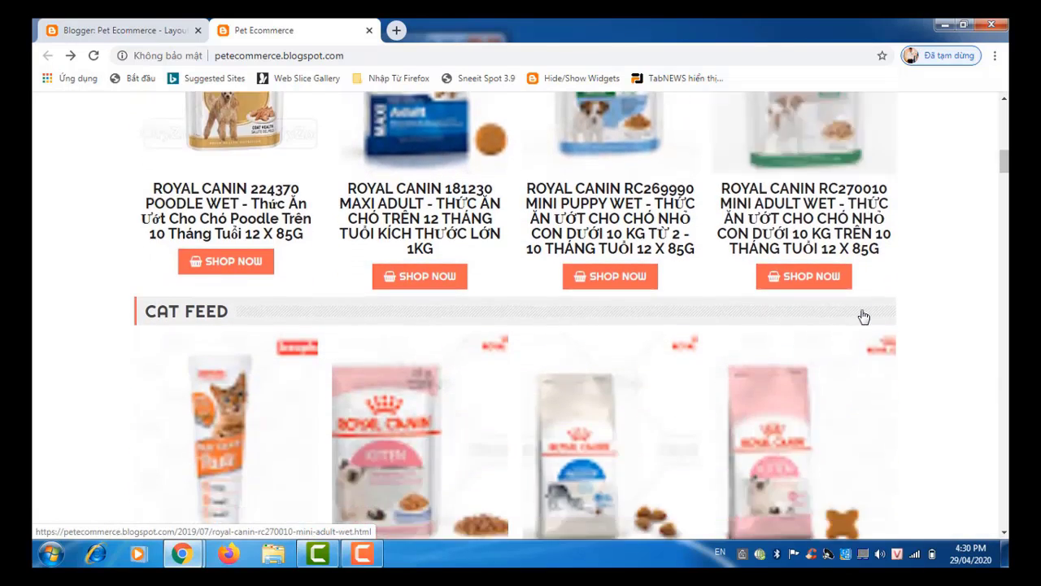
{"action": "scroll", "coordinate": [864, 317], "scroll_direction": "down", "scroll_amount": 4}
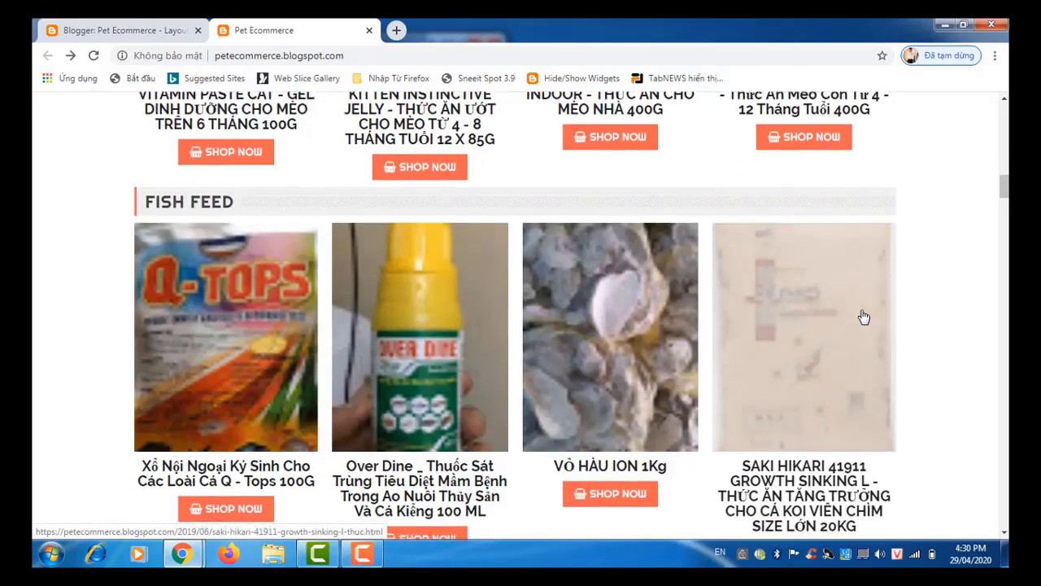
{"action": "scroll", "coordinate": [864, 316], "scroll_direction": "down", "scroll_amount": 5}
{"action": "scroll", "coordinate": [864, 317], "scroll_direction": "down", "scroll_amount": 3}
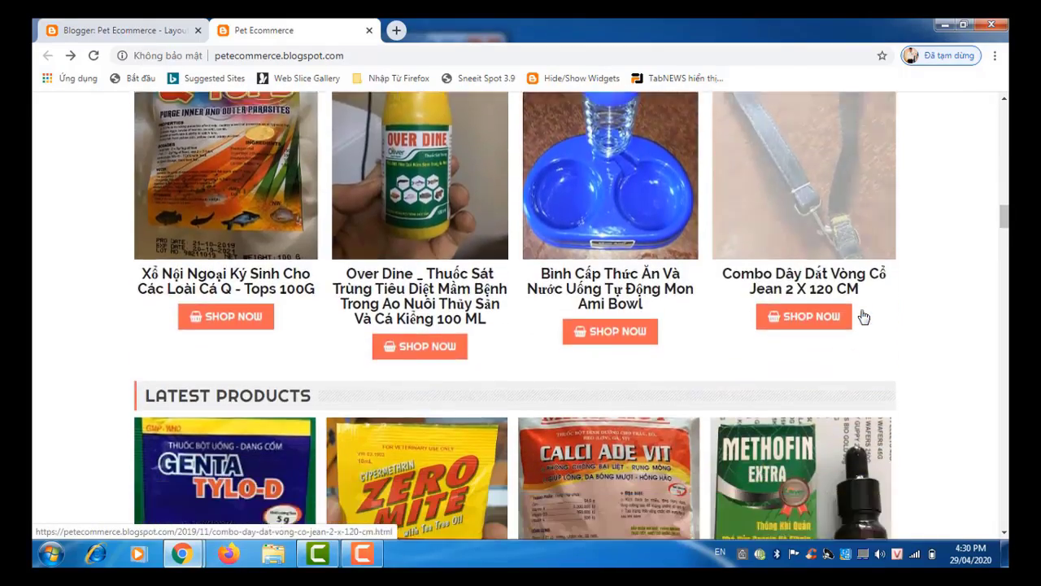
{"action": "scroll", "coordinate": [864, 317], "scroll_direction": "down", "scroll_amount": 3}
{"action": "scroll", "coordinate": [864, 317], "scroll_direction": "down", "scroll_amount": 9}
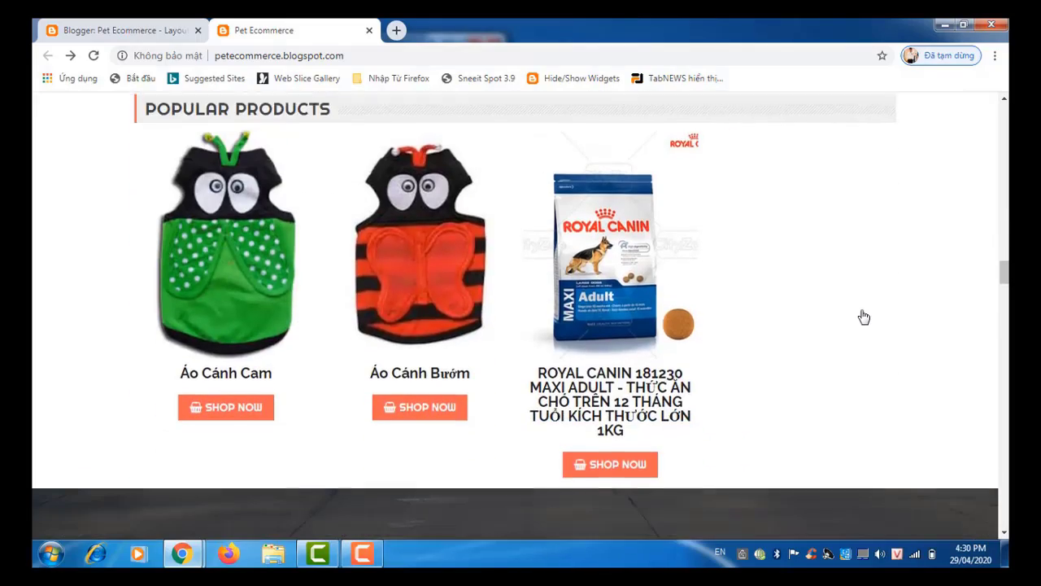
{"action": "scroll", "coordinate": [864, 317], "scroll_direction": "up", "scroll_amount": 15}
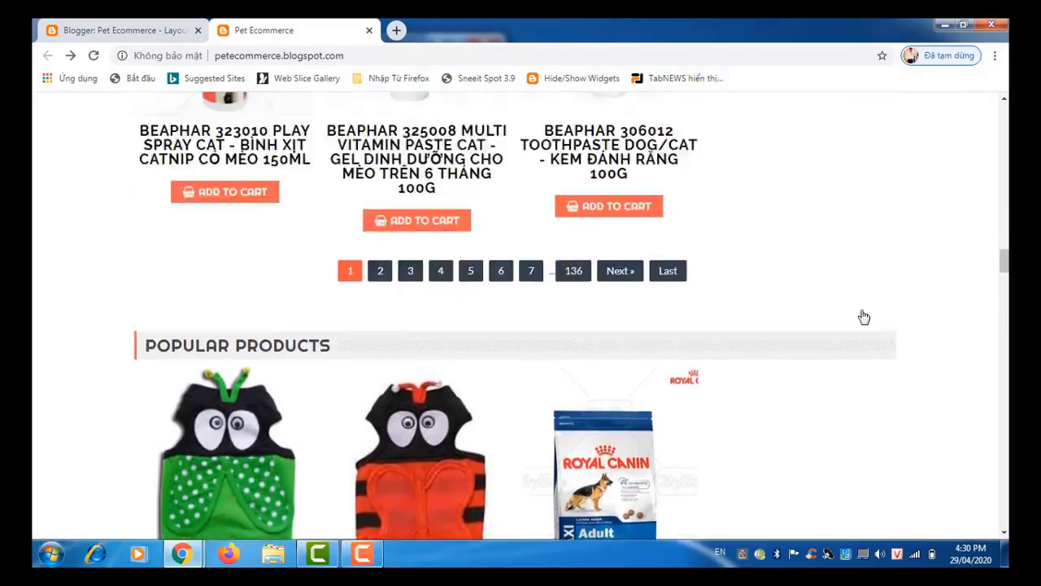
{"action": "scroll", "coordinate": [864, 316], "scroll_direction": "up", "scroll_amount": 15}
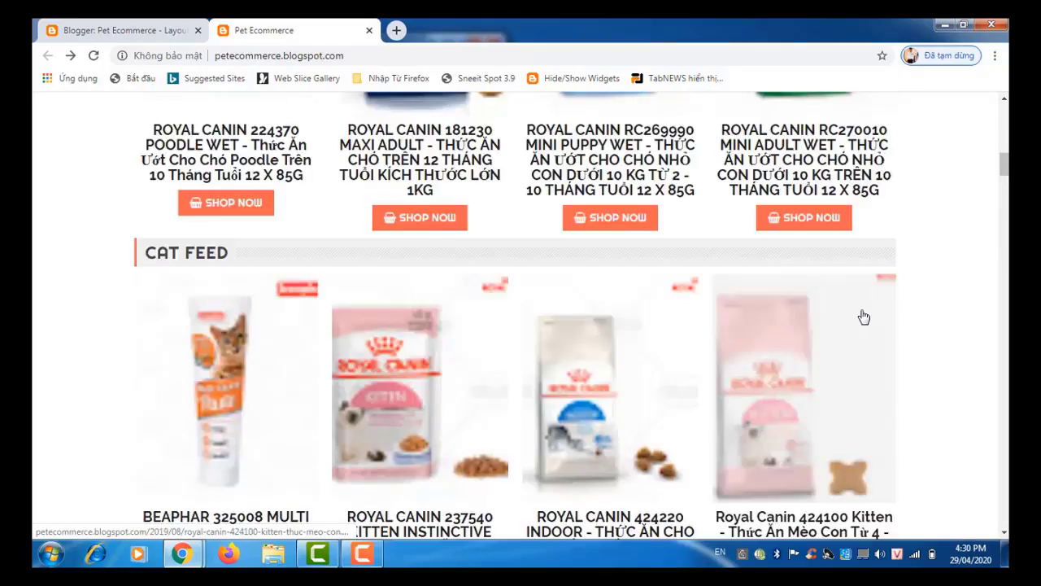
{"action": "scroll", "coordinate": [863, 316], "scroll_direction": "up", "scroll_amount": 4}
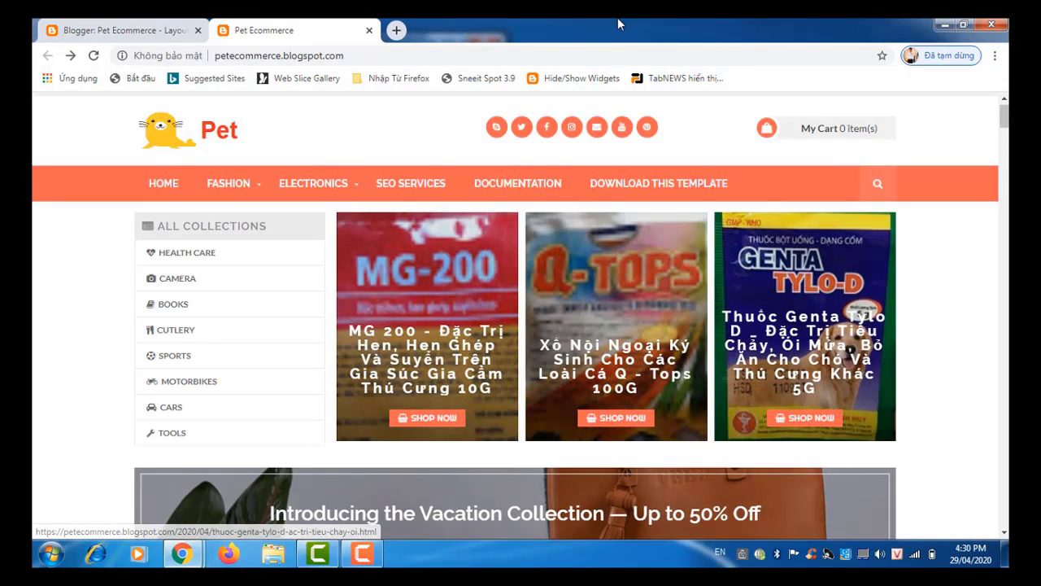
Step: Check the dashboard's All posts list of 1082 posts, then go back to the storefront
{"action": "left_click", "coordinate": [95, 32]}
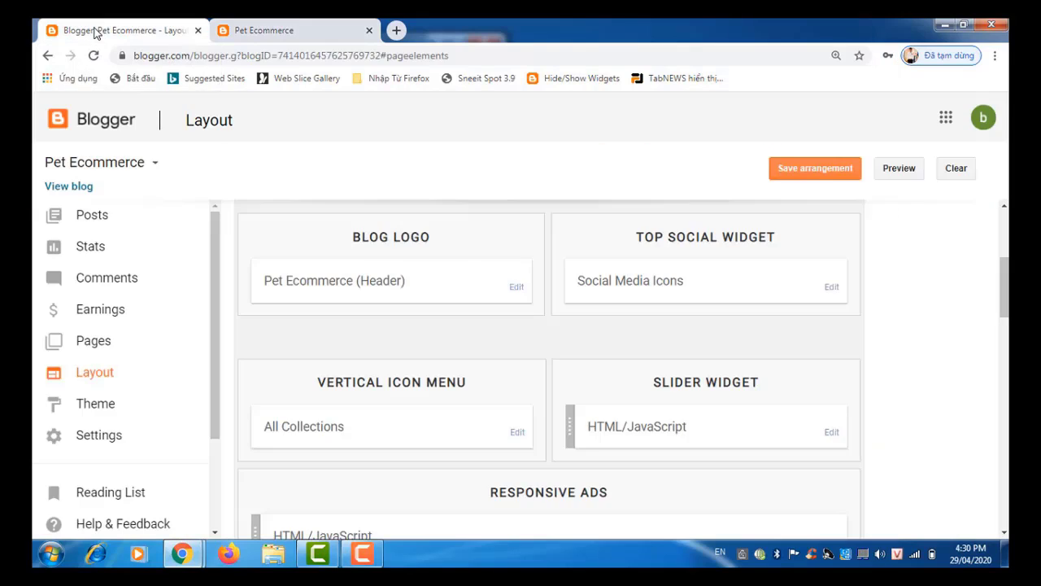
{"action": "left_click", "coordinate": [88, 218]}
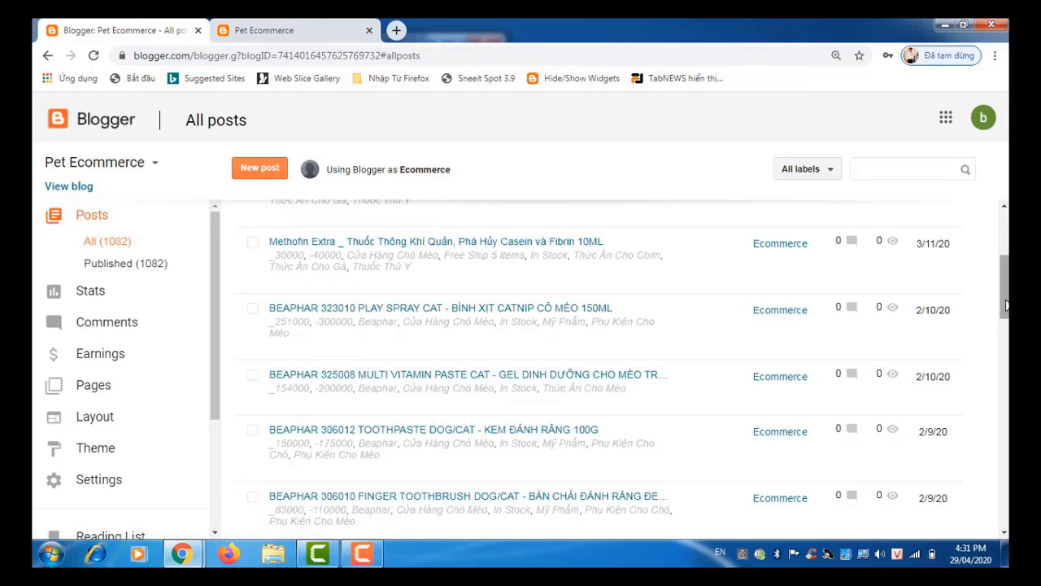
{"action": "scroll", "coordinate": [1006, 309], "scroll_direction": "up", "scroll_amount": 3}
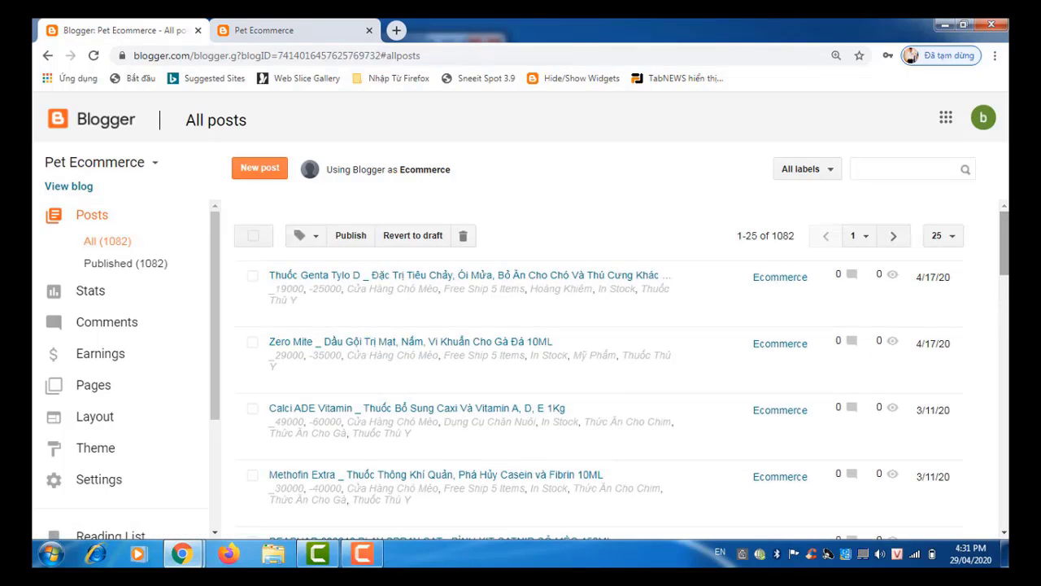
{"action": "mouse_move", "coordinate": [507, 317]}
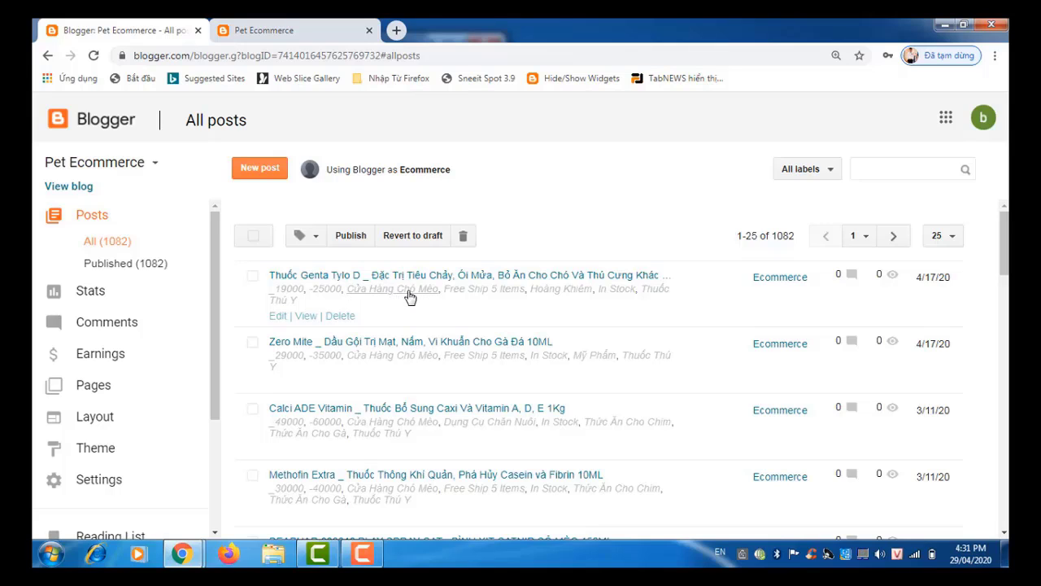
{"action": "left_click", "coordinate": [277, 28]}
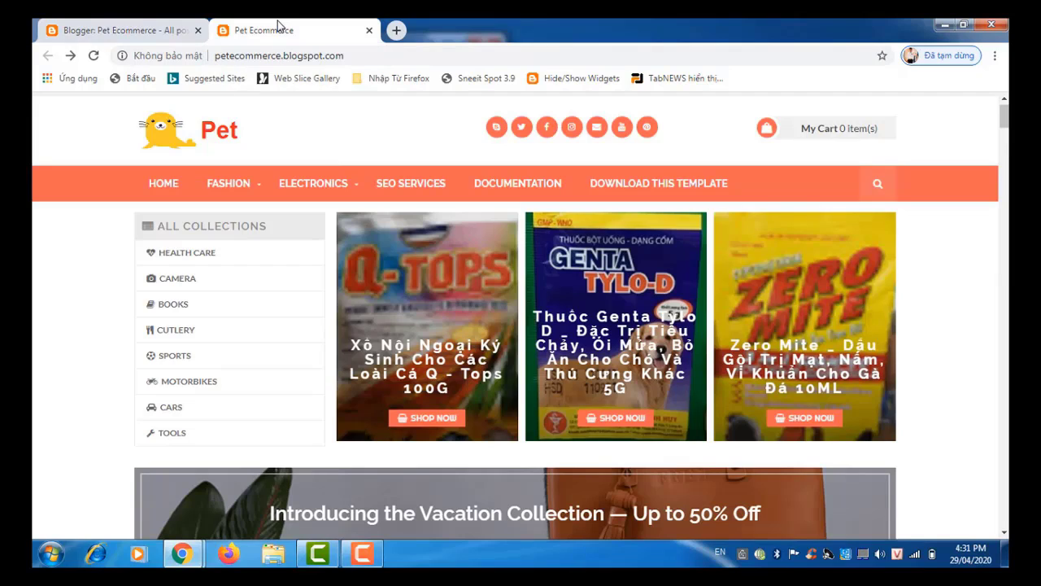
{"action": "mouse_move", "coordinate": [234, 185]}
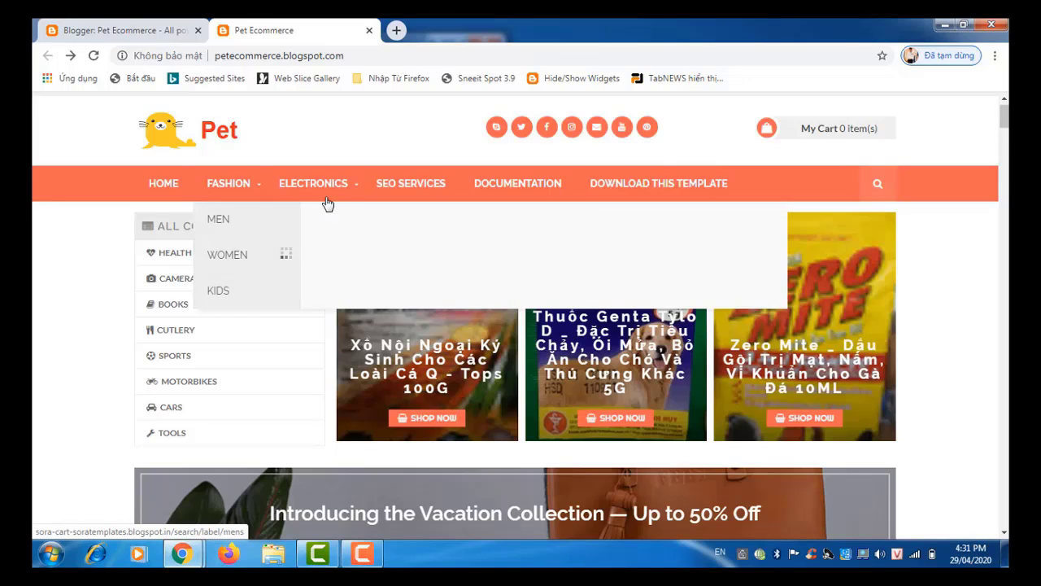
{"action": "mouse_move", "coordinate": [334, 195]}
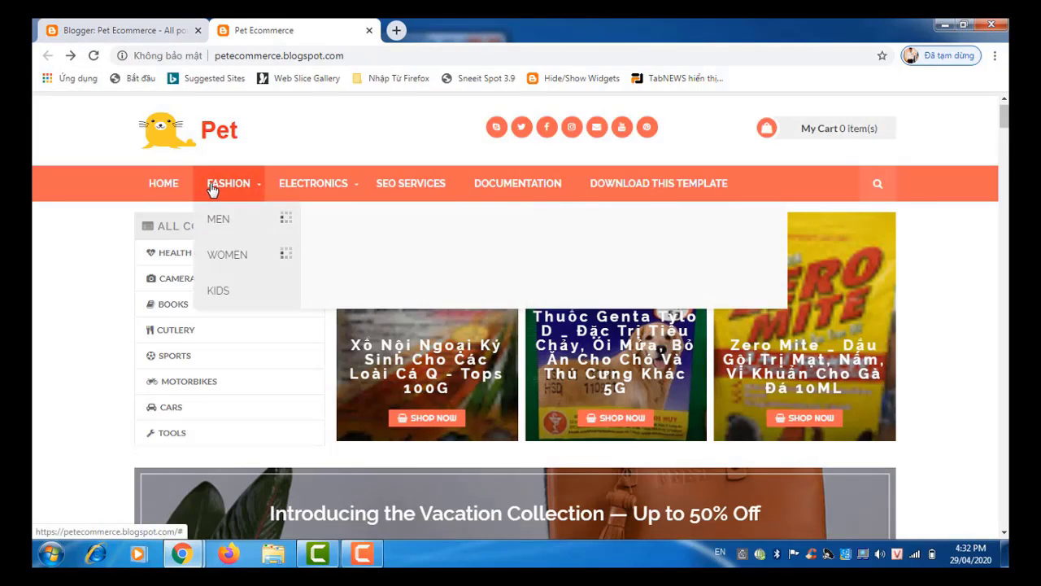
{"action": "left_click", "coordinate": [126, 30]}
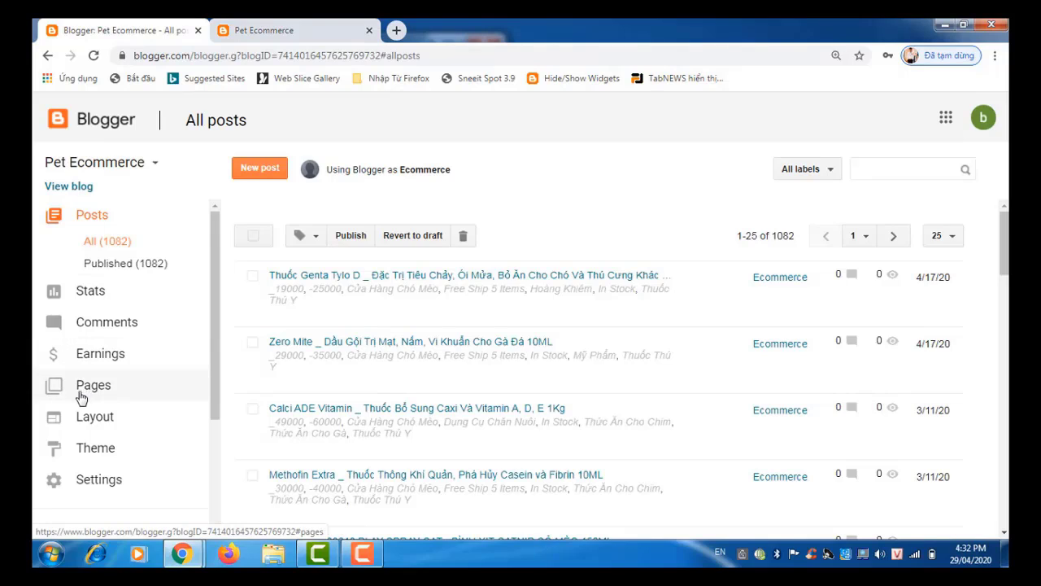
Step: In Theme, set mobile to 'No. Show desktop theme on mobile devices' and save
{"action": "left_click", "coordinate": [92, 450]}
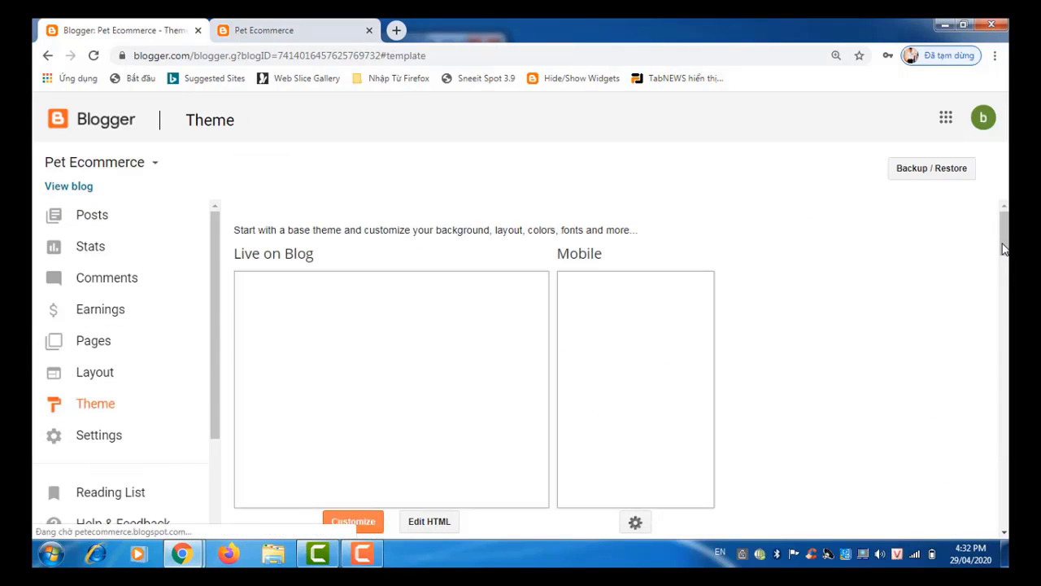
{"action": "left_click_drag", "start_coordinate": [1006, 249], "coordinate": [1005, 260]}
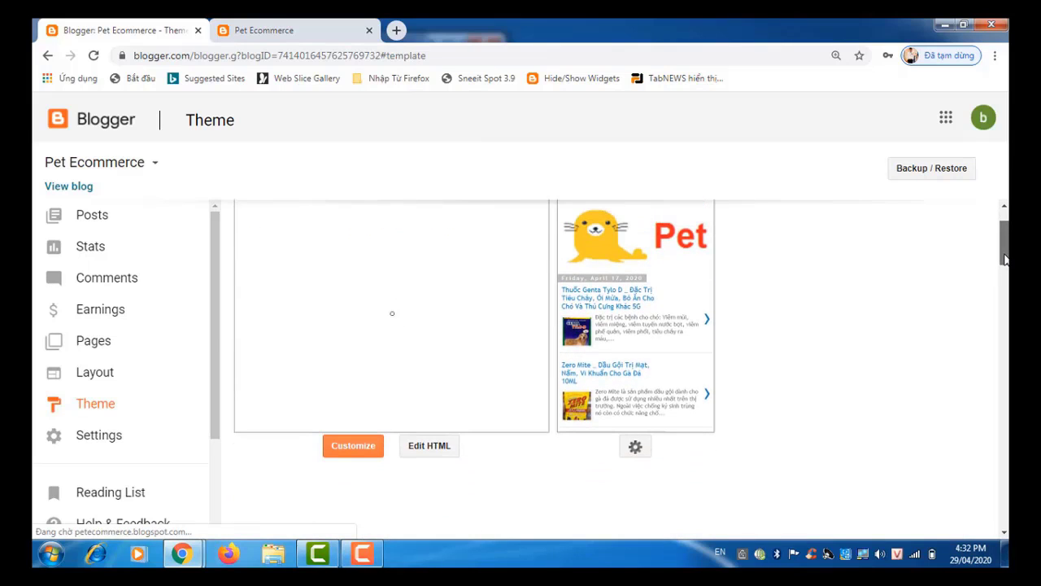
{"action": "left_click", "coordinate": [636, 447]}
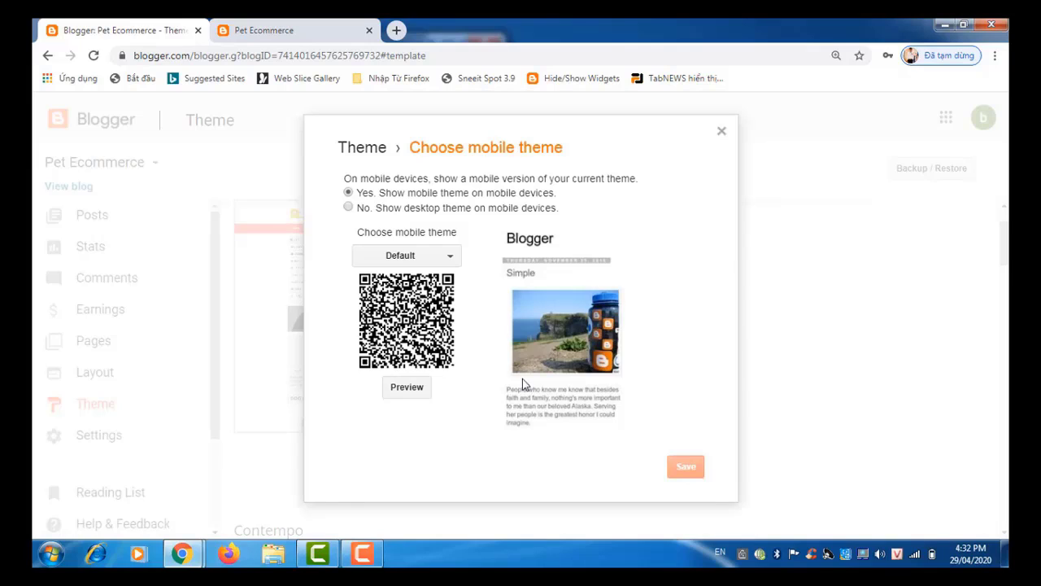
{"action": "left_click", "coordinate": [348, 209]}
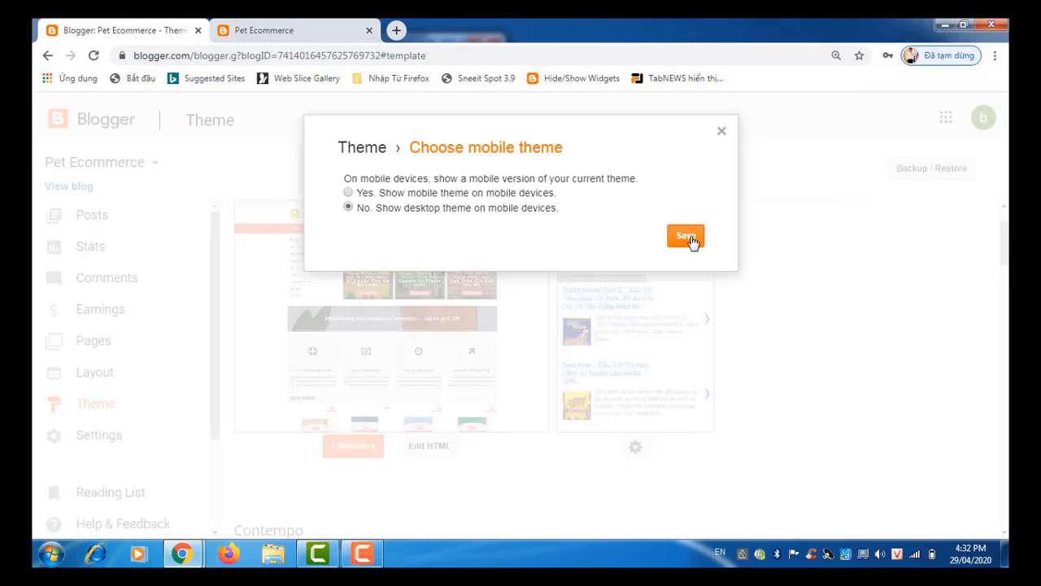
{"action": "left_click", "coordinate": [687, 238]}
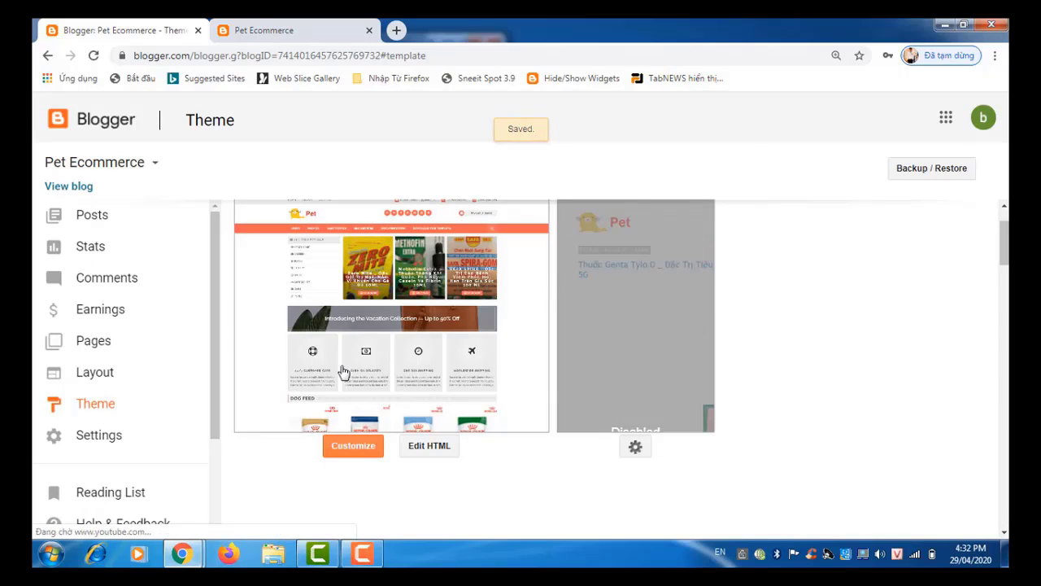
Step: Open the theme's HTML editor and bring up its Ctrl+F search box
{"action": "left_click", "coordinate": [418, 449]}
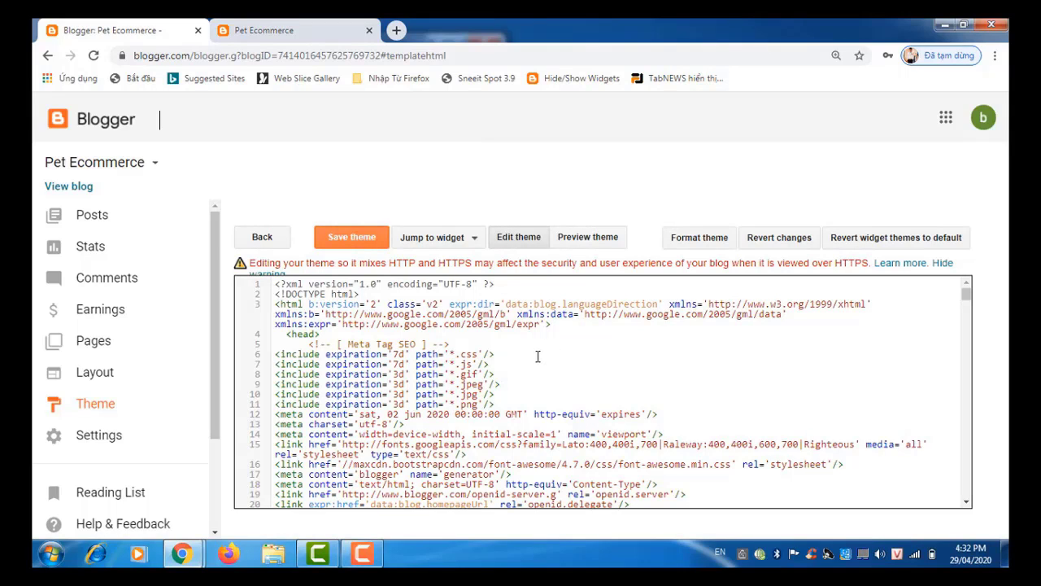
{"action": "key", "text": "ctrl+f"}
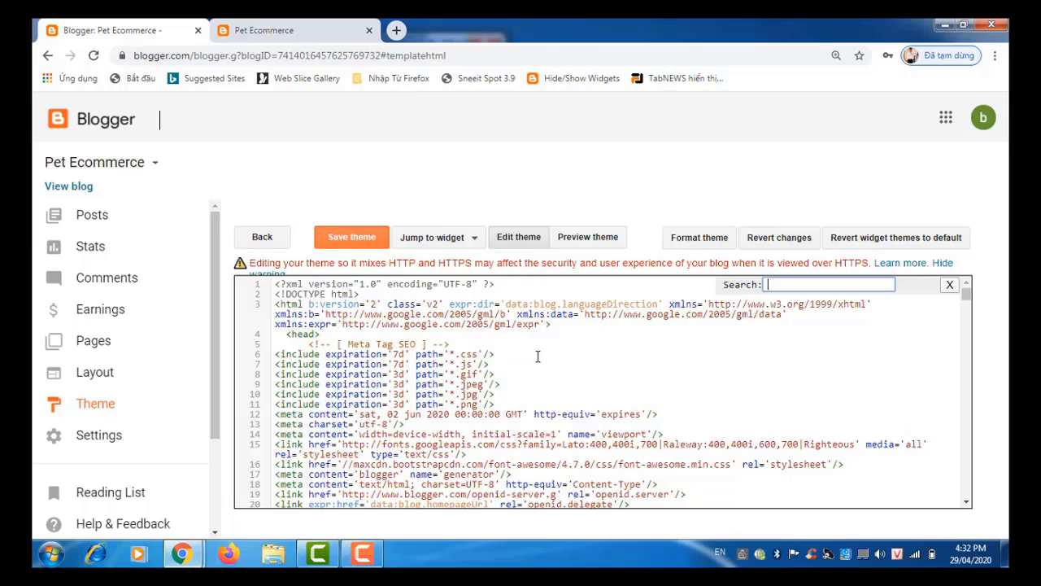
{"action": "left_click", "coordinate": [53, 553]}
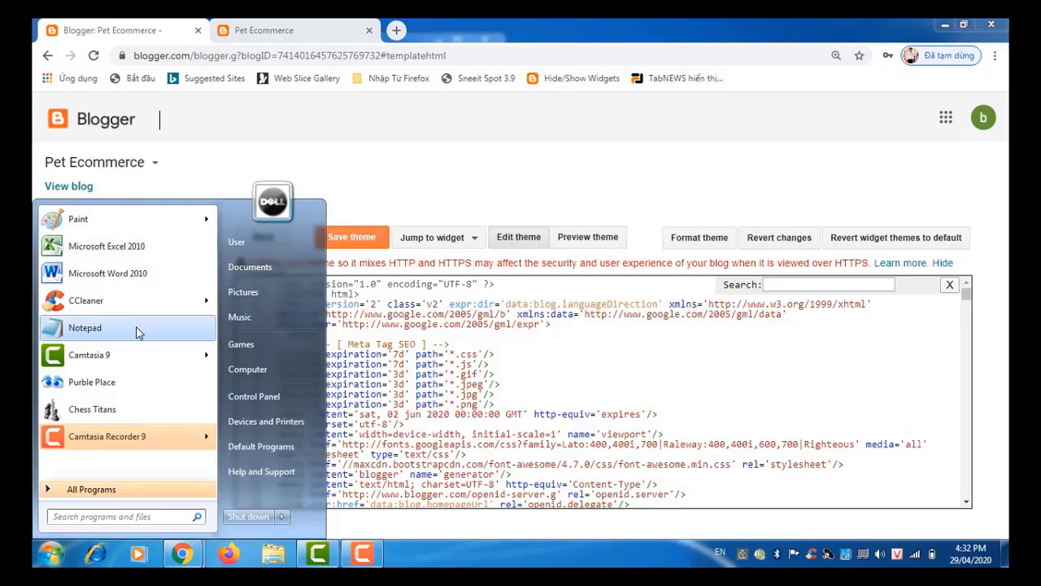
Step: Write the note 'Press Key Ctrl + F ==> search' in Notepad, then close it without saving
{"action": "left_click", "coordinate": [136, 328]}
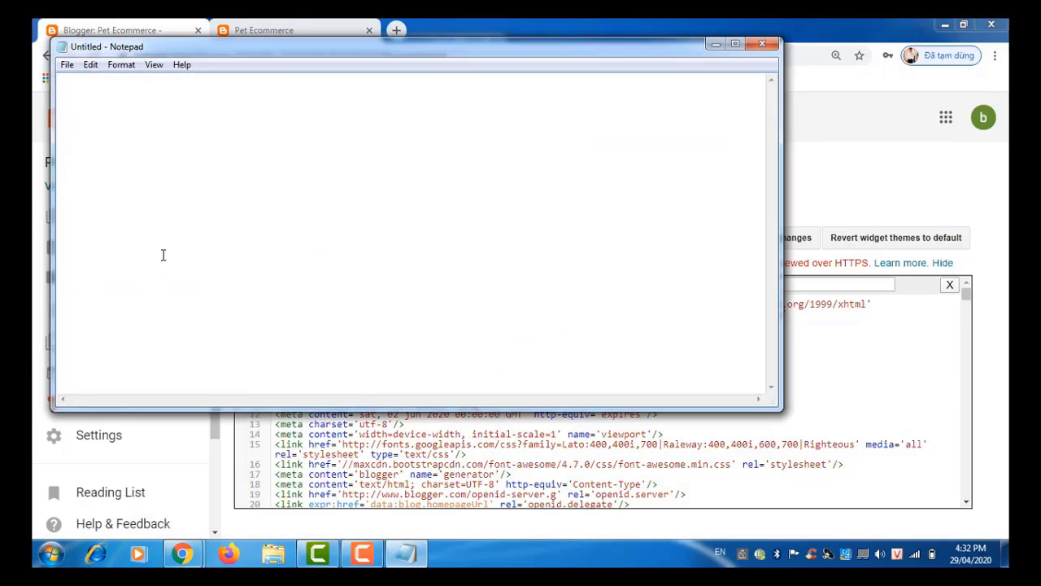
{"action": "type", "text": "Press Ctrl + F"}
{"action": "left_click", "coordinate": [93, 82]}
{"action": "type", "text": "xyy"}
{"action": "double_click", "coordinate": [94, 79]}
{"action": "type", "text": "Key"}
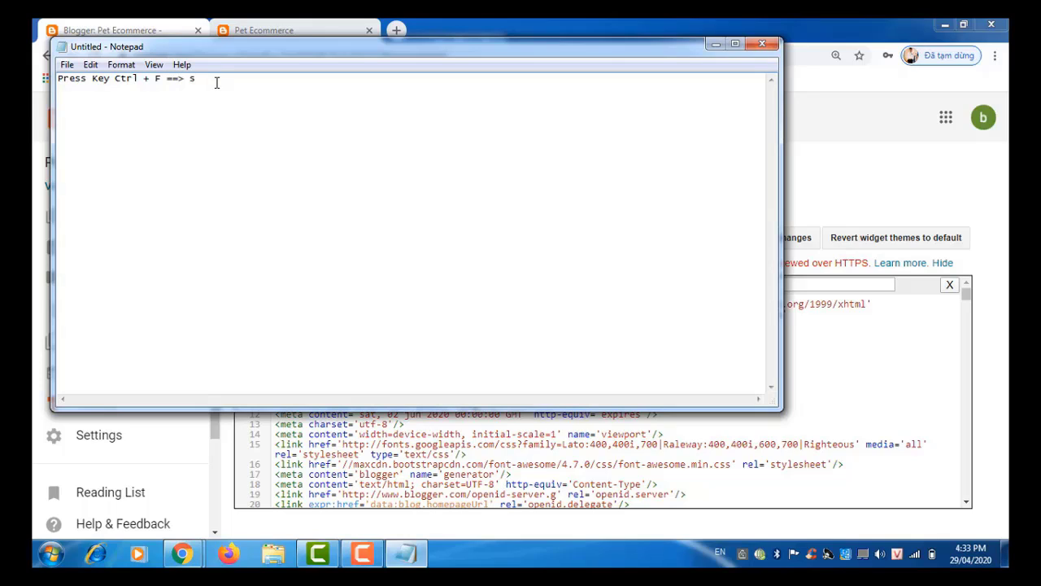
{"action": "type", "text": "earch ...."}
{"action": "left_click", "coordinate": [762, 45]}
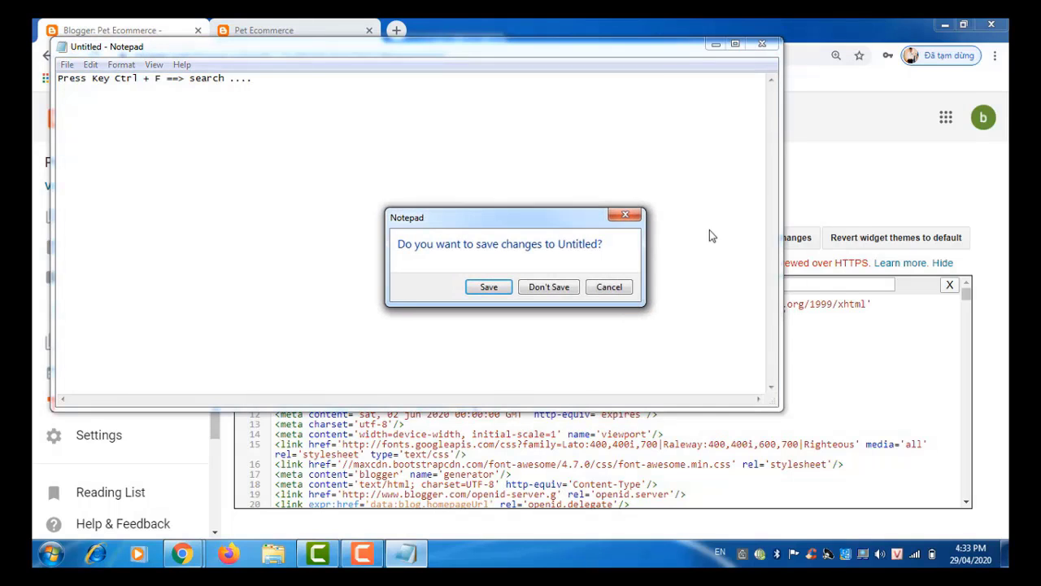
{"action": "left_click", "coordinate": [549, 287]}
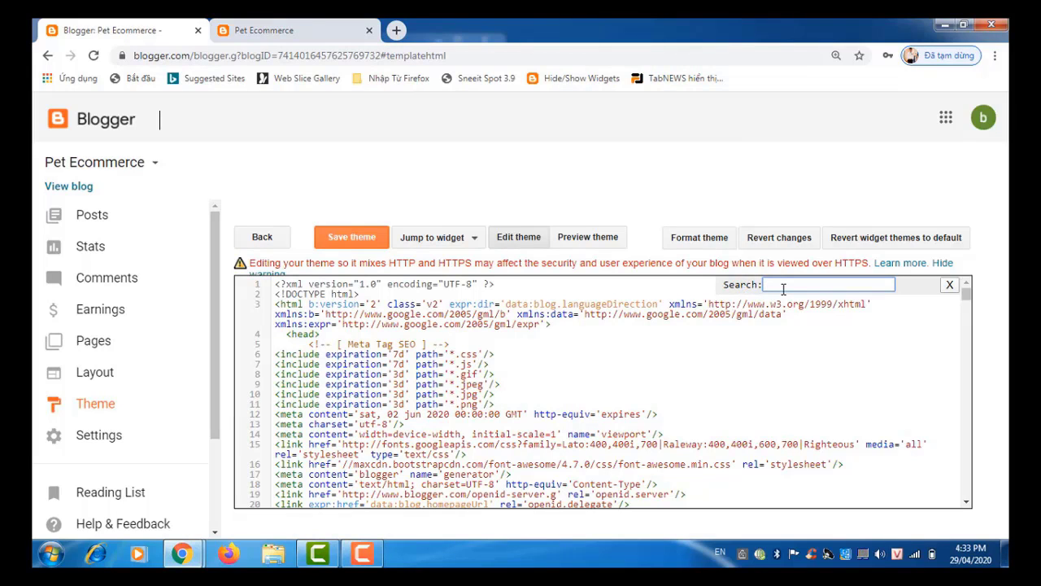
Step: Search the theme code for 'fashion' to reach the Fashion menu item at line 4174
{"action": "type", "text": "ashion"}
{"action": "key", "text": "Return"}
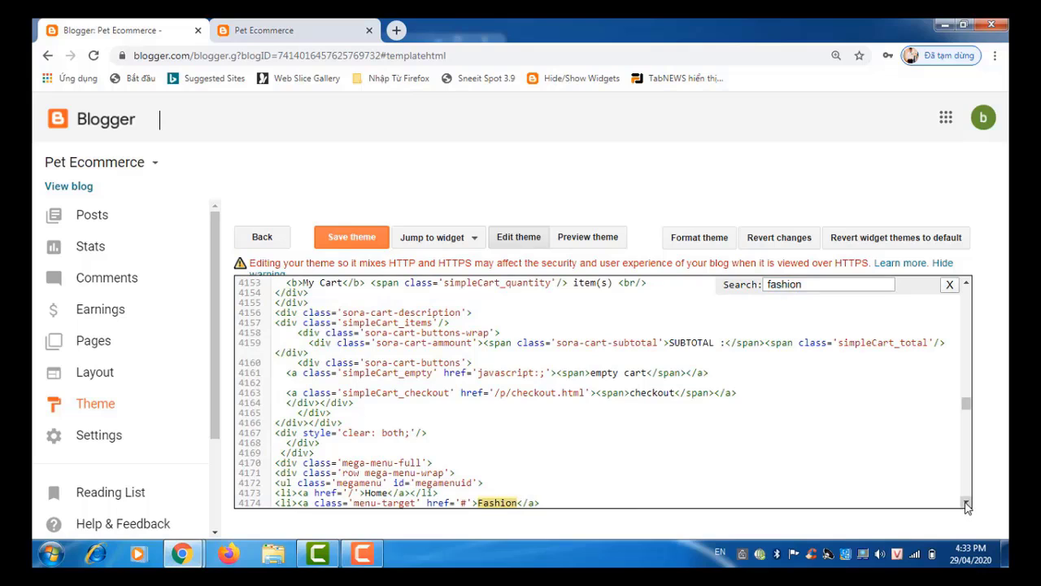
{"action": "left_click_drag", "start_coordinate": [968, 504], "coordinate": [967, 504]}
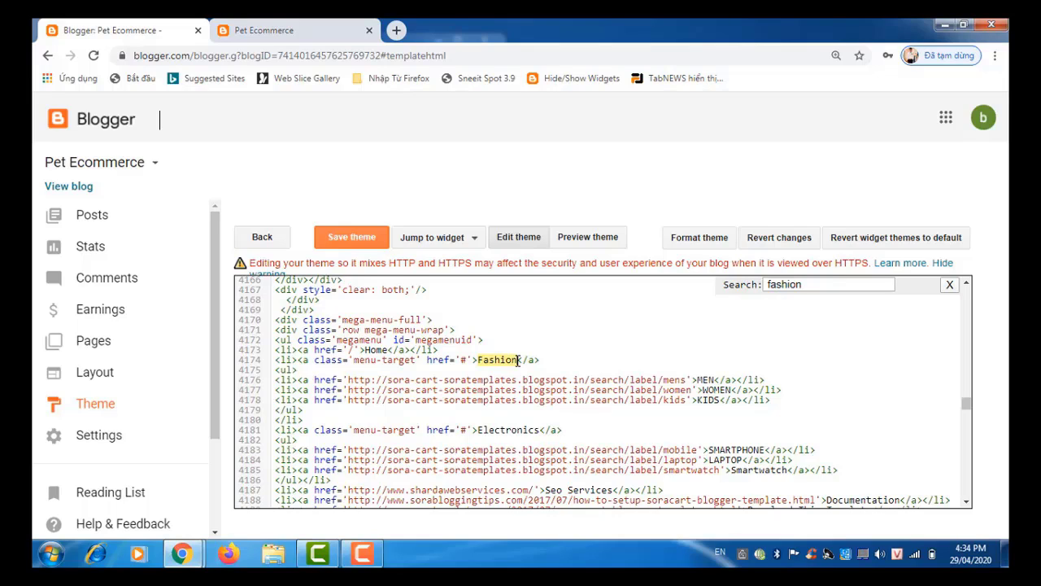
Step: Rename the Fashion menu label to 'Pet Feed' on line 4174 and the MEN item to 'Dog' on line 4176
{"action": "left_click", "coordinate": [518, 360]}
{"action": "key", "text": "BackSpace"}
{"action": "key", "text": "BackSpace"}
{"action": "key", "text": "BackSpace"}
{"action": "key", "text": "BackSpace"}
{"action": "key", "text": "BackSpace"}
{"action": "key", "text": "BackSpace"}
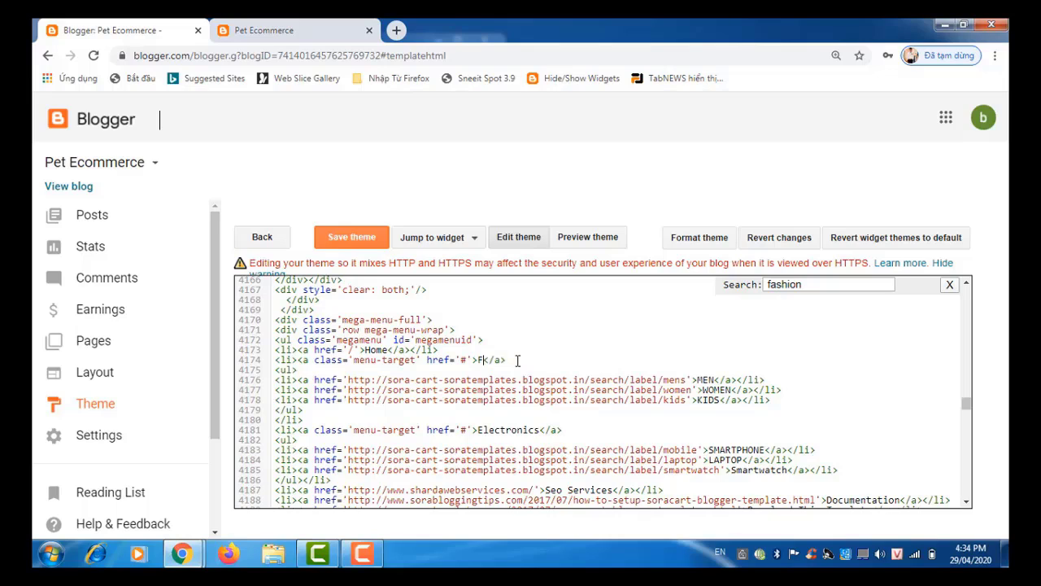
{"action": "type", "text": "et Fe"}
{"action": "type", "text": "et Fee"}
{"action": "type", "text": "d"}
{"action": "type", "text": "Pet"}
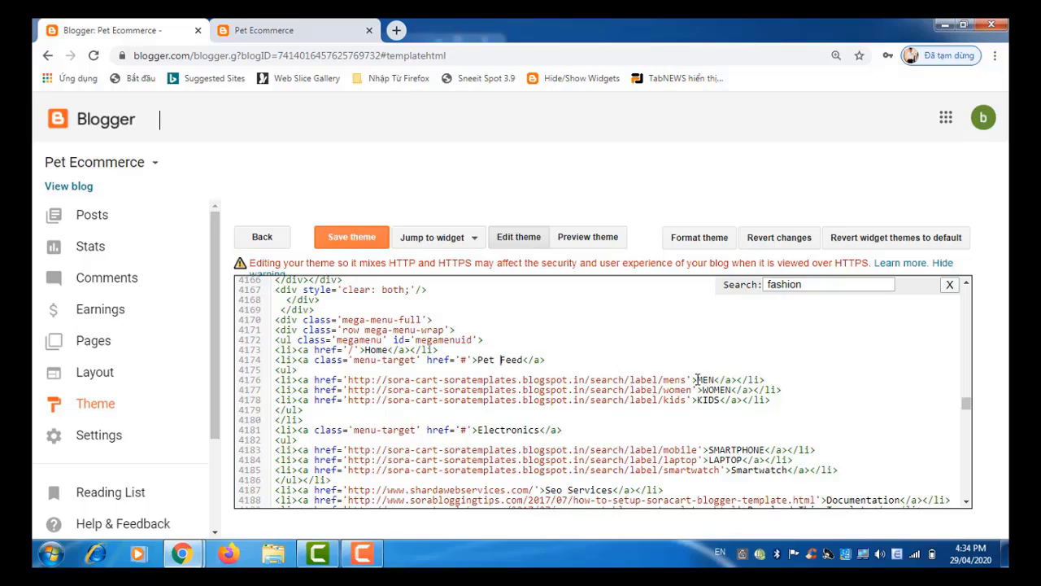
{"action": "left_click_drag", "start_coordinate": [697, 379], "coordinate": [715, 374]}
{"action": "key", "text": "BackSpace"}
{"action": "type", "text": "Dog"}
Step: Switch to the live Pet Ecommerce homepage and scroll through it; FASHION still shows in the menu
{"action": "left_click", "coordinate": [284, 25]}
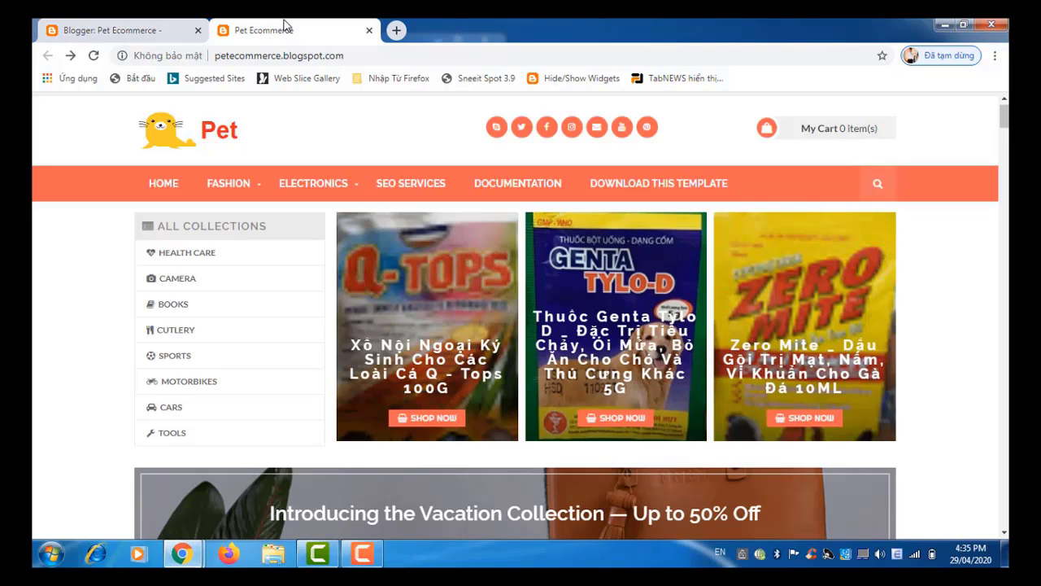
{"action": "scroll", "coordinate": [284, 25], "scroll_direction": "down", "scroll_amount": 3}
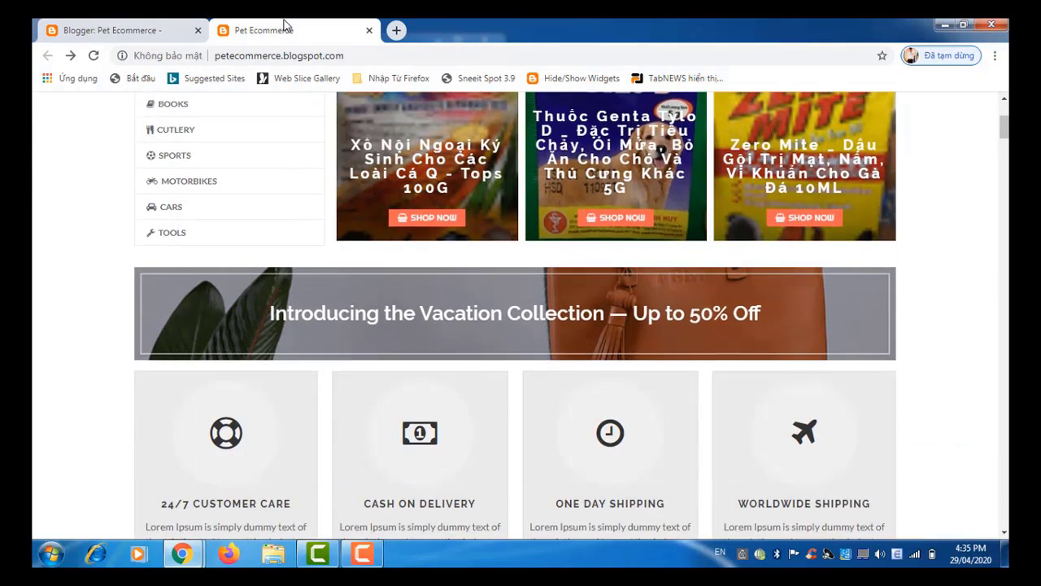
{"action": "scroll", "coordinate": [284, 25], "scroll_direction": "down", "scroll_amount": 3}
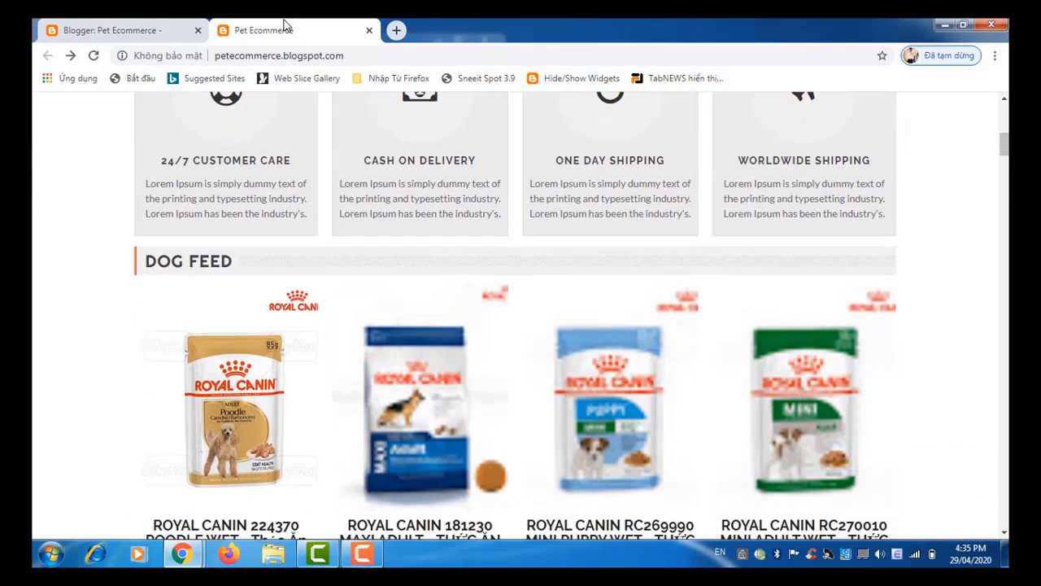
{"action": "scroll", "coordinate": [284, 25], "scroll_direction": "up", "scroll_amount": 6}
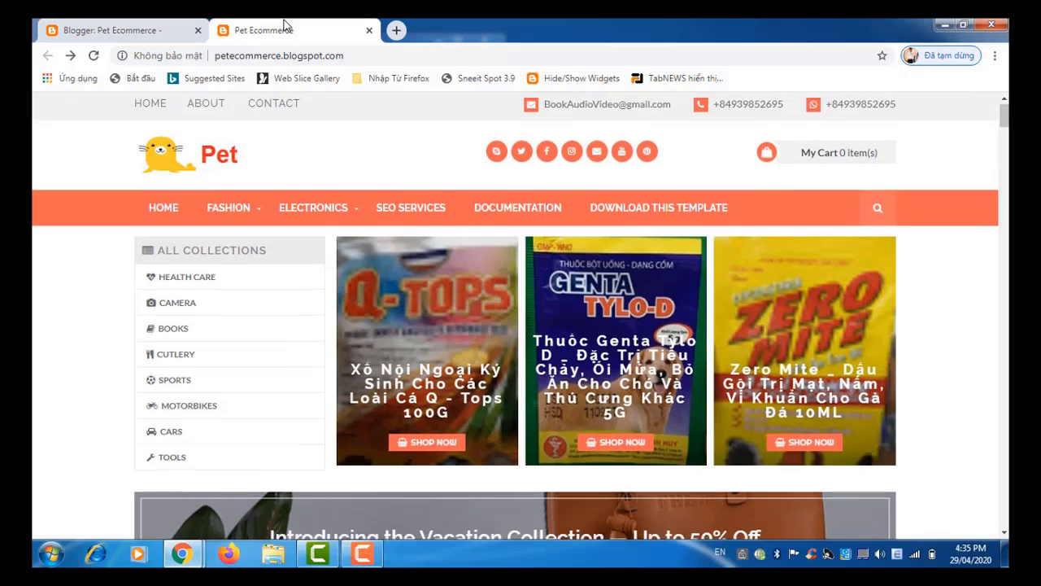
{"action": "scroll", "coordinate": [284, 25], "scroll_direction": "down", "scroll_amount": 1}
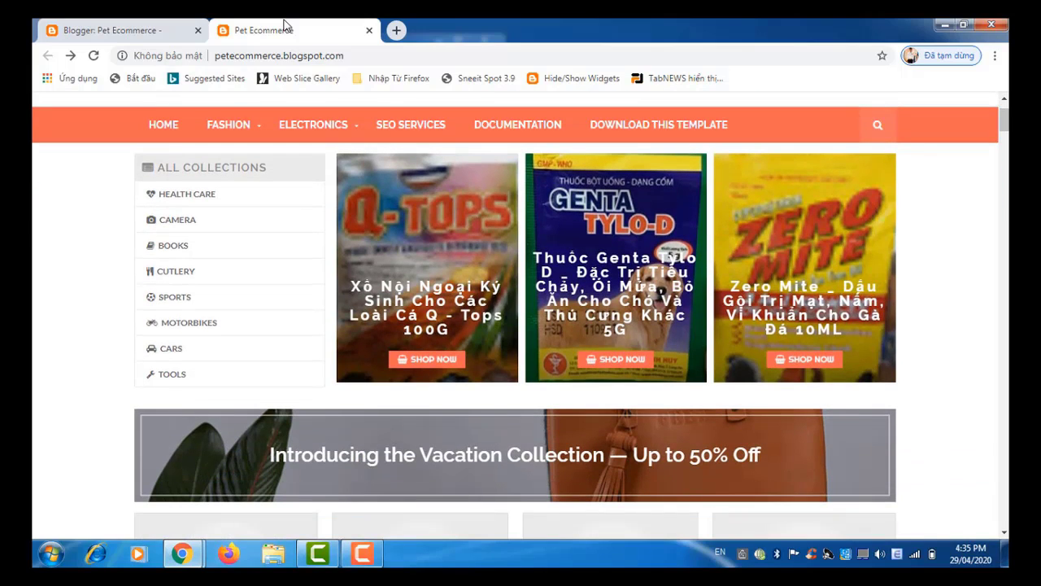
Step: Save the edited theme and copy the Pet Ecommerce blog's URL from its address bar
{"action": "left_click", "coordinate": [156, 33]}
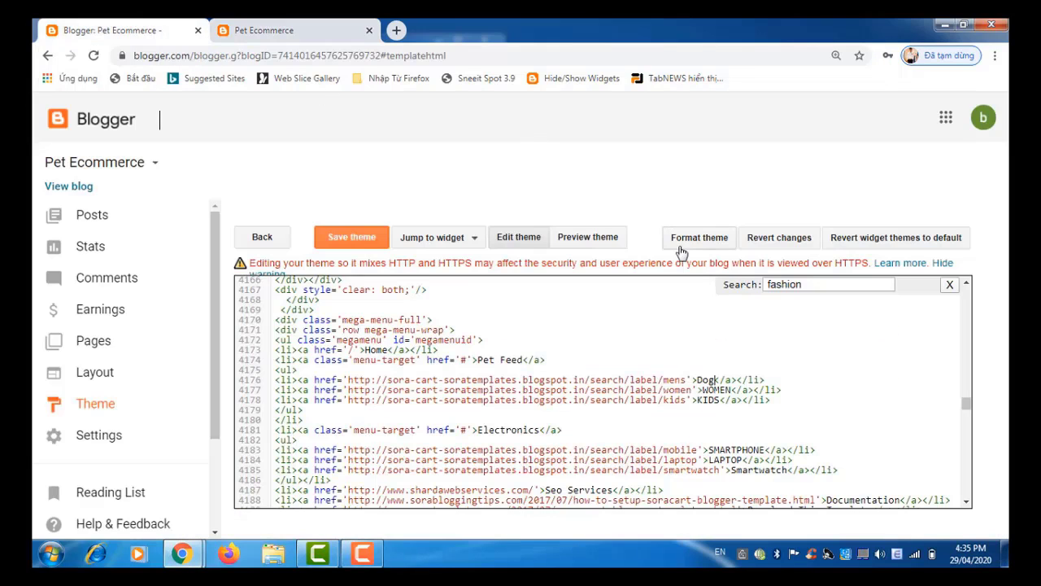
{"action": "left_click", "coordinate": [347, 248]}
{"action": "left_click", "coordinate": [295, 31]}
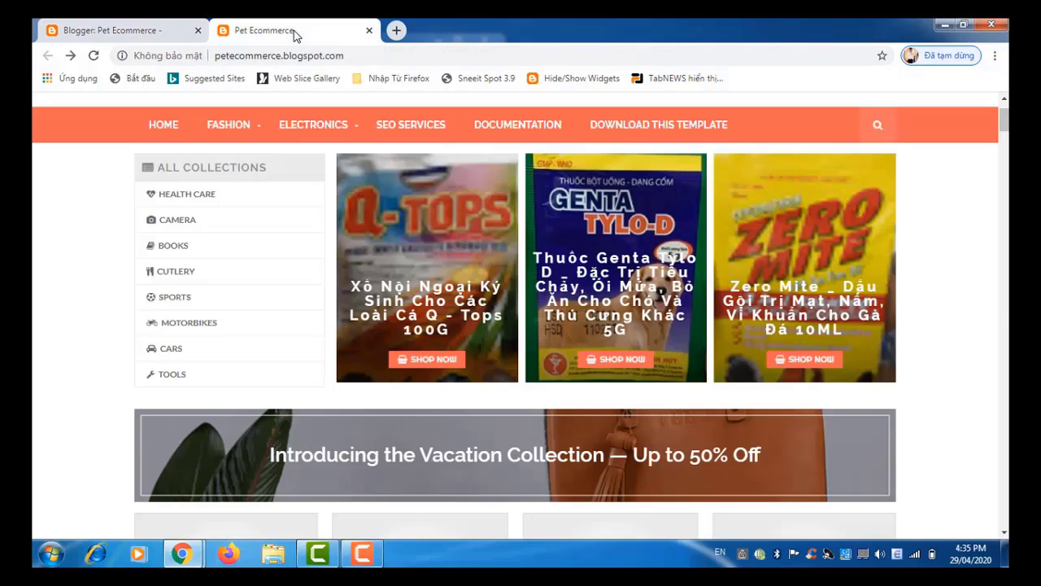
{"action": "left_click", "coordinate": [248, 56]}
{"action": "key", "text": "ctrl+c"}
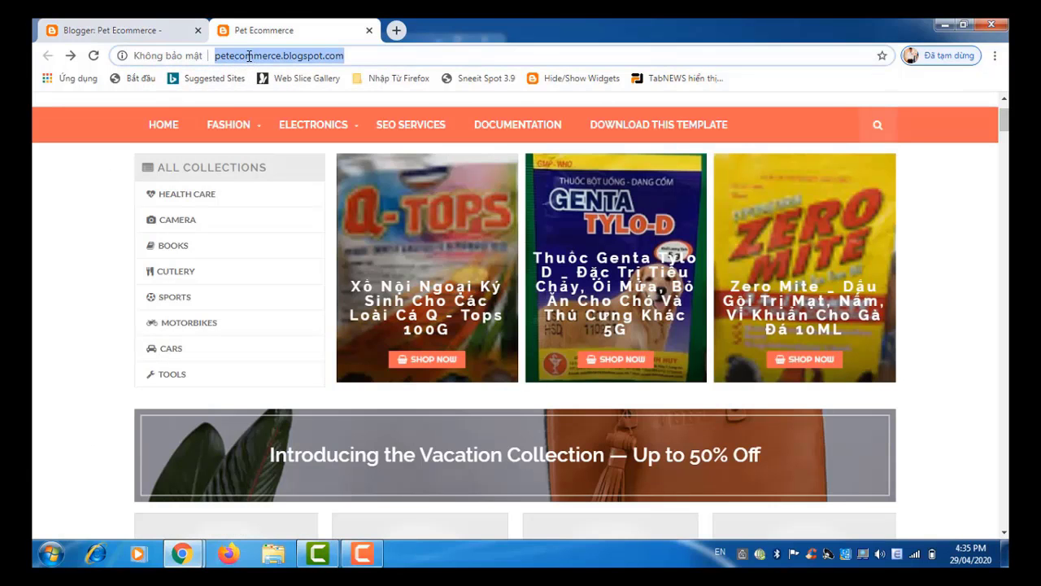
{"action": "right_click", "coordinate": [249, 56]}
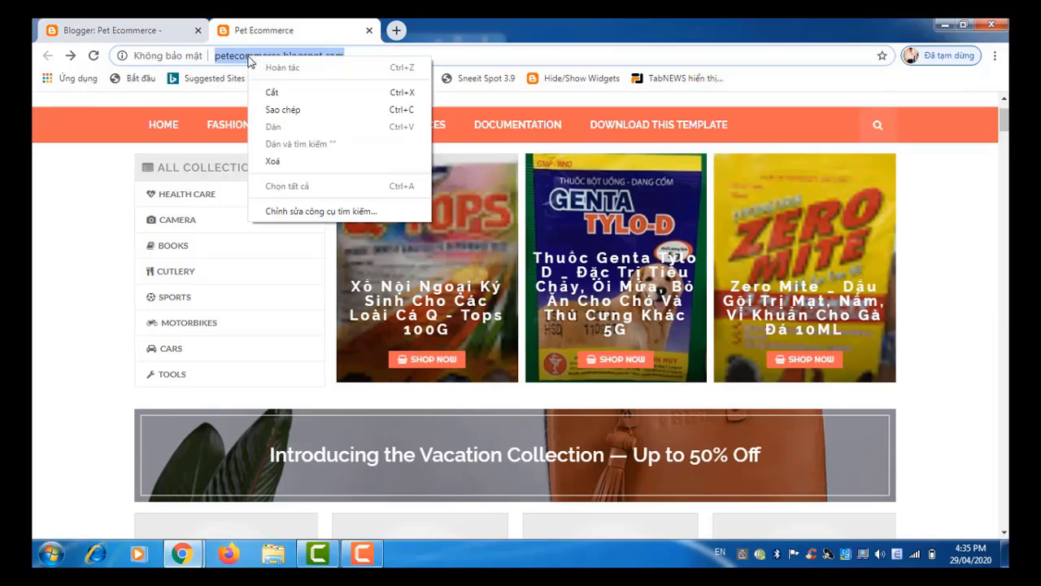
{"action": "left_click", "coordinate": [266, 113]}
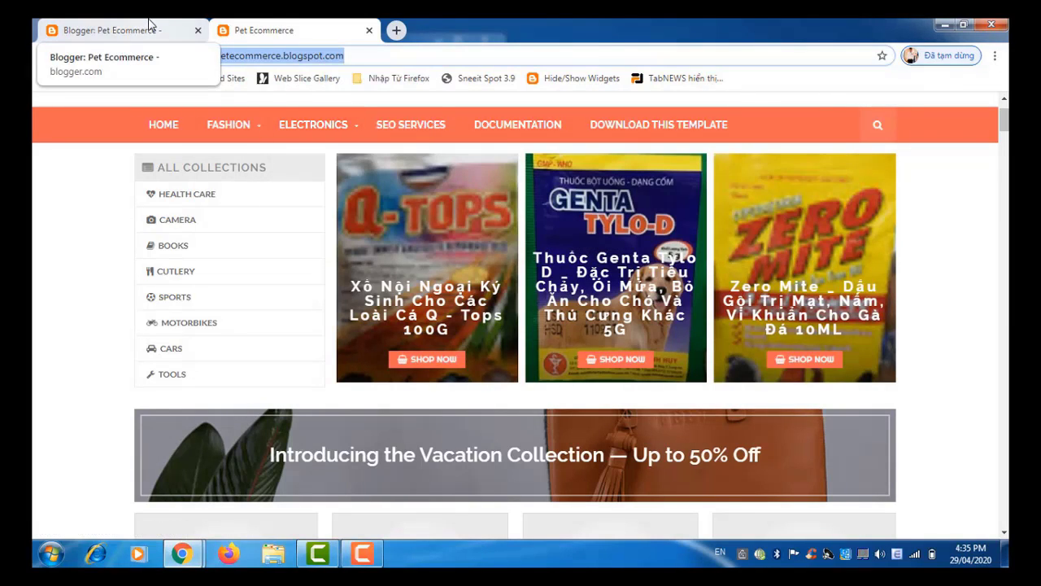
{"action": "left_click", "coordinate": [152, 32]}
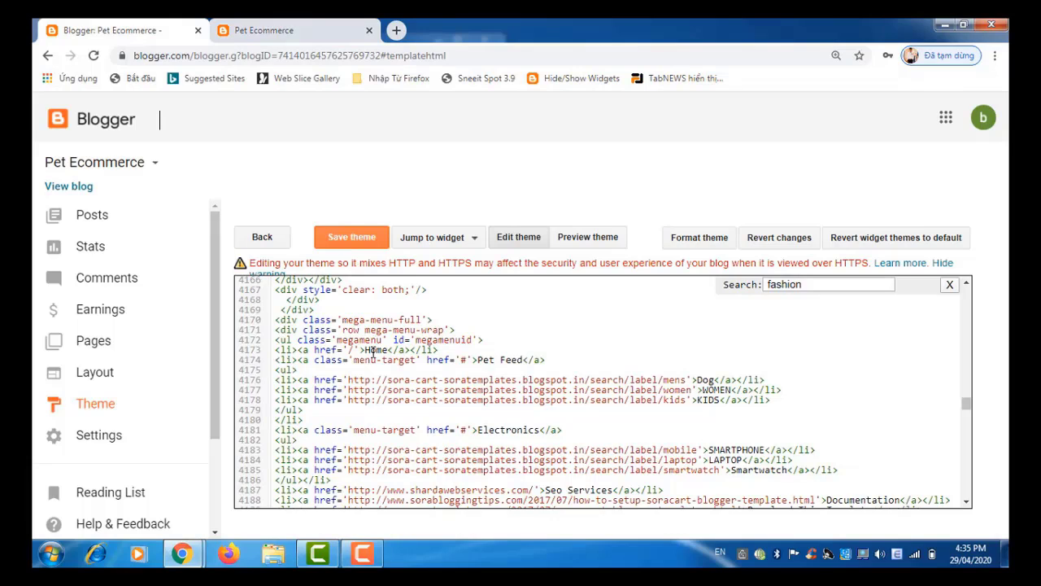
Step: Point the Dog link on line 4176 to the blog's own 'Thức ăn cho chó' label URL and save the theme
{"action": "left_click_drag", "start_coordinate": [348, 380], "coordinate": [576, 379]}
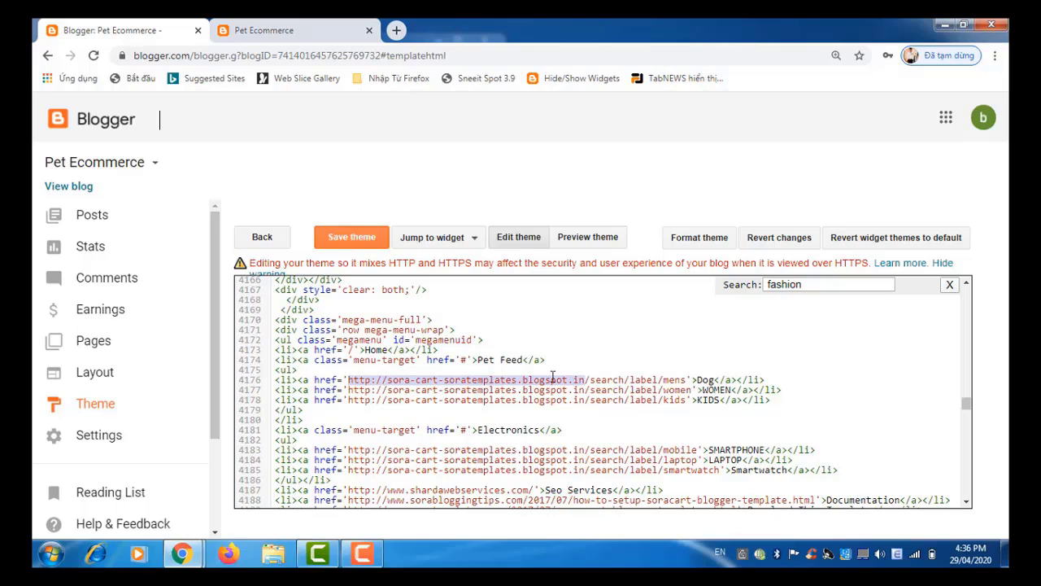
{"action": "key", "text": "ctrl+v"}
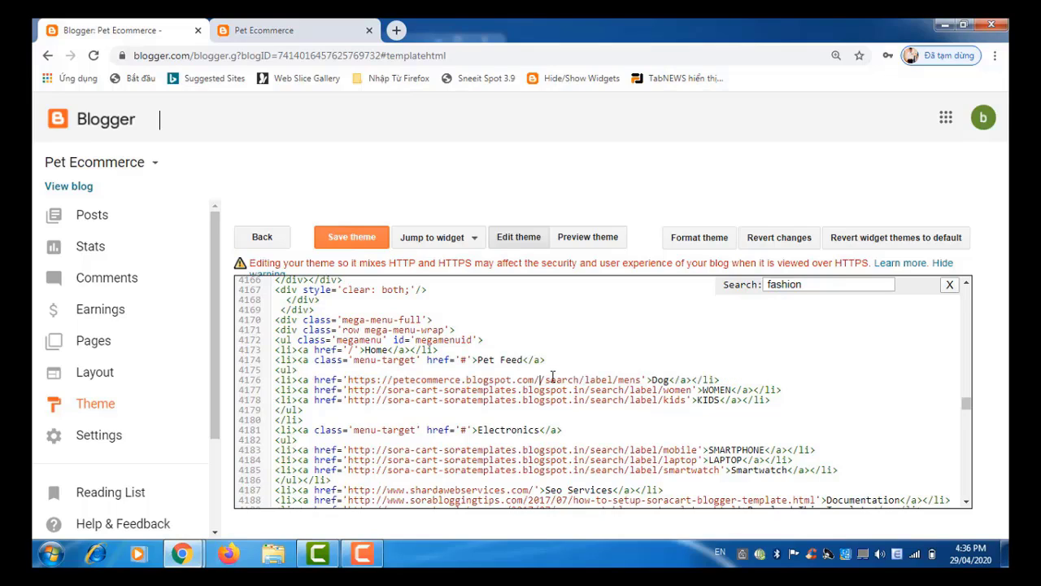
{"action": "key", "text": "BackSpace"}
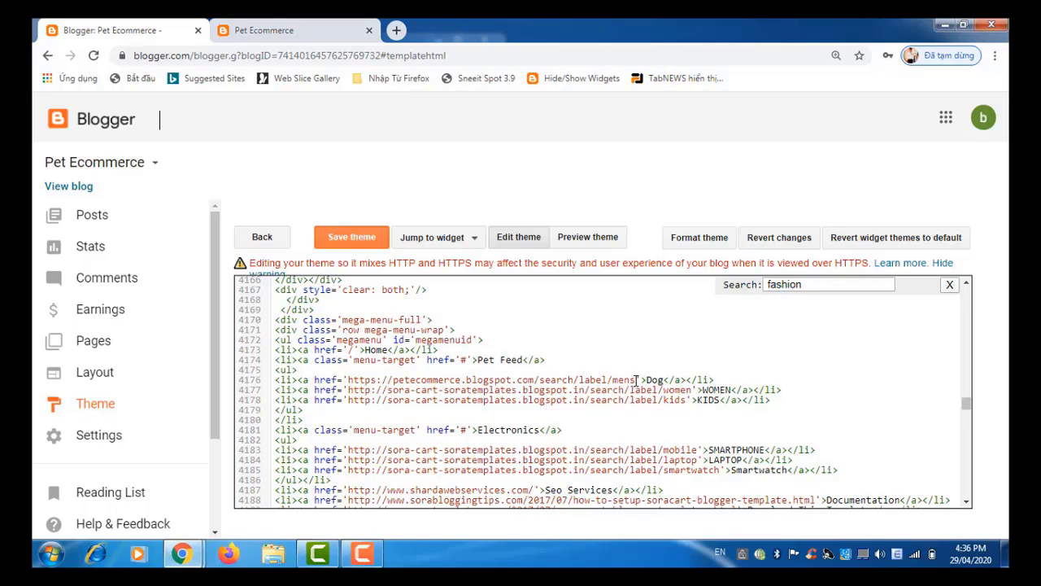
{"action": "left_click", "coordinate": [636, 380]}
{"action": "key", "text": "BackSpace"}
{"action": "key", "text": "BackSpace"}
{"action": "key", "text": "BackSpace"}
{"action": "key", "text": "BackSpace"}
{"action": "type", "text": "T"}
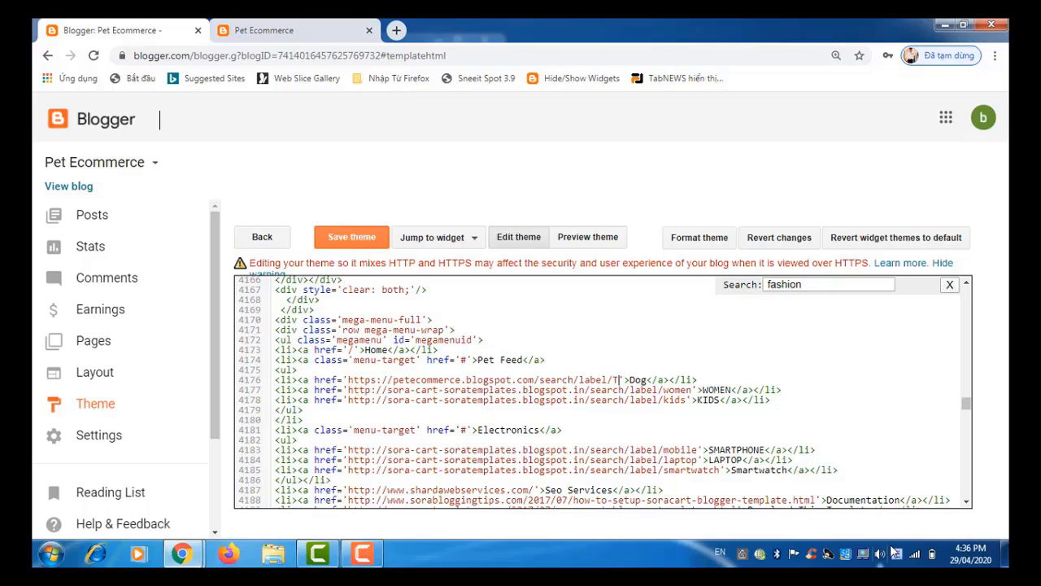
{"action": "left_click", "coordinate": [898, 554]}
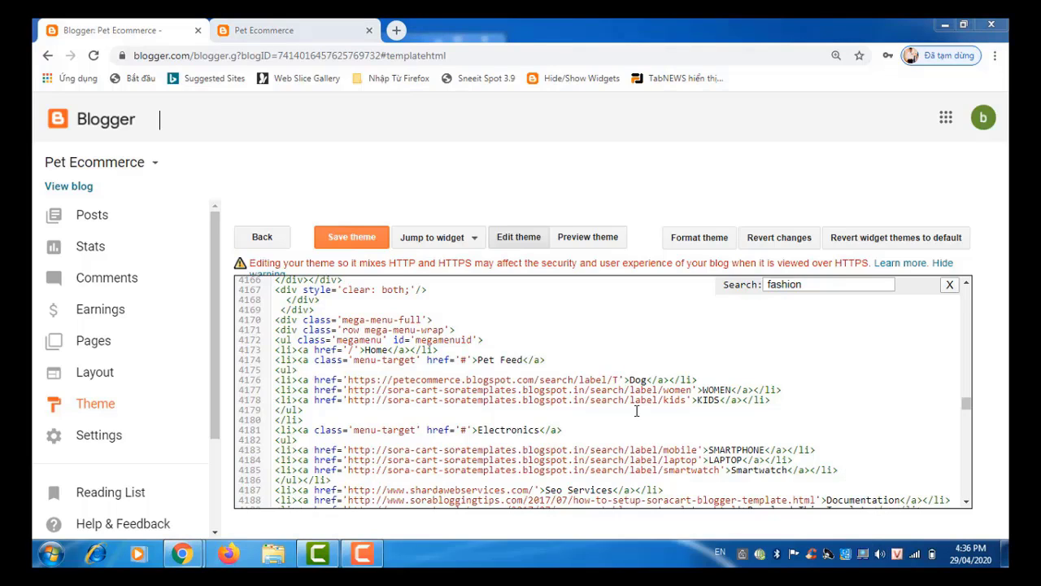
{"action": "left_click", "coordinate": [620, 380]}
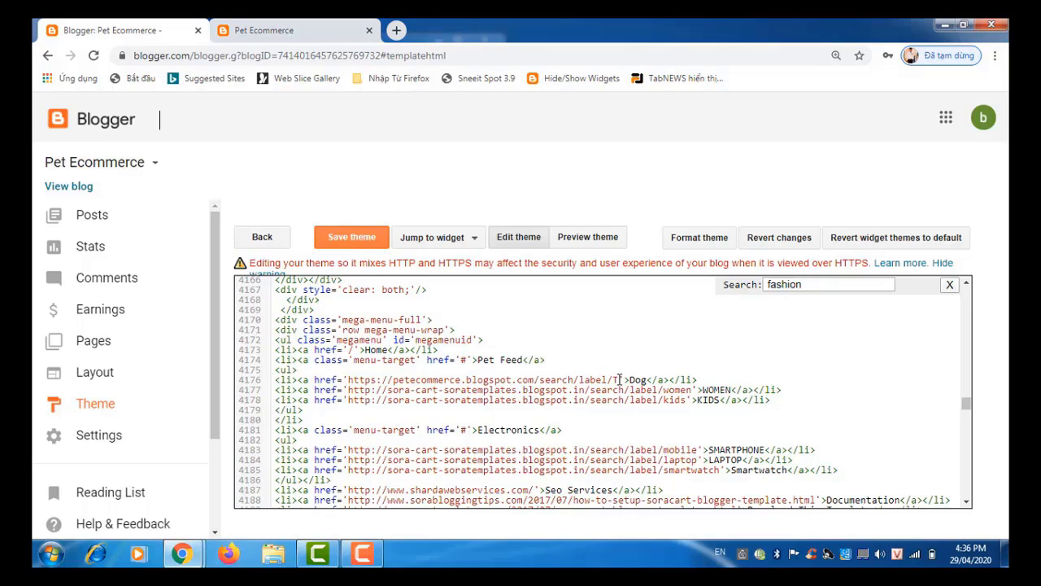
{"action": "type", "text": "hu"}
{"action": "type", "text": "c"}
{"action": "type", "text": " a"}
{"action": "type", "text": "n"}
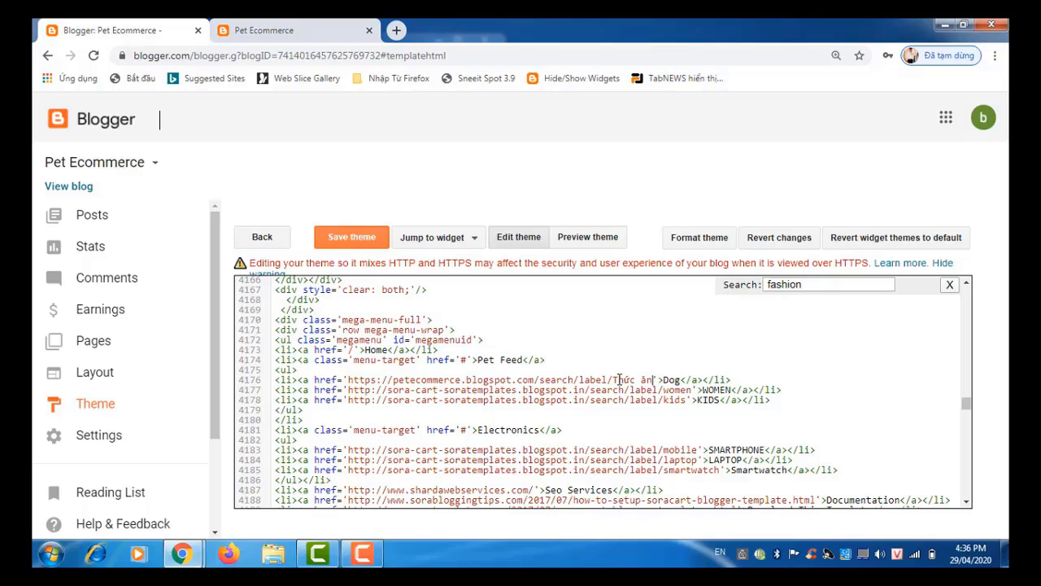
{"action": "type", "text": " cho c"}
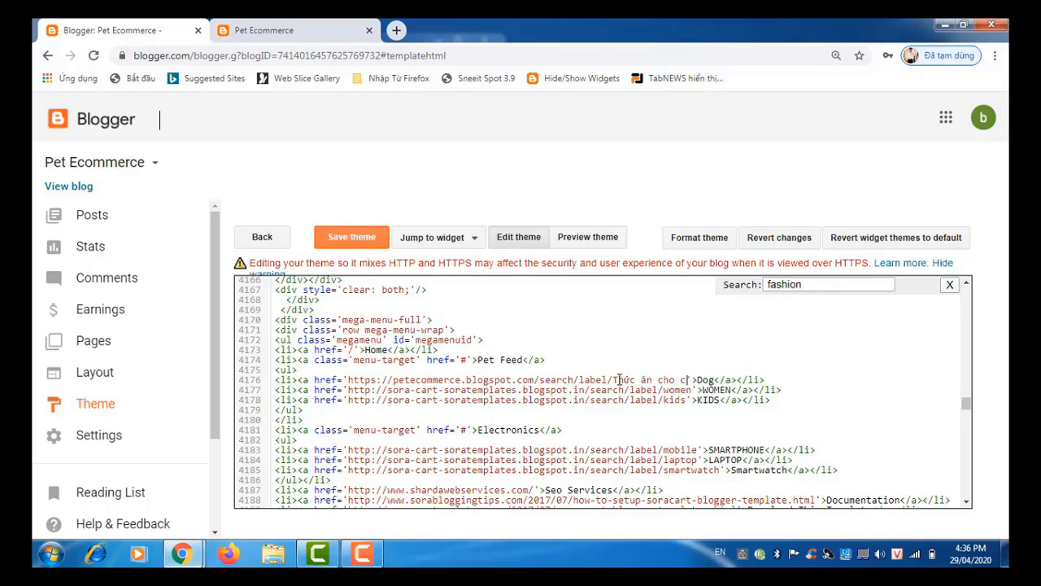
{"action": "type", "text": "hó"}
{"action": "left_click", "coordinate": [374, 246]}
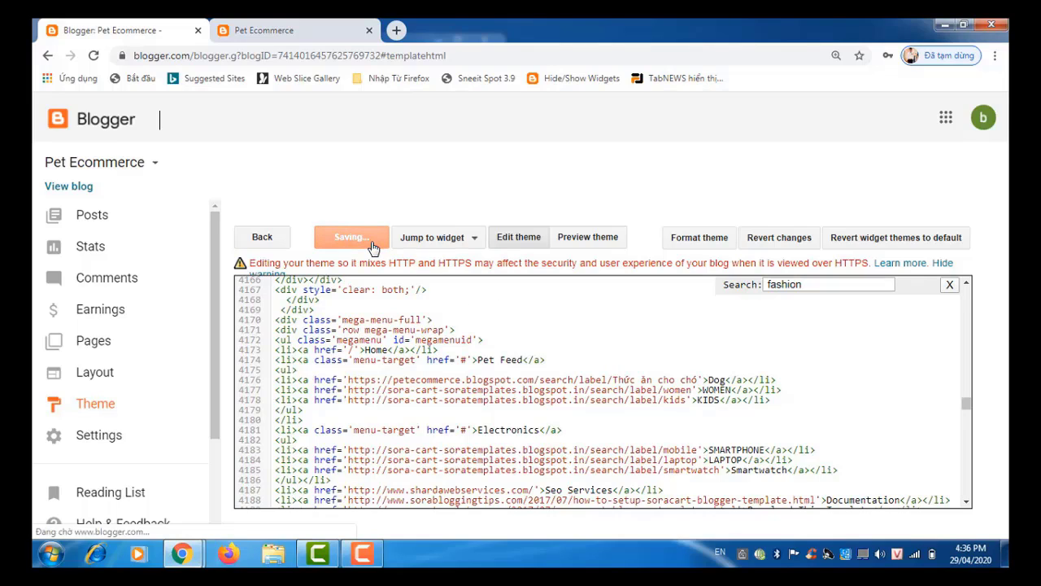
Step: Reload the live storefront and show the PET FEED dropdown with its Dog entry
{"action": "left_click", "coordinate": [293, 32]}
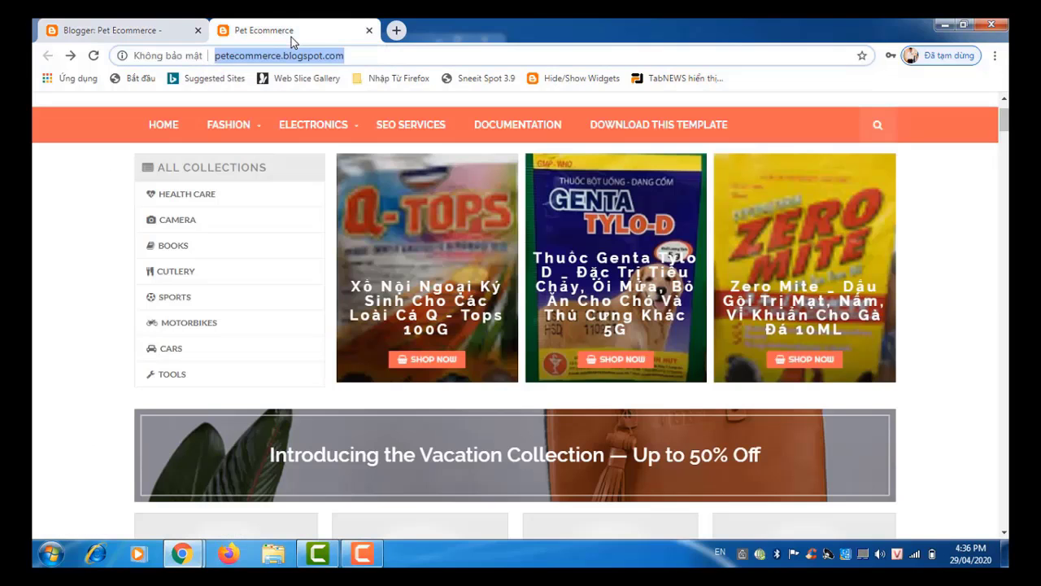
{"action": "left_click", "coordinate": [93, 57]}
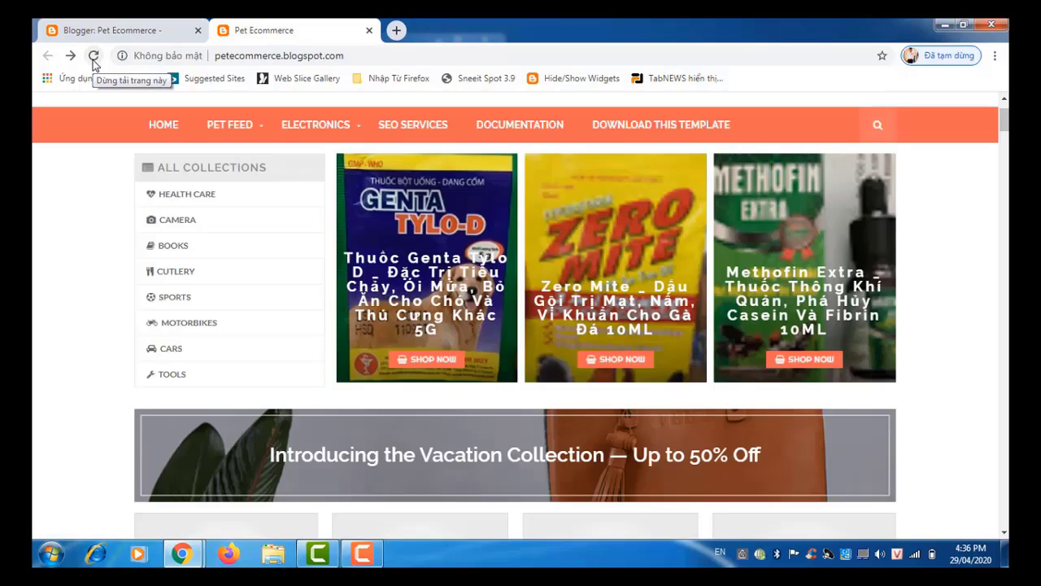
{"action": "mouse_move", "coordinate": [248, 133]}
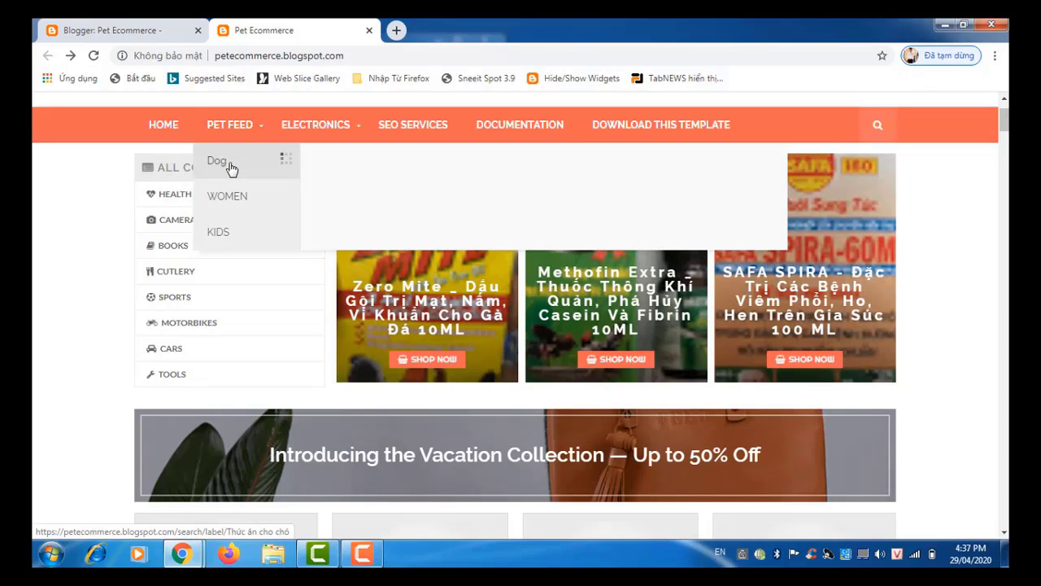
Step: Open the Dog label page under PET FEED and browse its 'Thức ăn cho chó' products
{"action": "left_click", "coordinate": [231, 167]}
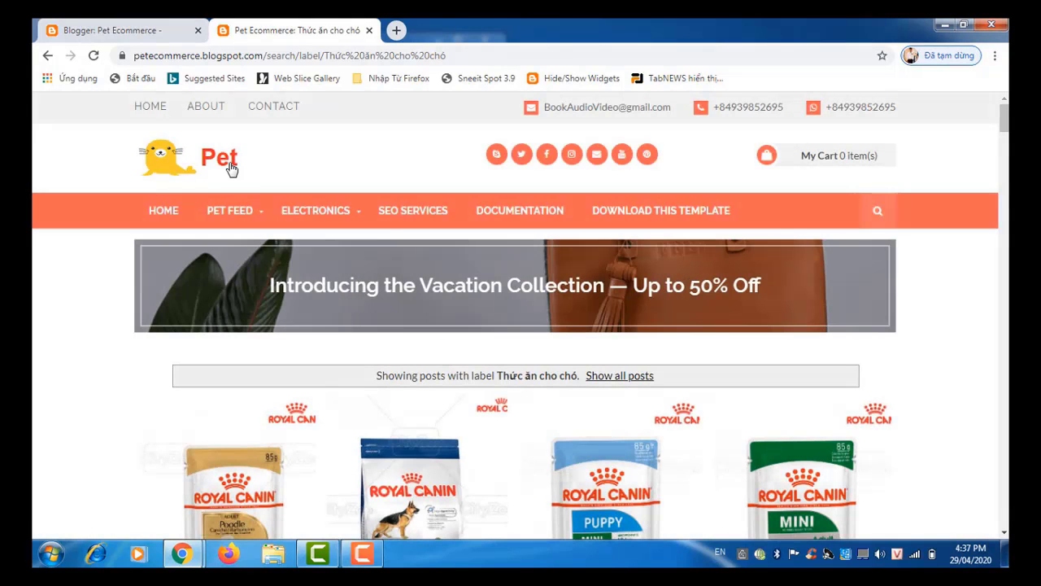
{"action": "scroll", "coordinate": [231, 167], "scroll_direction": "down", "scroll_amount": 5}
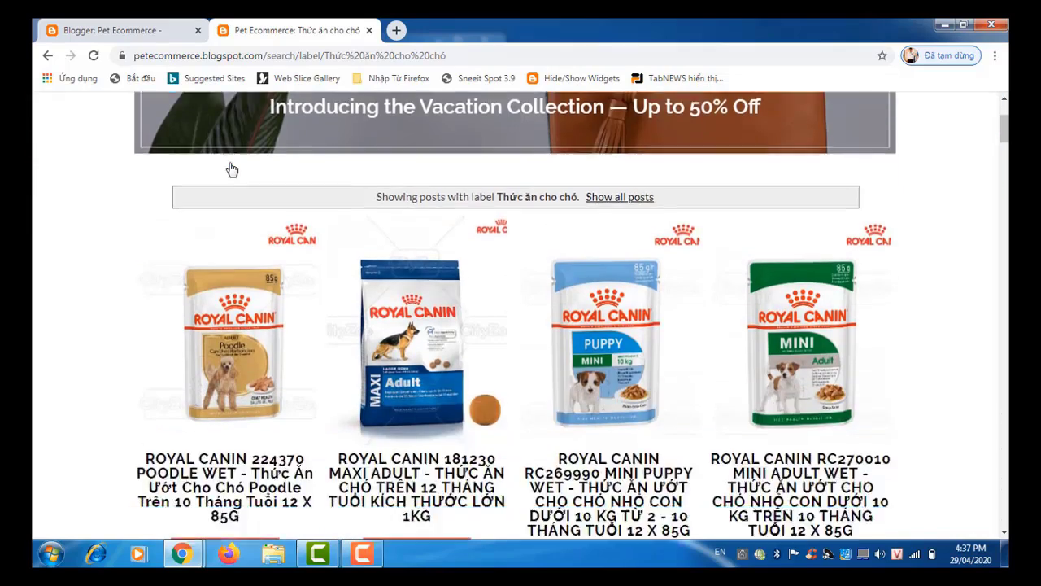
{"action": "scroll", "coordinate": [231, 167], "scroll_direction": "down", "scroll_amount": 1}
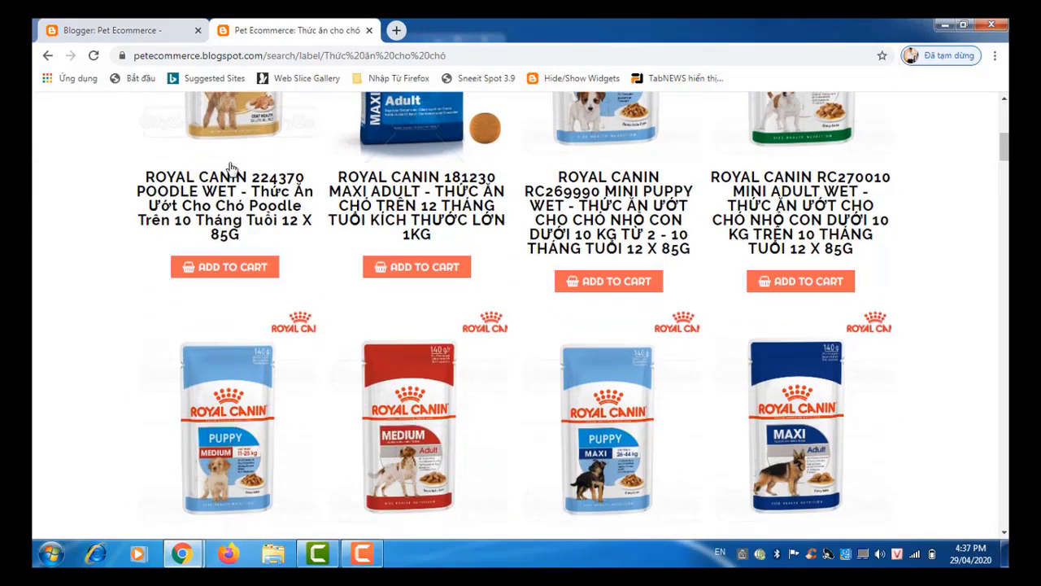
{"action": "scroll", "coordinate": [231, 168], "scroll_direction": "down", "scroll_amount": 6}
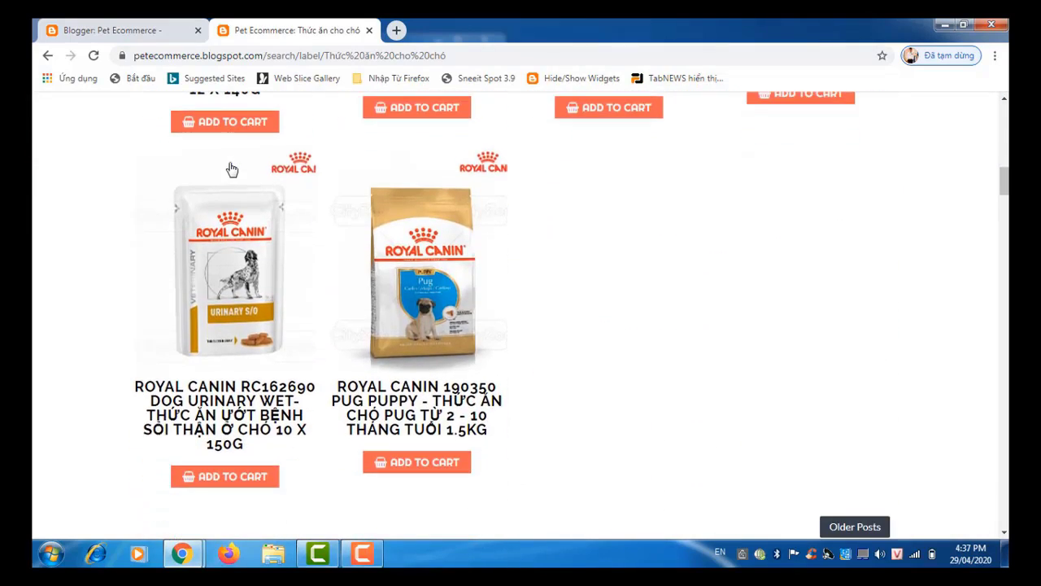
{"action": "scroll", "coordinate": [232, 170], "scroll_direction": "down", "scroll_amount": 3}
{"action": "scroll", "coordinate": [232, 167], "scroll_direction": "up", "scroll_amount": 5}
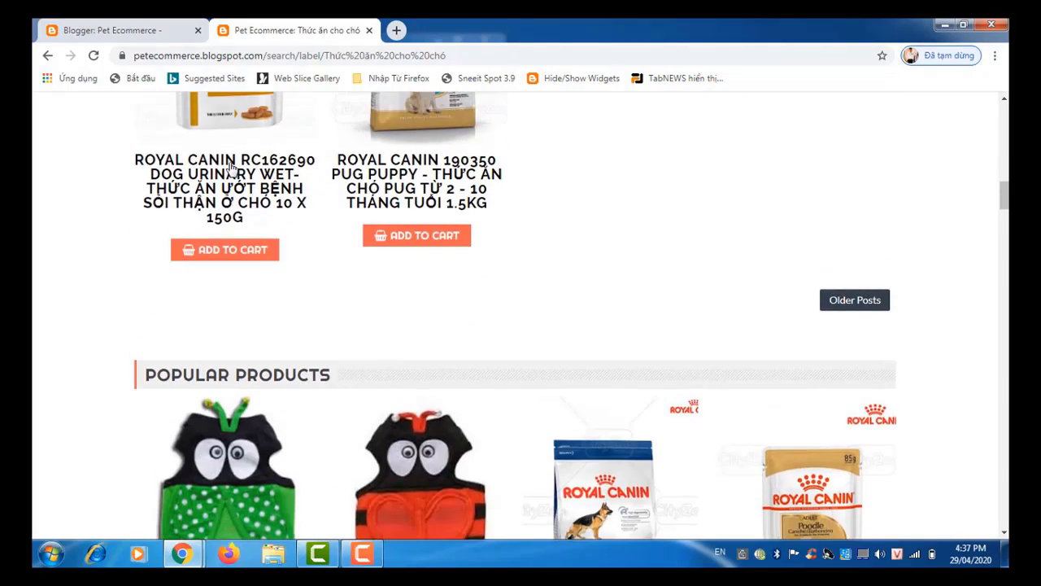
{"action": "scroll", "coordinate": [231, 168], "scroll_direction": "up", "scroll_amount": 7}
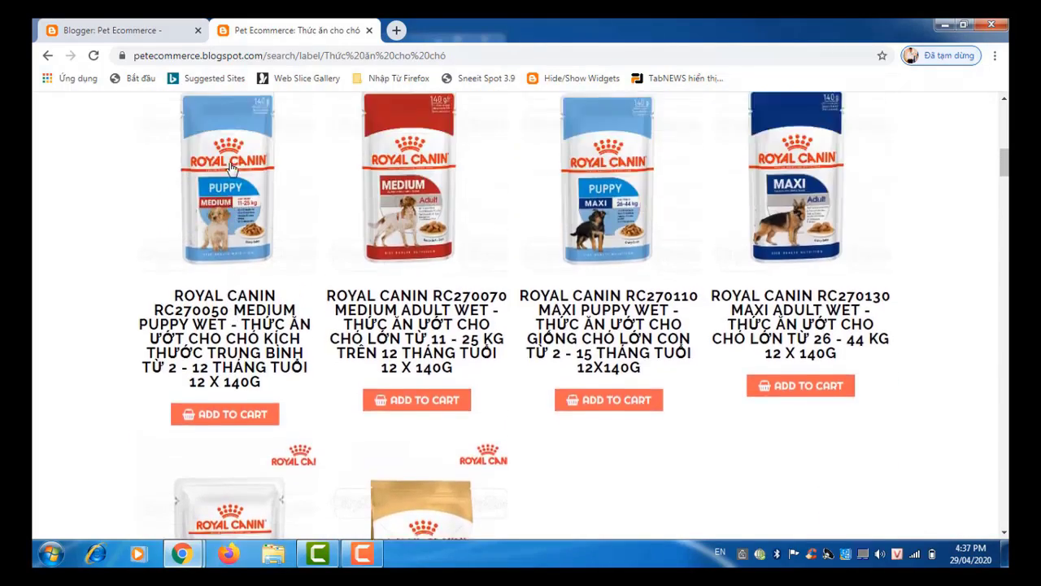
{"action": "scroll", "coordinate": [231, 167], "scroll_direction": "down", "scroll_amount": 3}
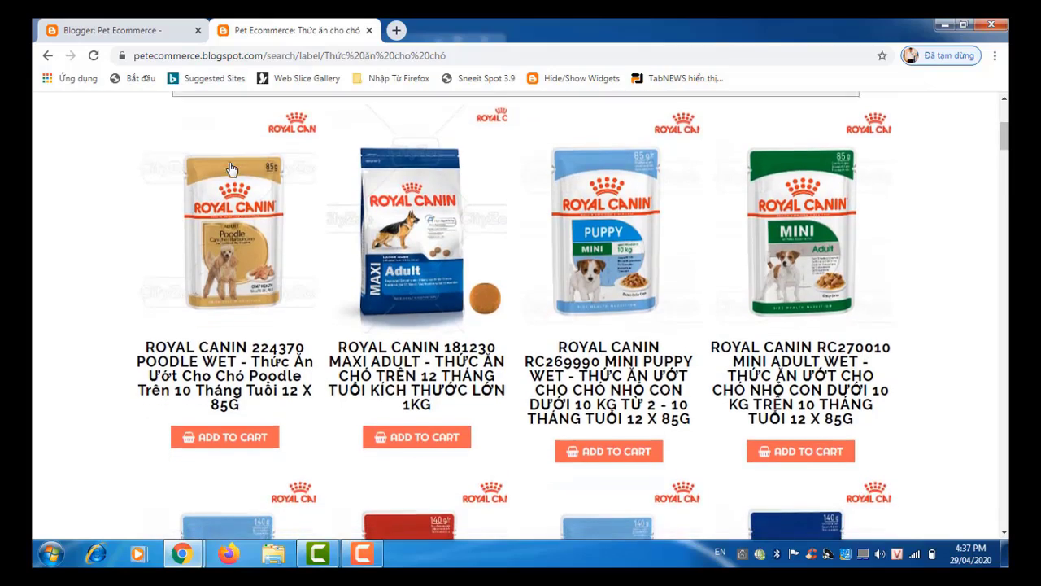
{"action": "scroll", "coordinate": [231, 167], "scroll_direction": "down", "scroll_amount": 7}
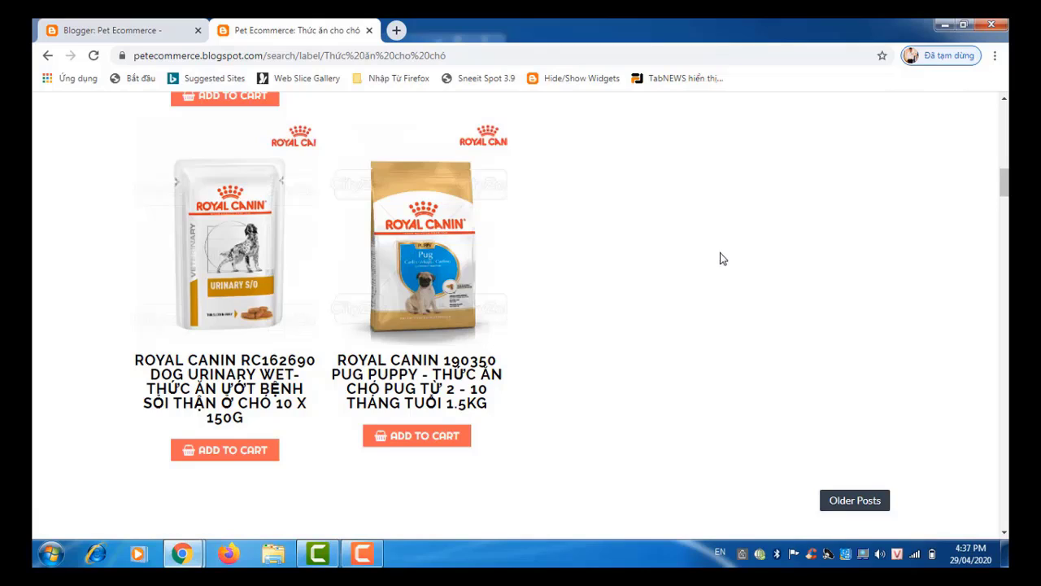
Step: Load the Older Posts page of dog-food products and scroll through it
{"action": "left_click", "coordinate": [850, 507]}
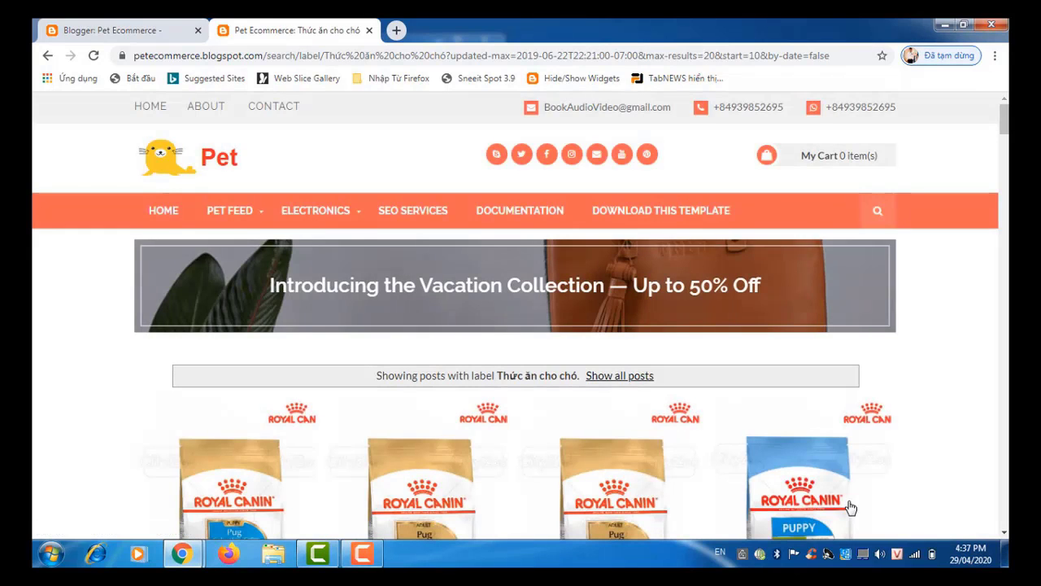
{"action": "scroll", "coordinate": [850, 507], "scroll_direction": "down", "scroll_amount": 5}
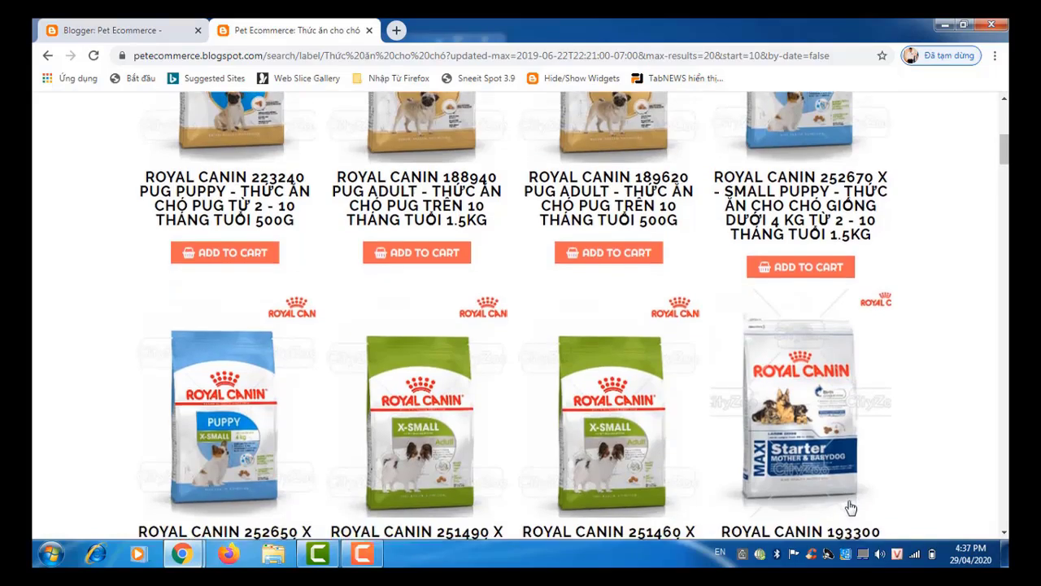
{"action": "scroll", "coordinate": [850, 507], "scroll_direction": "down", "scroll_amount": 4}
{"action": "scroll", "coordinate": [850, 507], "scroll_direction": "up", "scroll_amount": 6}
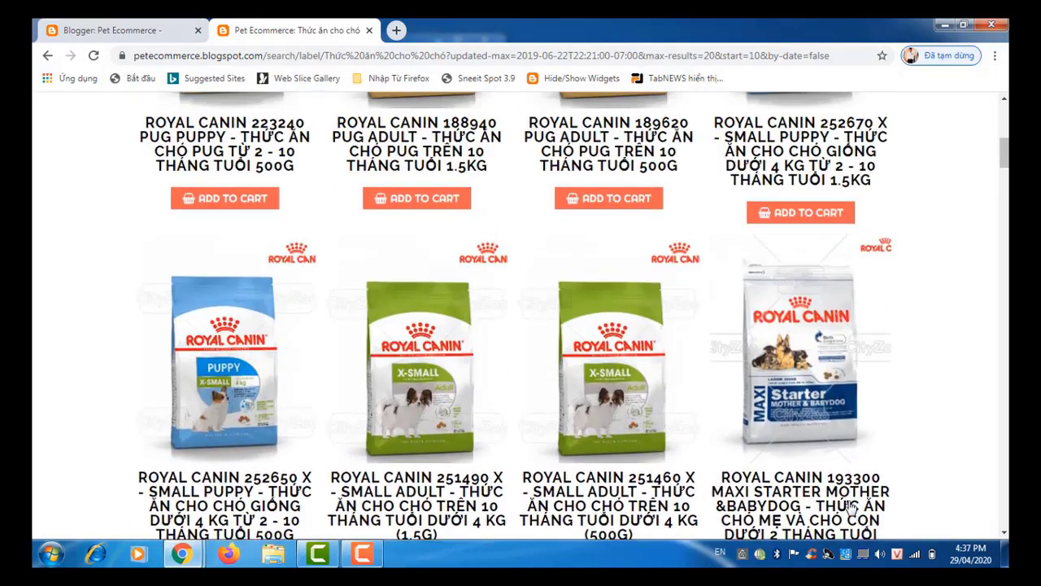
{"action": "scroll", "coordinate": [850, 506], "scroll_direction": "up", "scroll_amount": 3}
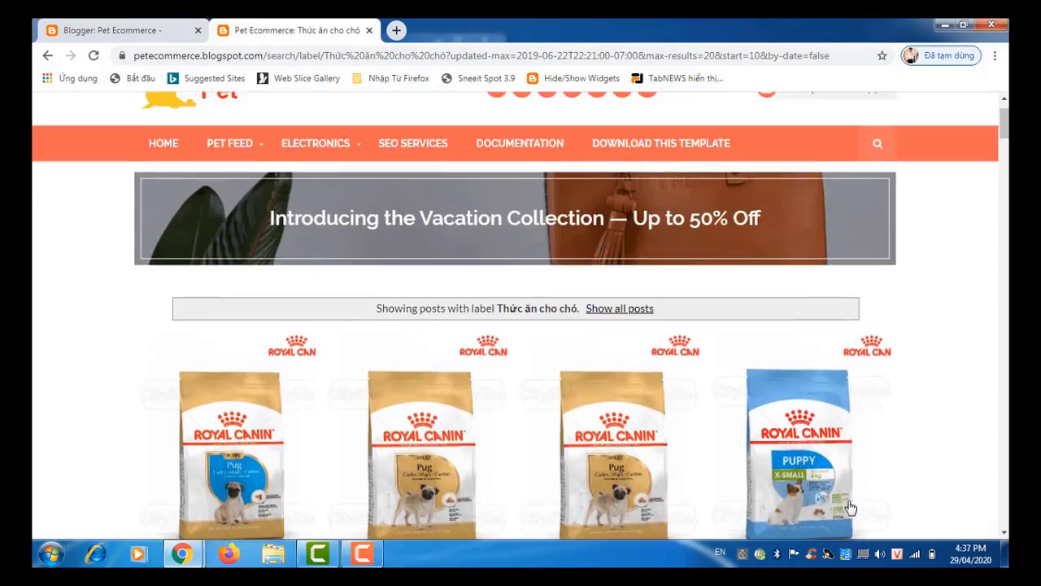
{"action": "scroll", "coordinate": [850, 507], "scroll_direction": "down", "scroll_amount": 4}
{"action": "scroll", "coordinate": [850, 507], "scroll_direction": "up", "scroll_amount": 4}
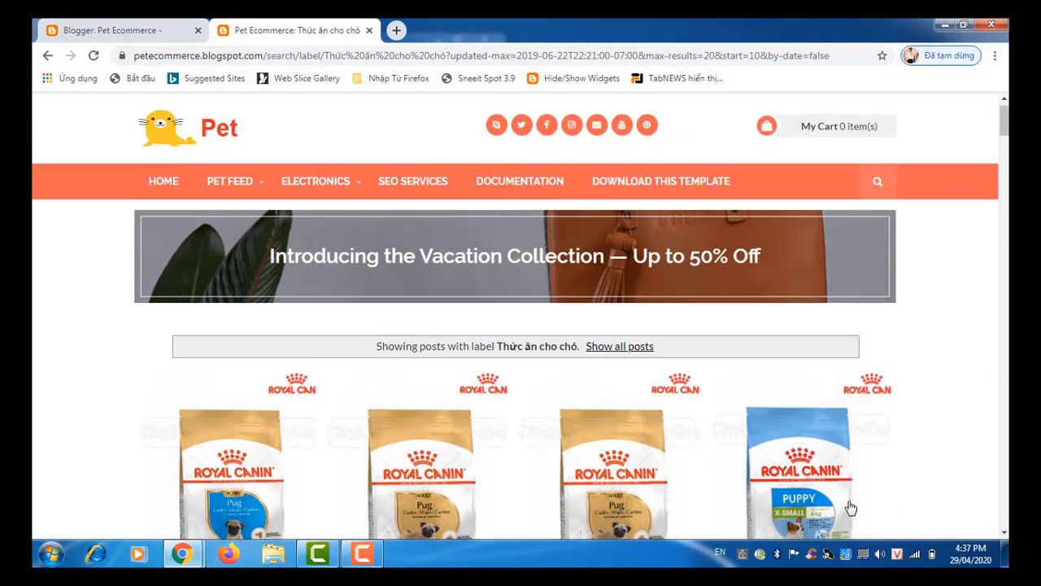
{"action": "scroll", "coordinate": [850, 507], "scroll_direction": "down", "scroll_amount": 3}
{"action": "scroll", "coordinate": [850, 507], "scroll_direction": "down", "scroll_amount": 5}
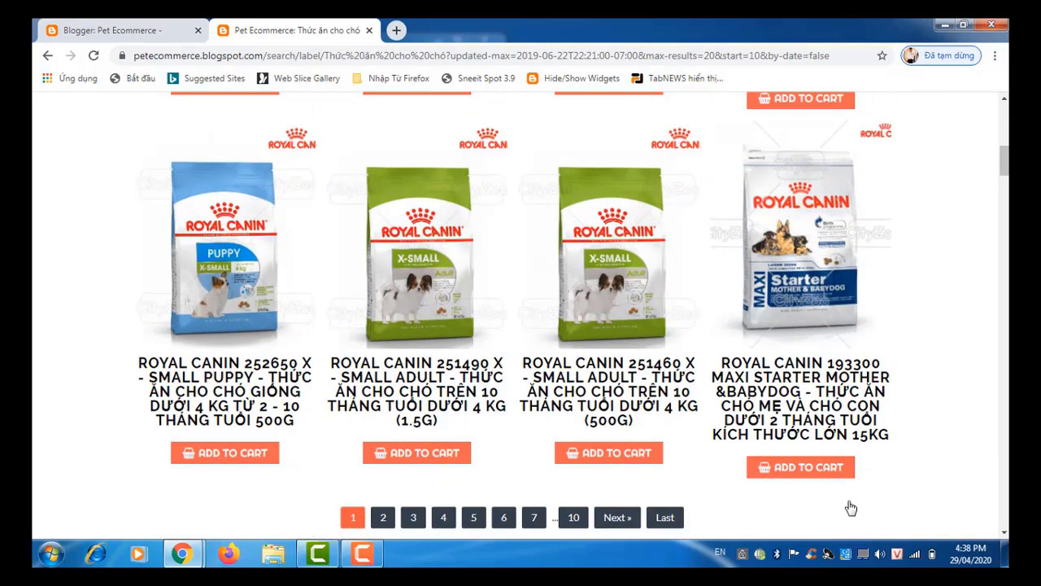
Step: Replace the WOMEN link on line 4177 with a copy of the Dog link
{"action": "left_click", "coordinate": [139, 35]}
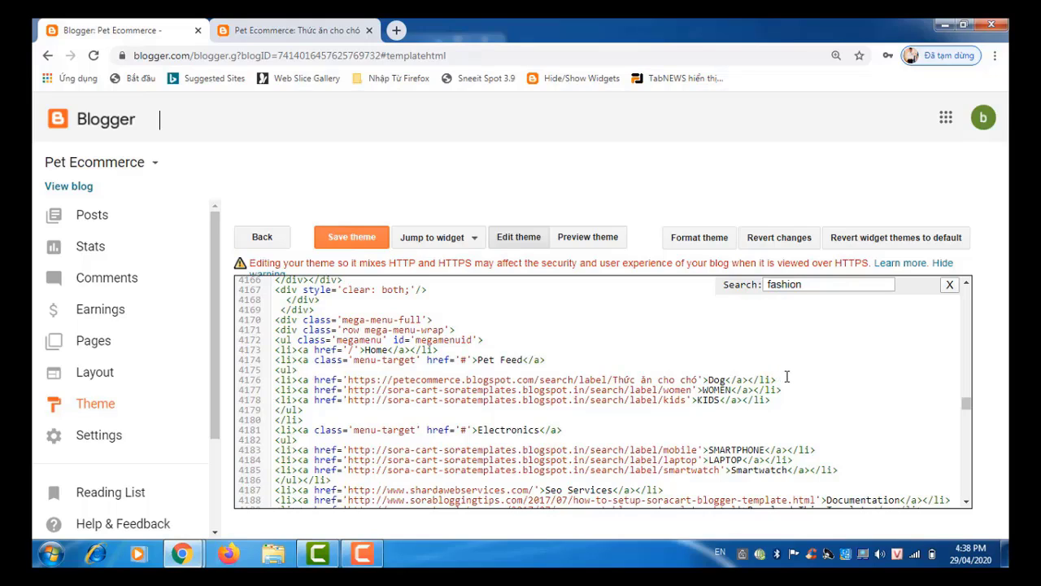
{"action": "left_click_drag", "start_coordinate": [780, 380], "coordinate": [350, 382]}
{"action": "key", "text": "ctrl+c"}
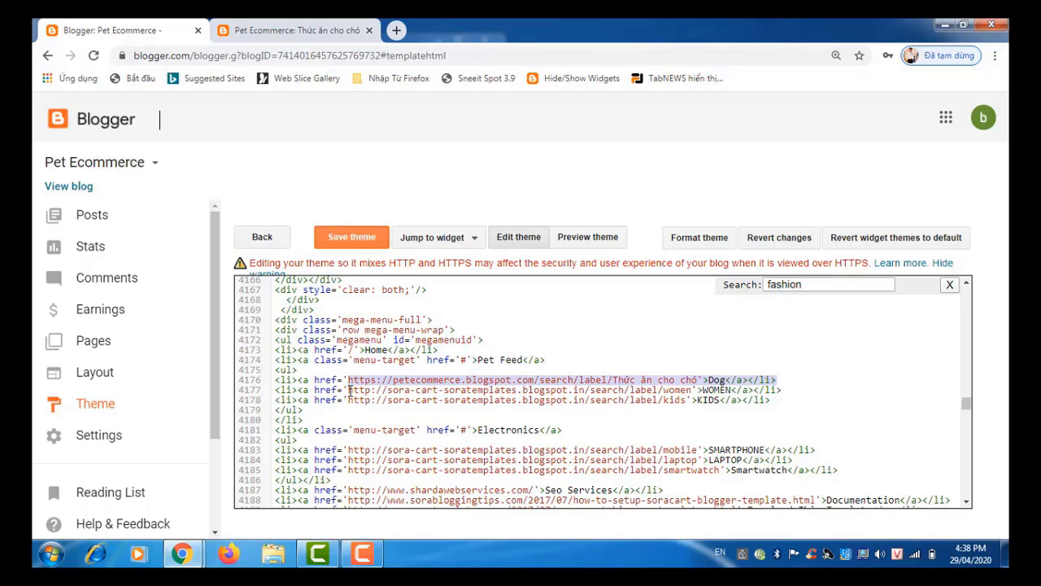
{"action": "left_click_drag", "start_coordinate": [350, 390], "coordinate": [782, 391]}
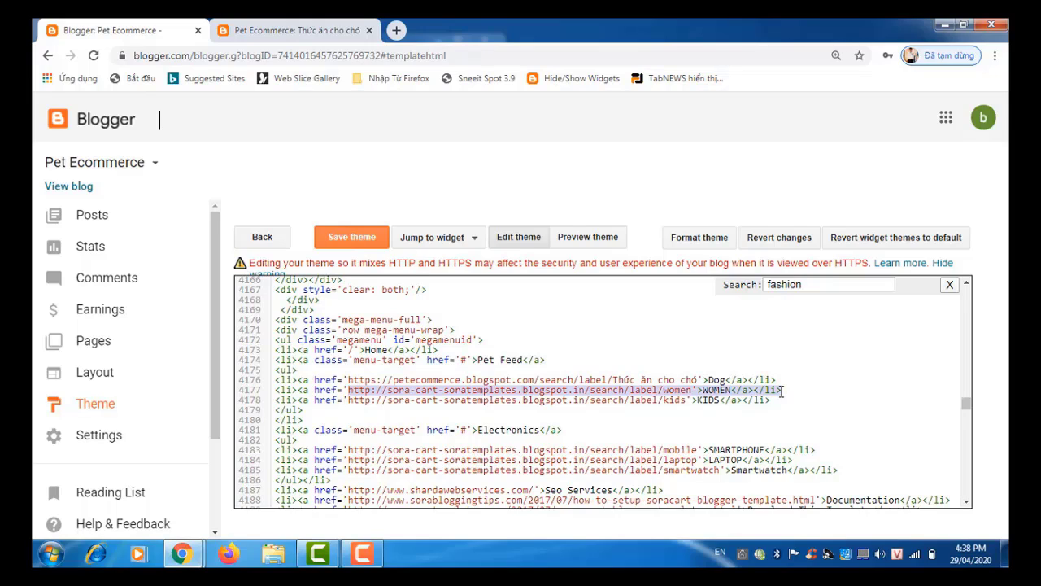
{"action": "key", "text": "ctrl+v"}
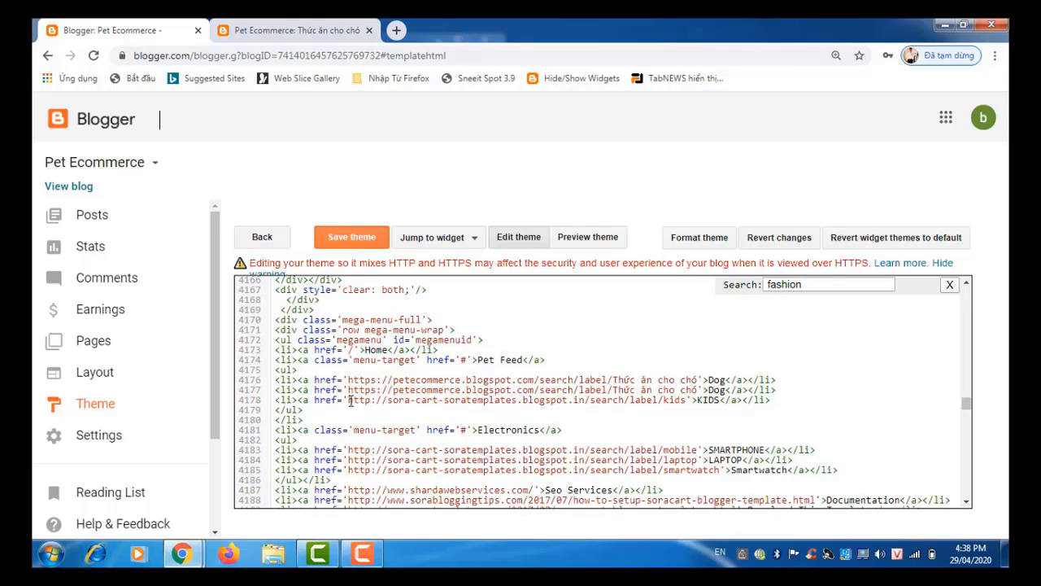
Step: Replace the KIDS link on line 4178 with the Dog link too, and select that third Dog line for copying
{"action": "left_click_drag", "start_coordinate": [352, 400], "coordinate": [774, 399]}
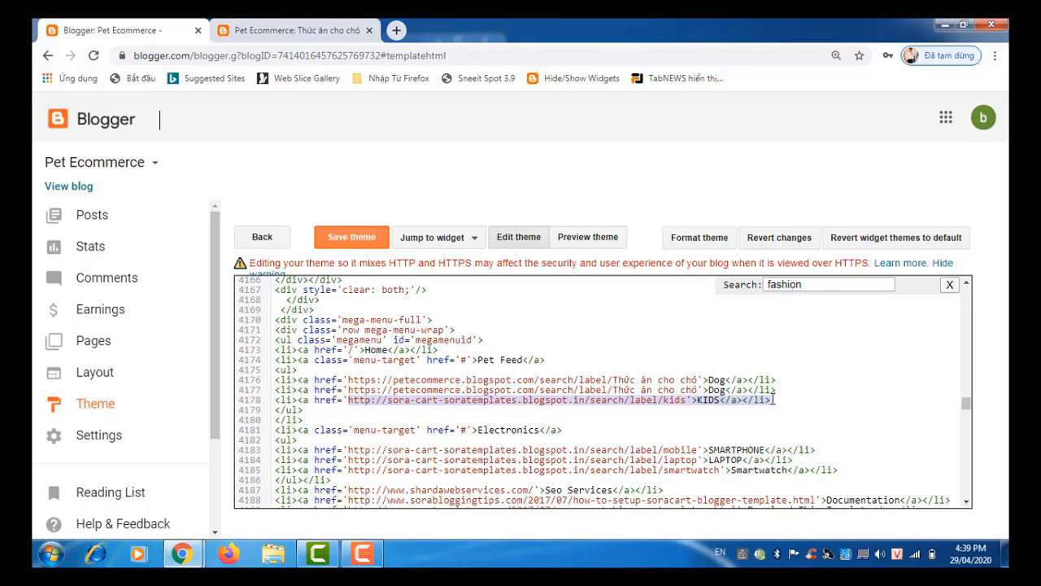
{"action": "key", "text": "ctrl+v"}
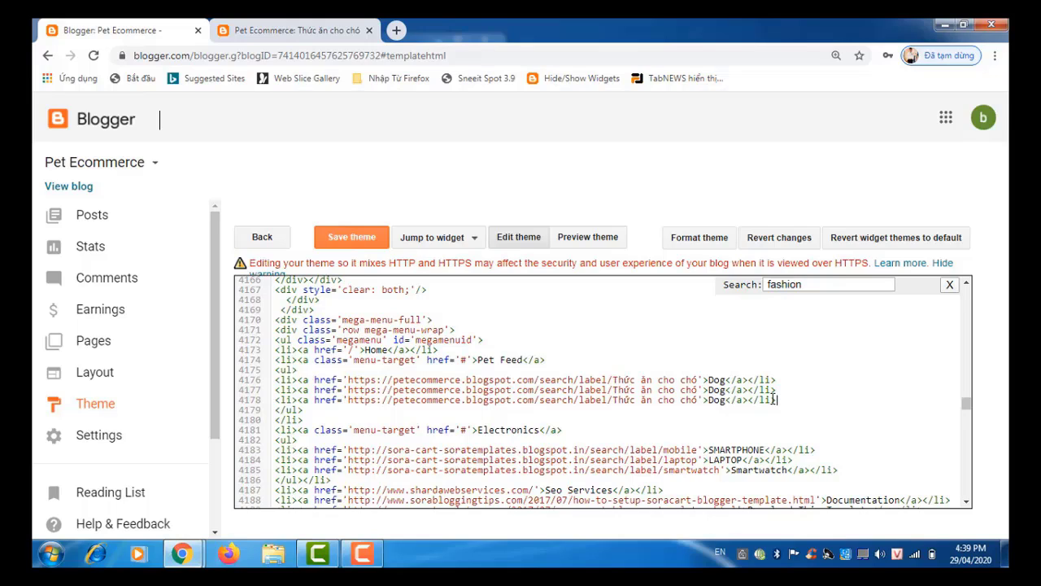
{"action": "key", "text": "Return"}
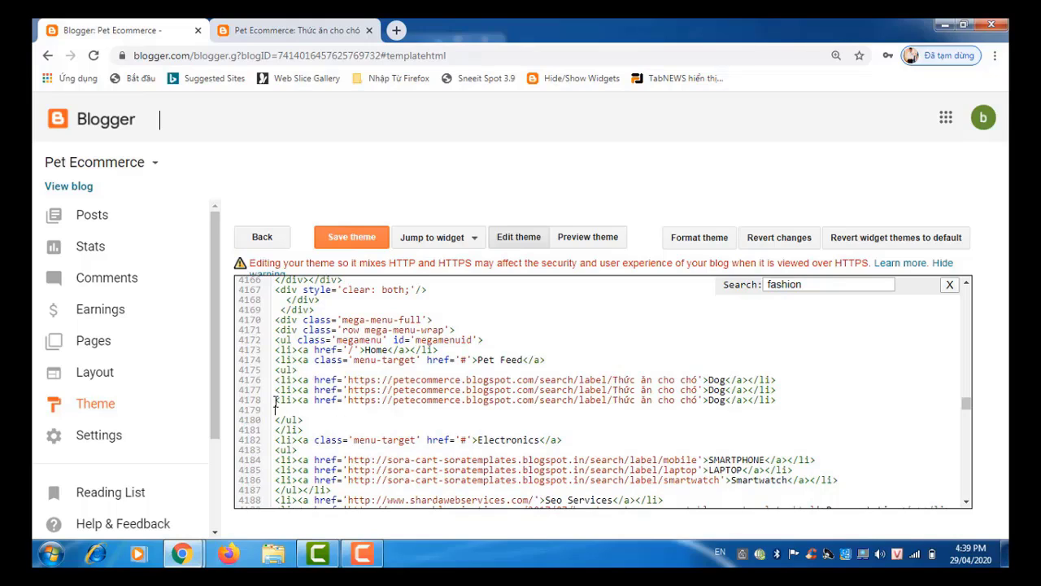
{"action": "left_click_drag", "start_coordinate": [275, 399], "coordinate": [777, 400]}
{"action": "key", "text": "ctrl+c"}
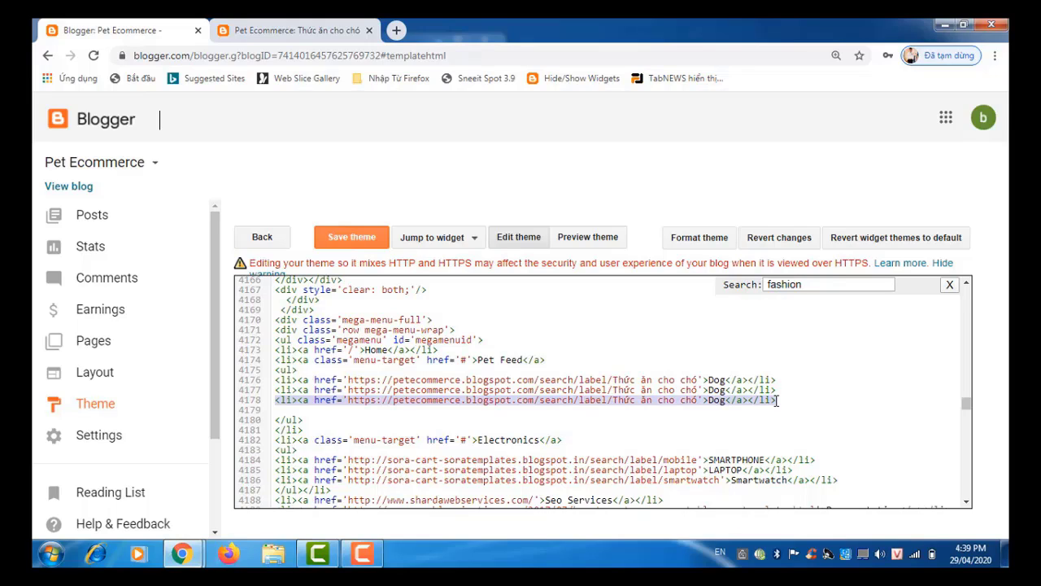
{"action": "left_click", "coordinate": [799, 399]}
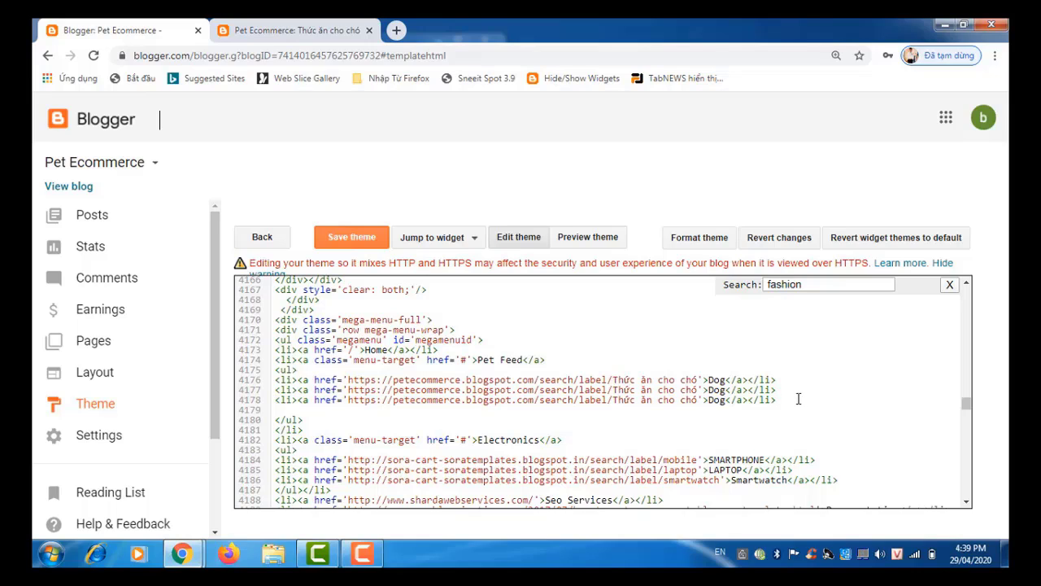
Step: Paste a fourth Dog link line, then relabel the second link to 'Thức Ăn Cho Mèo' with text Cat
{"action": "key", "text": "Return"}
{"action": "key", "text": "ctrl+v"}
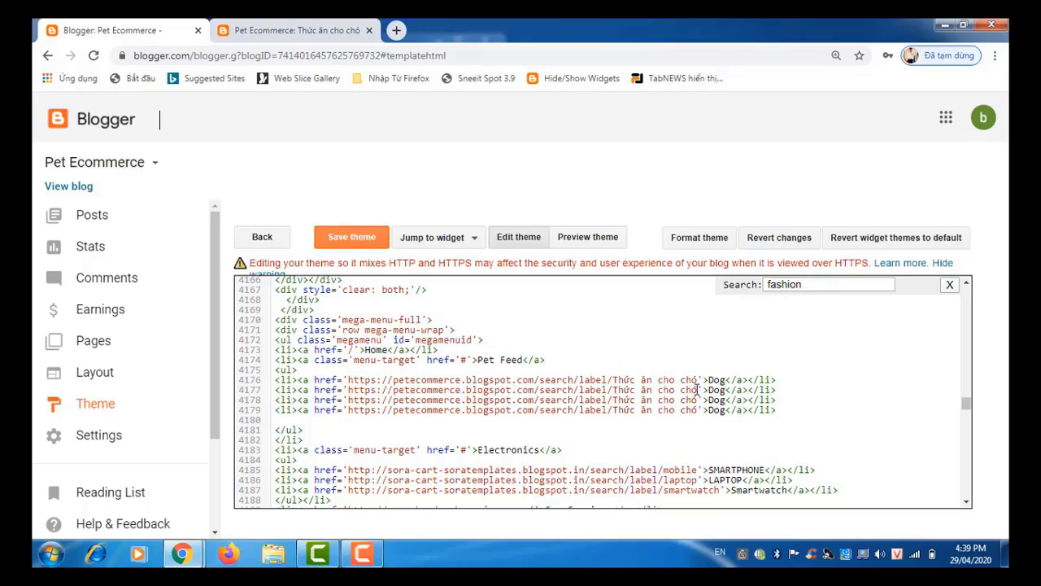
{"action": "left_click_drag", "start_coordinate": [698, 389], "coordinate": [614, 390]}
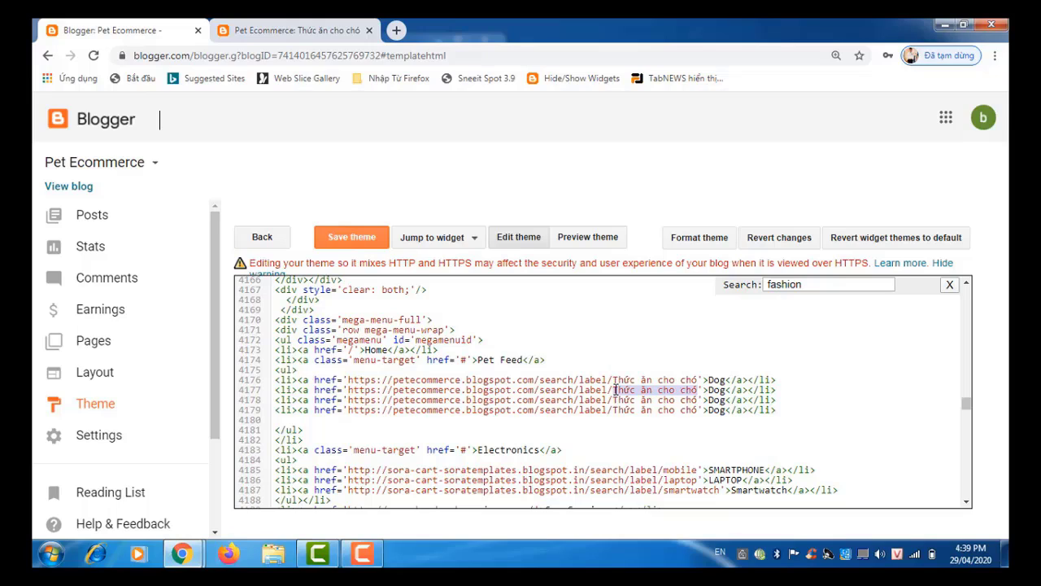
{"action": "left_click", "coordinate": [695, 390]}
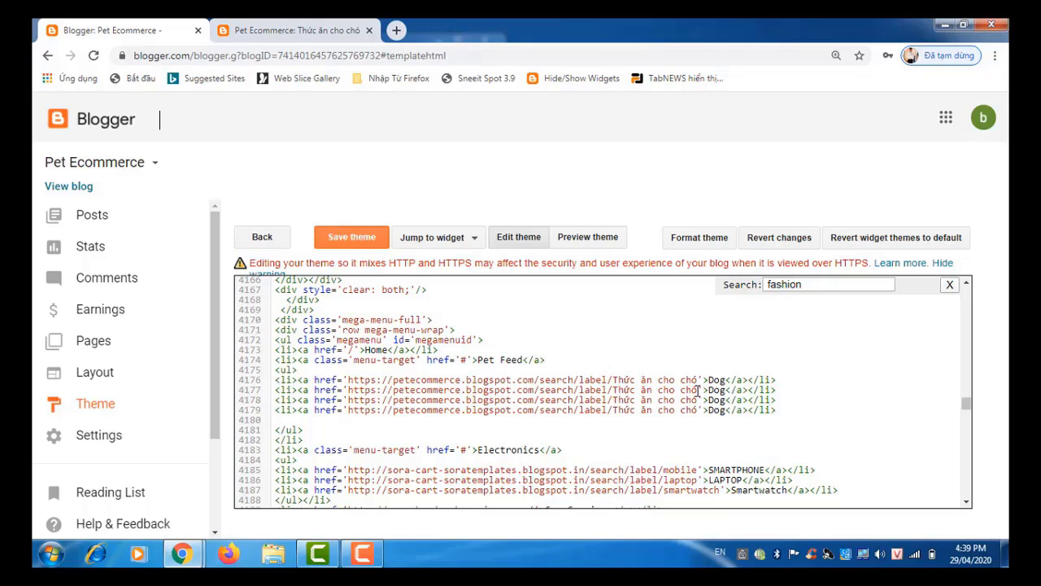
{"action": "left_click_drag", "start_coordinate": [697, 390], "coordinate": [642, 392]}
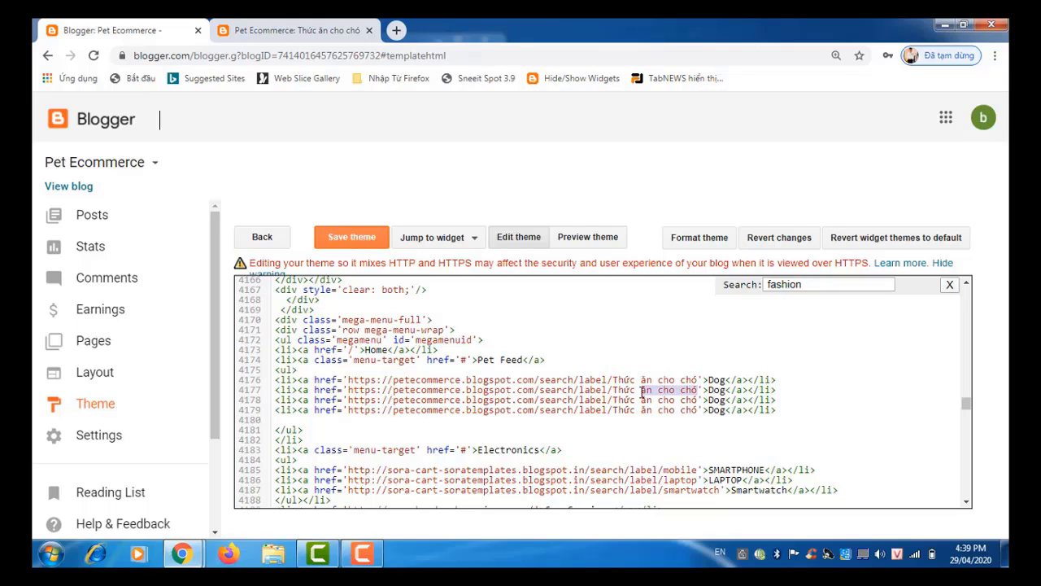
{"action": "key", "text": "BackSpace"}
{"action": "type", "text": "ăn "}
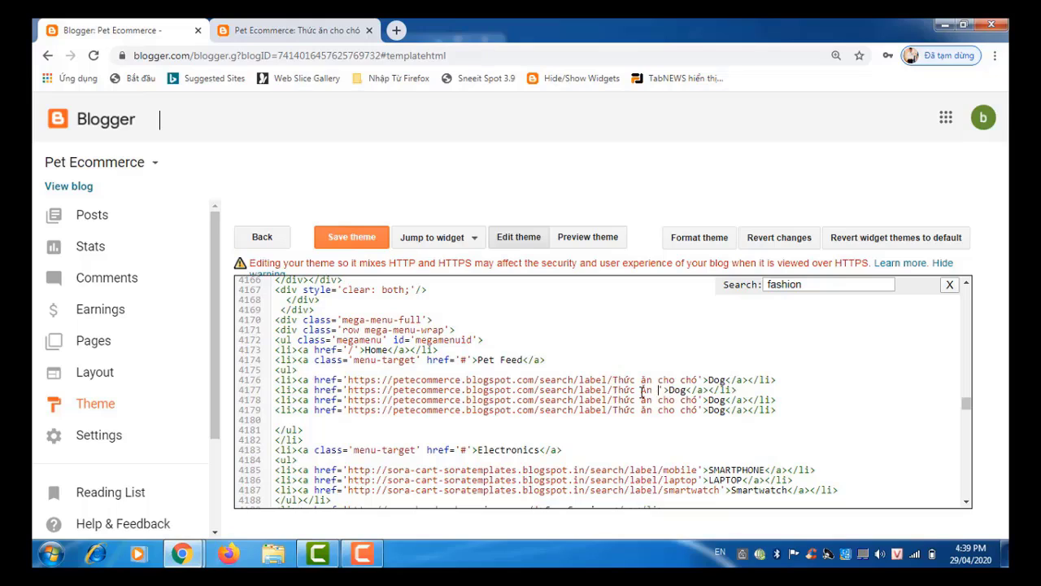
{"action": "type", "text": "Chó"}
{"action": "key", "text": "BackSpace"}
{"action": "key", "text": "BackSpace"}
{"action": "type", "text": "o Meo"}
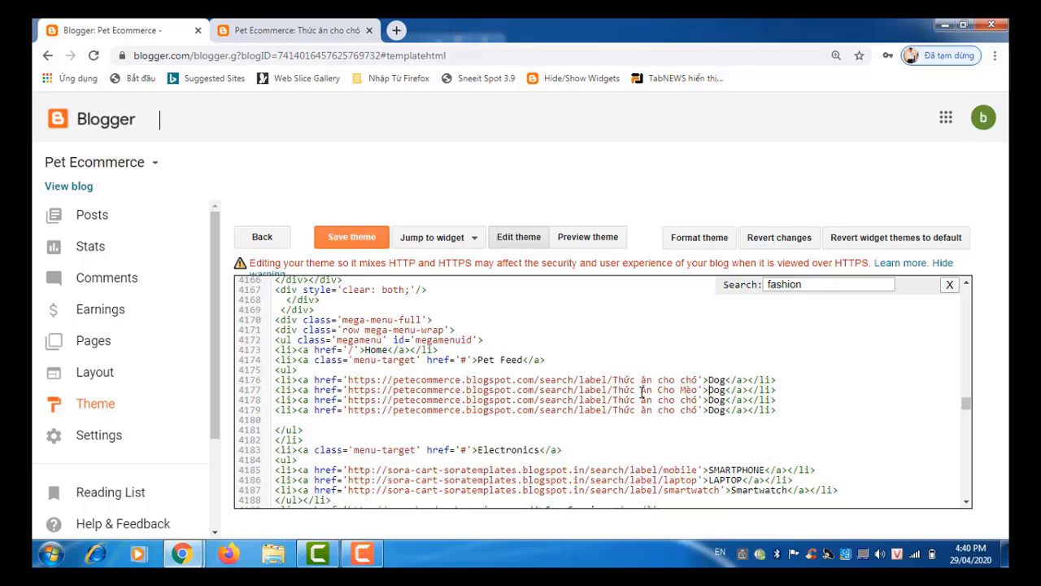
{"action": "key", "text": "Right"}
{"action": "key", "text": "Right"}
{"action": "key", "text": "Delete"}
{"action": "key", "text": "Delete"}
{"action": "key", "text": "Delete"}
{"action": "type", "text": "Cat"}
Step: Relabel the third link to 'Thức Ăn Cho Cá' with the text Fish
{"action": "left_click_drag", "start_coordinate": [697, 401], "coordinate": [635, 401]}
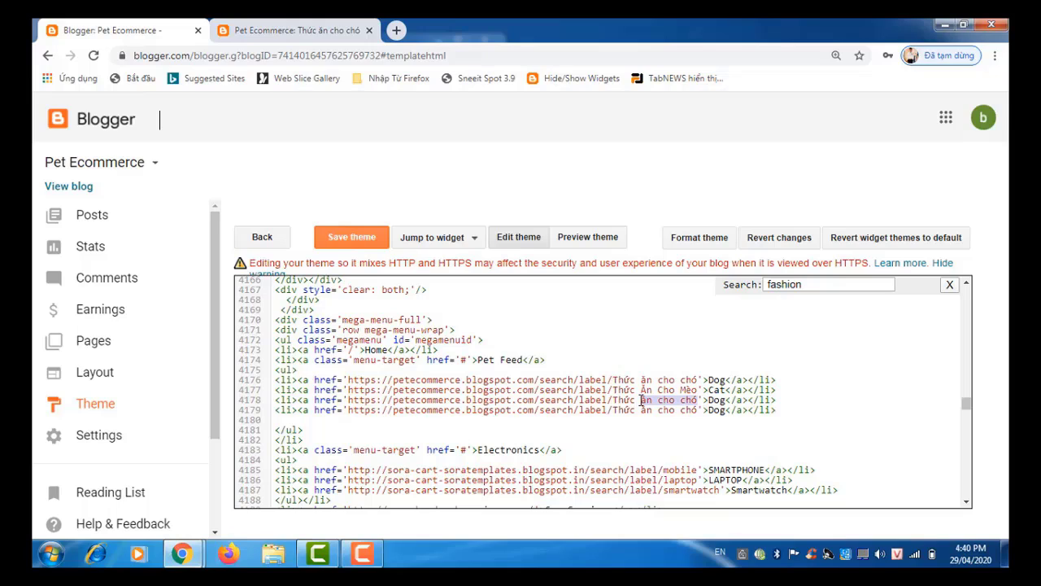
{"action": "key", "text": "BackSpace"}
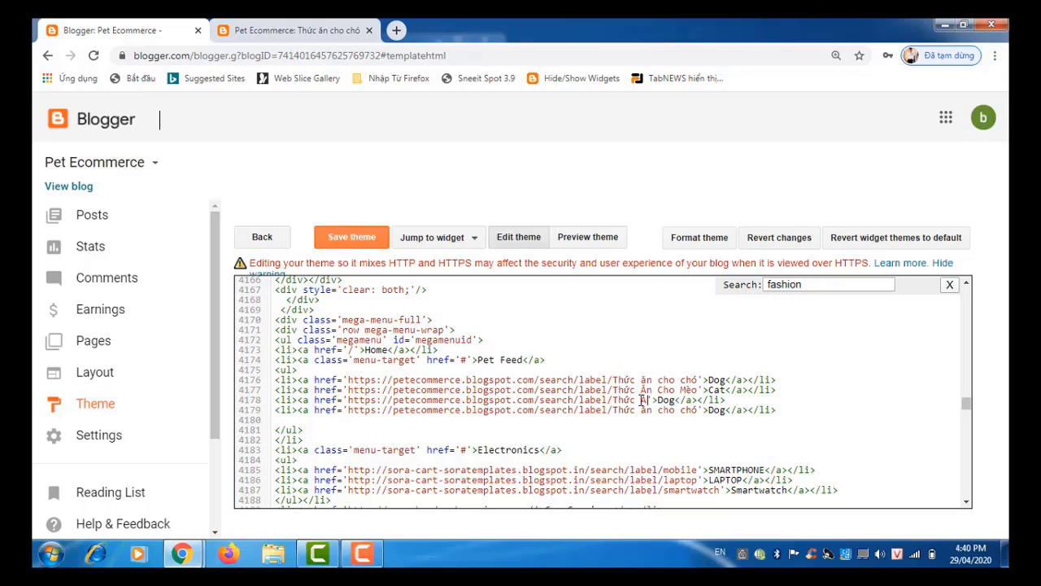
{"action": "type", "text": "Ăn cho"}
{"action": "key", "text": "BackSpace"}
{"action": "key", "text": "BackSpace"}
{"action": "key", "text": "BackSpace"}
{"action": "type", "text": "Cho"}
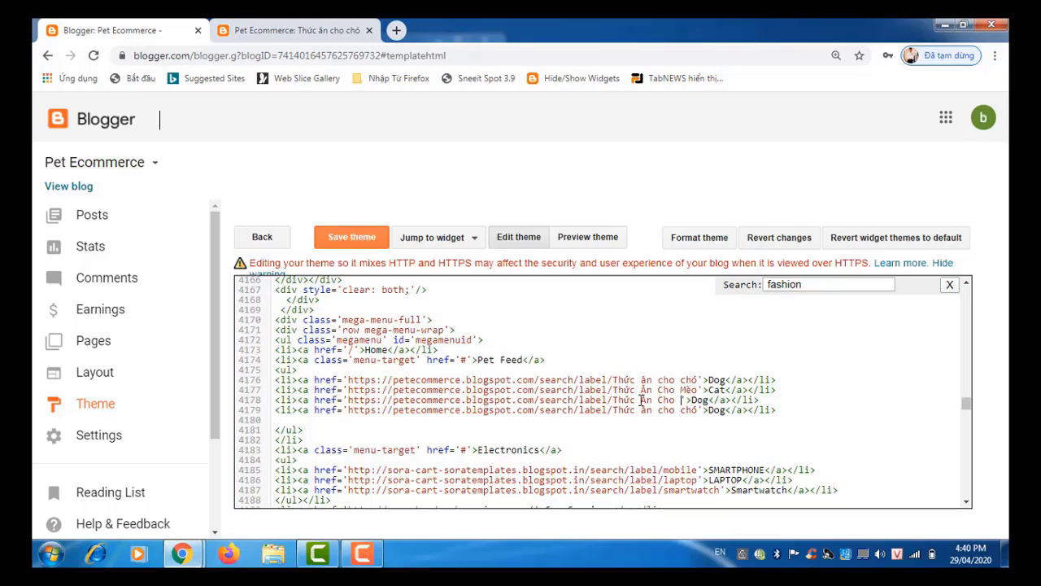
{"action": "type", "text": " Ca"}
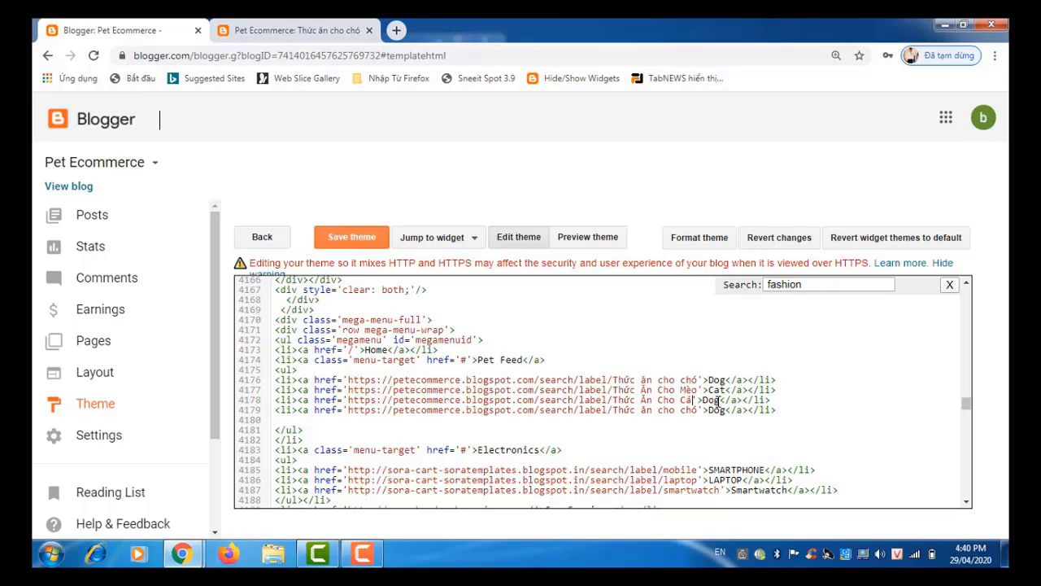
{"action": "left_click_drag", "start_coordinate": [720, 401], "coordinate": [703, 400]}
{"action": "type", "text": "Fish"}
Step: Set the fourth link's label to 'Thức Ăn Cho Chim' and paste a fifth Dog link line below
{"action": "left_click_drag", "start_coordinate": [699, 412], "coordinate": [643, 412]}
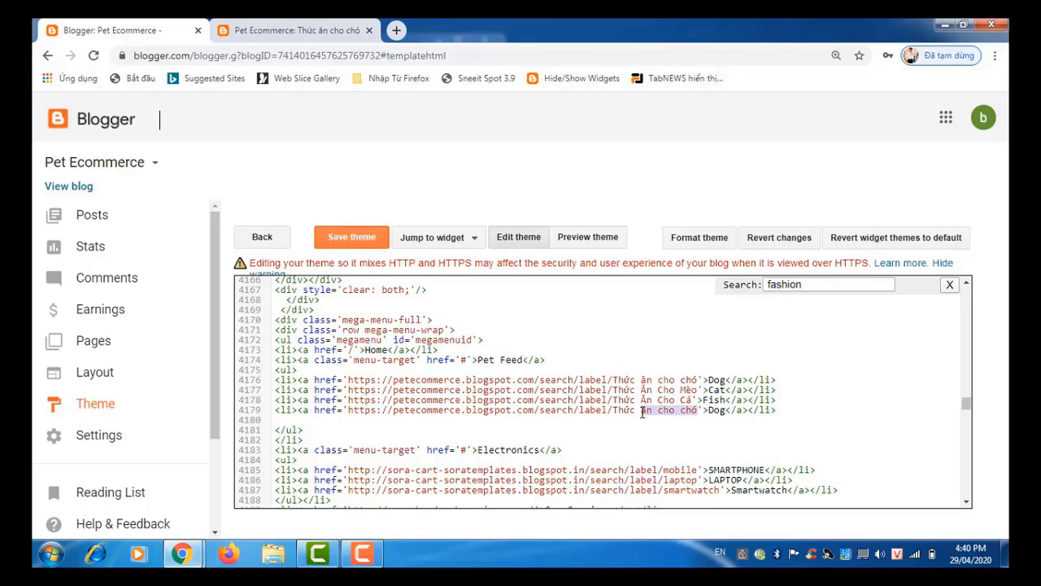
{"action": "type", "text": "Thức Ă"}
{"action": "type", "text": "n Cho"}
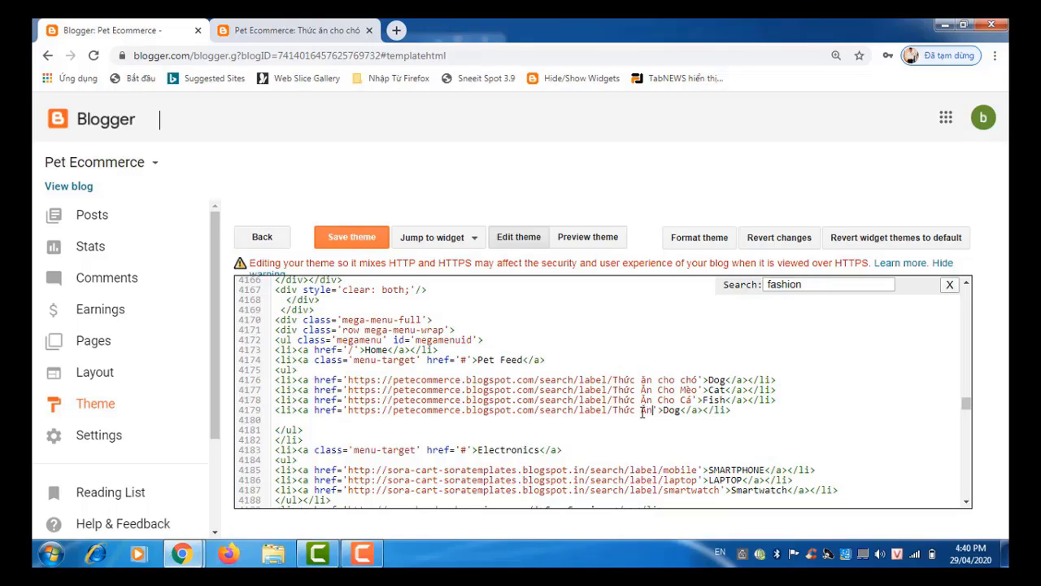
{"action": "type", "text": " Chi"}
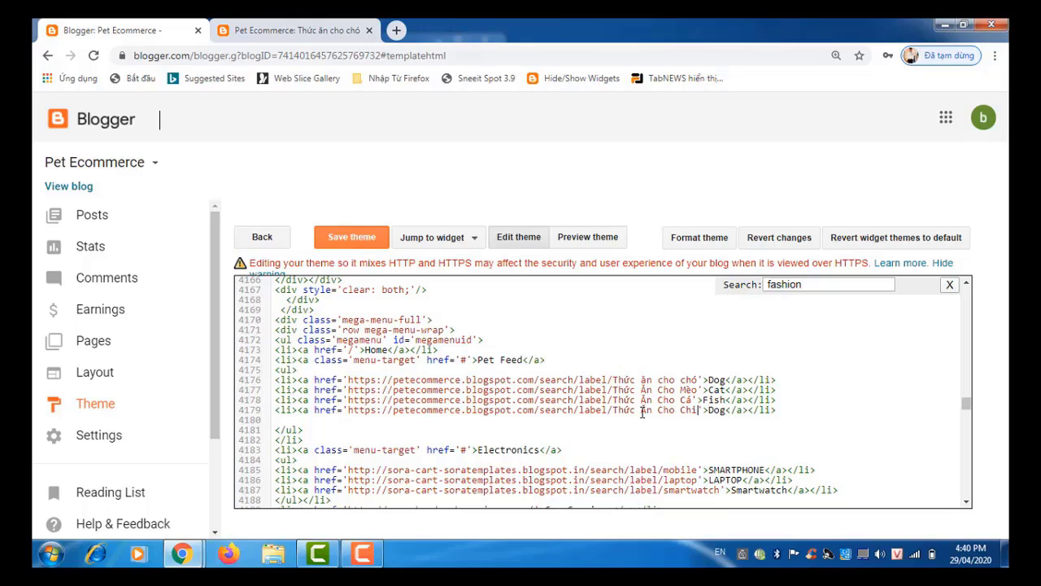
{"action": "type", "text": "m"}
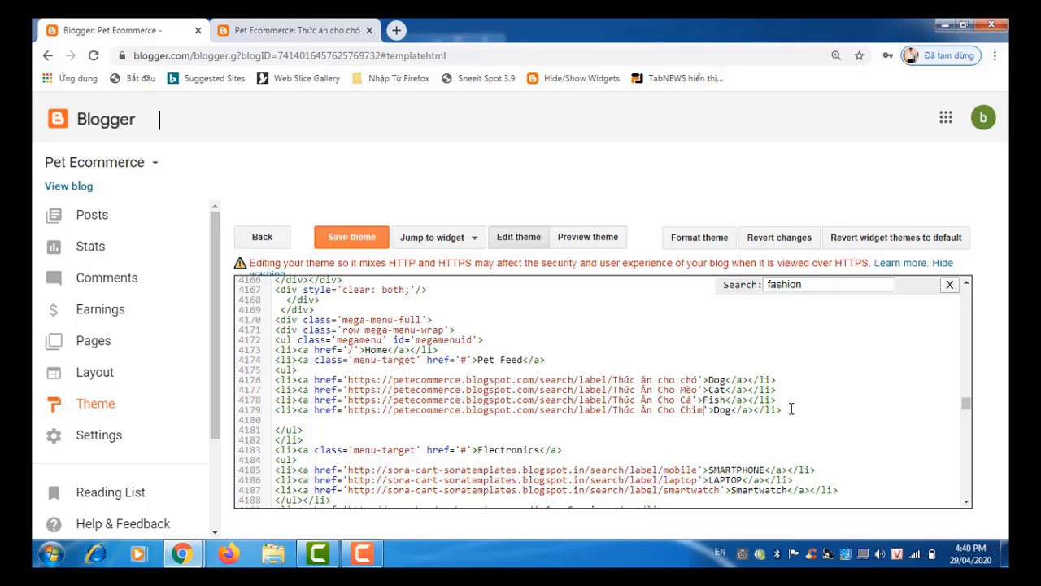
{"action": "key", "text": "Return"}
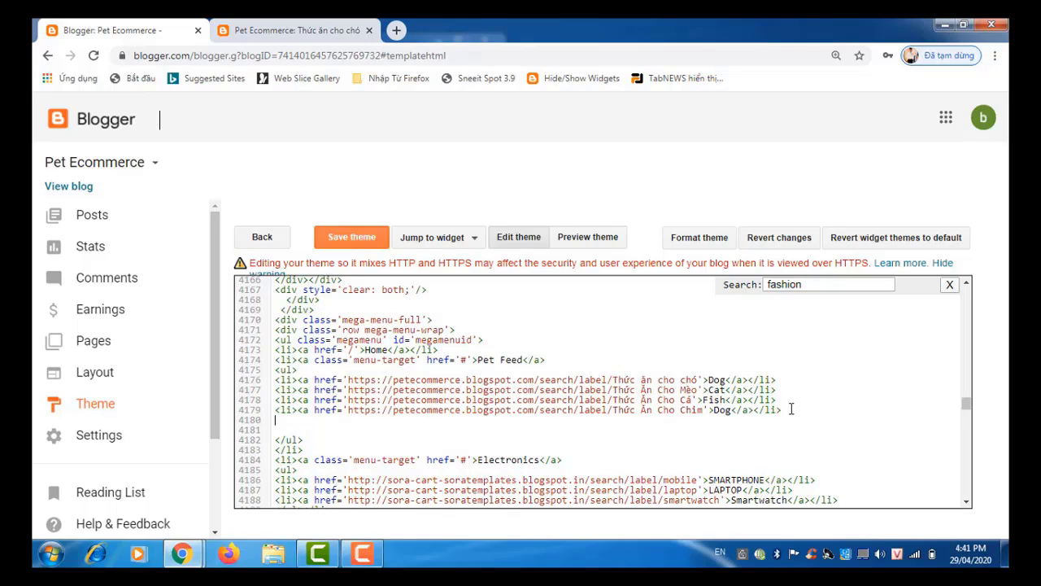
{"action": "key", "text": "ctrl+v"}
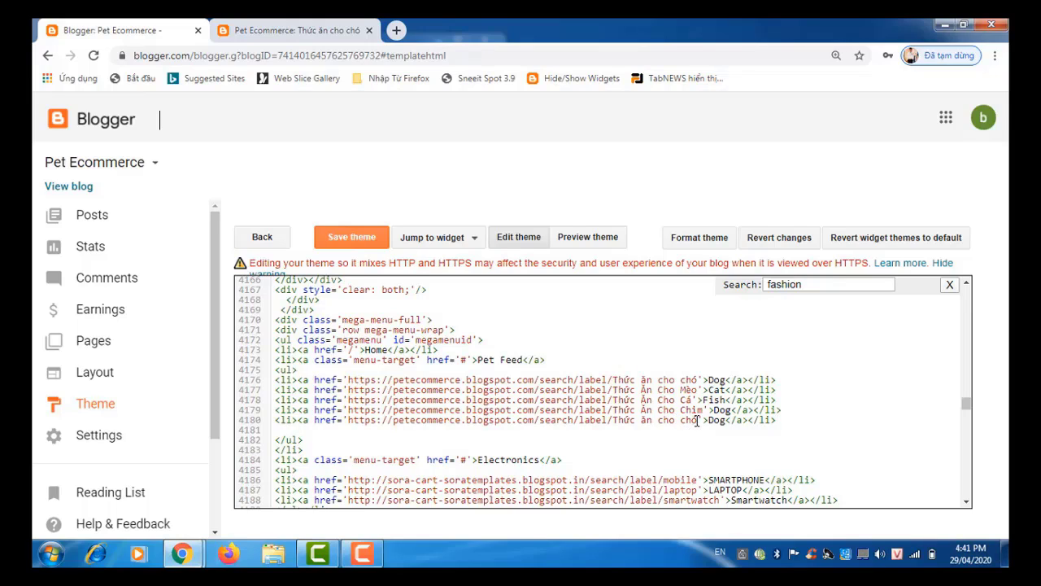
Step: Make the fifth link 'Thức Ăn Cho Gà' with text Chicken, and change the fourth link's text to Bird
{"action": "key", "text": "BackSpace"}
{"action": "key", "text": "BackSpace"}
{"action": "key", "text": "BackSpace"}
{"action": "key", "text": "BackSpace"}
{"action": "key", "text": "BackSpace"}
{"action": "key", "text": "BackSpace"}
{"action": "key", "text": "BackSpace"}
{"action": "key", "text": "BackSpace"}
{"action": "key", "text": "BackSpace"}
{"action": "key", "text": "BackSpace"}
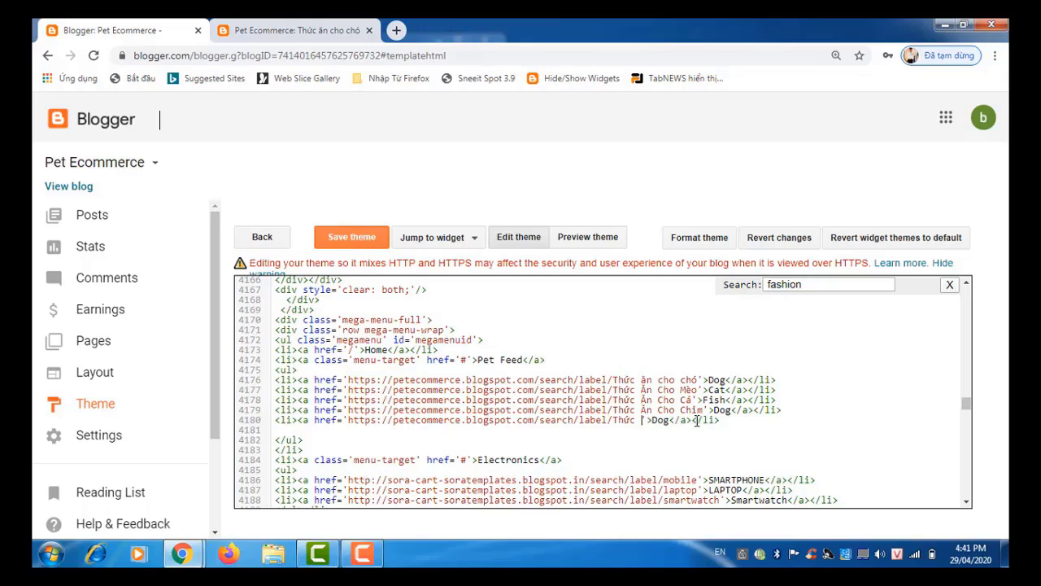
{"action": "type", "text": "Ân "}
{"action": "type", "text": "Cho Gà"}
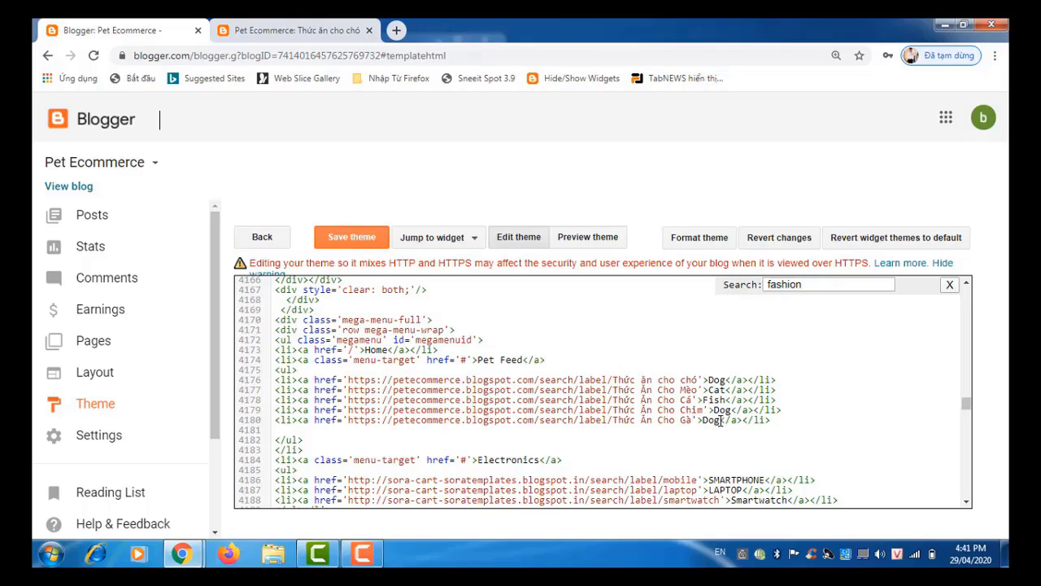
{"action": "left_click", "coordinate": [720, 421]}
{"action": "key", "text": "BackSpace"}
{"action": "key", "text": "BackSpace"}
{"action": "key", "text": "BackSpace"}
{"action": "type", "text": "Chicken"}
{"action": "left_click", "coordinate": [730, 410]}
{"action": "key", "text": "BackSpace"}
{"action": "key", "text": "BackSpace"}
{"action": "key", "text": "BackSpace"}
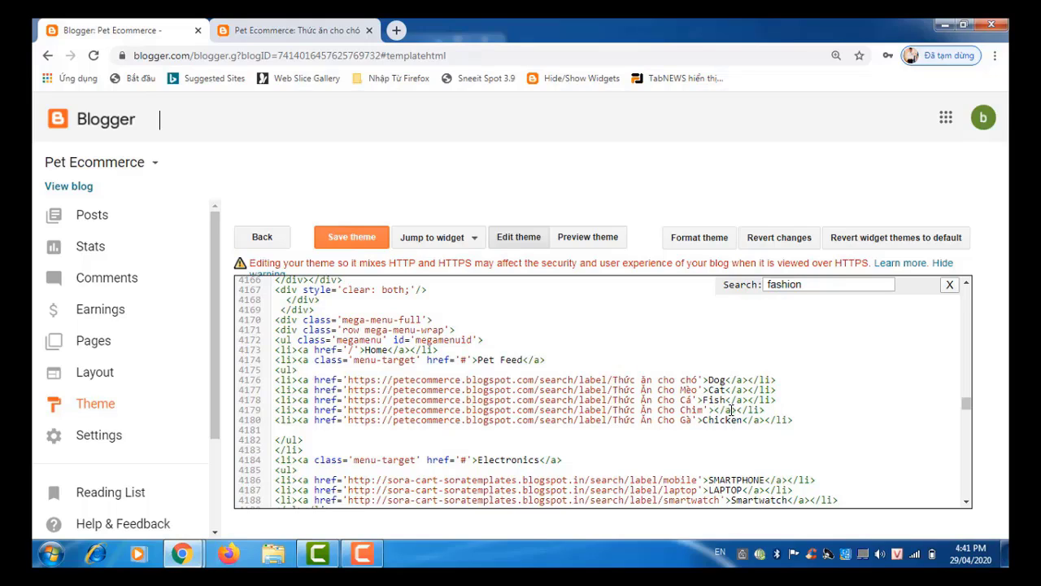
{"action": "type", "text": "Bird"}
Step: Save the theme and switch to the storefront's 'Thức ăn cho chó' label page
{"action": "left_click", "coordinate": [364, 237]}
{"action": "left_click", "coordinate": [305, 31]}
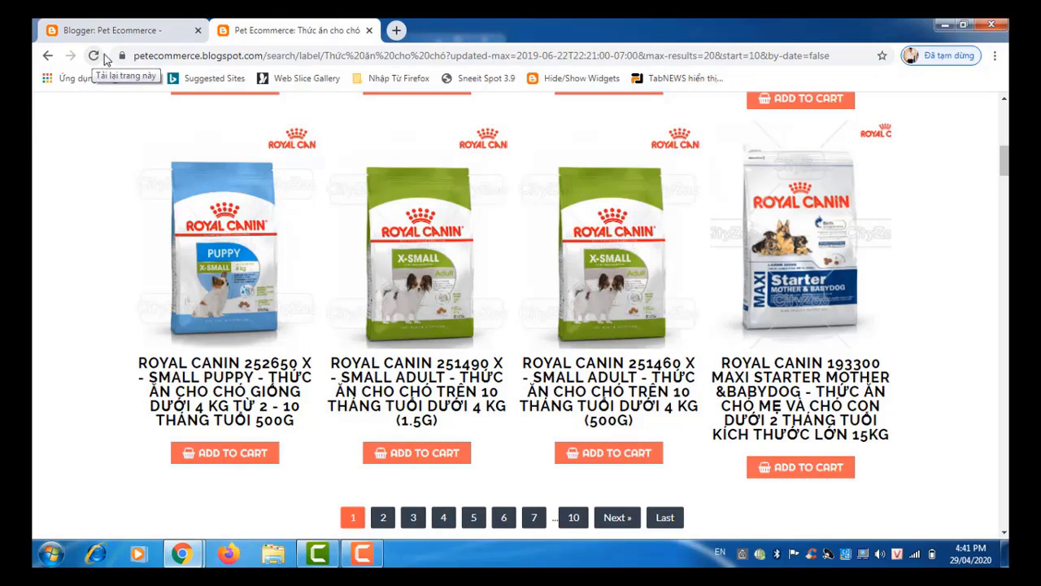
Step: Return to the store's home page and browse the Pet Feed Cat label page
{"action": "left_click_drag", "start_coordinate": [1005, 168], "coordinate": [1007, 95]}
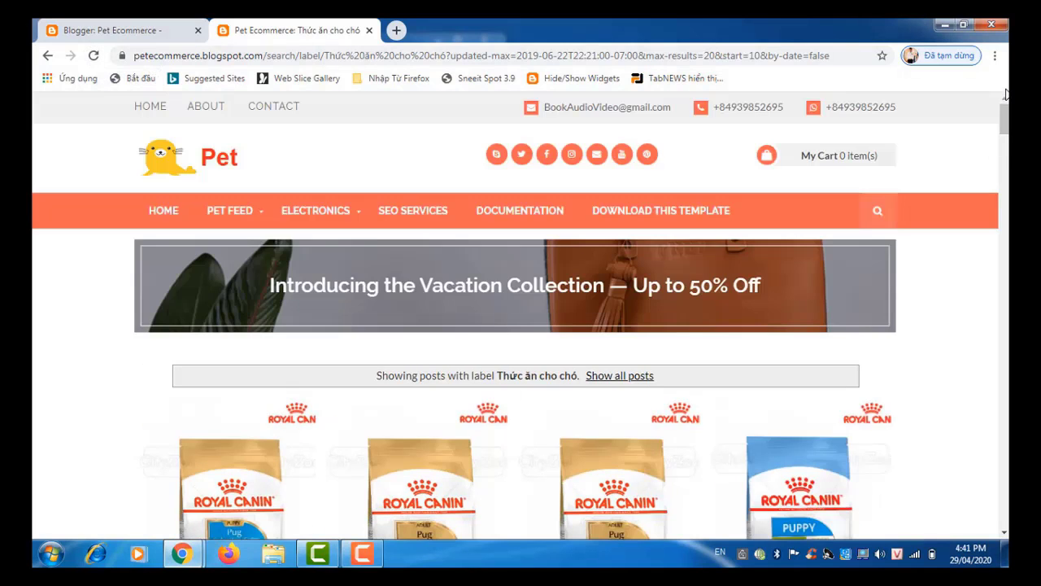
{"action": "left_click", "coordinate": [207, 162]}
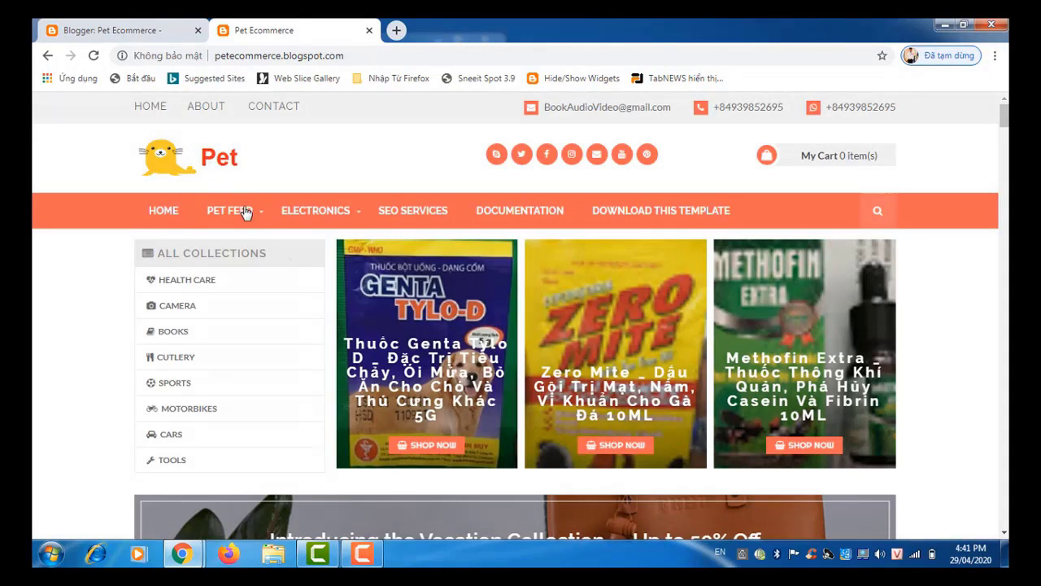
{"action": "mouse_move", "coordinate": [248, 216]}
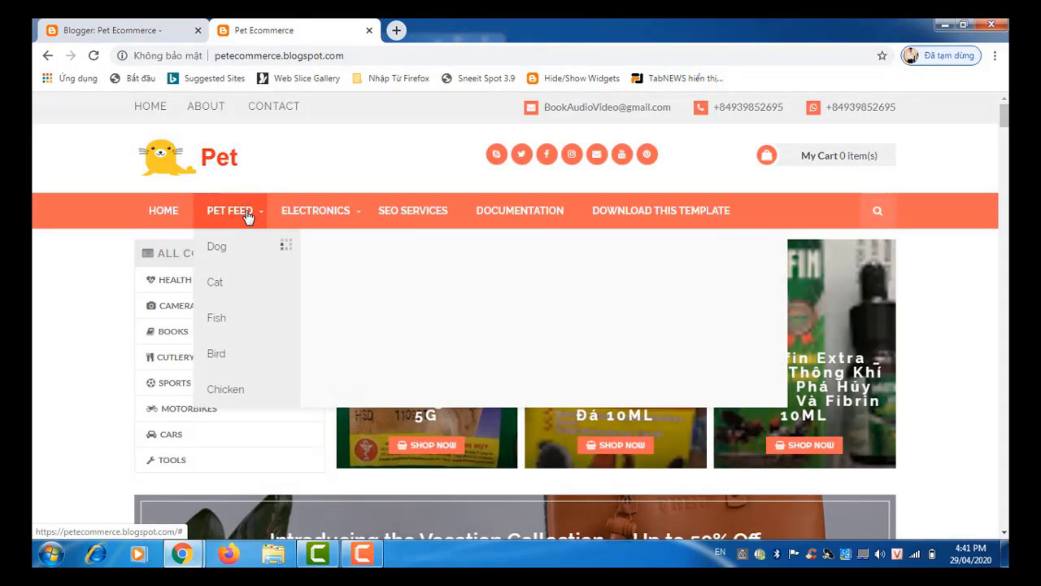
{"action": "left_click", "coordinate": [240, 290]}
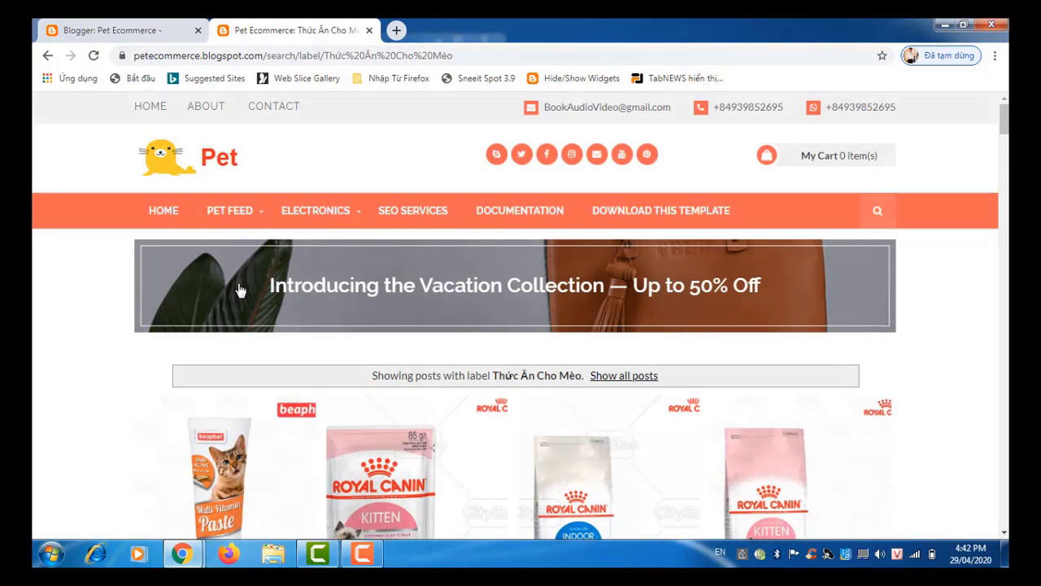
{"action": "scroll", "coordinate": [240, 290], "scroll_direction": "down", "scroll_amount": 6}
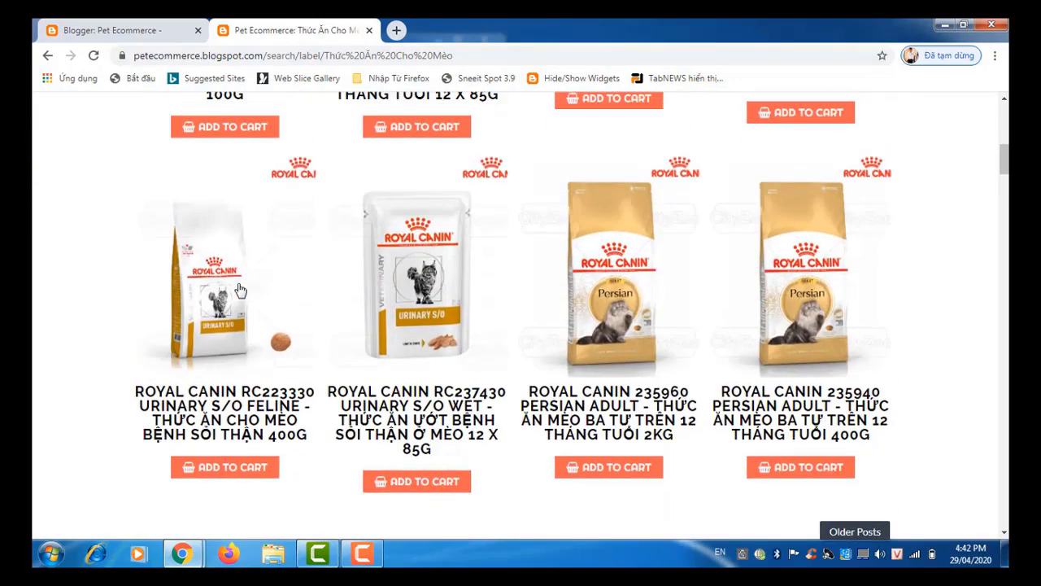
{"action": "scroll", "coordinate": [240, 291], "scroll_direction": "up", "scroll_amount": 6}
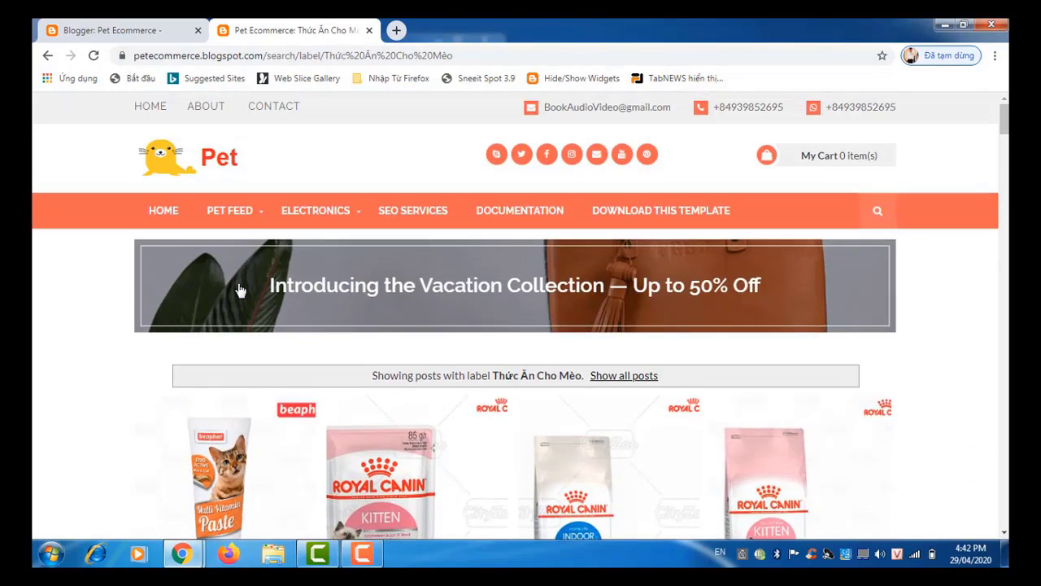
Step: Open the Pet Feed Fish page (Thức Ăn Cho Cá) and scroll through its fish products
{"action": "mouse_move", "coordinate": [244, 213]}
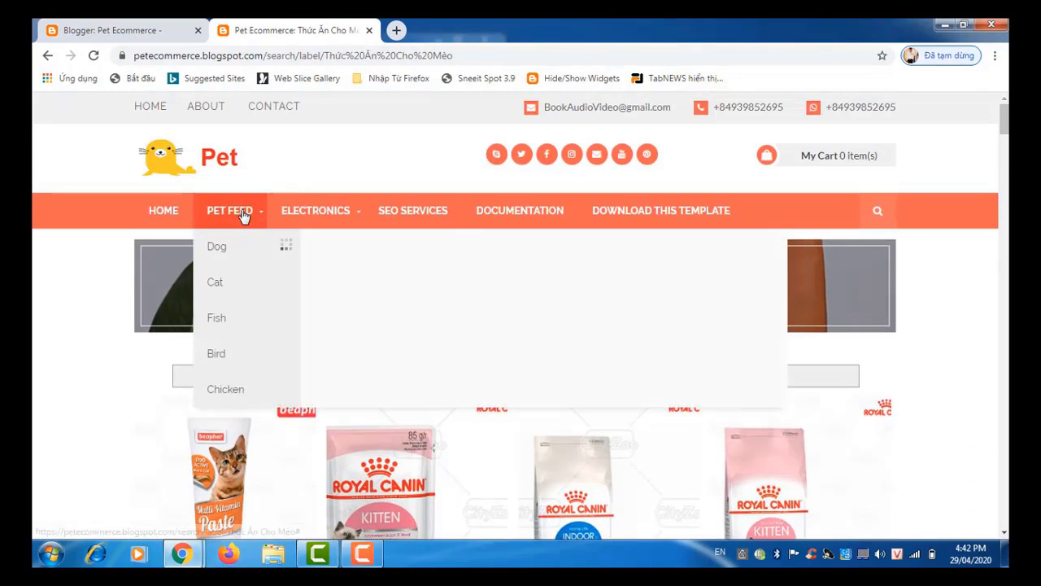
{"action": "left_click", "coordinate": [228, 326]}
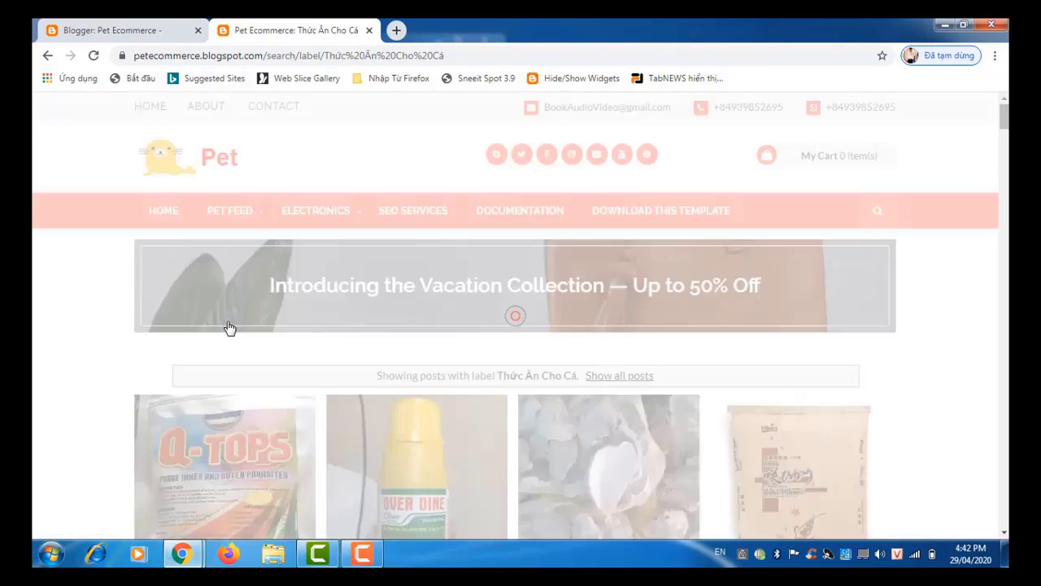
{"action": "scroll", "coordinate": [230, 328], "scroll_direction": "down", "scroll_amount": 5}
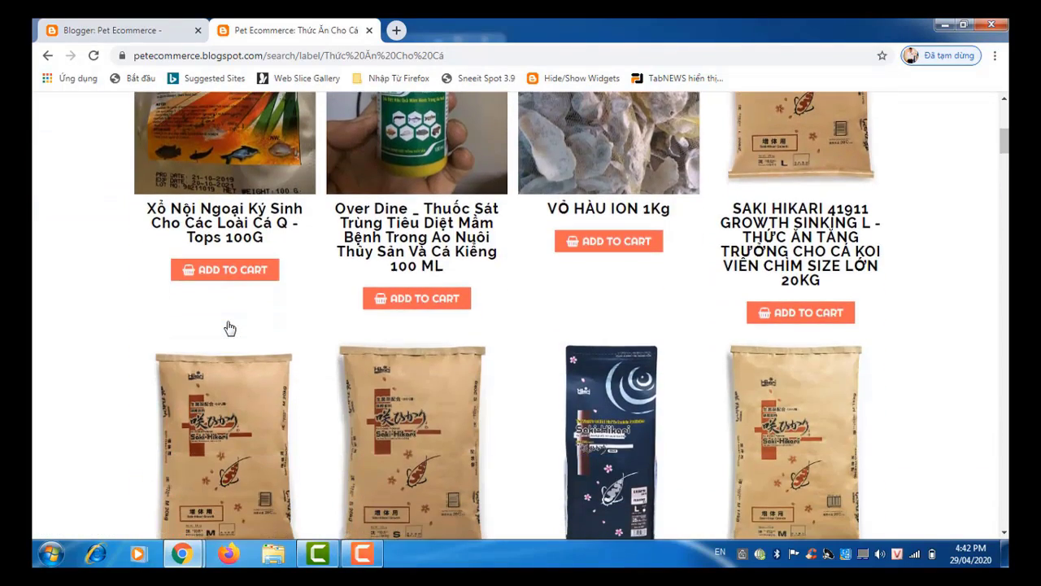
{"action": "scroll", "coordinate": [230, 328], "scroll_direction": "down", "scroll_amount": 18}
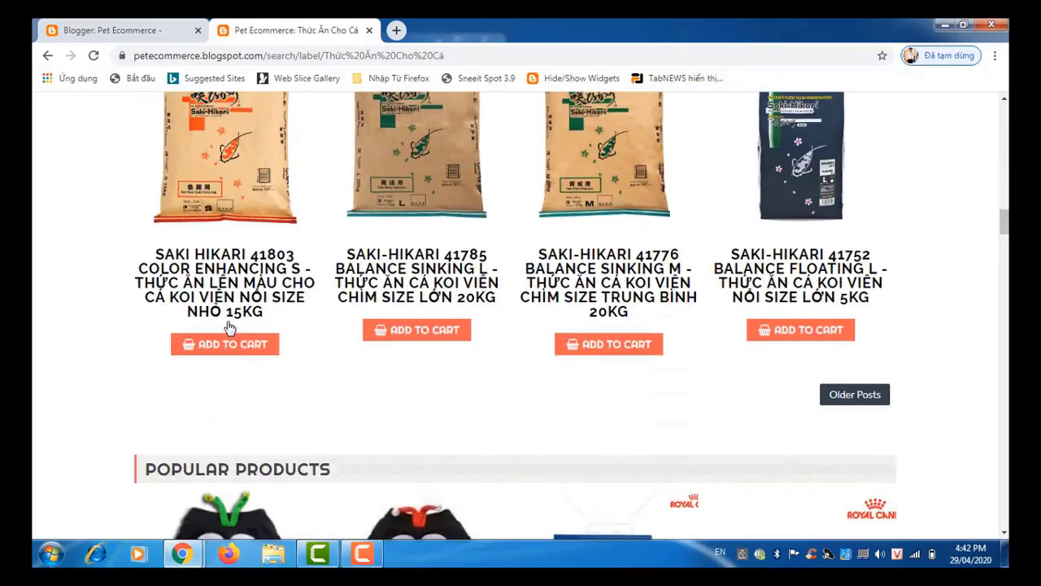
{"action": "scroll", "coordinate": [229, 328], "scroll_direction": "up", "scroll_amount": 4}
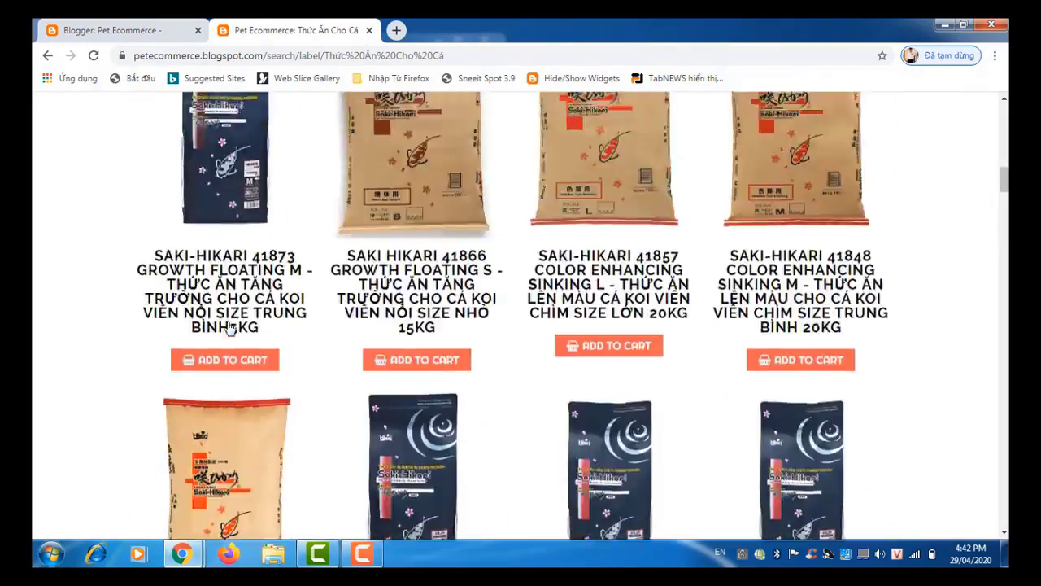
{"action": "scroll", "coordinate": [229, 328], "scroll_direction": "up", "scroll_amount": 10}
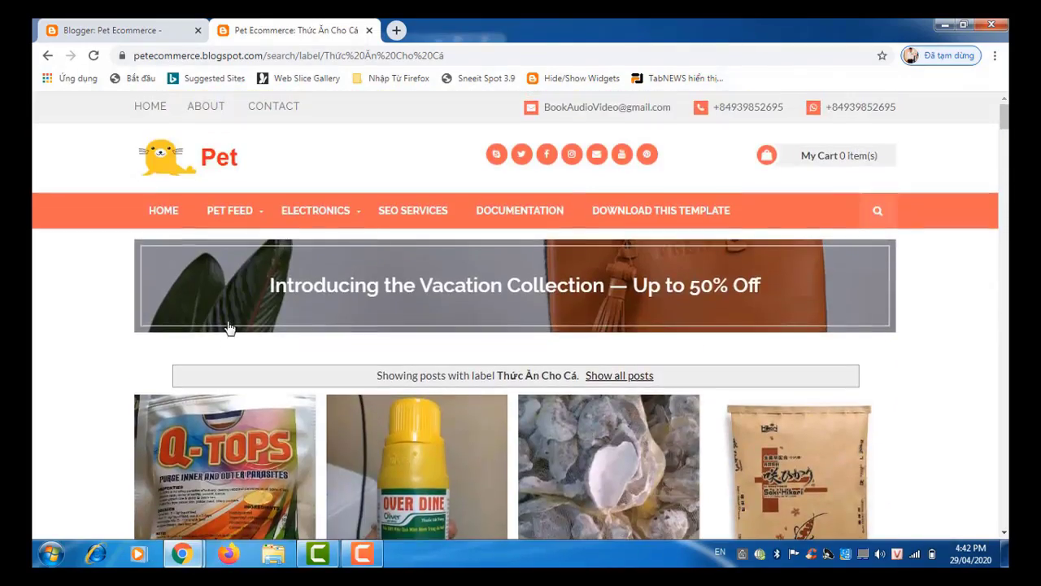
{"action": "mouse_move", "coordinate": [261, 213]}
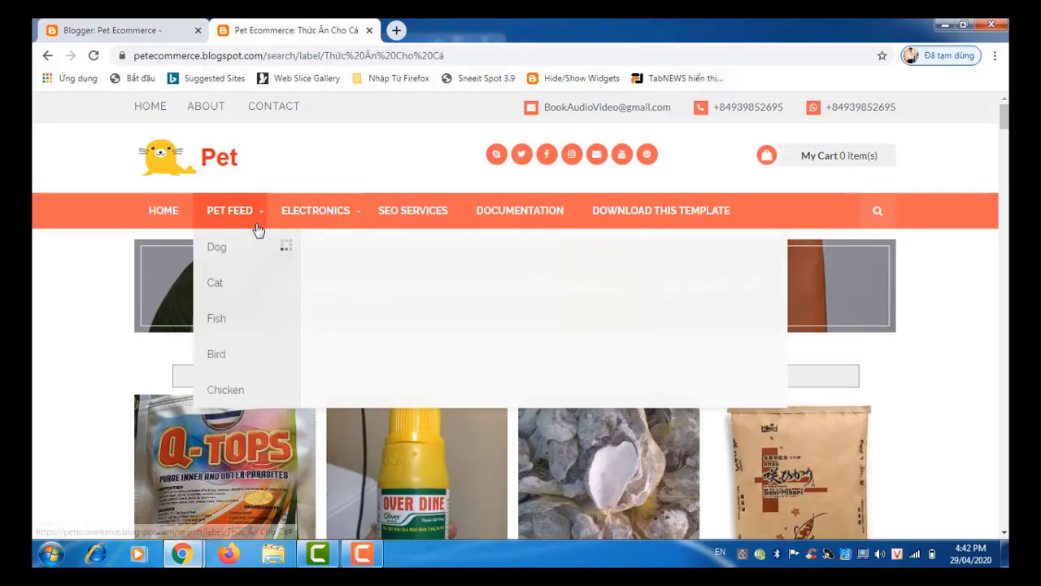
Step: Open the Pet Feed Bird label page and scroll through its products
{"action": "left_click", "coordinate": [248, 361]}
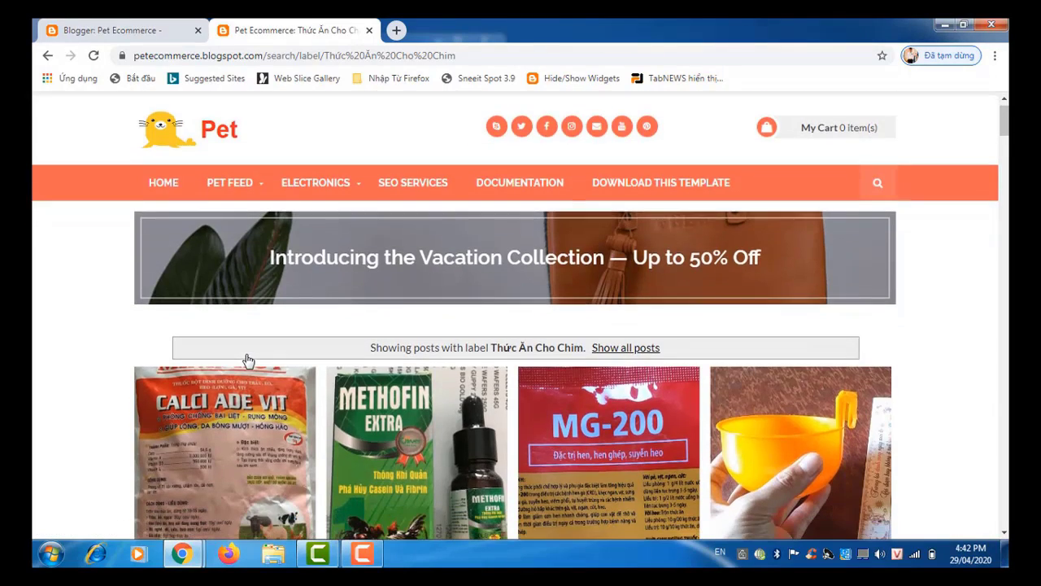
{"action": "scroll", "coordinate": [248, 361], "scroll_direction": "down", "scroll_amount": 4}
{"action": "scroll", "coordinate": [248, 361], "scroll_direction": "down", "scroll_amount": 6}
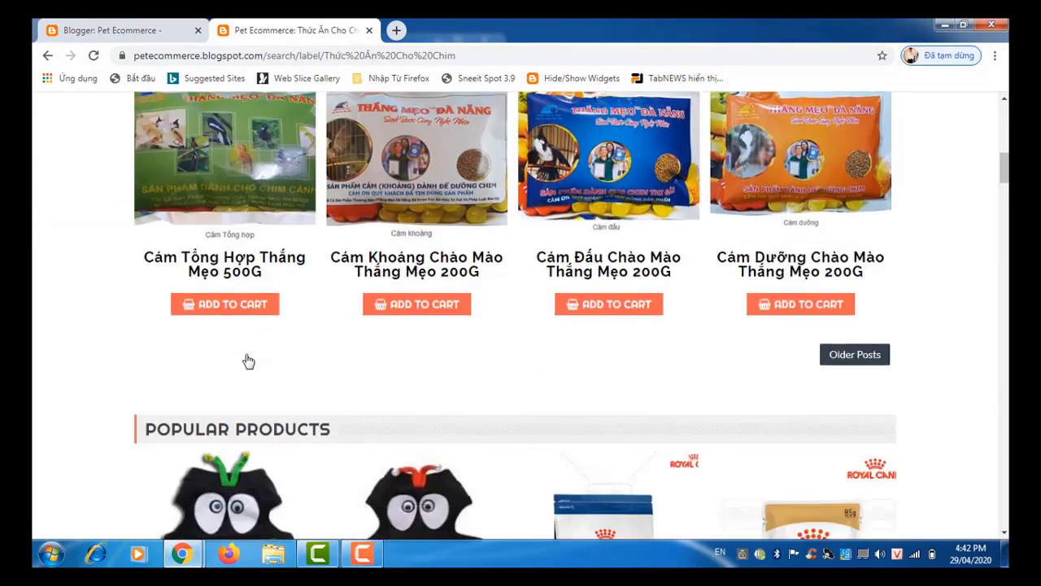
{"action": "scroll", "coordinate": [248, 360], "scroll_direction": "up", "scroll_amount": 3}
{"action": "scroll", "coordinate": [248, 360], "scroll_direction": "up", "scroll_amount": 8}
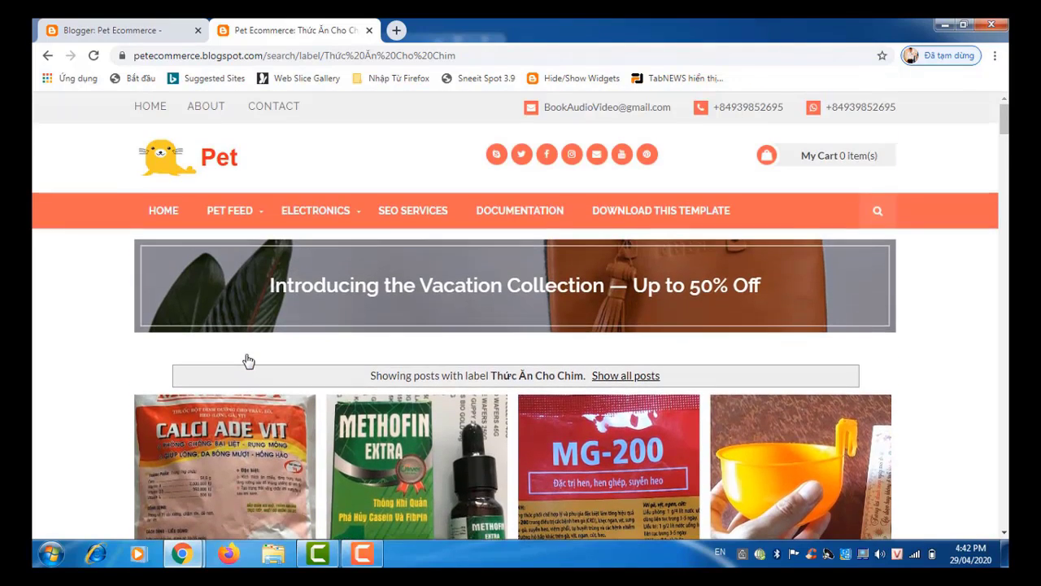
Step: Open the Chicken page (Thức Ăn Cho Gà) and browse its Calci Ade Vit, MG-200 and Thunder Bird feeds
{"action": "mouse_move", "coordinate": [232, 214]}
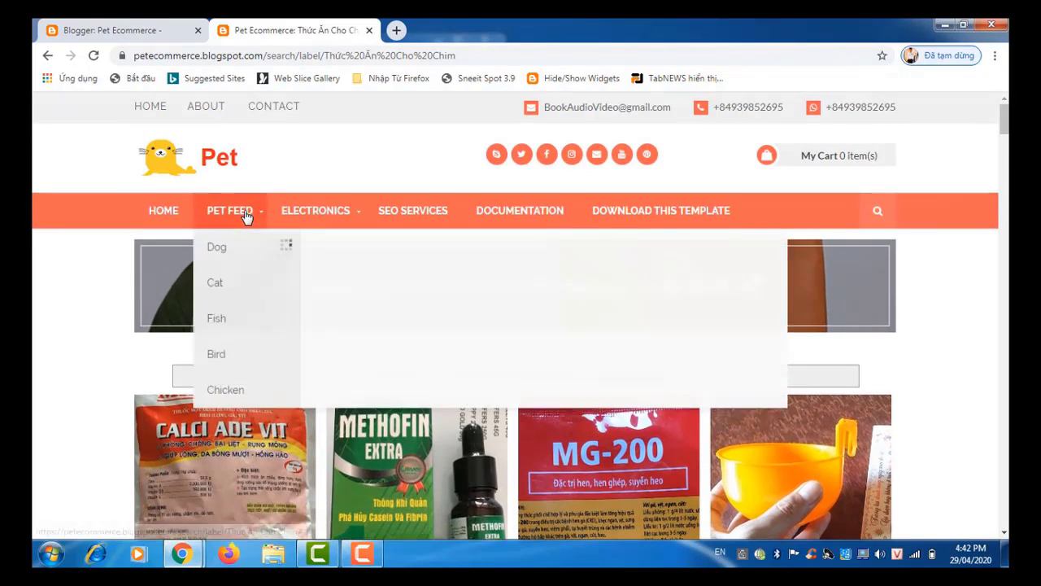
{"action": "left_click", "coordinate": [235, 396]}
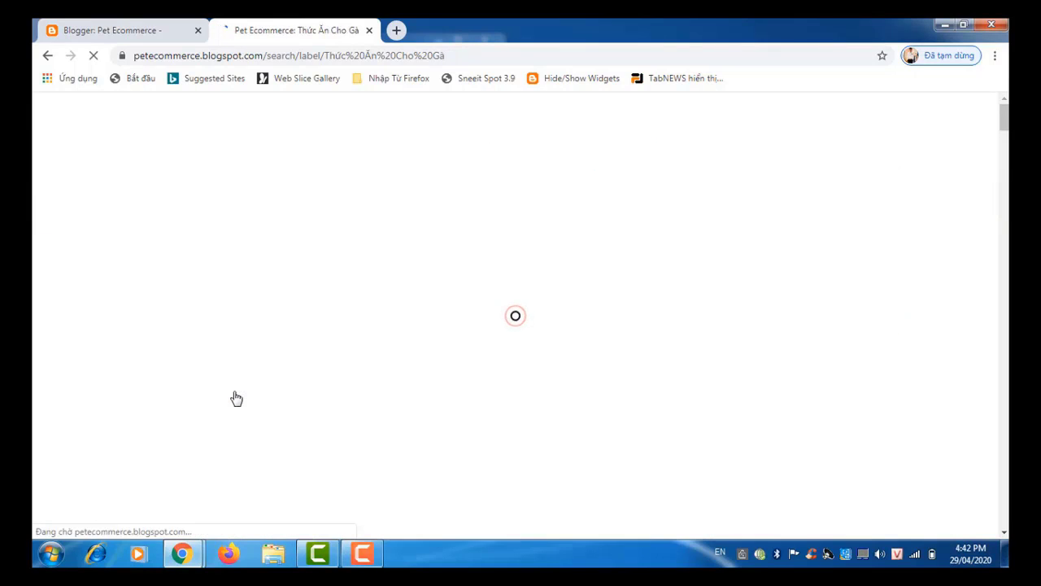
{"action": "scroll", "coordinate": [235, 397], "scroll_direction": "down", "scroll_amount": 4}
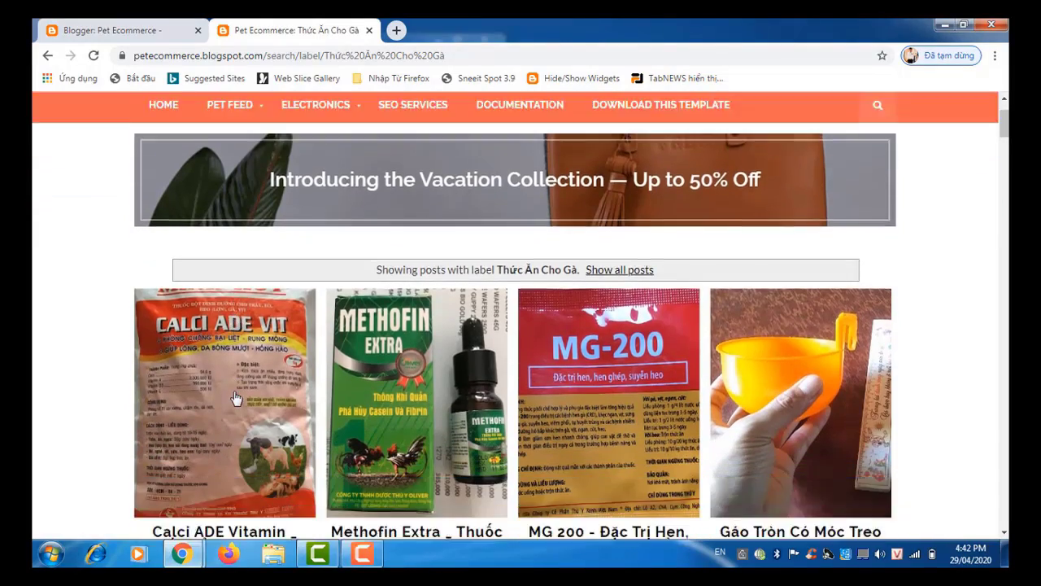
{"action": "scroll", "coordinate": [235, 397], "scroll_direction": "down", "scroll_amount": 2}
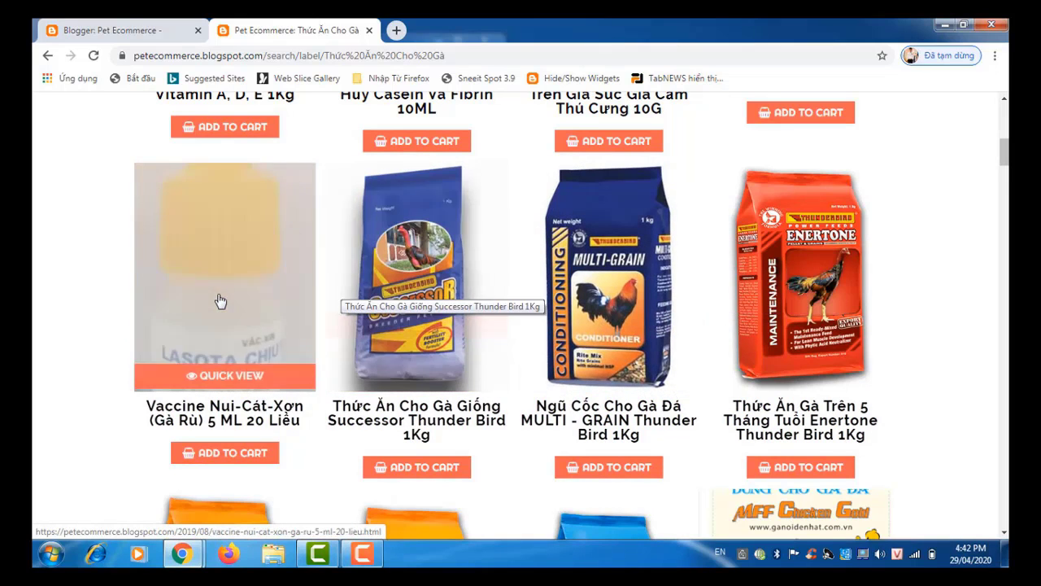
{"action": "scroll", "coordinate": [202, 326], "scroll_direction": "down", "scroll_amount": 1}
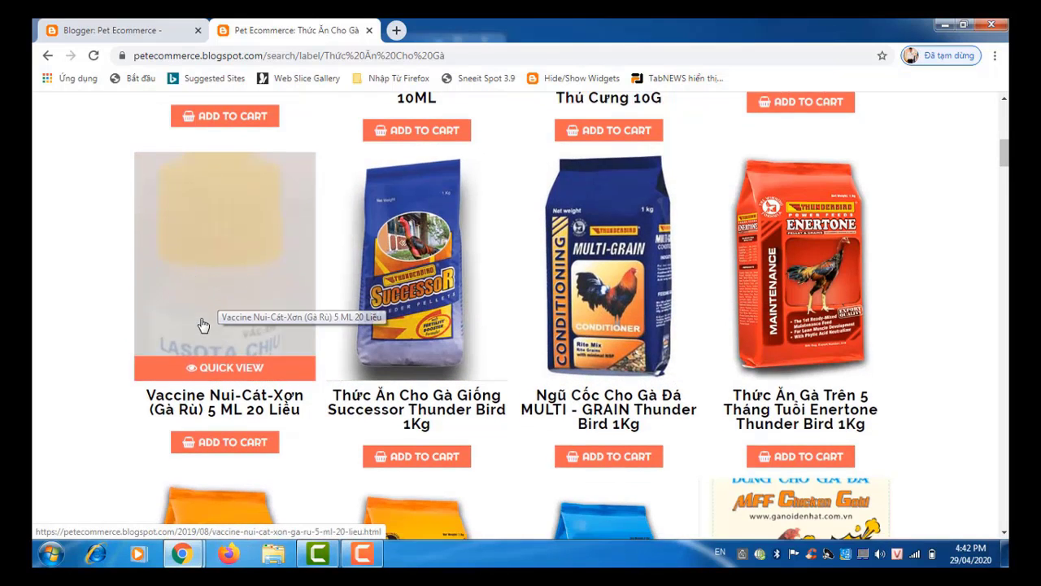
{"action": "scroll", "coordinate": [204, 325], "scroll_direction": "down", "scroll_amount": 3}
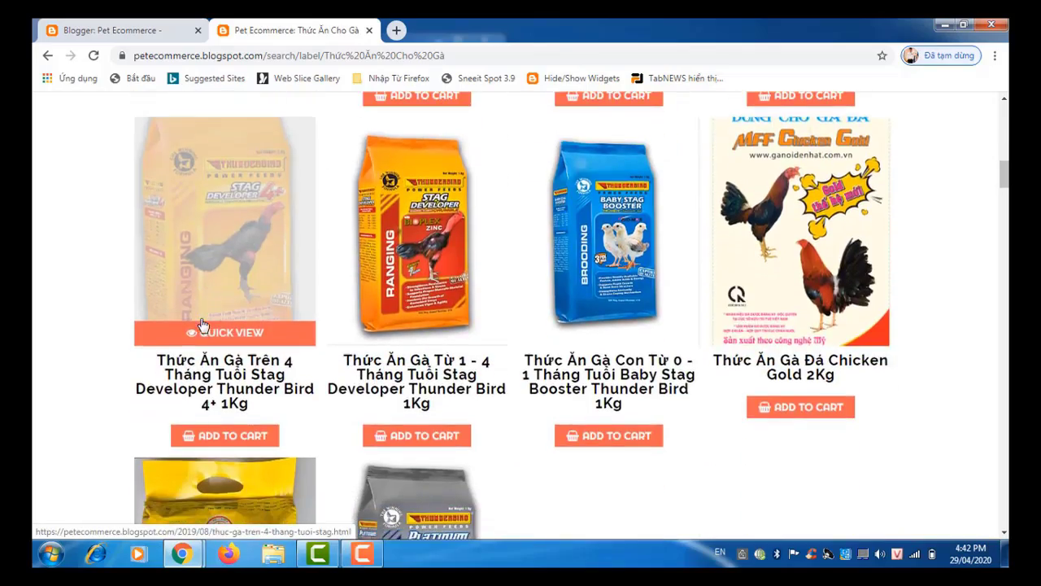
{"action": "scroll", "coordinate": [203, 324], "scroll_direction": "down", "scroll_amount": 3}
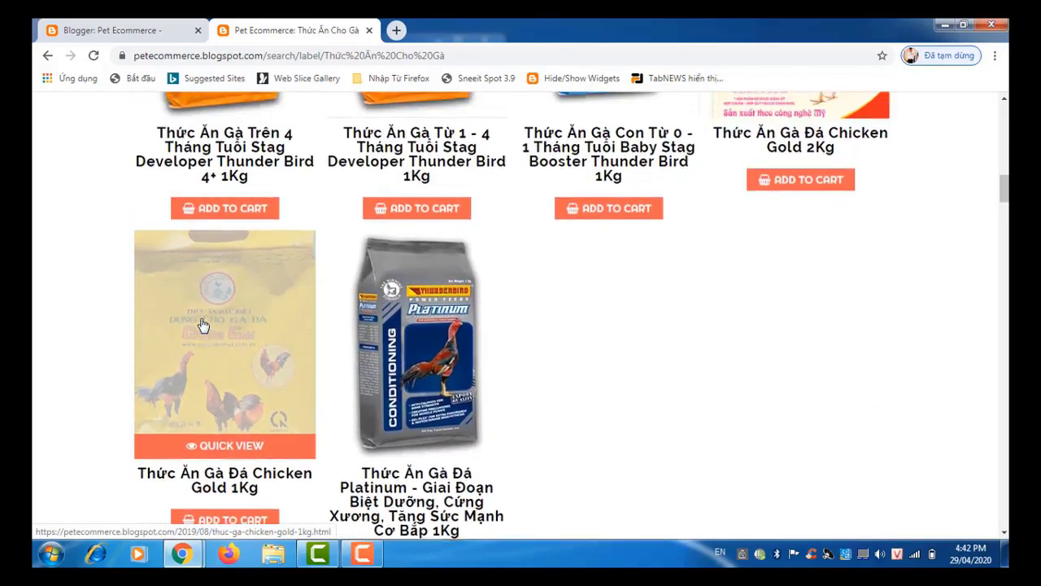
{"action": "scroll", "coordinate": [203, 325], "scroll_direction": "up", "scroll_amount": 15}
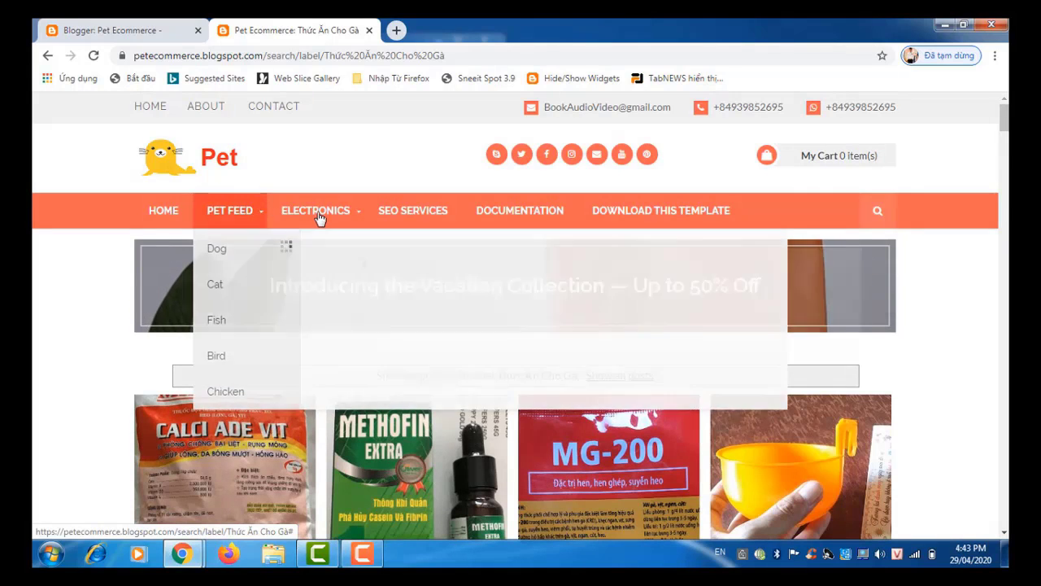
Step: Leave the live blog's Electronics menu and return to the Edit HTML theme editor
{"action": "mouse_move", "coordinate": [318, 216]}
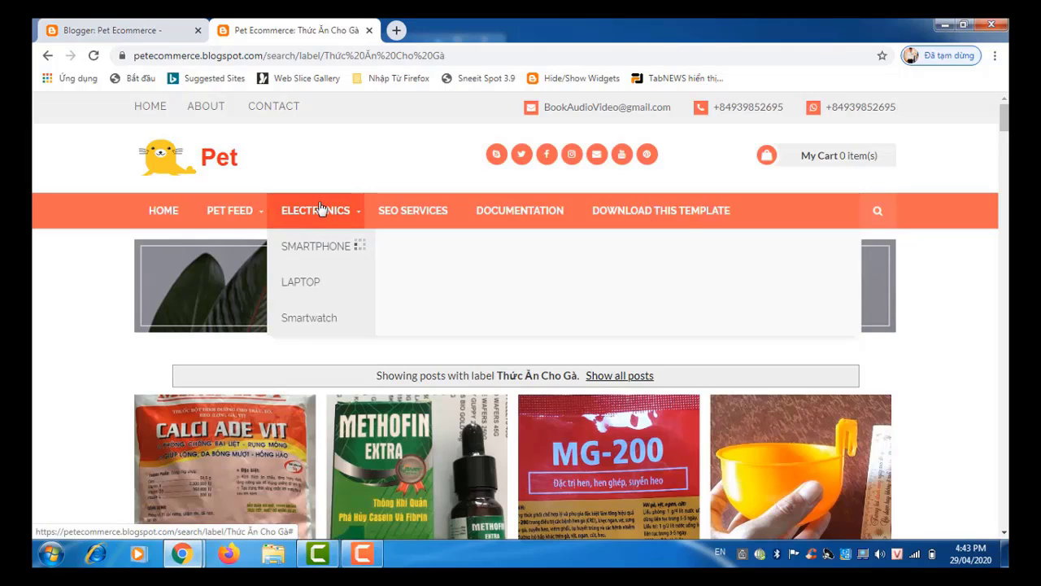
{"action": "left_click", "coordinate": [121, 37]}
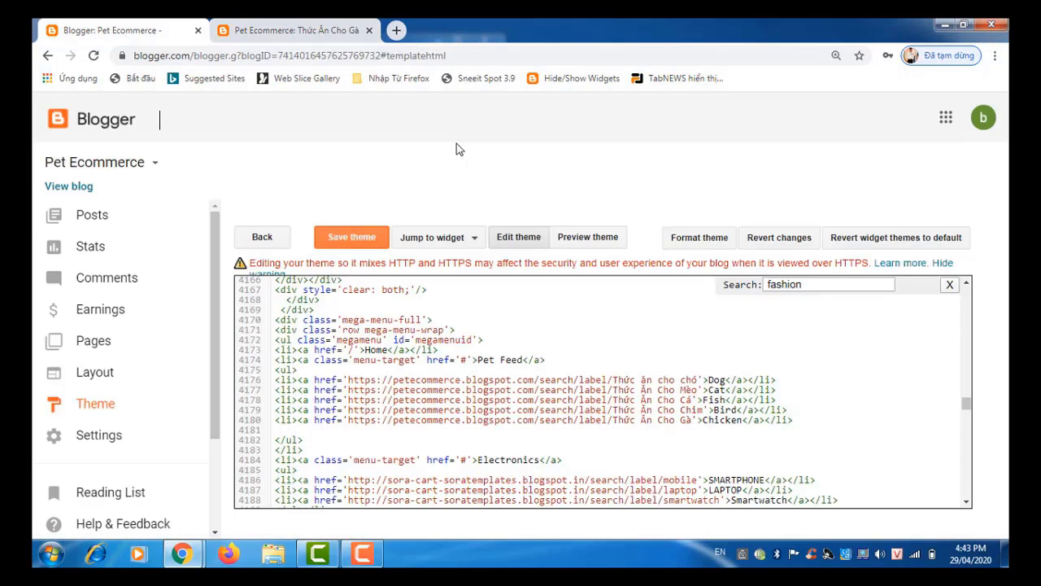
Step: Rename the Electronics menu entry on line 4184 to Accessaries
{"action": "left_click", "coordinate": [808, 286]}
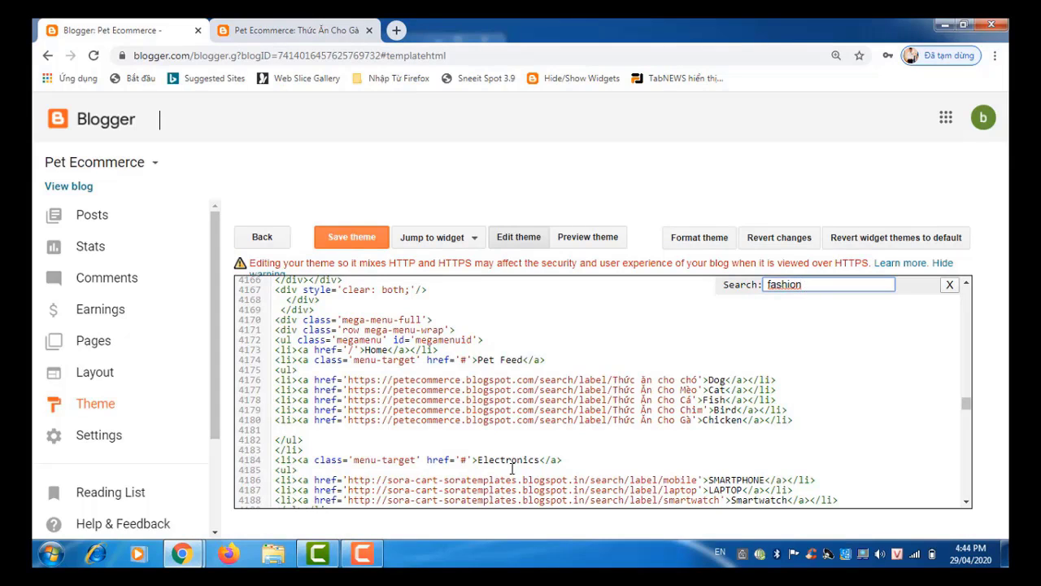
{"action": "left_click_drag", "start_coordinate": [479, 460], "coordinate": [478, 460]}
{"action": "left_click", "coordinate": [538, 460]}
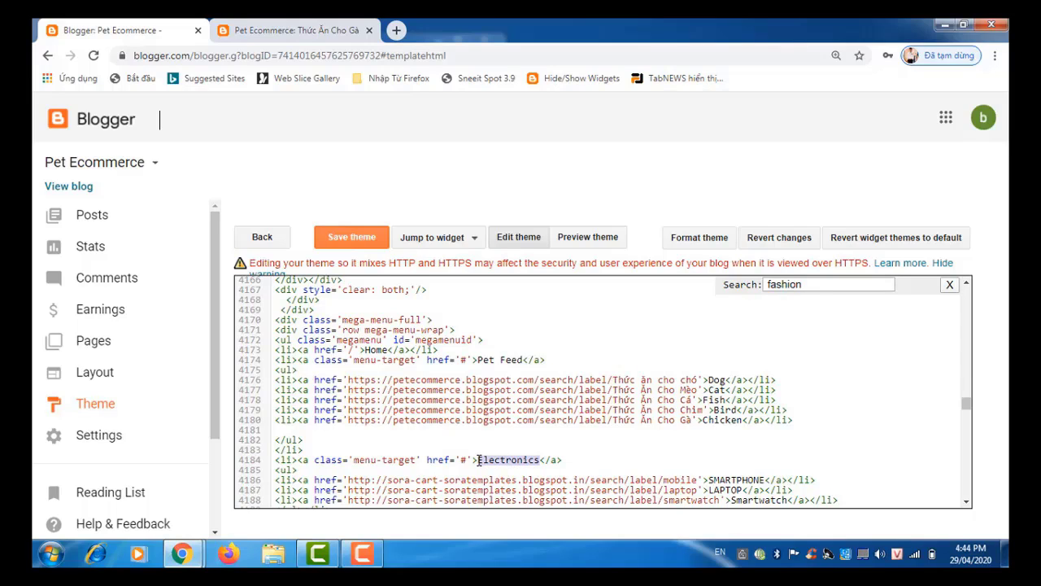
{"action": "type", "text": "Ac"}
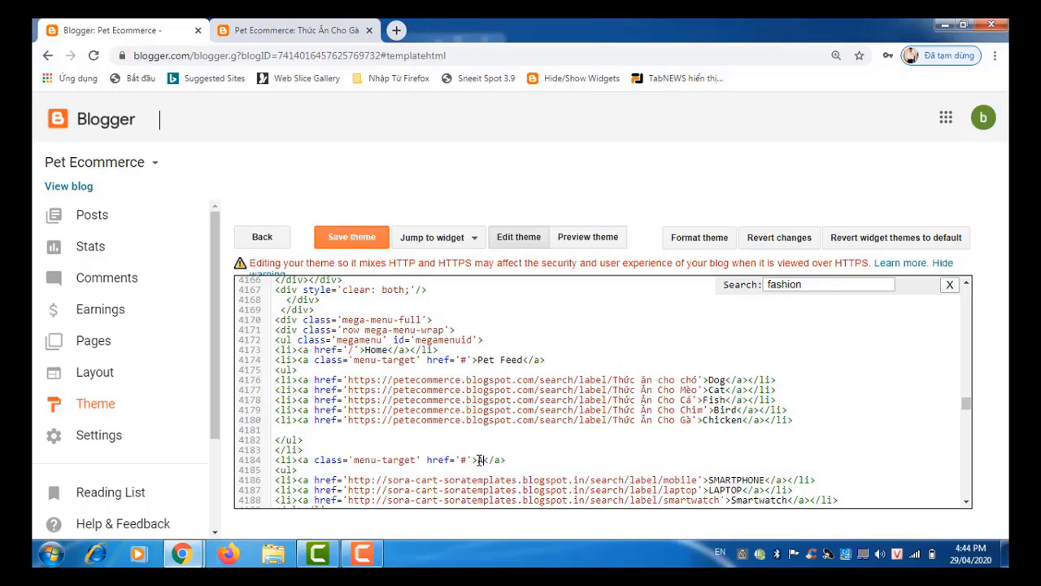
{"action": "type", "text": "cessa"}
{"action": "key", "text": "BackSpace"}
{"action": "type", "text": "ies"}
Step: Replace the SMARTPHONE, LAPTOP and Smartwatch link lines with the pasted Dog label link
{"action": "left_click_drag", "start_coordinate": [968, 503], "coordinate": [967, 503]}
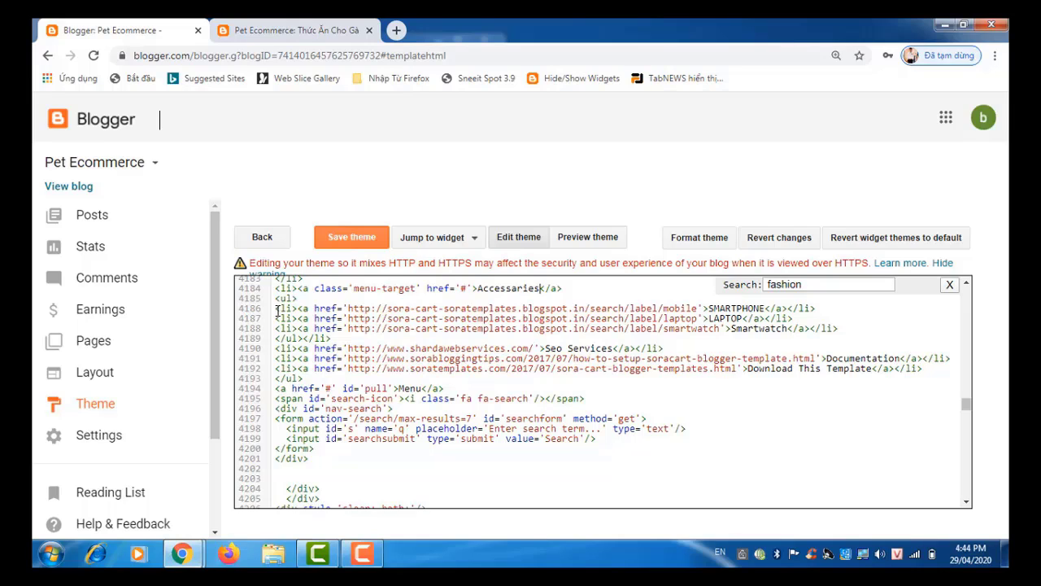
{"action": "left_click_drag", "start_coordinate": [276, 309], "coordinate": [839, 328]}
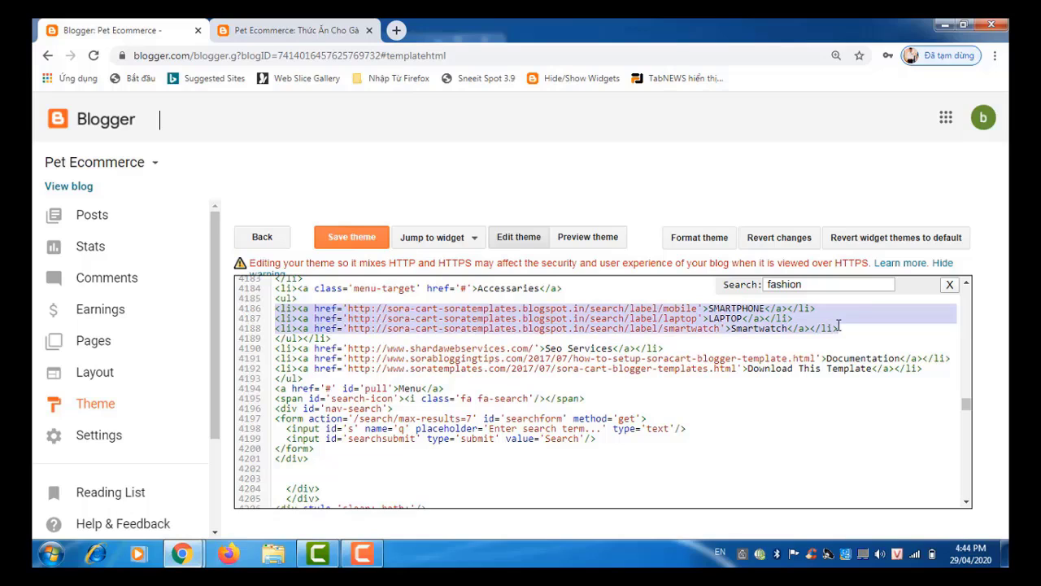
{"action": "type", "text": "<li><a href='https://petecommerce.blogspot.com/search/label/Thức ăn cho chó'>Dog</a></li>"}
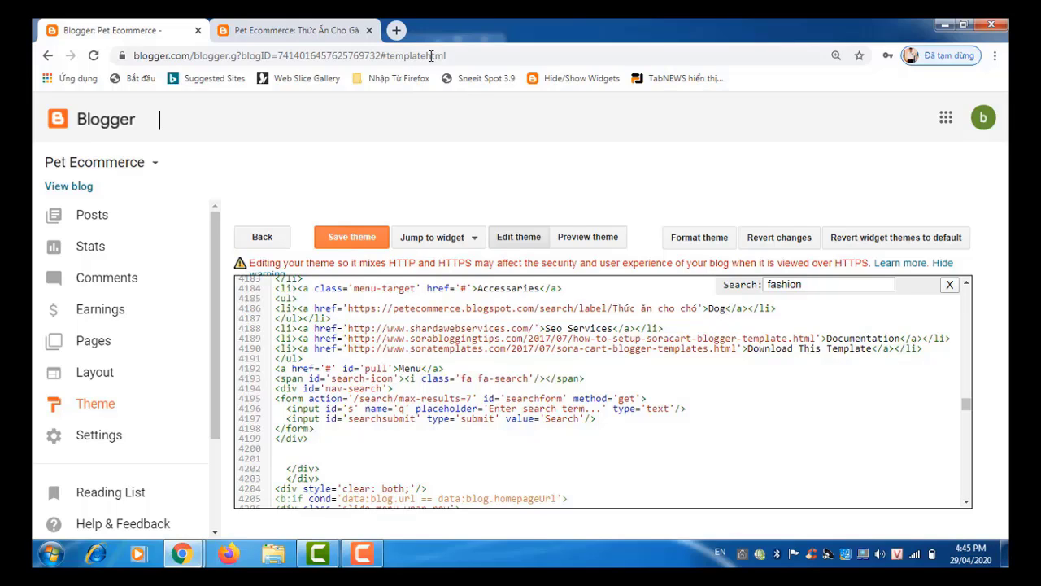
Step: Load the Blogger dashboard in a new browser tab
{"action": "left_click", "coordinate": [396, 32]}
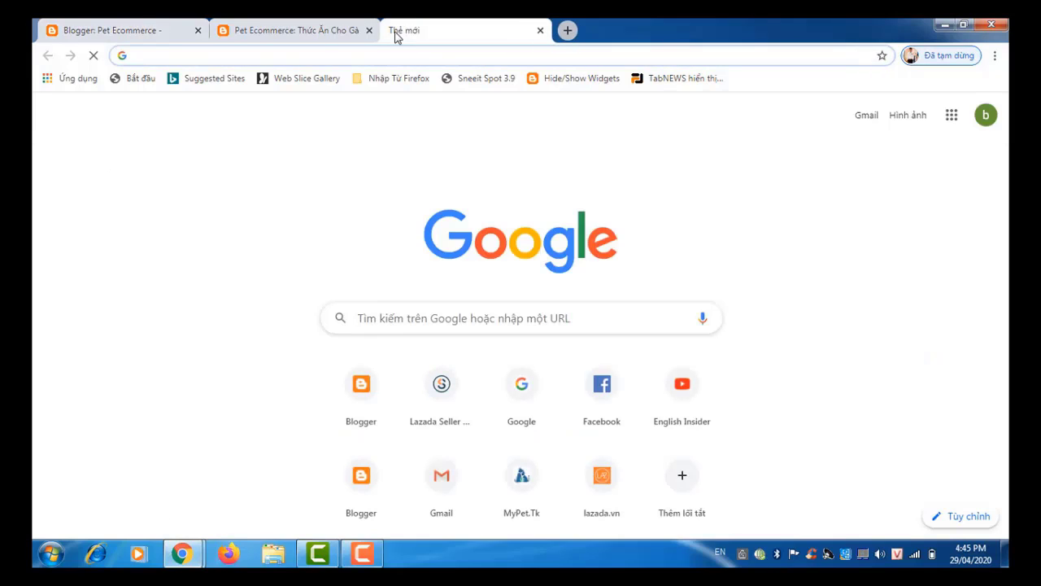
{"action": "type", "text": "b"}
{"action": "key", "text": "Return"}
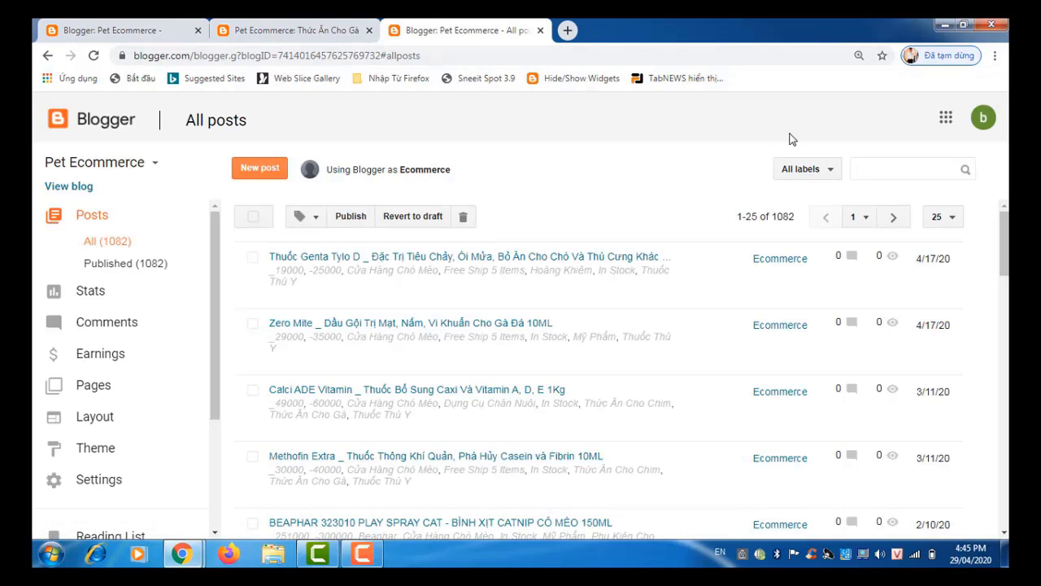
Step: Open the All labels list on All posts and scroll down to Thuốc Thú Y and Thức ăn cho chó
{"action": "left_click", "coordinate": [821, 178]}
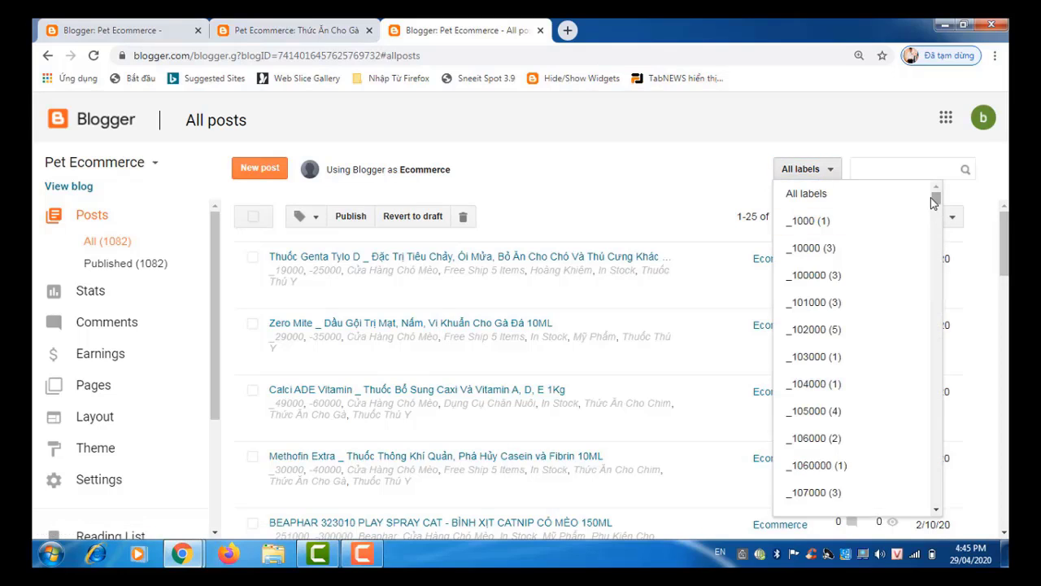
{"action": "left_click_drag", "start_coordinate": [937, 210], "coordinate": [955, 485]}
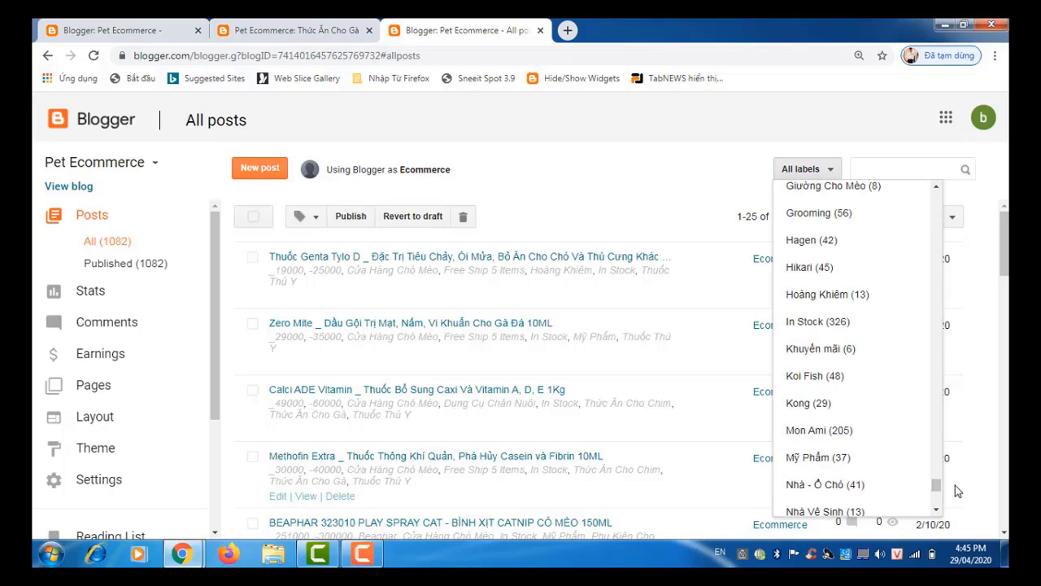
{"action": "left_click", "coordinate": [937, 188]}
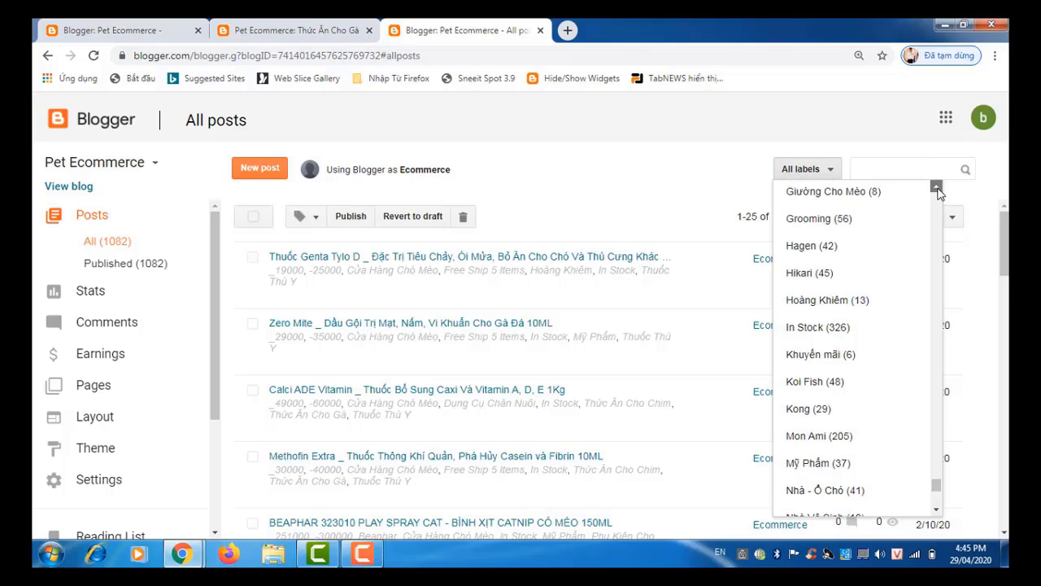
{"action": "left_click_drag", "start_coordinate": [937, 188], "coordinate": [937, 188]}
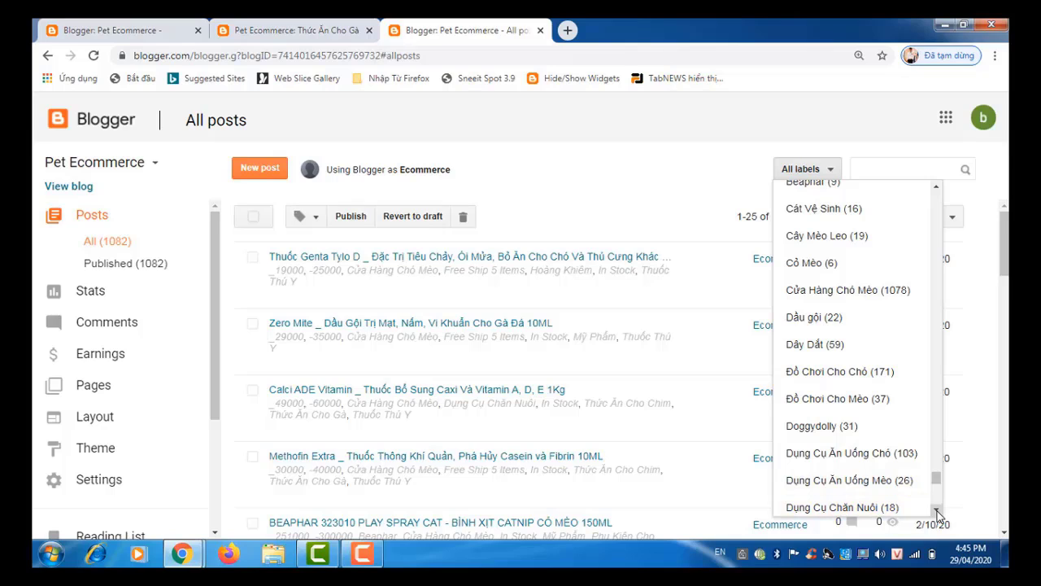
{"action": "left_click_drag", "start_coordinate": [937, 514], "coordinate": [938, 514]}
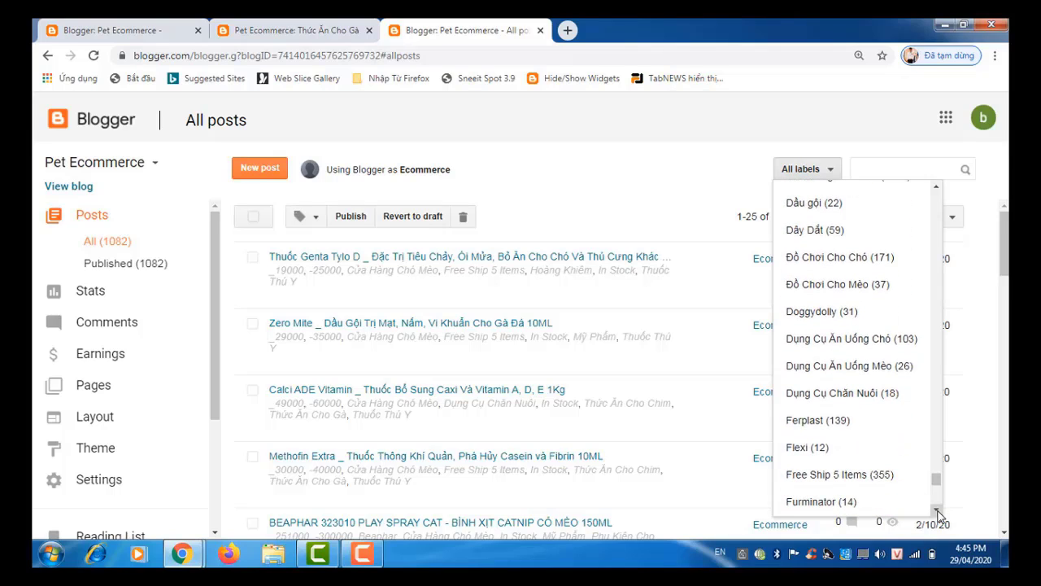
{"action": "left_click_drag", "start_coordinate": [938, 514], "coordinate": [937, 514]}
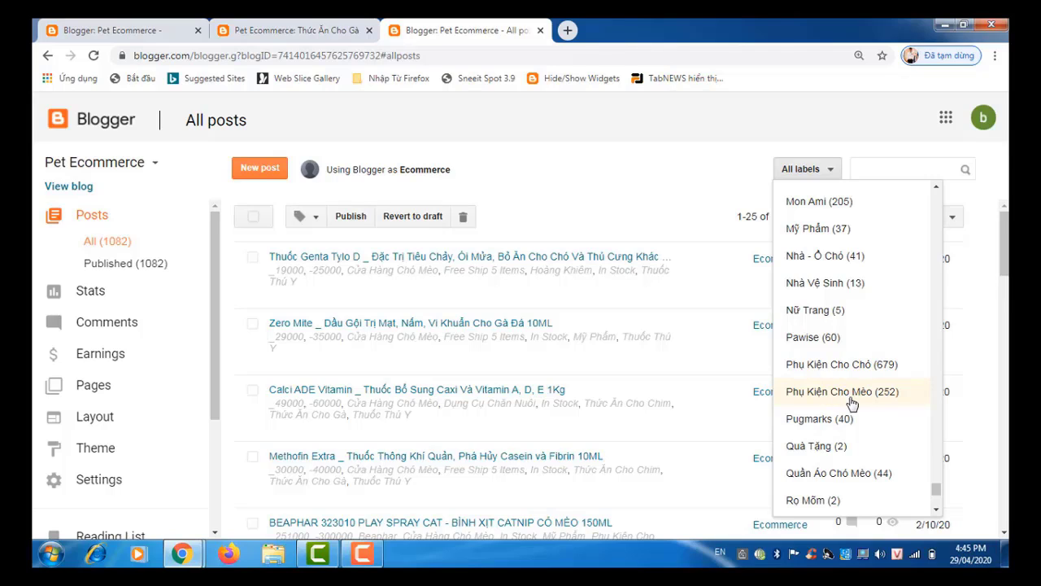
{"action": "left_click", "coordinate": [936, 512]}
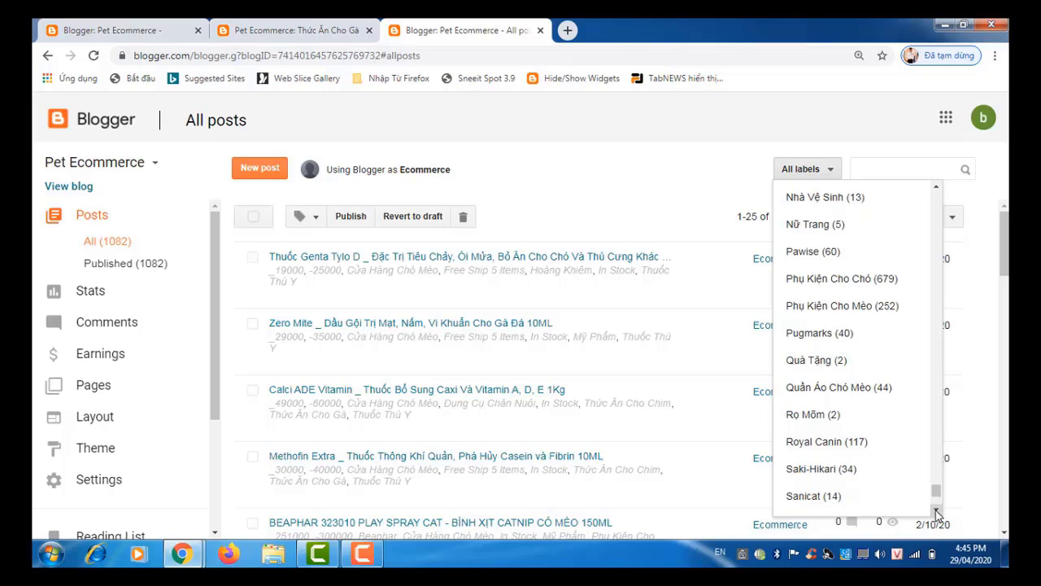
{"action": "left_click", "coordinate": [936, 511]}
{"action": "left_click", "coordinate": [937, 511]}
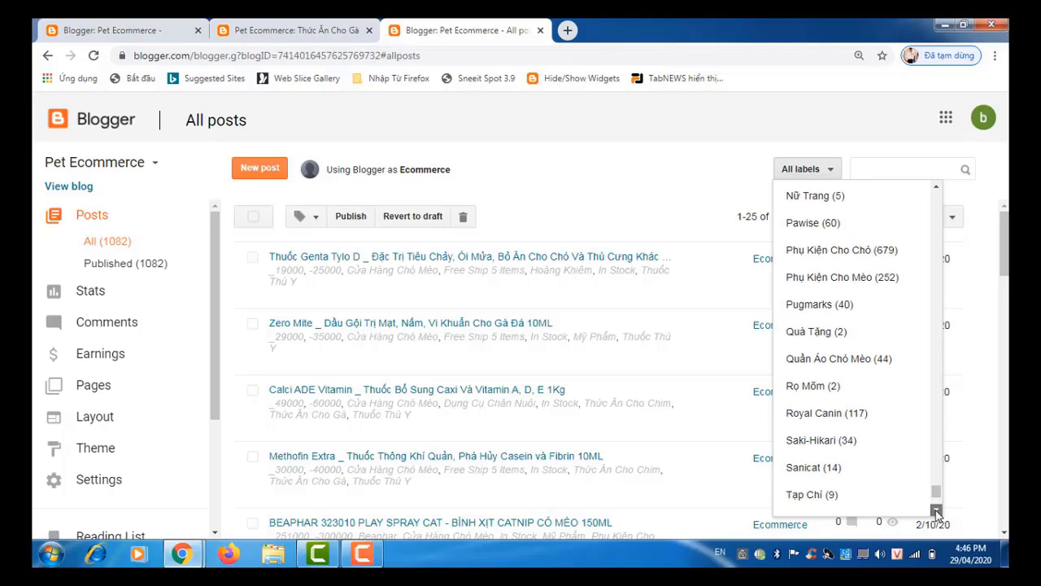
{"action": "left_click", "coordinate": [936, 512]}
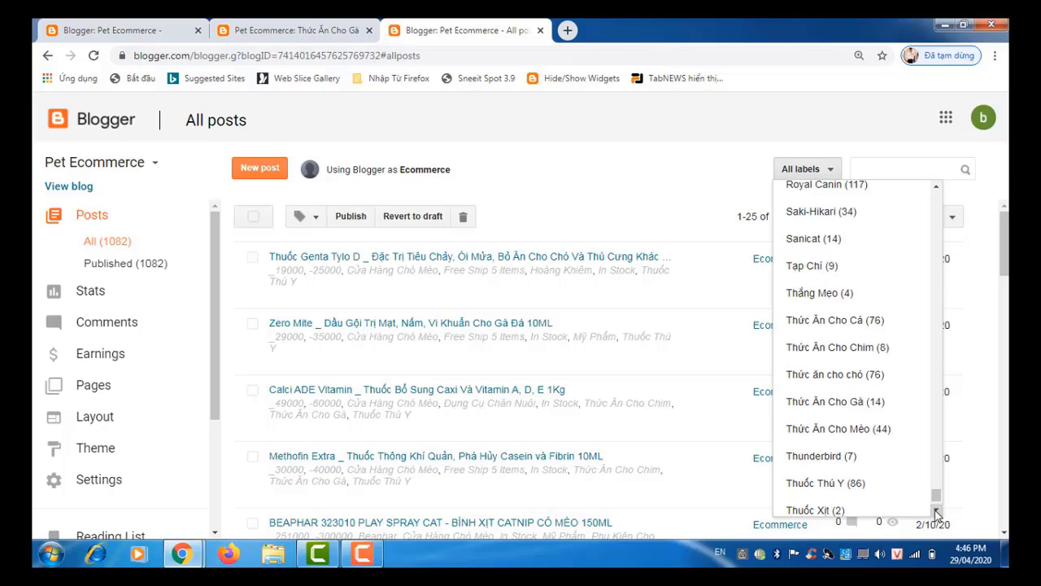
{"action": "left_click", "coordinate": [936, 512]}
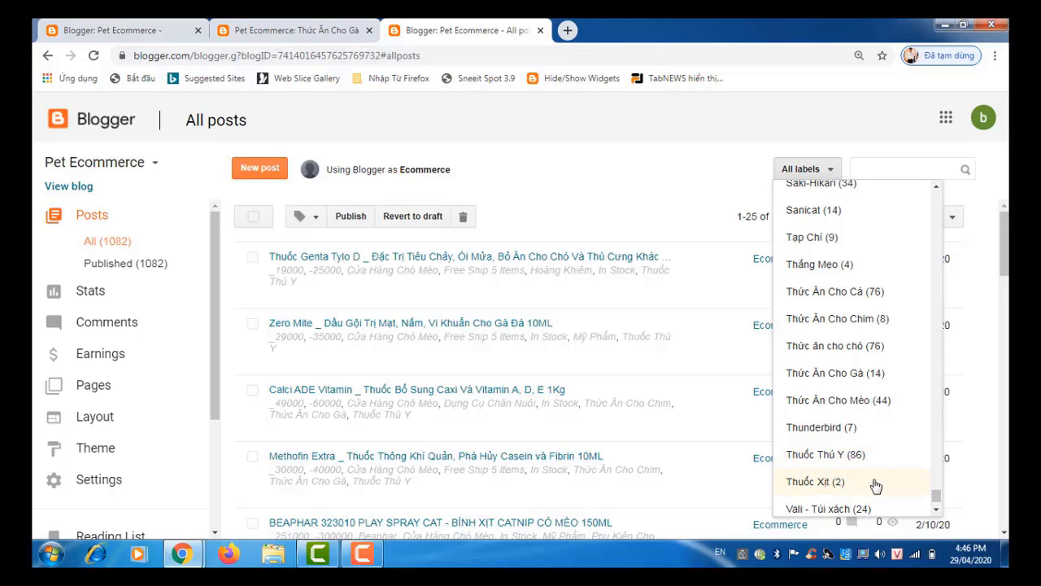
{"action": "left_click", "coordinate": [936, 512]}
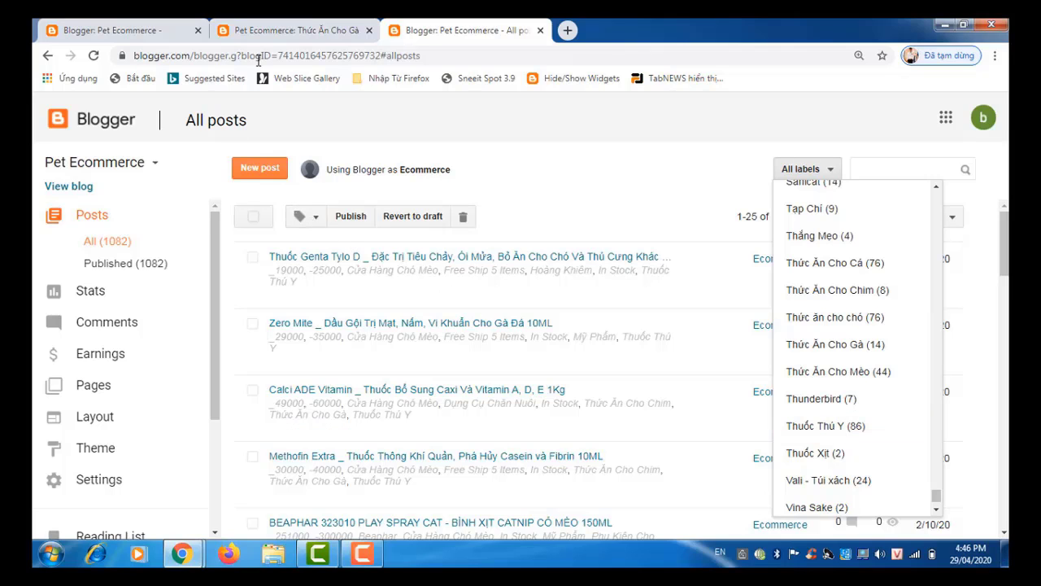
Step: Change the first Accessaries link's label to Thuốc Thú Y and its text to Medicin
{"action": "left_click", "coordinate": [309, 33]}
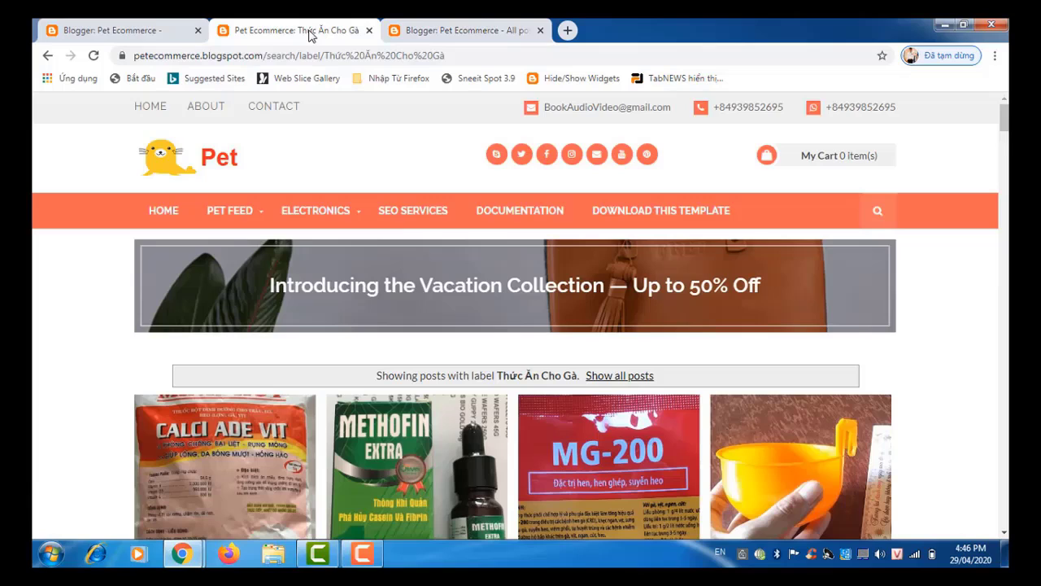
{"action": "left_click", "coordinate": [157, 30]}
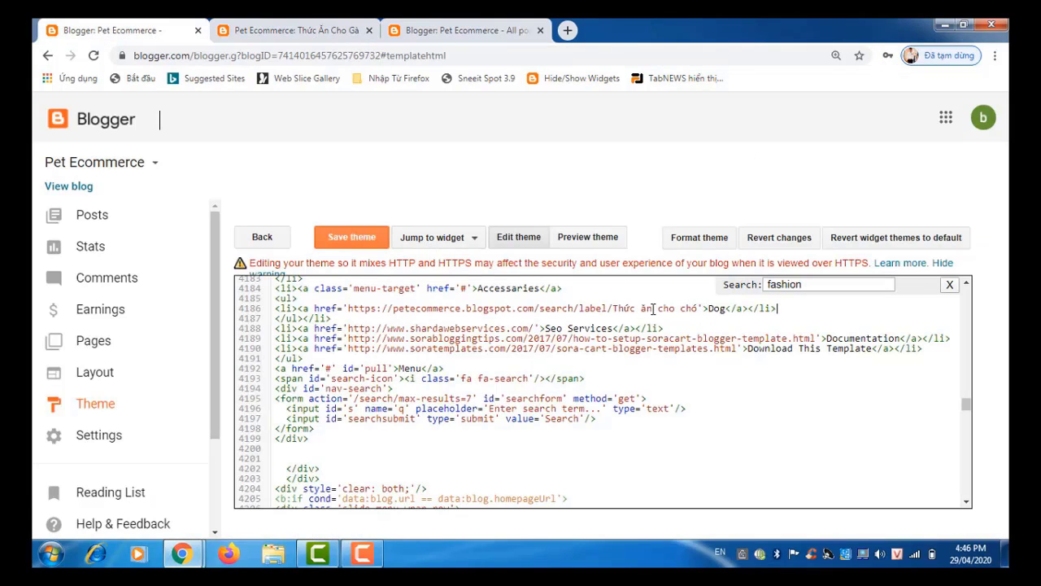
{"action": "left_click_drag", "start_coordinate": [615, 308], "coordinate": [697, 310]}
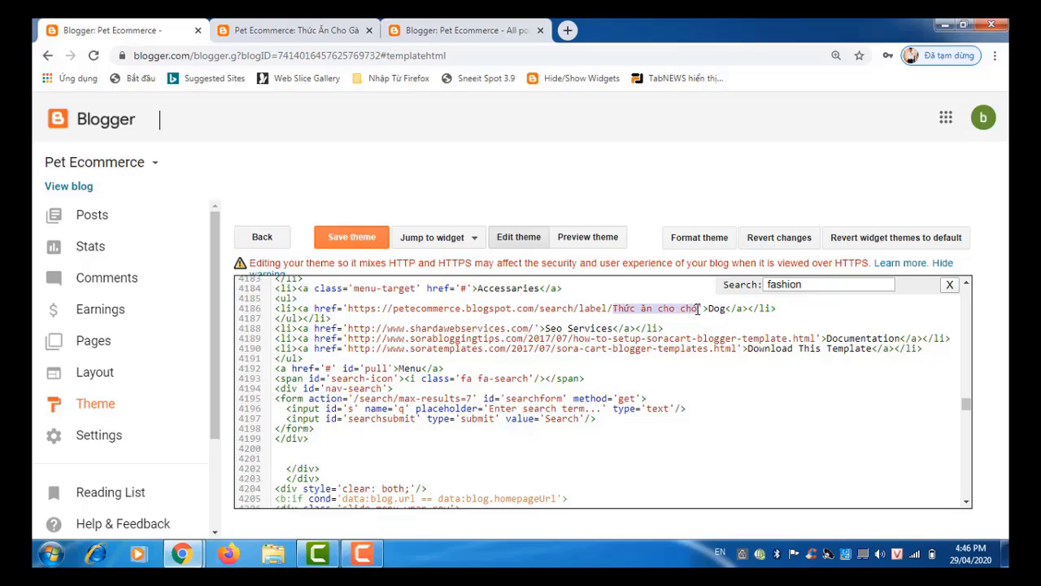
{"action": "type", "text": "Thuô"}
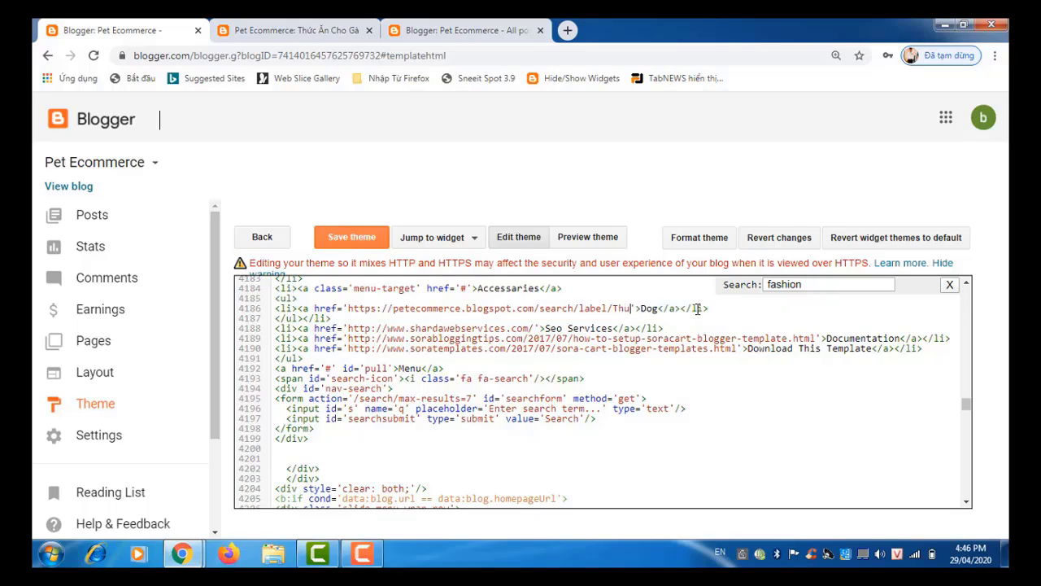
{"action": "type", "text": "c Thứ"}
{"action": "type", "text": " Y"}
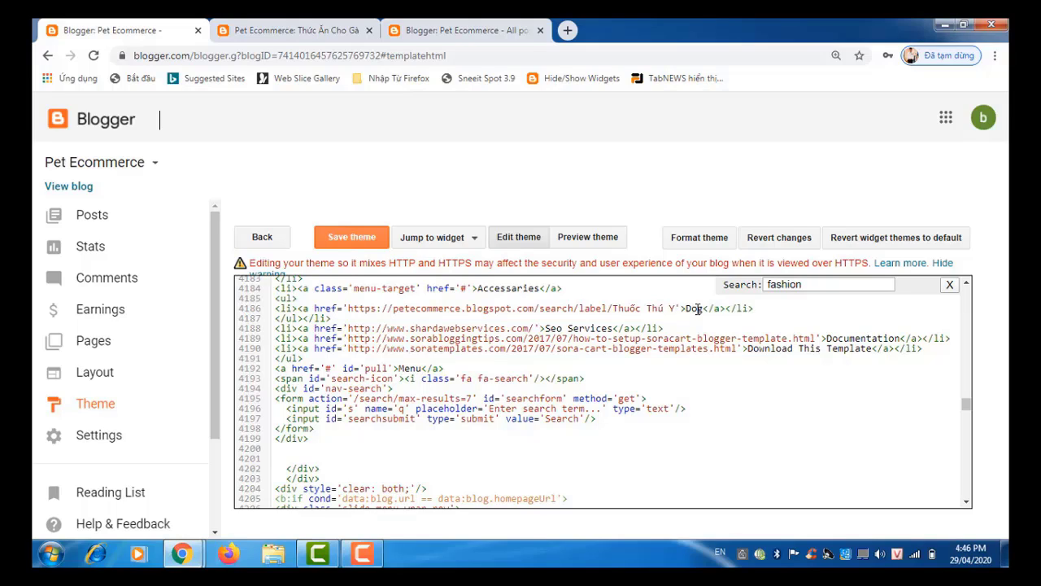
{"action": "key", "text": "BackSpace"}
{"action": "key", "text": "BackSpace"}
{"action": "key", "text": "BackSpace"}
{"action": "type", "text": "Ve"}
{"action": "type", "text": "t"}
{"action": "key", "text": "BackSpace"}
{"action": "key", "text": "BackSpace"}
{"action": "key", "text": "BackSpace"}
{"action": "type", "text": "Medicin"}
Step: Add a duplicate Dog link line below the Medicin link
{"action": "left_click", "coordinate": [782, 312]}
{"action": "key", "text": "Return"}
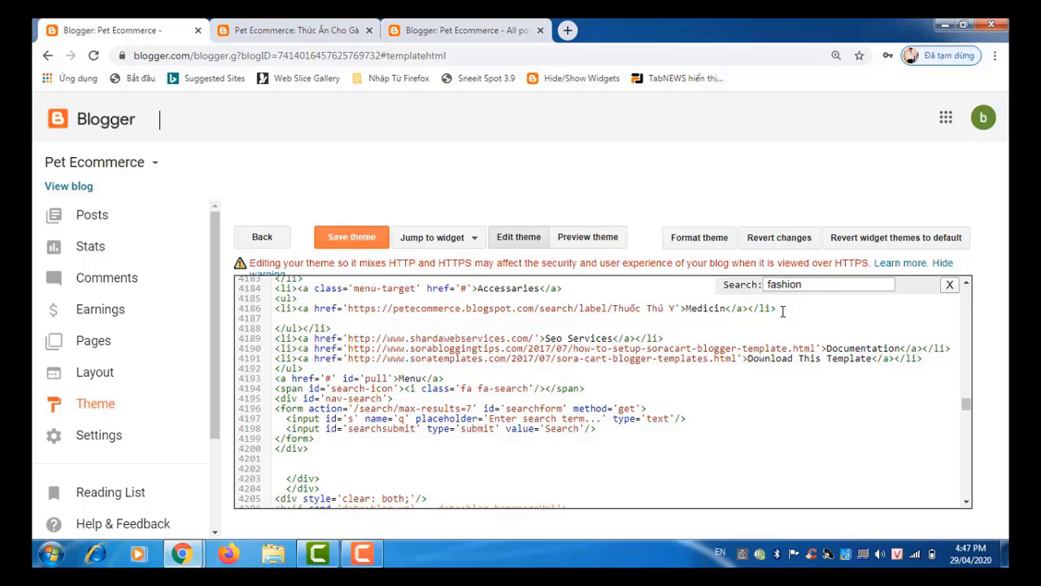
{"action": "type", "text": "<li><a href='https://petecommerce.blogspot.com/search/label/Thức ăn cho chó'>Dog</a></li>"}
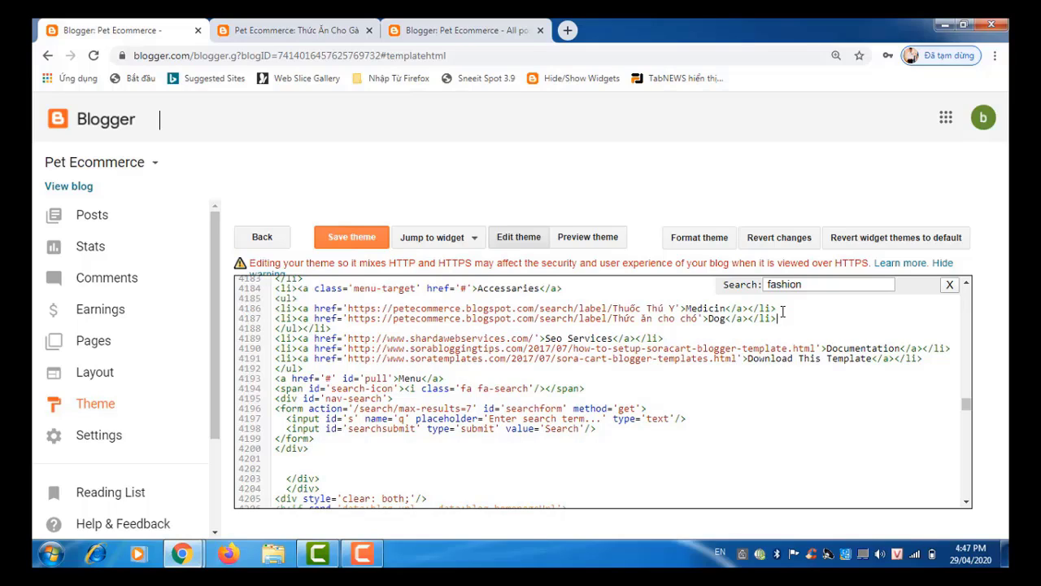
{"action": "left_click", "coordinate": [460, 30]}
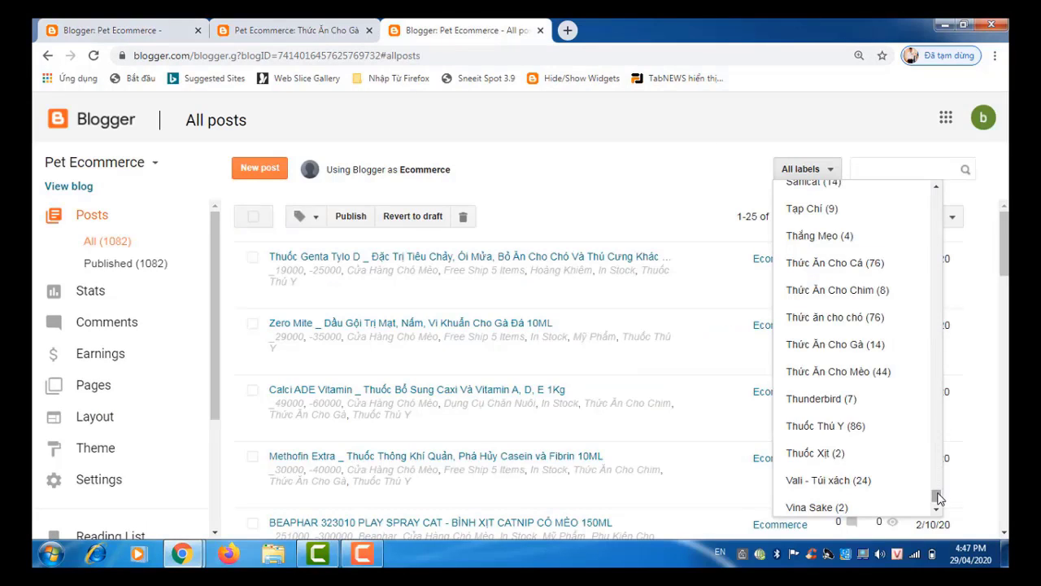
{"action": "left_click_drag", "start_coordinate": [937, 493], "coordinate": [937, 492]}
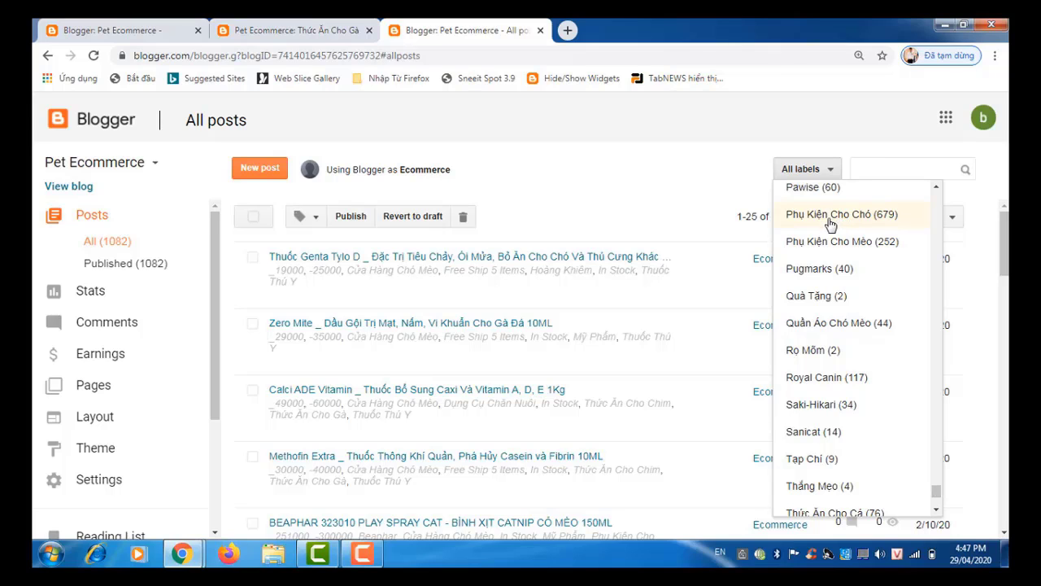
{"action": "left_click", "coordinate": [166, 30]}
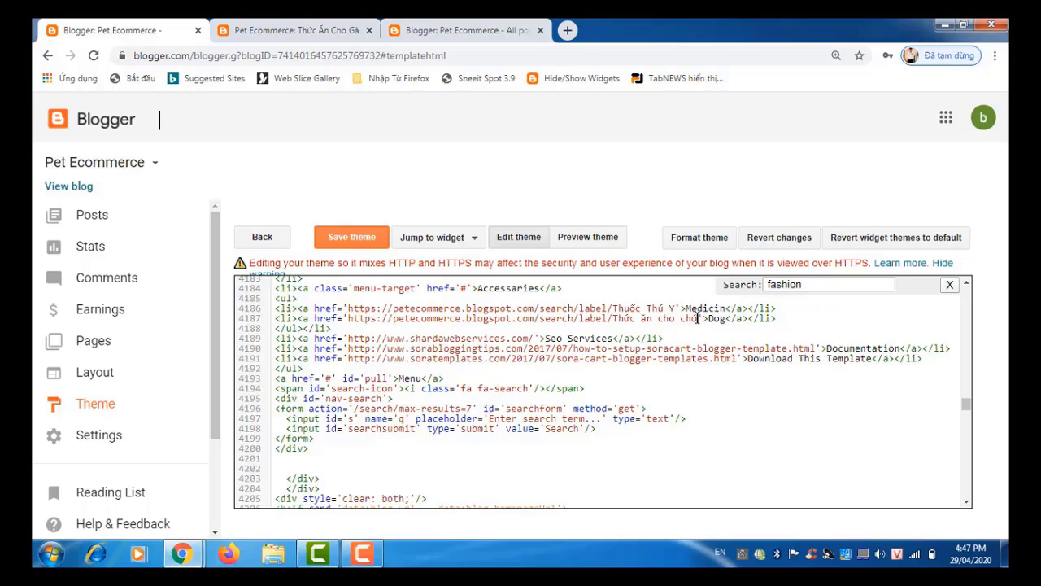
Step: Change the Dog link's label on line 4187 to Phụ Kiện Cho Chó
{"action": "key", "text": "BackSpace"}
{"action": "key", "text": "BackSpace"}
{"action": "key", "text": "BackSpace"}
{"action": "key", "text": "BackSpace"}
{"action": "key", "text": "BackSpace"}
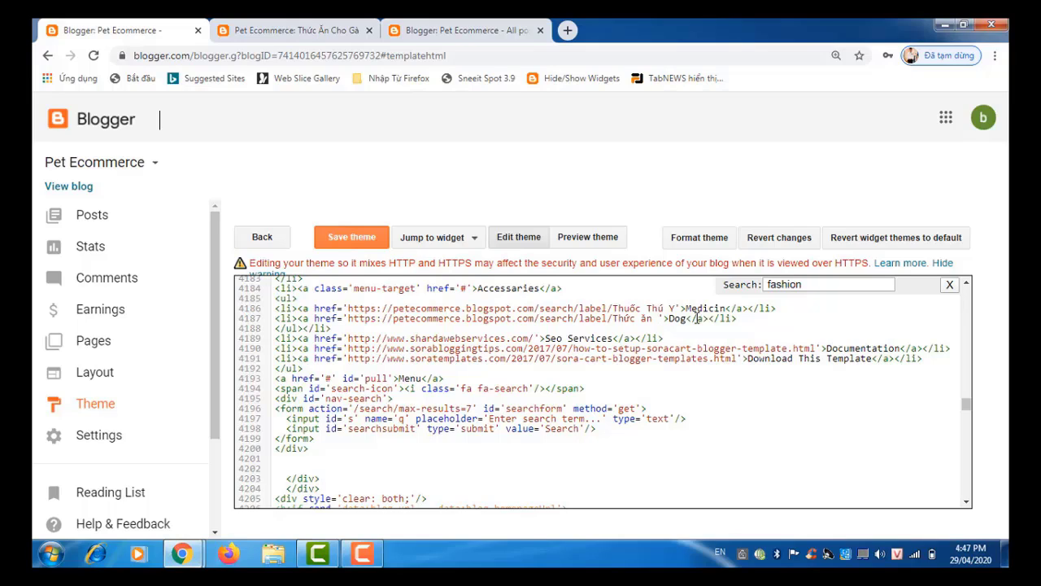
{"action": "key", "text": "BackSpace"}
{"action": "key", "text": "BackSpace"}
{"action": "key", "text": "BackSpace"}
{"action": "key", "text": "BackSpace"}
{"action": "key", "text": "BackSpace"}
{"action": "key", "text": "BackSpace"}
{"action": "key", "text": "BackSpace"}
{"action": "key", "text": "BackSpace"}
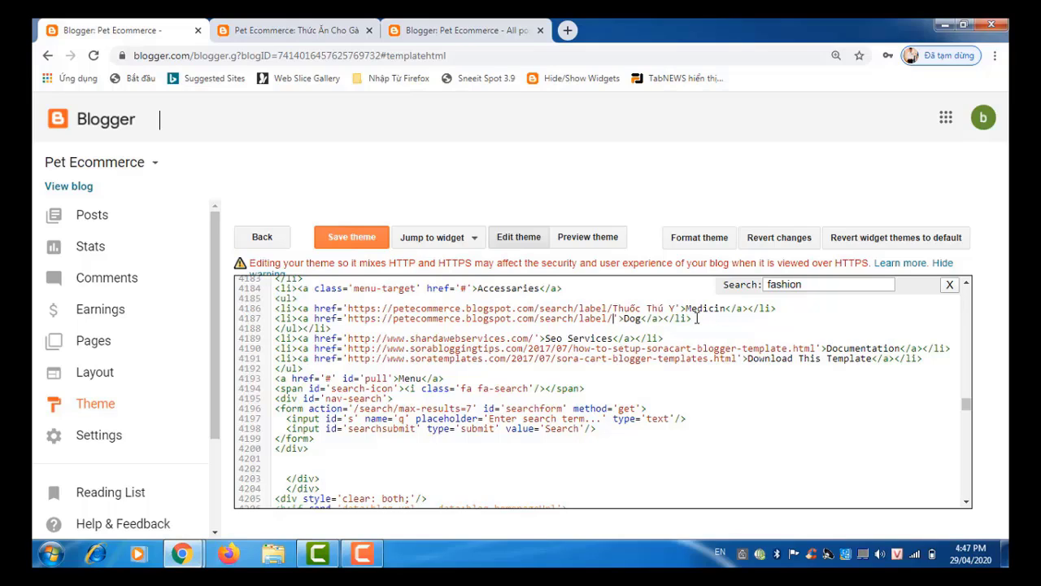
{"action": "type", "text": "Phụ Ki"}
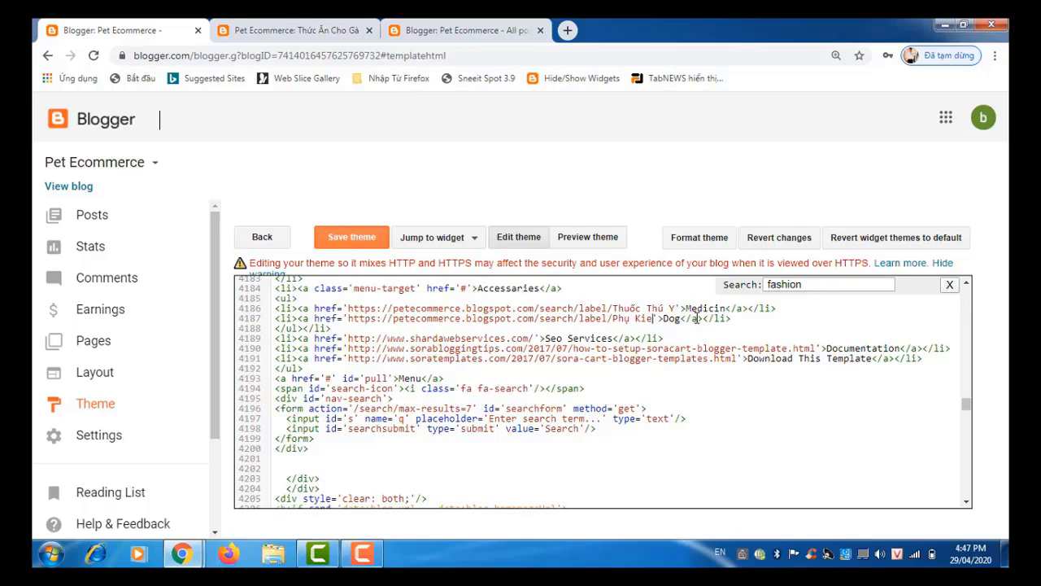
{"action": "type", "text": "ện Cho C"}
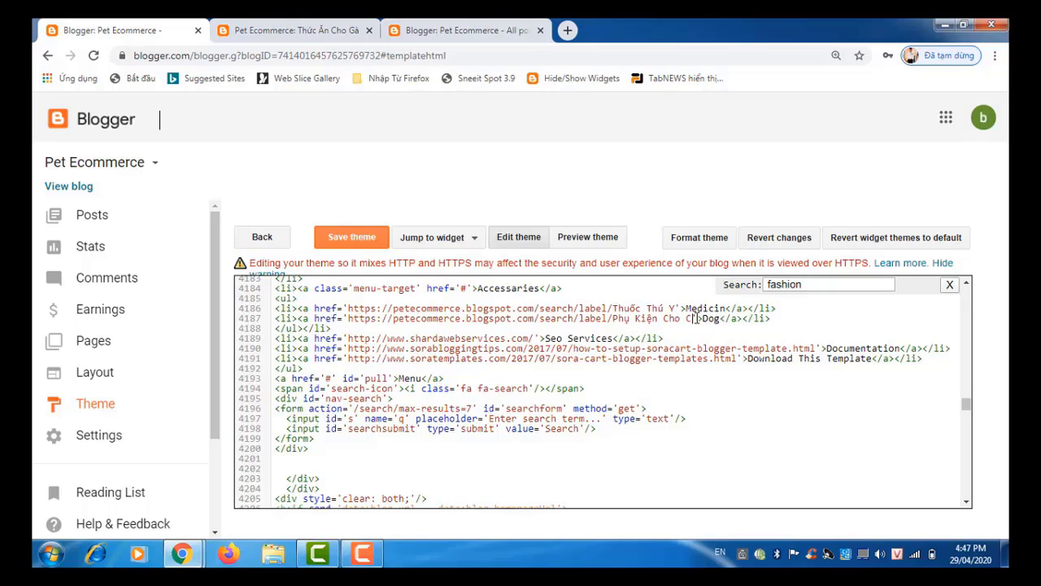
{"action": "type", "text": "hó"}
Step: Paste another copy of the Dog link line beneath it
{"action": "left_click", "coordinate": [793, 320]}
{"action": "key", "text": "Return"}
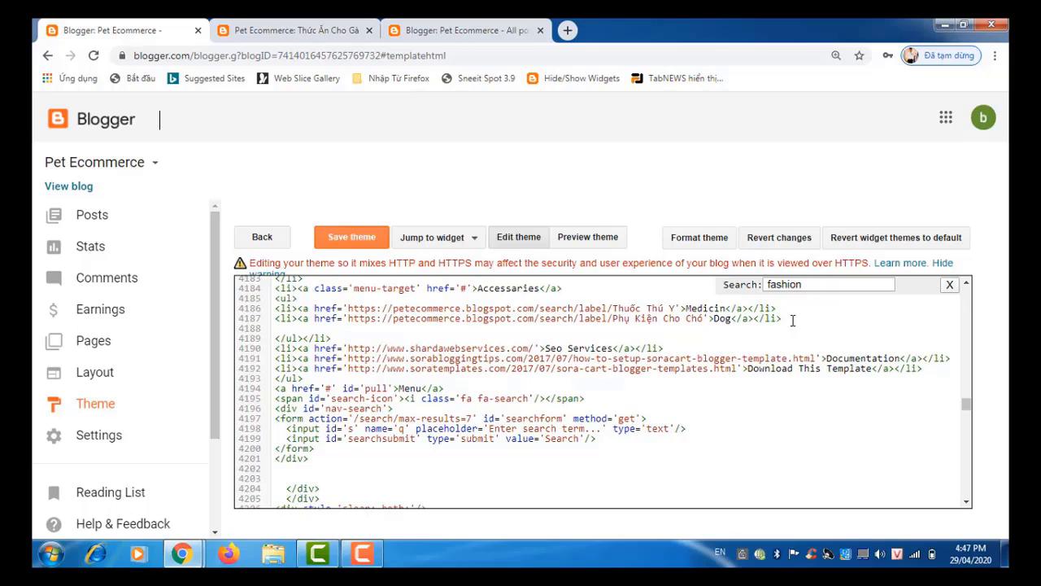
{"action": "type", "text": "<li><a href='https://petecommerce.blogspot.com/search/label/Thức ăn cho chó'>Dog</a></li>"}
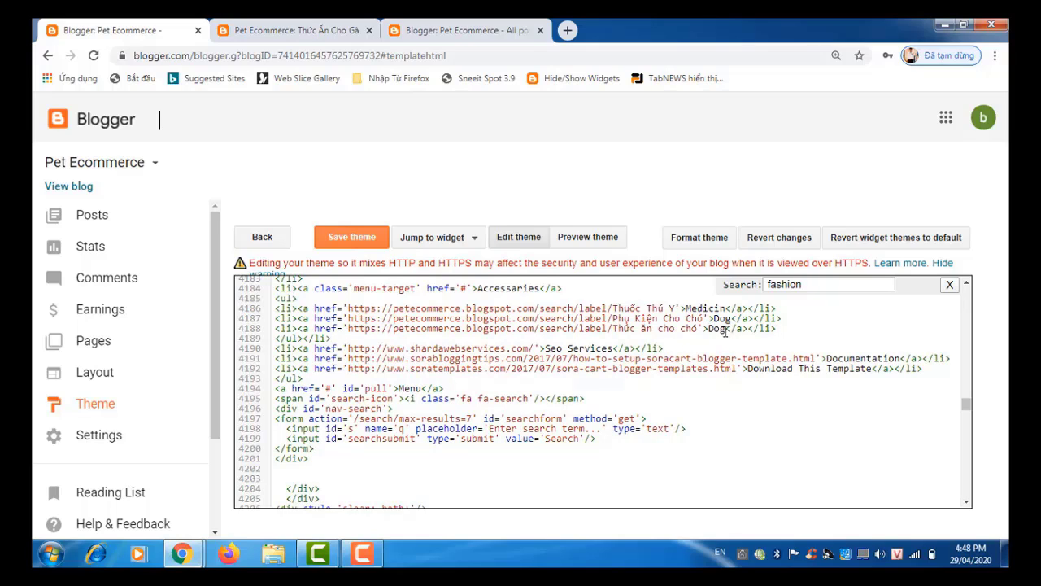
Step: Make line 4188 a Cat link to the Phụ Kiện Cho Mèo label, save the theme, and view the blog
{"action": "left_click", "coordinate": [726, 329]}
{"action": "key", "text": "BackSpace"}
{"action": "key", "text": "BackSpace"}
{"action": "type", "text": "C"}
{"action": "key", "text": "BackSpace"}
{"action": "key", "text": "BackSpace"}
{"action": "key", "text": "BackSpace"}
{"action": "key", "text": "BackSpace"}
{"action": "key", "text": "BackSpace"}
{"action": "key", "text": "BackSpace"}
{"action": "key", "text": "BackSpace"}
{"action": "key", "text": "BackSpace"}
{"action": "key", "text": "BackSpace"}
{"action": "key", "text": "BackSpace"}
{"action": "key", "text": "BackSpace"}
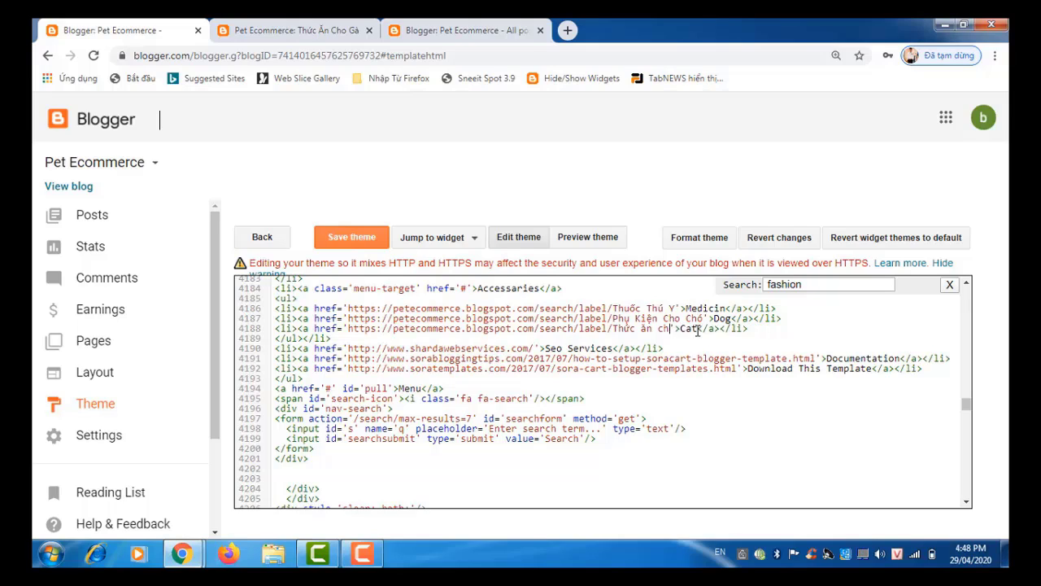
{"action": "key", "text": "BackSpace"}
{"action": "key", "text": "BackSpace"}
{"action": "key", "text": "BackSpace"}
{"action": "key", "text": "BackSpace"}
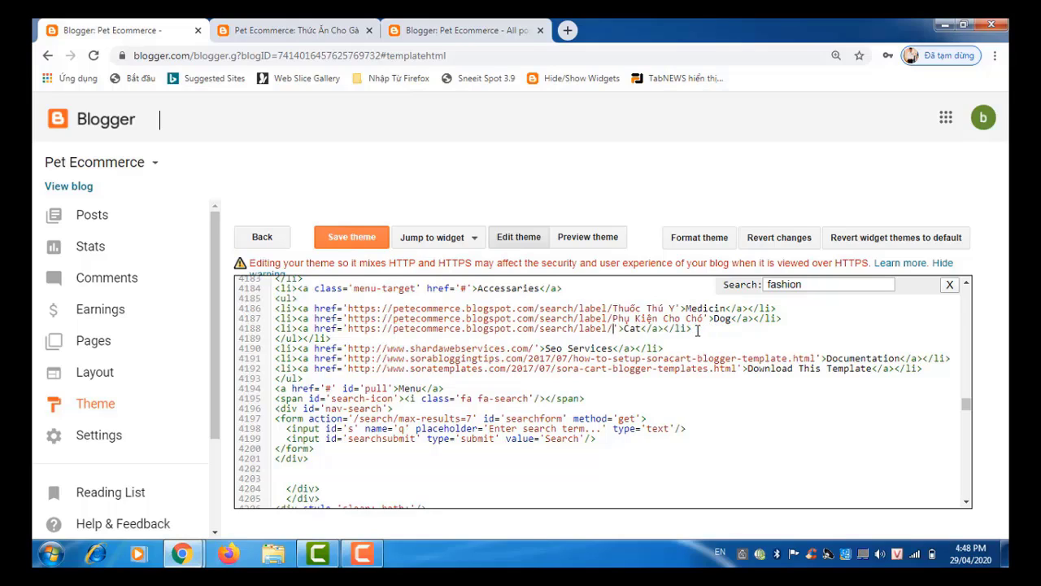
{"action": "type", "text": "Phụ "}
{"action": "type", "text": "Kiện "}
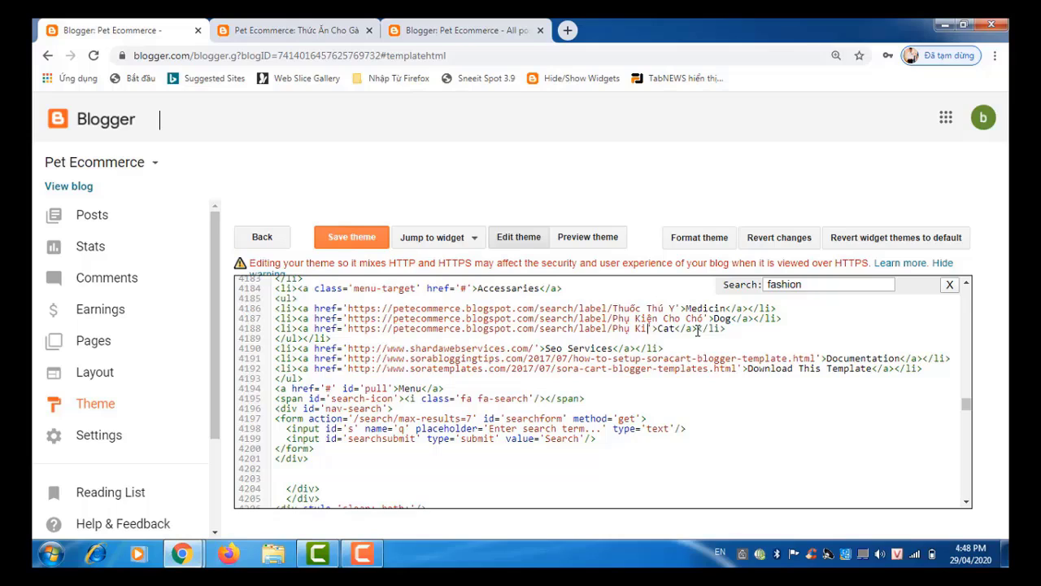
{"action": "type", "text": "Cho M"}
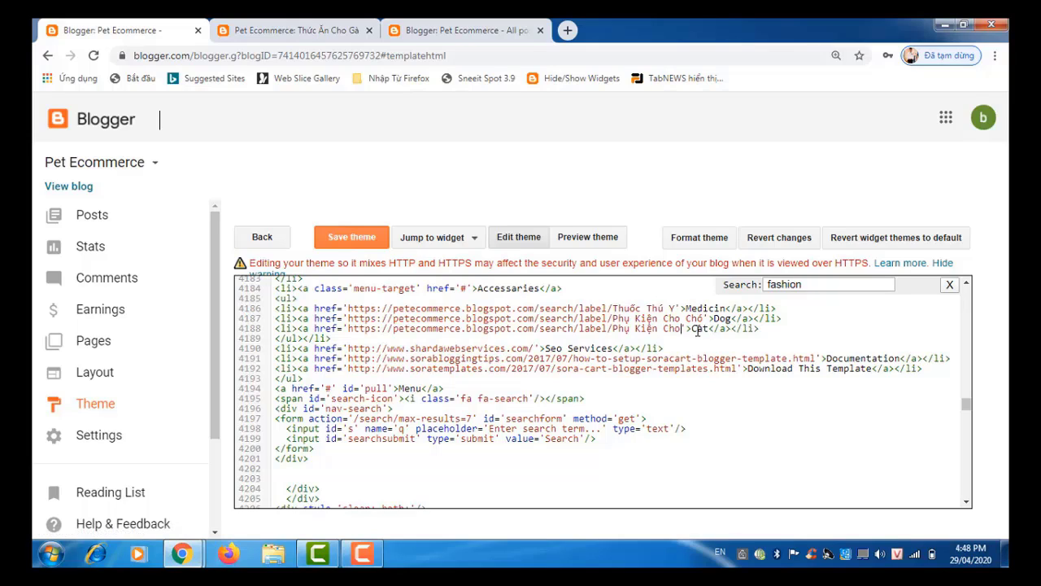
{"action": "type", "text": "èo"}
{"action": "left_click", "coordinate": [356, 243]}
{"action": "left_click", "coordinate": [309, 25]}
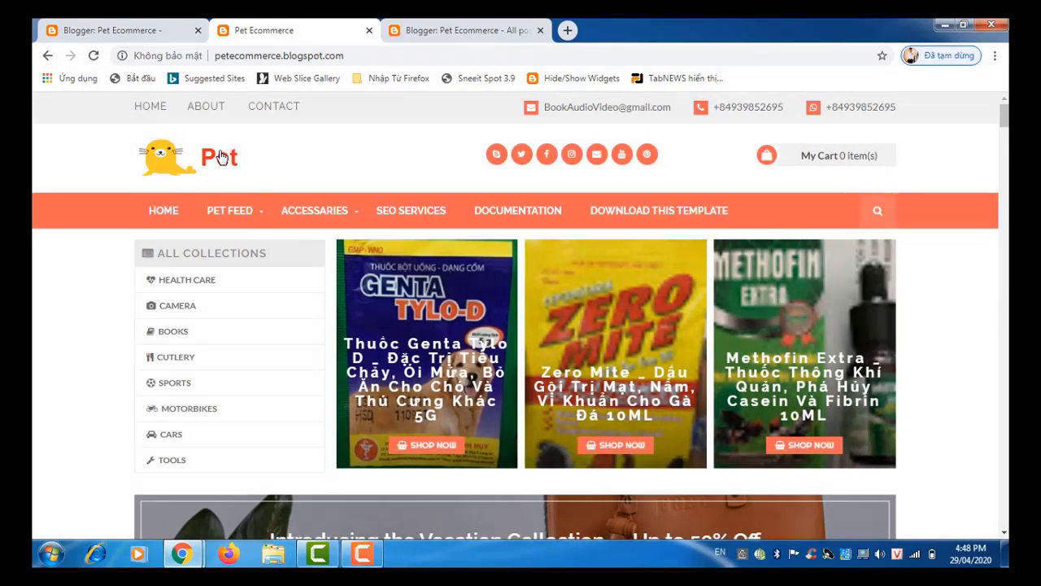
Step: Test the ACCESSARIES Medicin, Dog and Cat entries, ending on the Phụ Kiện Cho Mèo label page
{"action": "mouse_move", "coordinate": [315, 220]}
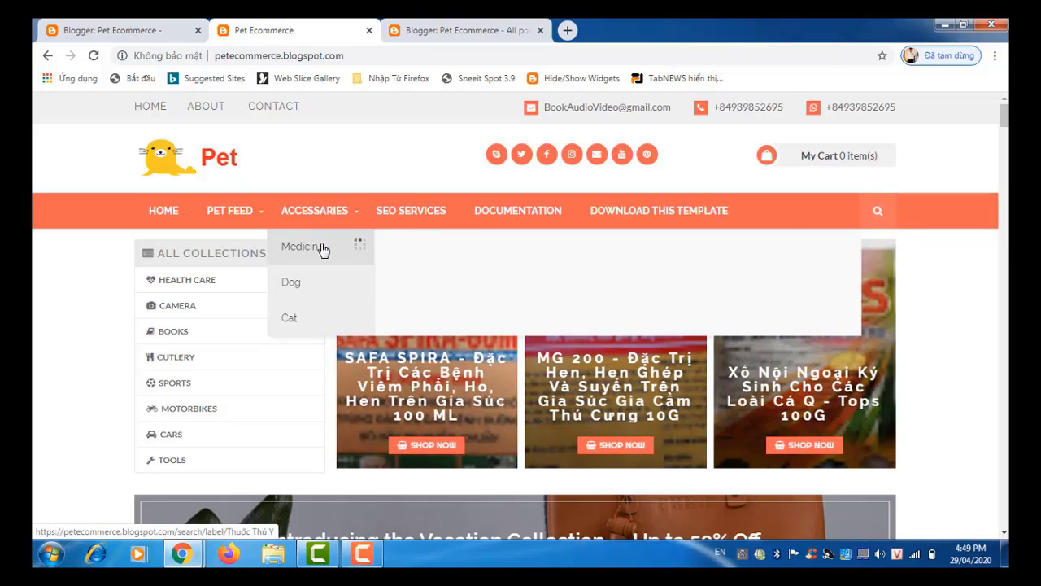
{"action": "left_click", "coordinate": [322, 249]}
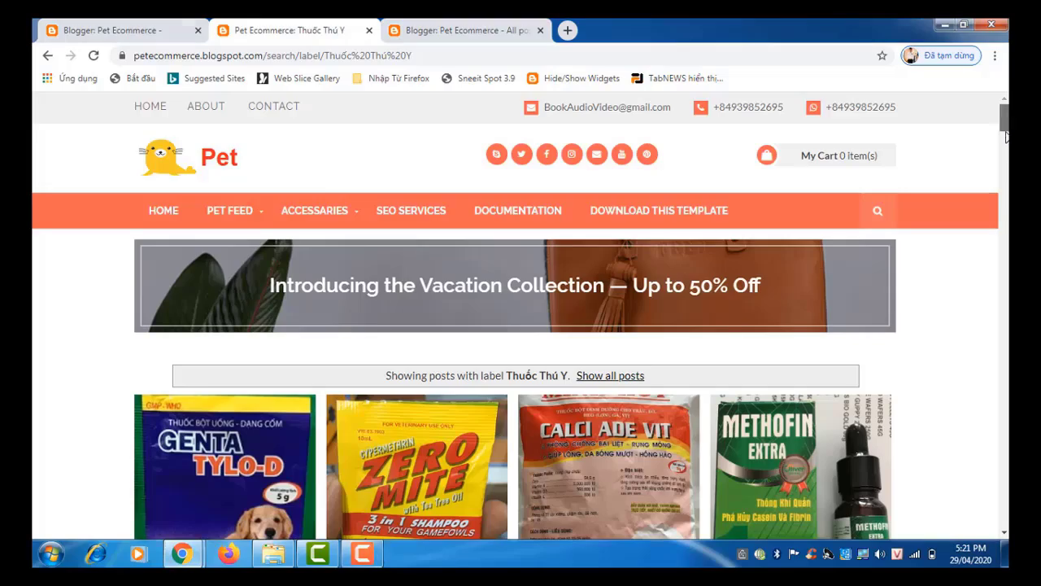
{"action": "scroll", "coordinate": [1007, 149], "scroll_direction": "down", "scroll_amount": 4}
{"action": "left_click_drag", "start_coordinate": [1007, 155], "coordinate": [1006, 121]}
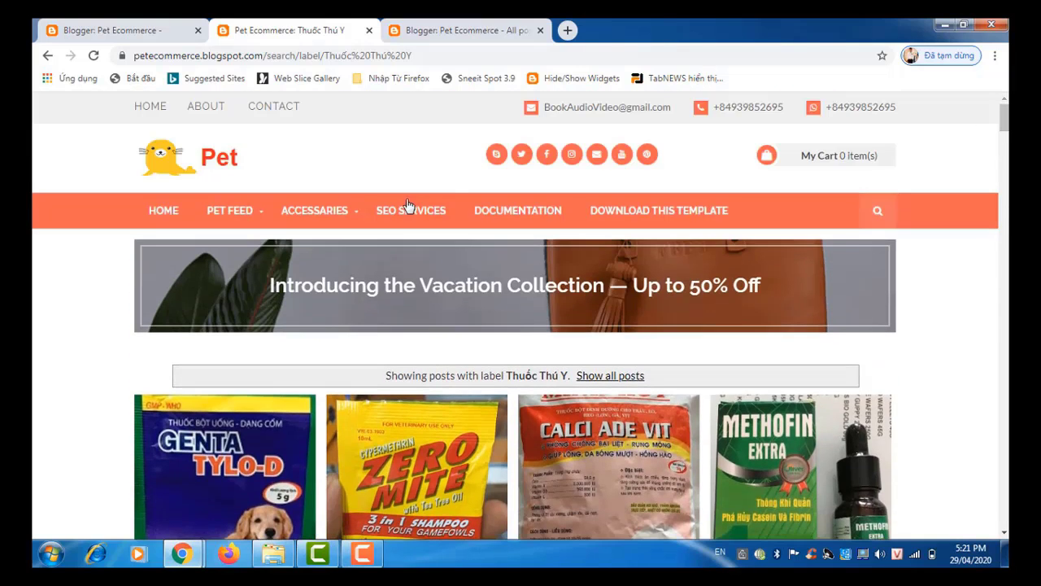
{"action": "mouse_move", "coordinate": [332, 213]}
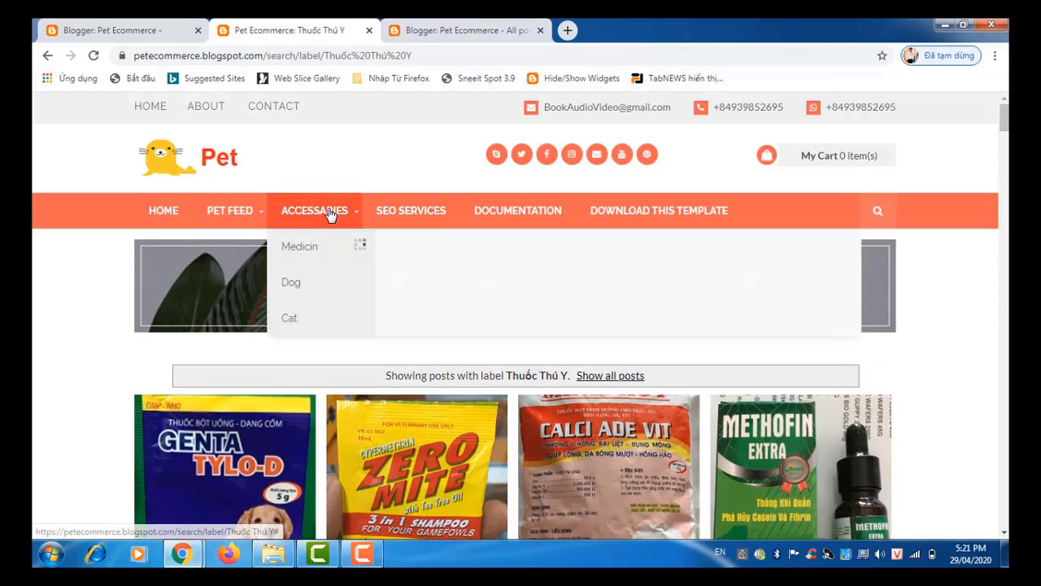
{"action": "left_click", "coordinate": [310, 285]}
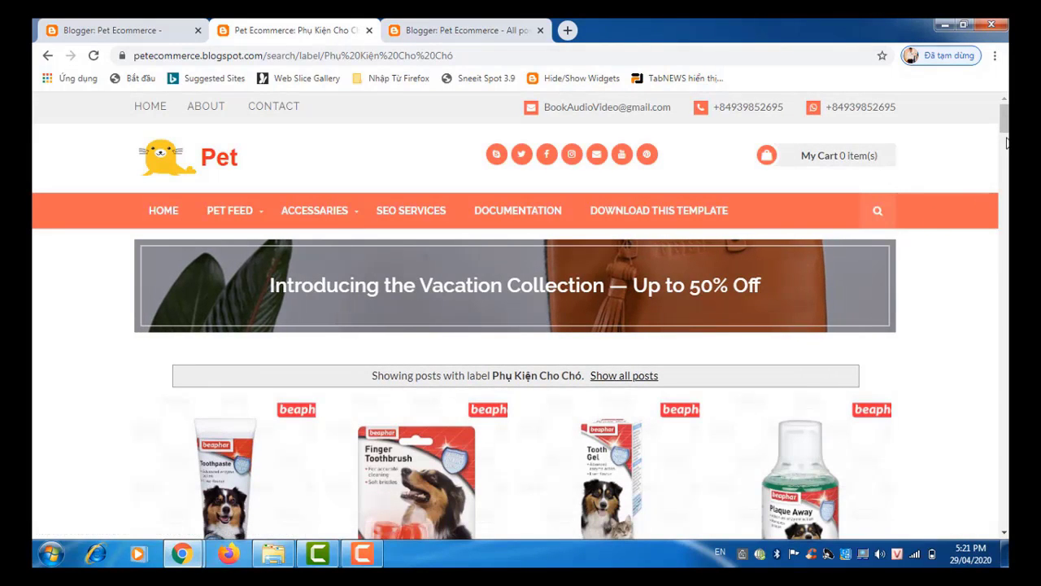
{"action": "left_click_drag", "start_coordinate": [1007, 134], "coordinate": [1007, 133]}
{"action": "mouse_move", "coordinate": [342, 225]}
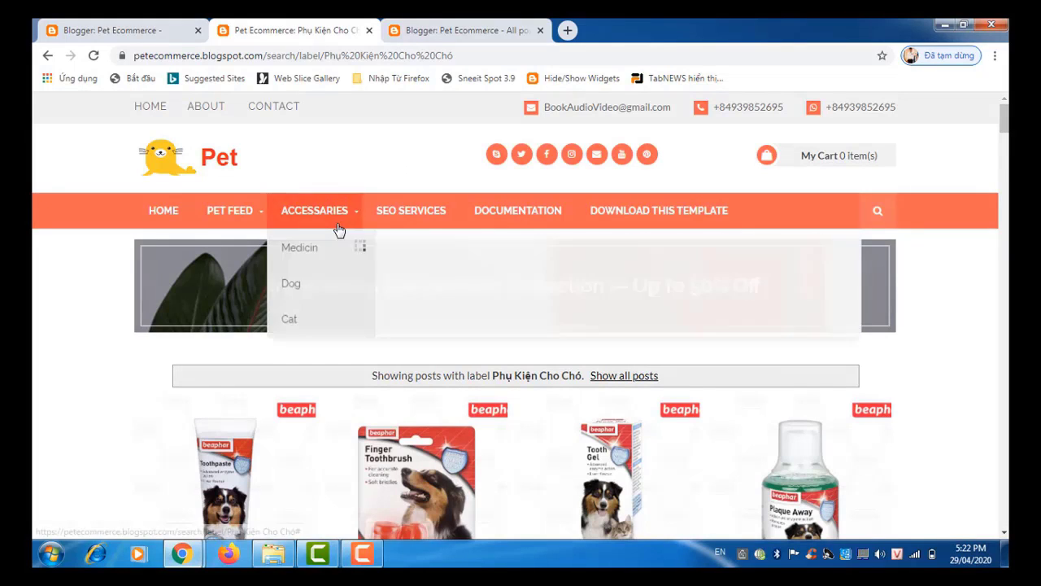
{"action": "left_click", "coordinate": [326, 318]}
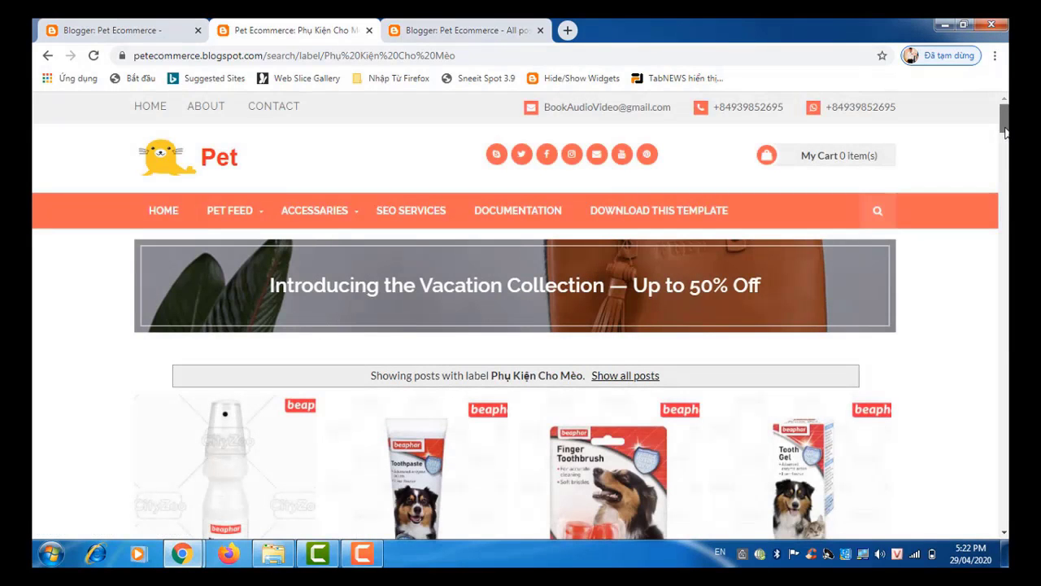
{"action": "left_click_drag", "start_coordinate": [1005, 124], "coordinate": [1006, 110]}
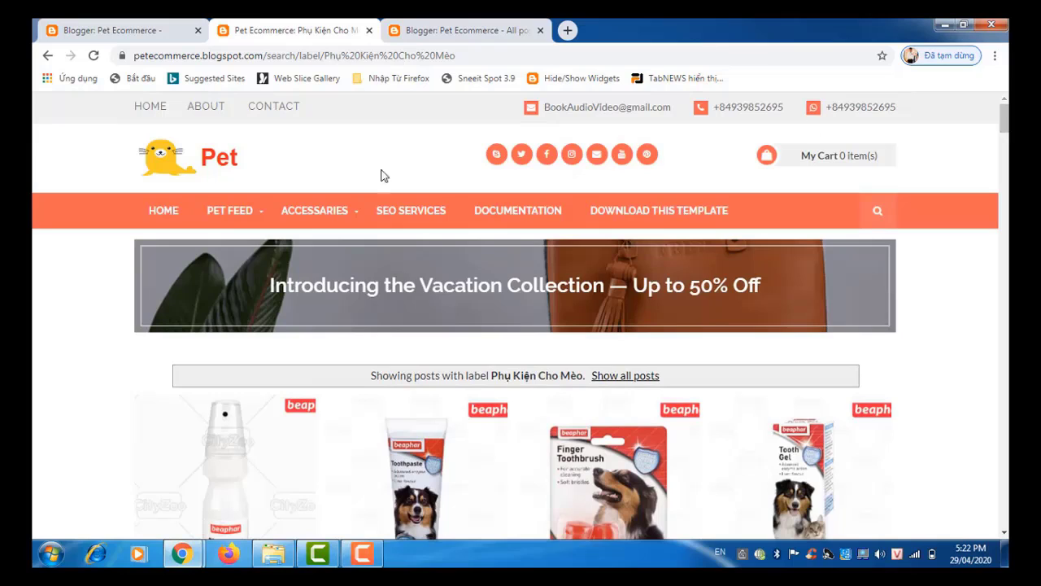
{"action": "mouse_move", "coordinate": [345, 214]}
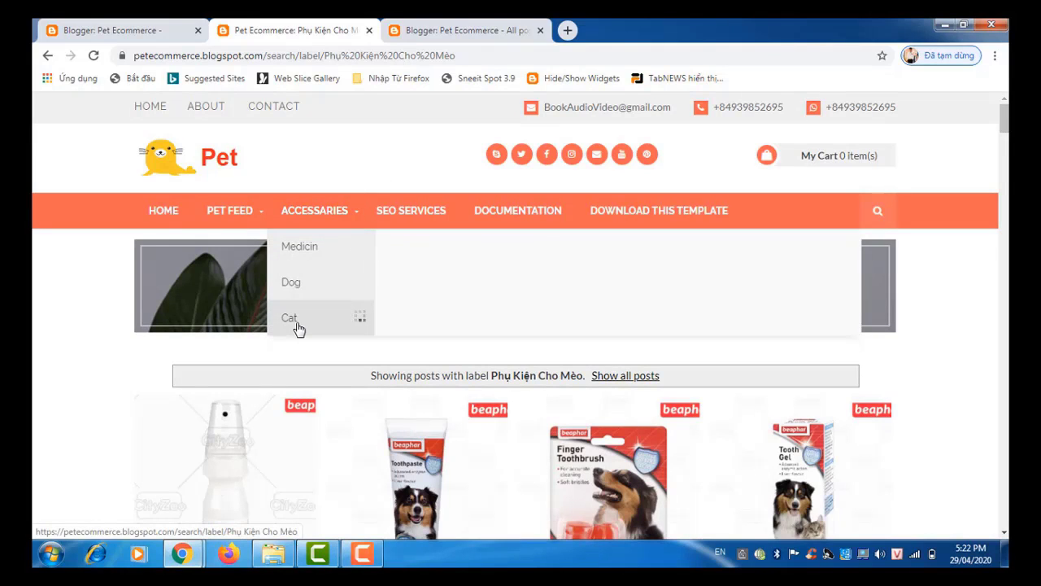
{"action": "left_click", "coordinate": [299, 329]}
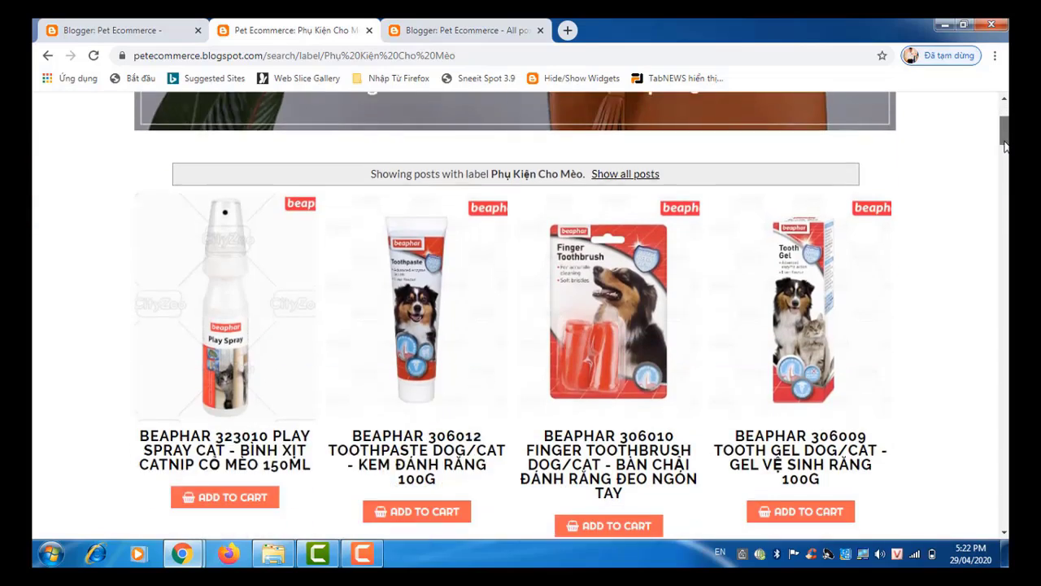
{"action": "scroll", "coordinate": [1006, 150], "scroll_direction": "down", "scroll_amount": 3}
{"action": "scroll", "coordinate": [1006, 150], "scroll_direction": "down", "scroll_amount": 4}
{"action": "scroll", "coordinate": [1006, 150], "scroll_direction": "up", "scroll_amount": 6}
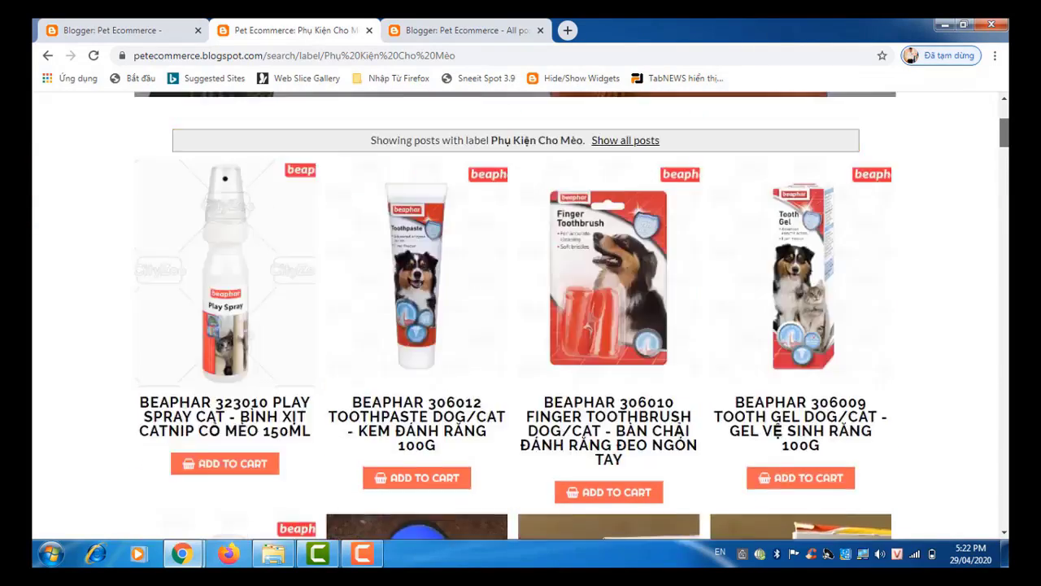
{"action": "scroll", "coordinate": [1007, 151], "scroll_direction": "down", "scroll_amount": 3}
{"action": "scroll", "coordinate": [1007, 153], "scroll_direction": "down", "scroll_amount": 2}
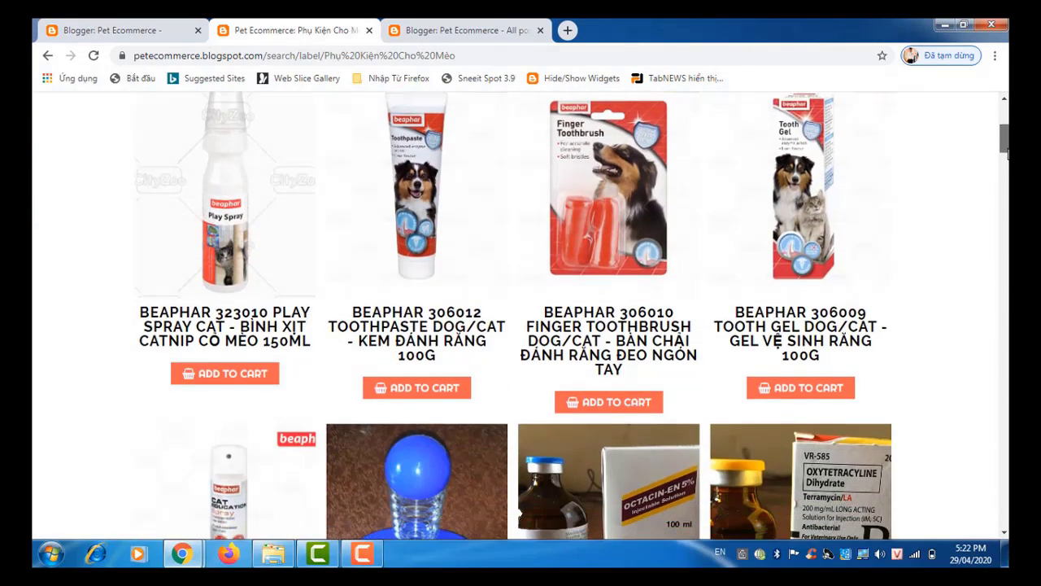
{"action": "scroll", "coordinate": [1006, 153], "scroll_direction": "up", "scroll_amount": 1}
{"action": "scroll", "coordinate": [1007, 152], "scroll_direction": "down", "scroll_amount": 3}
{"action": "scroll", "coordinate": [1006, 153], "scroll_direction": "down", "scroll_amount": 4}
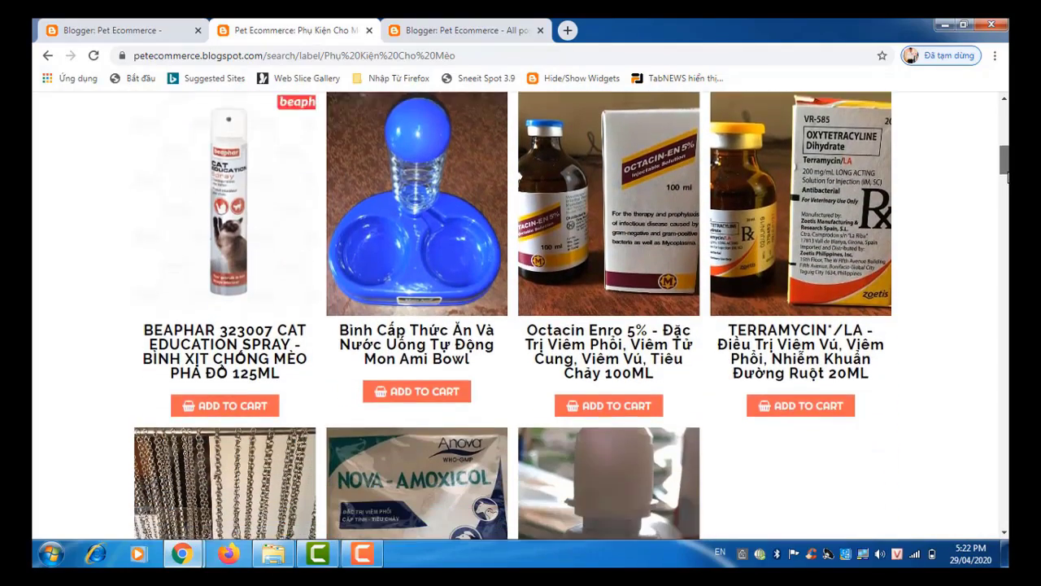
{"action": "scroll", "coordinate": [1007, 190], "scroll_direction": "down", "scroll_amount": 2}
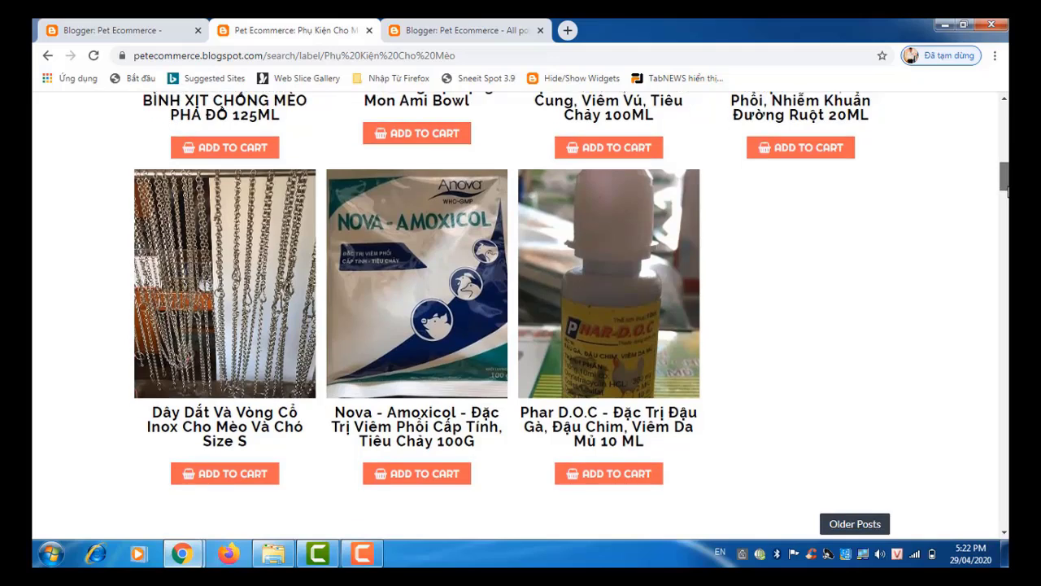
{"action": "scroll", "coordinate": [1007, 189], "scroll_direction": "up", "scroll_amount": 2}
{"action": "scroll", "coordinate": [1007, 189], "scroll_direction": "up", "scroll_amount": 6}
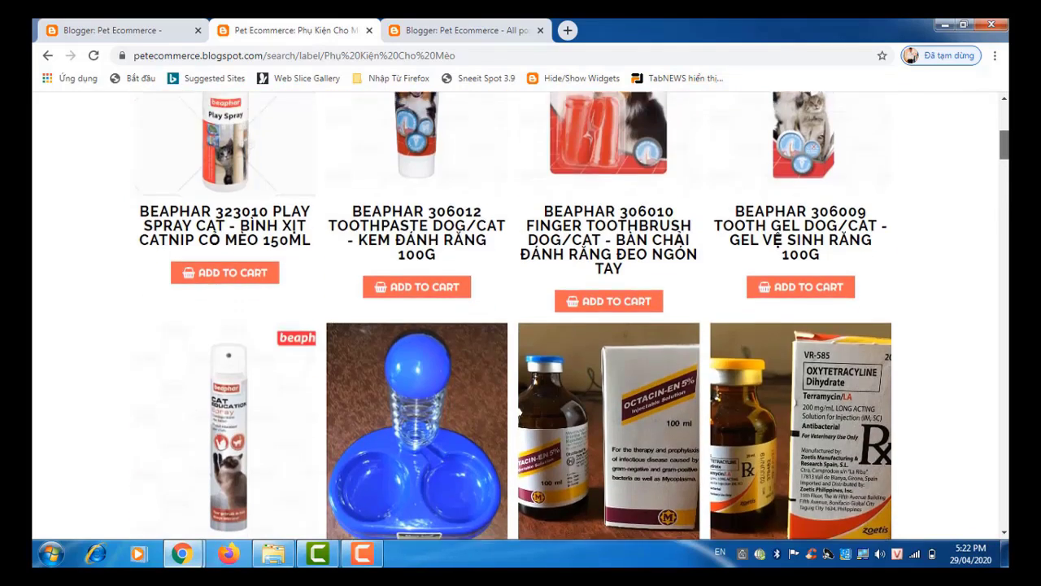
{"action": "scroll", "coordinate": [1007, 190], "scroll_direction": "down", "scroll_amount": 3}
{"action": "scroll", "coordinate": [1007, 190], "scroll_direction": "down", "scroll_amount": 6}
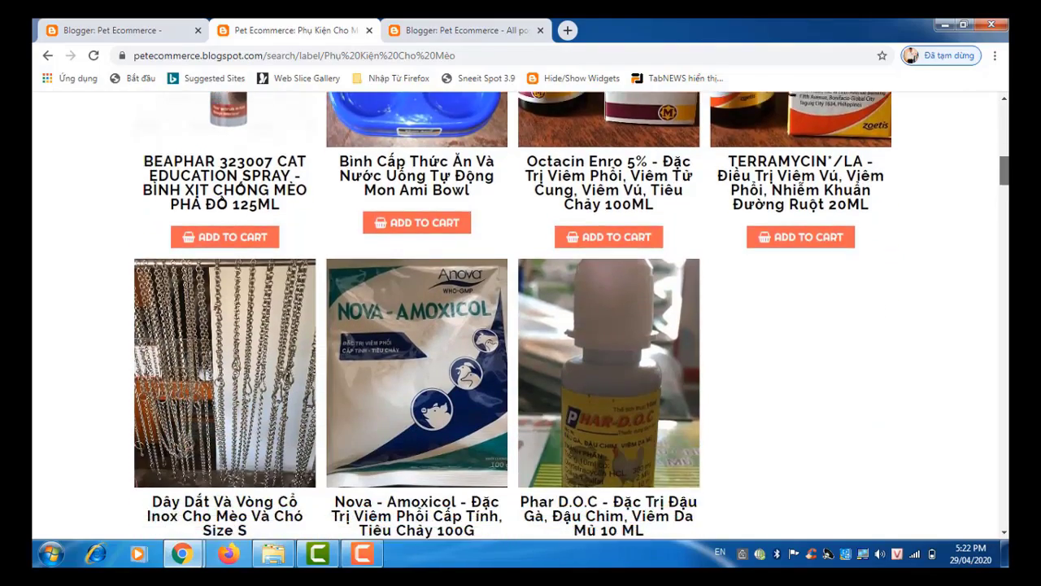
{"action": "scroll", "coordinate": [1007, 190], "scroll_direction": "up", "scroll_amount": 15}
{"action": "scroll", "coordinate": [1007, 126], "scroll_direction": "up", "scroll_amount": 2}
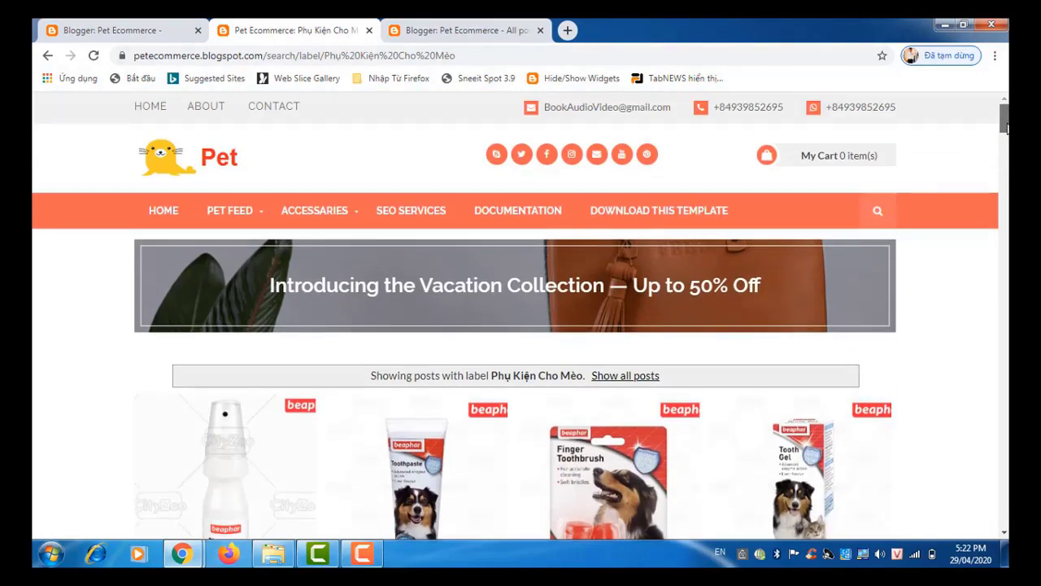
{"action": "scroll", "coordinate": [1007, 126], "scroll_direction": "down", "scroll_amount": 8}
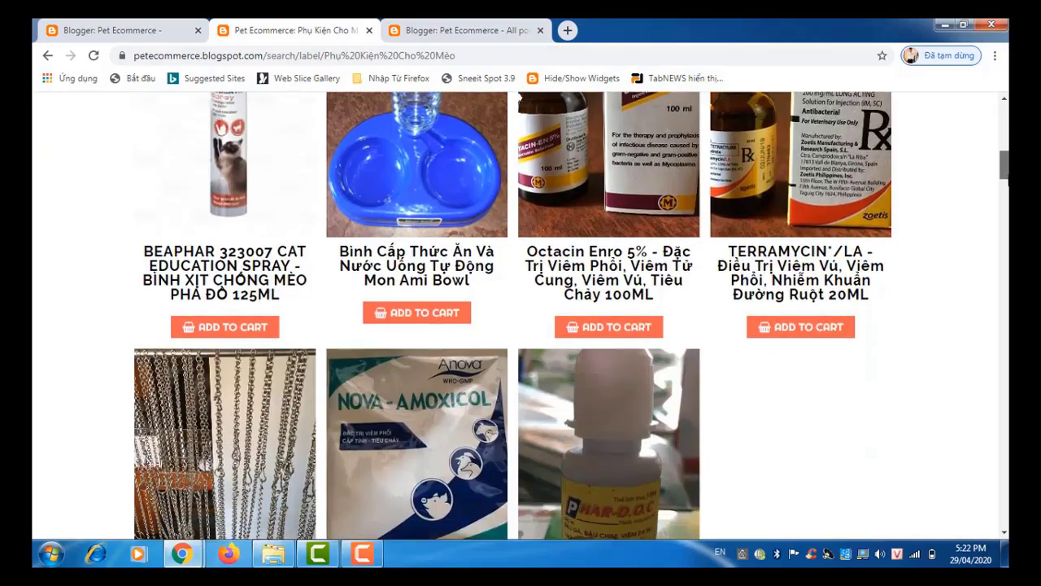
{"action": "scroll", "coordinate": [520, 317], "scroll_direction": "down", "scroll_amount": 5}
{"action": "scroll", "coordinate": [520, 317], "scroll_direction": "up", "scroll_amount": 15}
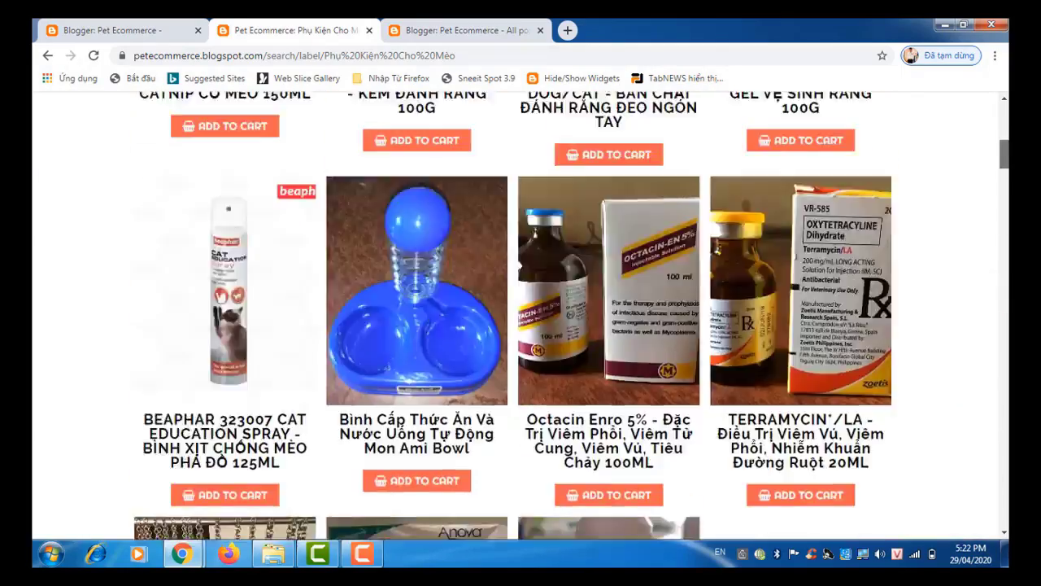
{"action": "scroll", "coordinate": [1007, 122], "scroll_direction": "up", "scroll_amount": 1}
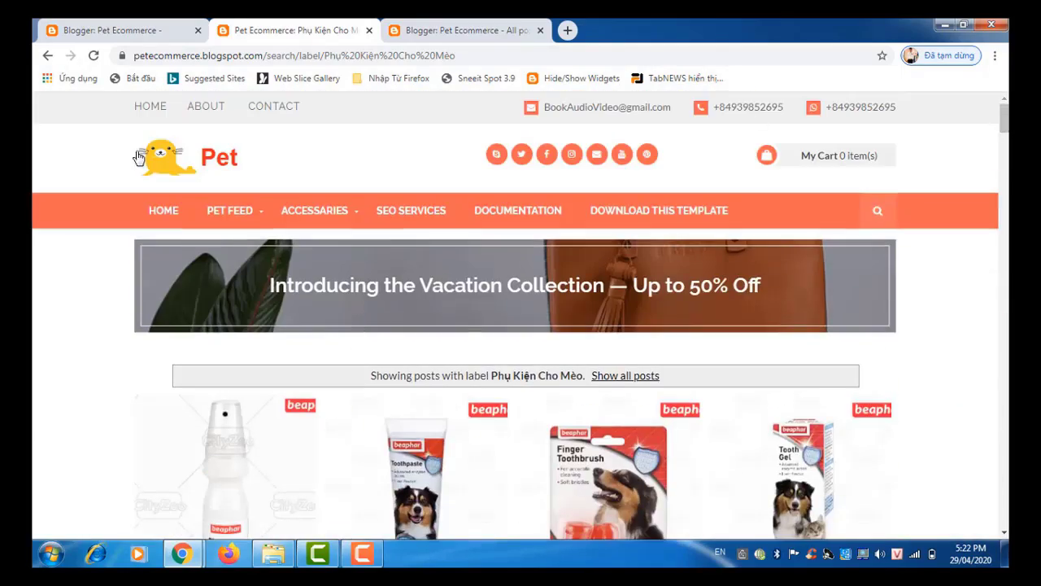
Step: Return from the Phụ Kiện Cho Mèo page to the Pet Ecommerce home page via the logo
{"action": "left_click", "coordinate": [228, 159]}
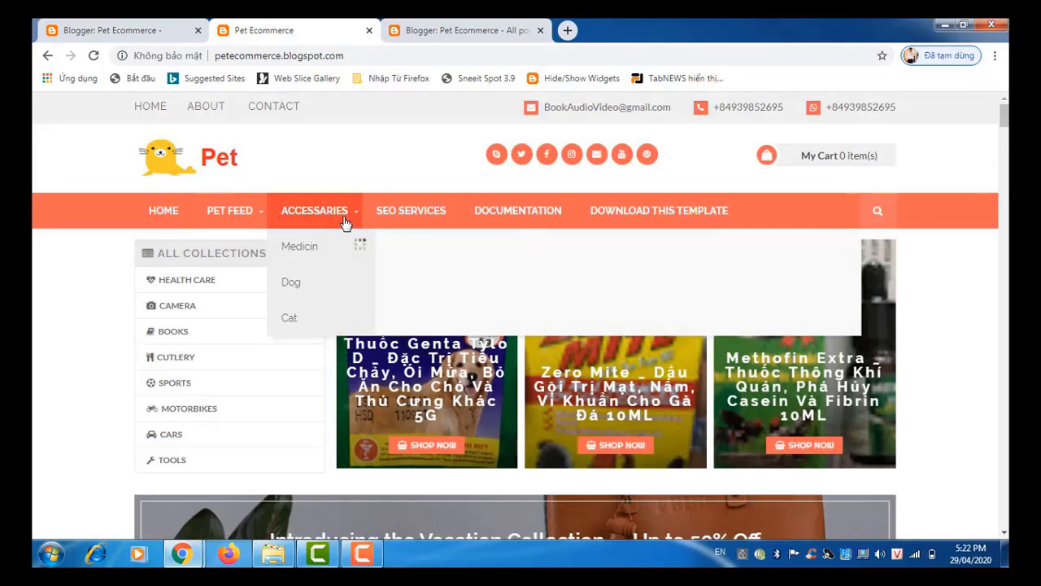
{"action": "mouse_move", "coordinate": [303, 226]}
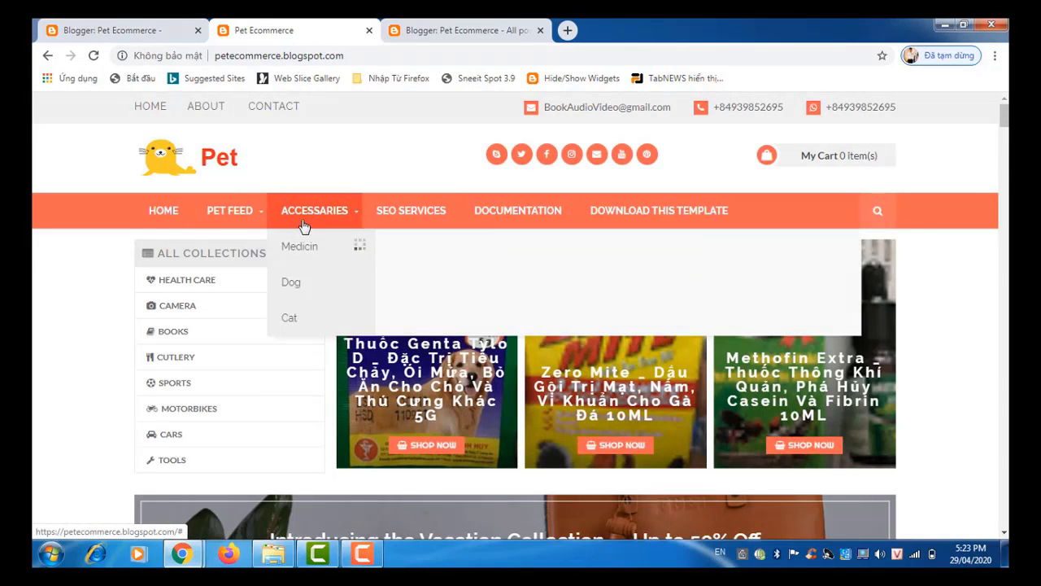
{"action": "mouse_move", "coordinate": [236, 218]}
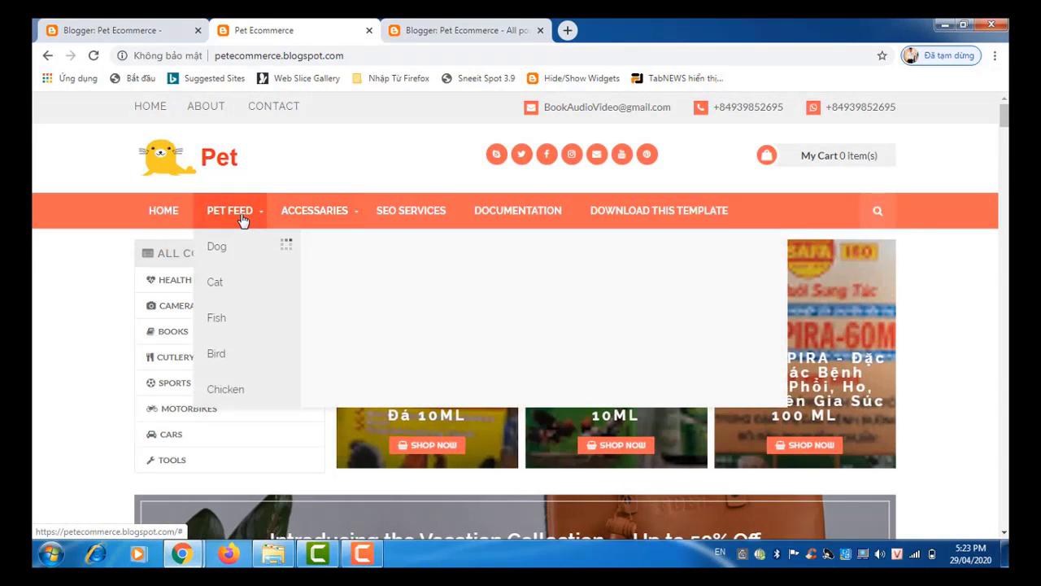
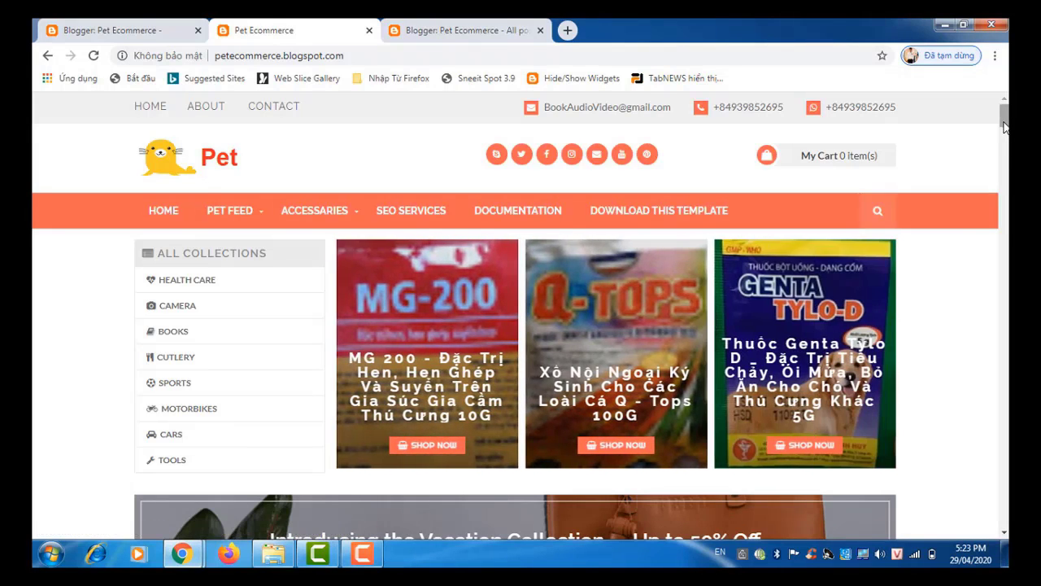
Step: Leave the Pet Ecommerce storefront for the Blogger All posts list of 1082 posts
{"action": "left_click_drag", "start_coordinate": [1004, 125], "coordinate": [1005, 132]}
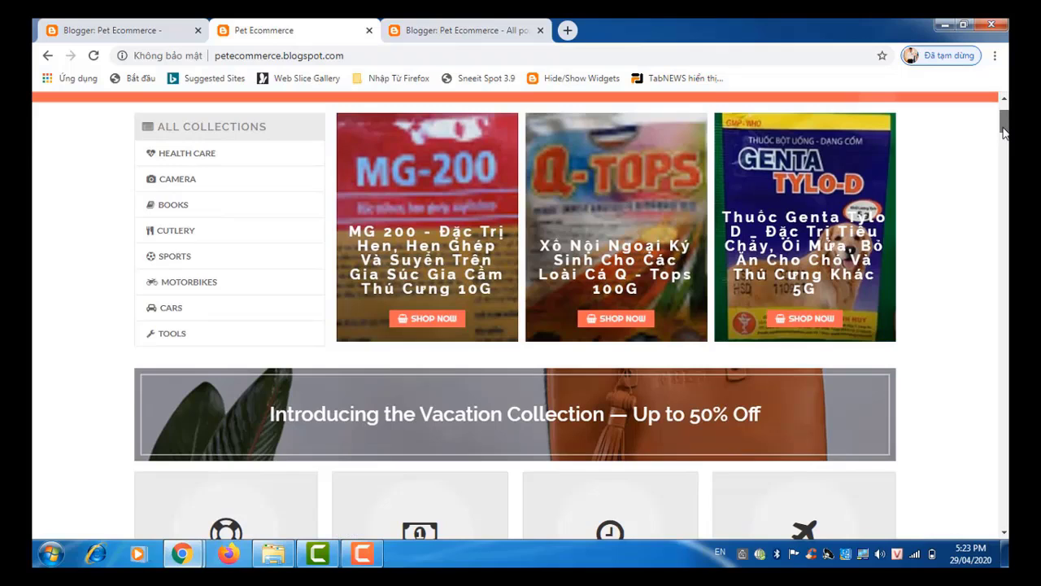
{"action": "scroll", "coordinate": [1005, 132], "scroll_direction": "up", "scroll_amount": 1}
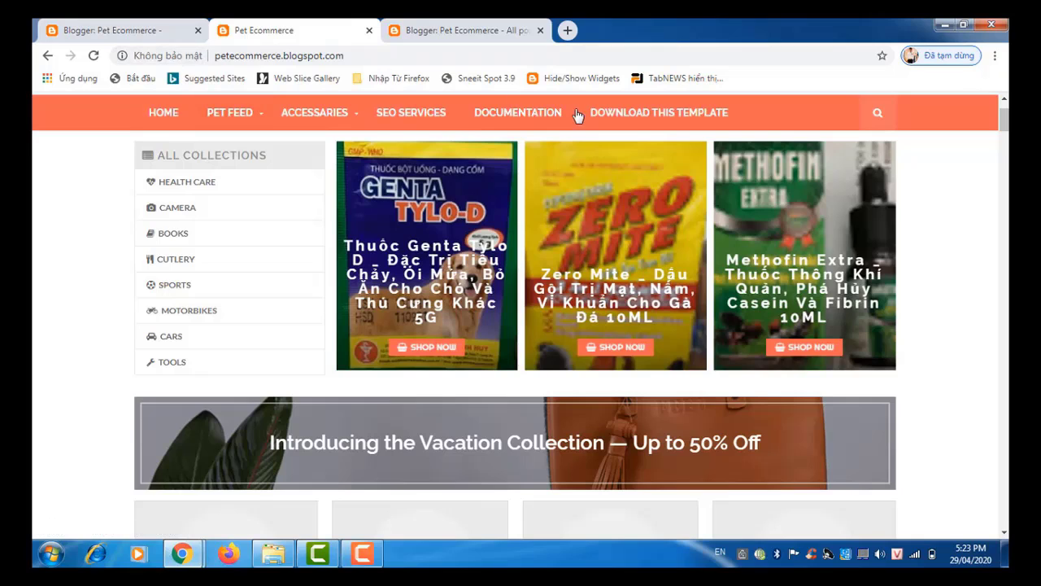
{"action": "left_click", "coordinate": [465, 25]}
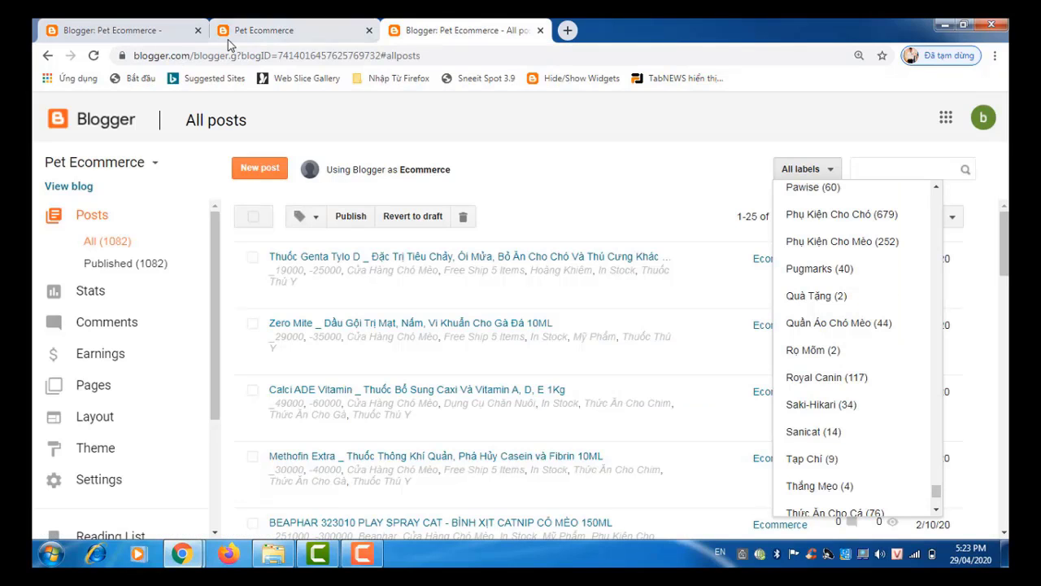
Step: Open the All Collections gadget's link-list settings from the blog's Layout page
{"action": "left_click", "coordinate": [145, 31]}
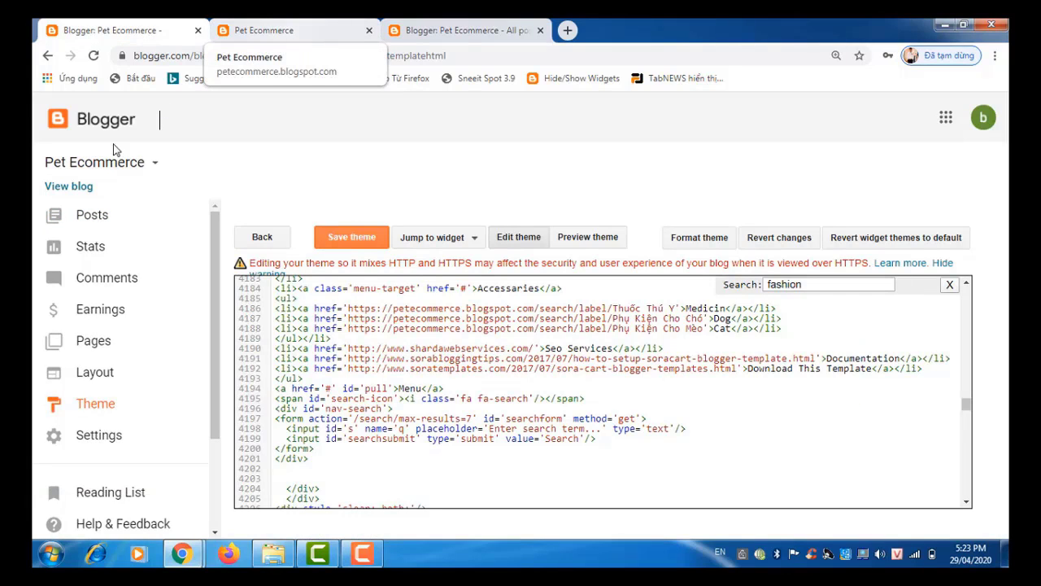
{"action": "left_click", "coordinate": [89, 372]}
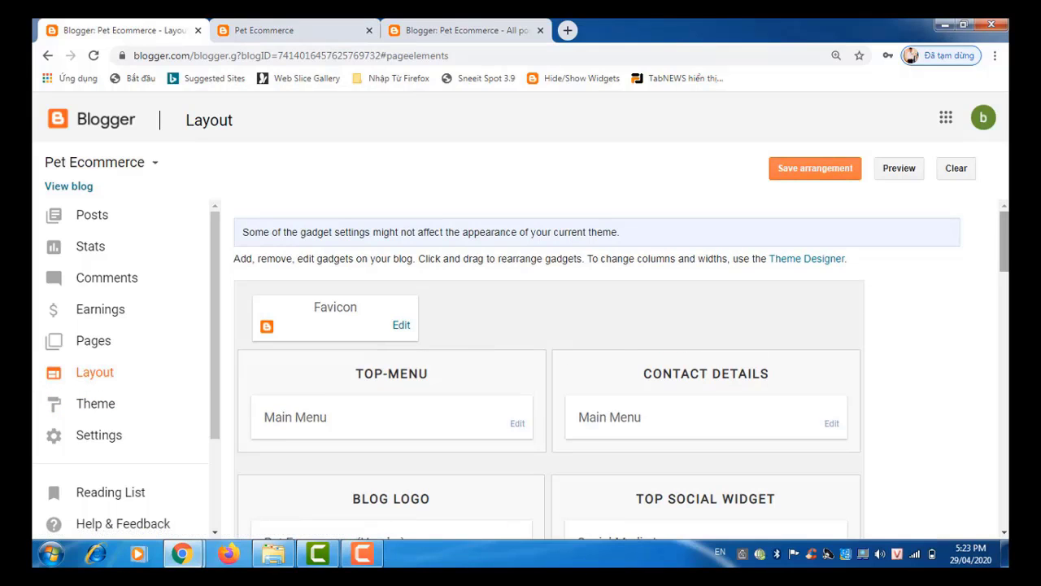
{"action": "left_click_drag", "start_coordinate": [1003, 257], "coordinate": [1004, 318]}
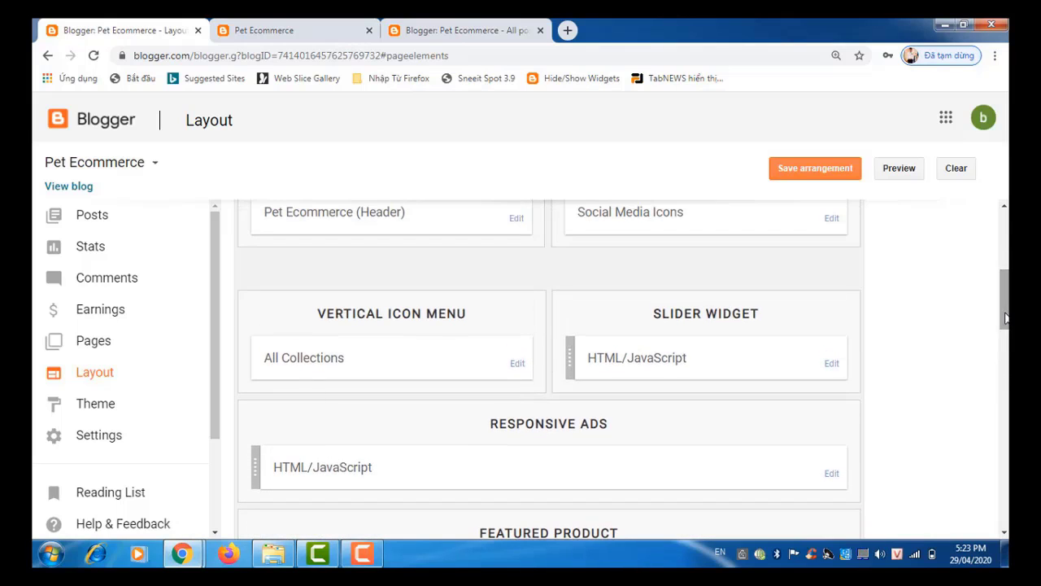
{"action": "left_click", "coordinate": [517, 363]}
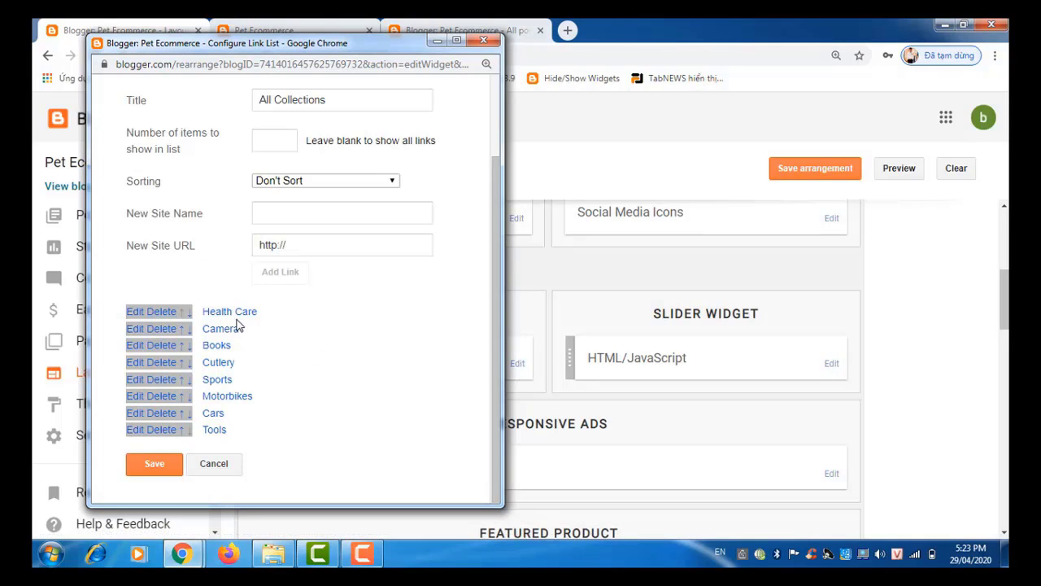
Step: Replace the Health Care link's name with 'Dog Feed', keeping the heartbeat icon code before it
{"action": "left_click", "coordinate": [345, 248]}
{"action": "left_click", "coordinate": [134, 316]}
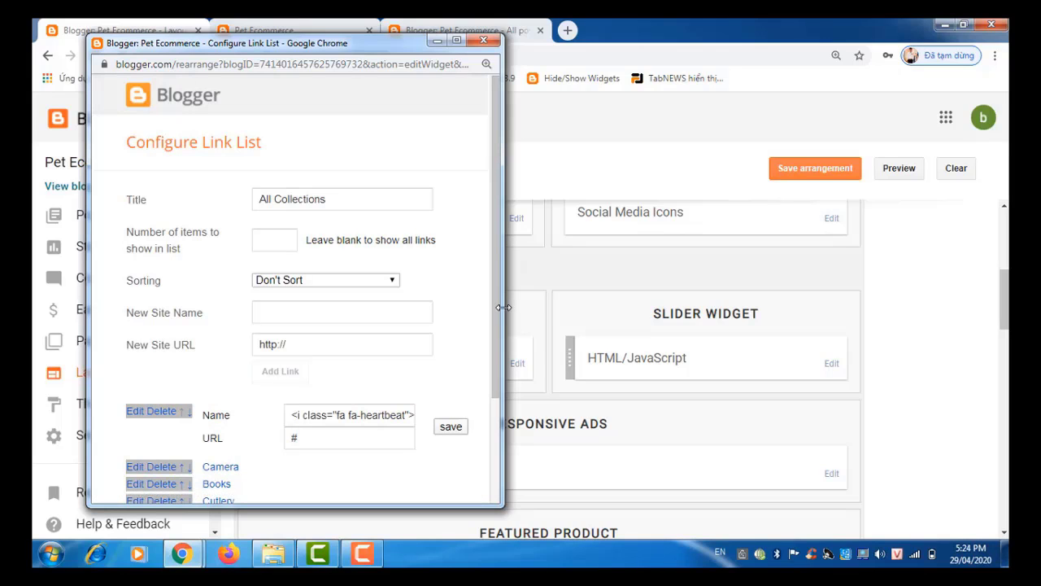
{"action": "left_click_drag", "start_coordinate": [498, 309], "coordinate": [496, 417]}
{"action": "left_click", "coordinate": [345, 280]}
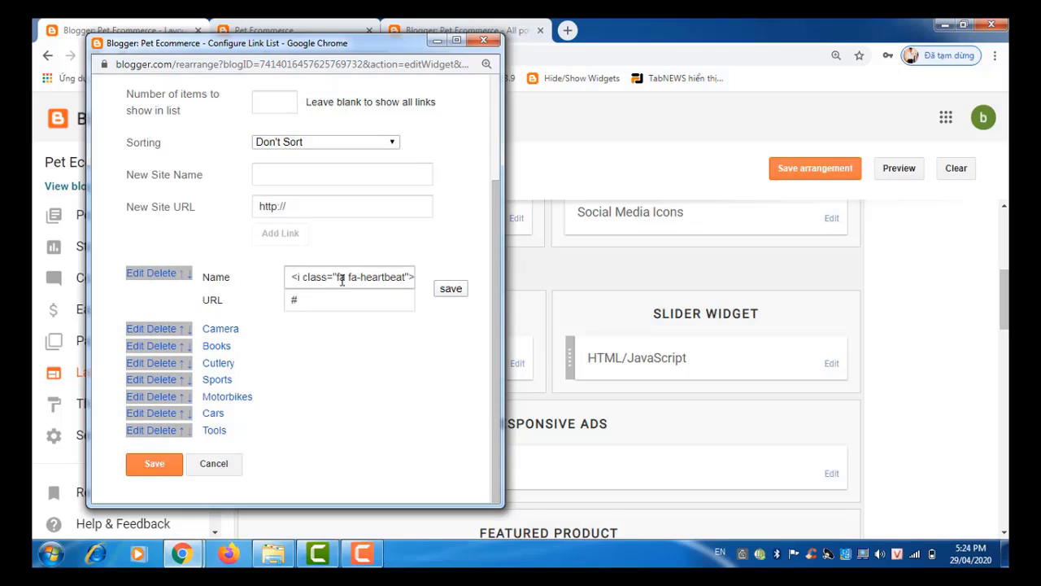
{"action": "left_click", "coordinate": [341, 280]}
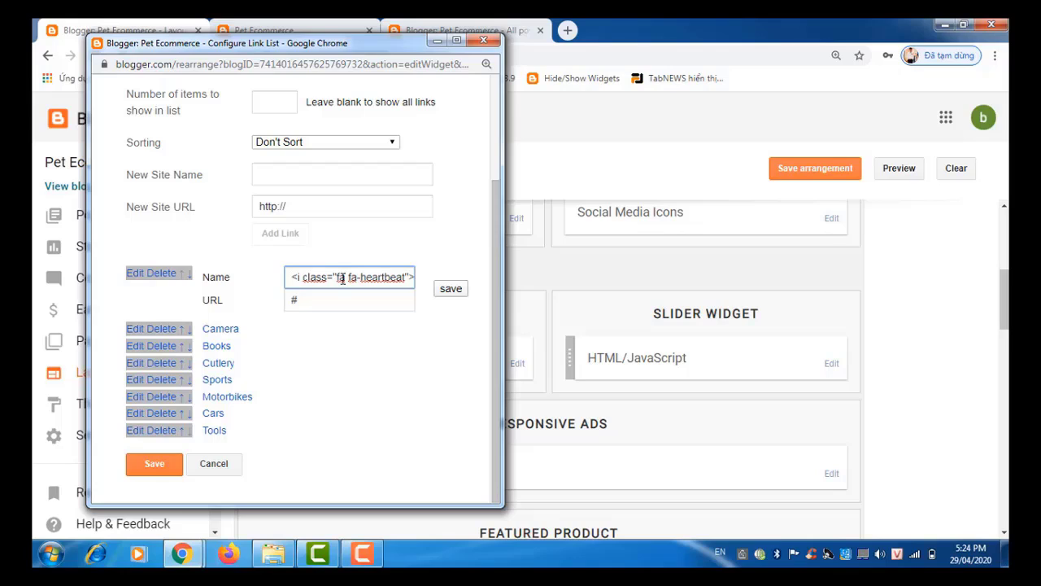
{"action": "key", "text": "Right"}
{"action": "key", "text": "Right"}
{"action": "key", "text": "Right"}
{"action": "key", "text": "Right"}
{"action": "key", "text": "Right"}
{"action": "key", "text": "Right"}
{"action": "key", "text": "Right"}
{"action": "key", "text": "Right"}
{"action": "key", "text": "Right"}
{"action": "key", "text": "Right"}
{"action": "key", "text": "Right"}
{"action": "key", "text": "Right"}
{"action": "key", "text": "Right"}
{"action": "key", "text": "Right"}
{"action": "key", "text": "Right"}
{"action": "key", "text": "Right"}
{"action": "key", "text": "Right"}
{"action": "key", "text": "Right"}
{"action": "key", "text": "Right"}
{"action": "key", "text": "Right"}
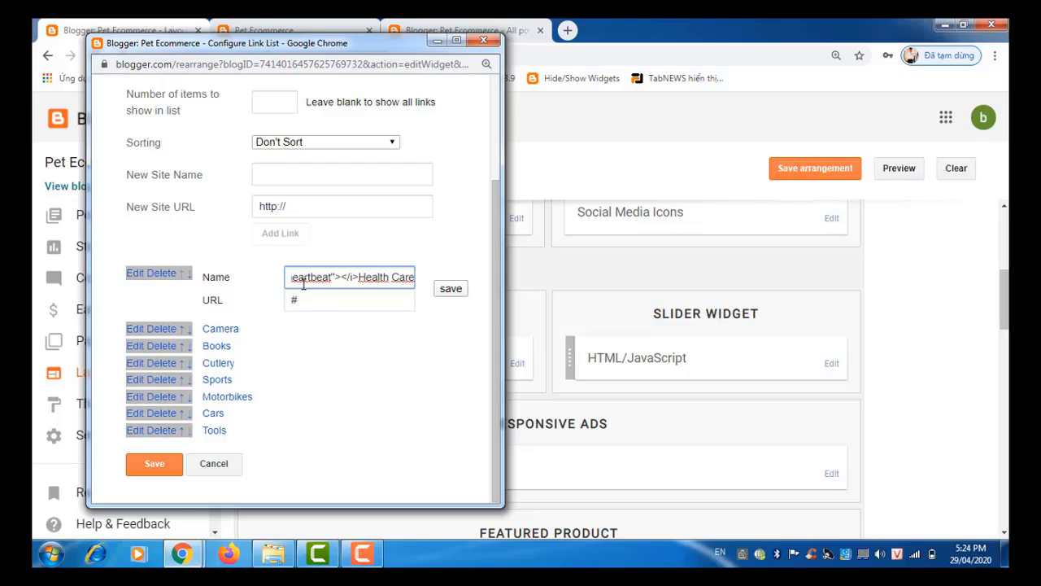
{"action": "key", "text": "Left"}
{"action": "key", "text": "Left"}
{"action": "key", "text": "Left"}
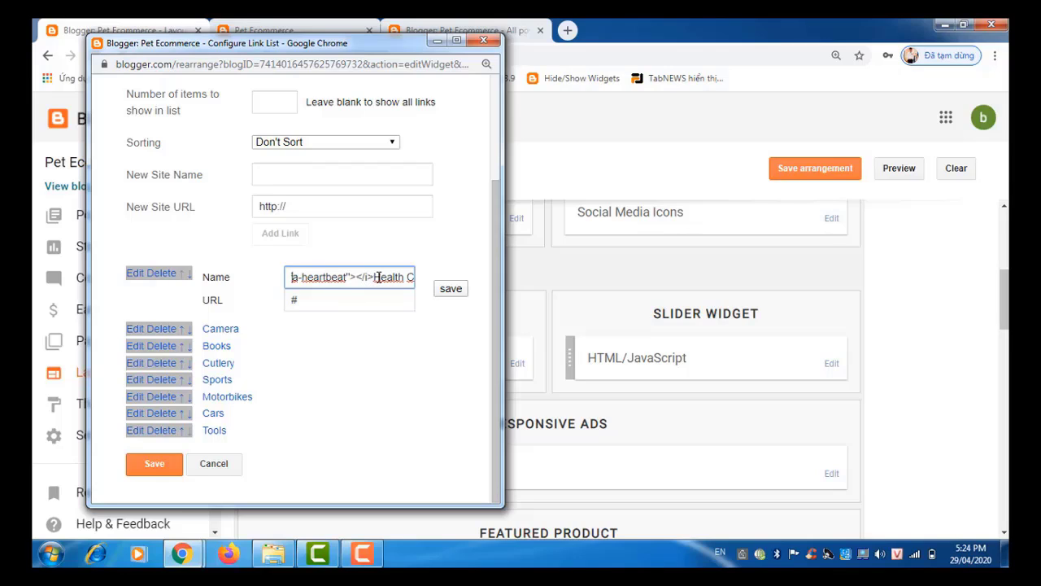
{"action": "left_click_drag", "start_coordinate": [375, 278], "coordinate": [429, 293]}
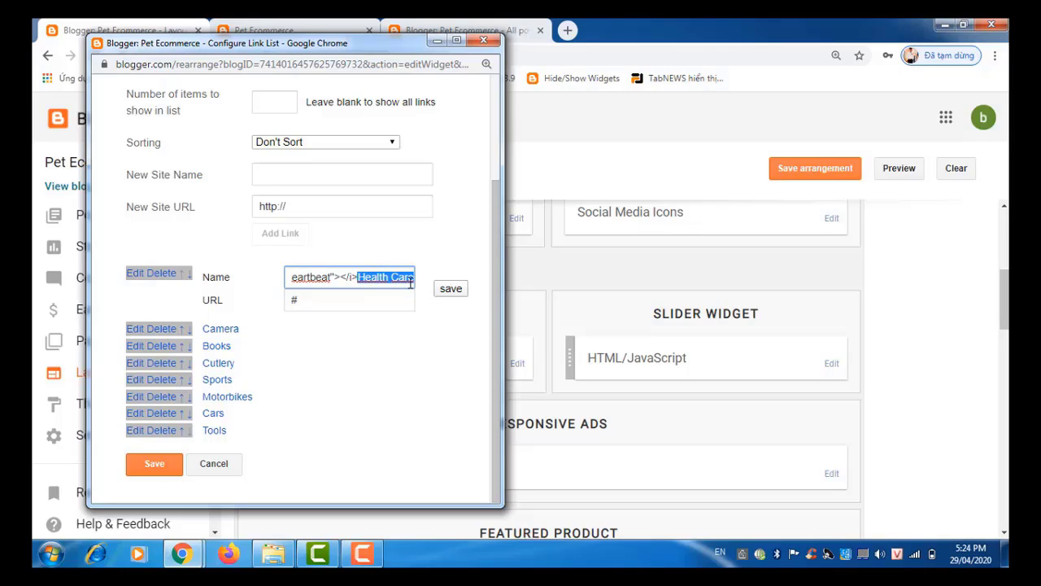
{"action": "type", "text": "B"}
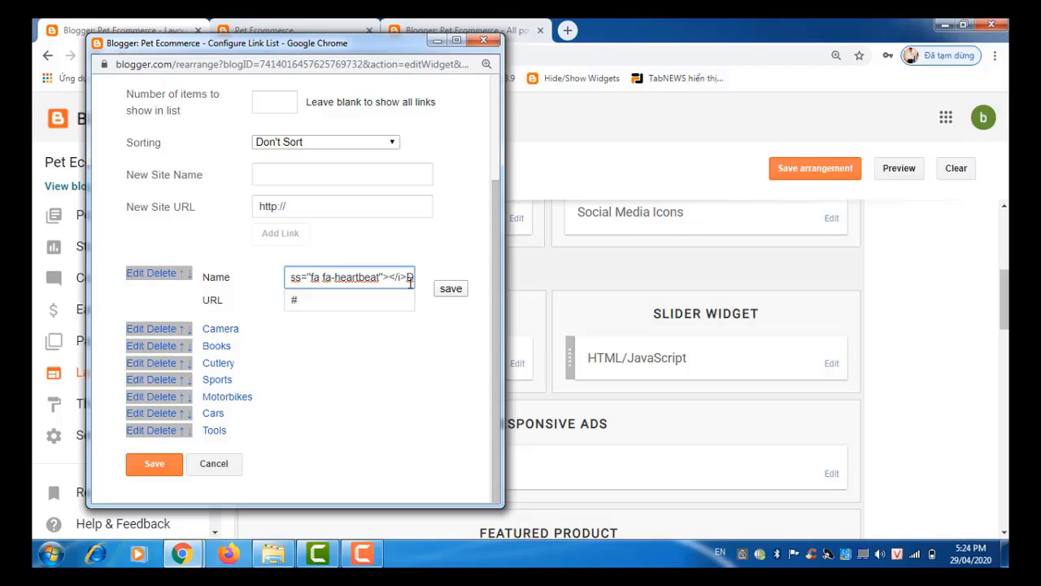
{"action": "type", "text": "og Fe"}
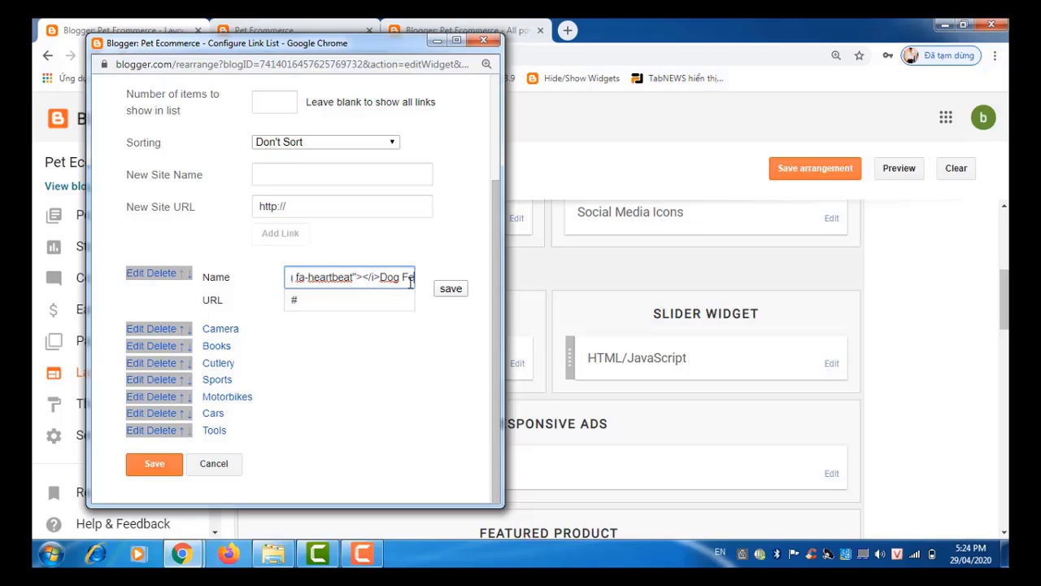
{"action": "type", "text": "ed"}
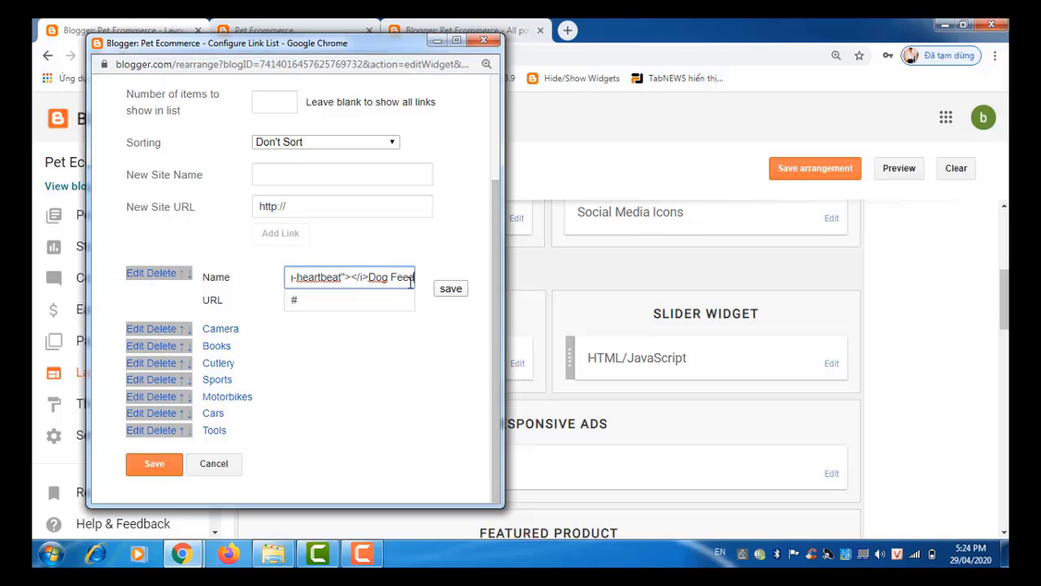
{"action": "left_click", "coordinate": [431, 27]}
Step: Copy the web address of the storefront's PET FEED > Dog label page
{"action": "left_click", "coordinate": [287, 27]}
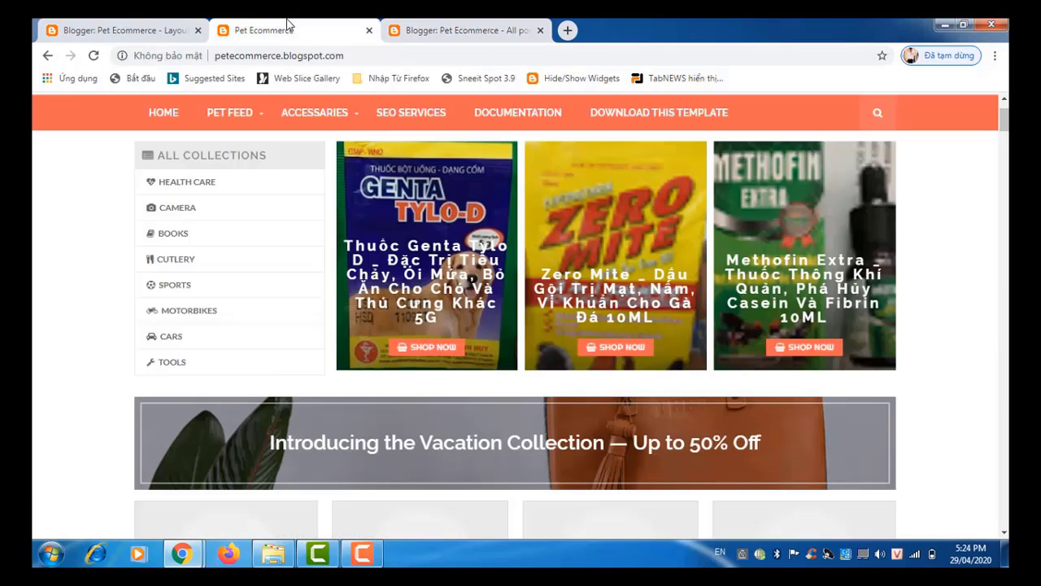
{"action": "mouse_move", "coordinate": [235, 122]}
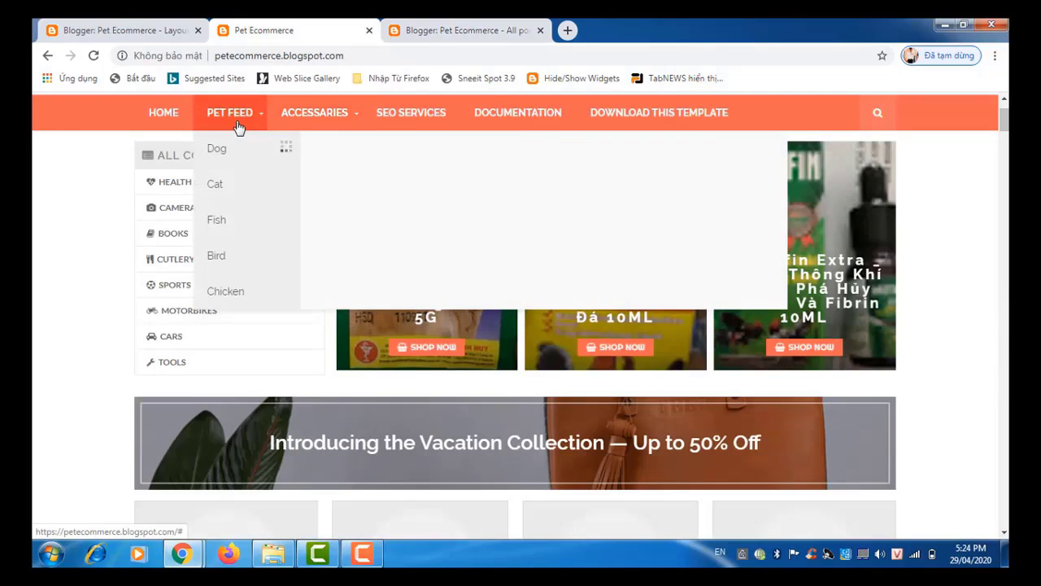
{"action": "left_click", "coordinate": [231, 155]}
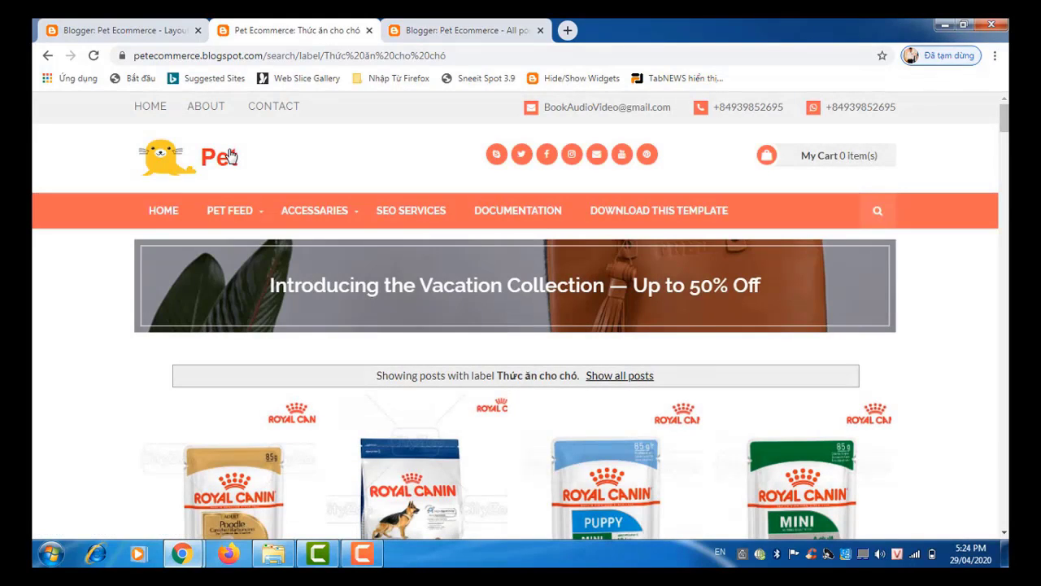
{"action": "left_click", "coordinate": [308, 55]}
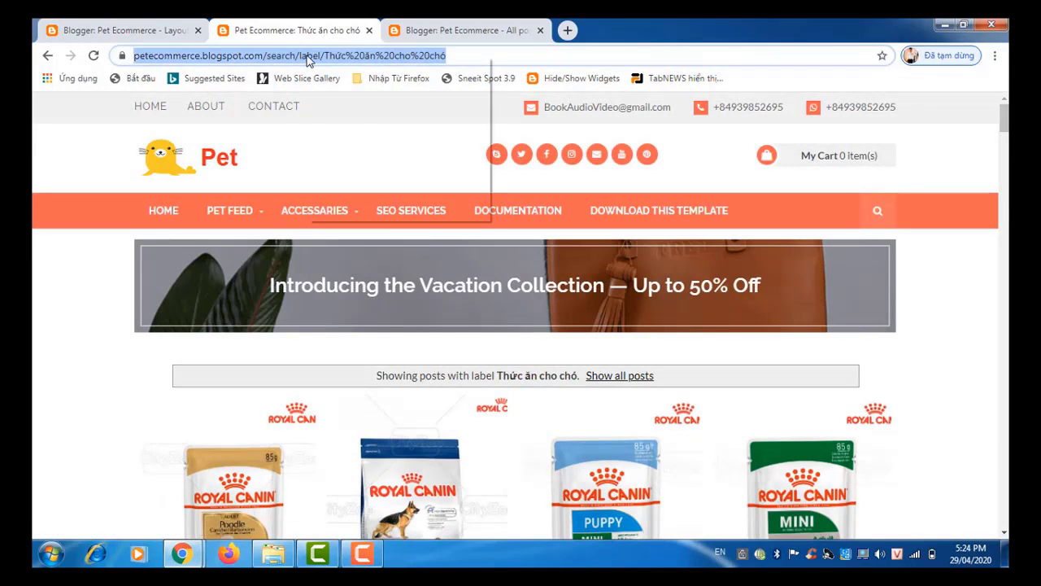
{"action": "right_click", "coordinate": [308, 56]}
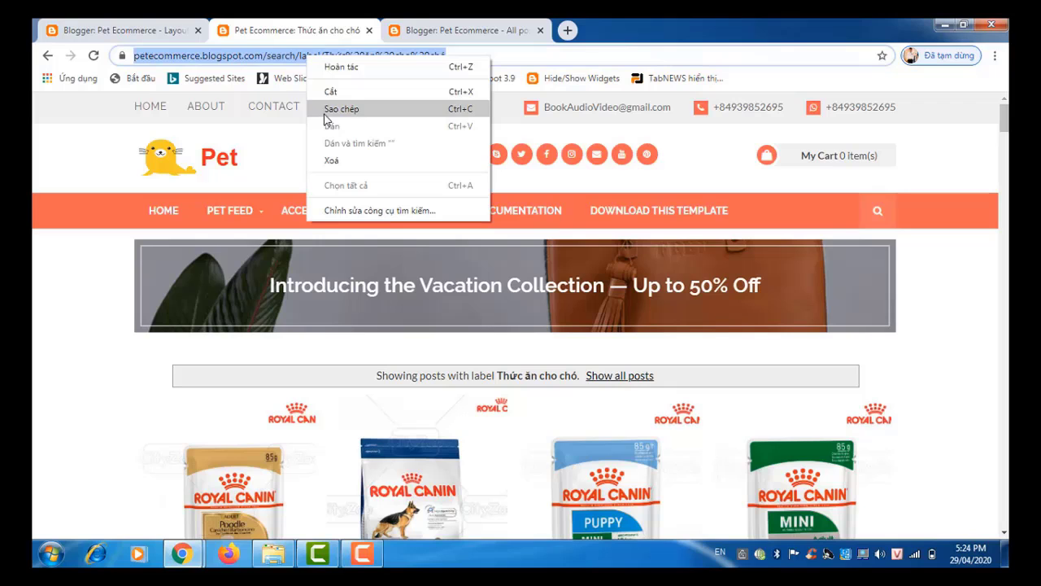
{"action": "left_click", "coordinate": [324, 115]}
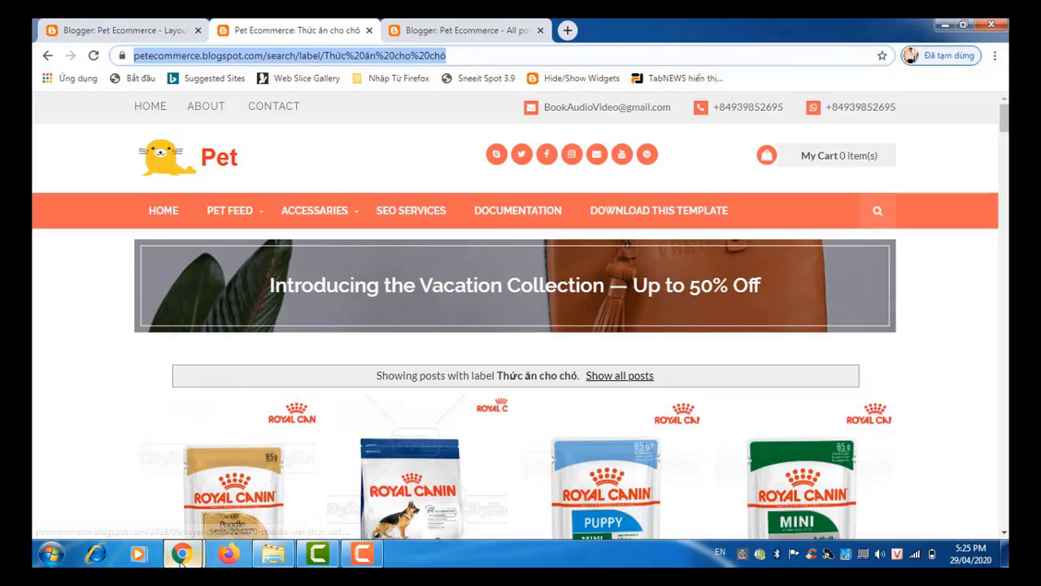
Step: Paste the Dog label address over '#' as the Dog Feed link's URL and save the gadget
{"action": "mouse_move", "coordinate": [180, 560]}
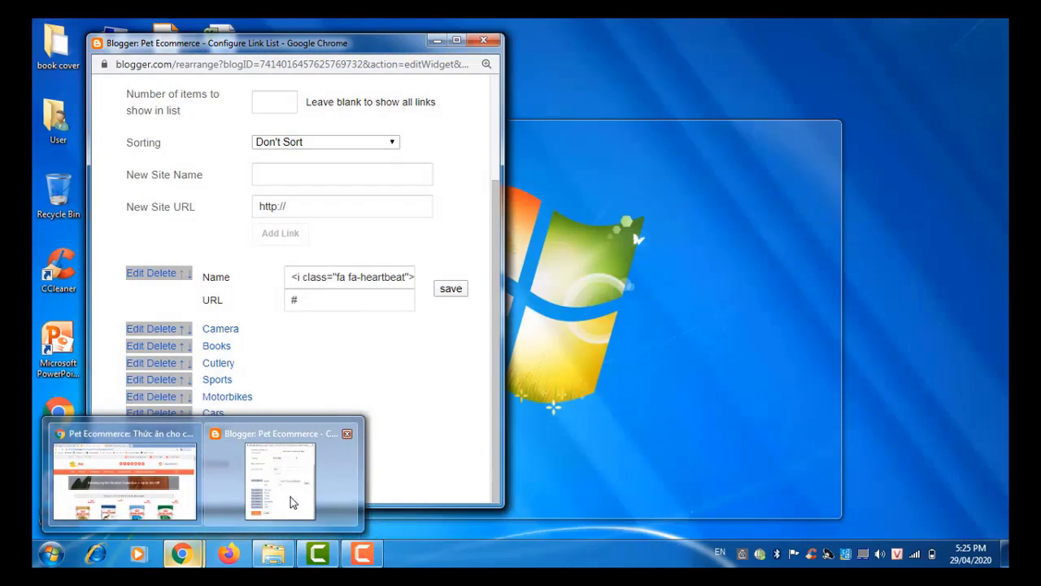
{"action": "left_click", "coordinate": [291, 496]}
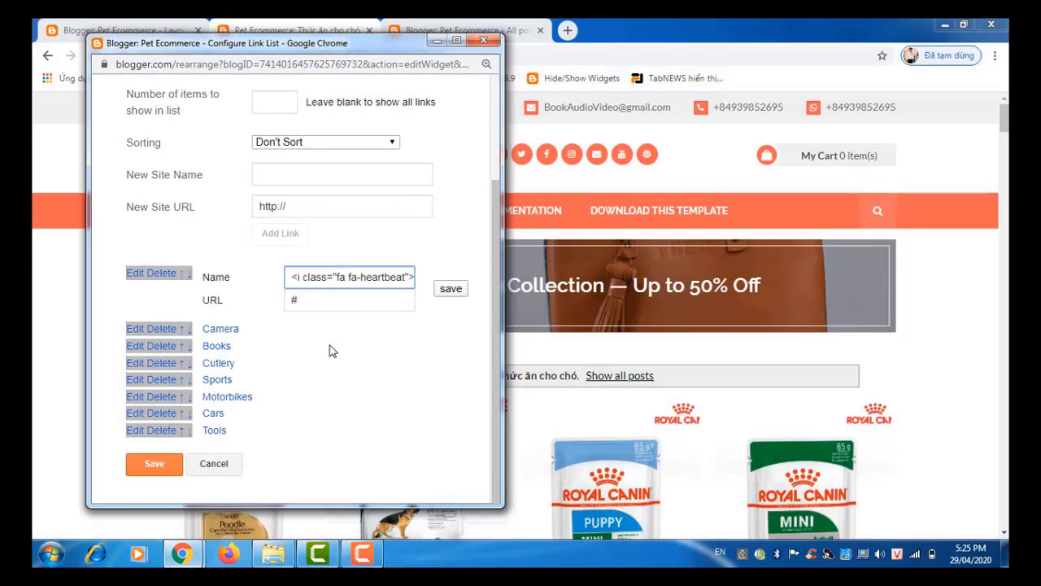
{"action": "left_click", "coordinate": [323, 301]}
{"action": "left_click_drag", "start_coordinate": [318, 302], "coordinate": [293, 300]}
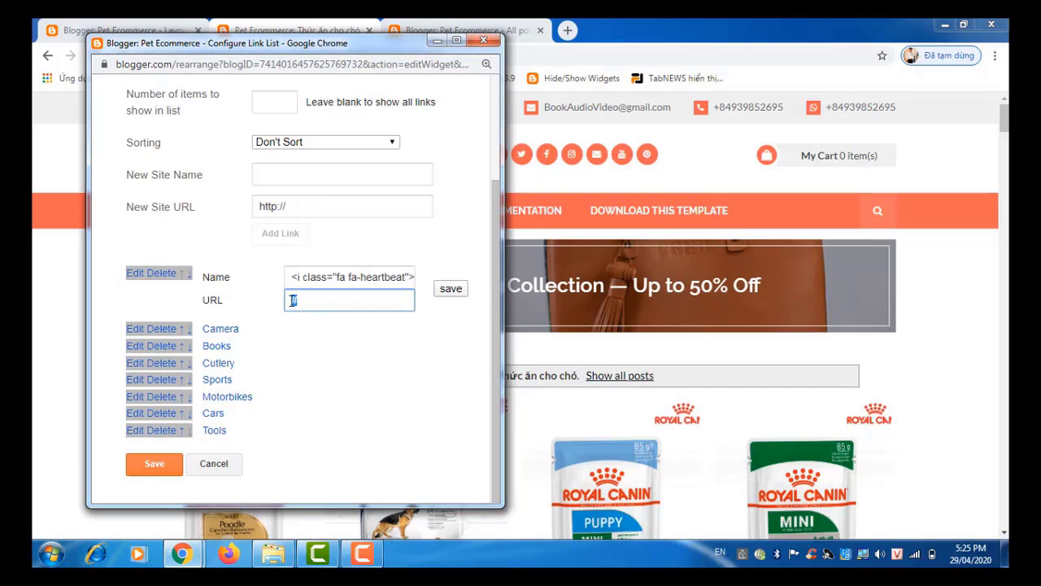
{"action": "key", "text": "ctrl+v"}
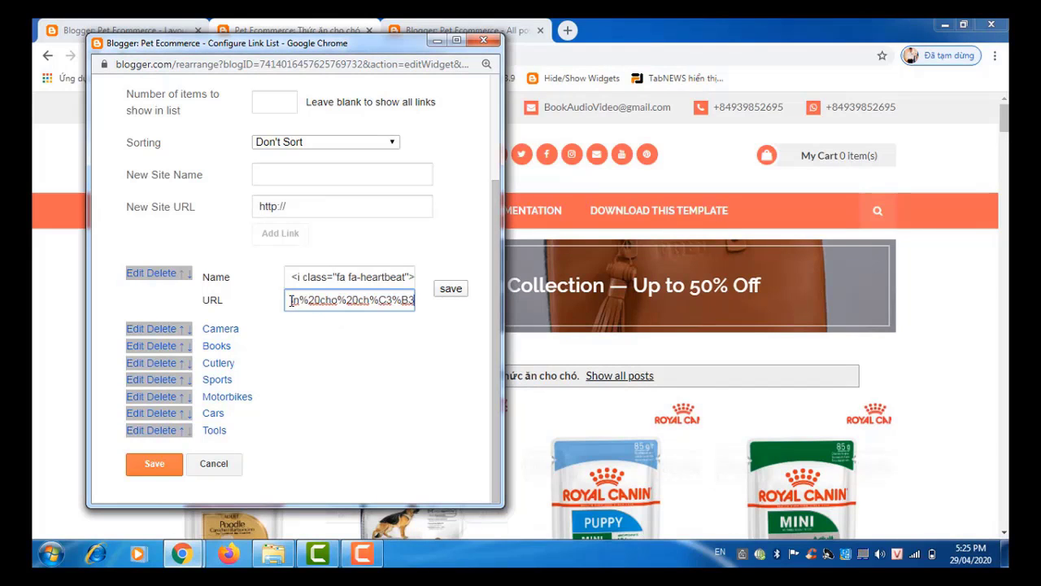
{"action": "left_click", "coordinate": [446, 291]}
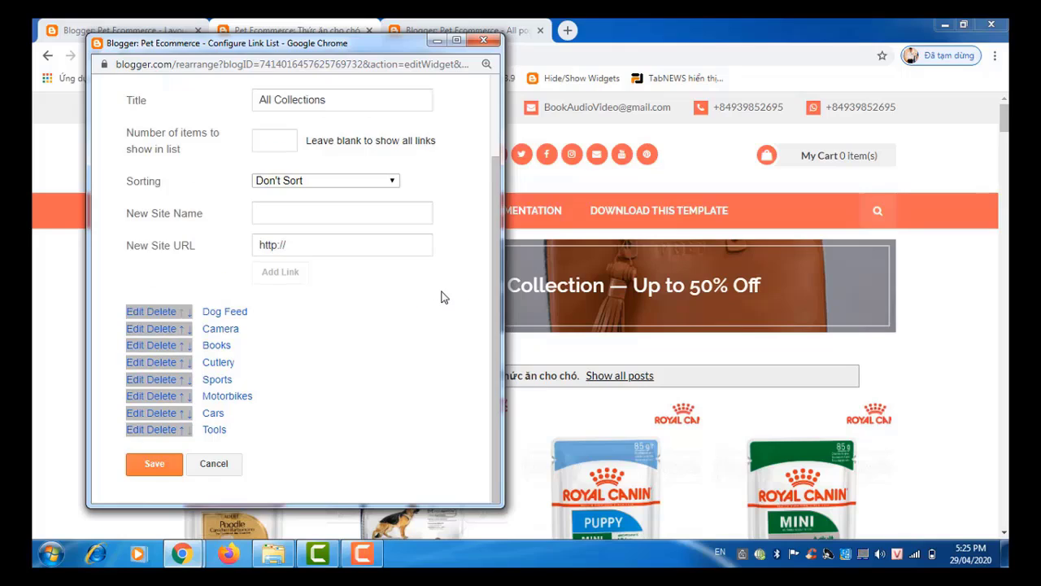
{"action": "left_click", "coordinate": [160, 470]}
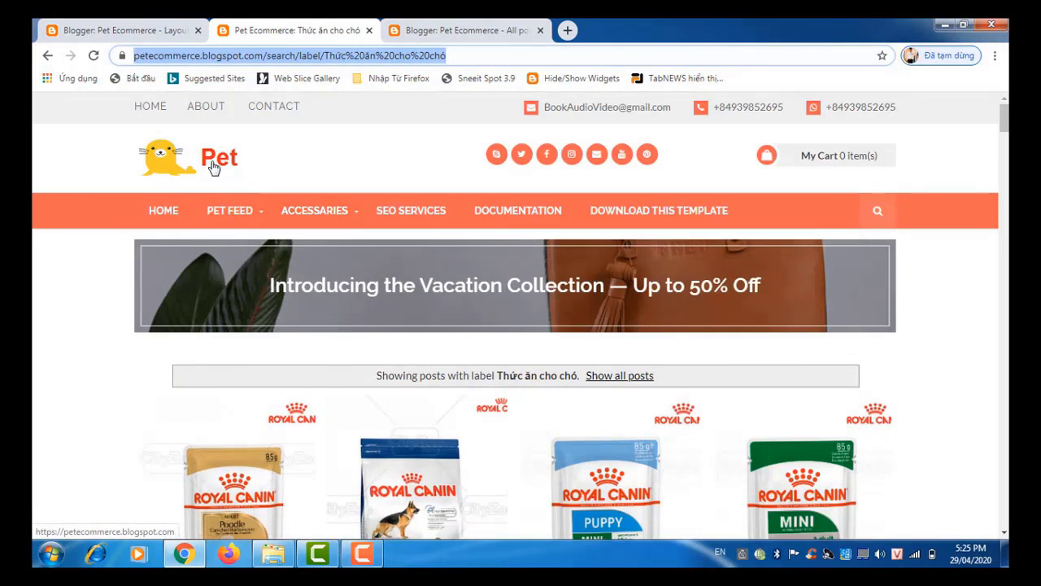
Step: Go to the storefront home page and test the new Dog Feed collection link
{"action": "left_click", "coordinate": [213, 167]}
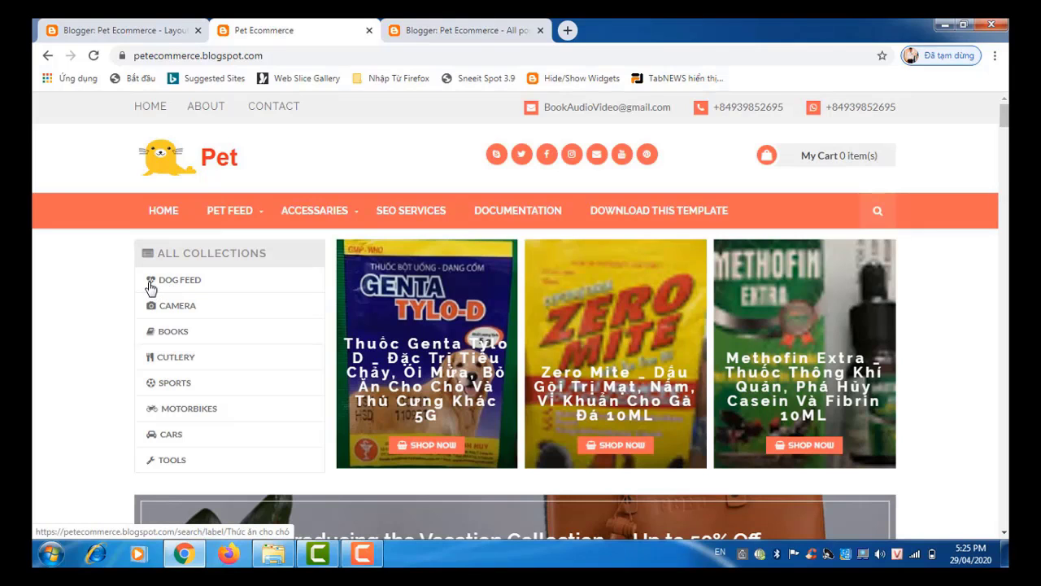
{"action": "left_click", "coordinate": [199, 284]}
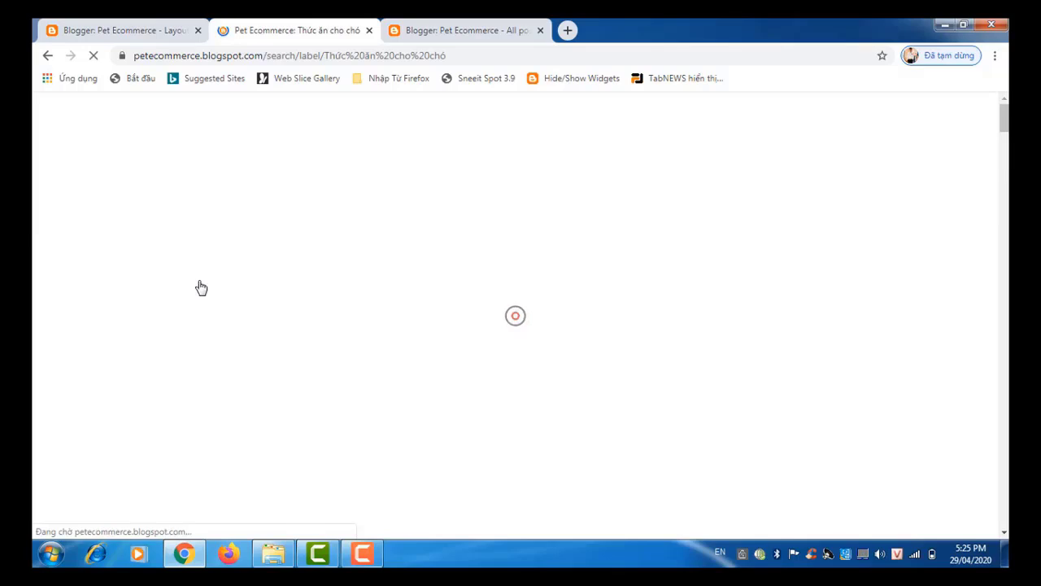
{"action": "scroll", "coordinate": [201, 288], "scroll_direction": "down", "scroll_amount": 1}
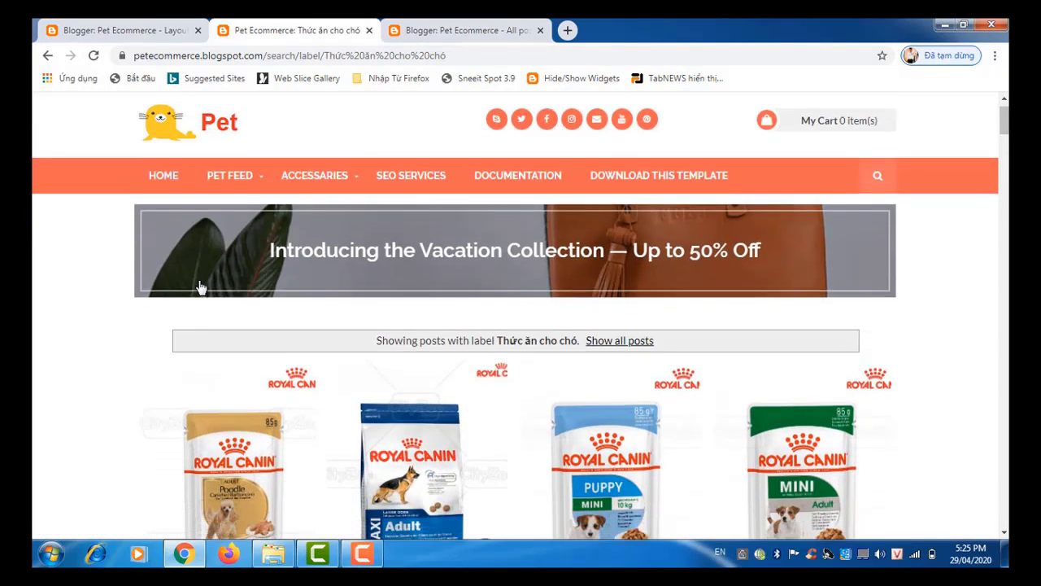
{"action": "scroll", "coordinate": [201, 287], "scroll_direction": "down", "scroll_amount": 5}
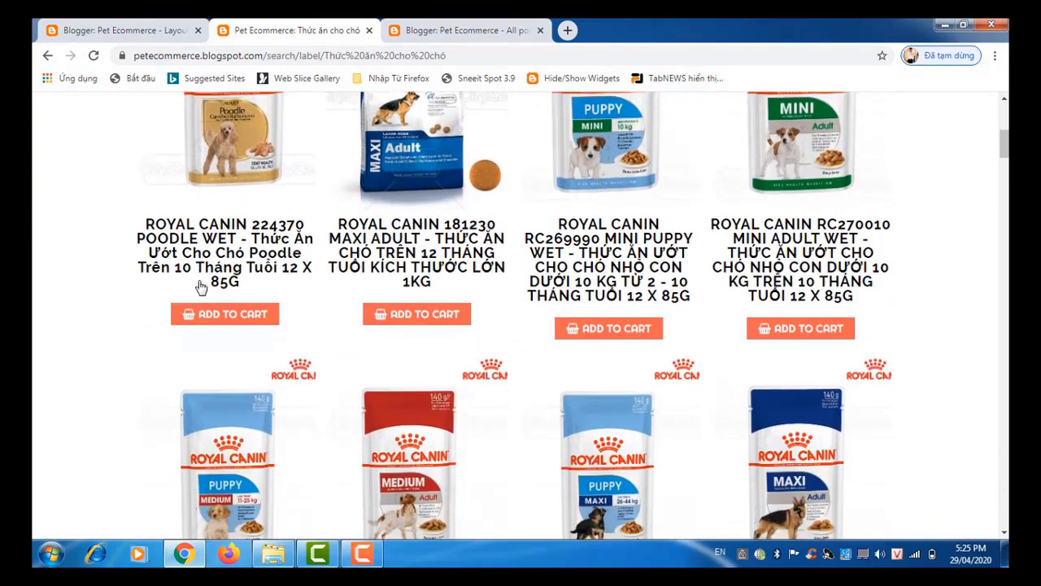
{"action": "scroll", "coordinate": [201, 287], "scroll_direction": "down", "scroll_amount": 7}
{"action": "scroll", "coordinate": [201, 287], "scroll_direction": "up", "scroll_amount": 4}
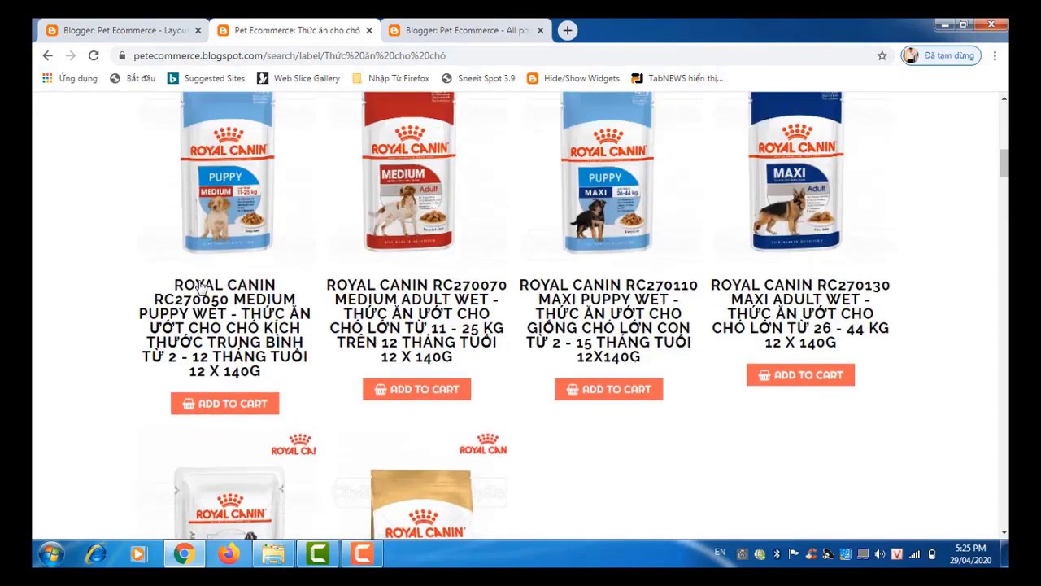
{"action": "scroll", "coordinate": [201, 287], "scroll_direction": "up", "scroll_amount": 7}
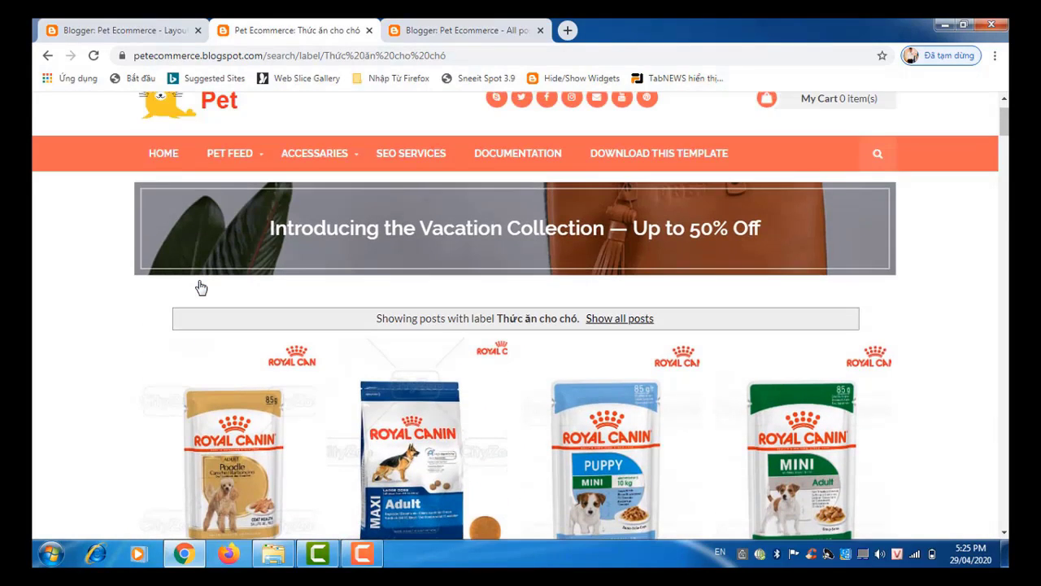
Step: Copy the address of the PET FEED > Cat label page (Thức Ăn Cho Mèo)
{"action": "mouse_move", "coordinate": [240, 167]}
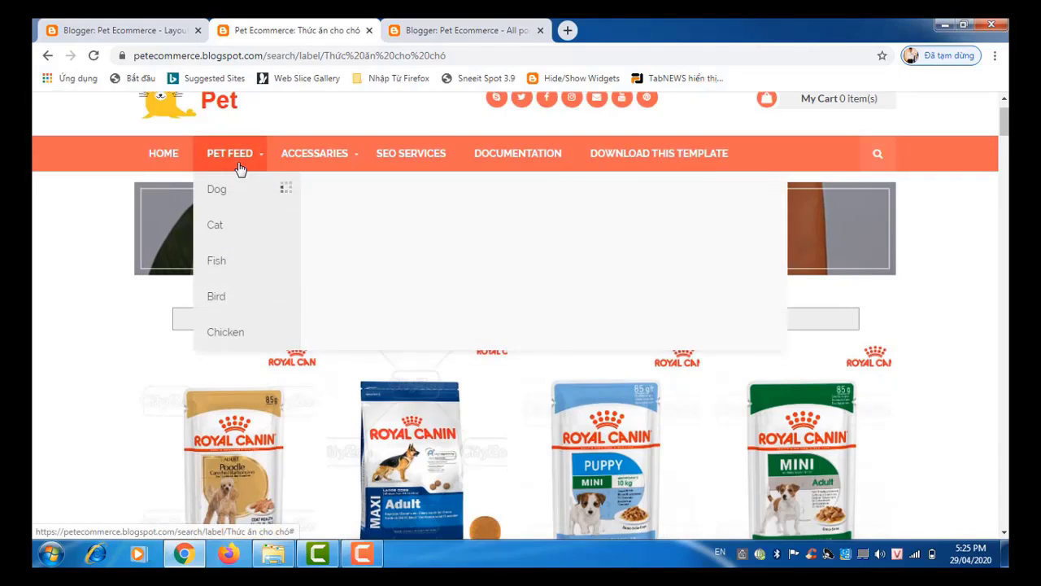
{"action": "left_click", "coordinate": [231, 232]}
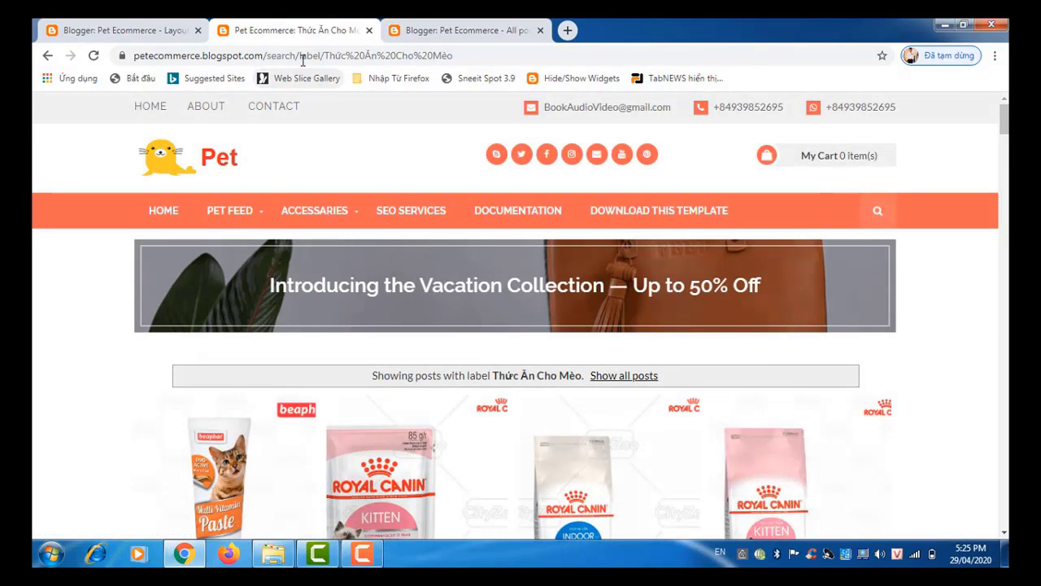
{"action": "left_click", "coordinate": [301, 56]}
{"action": "right_click", "coordinate": [301, 57]}
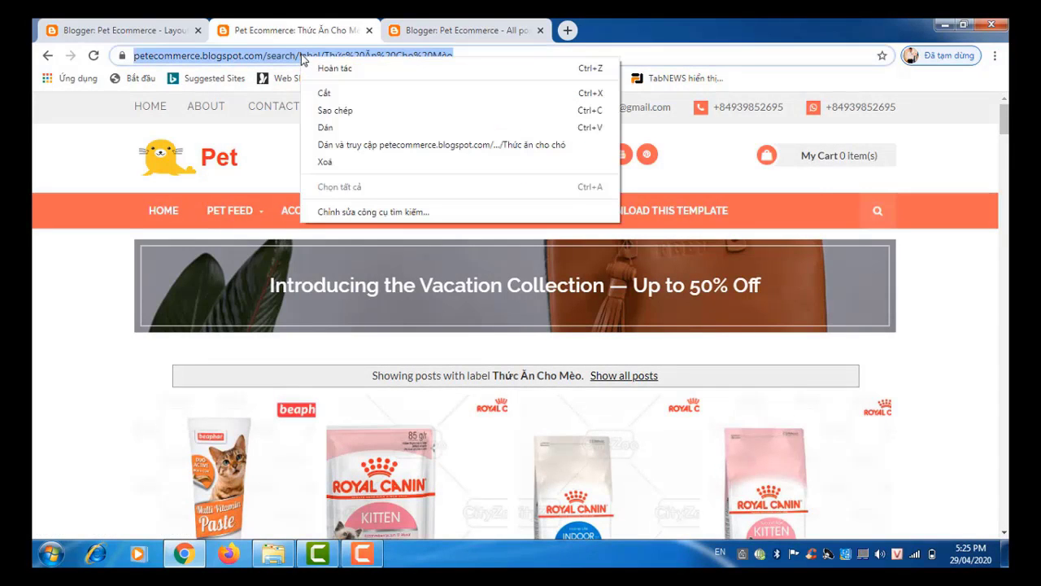
{"action": "left_click", "coordinate": [318, 115]}
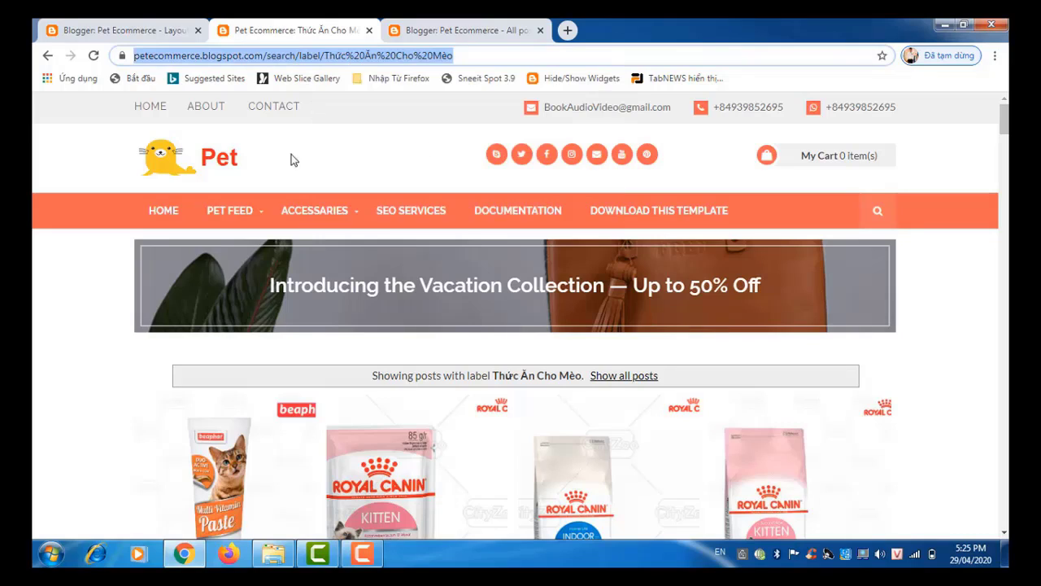
{"action": "left_click", "coordinate": [142, 27]}
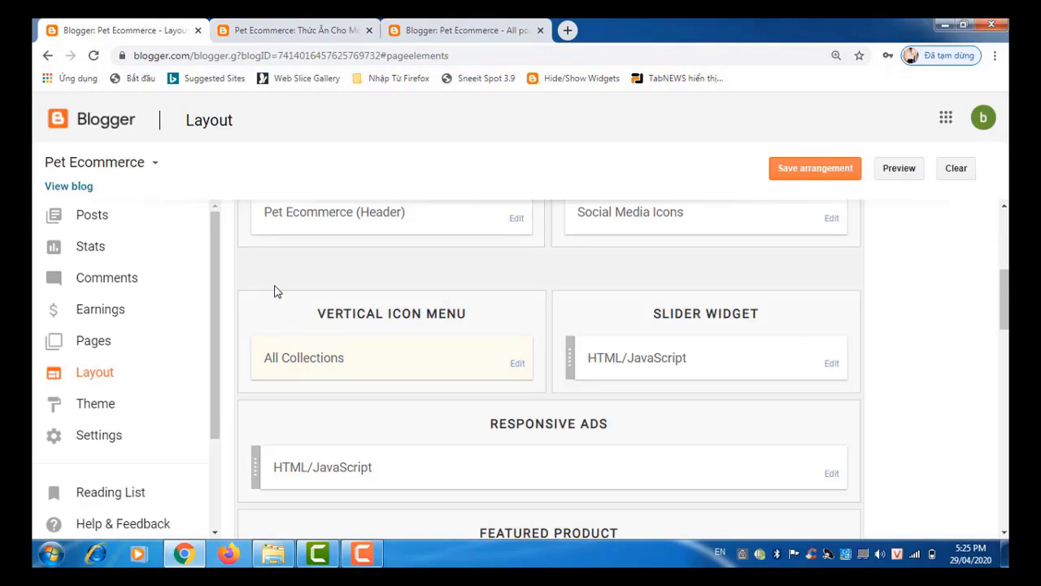
Step: Paste the cat food label address over the Camera link's '#' URL
{"action": "left_click", "coordinate": [516, 364]}
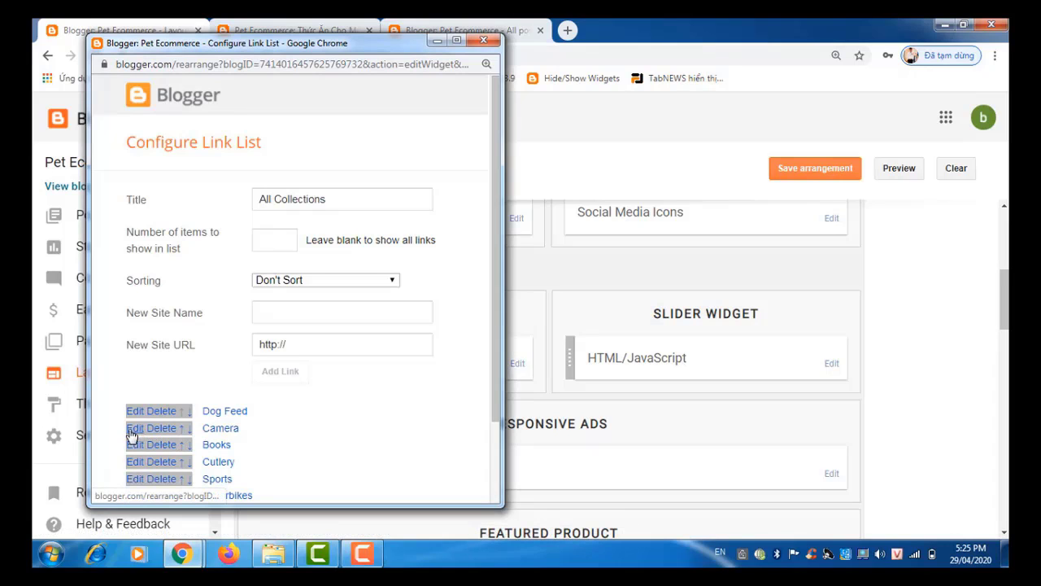
{"action": "left_click", "coordinate": [132, 434]}
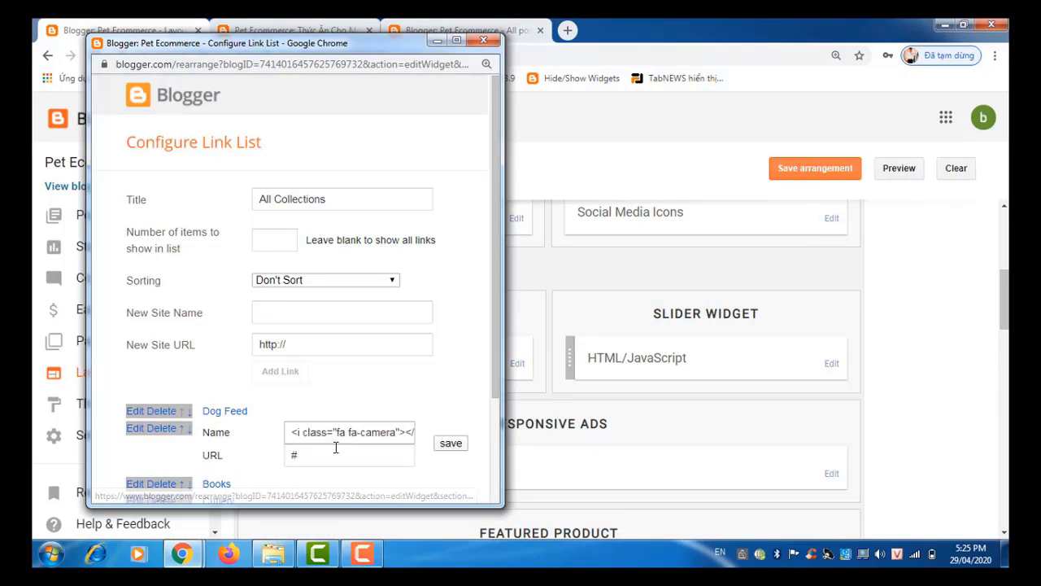
{"action": "left_click_drag", "start_coordinate": [331, 456], "coordinate": [278, 464]}
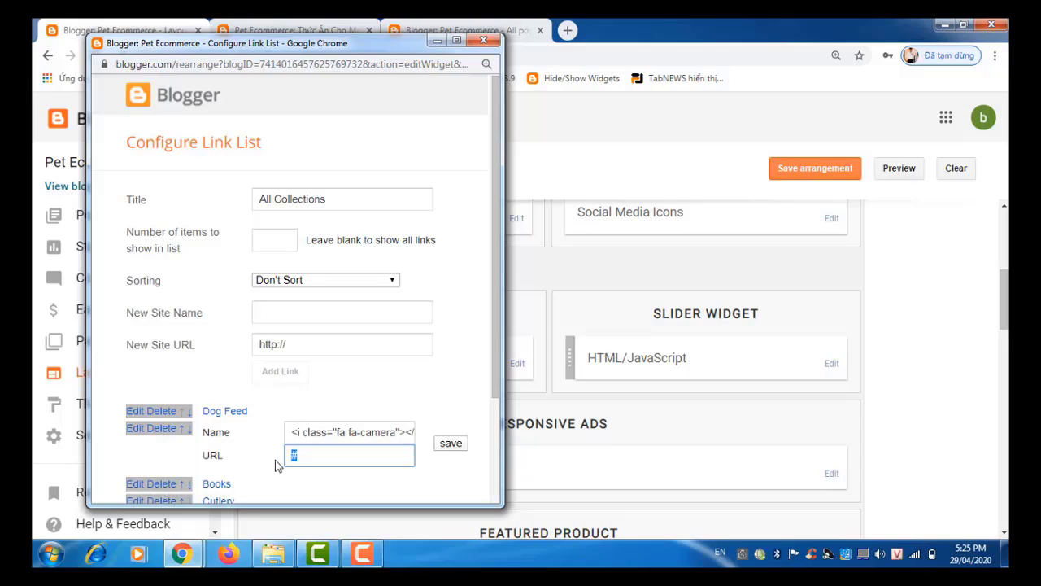
{"action": "key", "text": "ctrl+v"}
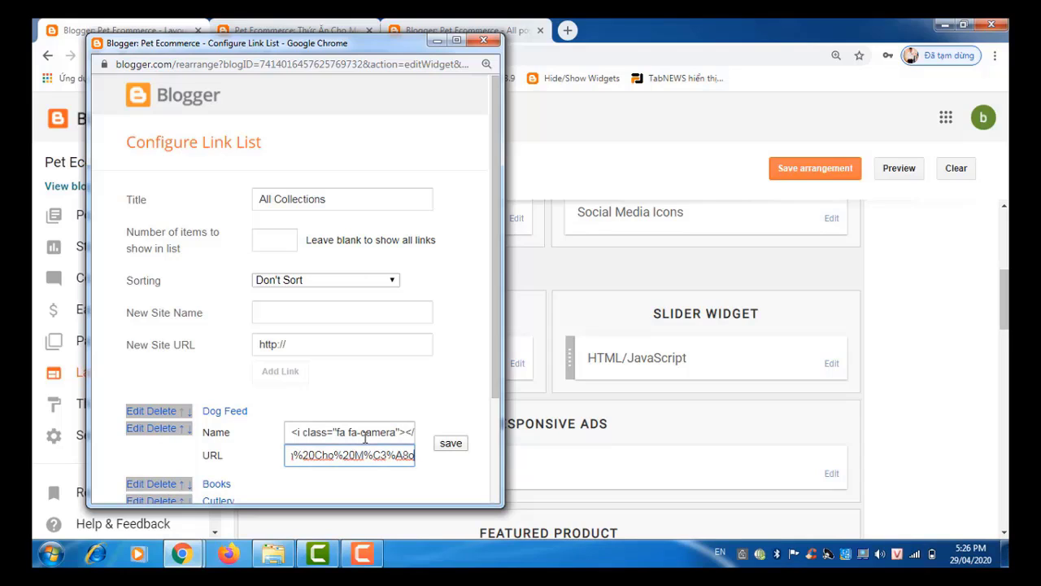
Step: Rename the link from Camera to 'Cat Feed' and save the entry
{"action": "left_click", "coordinate": [382, 432]}
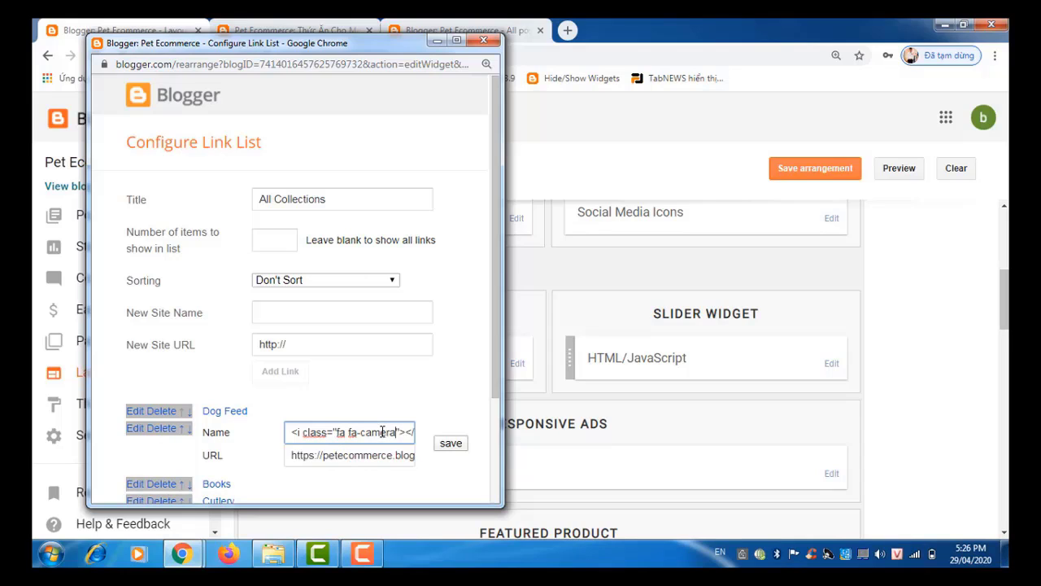
{"action": "key", "text": "End"}
{"action": "type", "text": "Camera"}
{"action": "key", "text": "Left"}
{"action": "key", "text": "Left"}
{"action": "key", "text": "Left"}
{"action": "key", "text": "Left"}
{"action": "key", "text": "Left"}
{"action": "key", "text": "Left"}
{"action": "key", "text": "Left"}
{"action": "key", "text": "Left"}
{"action": "key", "text": "Left"}
{"action": "key", "text": "Left"}
{"action": "key", "text": "Left"}
{"action": "key", "text": "Left"}
{"action": "key", "text": "Left"}
{"action": "key", "text": "Left"}
{"action": "key", "text": "Left"}
{"action": "key", "text": "Left"}
{"action": "key", "text": "Left"}
{"action": "key", "text": "Left"}
{"action": "key", "text": "Left"}
{"action": "key", "text": "Left"}
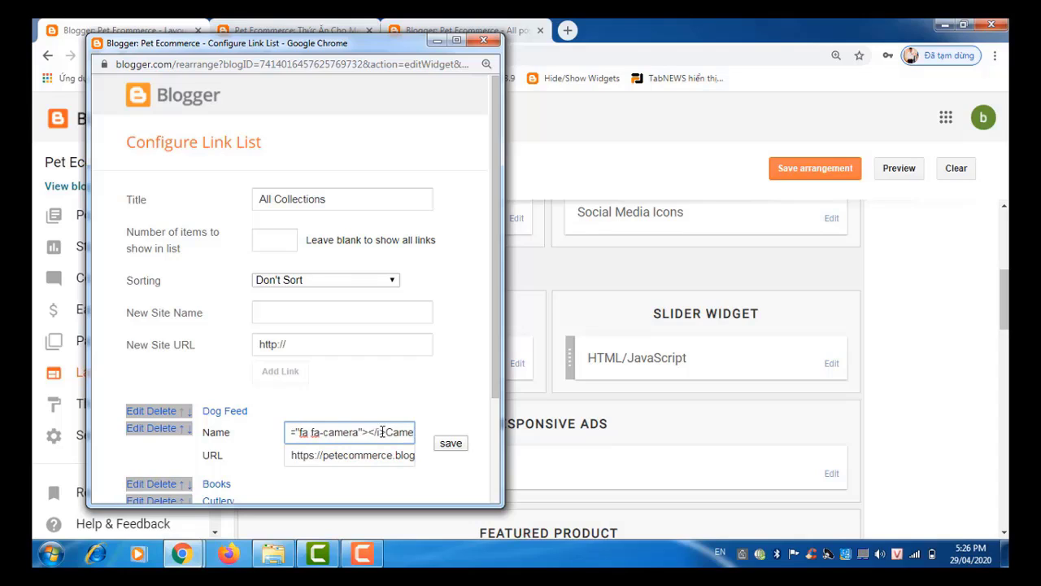
{"action": "key", "text": "Delete"}
{"action": "key", "text": "Delete"}
{"action": "key", "text": "Delete"}
{"action": "key", "text": "Delete"}
{"action": "key", "text": "Delete"}
{"action": "key", "text": "Delete"}
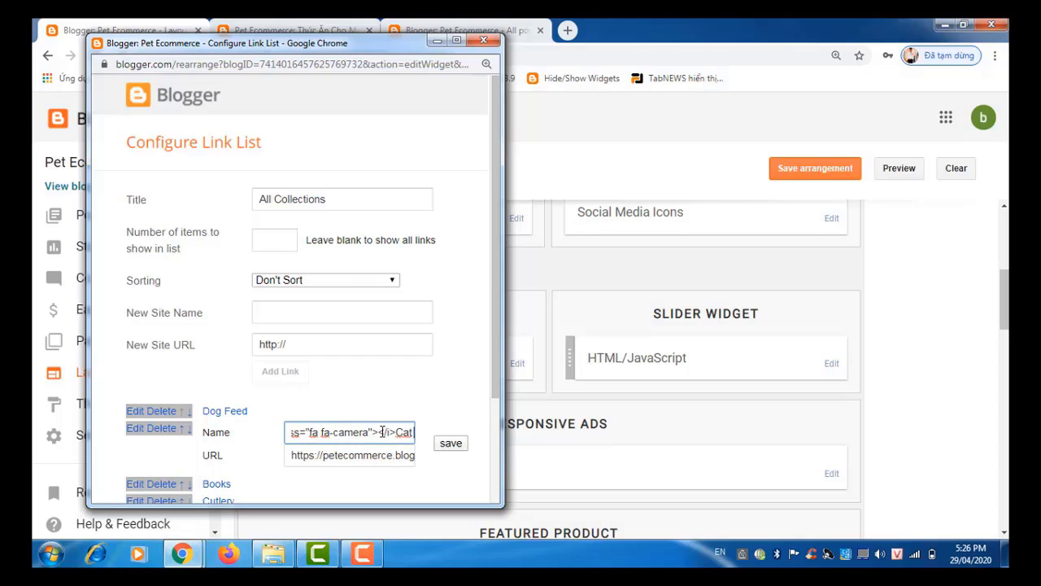
{"action": "key", "text": "Delete"}
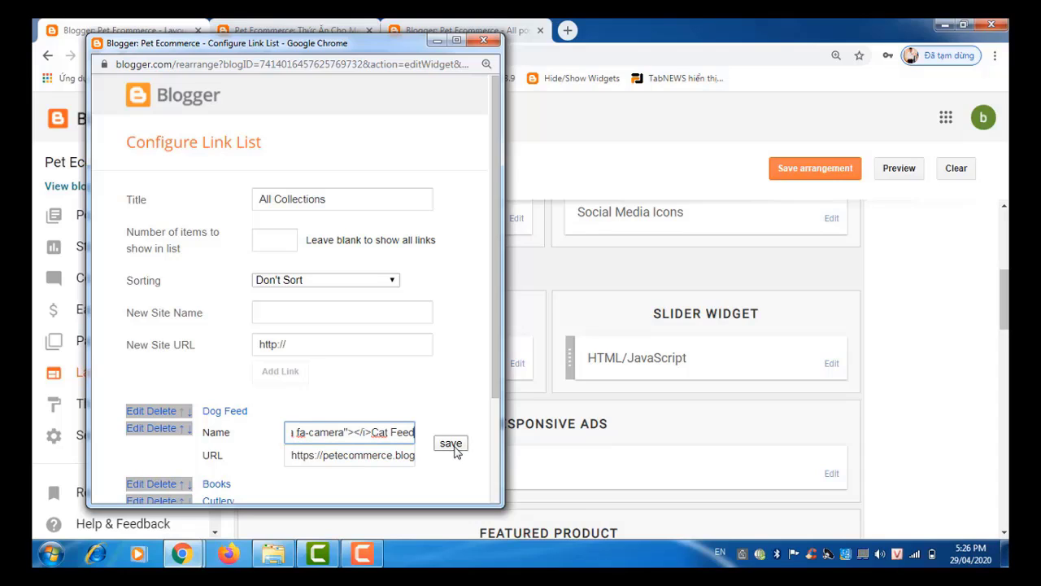
{"action": "left_click", "coordinate": [453, 445]}
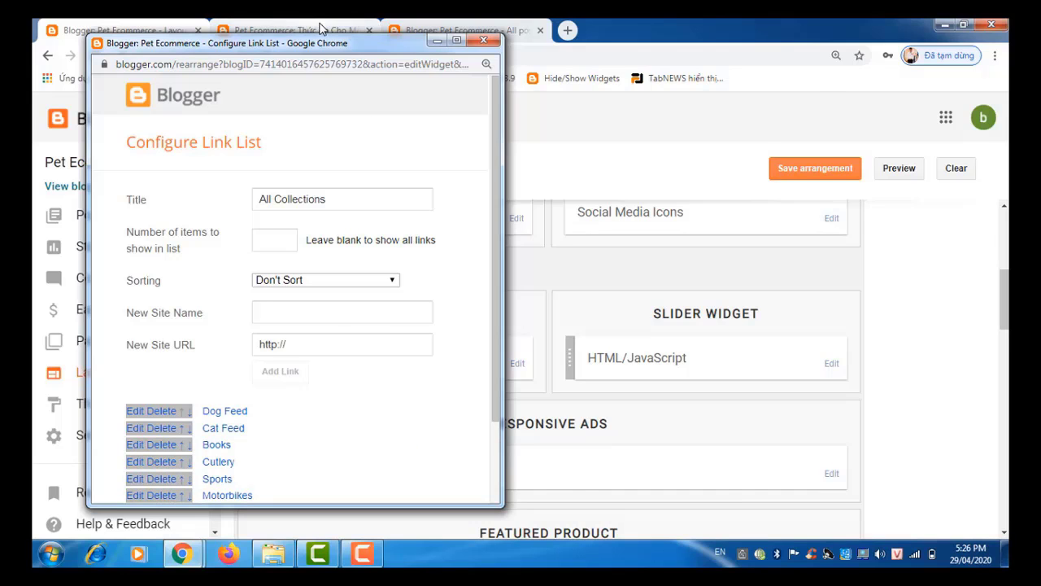
{"action": "left_click", "coordinate": [321, 29]}
Step: Copy the address of the PET FEED > Fish label page (Thức Ăn Cho Cá)
{"action": "mouse_move", "coordinate": [239, 212]}
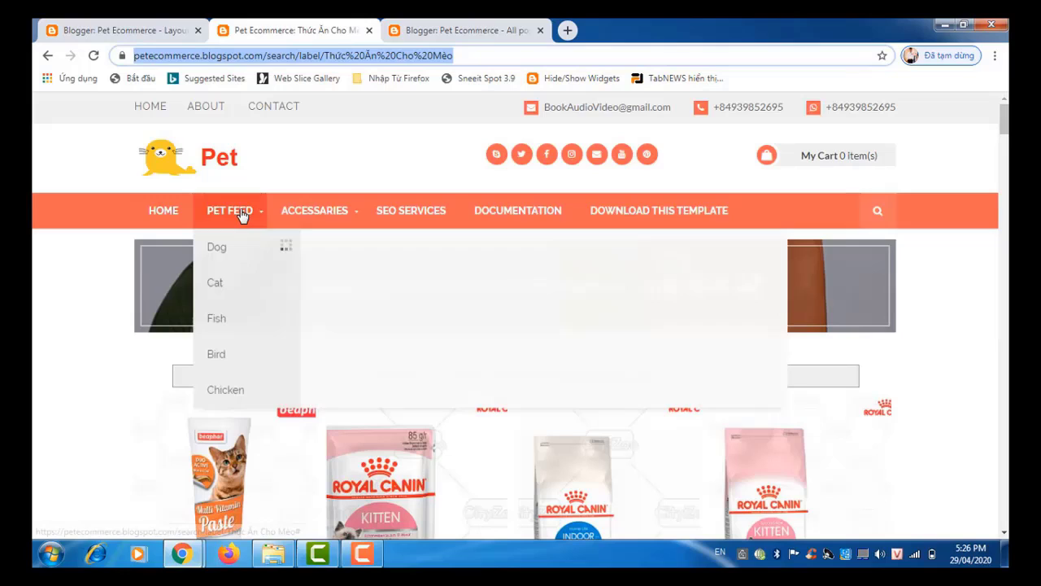
{"action": "left_click", "coordinate": [227, 323]}
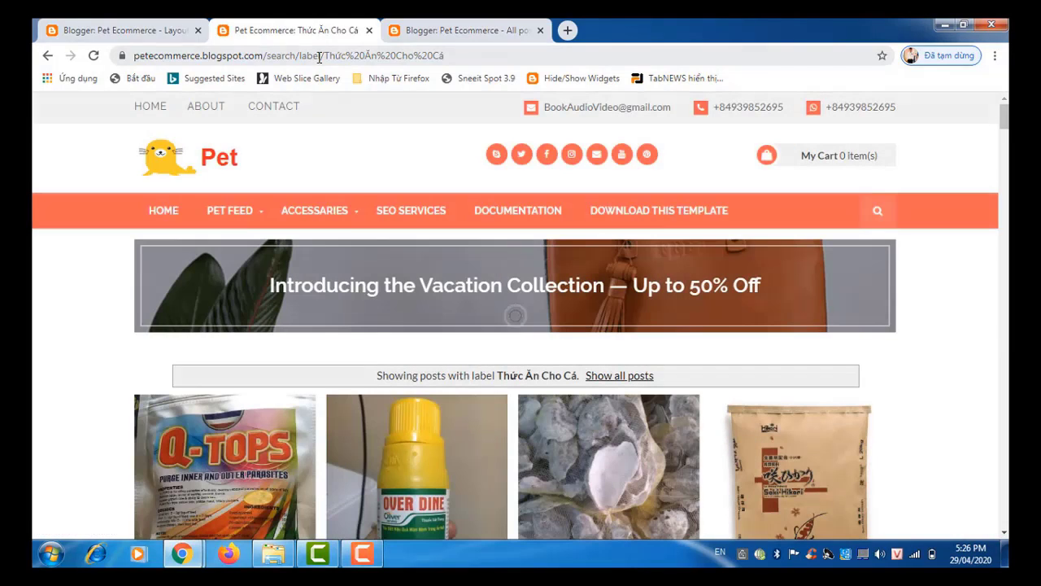
{"action": "left_click", "coordinate": [319, 57]}
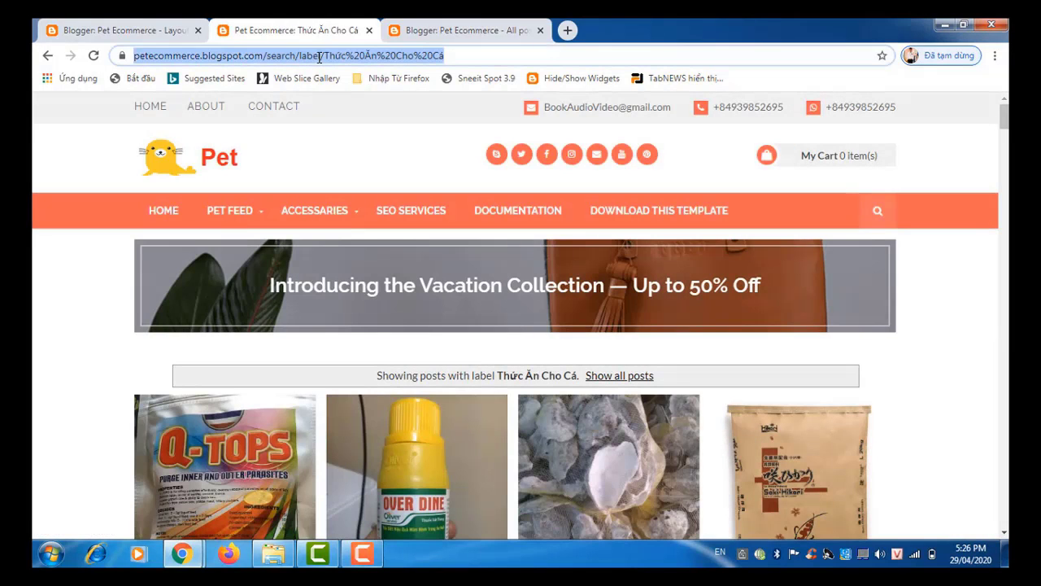
{"action": "right_click", "coordinate": [319, 57]}
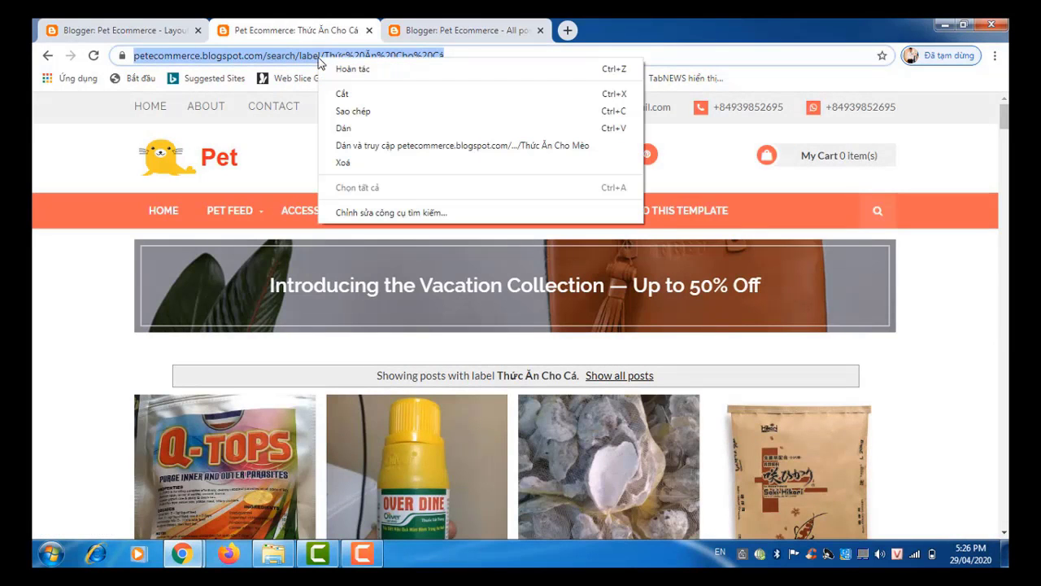
{"action": "left_click", "coordinate": [331, 115]}
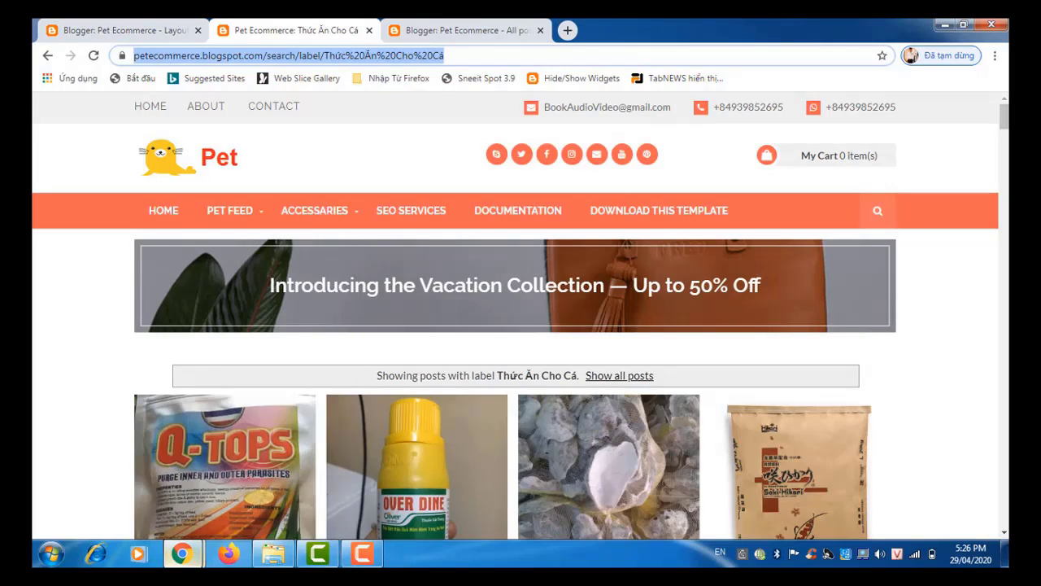
{"action": "mouse_move", "coordinate": [180, 553]}
{"action": "left_click", "coordinate": [308, 493]}
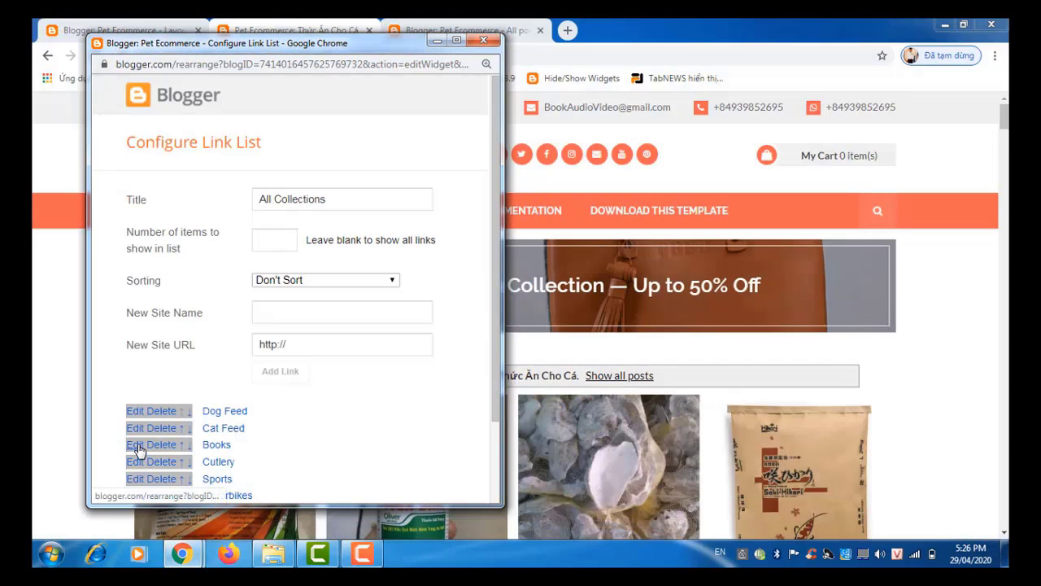
Step: Paste the fish food label address into the Books link's URL field and check it
{"action": "left_click", "coordinate": [138, 447]}
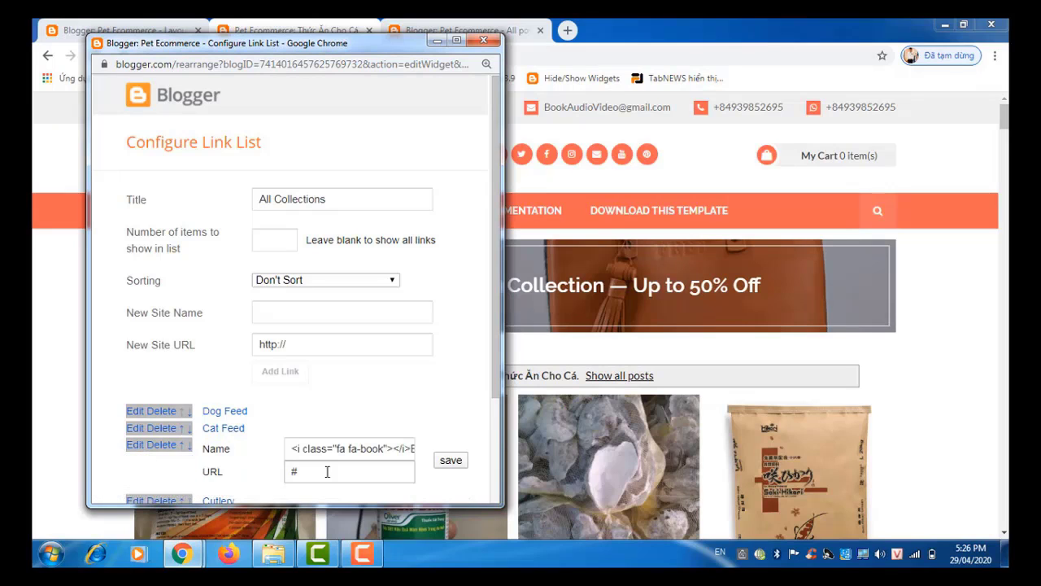
{"action": "left_click", "coordinate": [294, 471]}
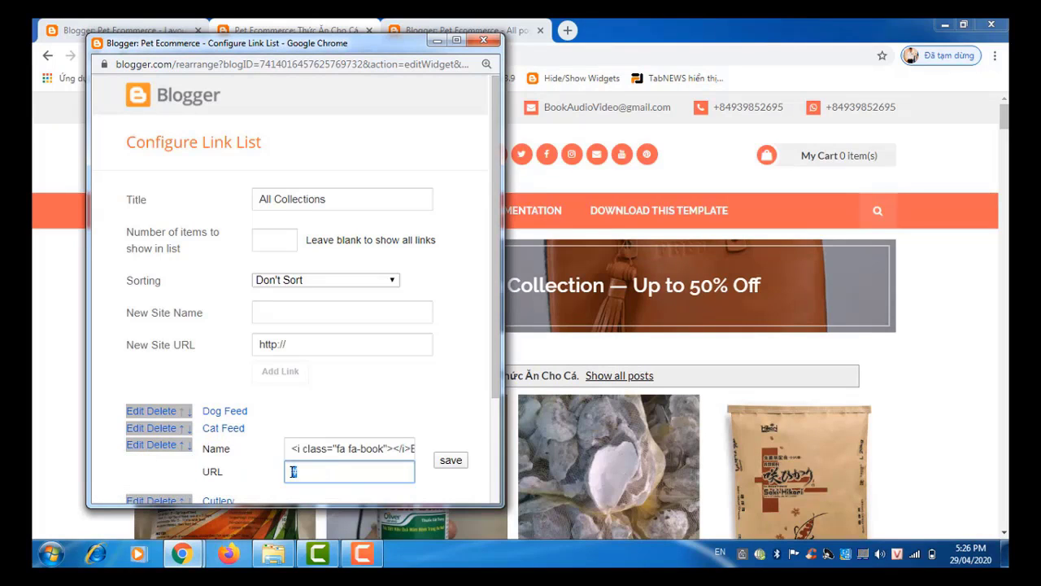
{"action": "key", "text": "ctrl+v"}
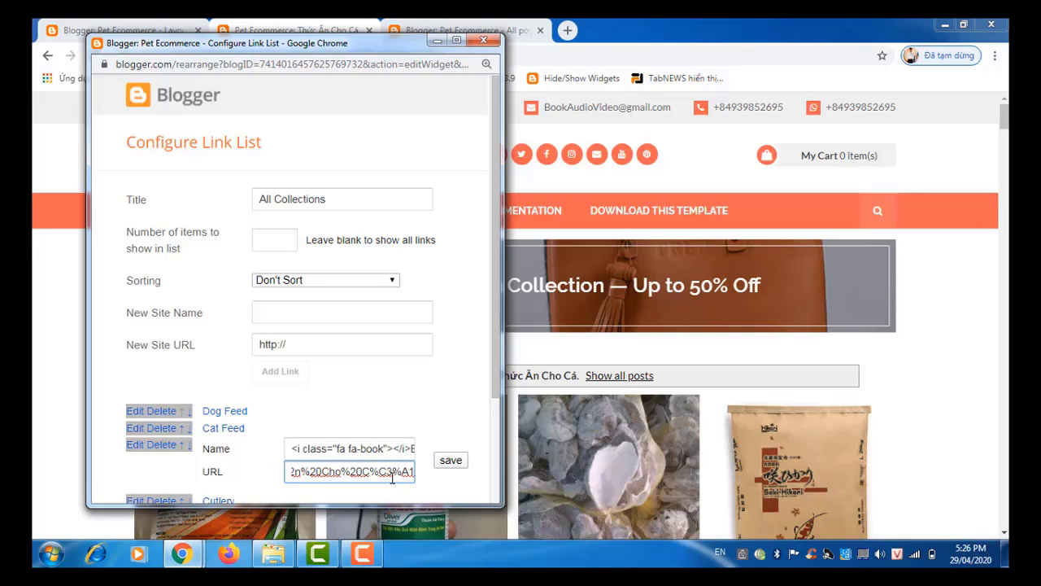
{"action": "key", "text": "Left"}
{"action": "key", "text": "Left"}
{"action": "key", "text": "Left"}
{"action": "key", "text": "Left"}
{"action": "key", "text": "Left"}
{"action": "key", "text": "Left"}
{"action": "key", "text": "Left"}
{"action": "key", "text": "Left"}
{"action": "key", "text": "Left"}
{"action": "key", "text": "Left"}
{"action": "key", "text": "Left"}
{"action": "key", "text": "Left"}
{"action": "key", "text": "Left"}
{"action": "key", "text": "Left"}
{"action": "key", "text": "Left"}
{"action": "key", "text": "Left"}
{"action": "key", "text": "Left"}
{"action": "key", "text": "Left"}
{"action": "key", "text": "Left"}
{"action": "key", "text": "Left"}
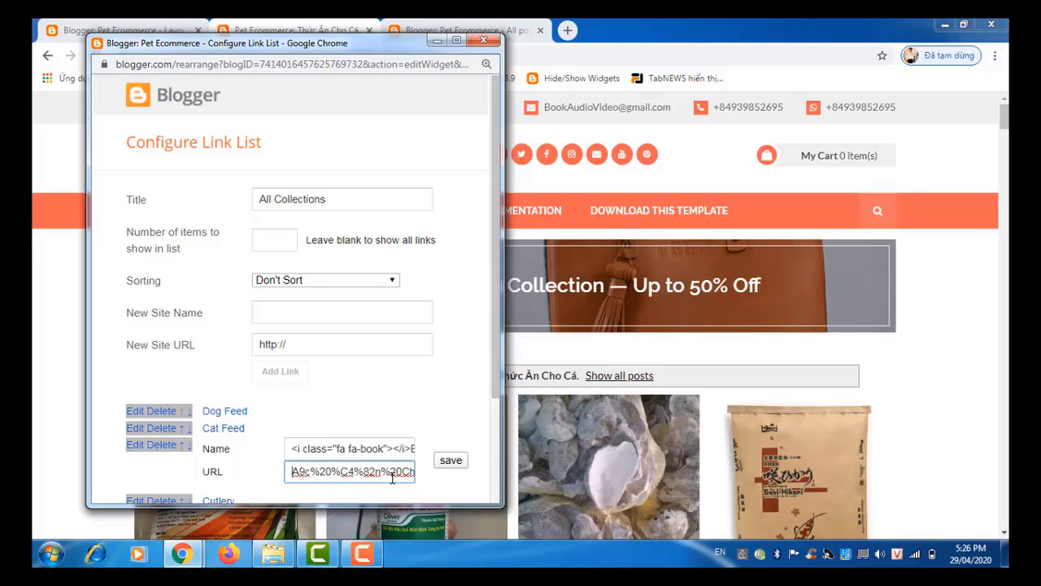
{"action": "key", "text": "Left"}
{"action": "key", "text": "Left"}
{"action": "key", "text": "Left"}
{"action": "key", "text": "Left"}
{"action": "key", "text": "Left"}
{"action": "key", "text": "Left"}
{"action": "key", "text": "Left"}
{"action": "key", "text": "Left"}
{"action": "key", "text": "Left"}
{"action": "key", "text": "Left"}
{"action": "key", "text": "Left"}
{"action": "key", "text": "Left"}
{"action": "key", "text": "Left"}
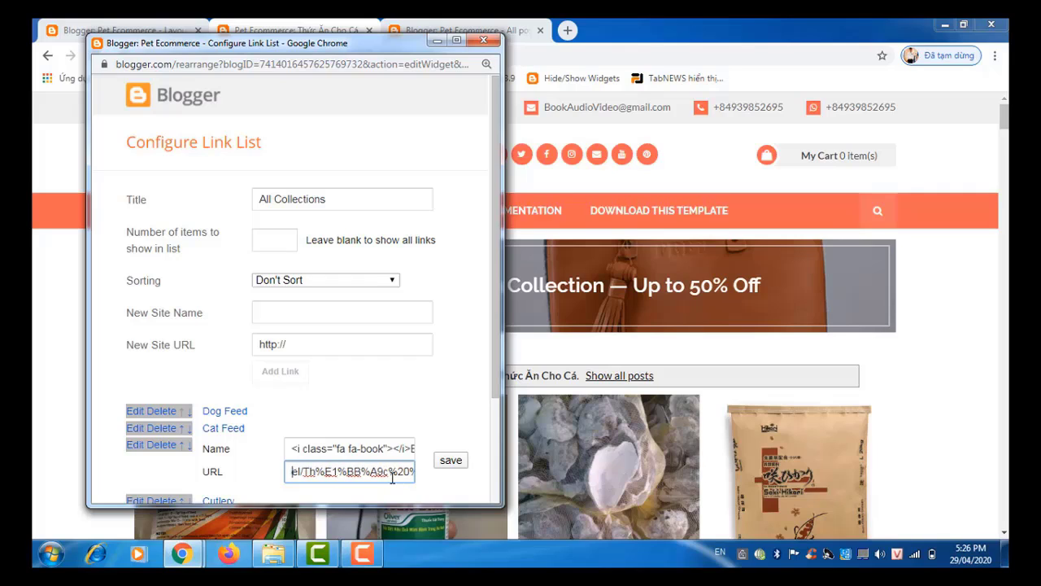
{"action": "key", "text": "Left"}
{"action": "key", "text": "Left"}
{"action": "key", "text": "Left"}
{"action": "key", "text": "Left"}
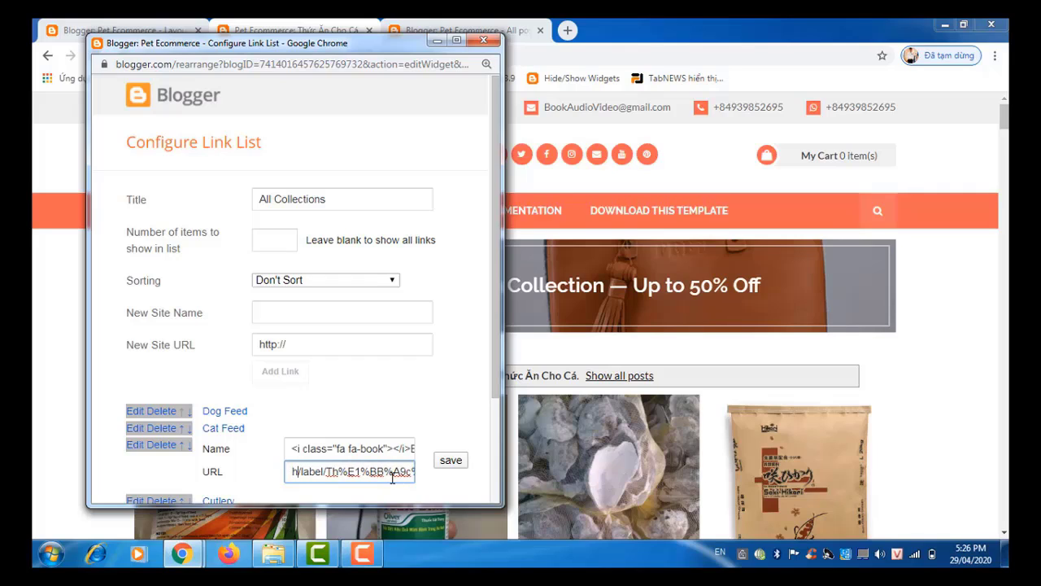
{"action": "key", "text": "Right"}
{"action": "key", "text": "Right"}
{"action": "key", "text": "Right"}
{"action": "key", "text": "Right"}
{"action": "key", "text": "Right"}
{"action": "key", "text": "Right"}
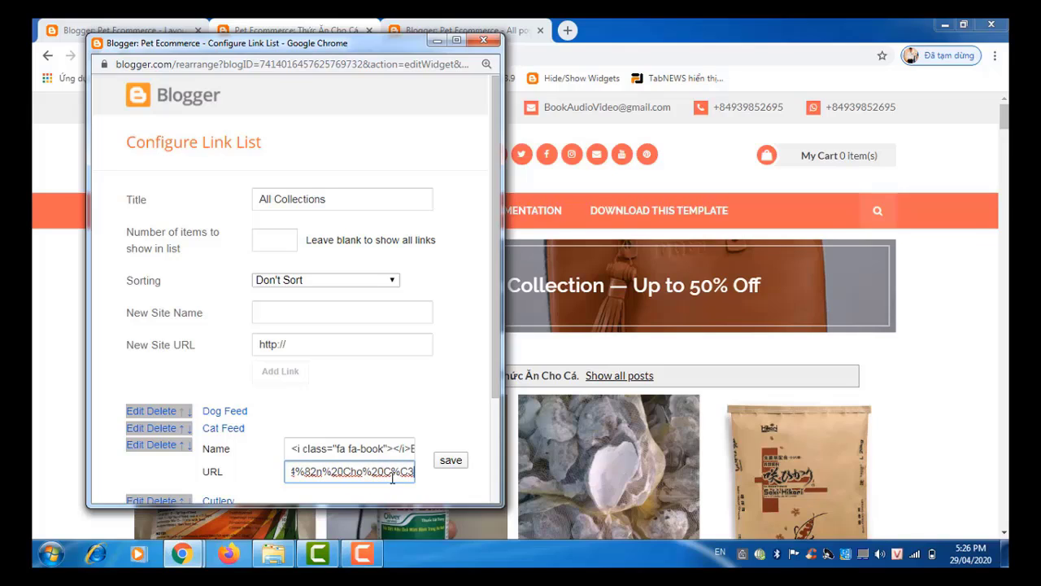
Step: Change the link name to '<i class="fa fa-book"></i>Fish Feed' and save the entry
{"action": "left_click", "coordinate": [411, 449]}
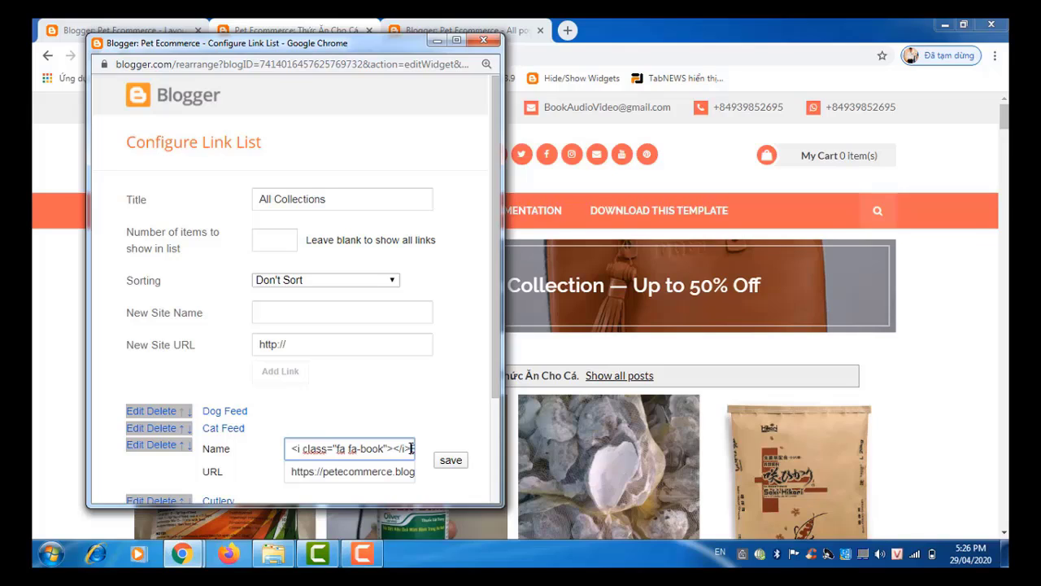
{"action": "type", "text": "Book"}
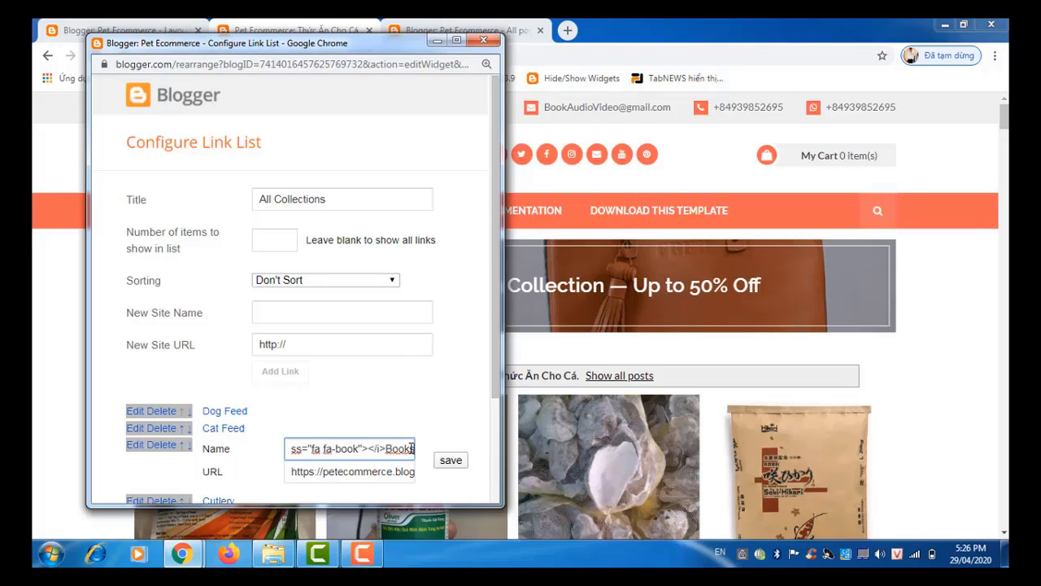
{"action": "key", "text": "BackSpace"}
{"action": "key", "text": "BackSpace"}
{"action": "key", "text": "BackSpace"}
{"action": "key", "text": "BackSpace"}
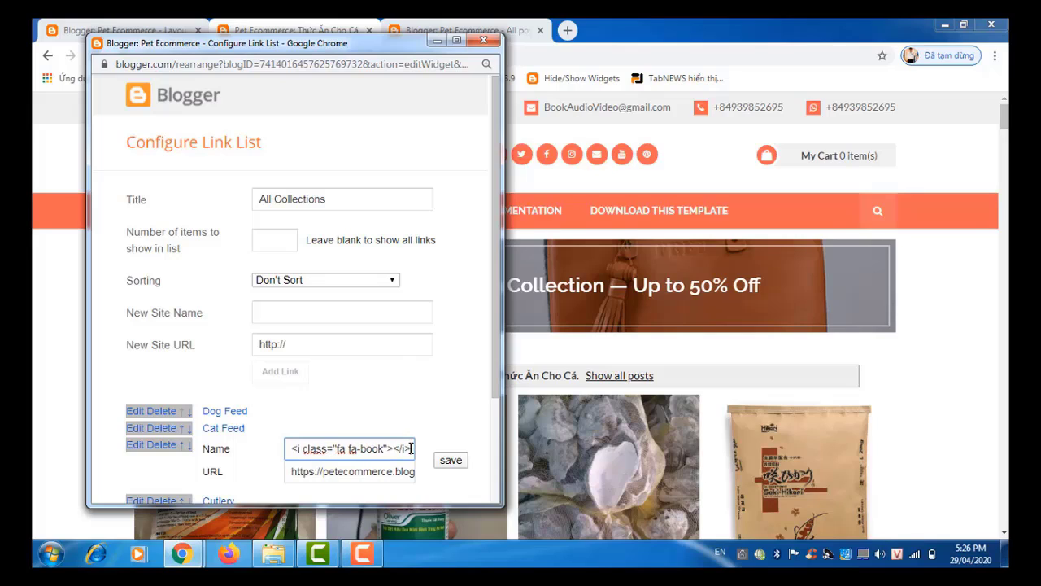
{"action": "type", "text": "Fish"}
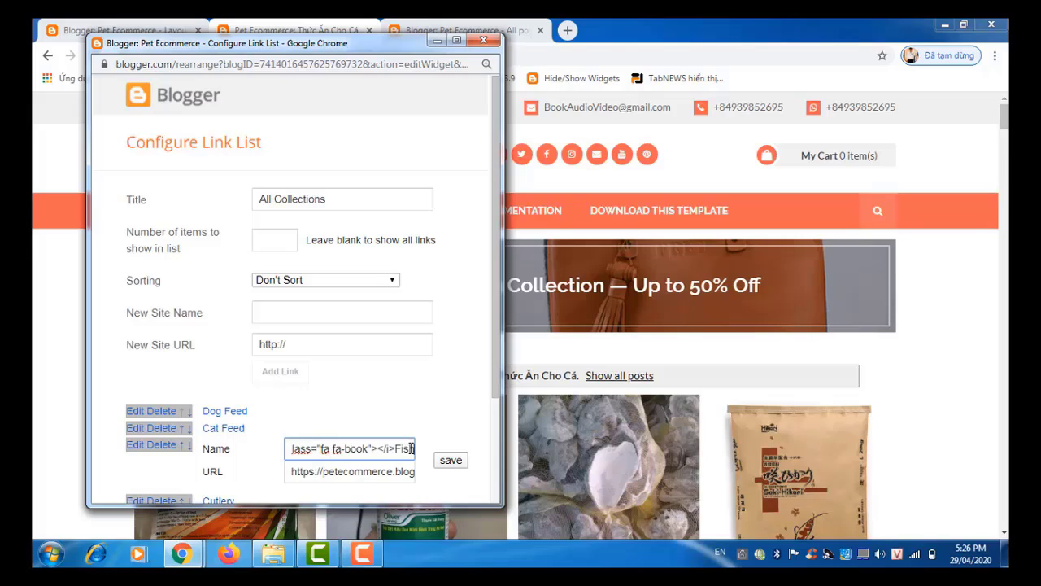
{"action": "type", "text": " Feed"}
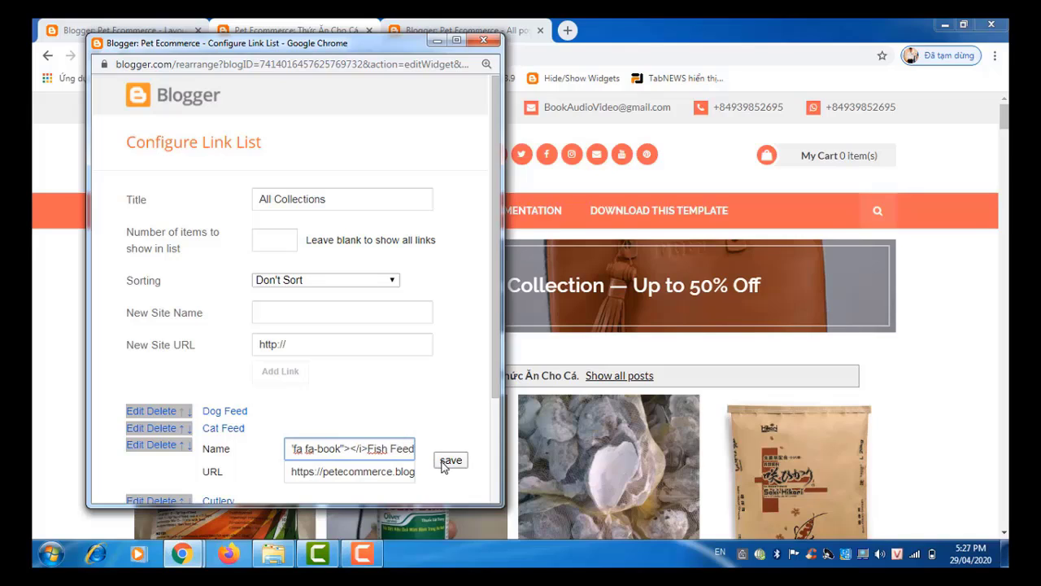
{"action": "left_click", "coordinate": [450, 461]}
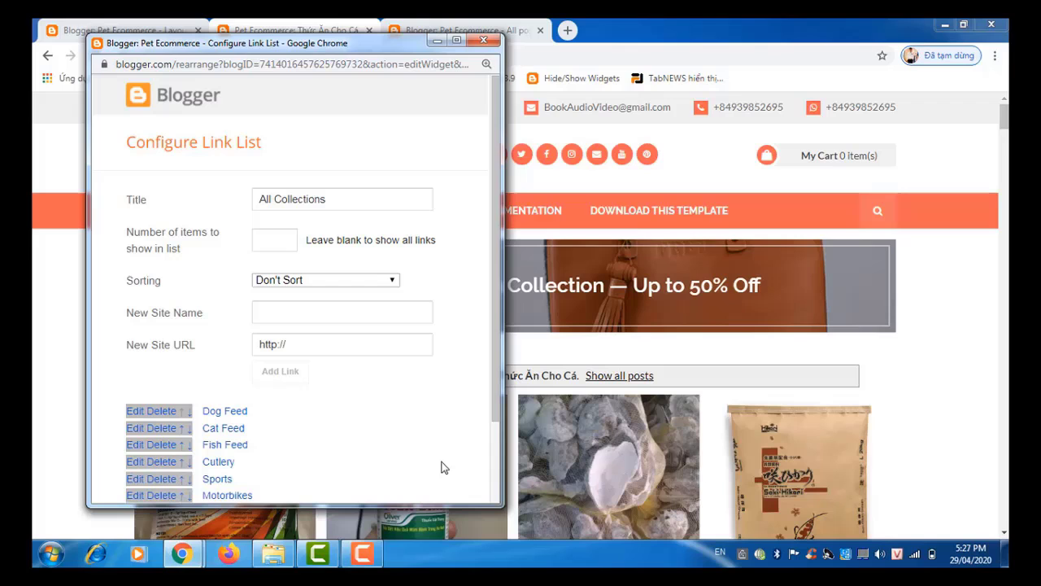
Step: Copy the address of the PET FEED > Bird label page (Thức Ăn Cho Chim)
{"action": "left_click", "coordinate": [431, 28]}
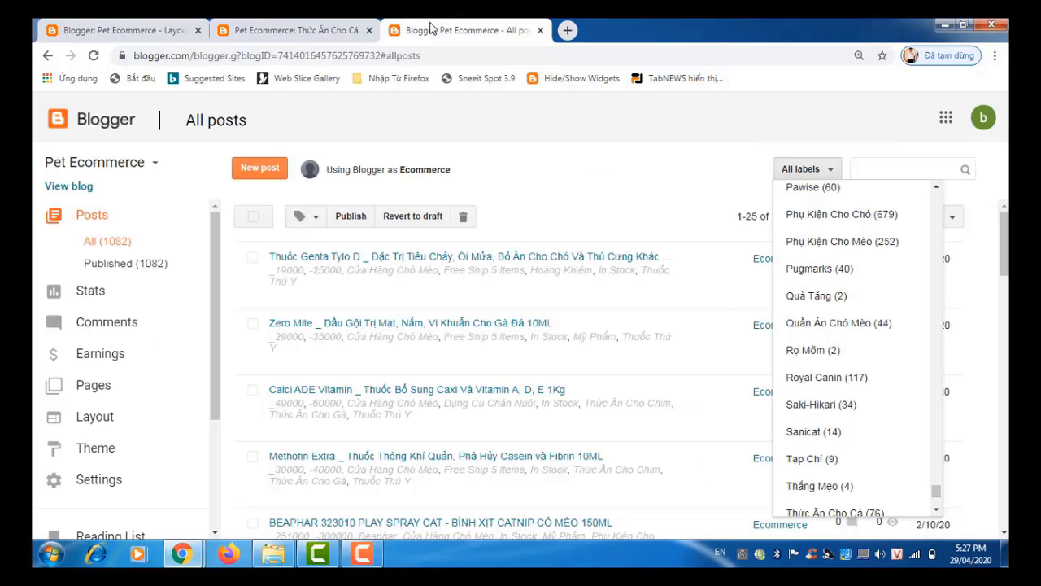
{"action": "left_click", "coordinate": [311, 31]}
{"action": "mouse_move", "coordinate": [222, 206]}
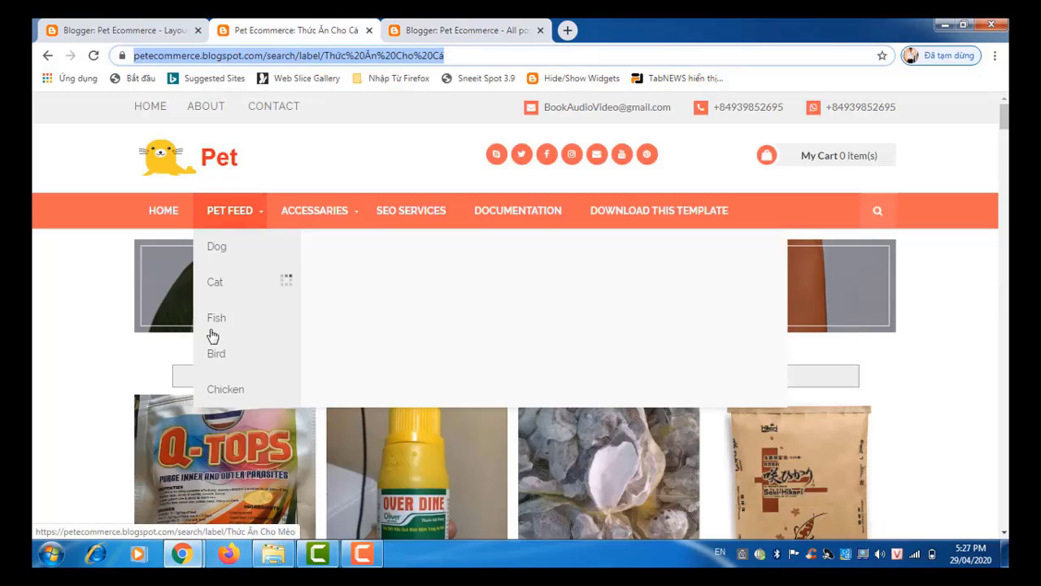
{"action": "left_click", "coordinate": [211, 361]}
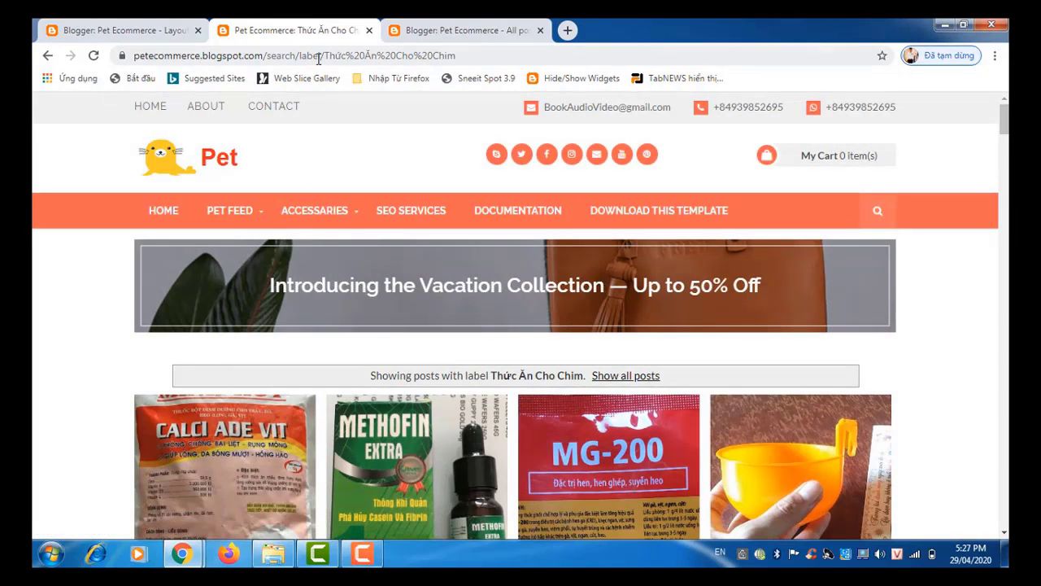
{"action": "left_click", "coordinate": [318, 58]}
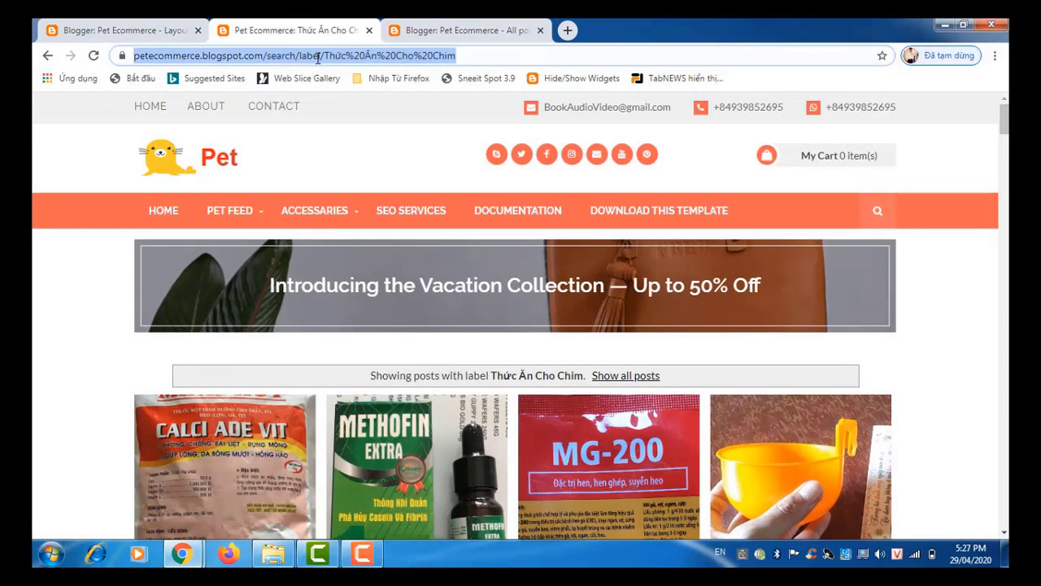
{"action": "right_click", "coordinate": [318, 59]}
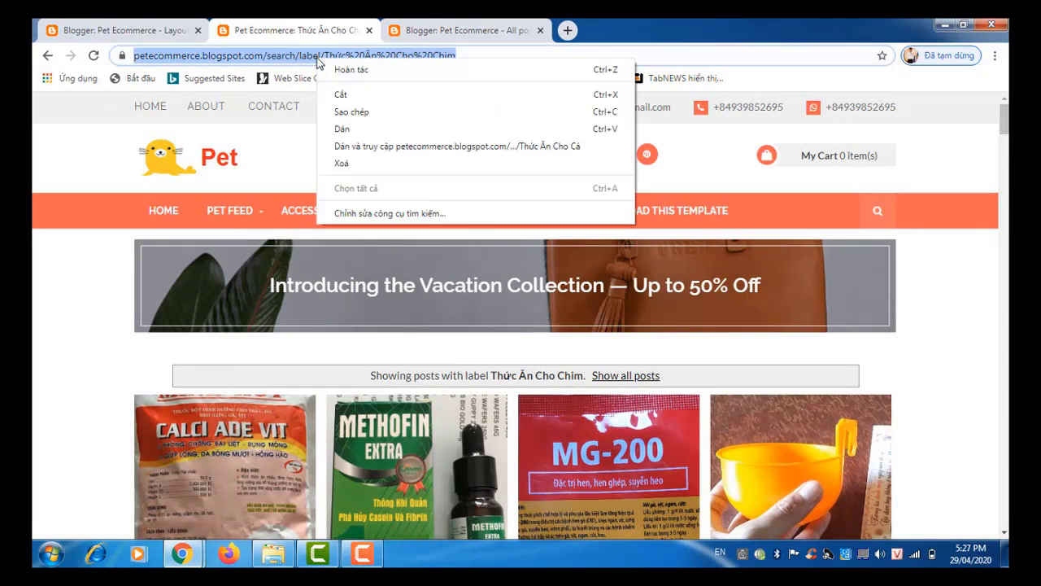
{"action": "left_click", "coordinate": [333, 118]}
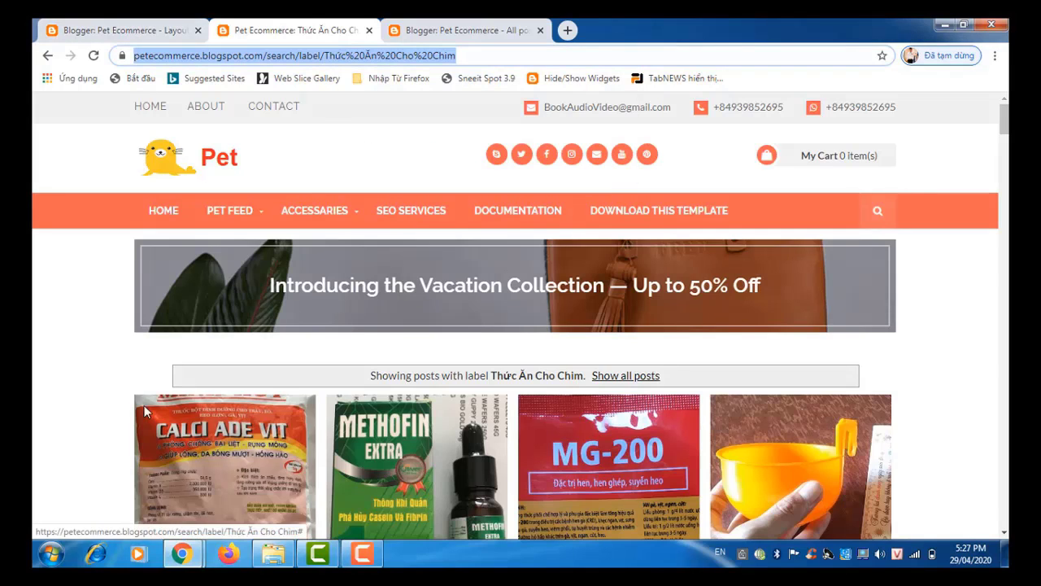
Step: Paste the bird feed label address over the Cutlery link's '#' URL
{"action": "mouse_move", "coordinate": [181, 553]}
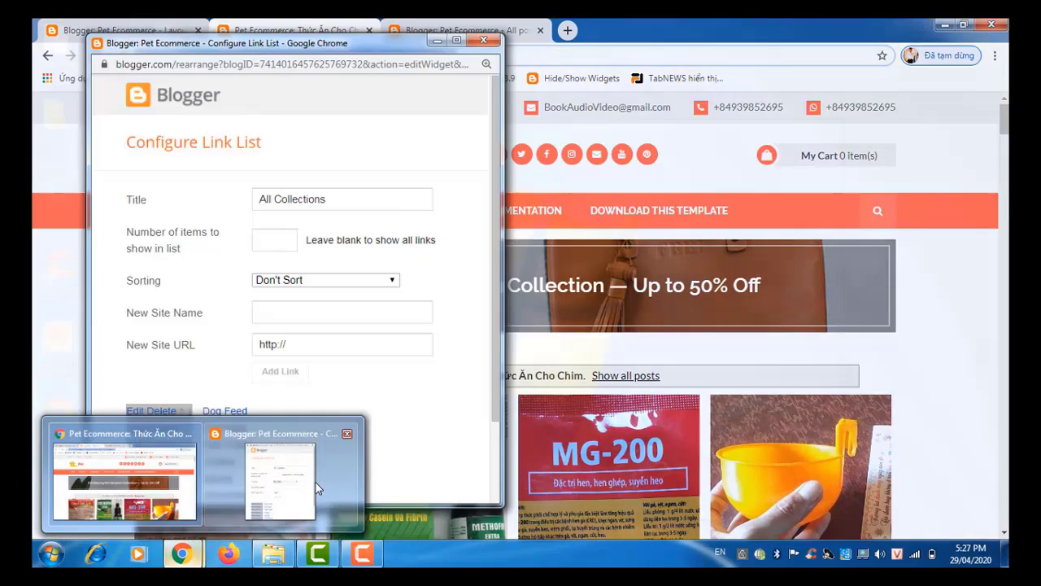
{"action": "left_click", "coordinate": [315, 482]}
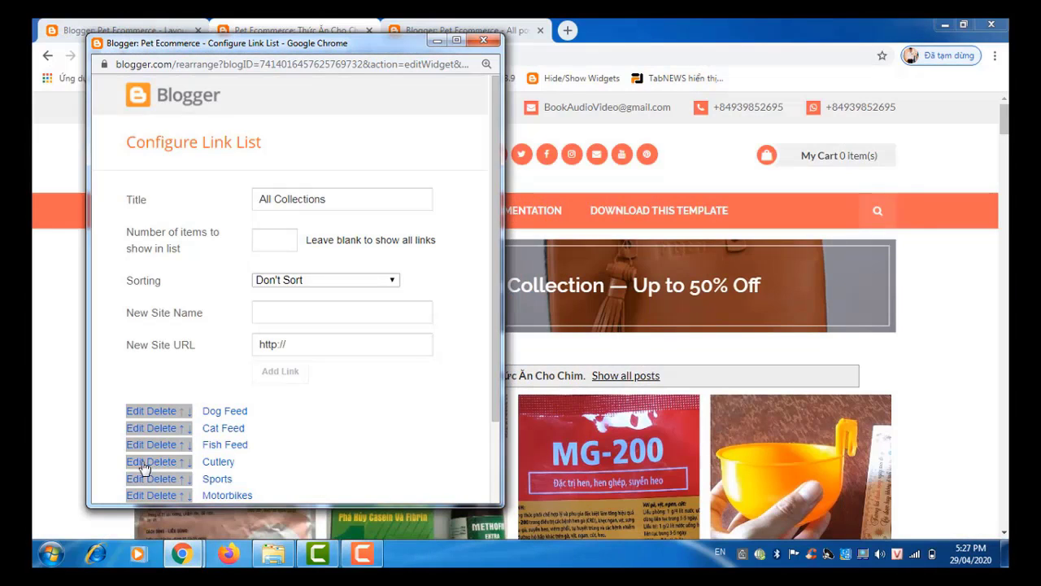
{"action": "left_click", "coordinate": [136, 462]}
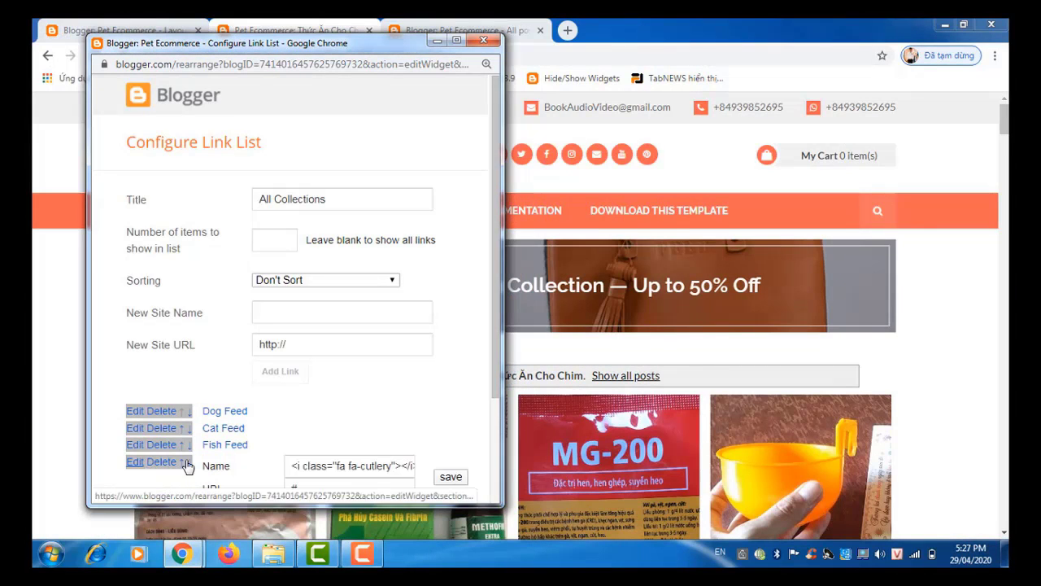
{"action": "scroll", "coordinate": [496, 406], "scroll_direction": "down", "scroll_amount": 1}
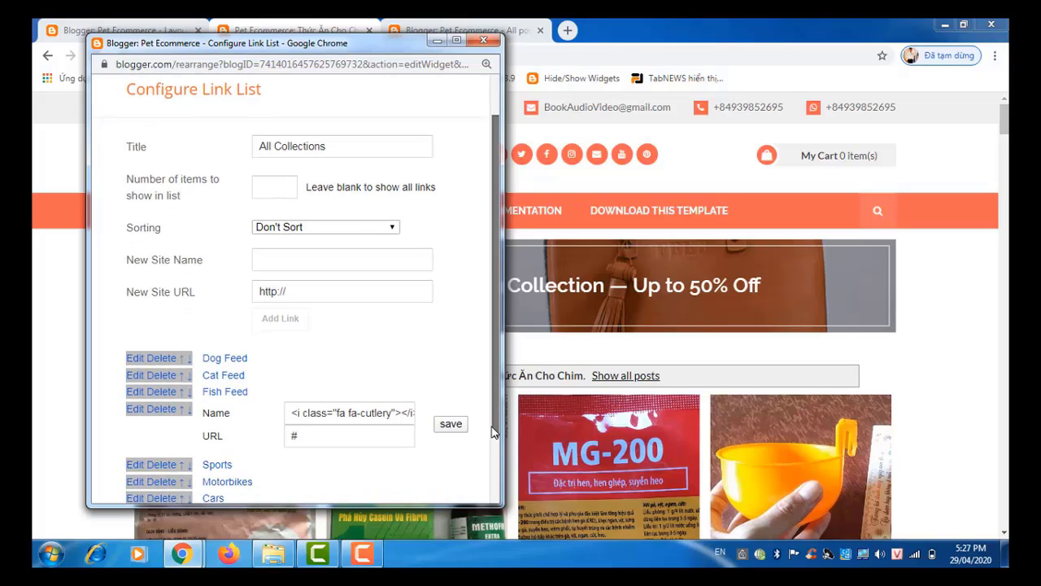
{"action": "left_click", "coordinate": [310, 436]}
{"action": "left_click_drag", "start_coordinate": [310, 436], "coordinate": [279, 441]}
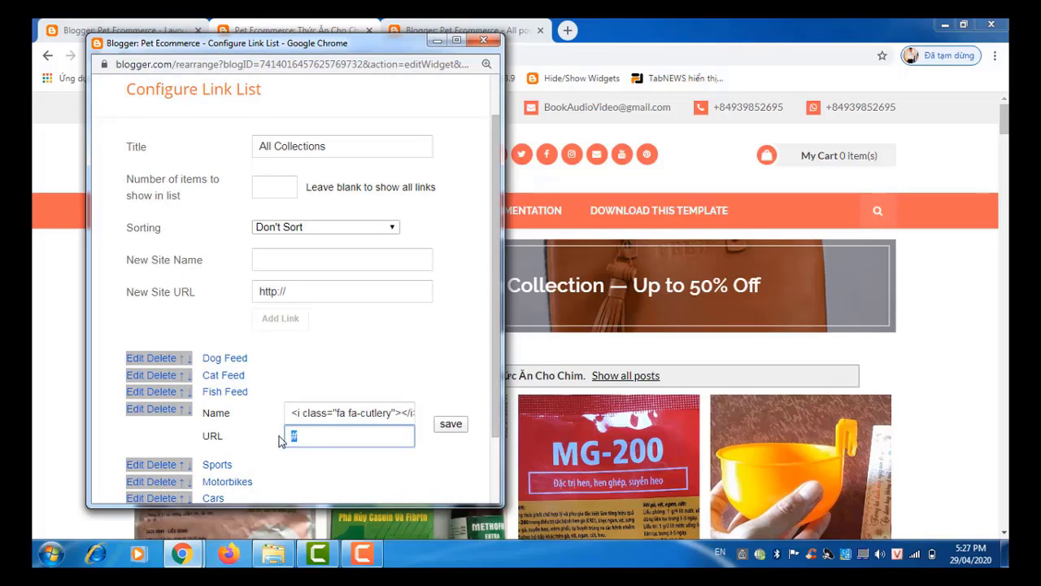
{"action": "key", "text": "ctrl+v"}
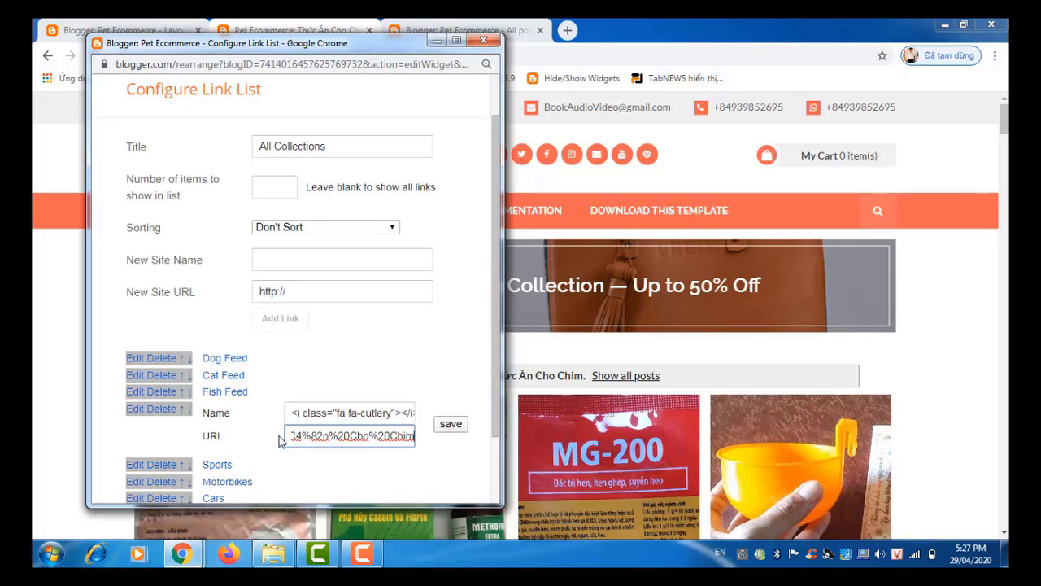
Step: Rename the link to '<i class="fa fa-cutlery"></i>Bird Feed' and save the entry
{"action": "left_click", "coordinate": [371, 414]}
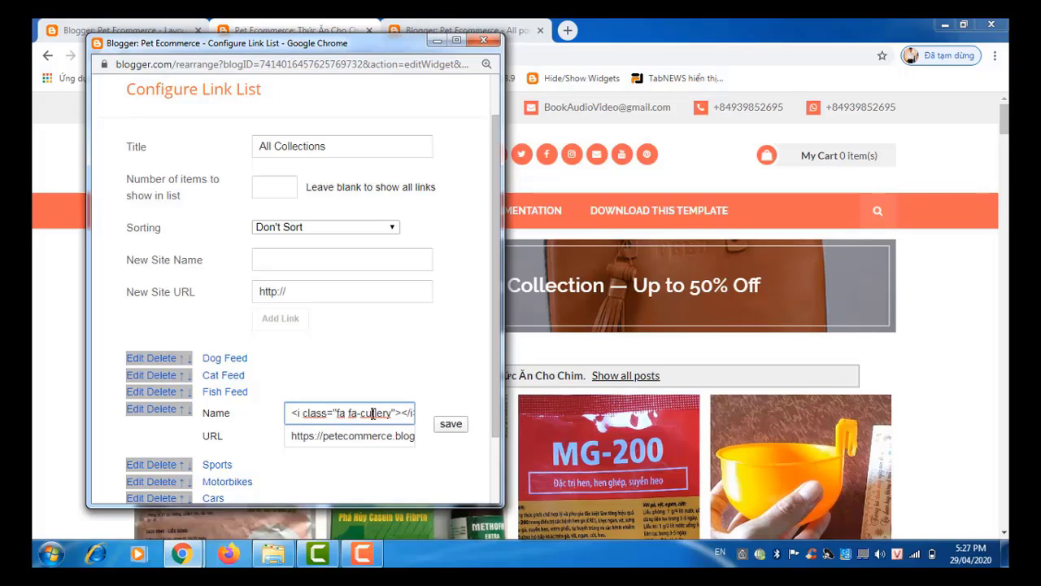
{"action": "key", "text": "End"}
{"action": "type", "text": "Cutlery"}
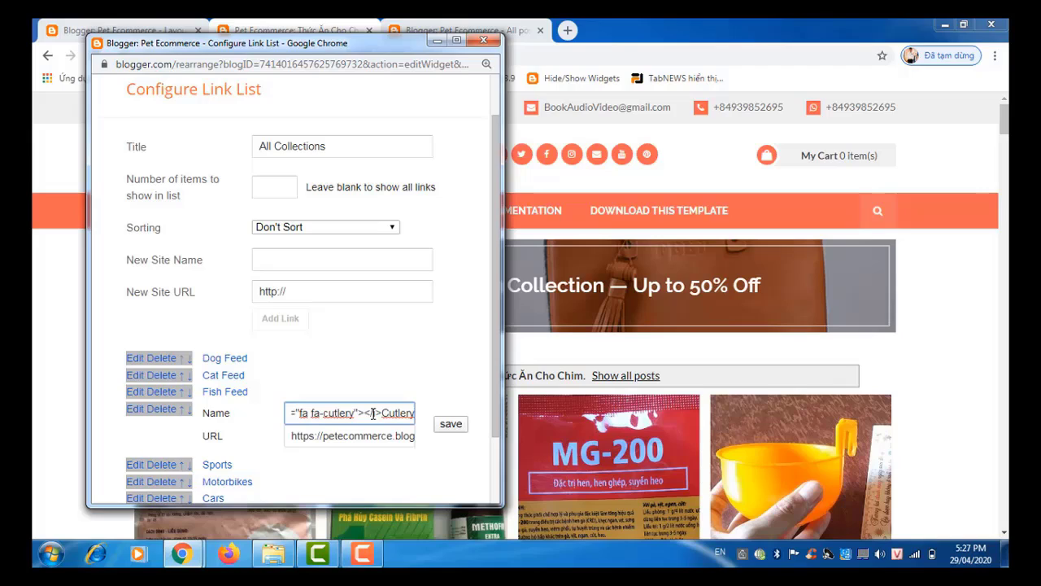
{"action": "key", "text": "Left"}
{"action": "key", "text": "Left"}
{"action": "key", "text": "Left"}
{"action": "key", "text": "Left"}
{"action": "key", "text": "Left"}
{"action": "key", "text": "Left"}
{"action": "key", "text": "Left"}
{"action": "key", "text": "Left"}
{"action": "key", "text": "Left"}
{"action": "key", "text": "Left"}
{"action": "key", "text": "Left"}
{"action": "key", "text": "Left"}
{"action": "key", "text": "Left"}
{"action": "key", "text": "Left"}
{"action": "key", "text": "Left"}
{"action": "key", "text": "Left"}
{"action": "key", "text": "Left"}
{"action": "key", "text": "Left"}
{"action": "key", "text": "Left"}
{"action": "key", "text": "Left"}
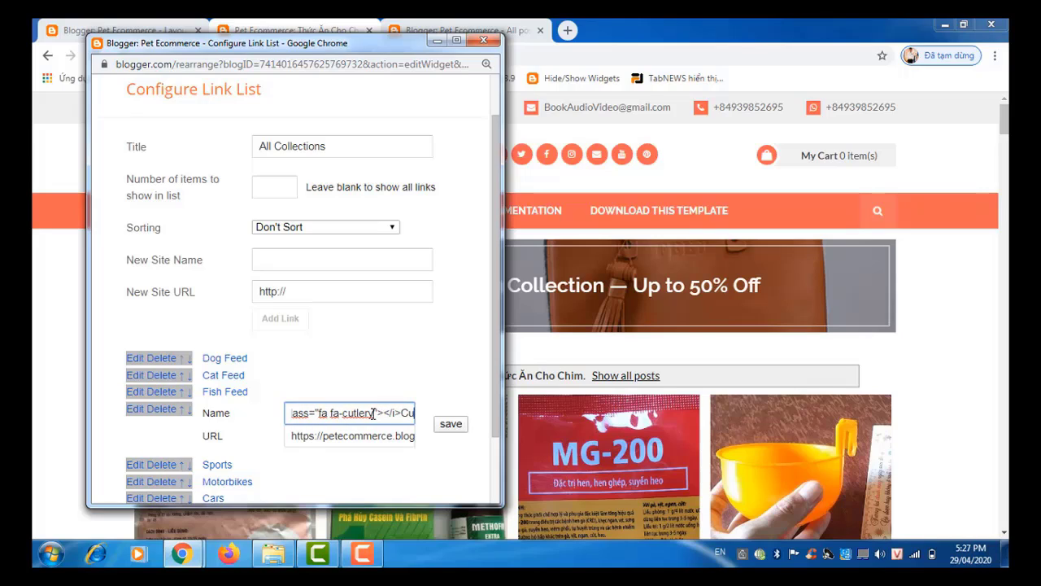
{"action": "key", "text": "Right"}
{"action": "key", "text": "Right"}
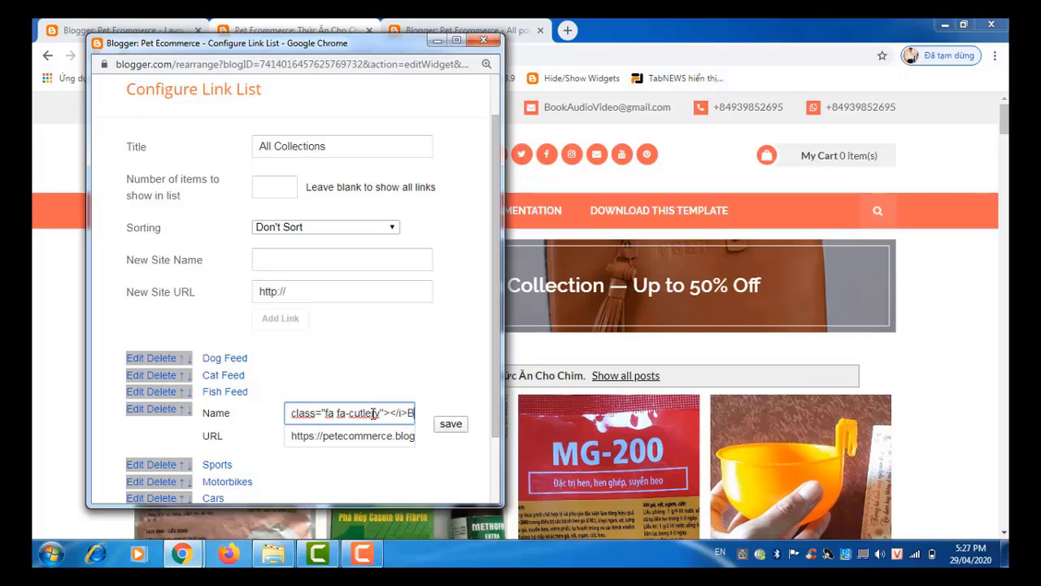
{"action": "key", "text": "Right"}
{"action": "key", "text": "Right"}
{"action": "key", "text": "Right"}
{"action": "key", "text": "Right"}
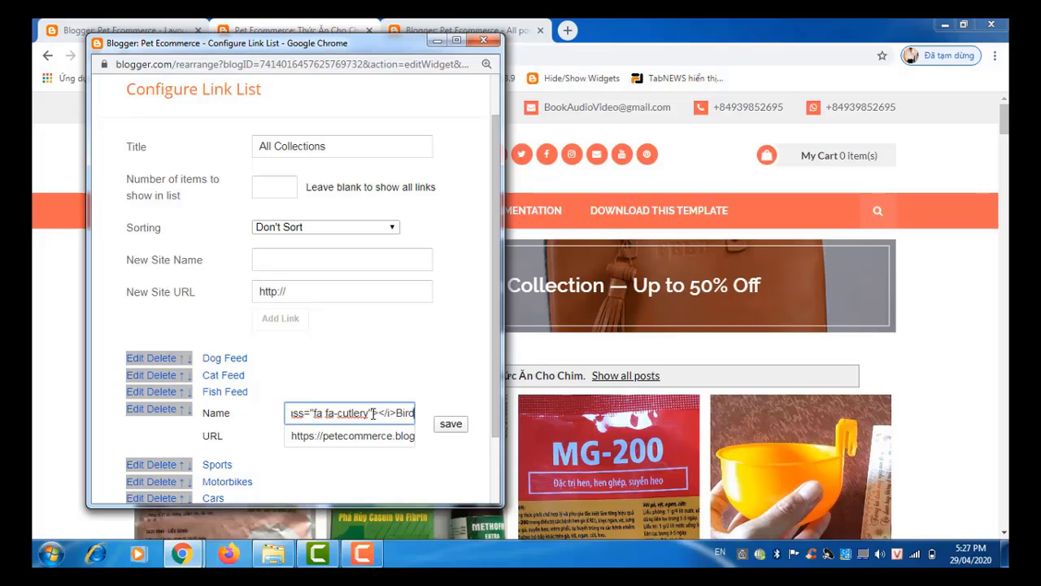
{"action": "key", "text": "Right"}
{"action": "key", "text": "Right"}
{"action": "key", "text": "Right"}
{"action": "key", "text": "Right"}
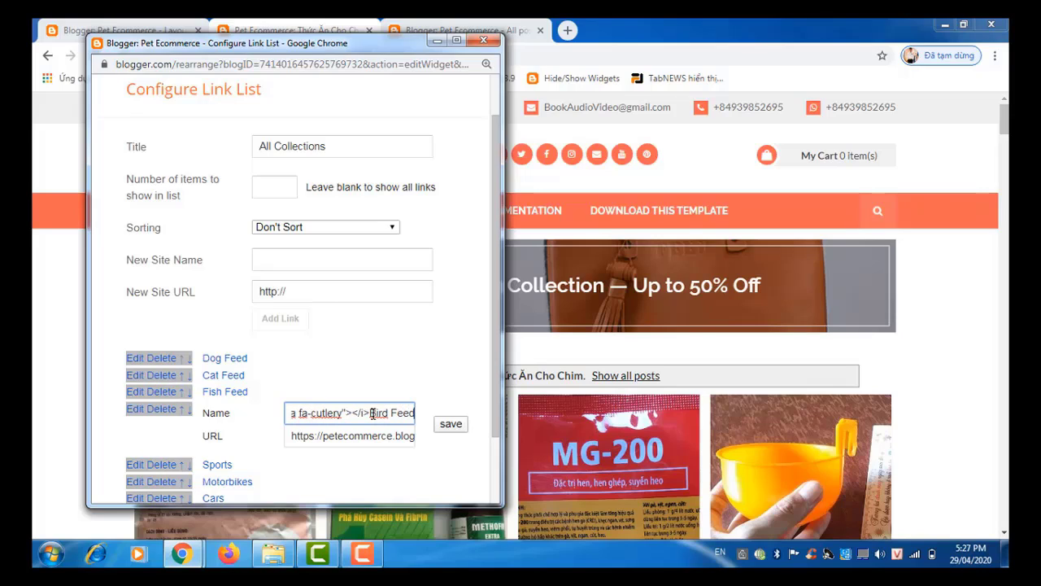
{"action": "left_click", "coordinate": [450, 425]}
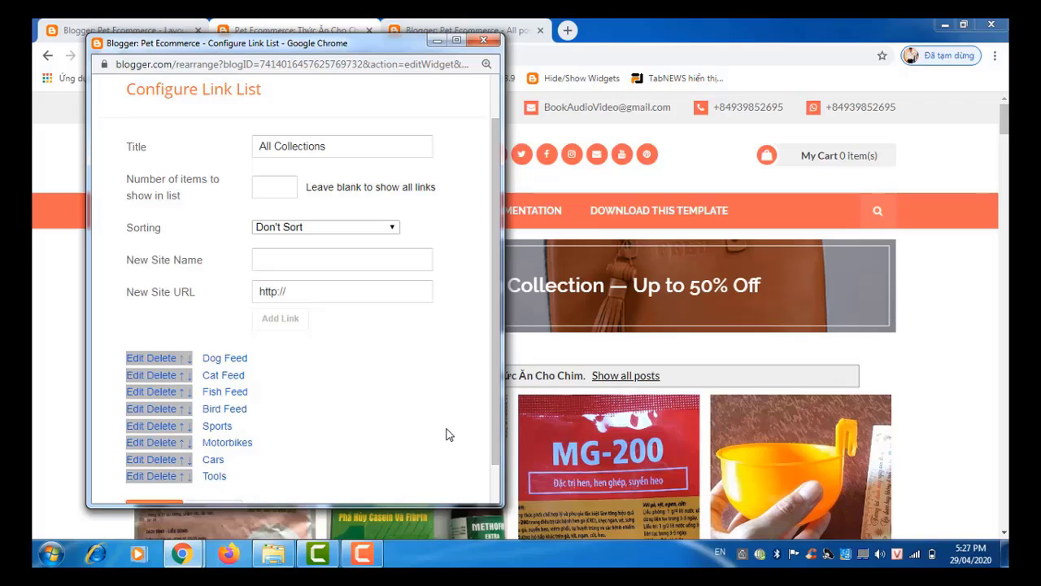
Step: Open the PET FEED > Chicken label page (Thức Ăn Cho Gà) and select its address
{"action": "left_click", "coordinate": [315, 30]}
{"action": "mouse_move", "coordinate": [231, 213]}
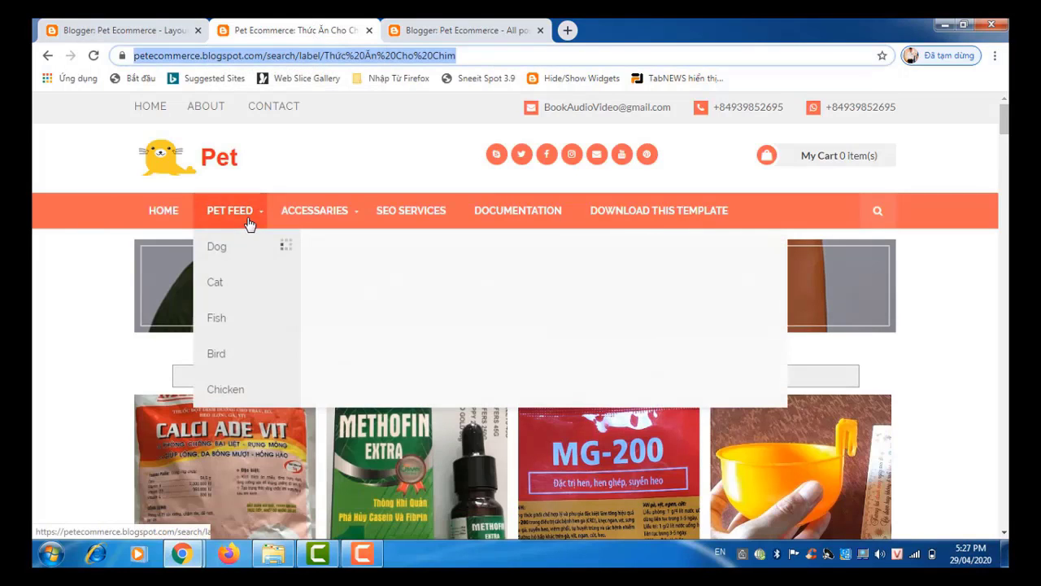
{"action": "left_click", "coordinate": [227, 391]}
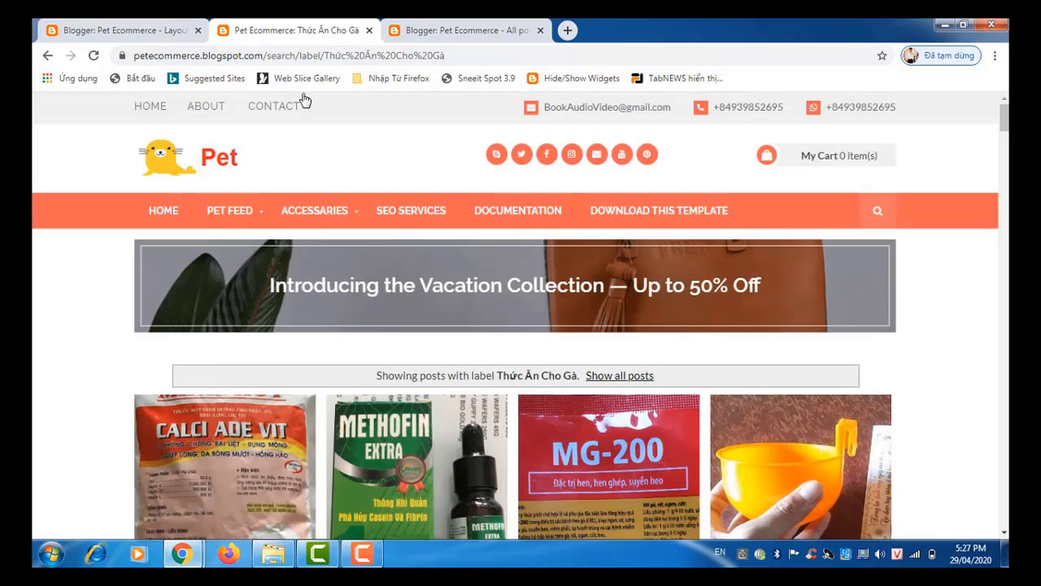
{"action": "left_click", "coordinate": [303, 57]}
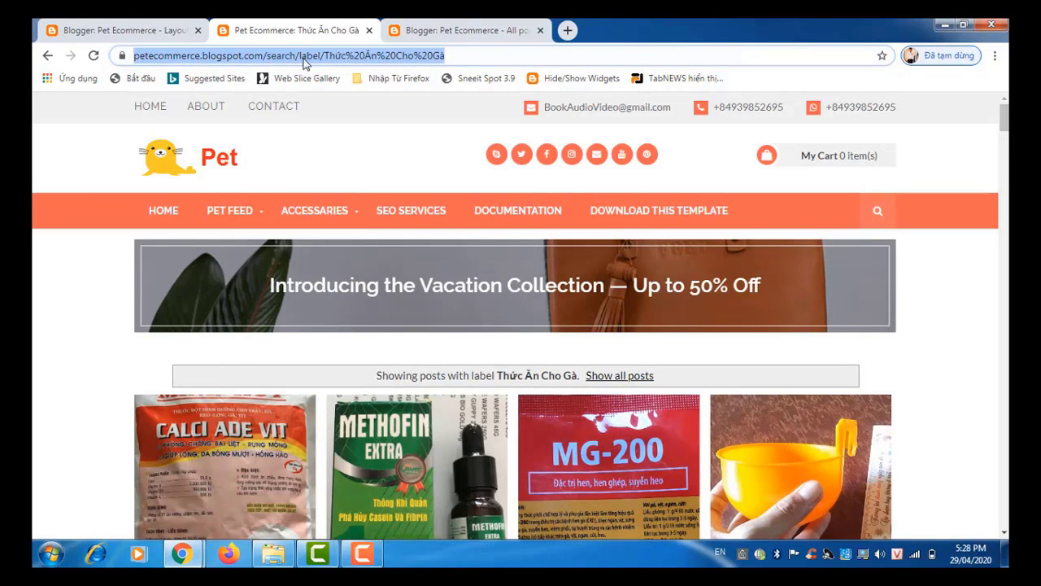
{"action": "right_click", "coordinate": [303, 63]}
Step: Copy the Thức Ăn Cho Gà page address and paste it as the Sports link's URL
{"action": "left_click", "coordinate": [333, 111]}
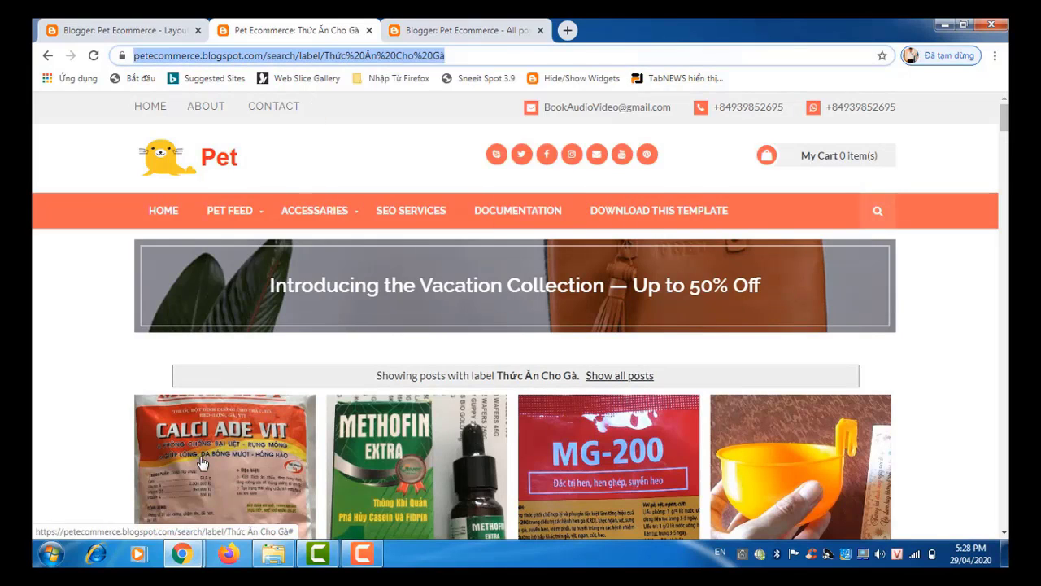
{"action": "mouse_move", "coordinate": [224, 525]}
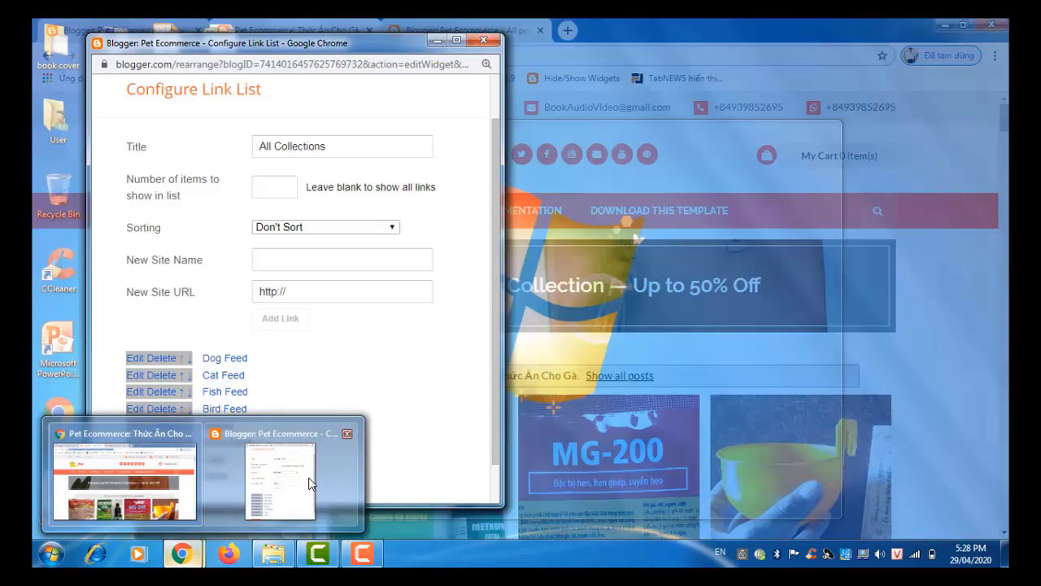
{"action": "left_click", "coordinate": [281, 480]}
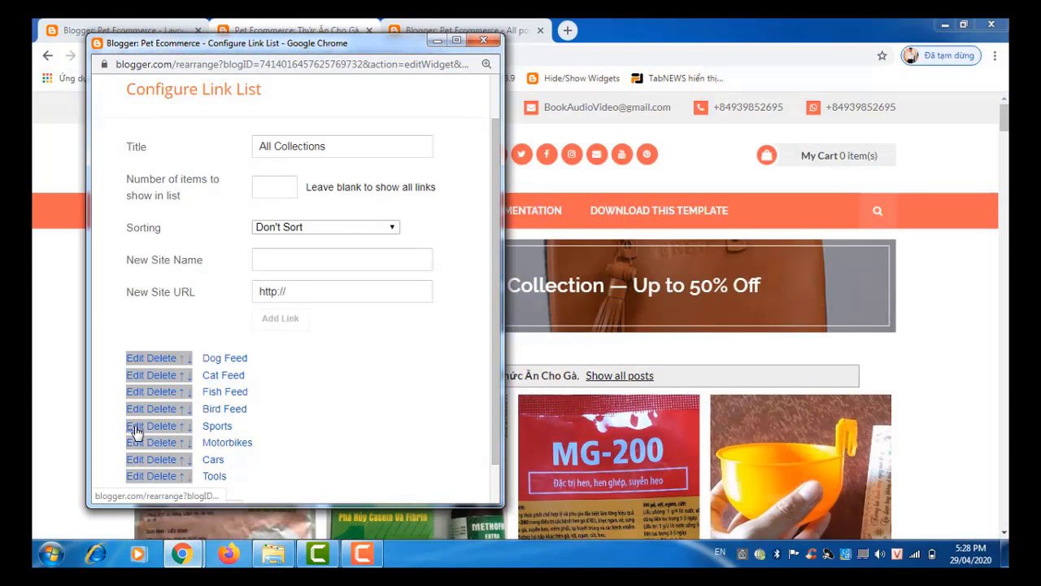
{"action": "left_click", "coordinate": [135, 427]}
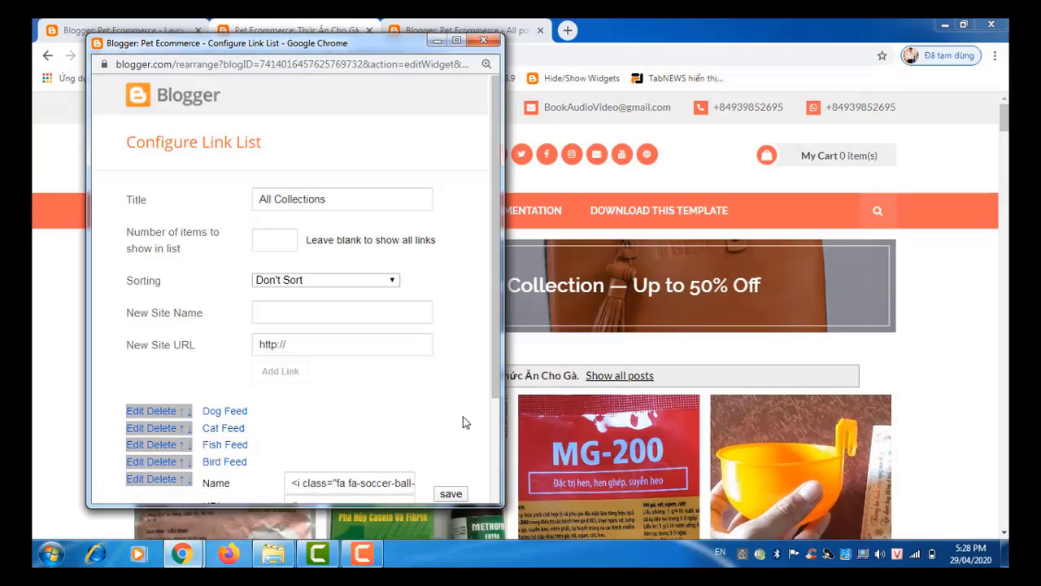
{"action": "scroll", "coordinate": [500, 396], "scroll_direction": "down", "scroll_amount": 2}
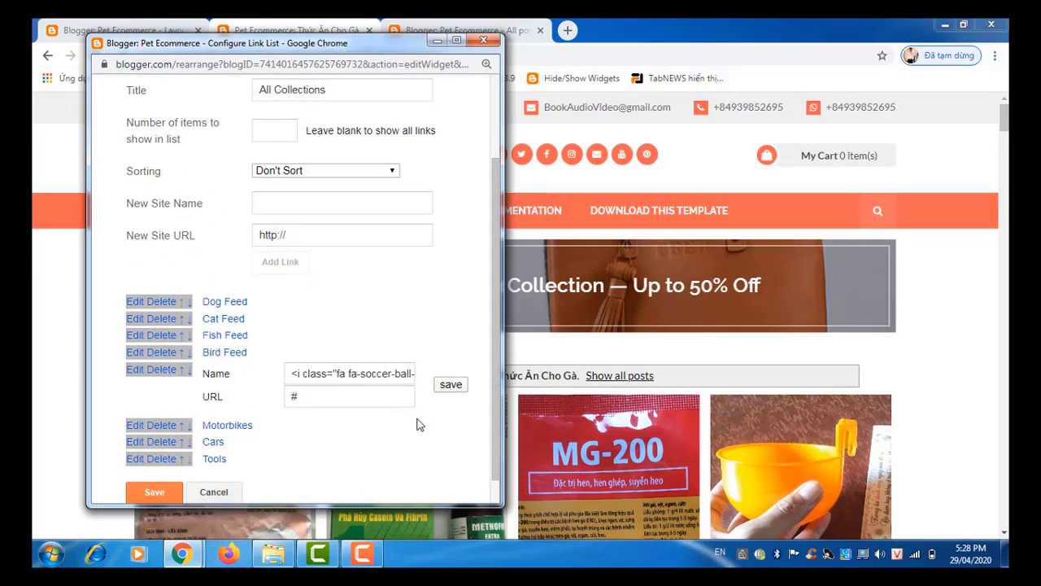
{"action": "left_click", "coordinate": [362, 396]}
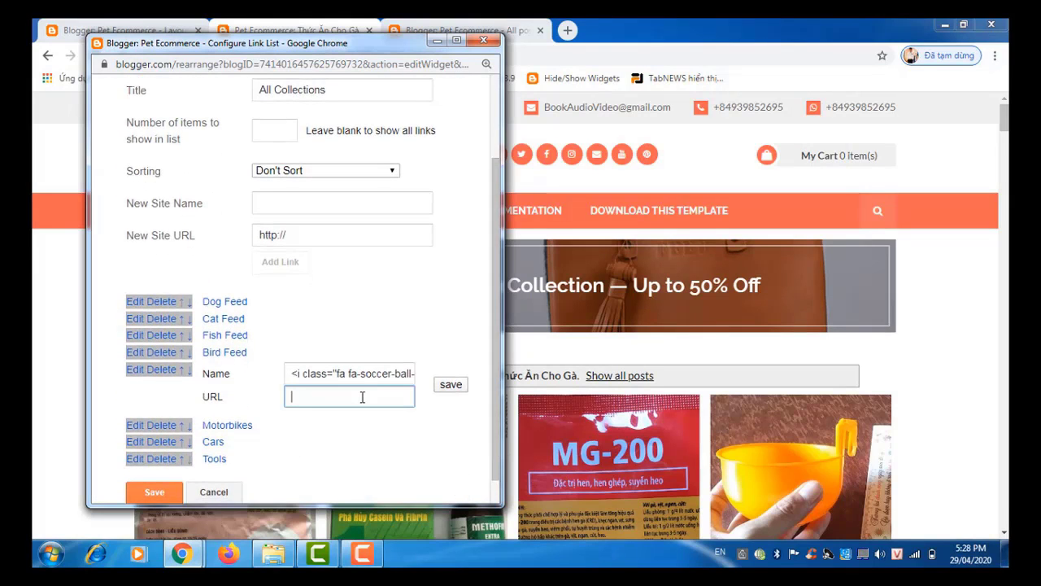
{"action": "key", "text": "ctrl+v"}
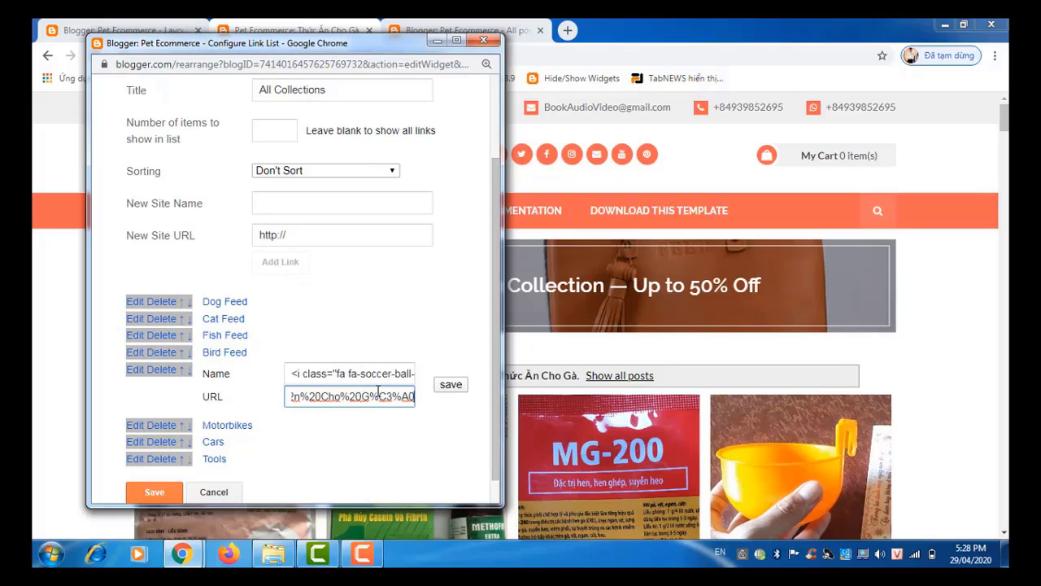
Step: Rename the link from Sports to Chicken Feed, keeping its icon code, and save it
{"action": "left_click", "coordinate": [377, 376]}
{"action": "type", "text": "<i class=\"fa fa-soccer-ball-"}
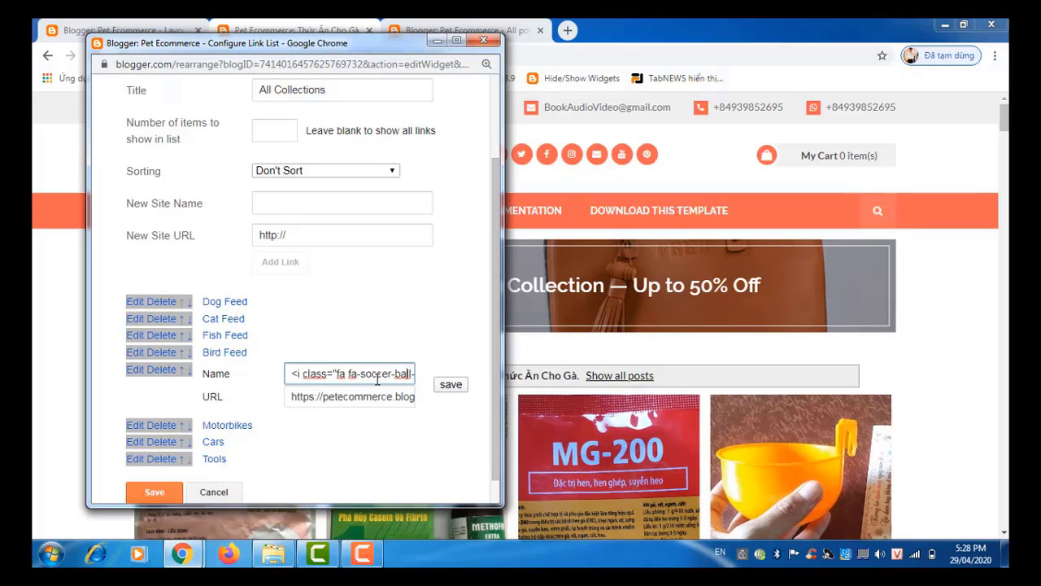
{"action": "type", "text": "o\"></i>Sports"}
{"action": "key", "text": "BackSpace"}
{"action": "key", "text": "BackSpace"}
{"action": "key", "text": "BackSpace"}
{"action": "key", "text": "BackSpace"}
{"action": "key", "text": "BackSpace"}
{"action": "key", "text": "BackSpace"}
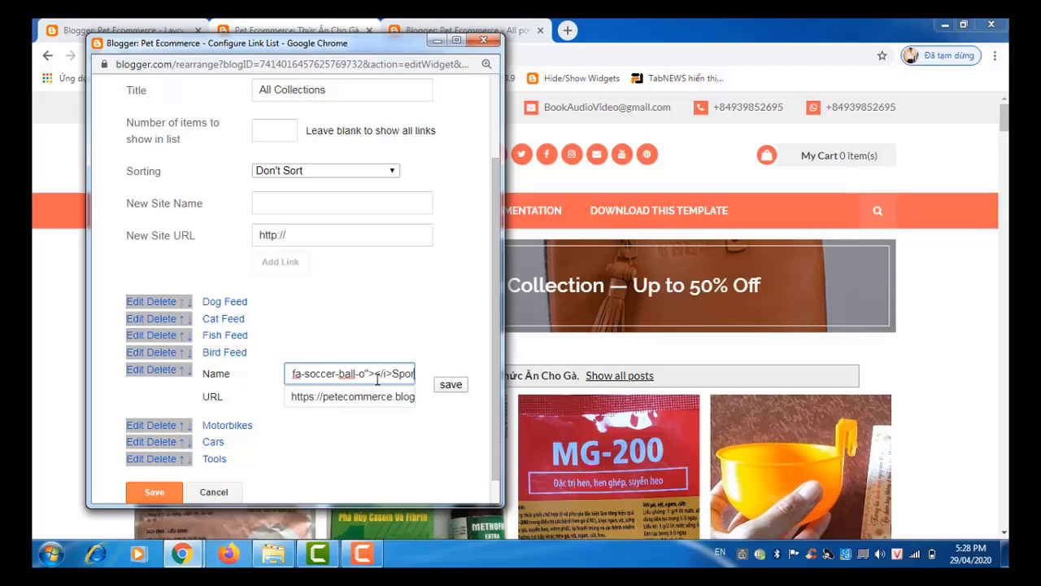
{"action": "type", "text": "C"}
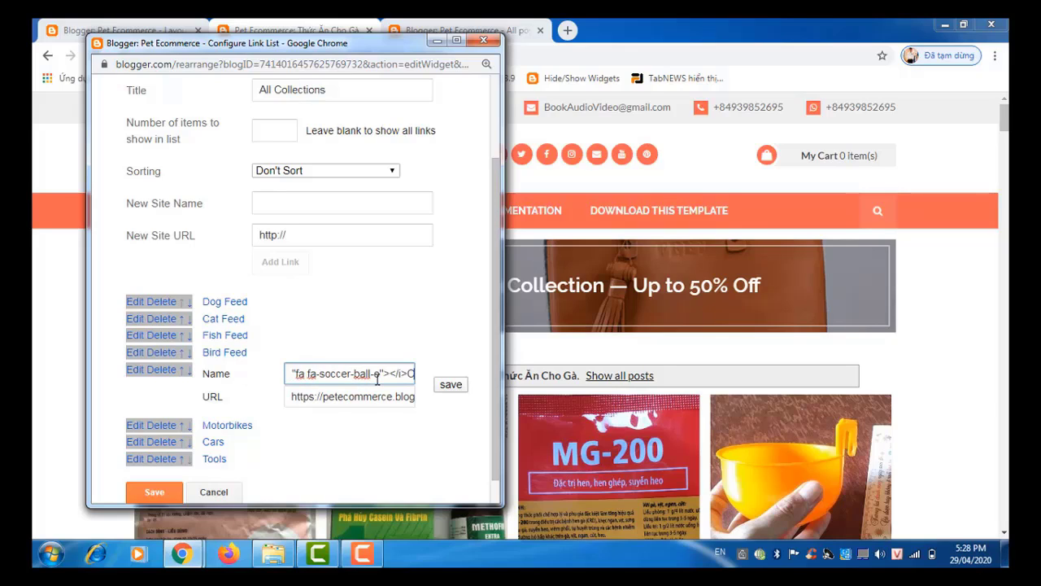
{"action": "type", "text": "hicken"}
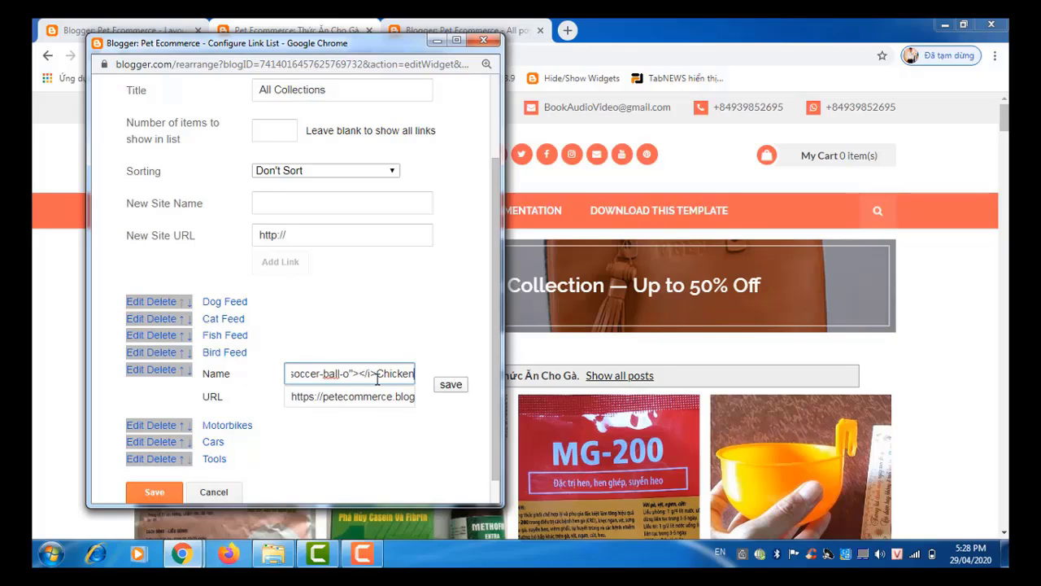
{"action": "type", "text": " Feed"}
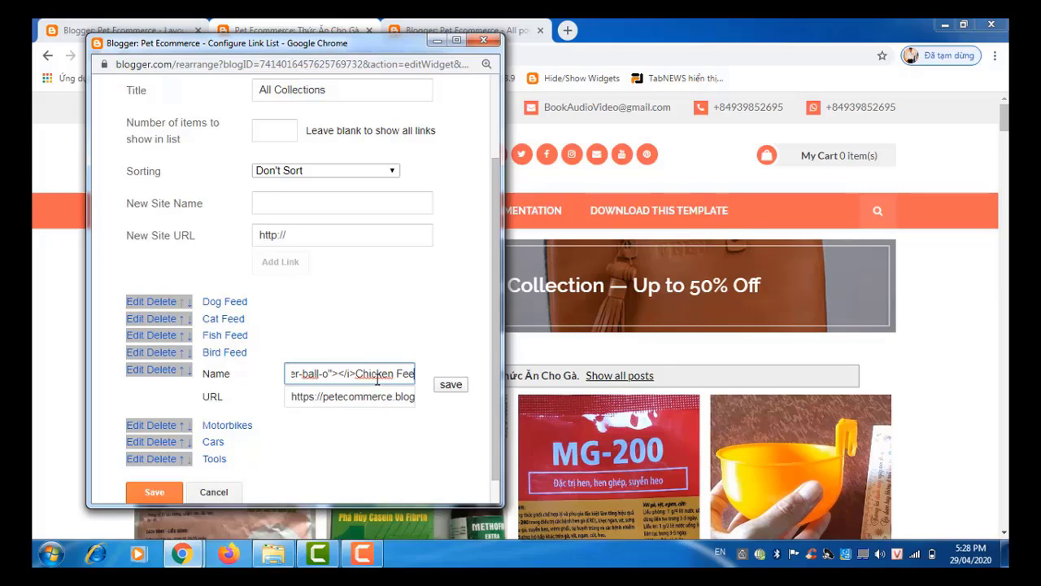
{"action": "left_click", "coordinate": [450, 385]}
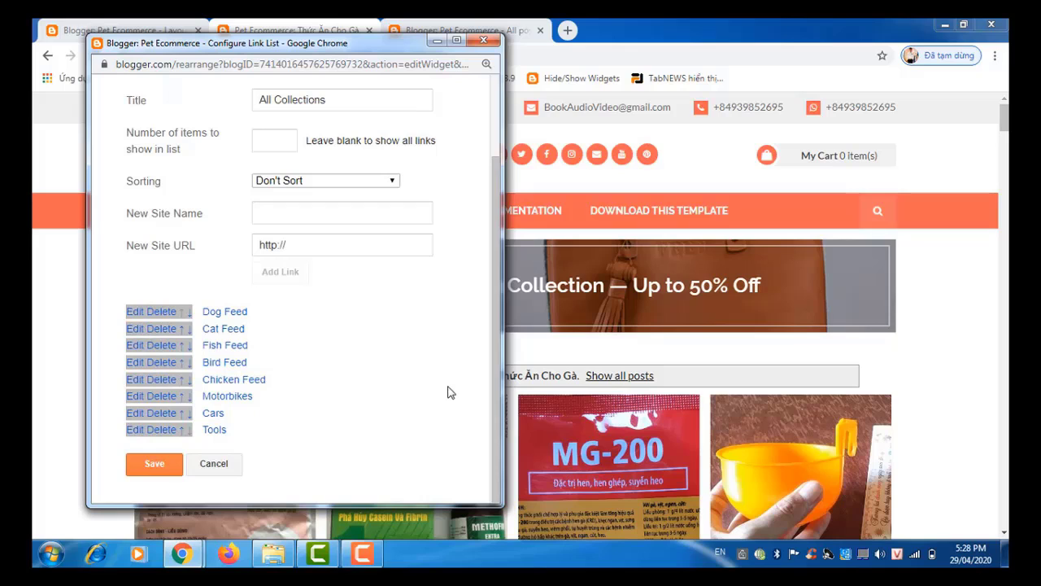
Step: Open the ACCESSARIES > Medicin label page (Thuốc Thú Y) and copy its address
{"action": "left_click", "coordinate": [342, 29]}
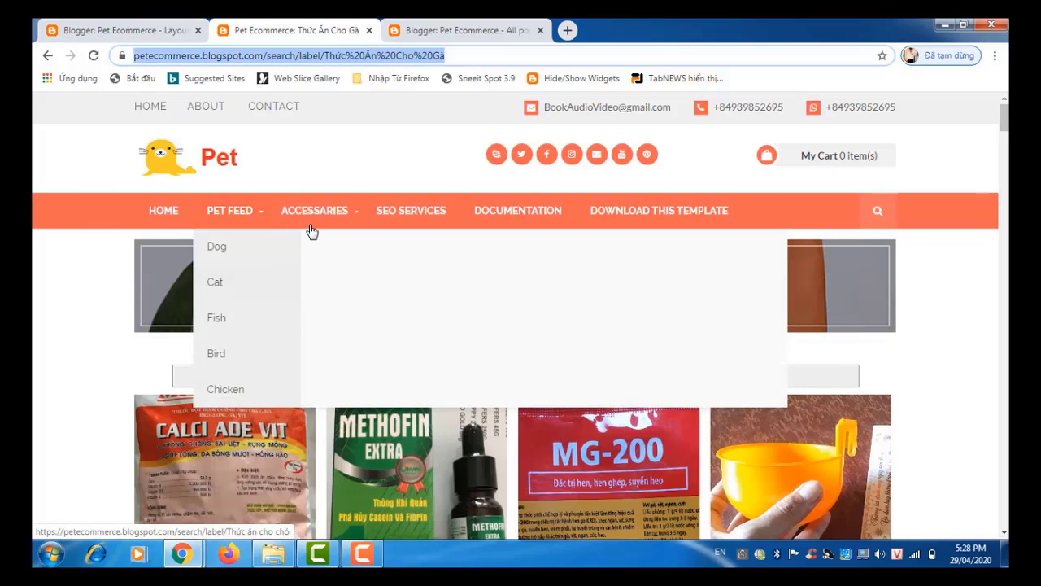
{"action": "mouse_move", "coordinate": [315, 224]}
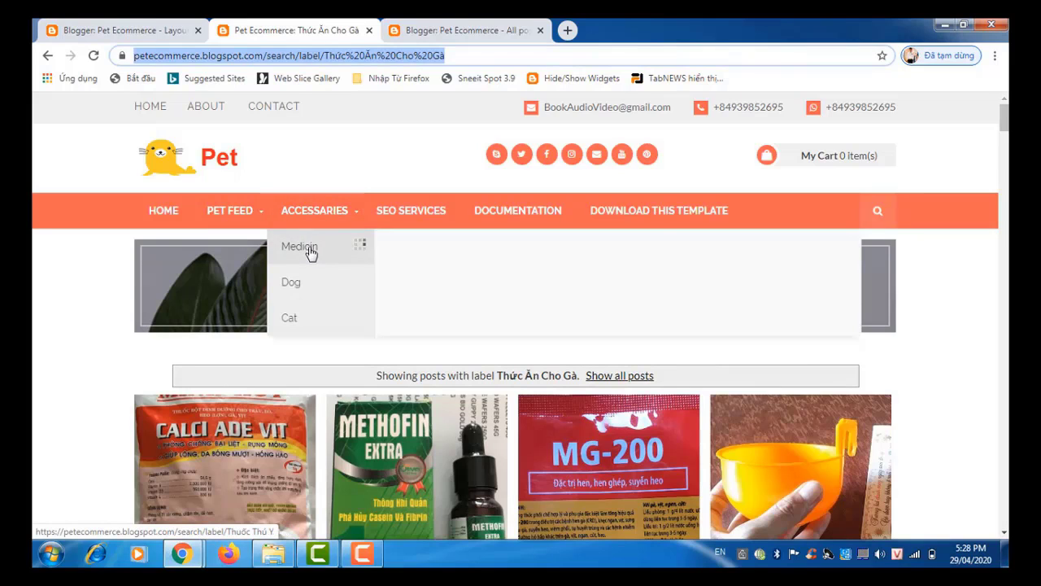
{"action": "left_click", "coordinate": [310, 253]}
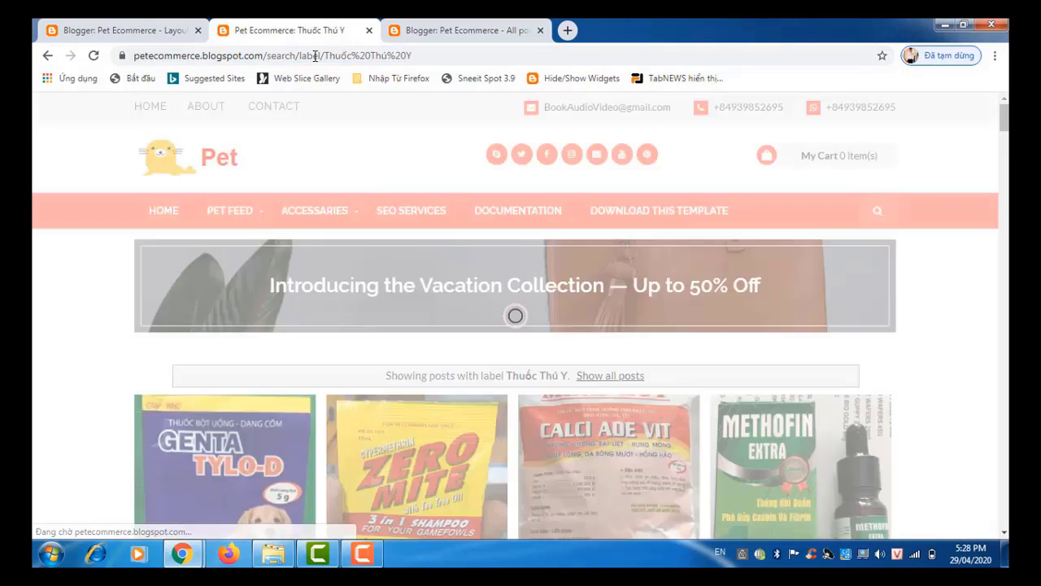
{"action": "left_click", "coordinate": [315, 55]}
{"action": "right_click", "coordinate": [317, 63]}
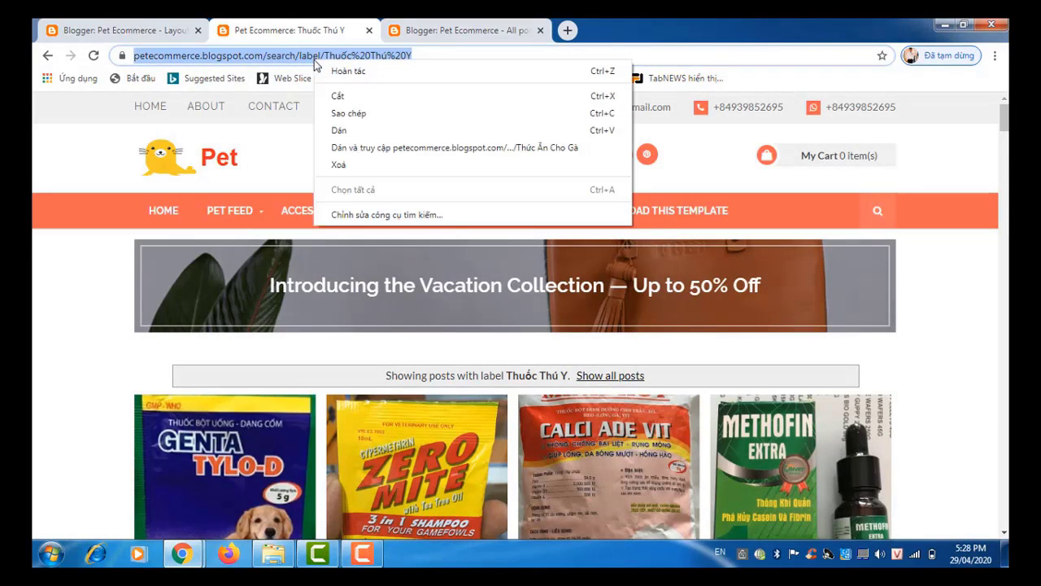
{"action": "left_click", "coordinate": [327, 113]}
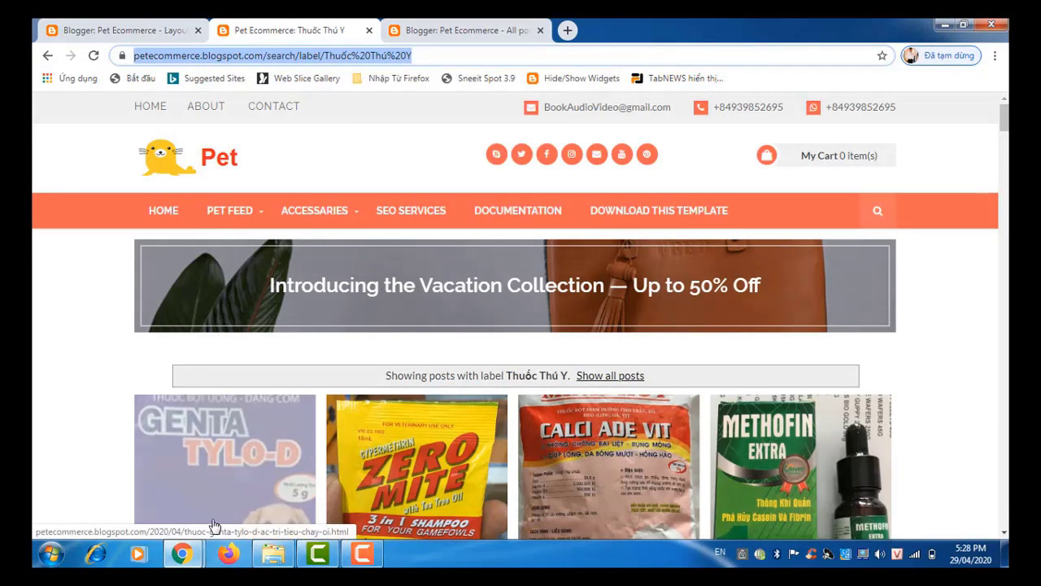
Step: Replace the Motorbikes link's # URL with the Thuốc Thú Y page address
{"action": "mouse_move", "coordinate": [182, 553]}
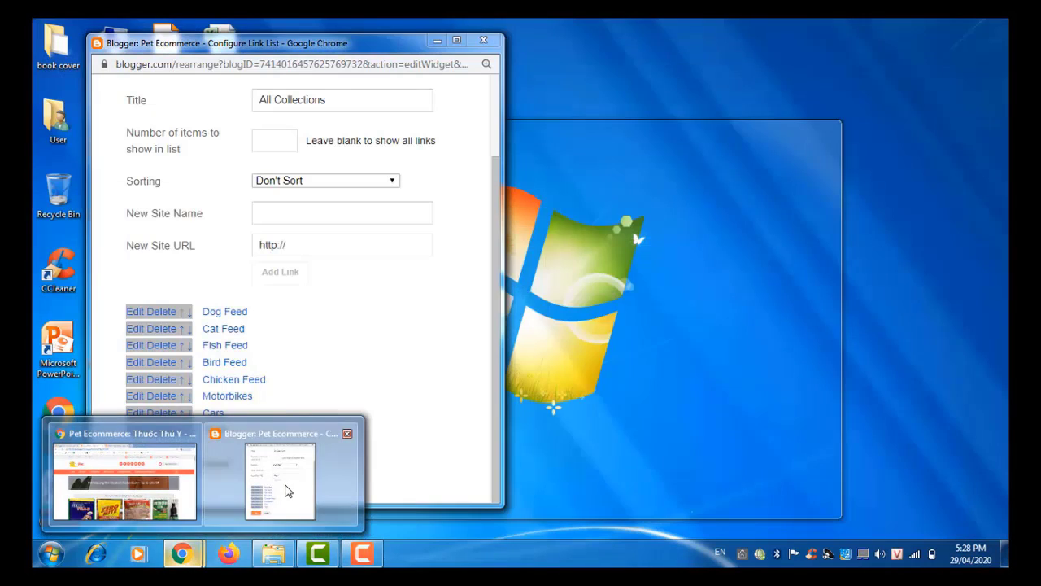
{"action": "left_click", "coordinate": [287, 490]}
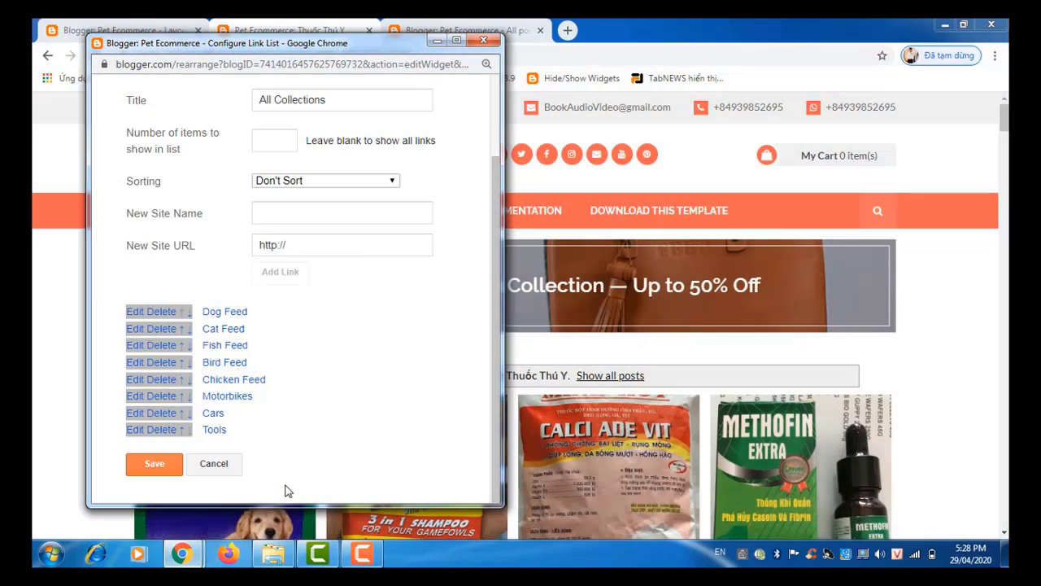
{"action": "left_click", "coordinate": [132, 399]}
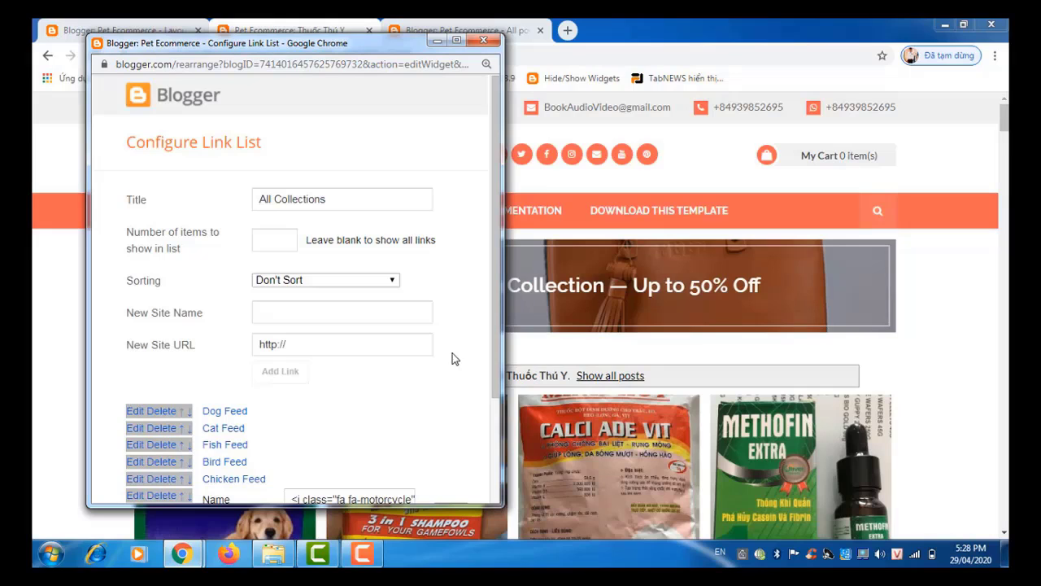
{"action": "left_click_drag", "start_coordinate": [496, 356], "coordinate": [496, 458]}
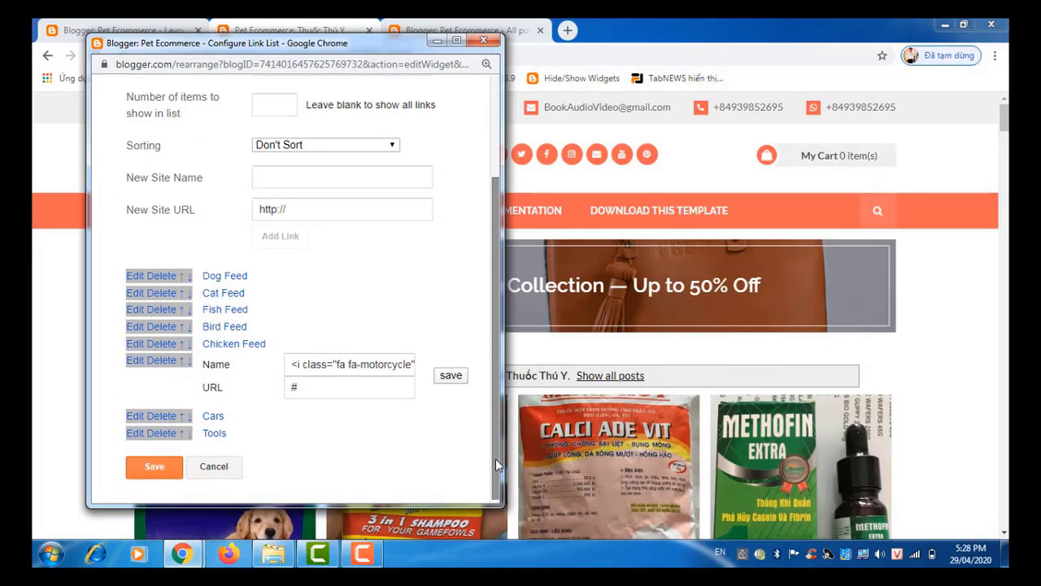
{"action": "left_click_drag", "start_coordinate": [330, 390], "coordinate": [287, 386]}
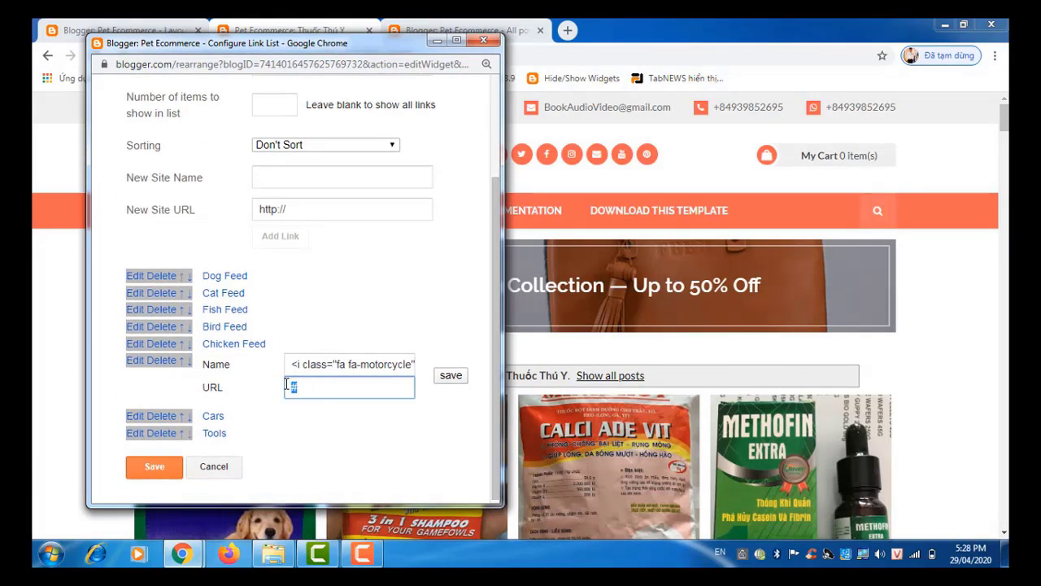
{"action": "key", "text": "ctrl+v"}
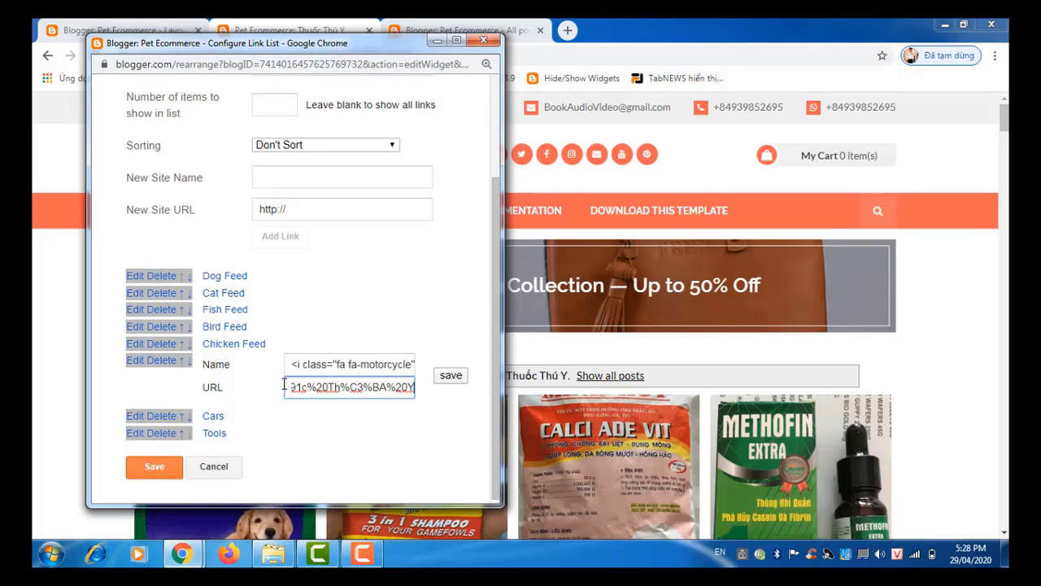
Step: Change the link name from Motorbikes to Medicine and save it
{"action": "left_click", "coordinate": [362, 364]}
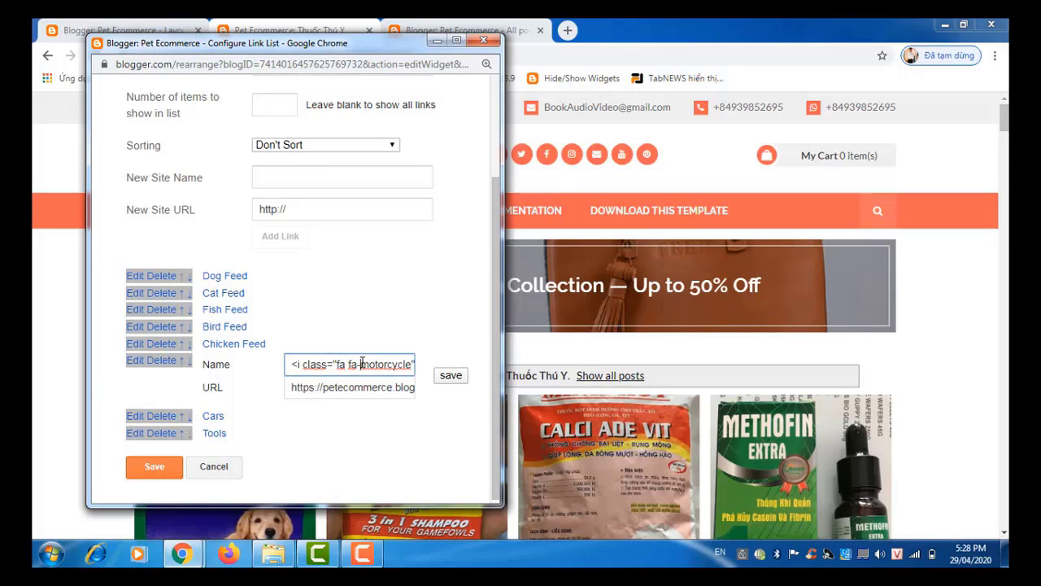
{"action": "key", "text": "Right"}
{"action": "key", "text": "Right"}
{"action": "key", "text": "Right"}
{"action": "key", "text": "Right"}
{"action": "key", "text": "Right"}
{"action": "key", "text": "Right"}
{"action": "key", "text": "Right"}
{"action": "key", "text": "Right"}
{"action": "key", "text": "Right"}
{"action": "key", "text": "Right"}
{"action": "key", "text": "Right"}
{"action": "key", "text": "Right"}
{"action": "key", "text": "Right"}
{"action": "key", "text": "Right"}
{"action": "key", "text": "Right"}
{"action": "key", "text": "Right"}
{"action": "key", "text": "Right"}
{"action": "key", "text": "Right"}
{"action": "key", "text": "Right"}
{"action": "key", "text": "Right"}
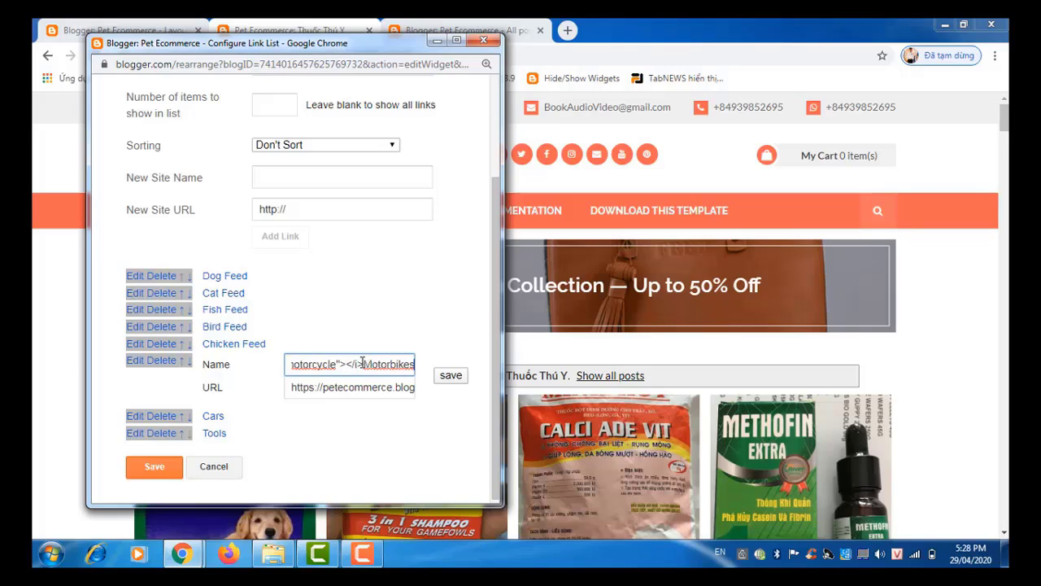
{"action": "key", "text": "Left"}
{"action": "key", "text": "Left"}
{"action": "key", "text": "Left"}
{"action": "key", "text": "Left"}
{"action": "key", "text": "Left"}
{"action": "key", "text": "Left"}
{"action": "key", "text": "Left"}
{"action": "key", "text": "Left"}
{"action": "key", "text": "Left"}
{"action": "key", "text": "Left"}
{"action": "key", "text": "Left"}
{"action": "key", "text": "Left"}
{"action": "key", "text": "Left"}
{"action": "key", "text": "Left"}
{"action": "key", "text": "Left"}
{"action": "key", "text": "Left"}
{"action": "key", "text": "Left"}
{"action": "key", "text": "Left"}
{"action": "key", "text": "Left"}
{"action": "key", "text": "Left"}
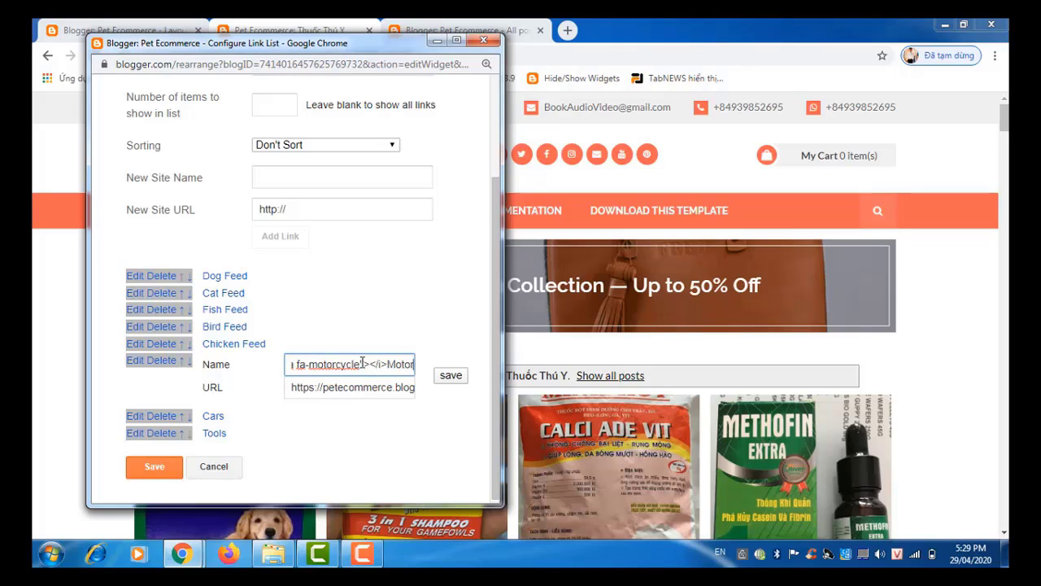
{"action": "key", "text": "Left"}
{"action": "key", "text": "Left"}
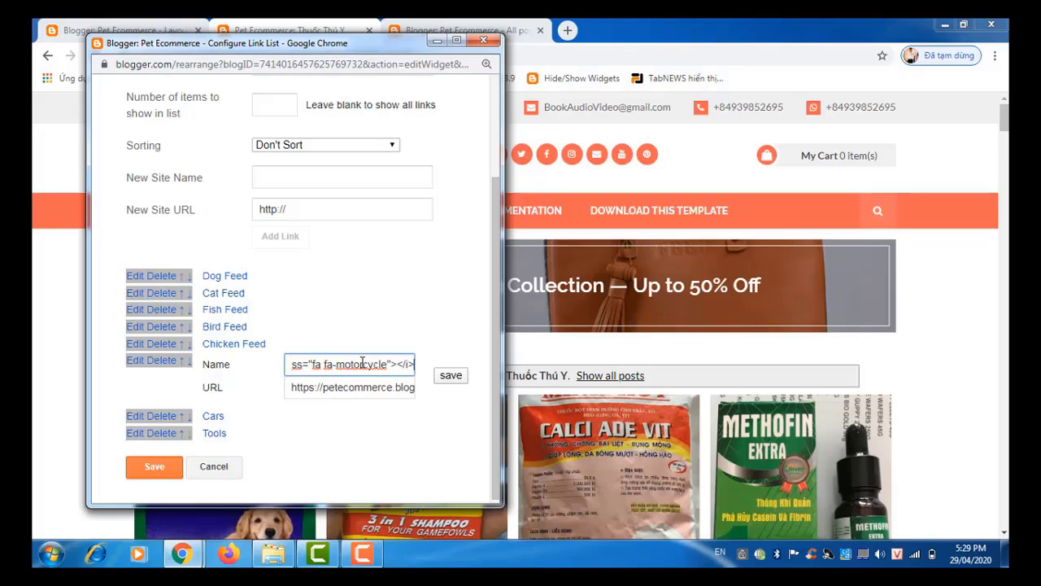
{"action": "key", "text": "Right"}
{"action": "key", "text": "Right"}
{"action": "type", "text": "dicine"}
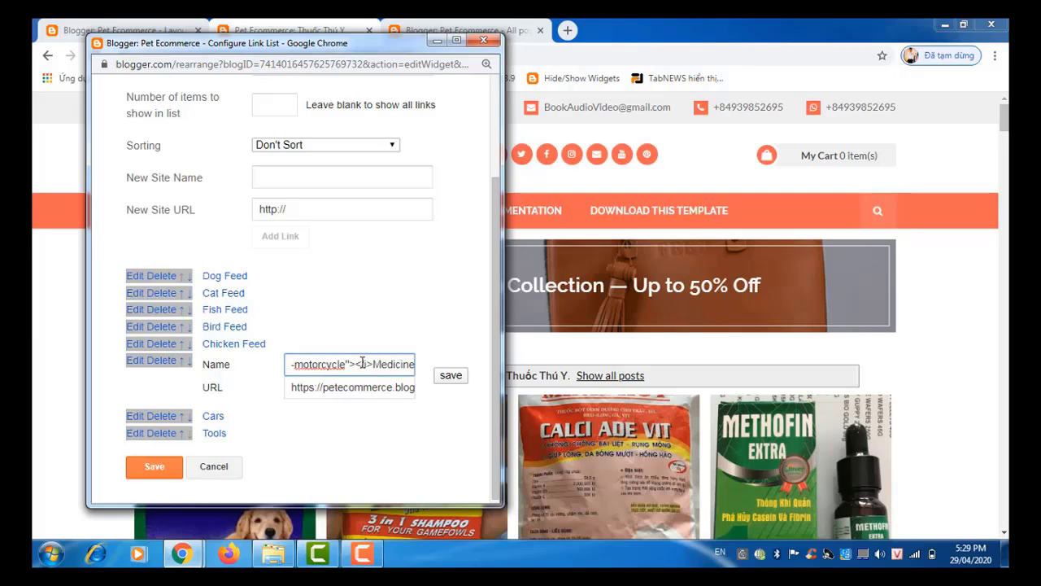
{"action": "left_click", "coordinate": [460, 377]}
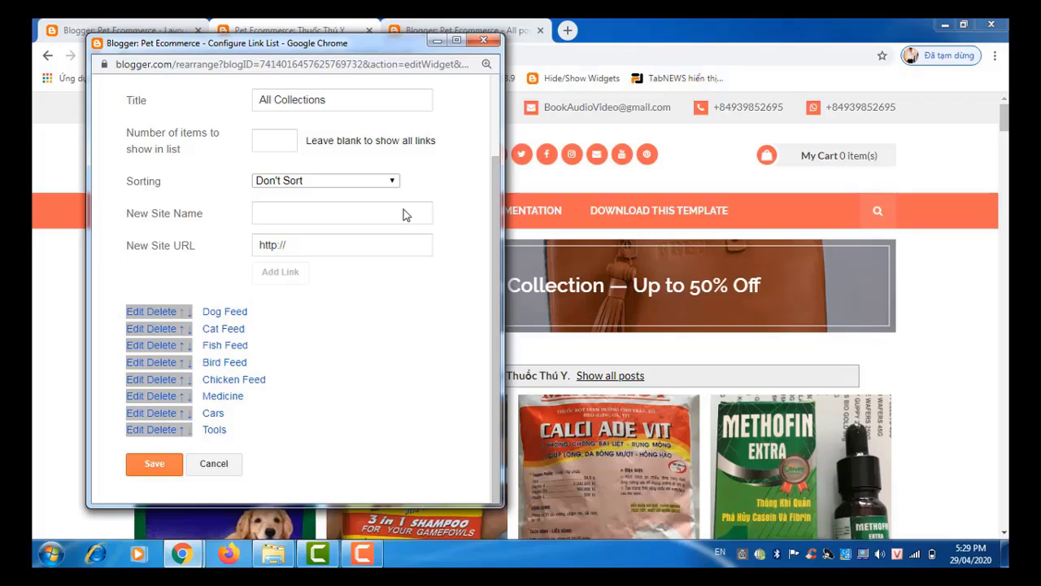
Step: Open the ACCESSARIES > Dog label page (Phụ Kiện Cho Chó) and copy its address
{"action": "left_click", "coordinate": [331, 26]}
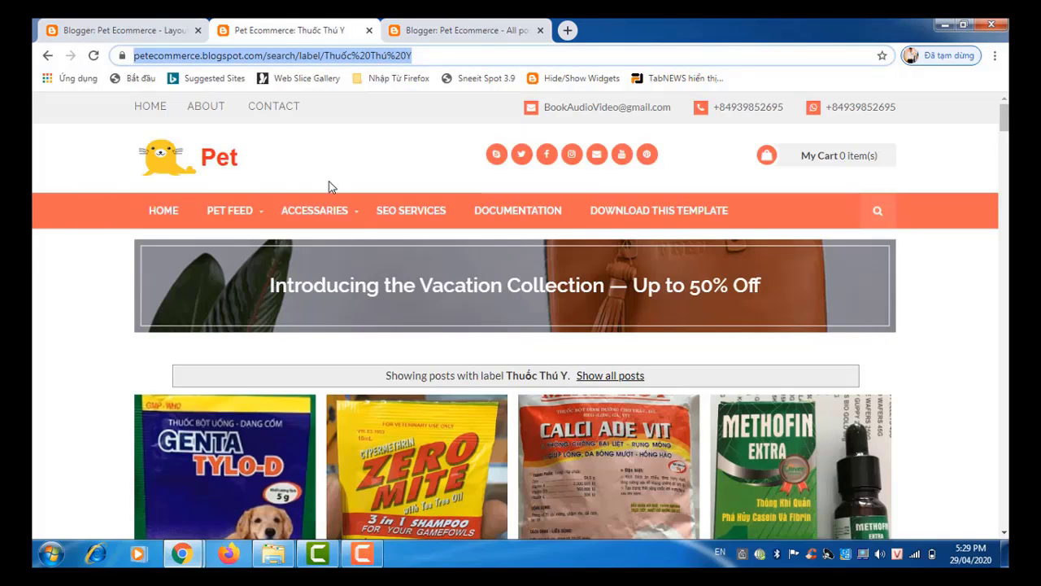
{"action": "mouse_move", "coordinate": [337, 220]}
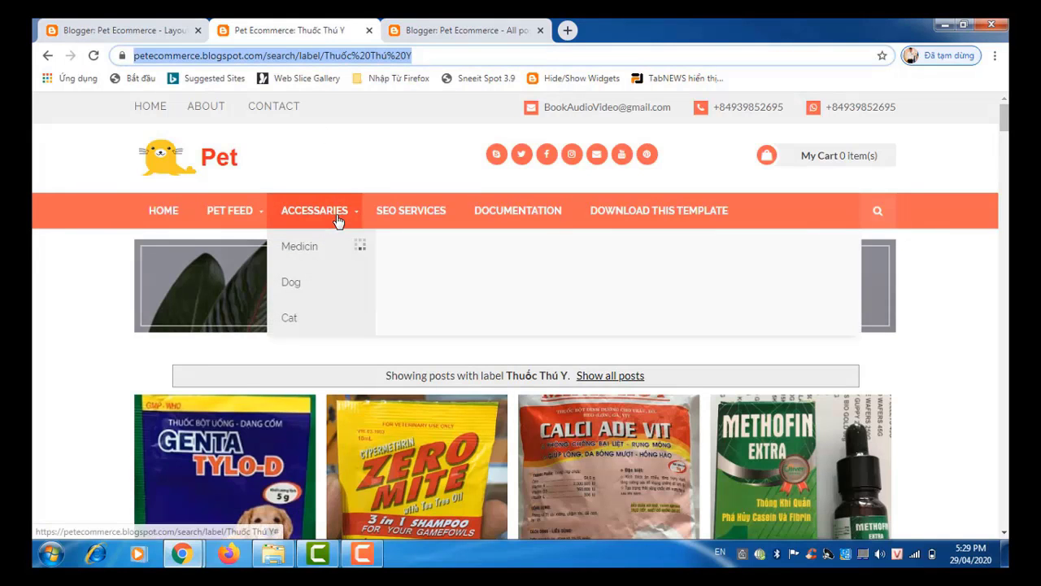
{"action": "left_click", "coordinate": [310, 295]}
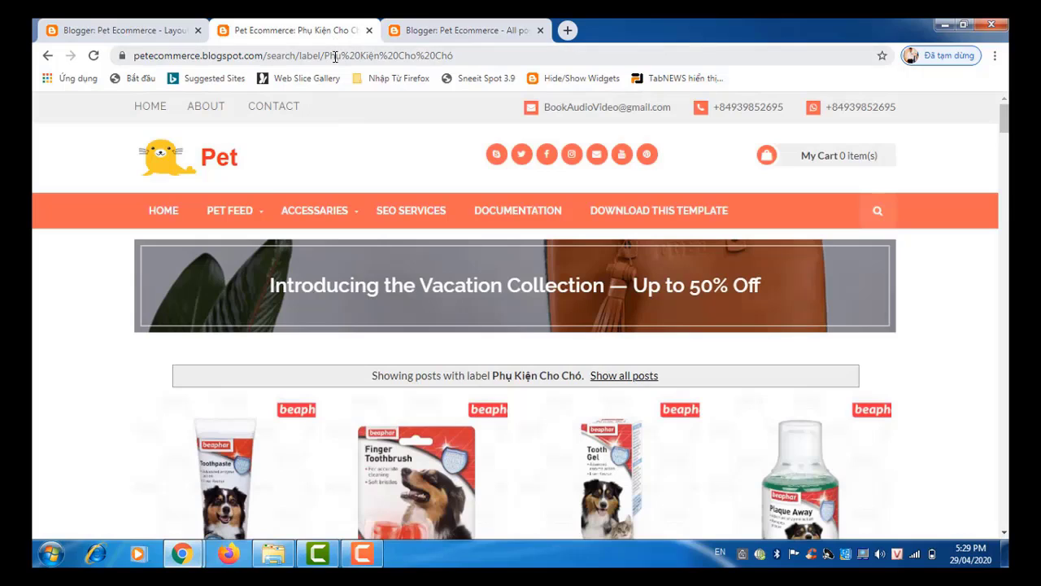
{"action": "left_click", "coordinate": [335, 57]}
{"action": "right_click", "coordinate": [334, 57]}
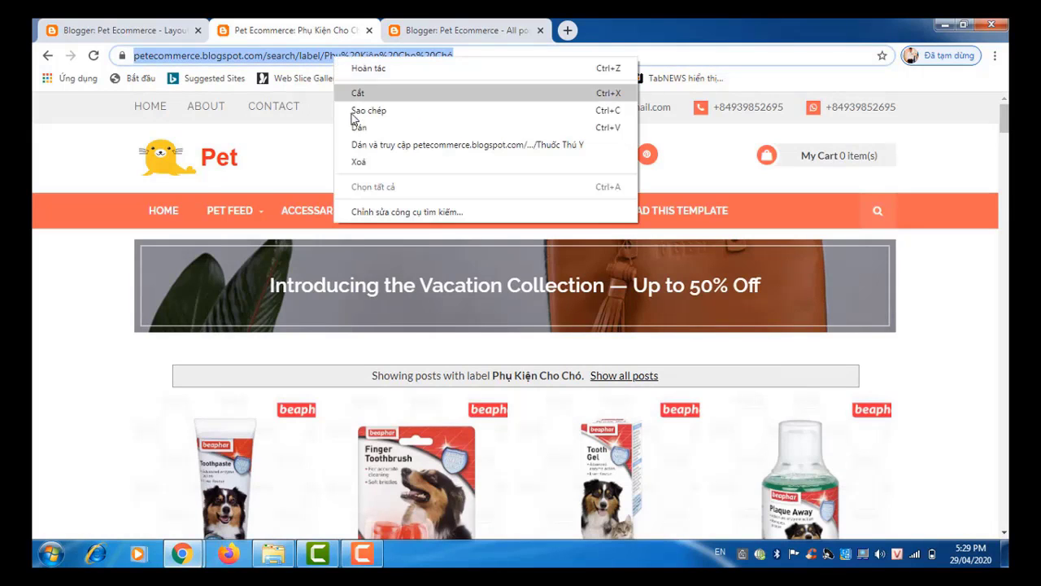
{"action": "left_click", "coordinate": [355, 111]}
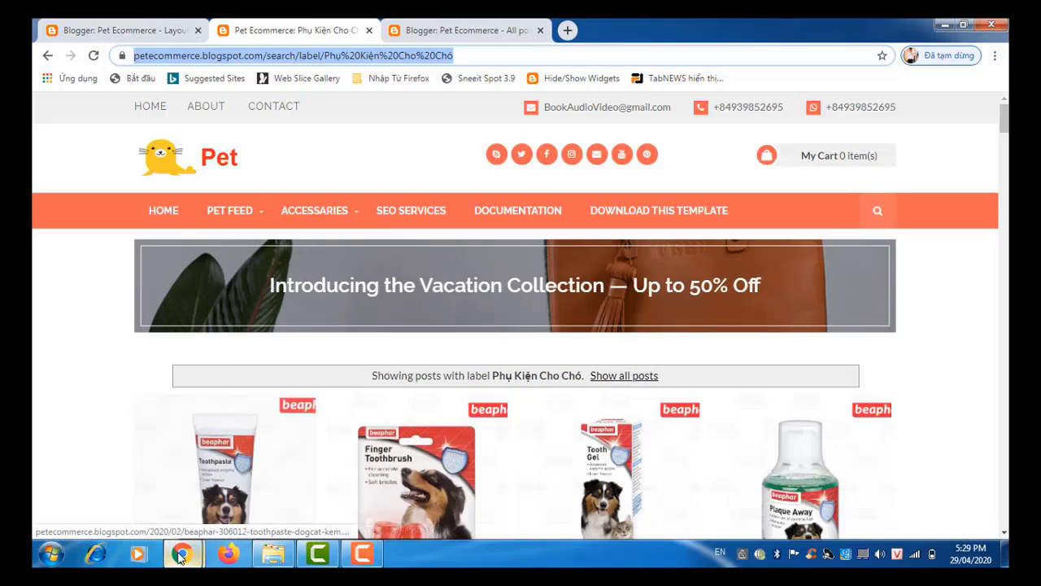
Step: Replace the Cars link's # URL with the dog accessories page address
{"action": "mouse_move", "coordinate": [179, 550]}
{"action": "left_click", "coordinate": [297, 502]}
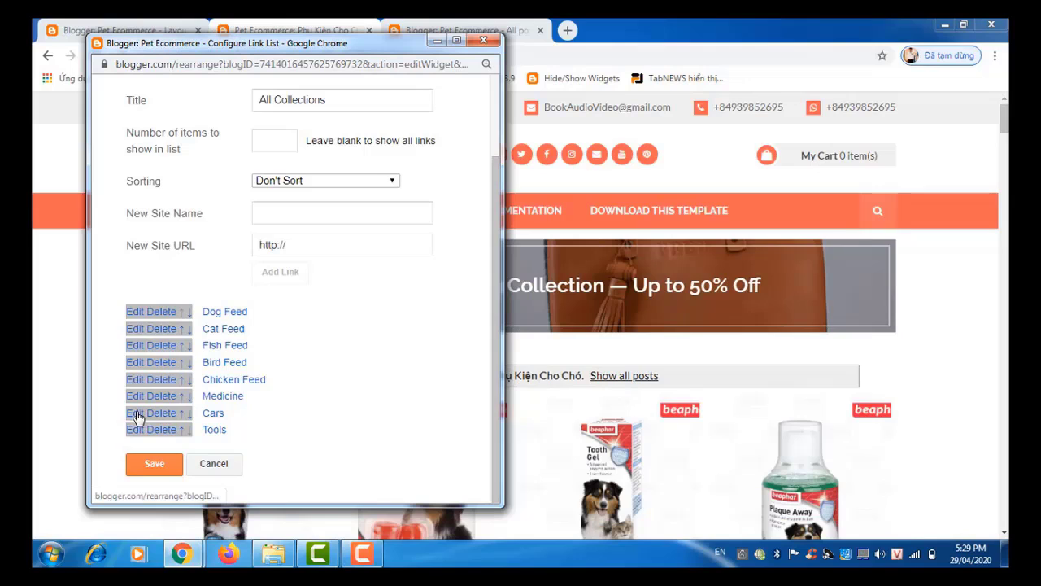
{"action": "scroll", "coordinate": [136, 417], "scroll_direction": "up", "scroll_amount": 2}
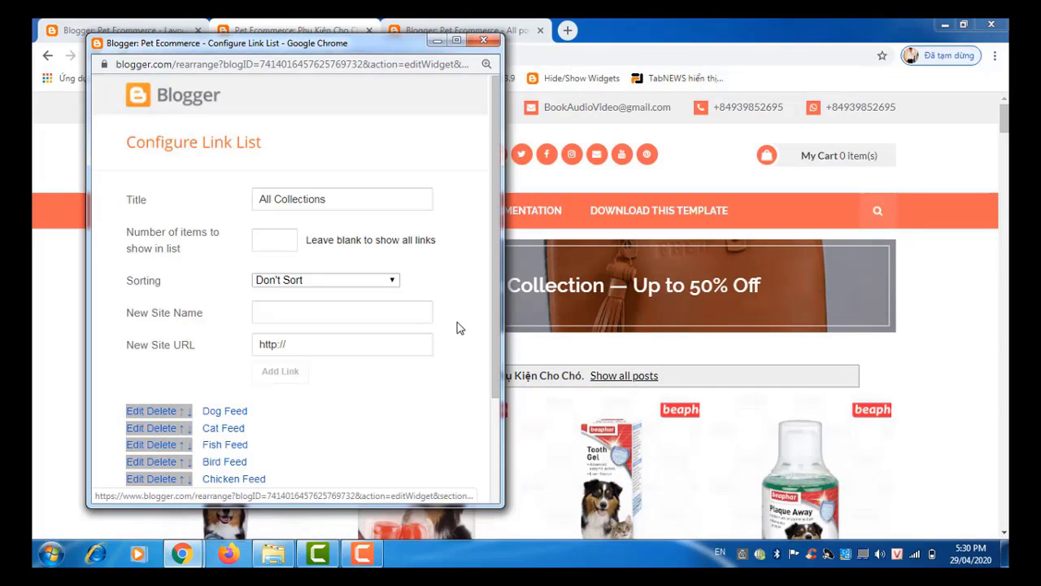
{"action": "left_click_drag", "start_coordinate": [496, 364], "coordinate": [500, 448]}
{"action": "left_click_drag", "start_coordinate": [368, 423], "coordinate": [294, 424]}
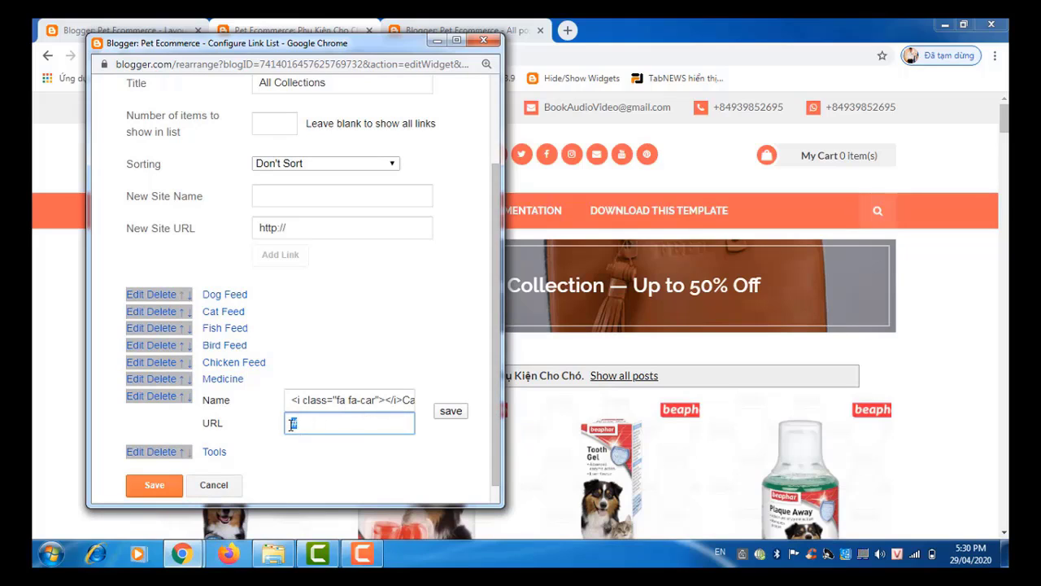
{"action": "key", "text": "ctrl+v"}
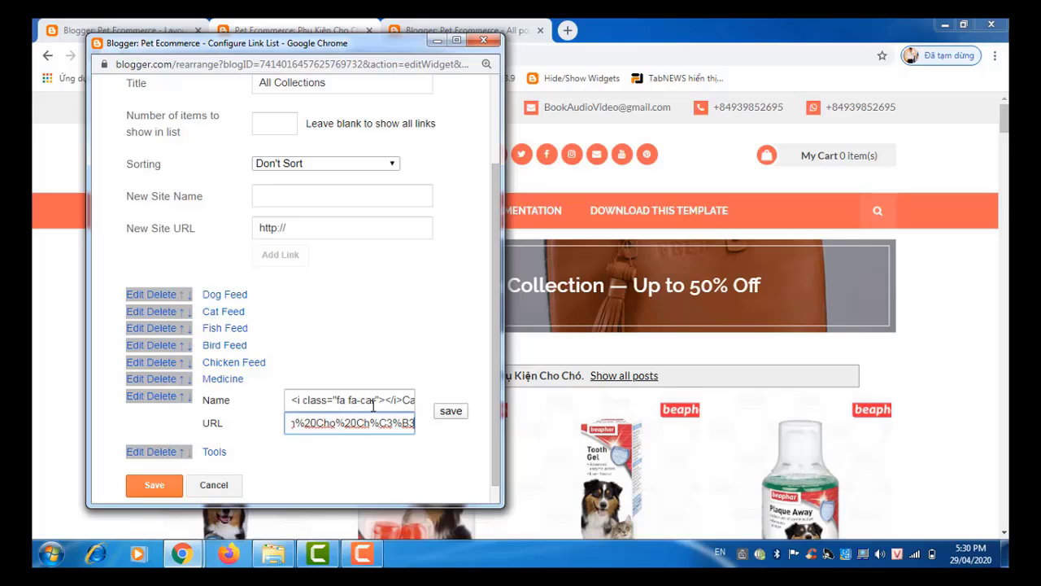
Step: Rename the Cars link to Dog Accessaries and apply the change
{"action": "left_click", "coordinate": [402, 399]}
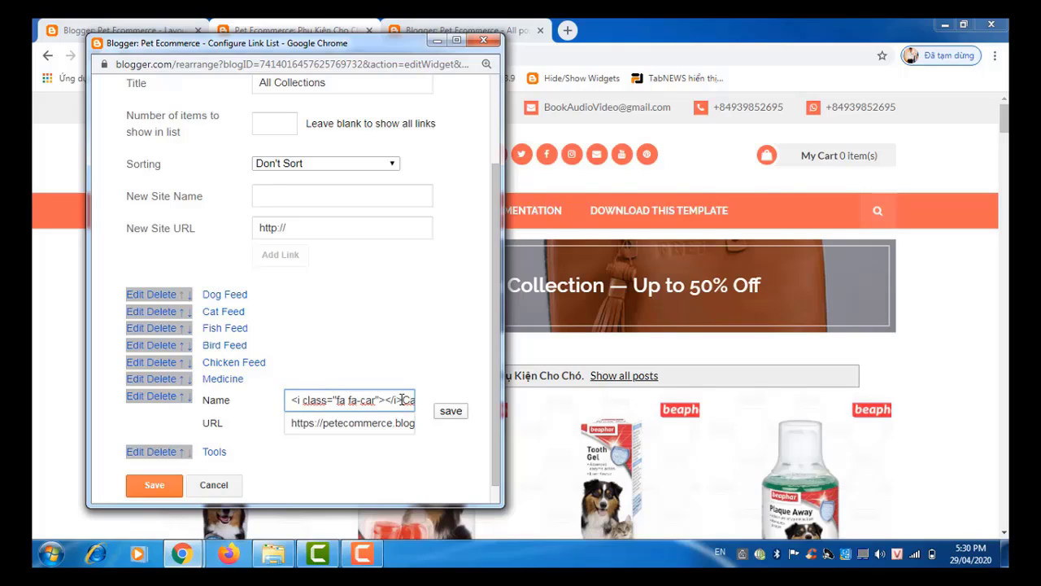
{"action": "key", "text": "End"}
{"action": "key", "text": "BackSpace"}
{"action": "key", "text": "BackSpace"}
{"action": "key", "text": "BackSpace"}
{"action": "key", "text": "BackSpace"}
{"action": "type", "text": "Dog"}
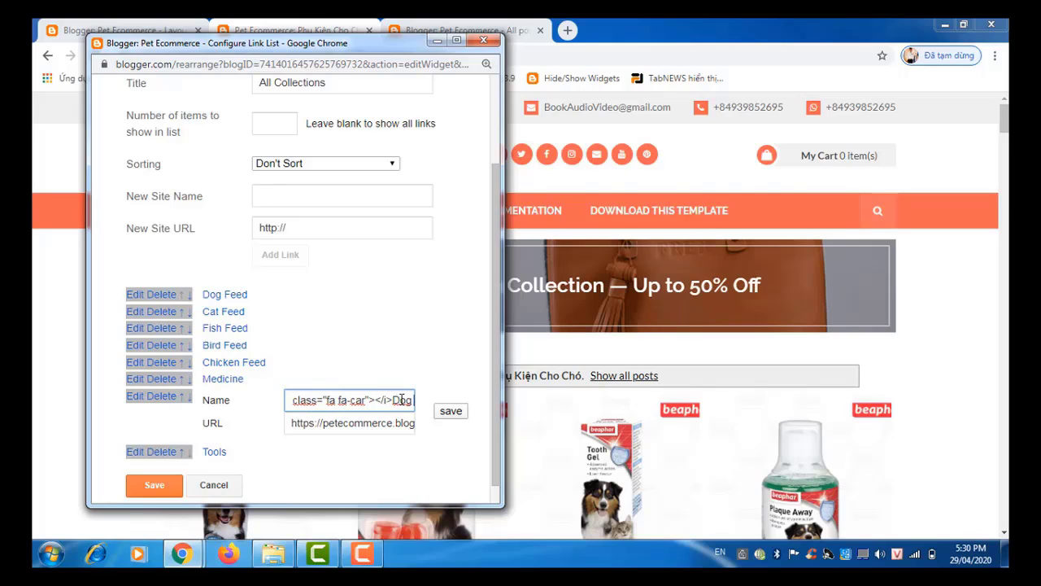
{"action": "type", "text": " Access"}
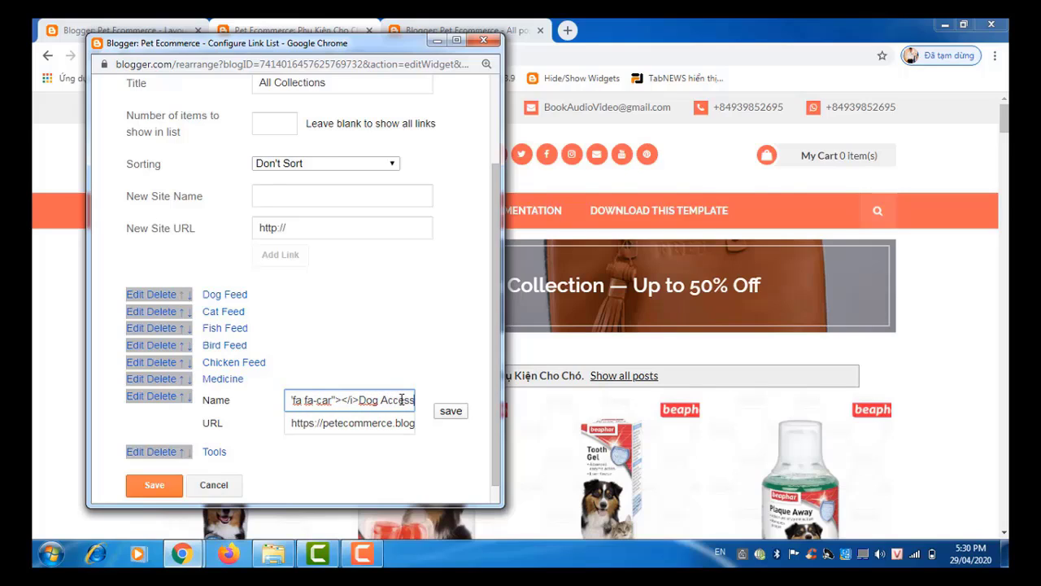
{"action": "type", "text": "aries"}
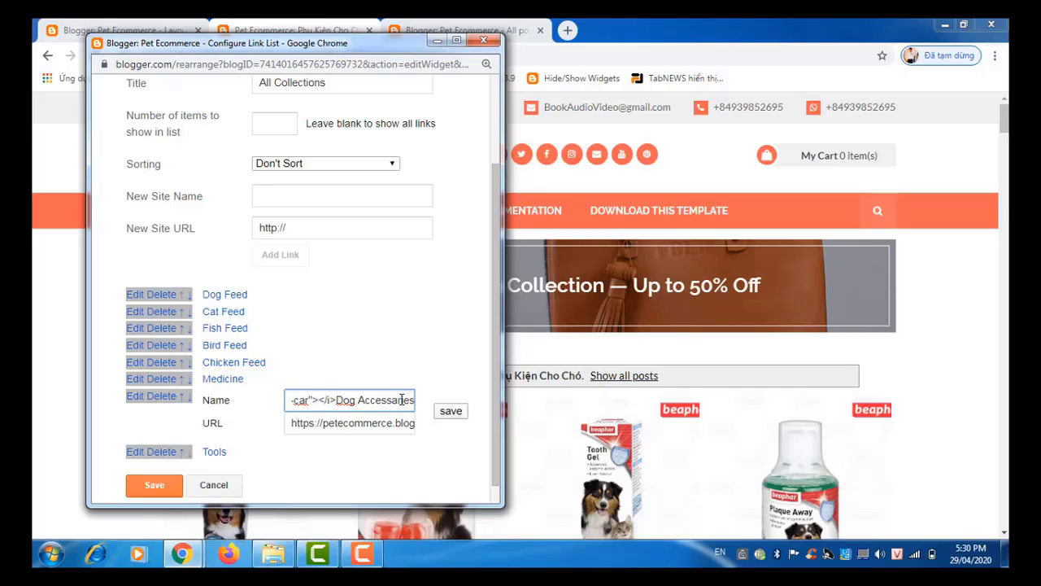
{"action": "left_click", "coordinate": [449, 412]}
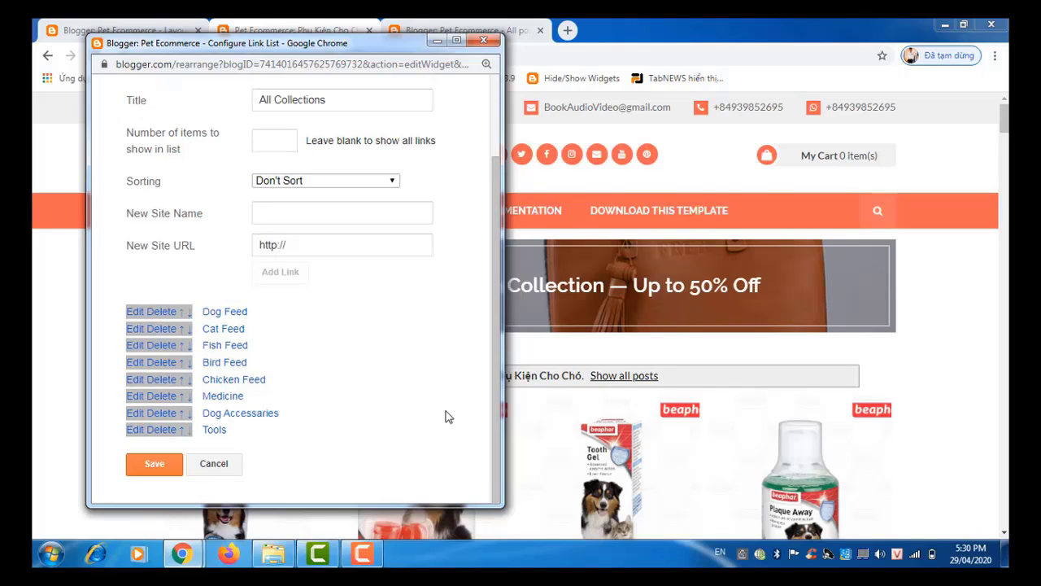
Step: Open the blog's ACCESSARIES > Cat label page (Phụ Kiện Cho Mèo)
{"action": "left_click", "coordinate": [291, 28]}
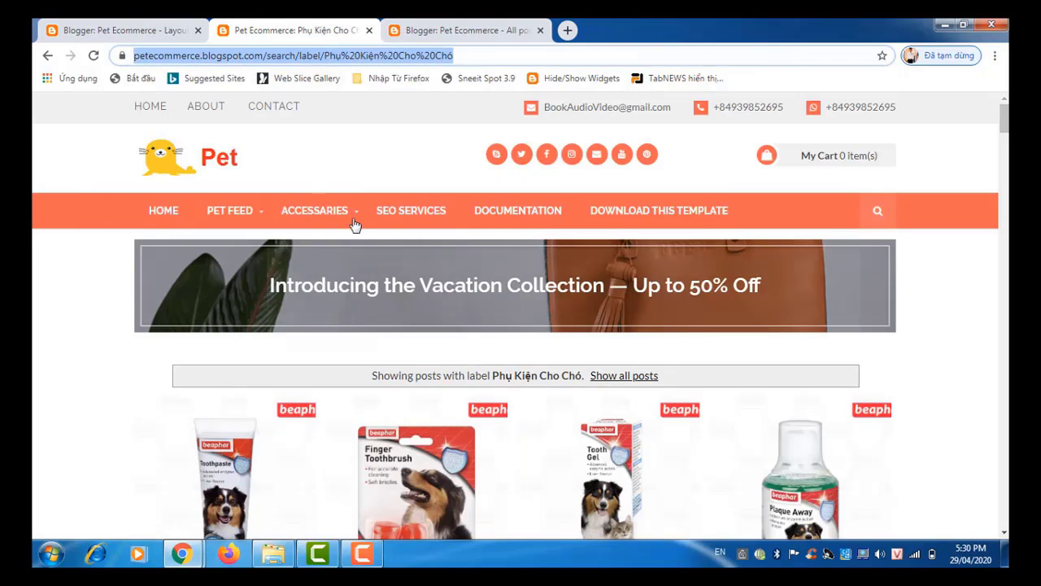
{"action": "mouse_move", "coordinate": [353, 224]}
{"action": "left_click", "coordinate": [312, 329]}
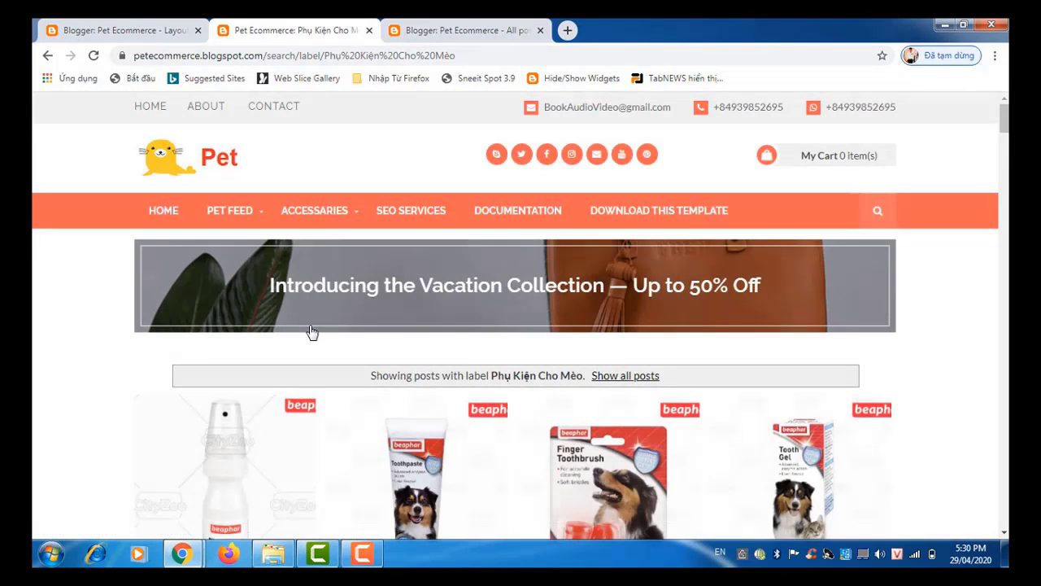
Step: Copy the cat accessories page address and paste it as the Tools link's URL
{"action": "left_click", "coordinate": [286, 55]}
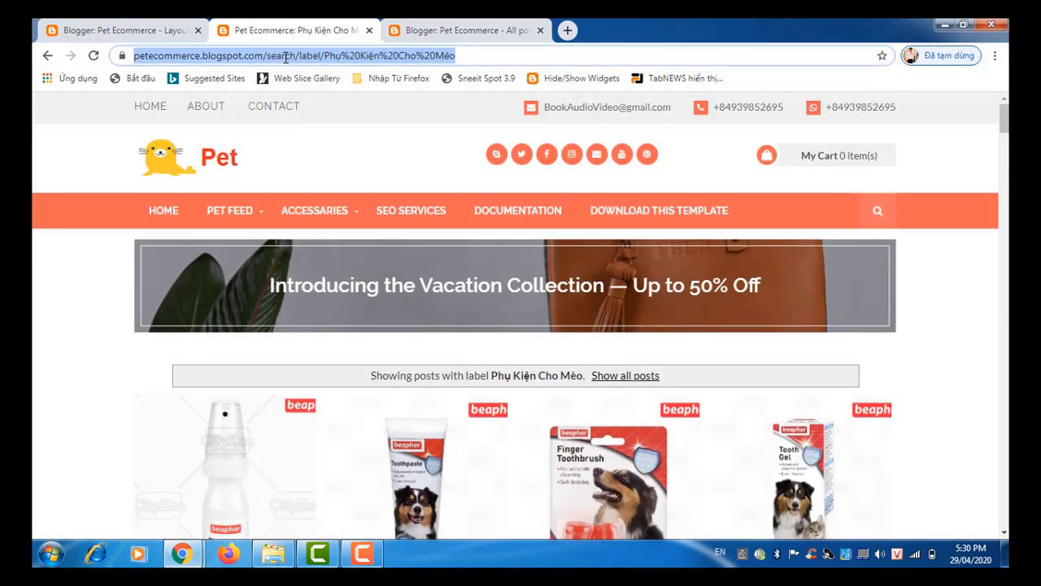
{"action": "right_click", "coordinate": [284, 59]}
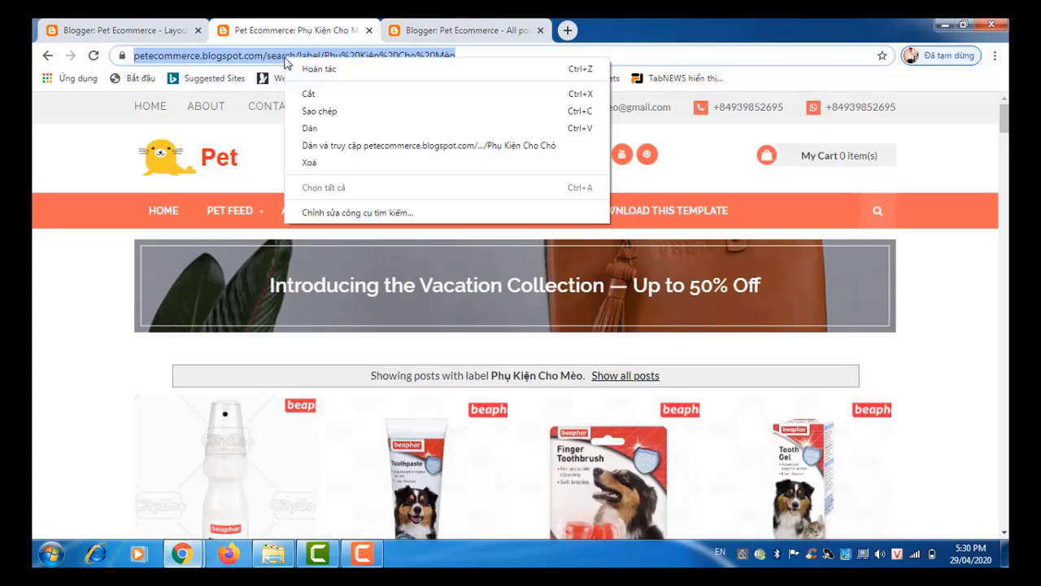
{"action": "left_click", "coordinate": [296, 114]}
{"action": "mouse_move", "coordinate": [184, 562]}
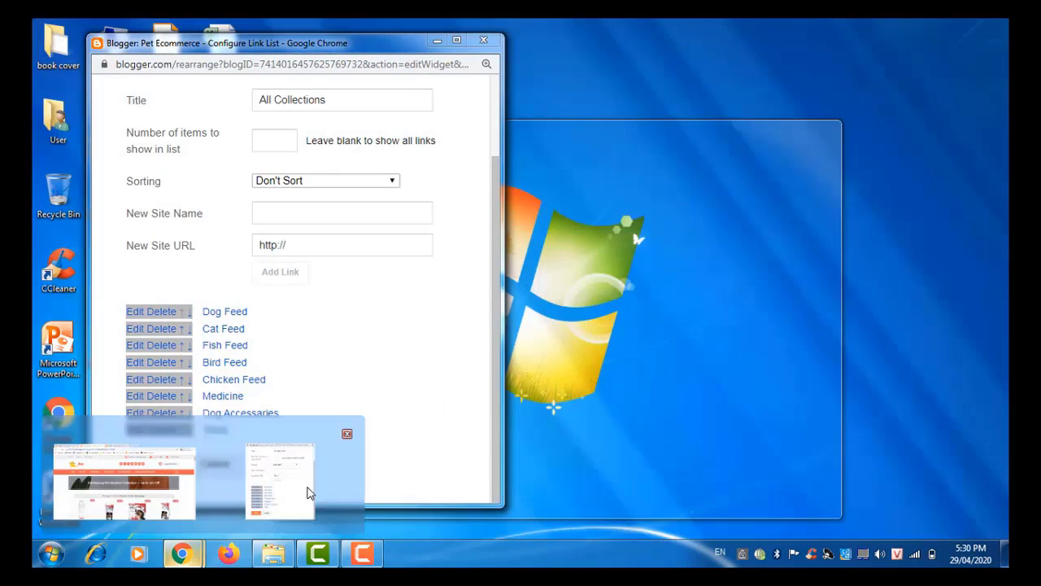
{"action": "left_click", "coordinate": [308, 486]}
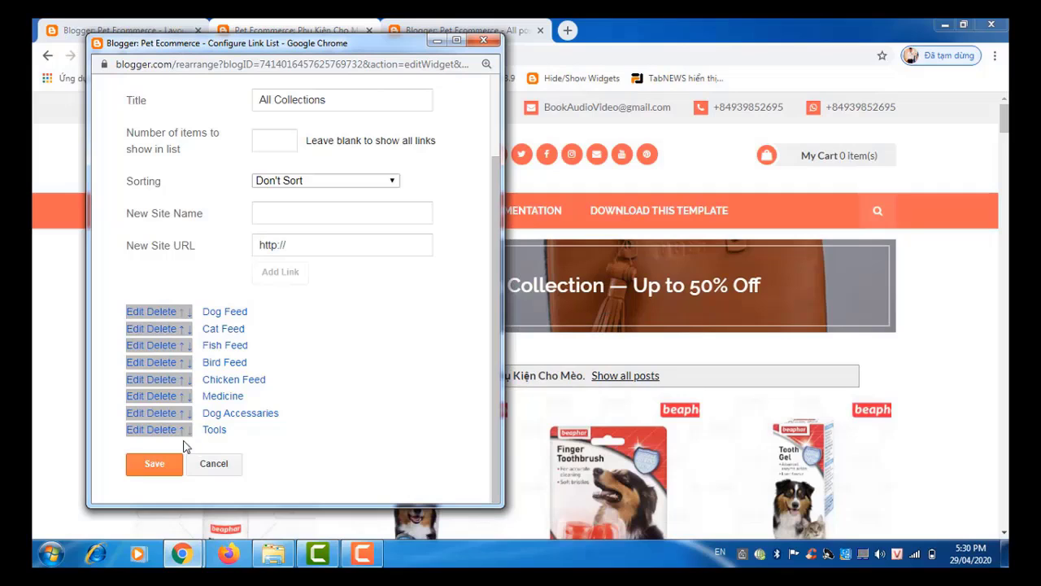
{"action": "scroll", "coordinate": [140, 436], "scroll_direction": "up", "scroll_amount": 2}
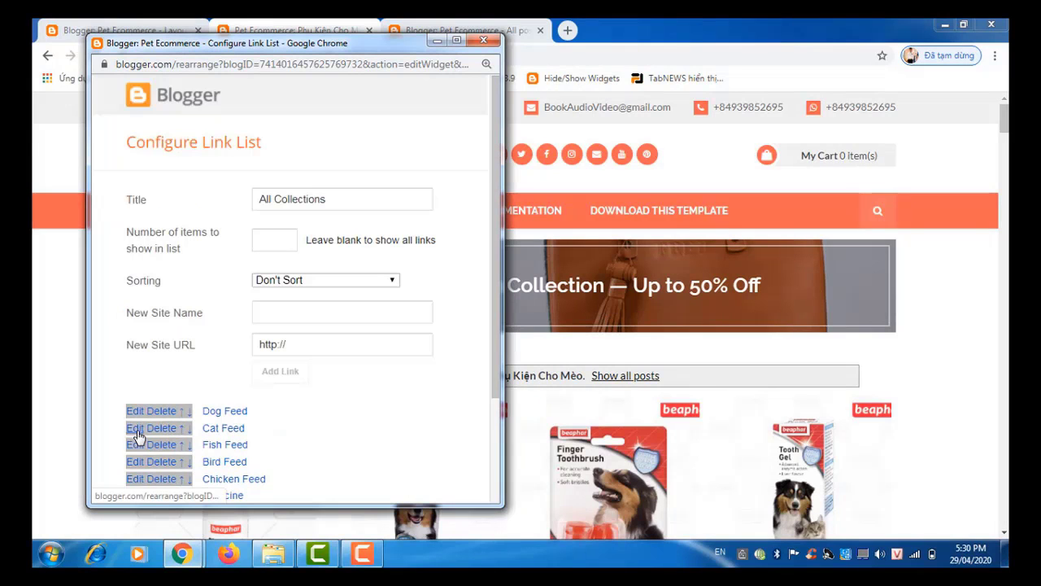
{"action": "left_click_drag", "start_coordinate": [495, 383], "coordinate": [490, 500]}
{"action": "left_click", "coordinate": [333, 421]}
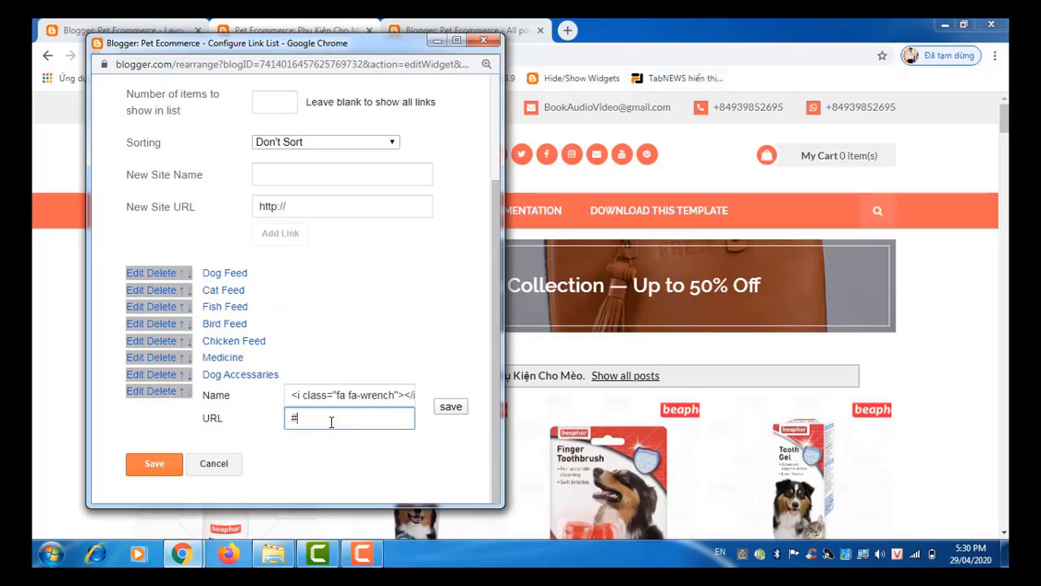
{"action": "key", "text": "ctrl+v"}
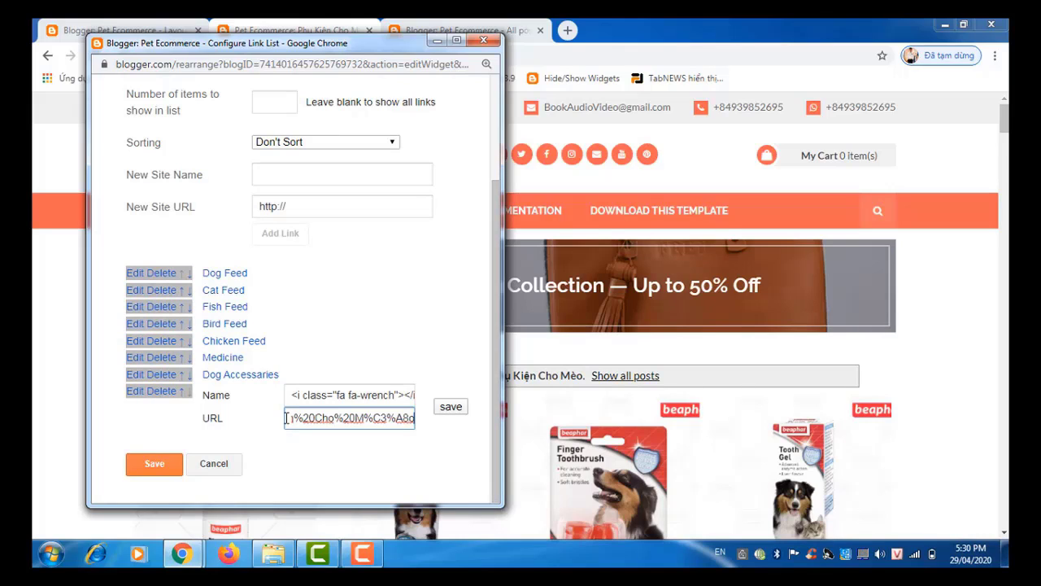
Step: Rename the Tools link to Cat Accessaries and save the link list gadget
{"action": "left_click", "coordinate": [377, 394]}
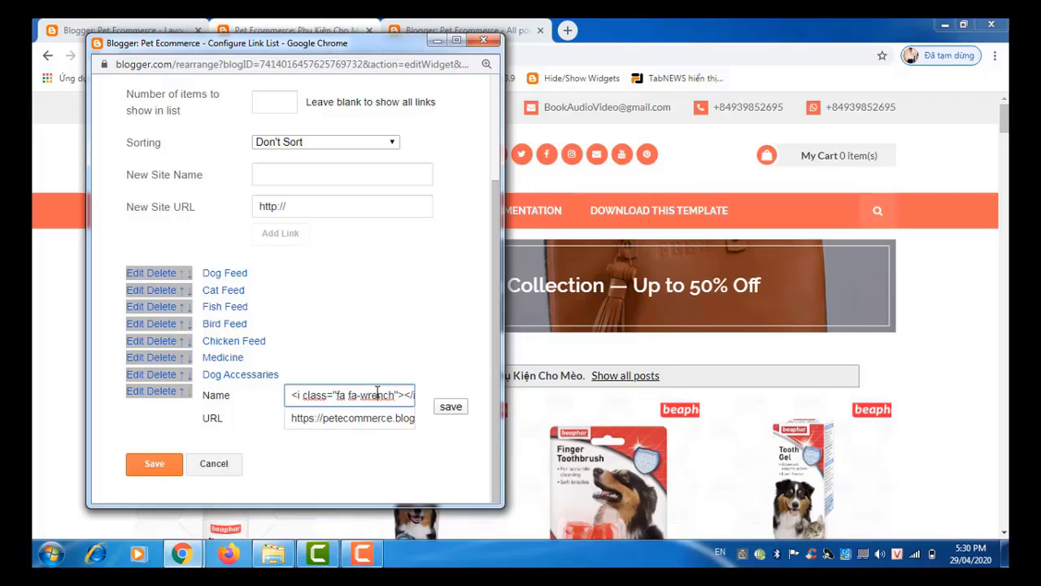
{"action": "key", "text": "End"}
{"action": "type", "text": "Tools"}
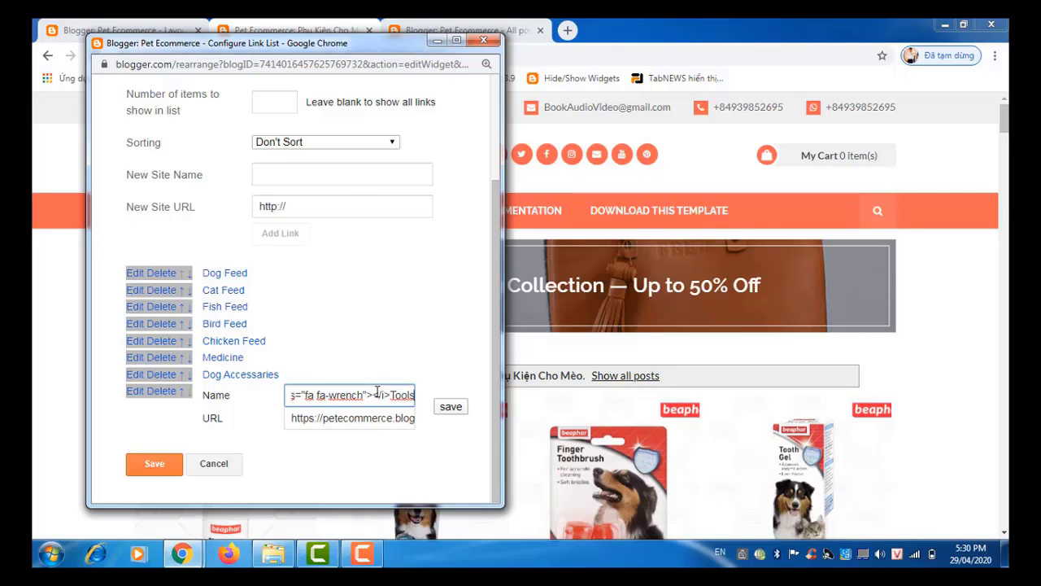
{"action": "key", "text": "BackSpace"}
{"action": "key", "text": "BackSpace"}
{"action": "key", "text": "BackSpace"}
{"action": "key", "text": "BackSpace"}
{"action": "key", "text": "BackSpace"}
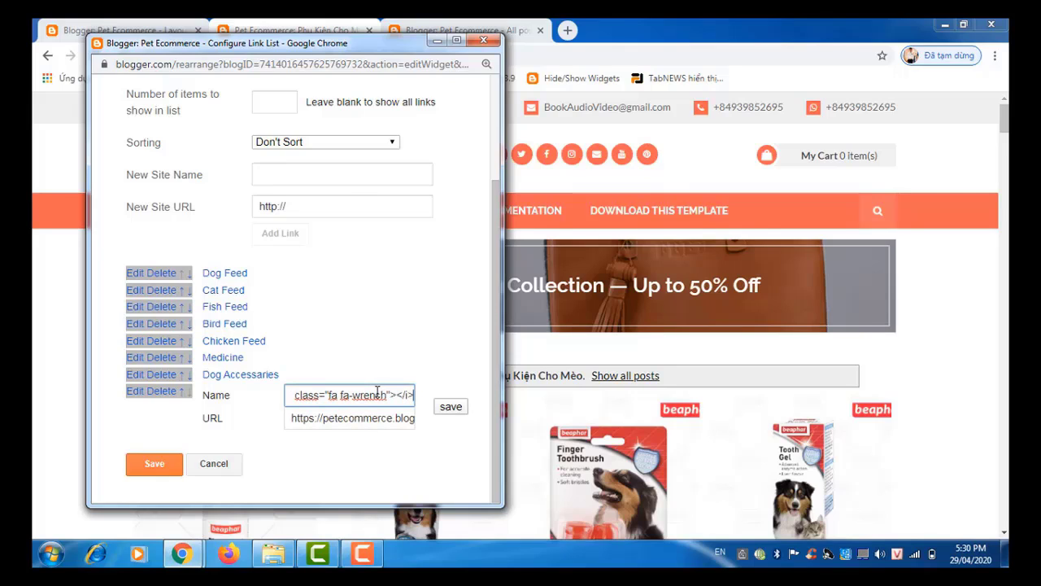
{"action": "type", "text": "A"}
{"action": "key", "text": "BackSpace"}
{"action": "type", "text": "Cat A"}
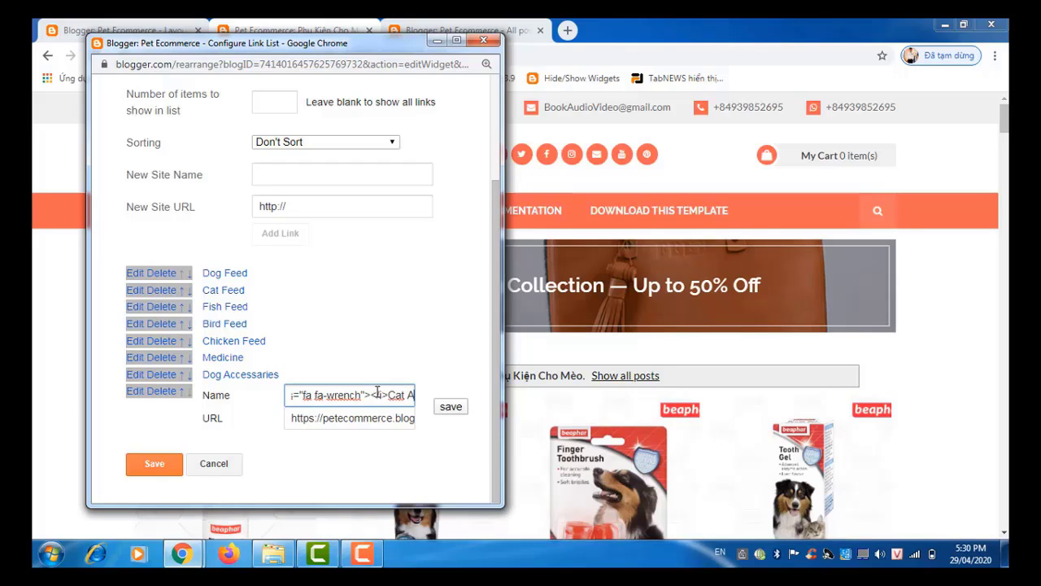
{"action": "type", "text": "ccessa"}
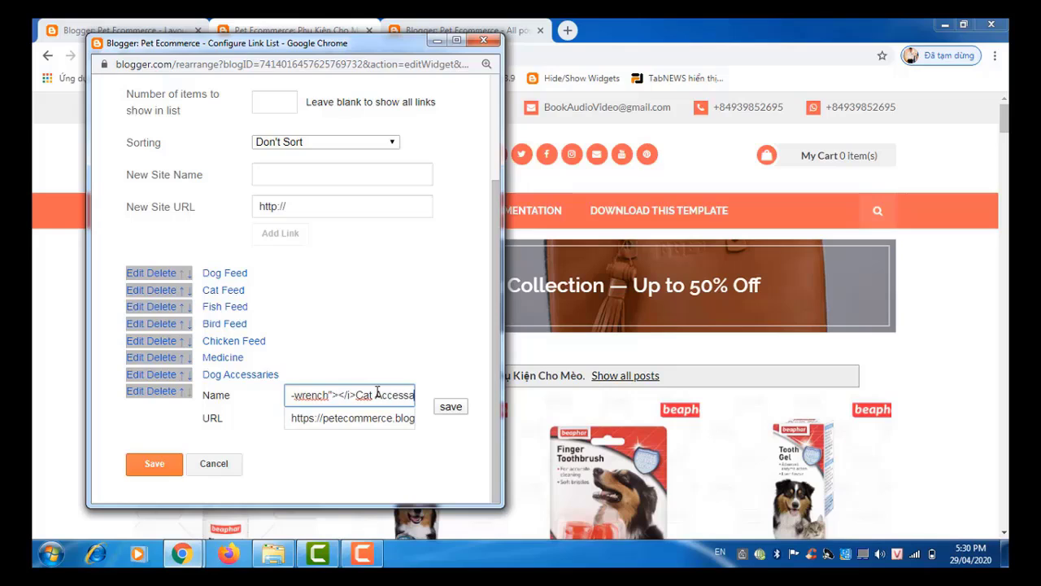
{"action": "type", "text": "ries"}
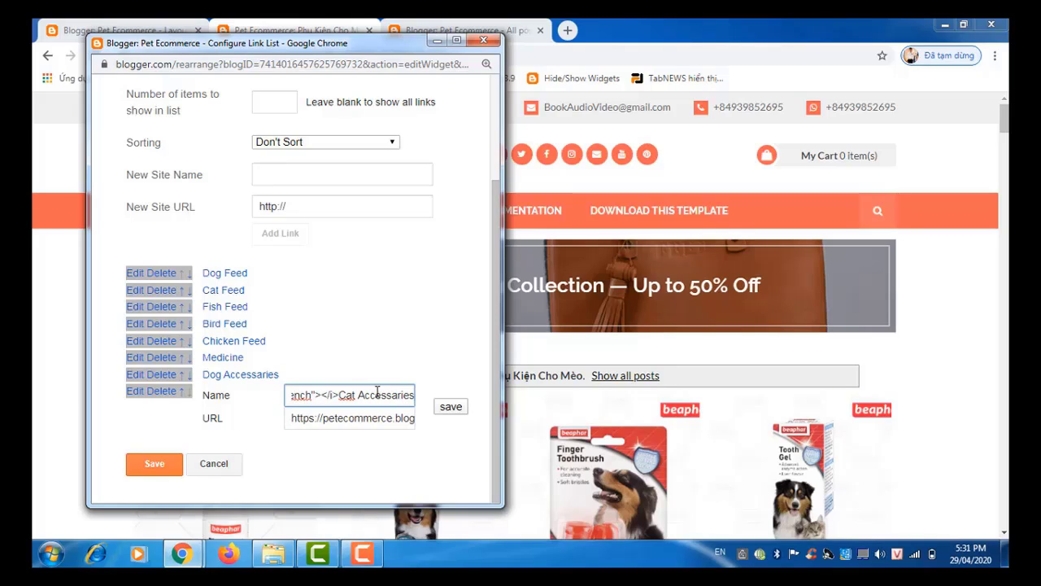
{"action": "left_click", "coordinate": [449, 407]}
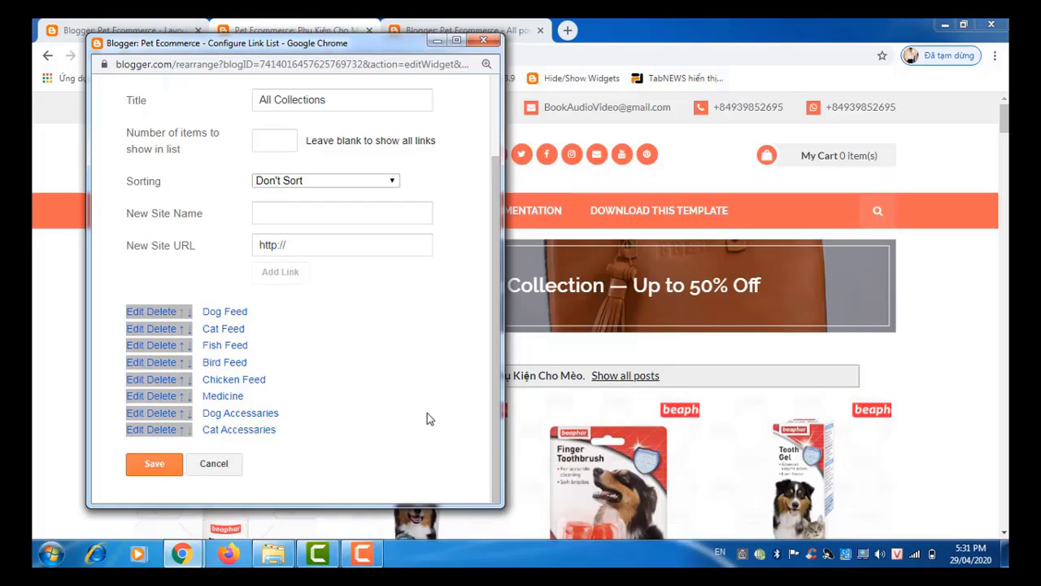
{"action": "left_click", "coordinate": [151, 475]}
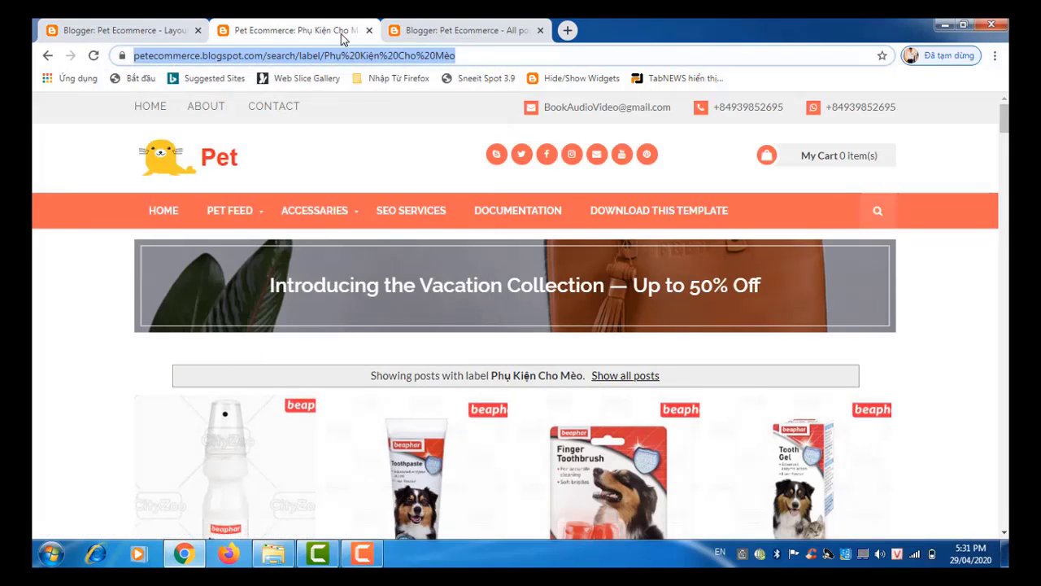
Step: Save the layout arrangement, then go to the live storefront's home page
{"action": "left_click", "coordinate": [120, 30]}
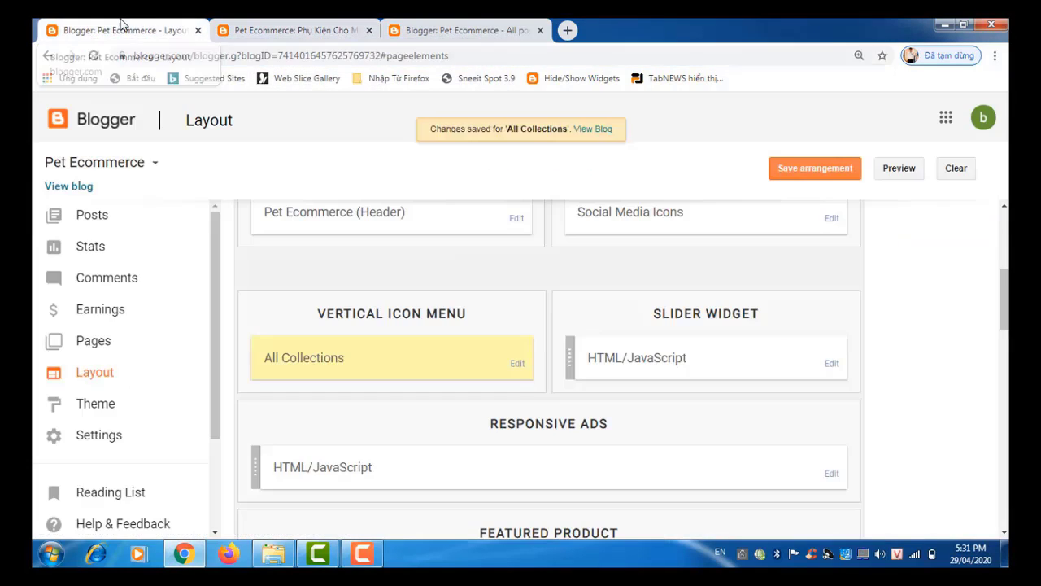
{"action": "left_click", "coordinate": [797, 171]}
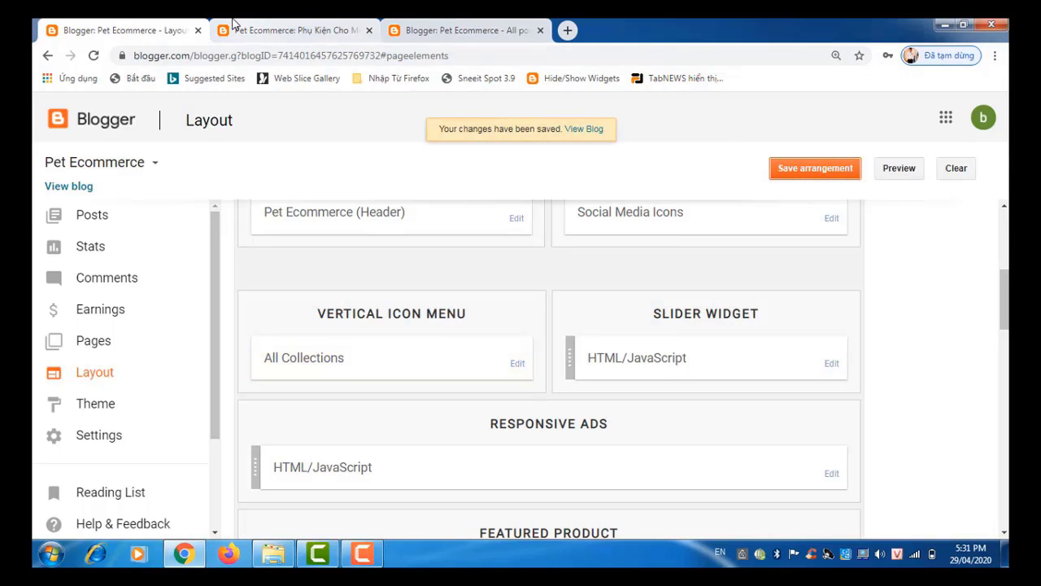
{"action": "left_click", "coordinate": [263, 31]}
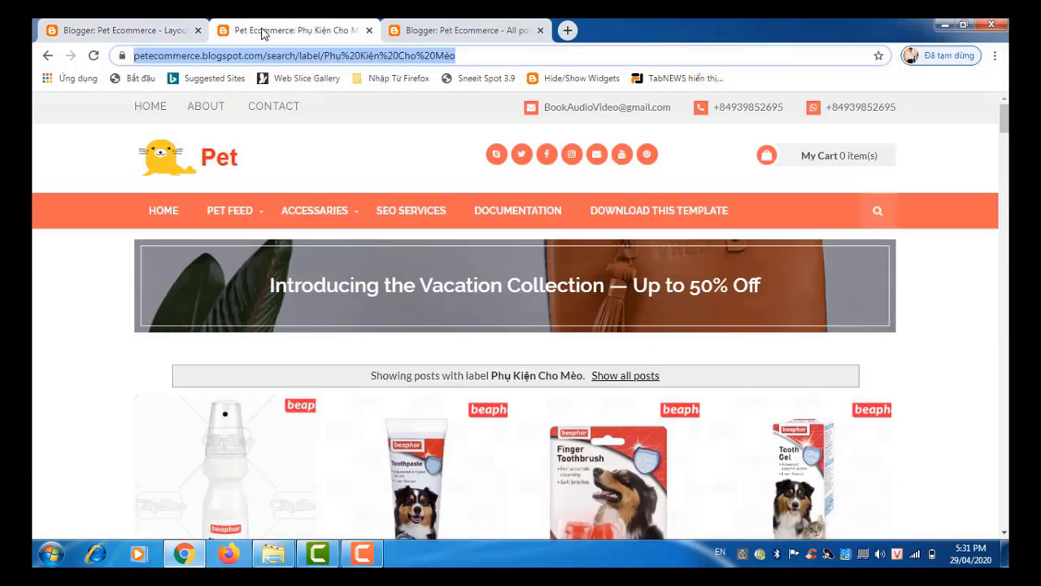
{"action": "left_click", "coordinate": [209, 157]}
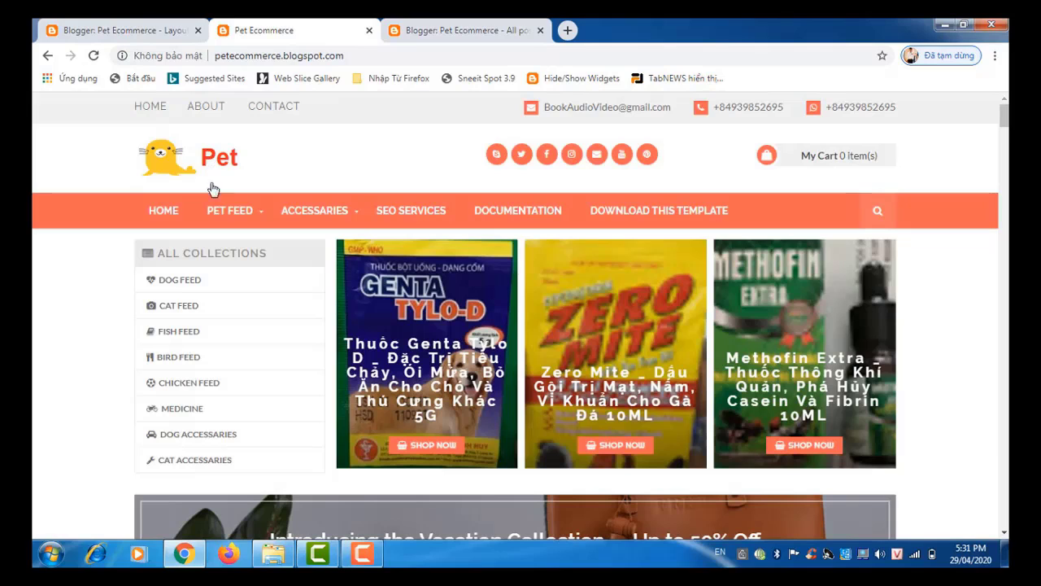
Step: Check the CHICKEN FEED collection page, then return to the Layout editor
{"action": "left_click", "coordinate": [194, 383]}
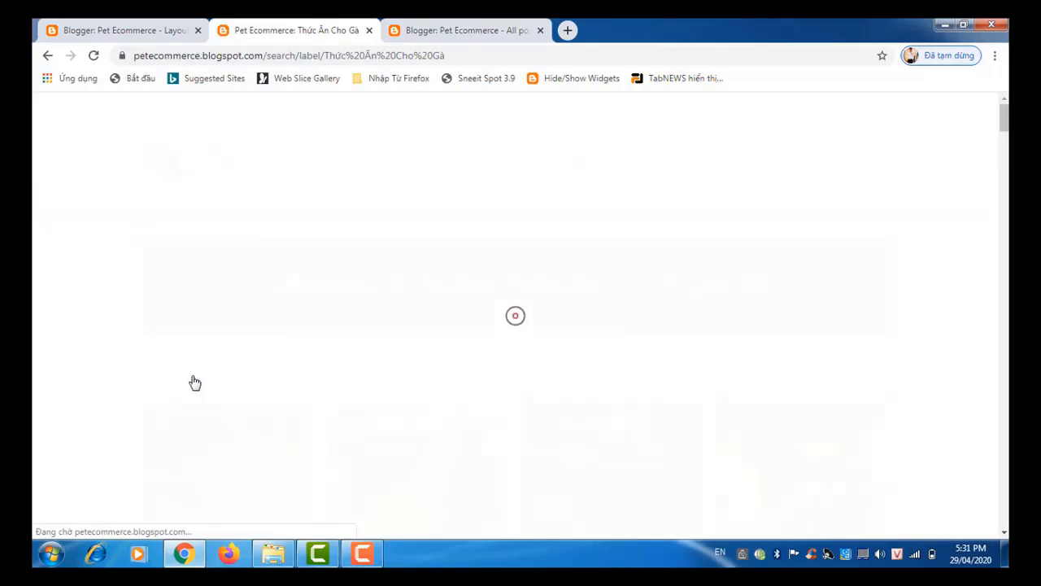
{"action": "scroll", "coordinate": [194, 382], "scroll_direction": "down", "scroll_amount": 10}
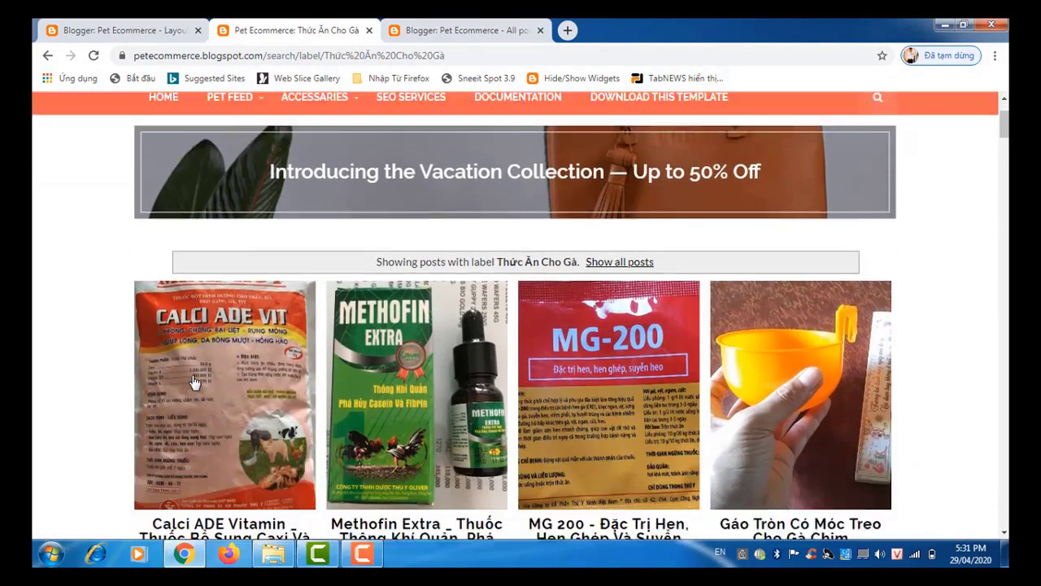
{"action": "scroll", "coordinate": [193, 382], "scroll_direction": "down", "scroll_amount": 15}
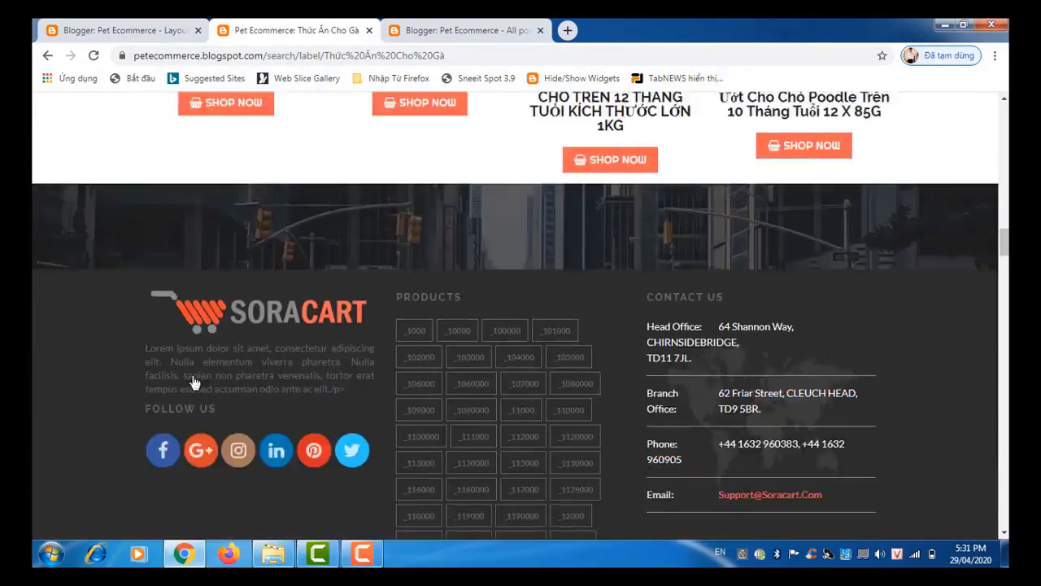
{"action": "scroll", "coordinate": [193, 383], "scroll_direction": "up", "scroll_amount": 15}
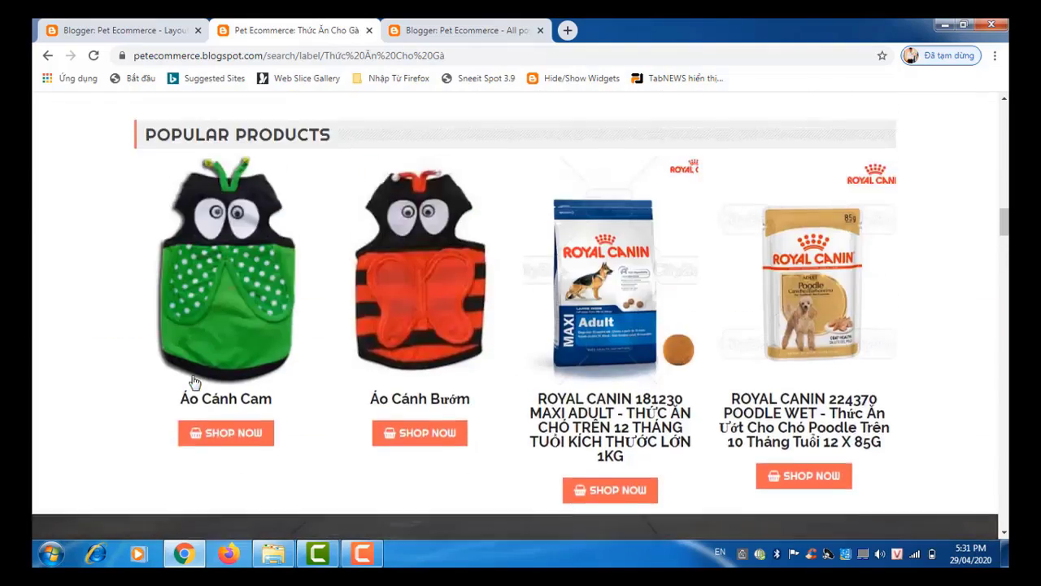
{"action": "scroll", "coordinate": [194, 383], "scroll_direction": "up", "scroll_amount": 10}
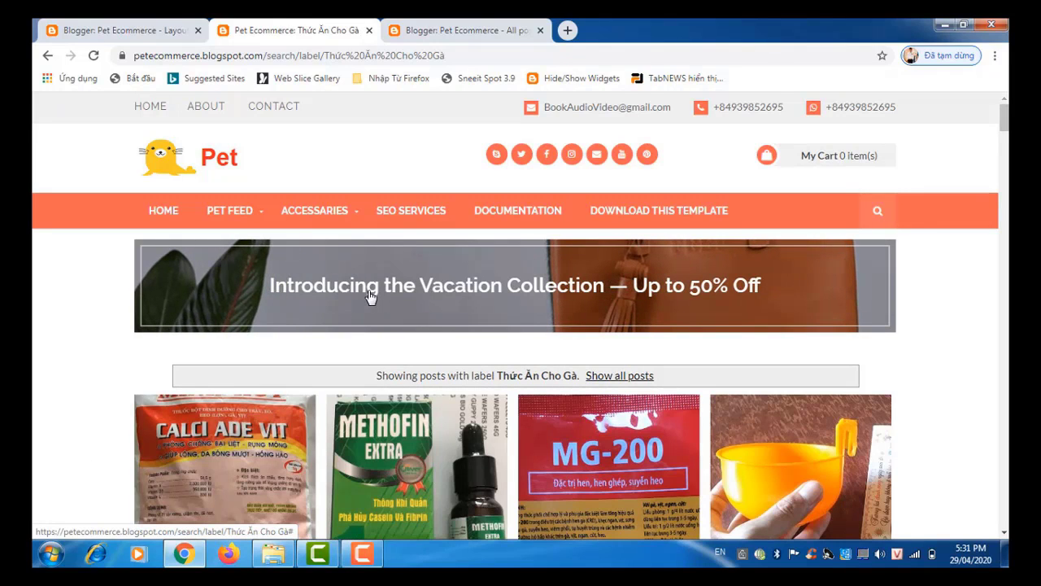
{"action": "left_click", "coordinate": [125, 32]}
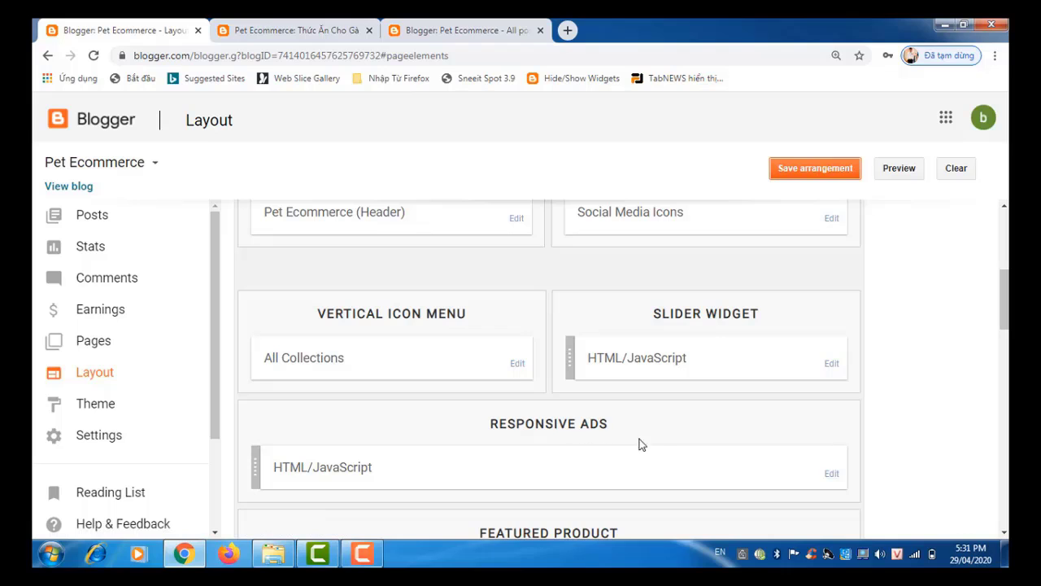
Step: Open the Responsive Ads HTML/JavaScript gadget and review its banner-1 Vacation Collection code and styles
{"action": "left_click", "coordinate": [833, 475]}
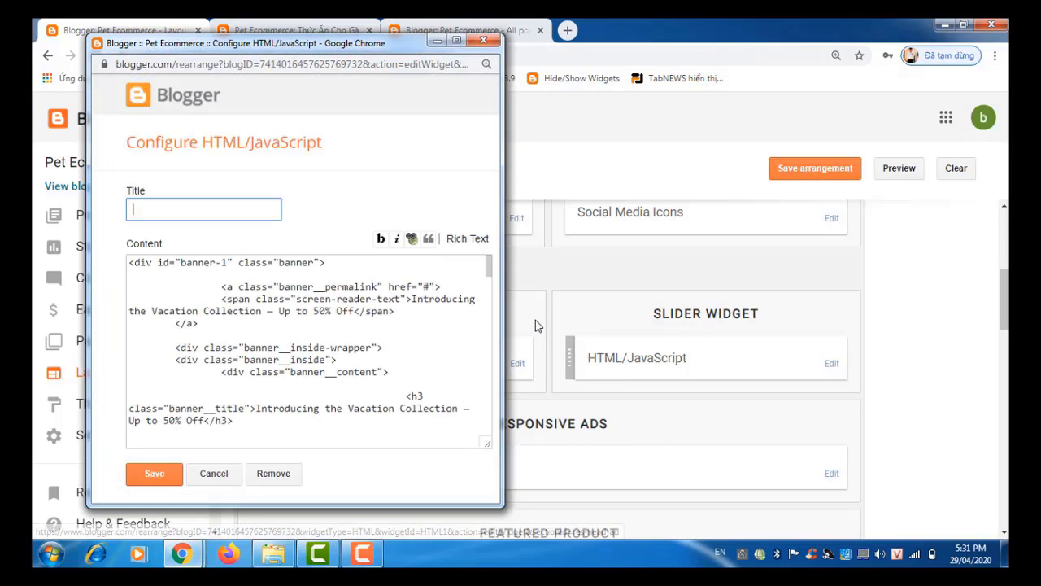
{"action": "left_click_drag", "start_coordinate": [487, 265], "coordinate": [474, 435]}
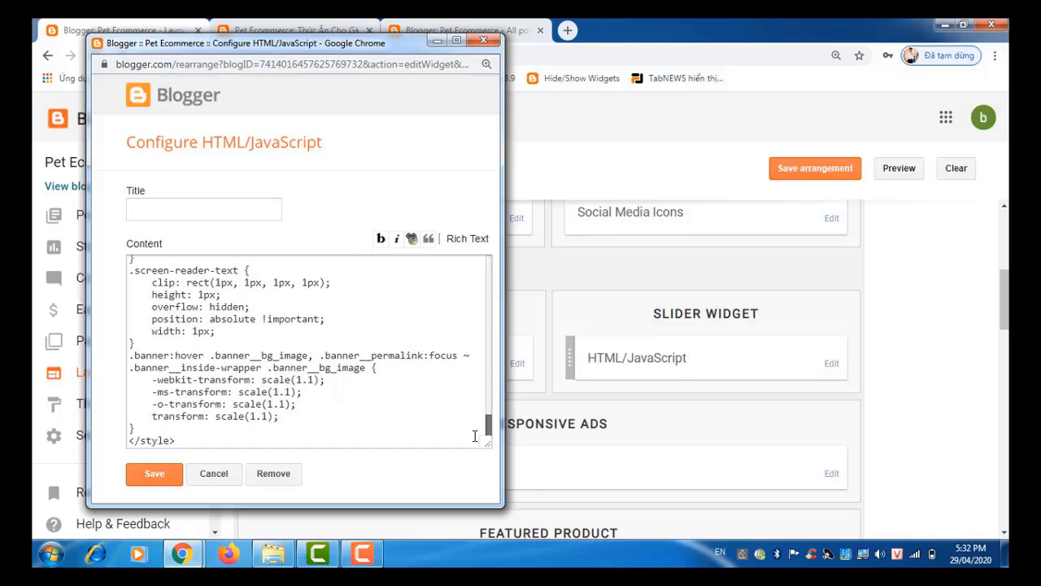
{"action": "left_click_drag", "start_coordinate": [476, 432], "coordinate": [473, 328]}
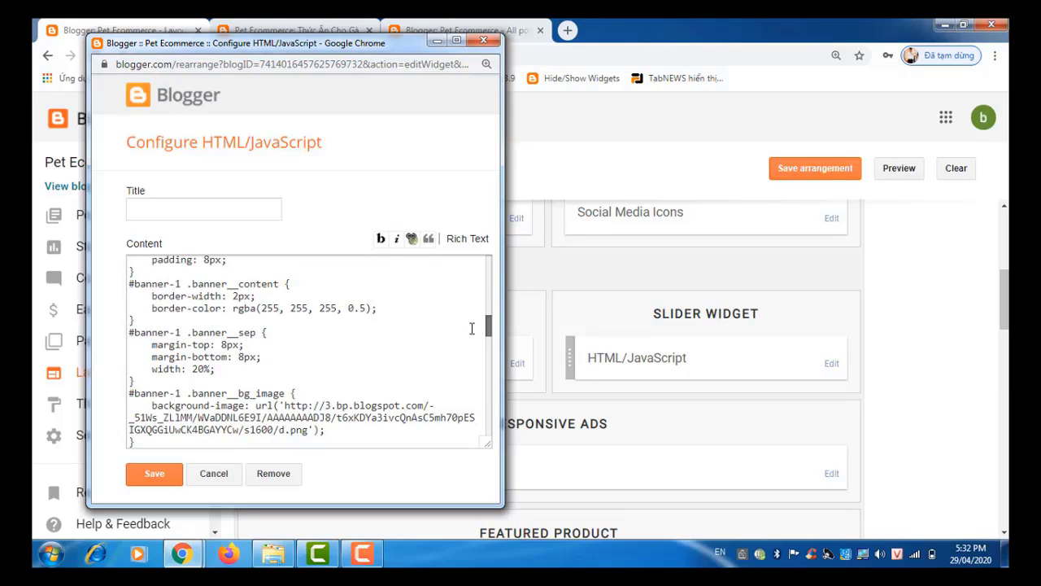
{"action": "left_click_drag", "start_coordinate": [472, 328], "coordinate": [472, 328]}
{"action": "left_click_drag", "start_coordinate": [488, 326], "coordinate": [484, 269]}
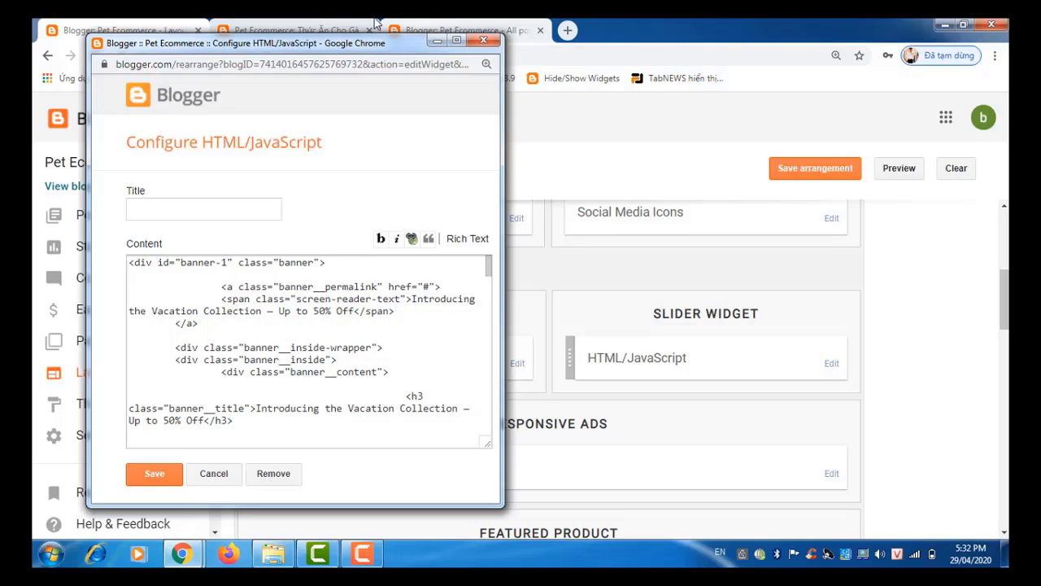
Step: On the storefront, inspect the banner's link options, dismiss them, and open DOCUMENTATION
{"action": "left_click", "coordinate": [320, 26]}
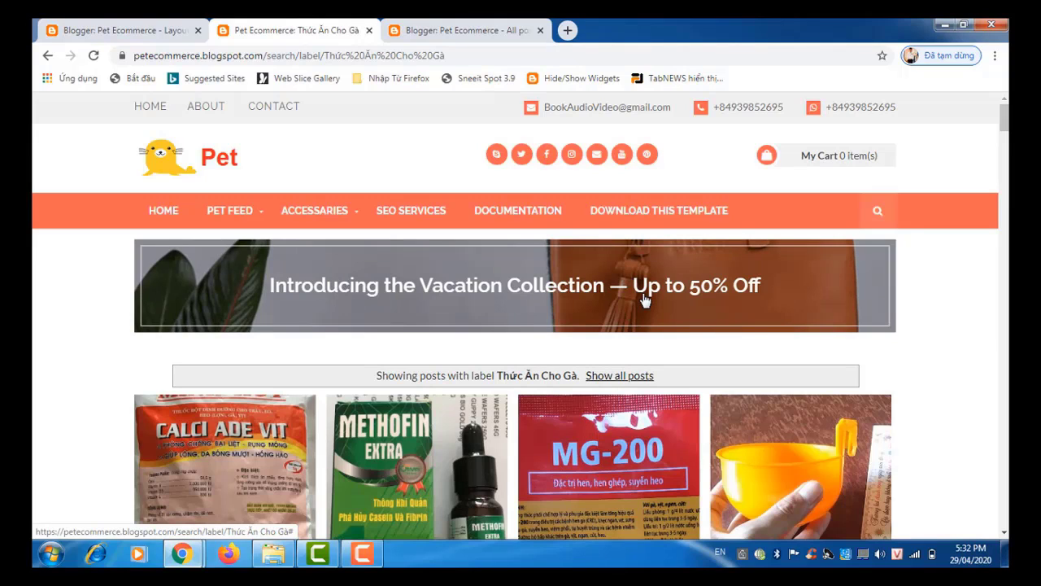
{"action": "right_click", "coordinate": [355, 300]}
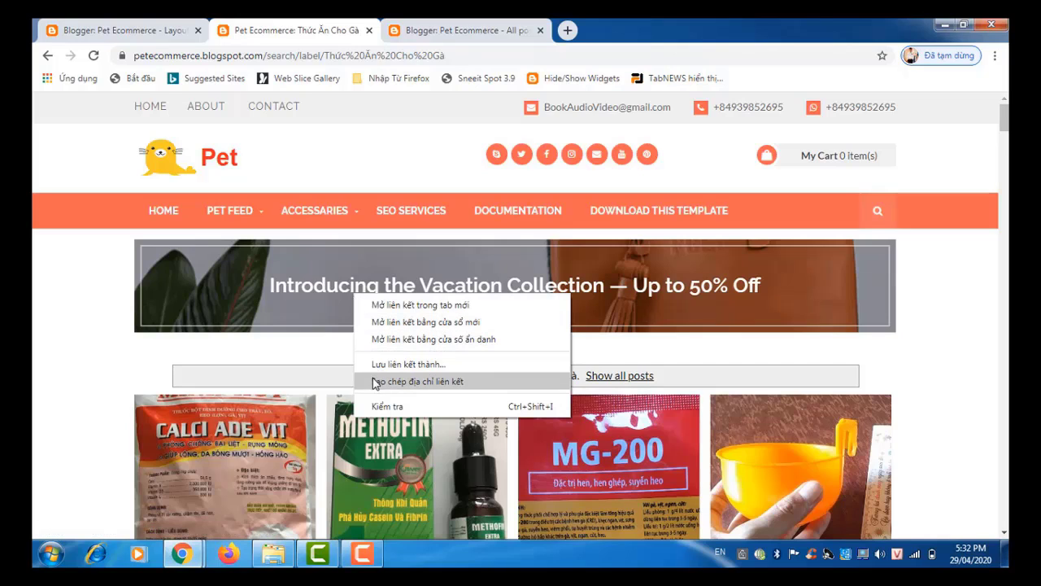
{"action": "right_click", "coordinate": [273, 285]}
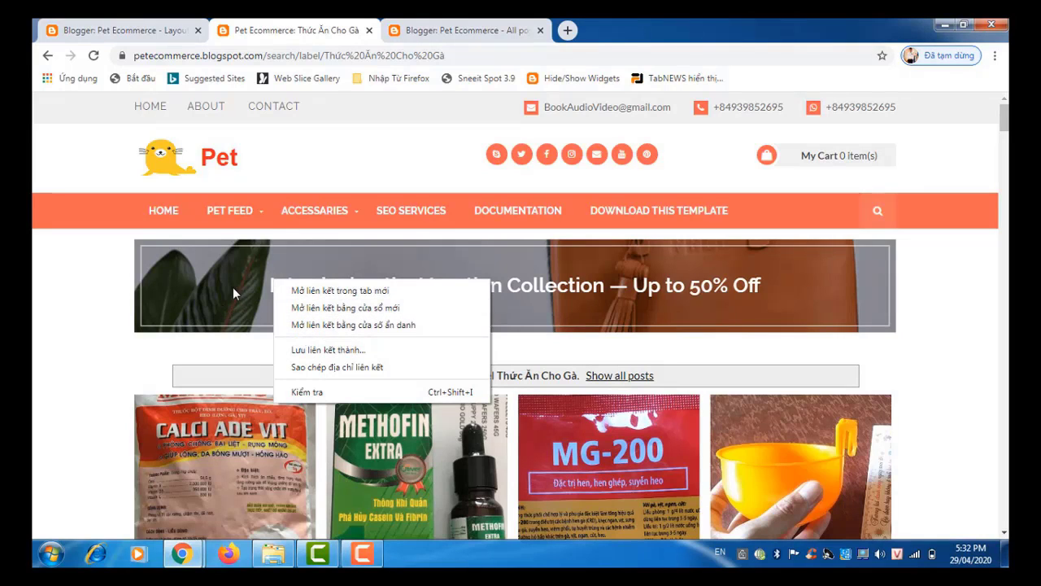
{"action": "left_click", "coordinate": [978, 288]}
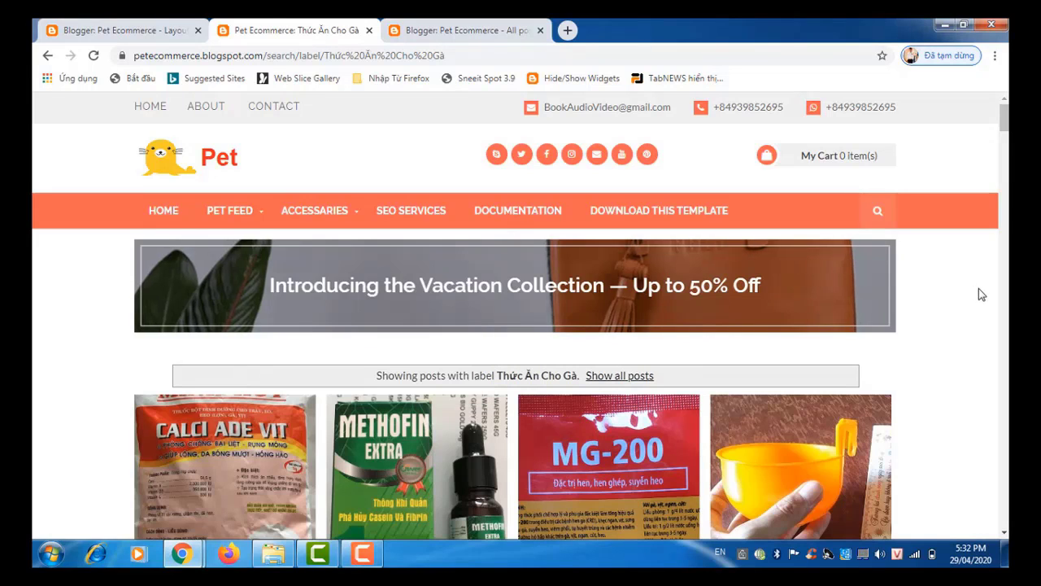
{"action": "left_click", "coordinate": [522, 216]}
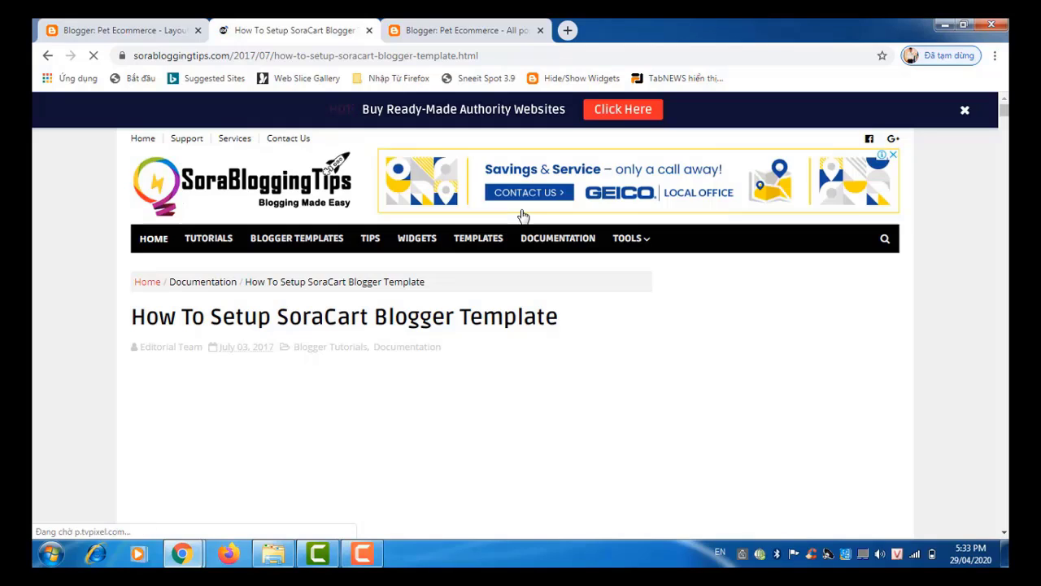
Step: Scroll the SoraCart tutorial past the menu, Link List and Slider Widget sections to Responsive Ads
{"action": "scroll", "coordinate": [523, 216], "scroll_direction": "down", "scroll_amount": 8}
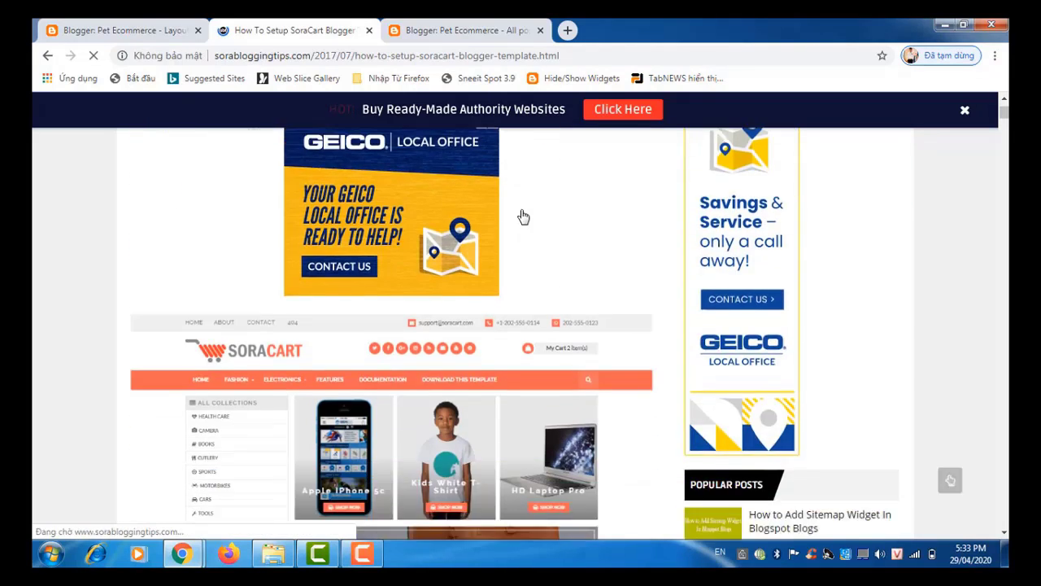
{"action": "scroll", "coordinate": [523, 216], "scroll_direction": "down", "scroll_amount": 10}
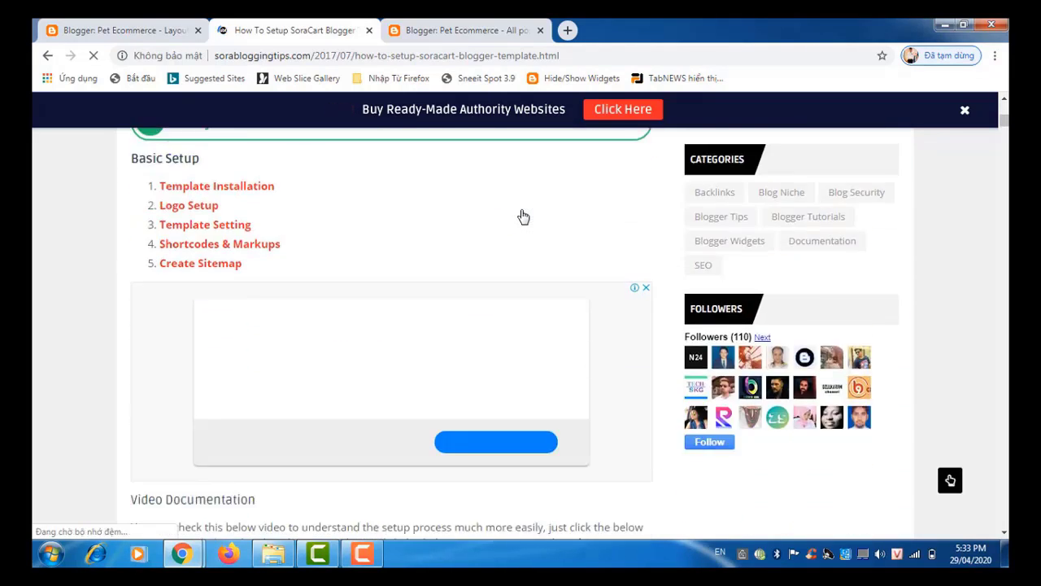
{"action": "scroll", "coordinate": [523, 216], "scroll_direction": "down", "scroll_amount": 4}
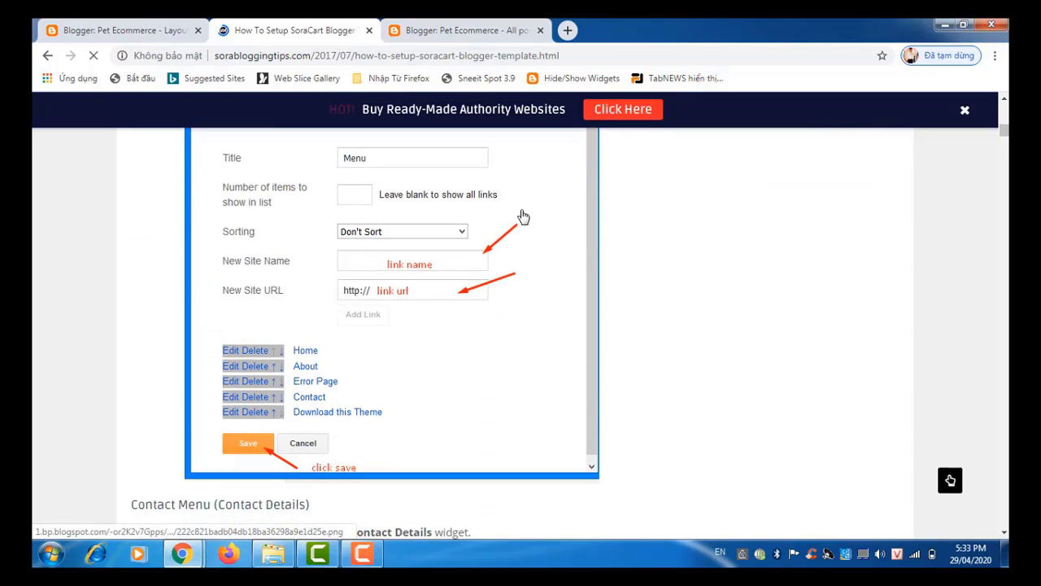
{"action": "scroll", "coordinate": [523, 215], "scroll_direction": "down", "scroll_amount": 3}
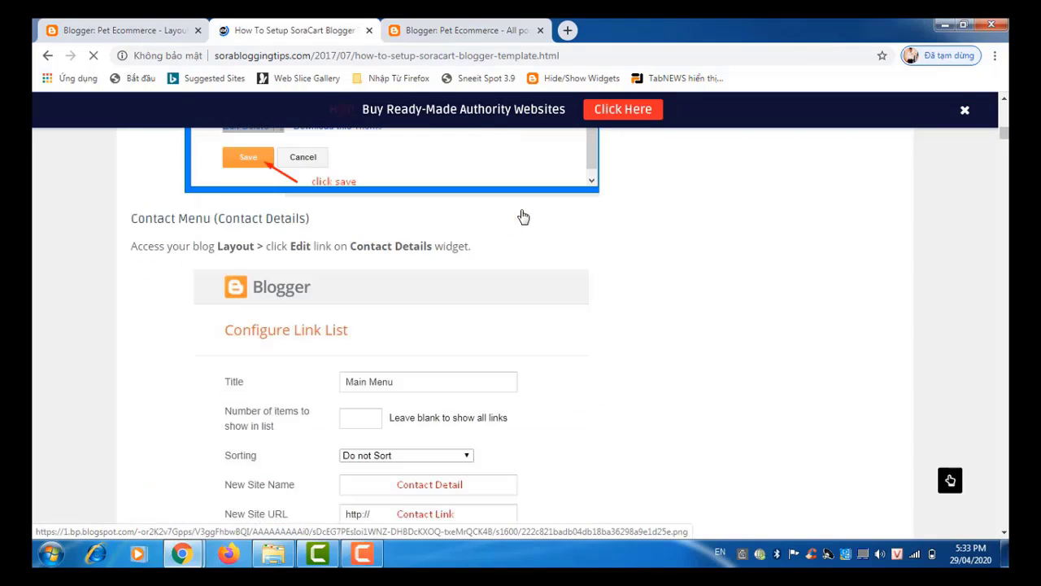
{"action": "scroll", "coordinate": [523, 215], "scroll_direction": "down", "scroll_amount": 3}
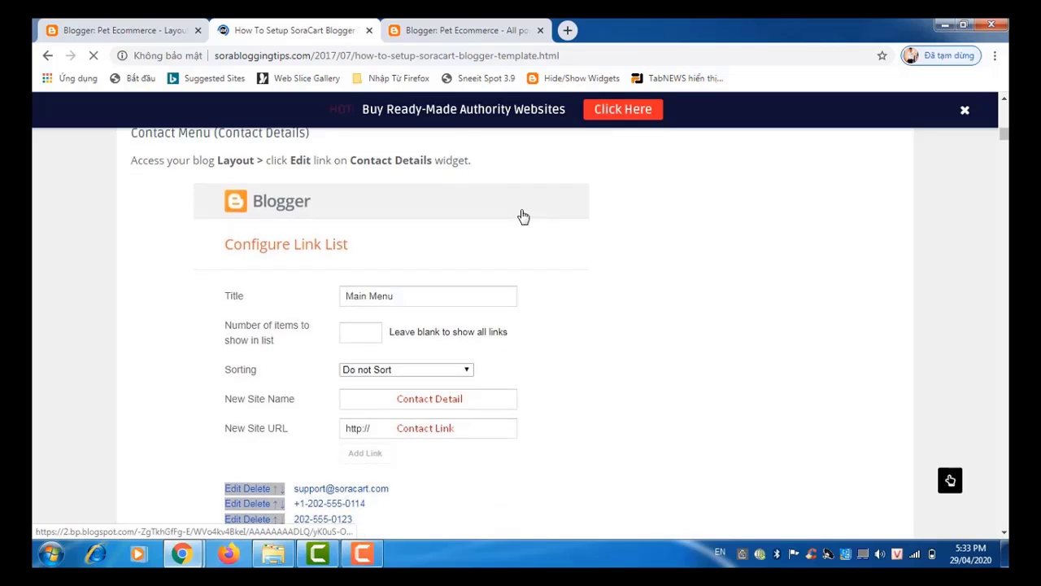
{"action": "scroll", "coordinate": [523, 216], "scroll_direction": "down", "scroll_amount": 6}
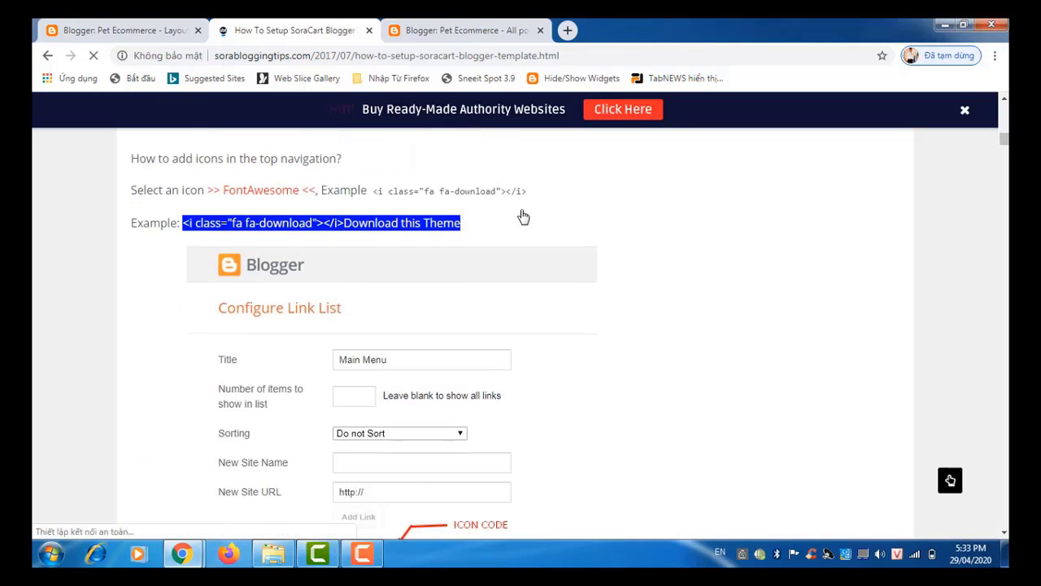
{"action": "scroll", "coordinate": [523, 216], "scroll_direction": "down", "scroll_amount": 2}
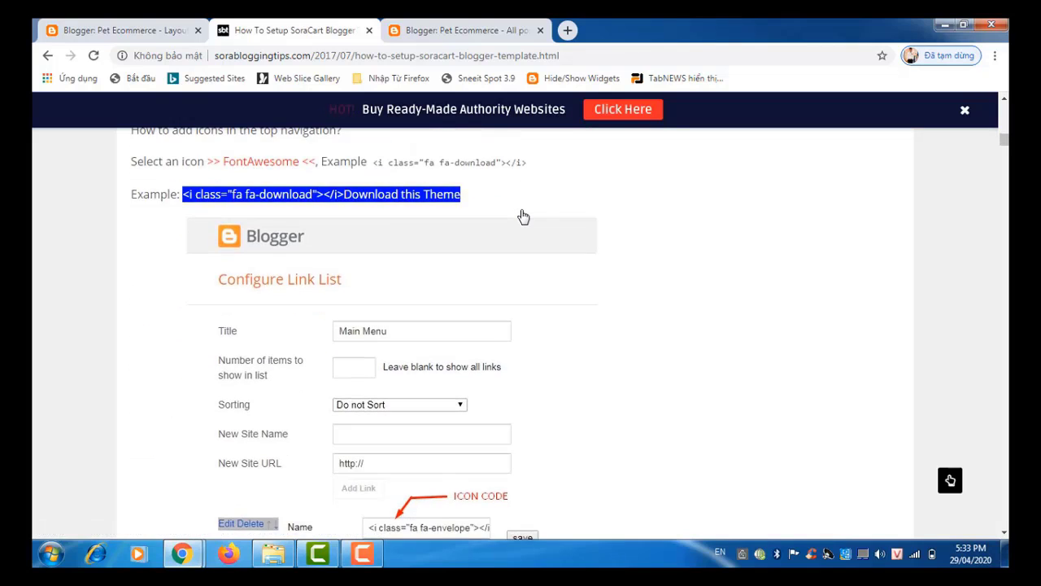
{"action": "scroll", "coordinate": [523, 216], "scroll_direction": "down", "scroll_amount": 1}
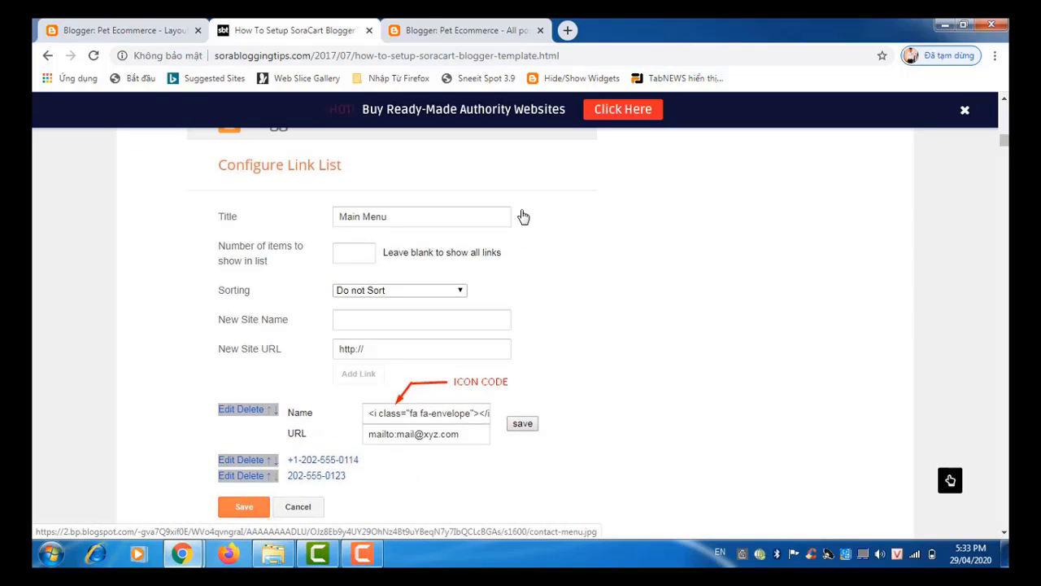
{"action": "scroll", "coordinate": [523, 216], "scroll_direction": "up", "scroll_amount": 4}
{"action": "scroll", "coordinate": [522, 217], "scroll_direction": "down", "scroll_amount": 10}
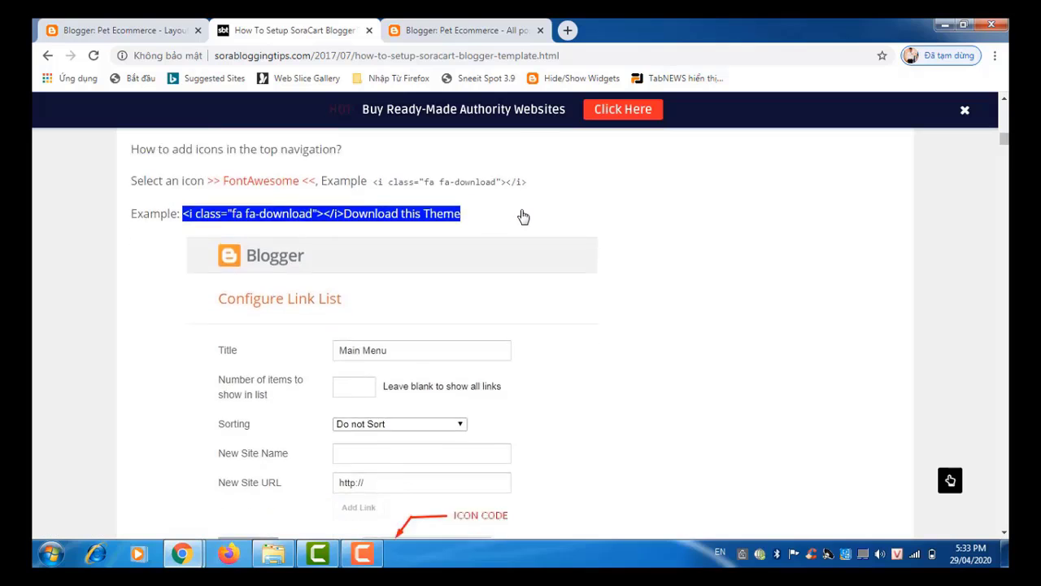
{"action": "scroll", "coordinate": [523, 217], "scroll_direction": "down", "scroll_amount": 10}
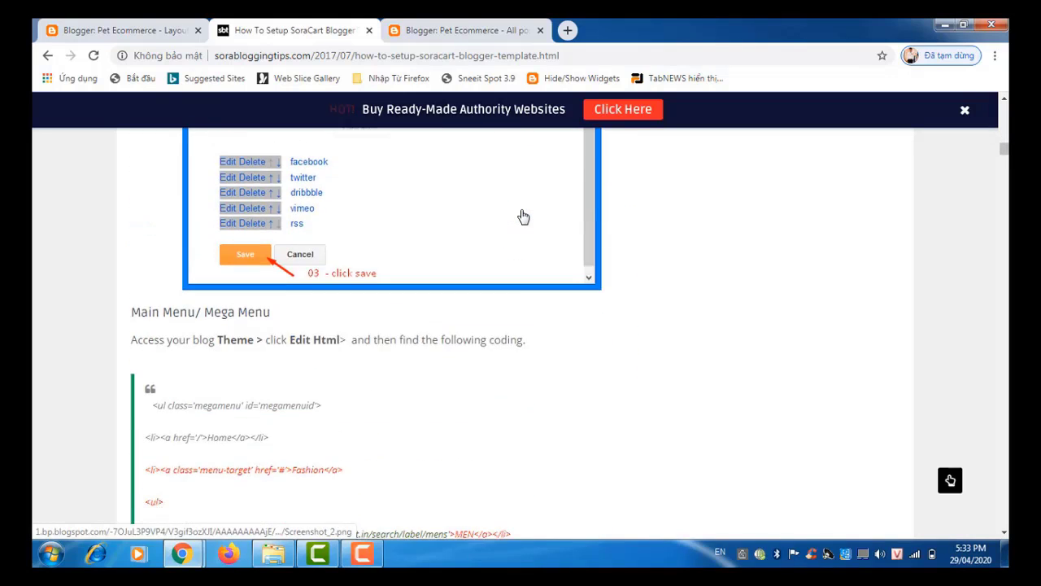
{"action": "scroll", "coordinate": [523, 216], "scroll_direction": "down", "scroll_amount": 5}
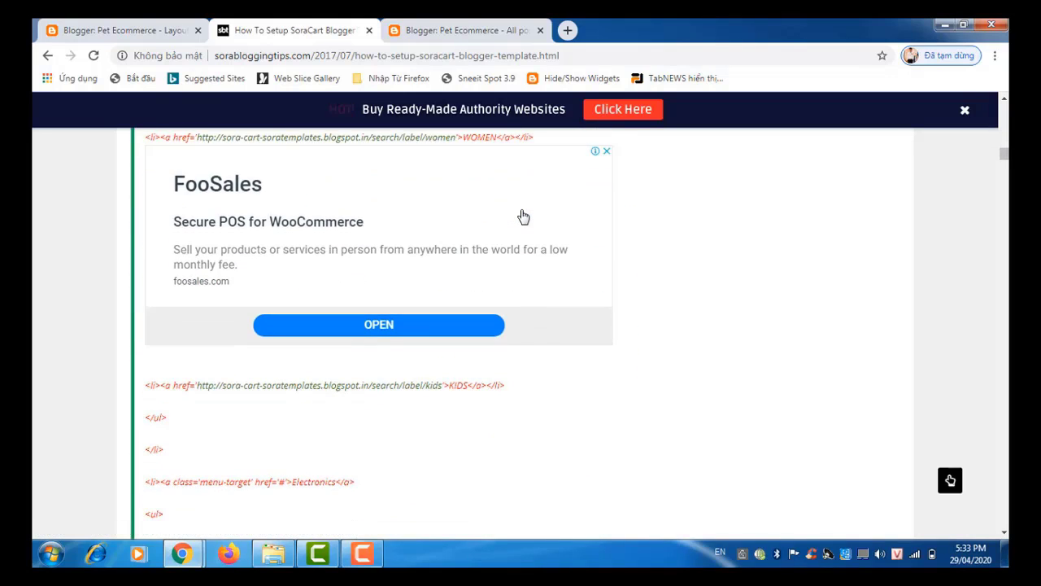
{"action": "scroll", "coordinate": [523, 216], "scroll_direction": "down", "scroll_amount": 3}
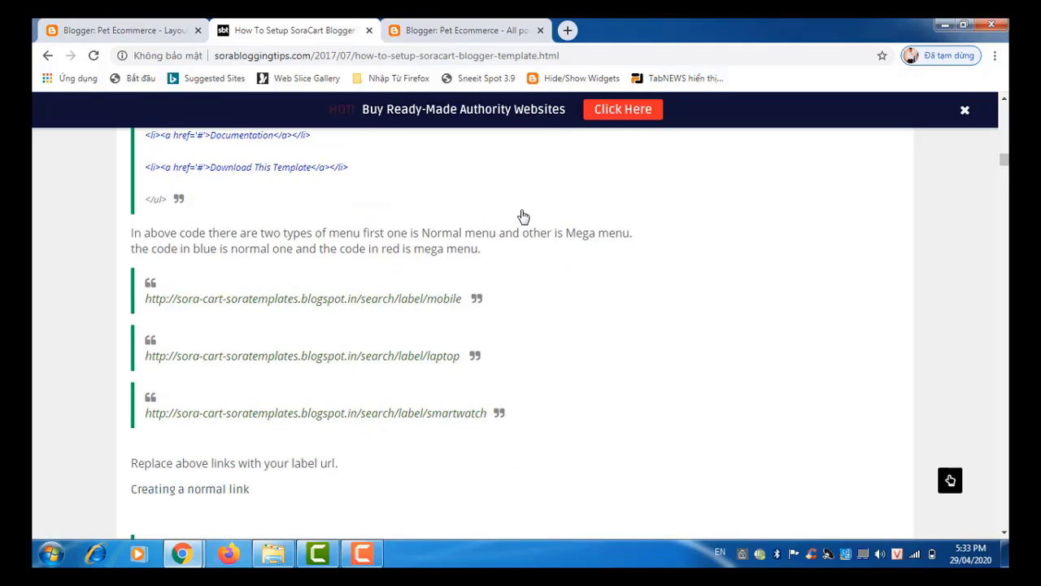
{"action": "scroll", "coordinate": [523, 218], "scroll_direction": "down", "scroll_amount": 4}
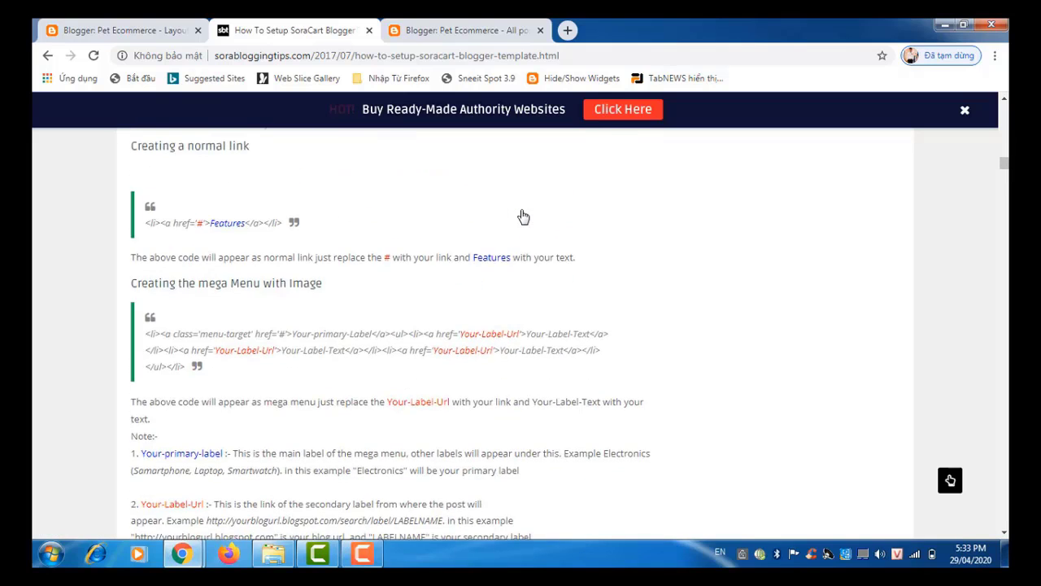
{"action": "scroll", "coordinate": [523, 217], "scroll_direction": "down", "scroll_amount": 1}
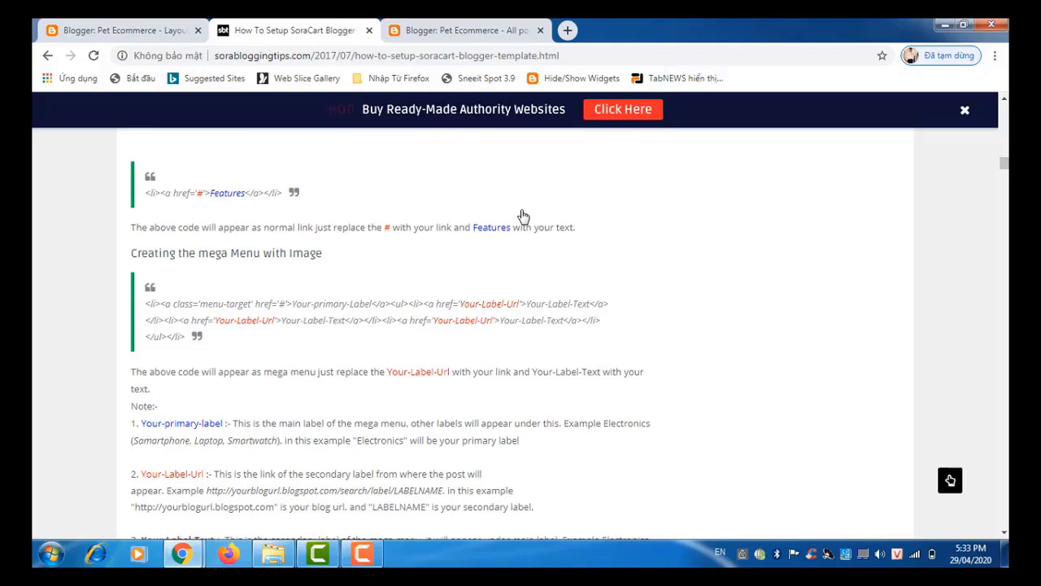
{"action": "scroll", "coordinate": [523, 216], "scroll_direction": "down", "scroll_amount": 7}
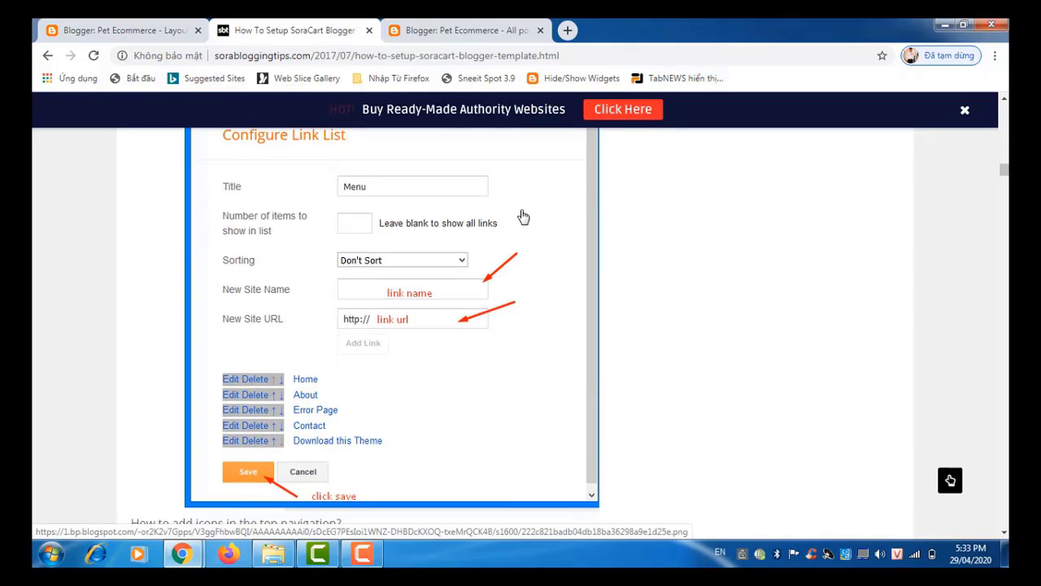
{"action": "scroll", "coordinate": [523, 216], "scroll_direction": "down", "scroll_amount": 6}
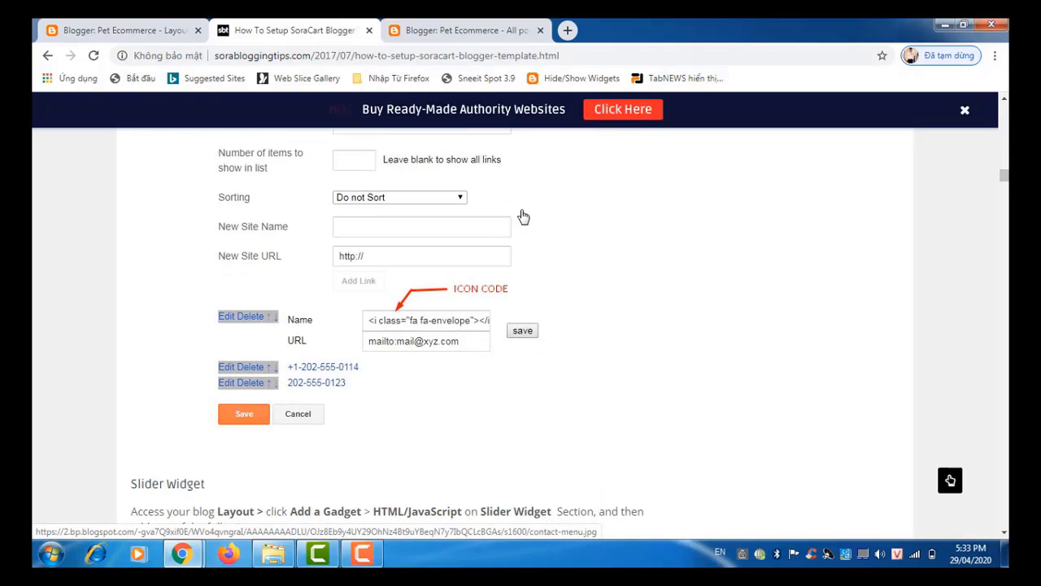
{"action": "scroll", "coordinate": [523, 216], "scroll_direction": "down", "scroll_amount": 4}
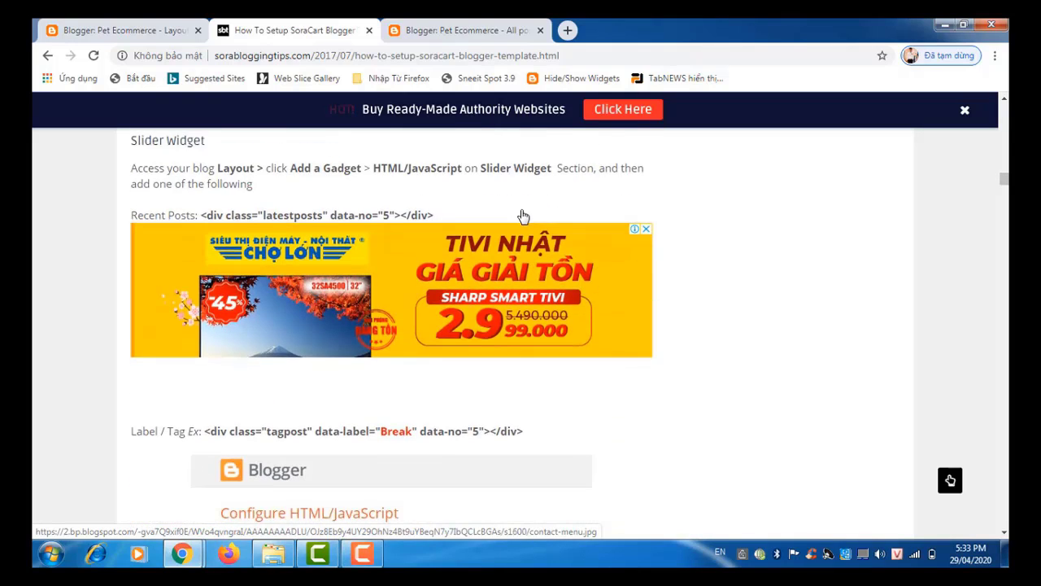
{"action": "scroll", "coordinate": [523, 216], "scroll_direction": "down", "scroll_amount": 3}
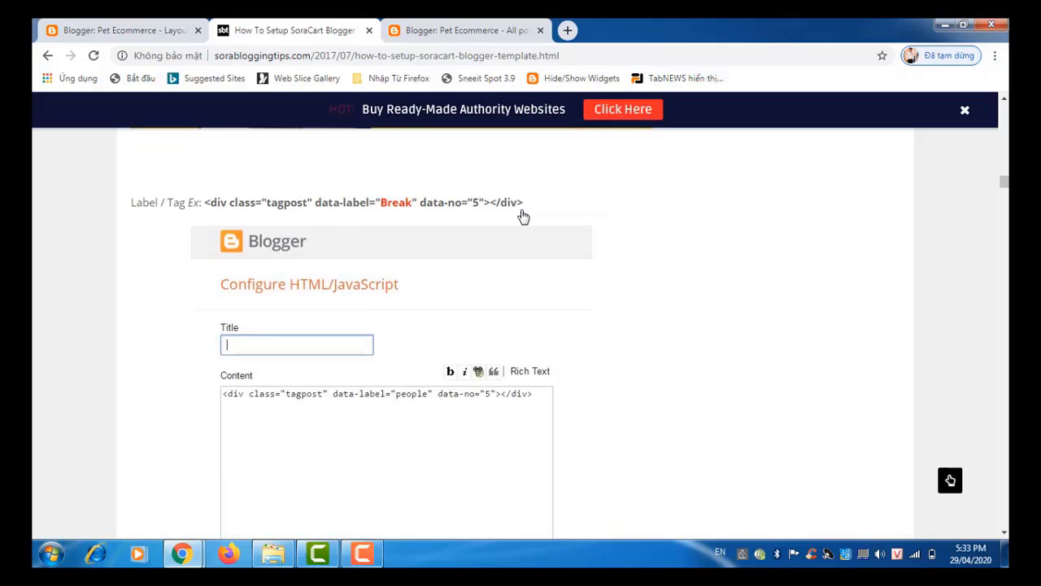
{"action": "scroll", "coordinate": [523, 217], "scroll_direction": "down", "scroll_amount": 5}
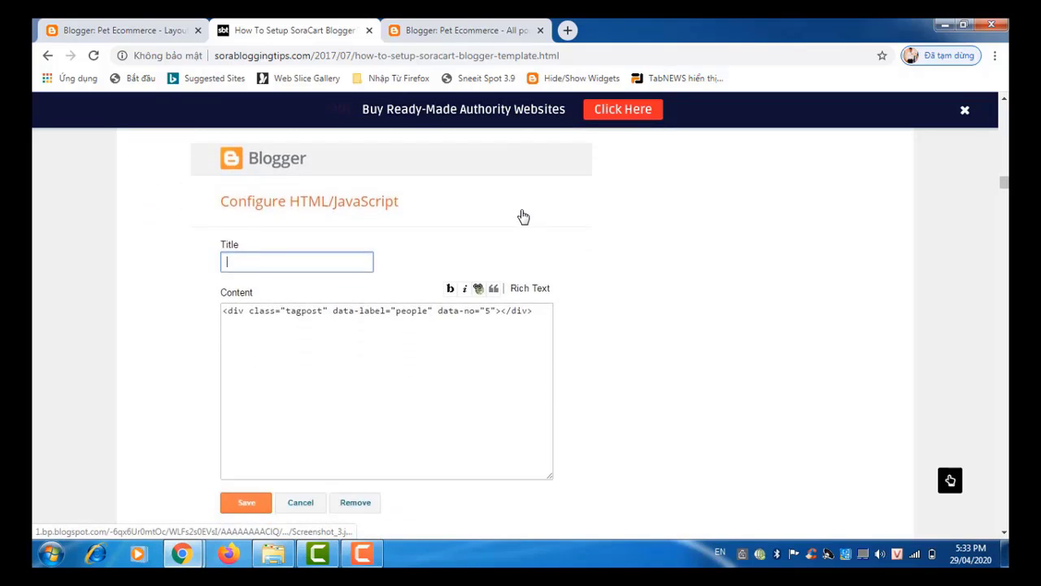
{"action": "scroll", "coordinate": [523, 216], "scroll_direction": "down", "scroll_amount": 1}
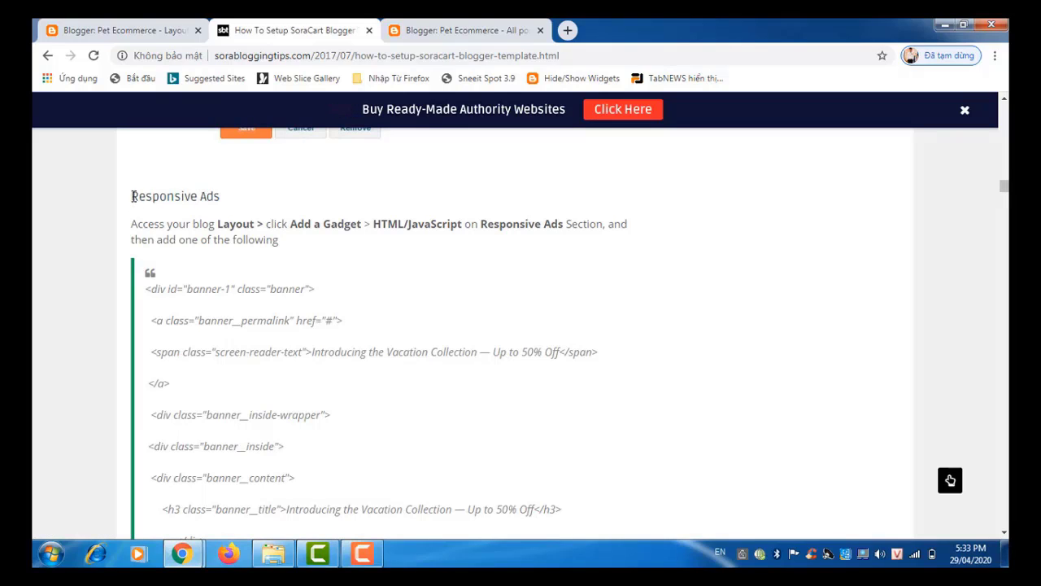
Step: Scroll to the #banner-1 .banner__bg_image CSS rule showing the d.png background URL
{"action": "left_click_drag", "start_coordinate": [130, 197], "coordinate": [241, 210]}
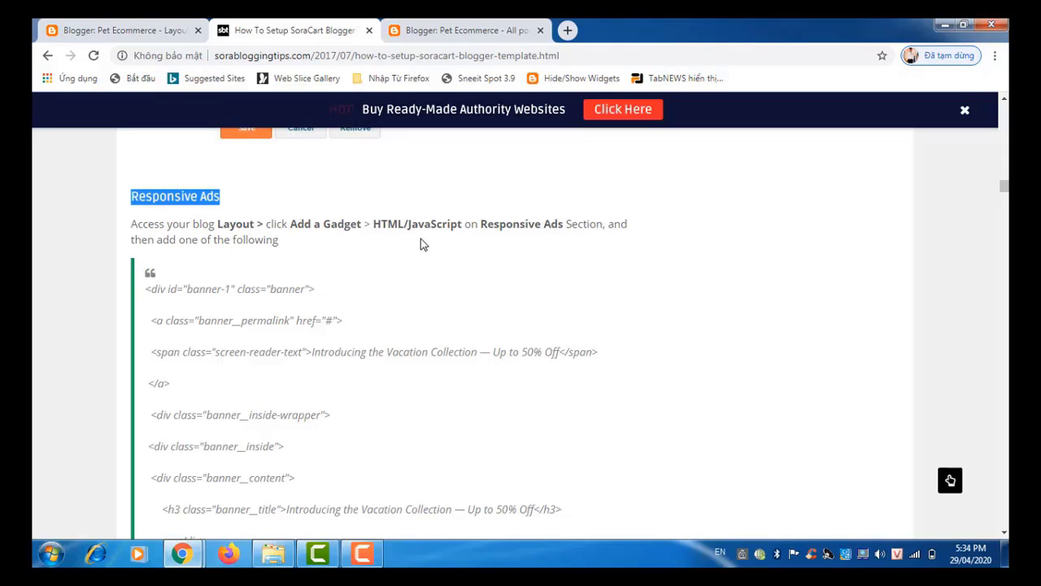
{"action": "left_click", "coordinate": [252, 273]}
{"action": "scroll", "coordinate": [251, 272], "scroll_direction": "down", "scroll_amount": 5}
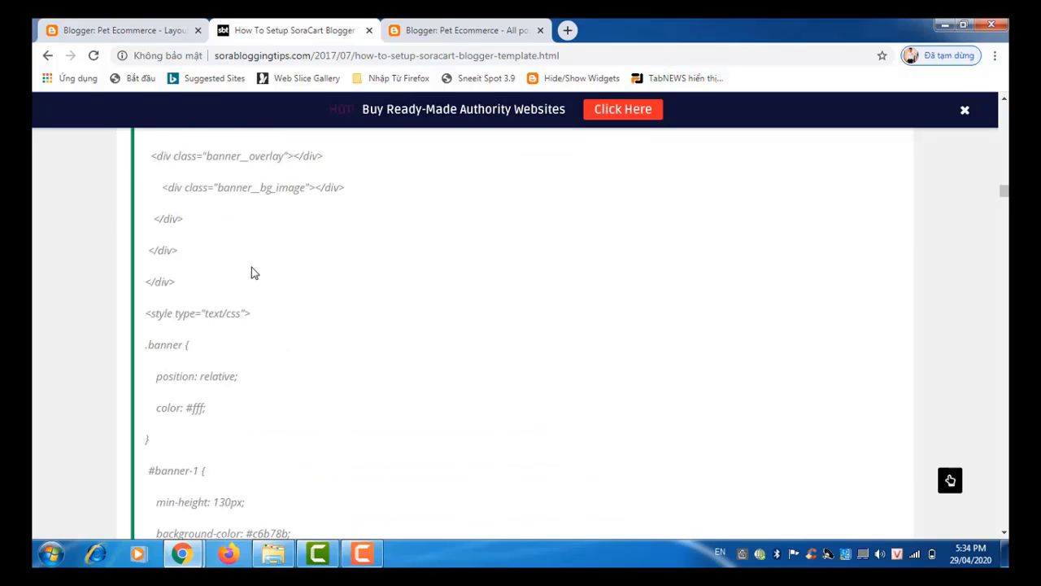
{"action": "scroll", "coordinate": [251, 273], "scroll_direction": "down", "scroll_amount": 5}
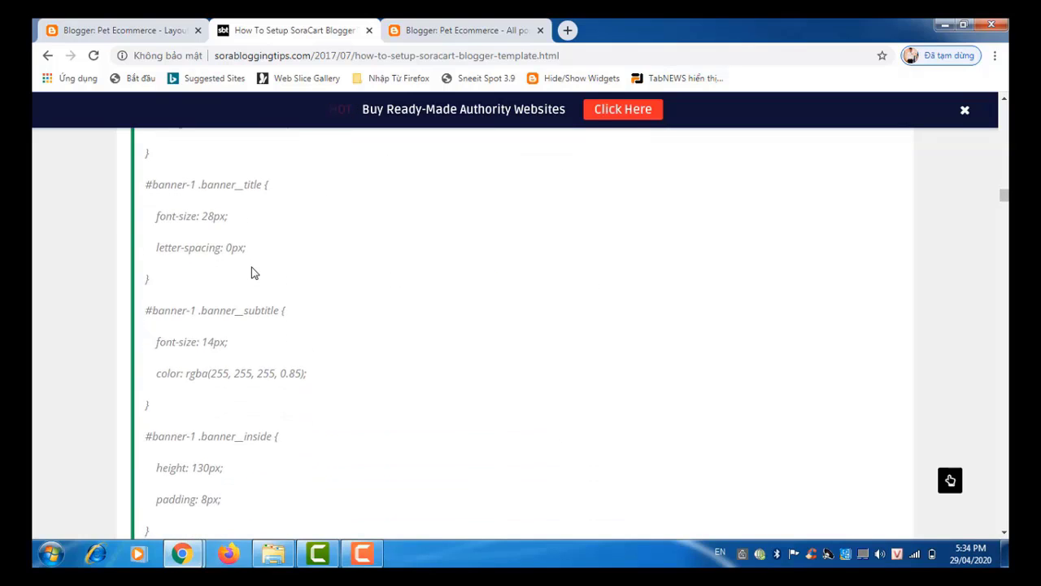
{"action": "scroll", "coordinate": [252, 273], "scroll_direction": "down", "scroll_amount": 8}
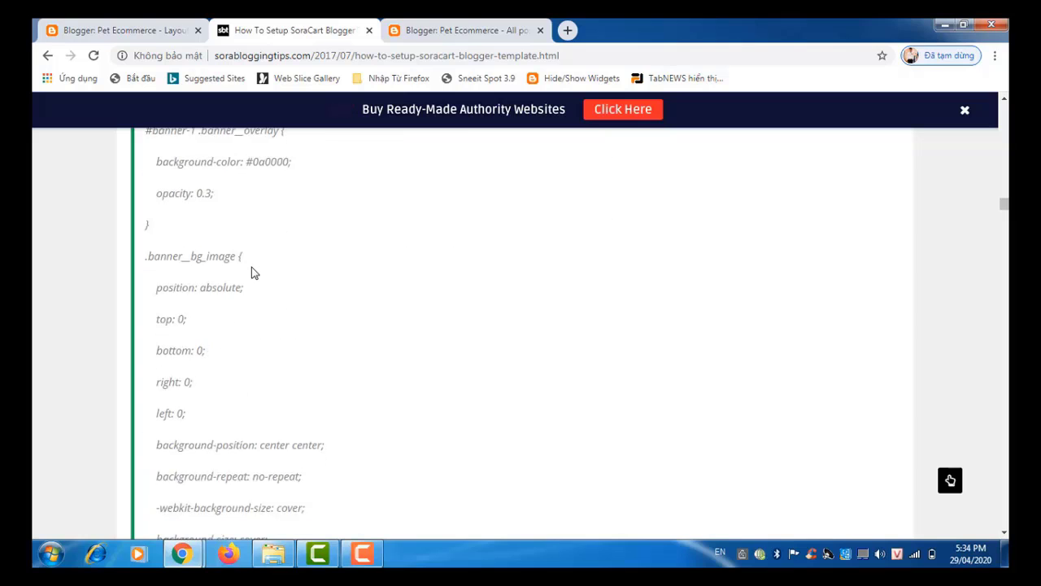
{"action": "scroll", "coordinate": [252, 272], "scroll_direction": "down", "scroll_amount": 10}
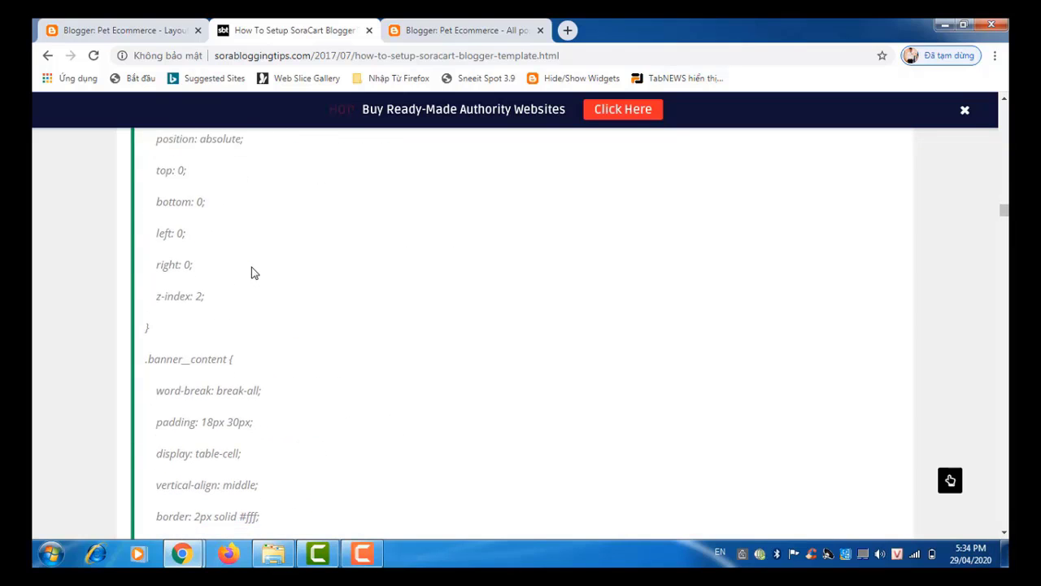
{"action": "scroll", "coordinate": [252, 273], "scroll_direction": "down", "scroll_amount": 10}
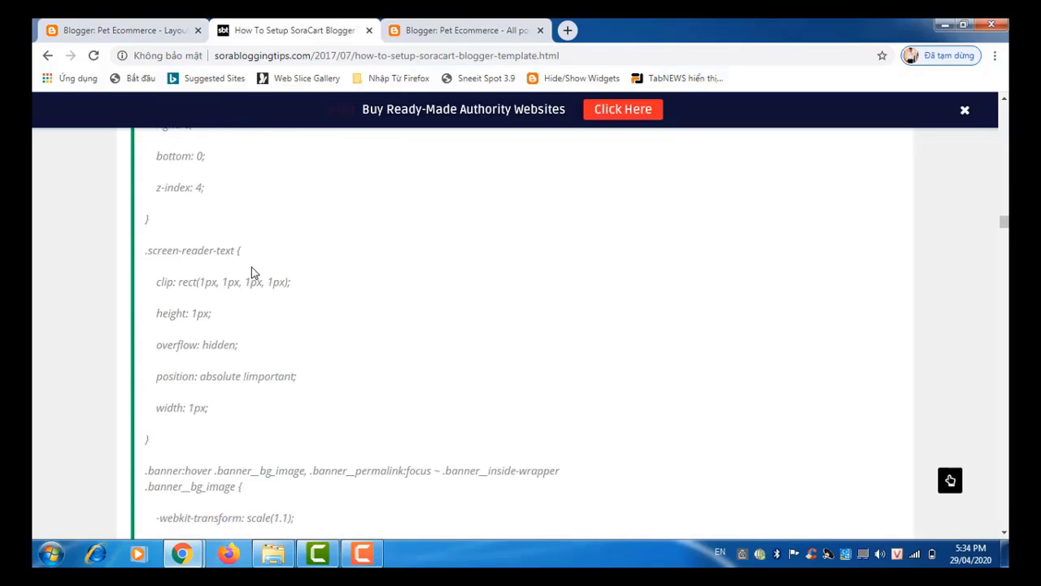
{"action": "scroll", "coordinate": [251, 273], "scroll_direction": "down", "scroll_amount": 8}
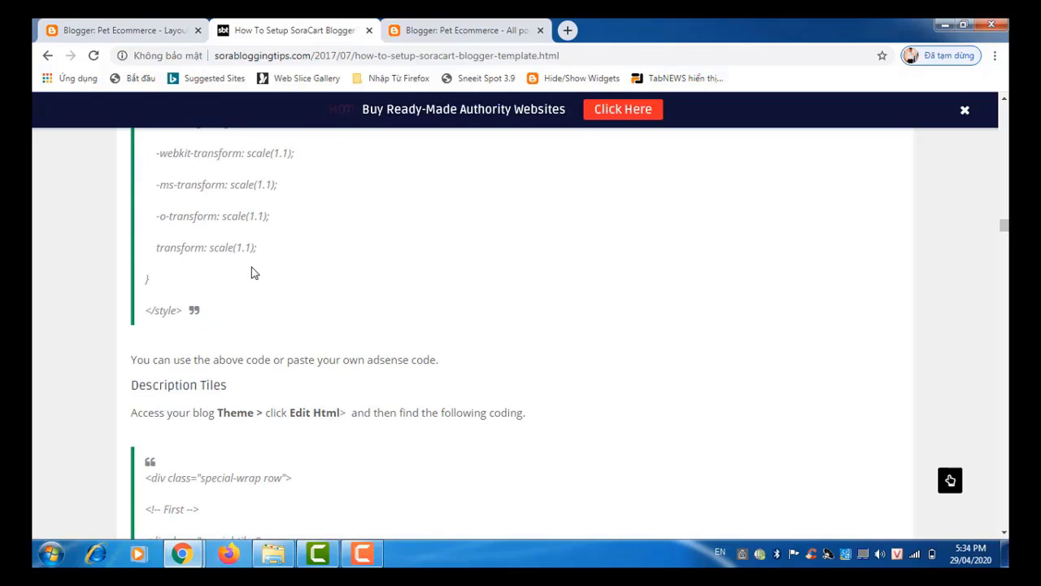
{"action": "scroll", "coordinate": [251, 273], "scroll_direction": "down", "scroll_amount": 1}
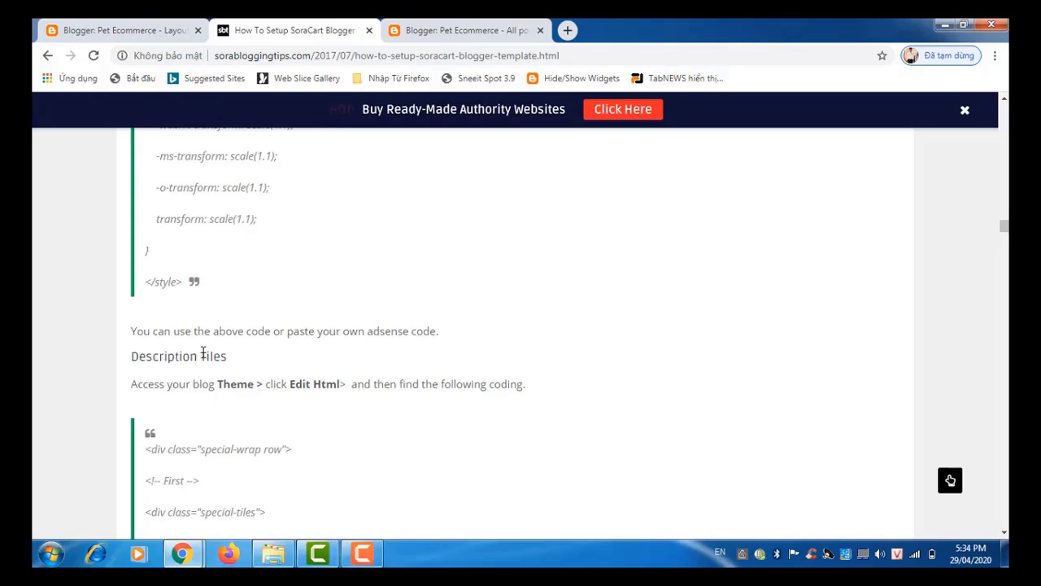
{"action": "scroll", "coordinate": [203, 352], "scroll_direction": "up", "scroll_amount": 5}
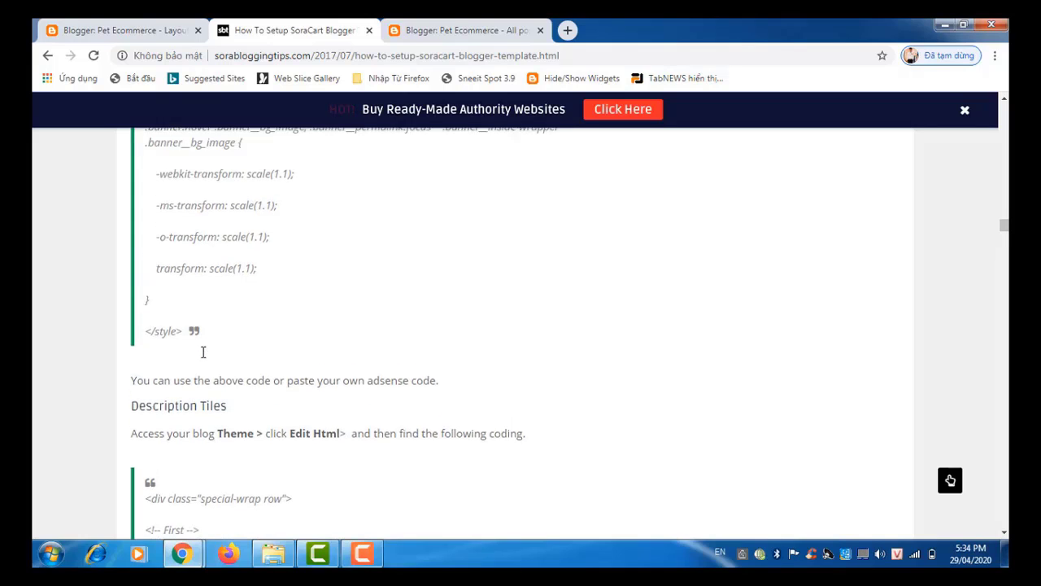
{"action": "scroll", "coordinate": [203, 353], "scroll_direction": "up", "scroll_amount": 6}
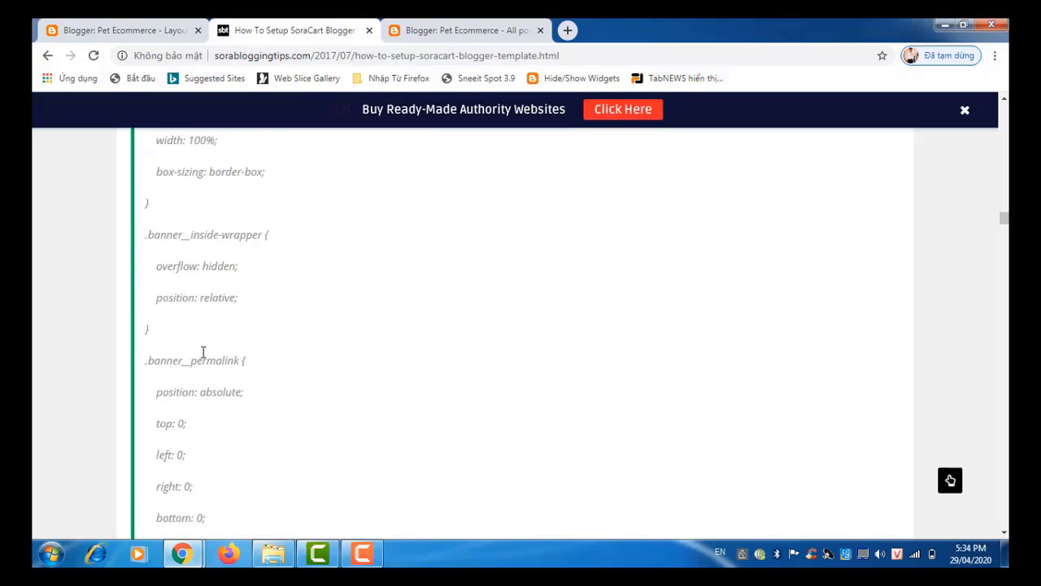
{"action": "scroll", "coordinate": [203, 352], "scroll_direction": "up", "scroll_amount": 5}
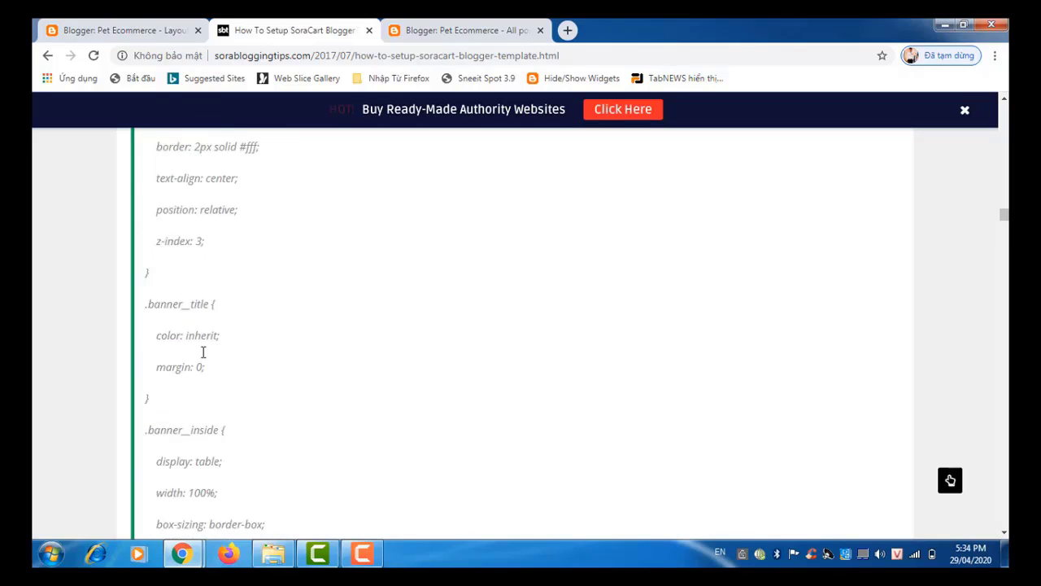
{"action": "scroll", "coordinate": [203, 352], "scroll_direction": "up", "scroll_amount": 6}
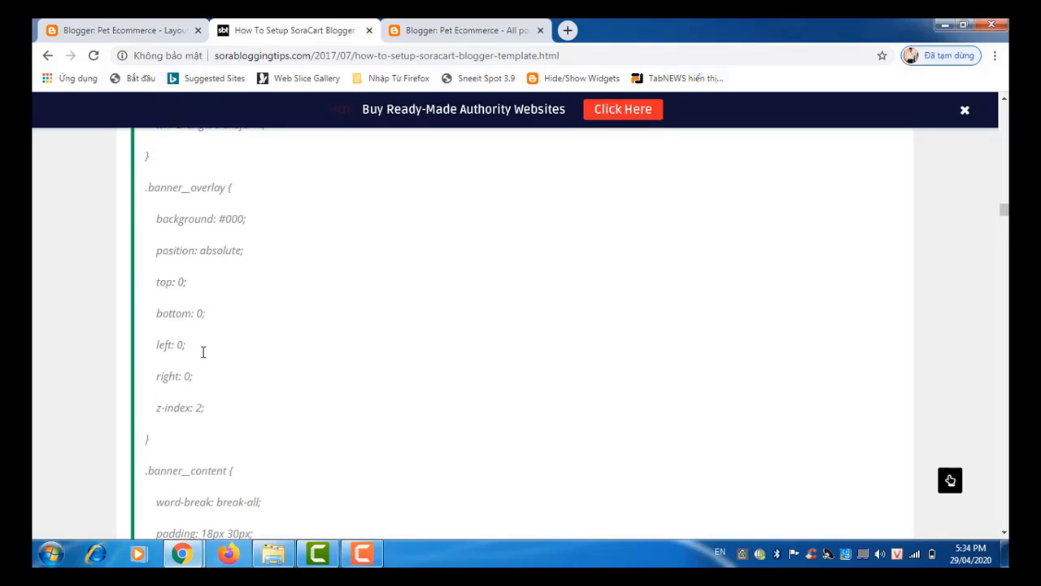
{"action": "scroll", "coordinate": [203, 352], "scroll_direction": "up", "scroll_amount": 6}
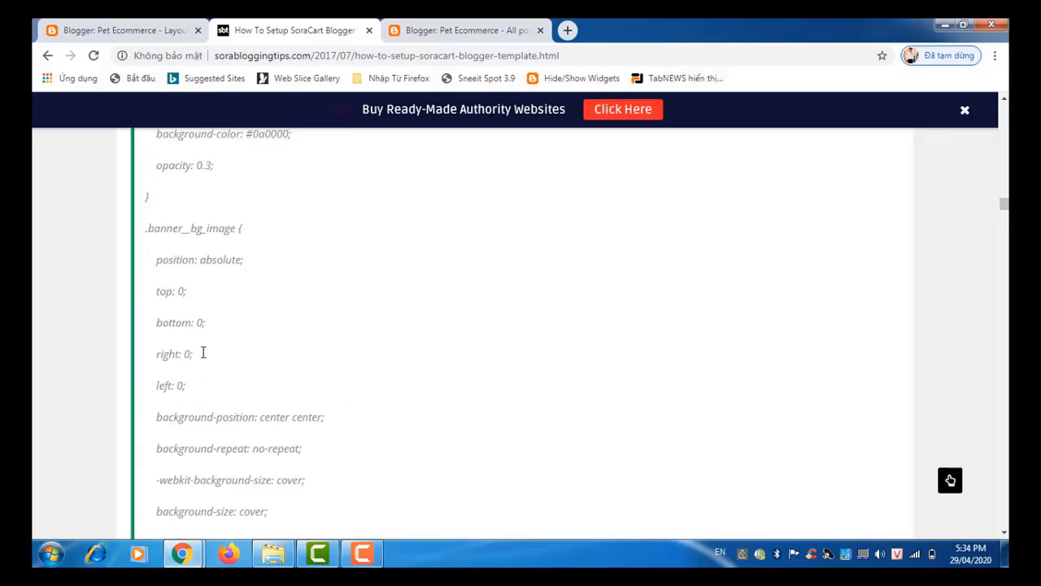
{"action": "scroll", "coordinate": [203, 352], "scroll_direction": "up", "scroll_amount": 4}
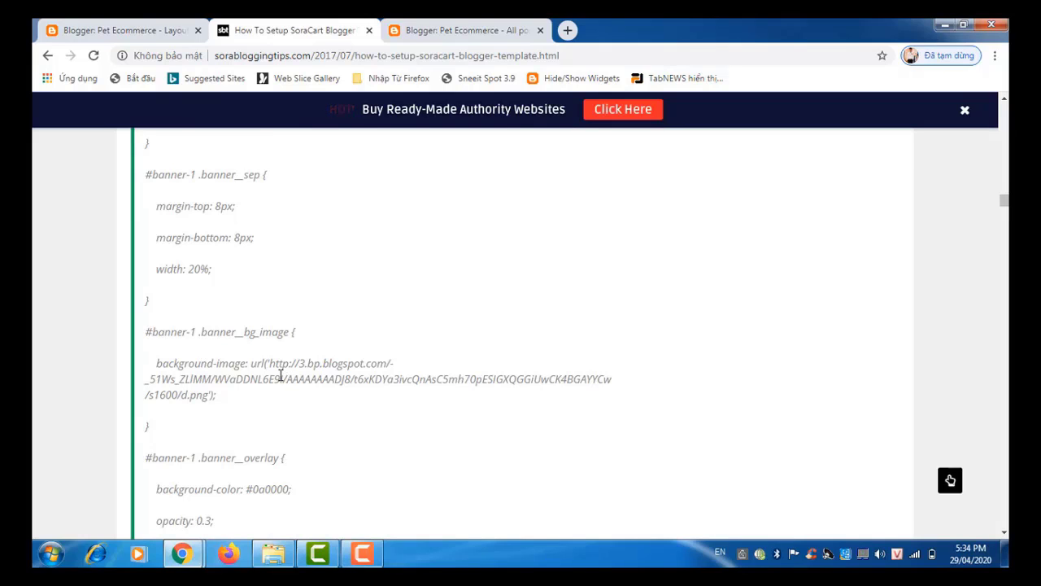
{"action": "scroll", "coordinate": [281, 375], "scroll_direction": "up", "scroll_amount": 4}
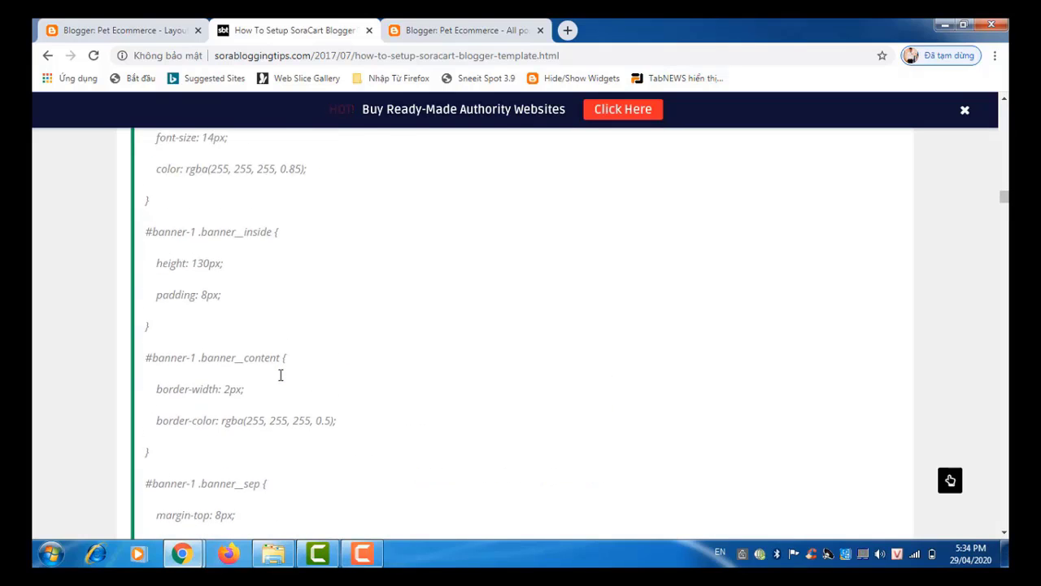
{"action": "scroll", "coordinate": [281, 375], "scroll_direction": "up", "scroll_amount": 8}
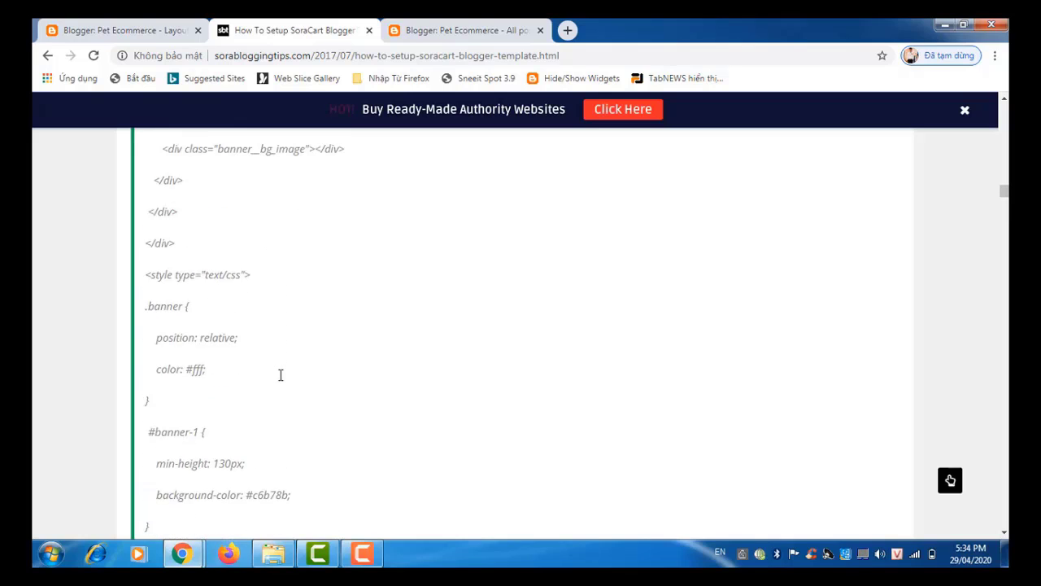
{"action": "scroll", "coordinate": [281, 375], "scroll_direction": "up", "scroll_amount": 5}
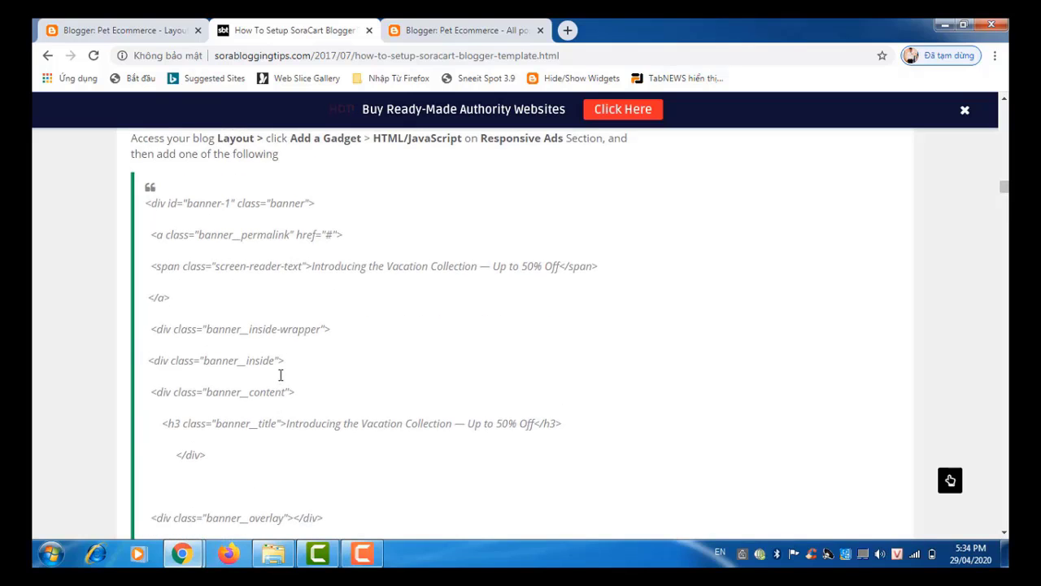
{"action": "scroll", "coordinate": [281, 375], "scroll_direction": "up", "scroll_amount": 1}
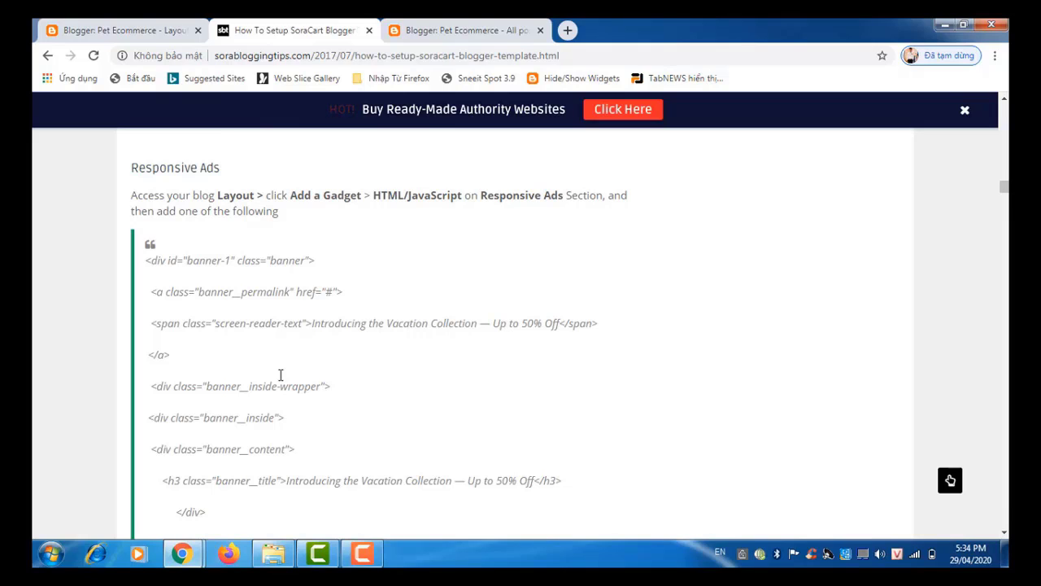
{"action": "scroll", "coordinate": [281, 375], "scroll_direction": "down", "scroll_amount": 5}
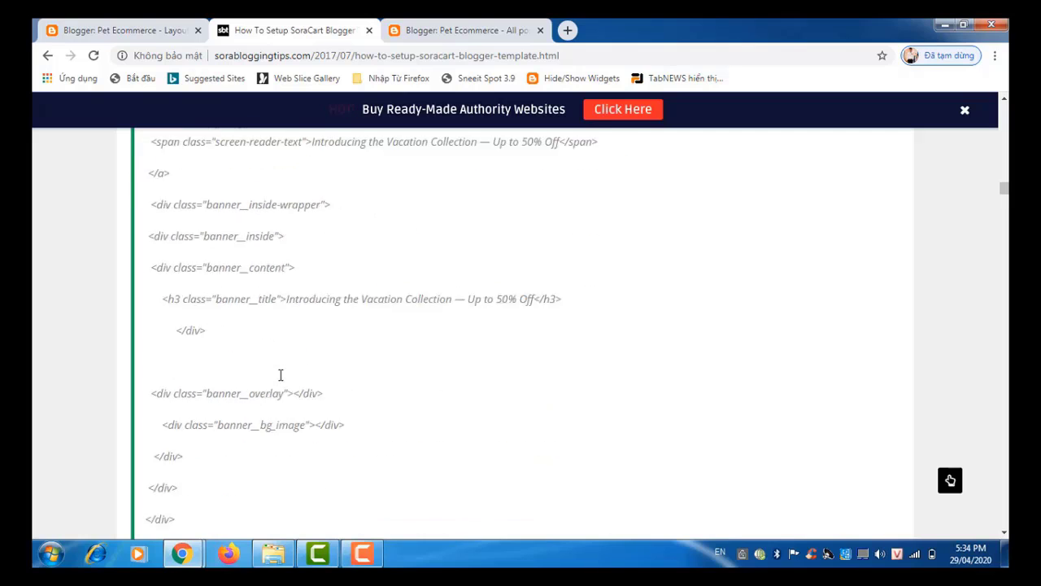
{"action": "scroll", "coordinate": [280, 375], "scroll_direction": "down", "scroll_amount": 10}
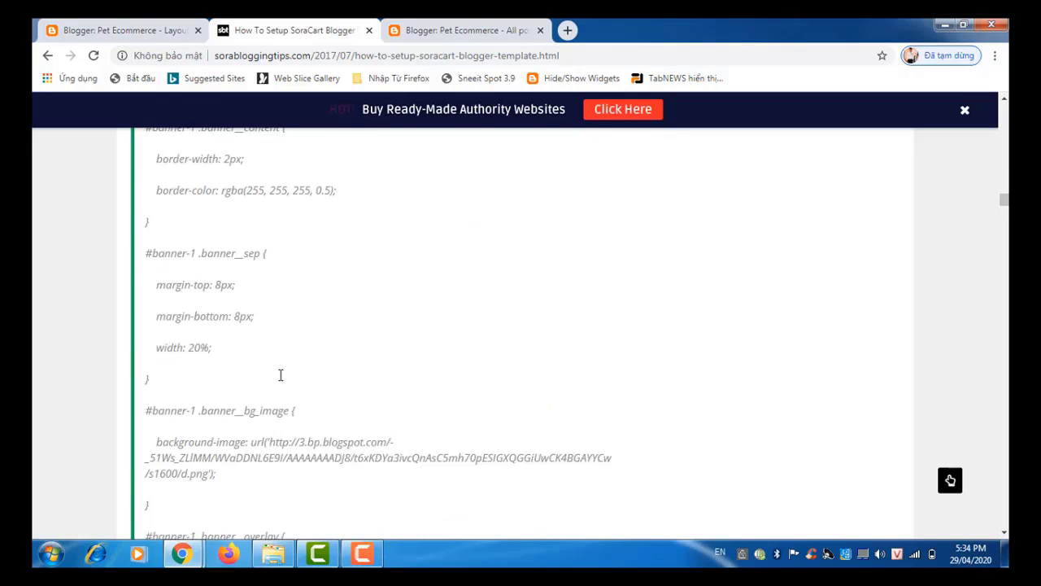
{"action": "scroll", "coordinate": [281, 375], "scroll_direction": "down", "scroll_amount": 1}
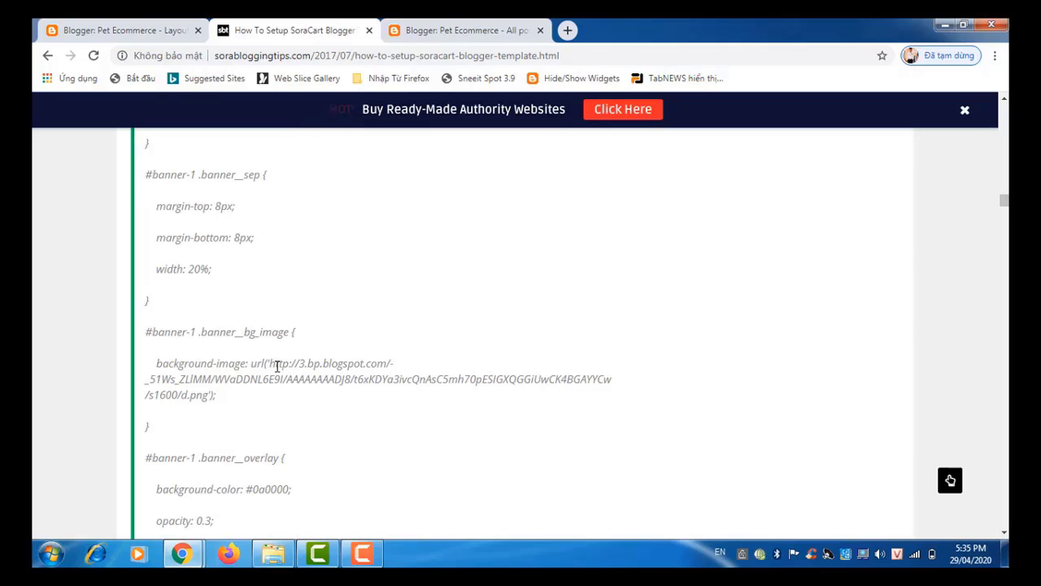
Step: Open the banner's d.png background image URL in a new Chrome tab
{"action": "left_click_drag", "start_coordinate": [271, 363], "coordinate": [209, 395]}
{"action": "key", "text": "ctrl+c"}
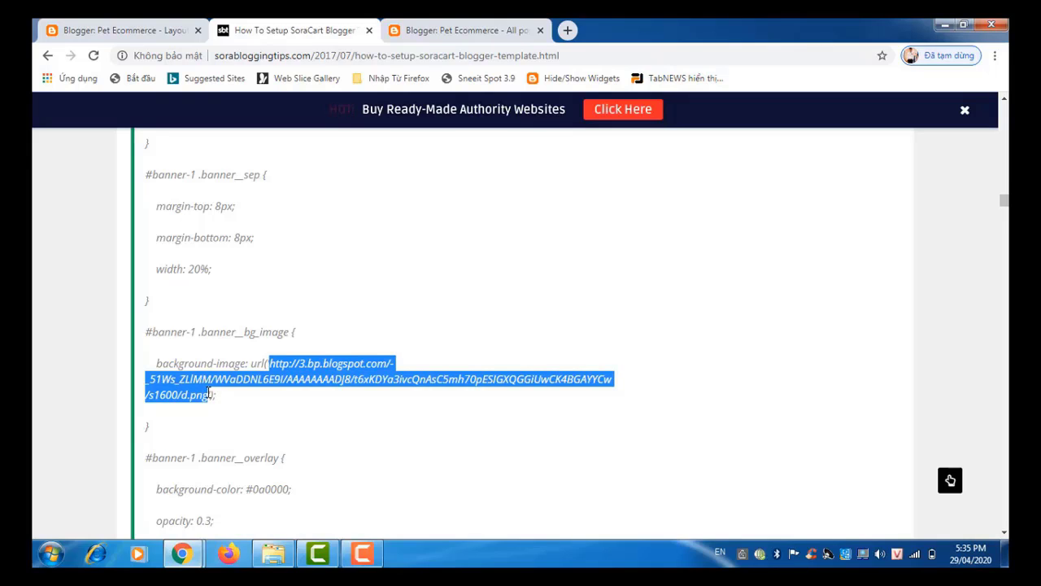
{"action": "left_click", "coordinate": [567, 30]}
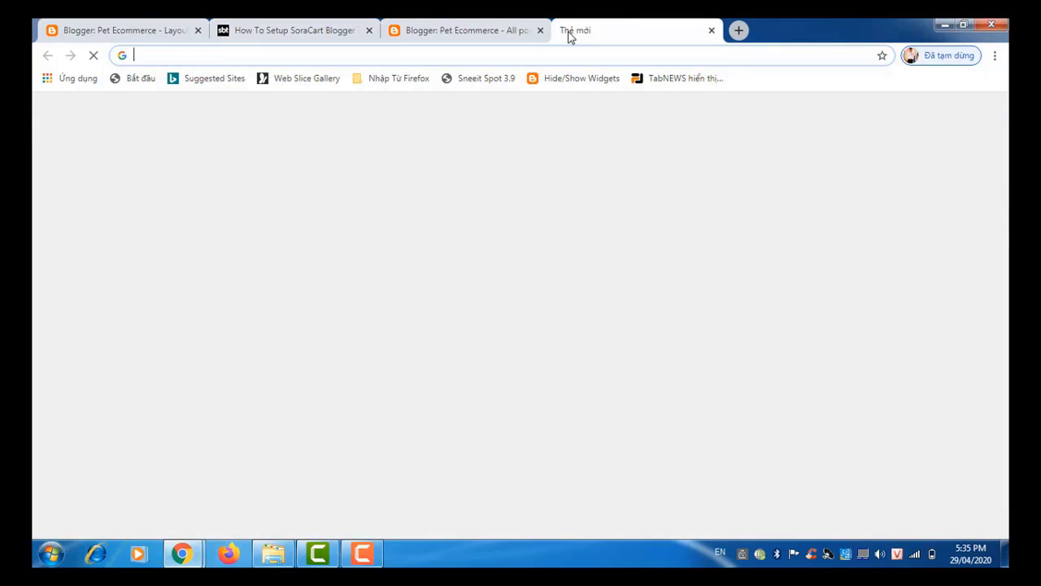
{"action": "key", "text": "ctrl+v"}
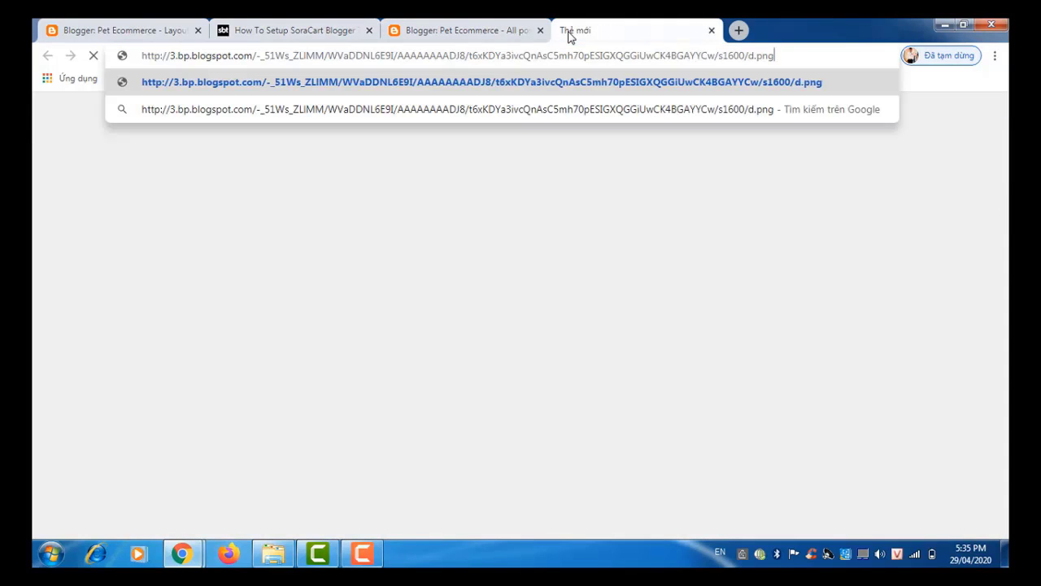
{"action": "key", "text": "Return"}
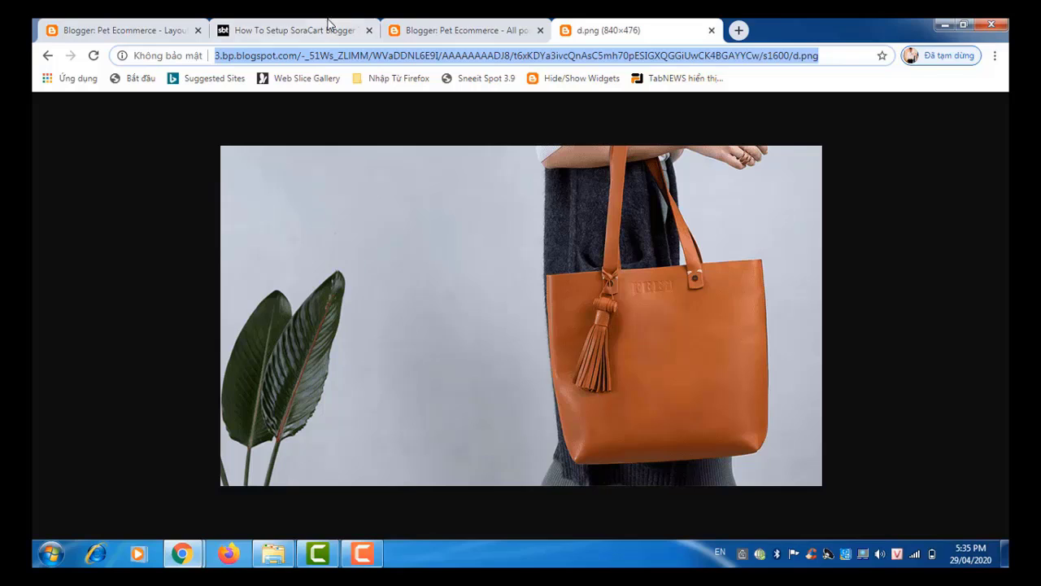
Step: Open the live Pet Ecommerce blog in a new tab from the Blogger posts list
{"action": "left_click", "coordinate": [455, 30]}
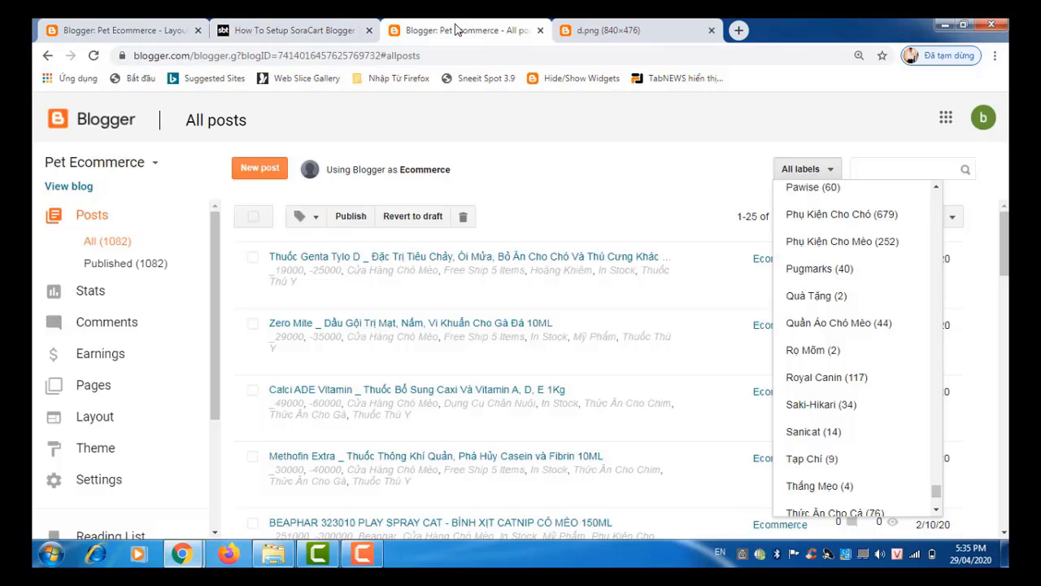
{"action": "left_click", "coordinate": [100, 31]}
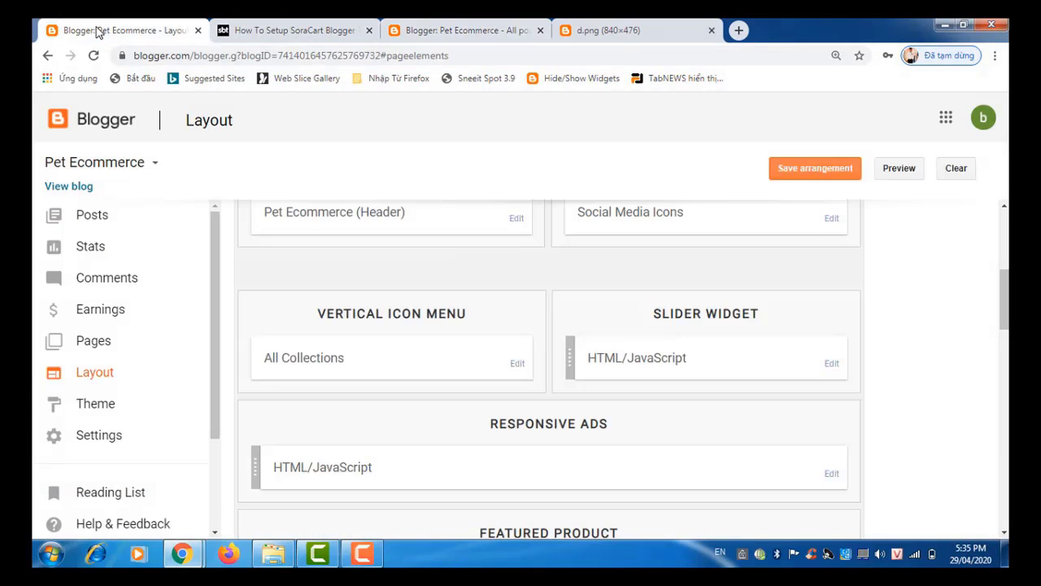
{"action": "left_click", "coordinate": [436, 29]}
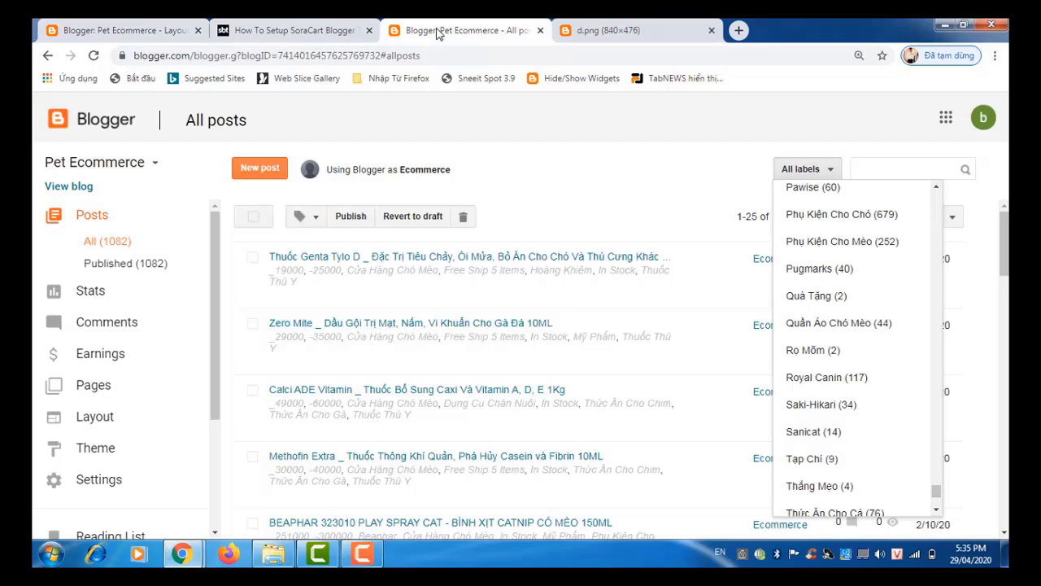
{"action": "left_click", "coordinate": [86, 187]}
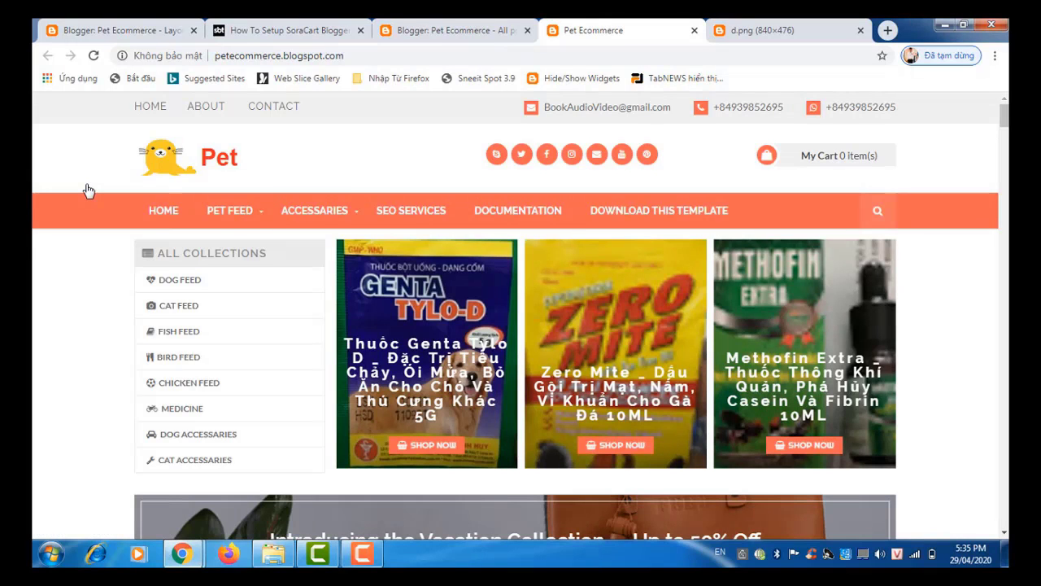
Step: Compare the live Vacation Collection banner with the d.png handbag image, then return to the SoraCart tutorial
{"action": "scroll", "coordinate": [87, 190], "scroll_direction": "down", "scroll_amount": 4}
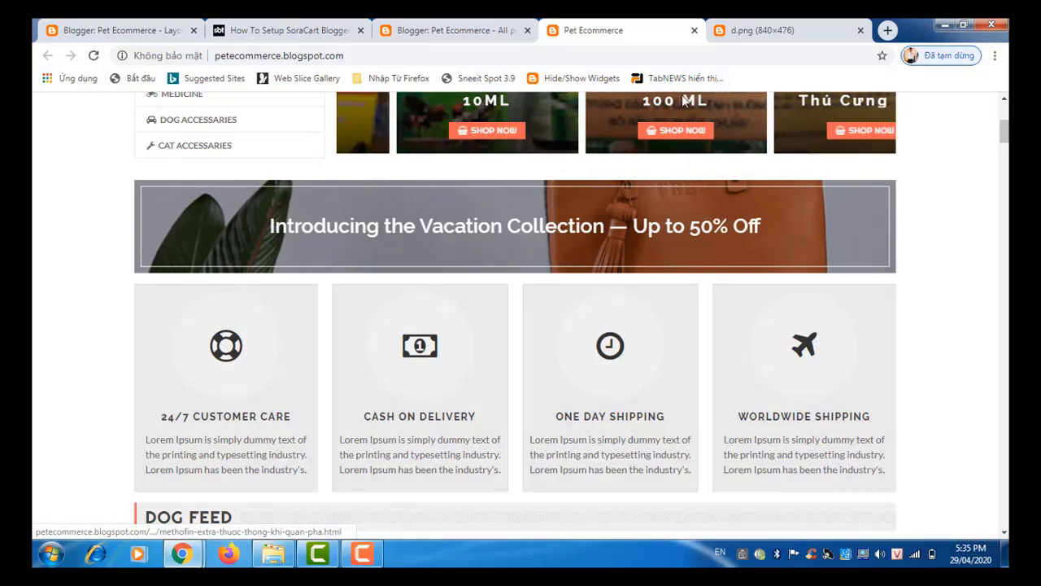
{"action": "left_click", "coordinate": [785, 33]}
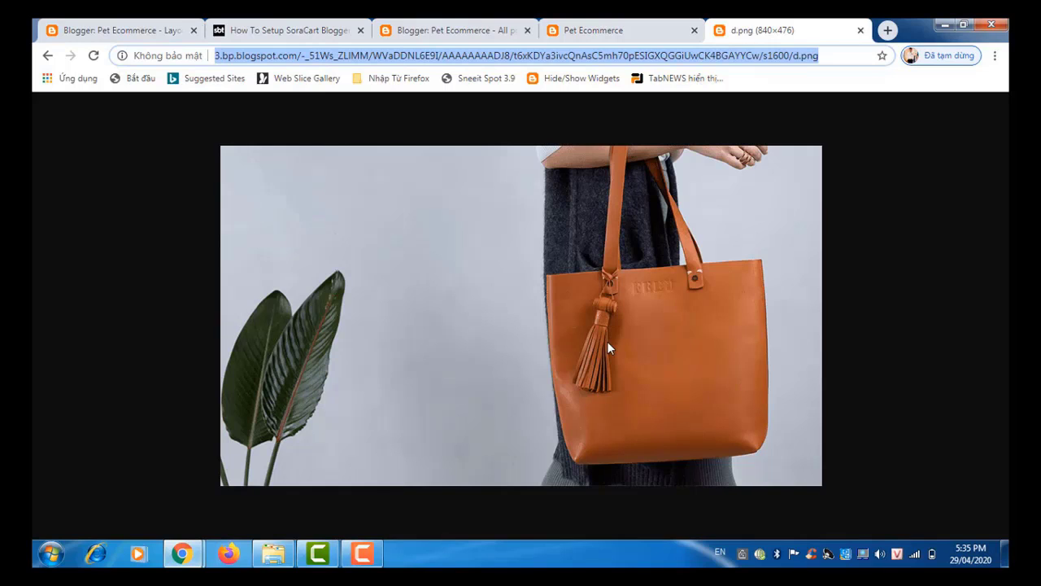
{"action": "left_click", "coordinate": [598, 27]}
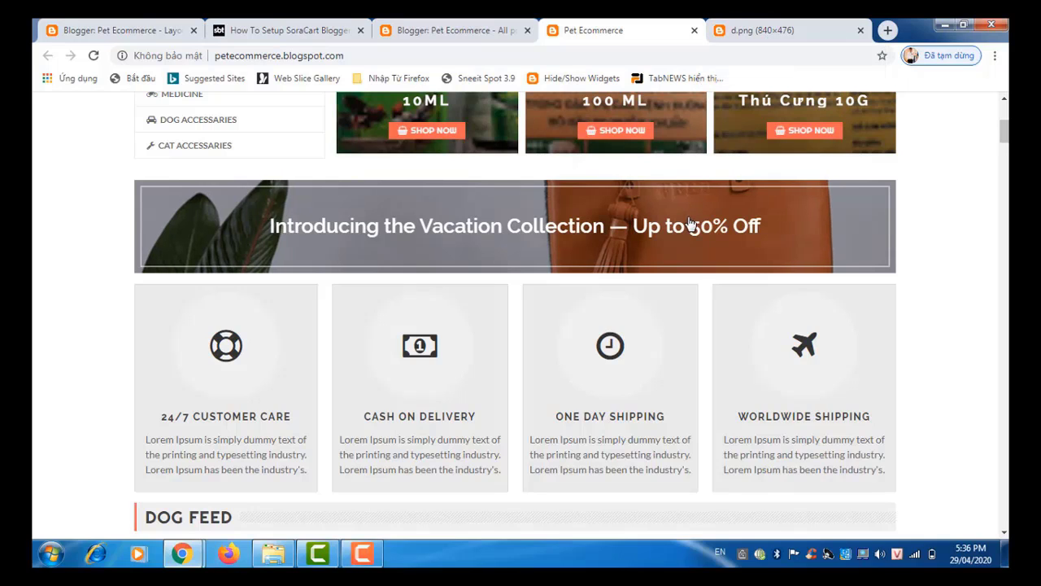
{"action": "left_click", "coordinate": [770, 31]}
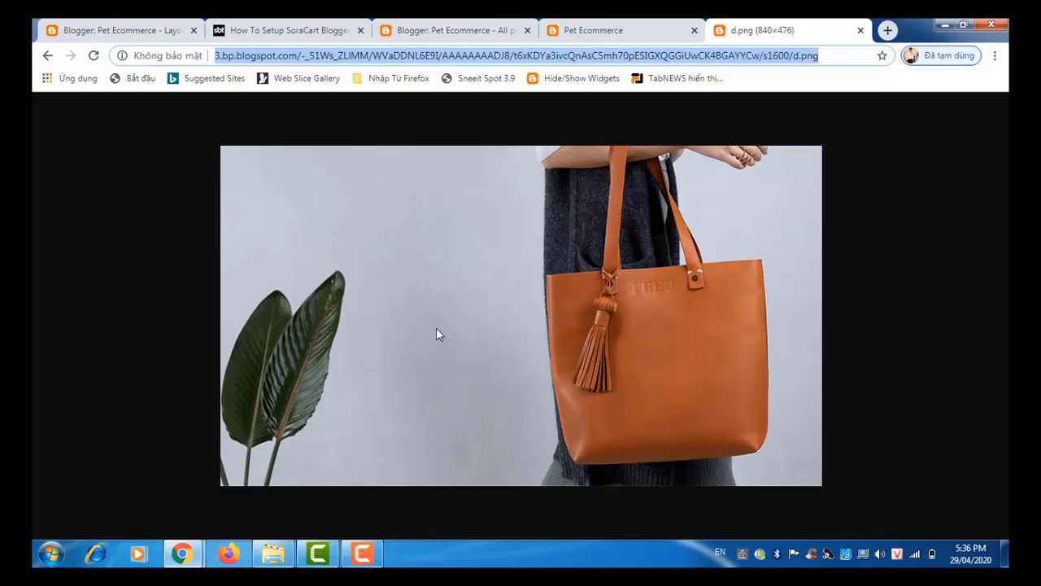
{"action": "left_click", "coordinate": [616, 36]}
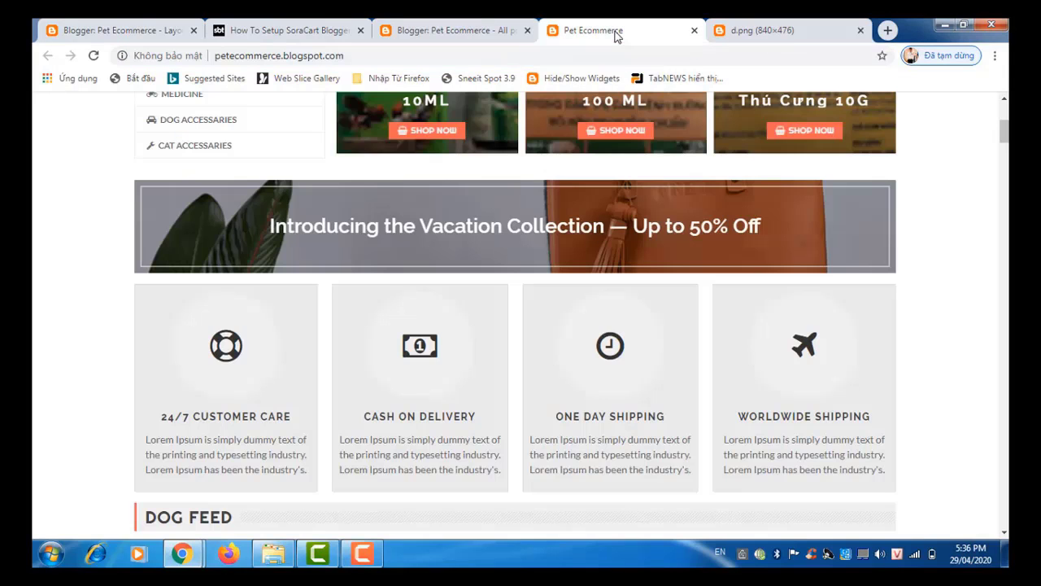
{"action": "left_click", "coordinate": [317, 33]}
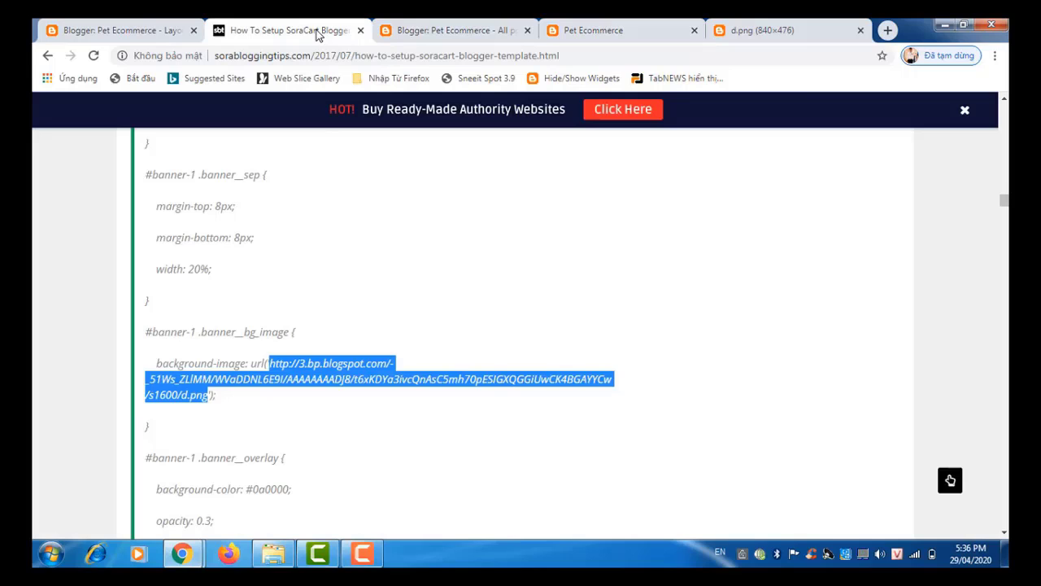
{"action": "left_click", "coordinate": [299, 270]}
Step: Scroll up to the banner-1 HTML titled 'Introducing the Vacation Collection — Up to 50% Off'
{"action": "scroll", "coordinate": [299, 271], "scroll_direction": "up", "scroll_amount": 2}
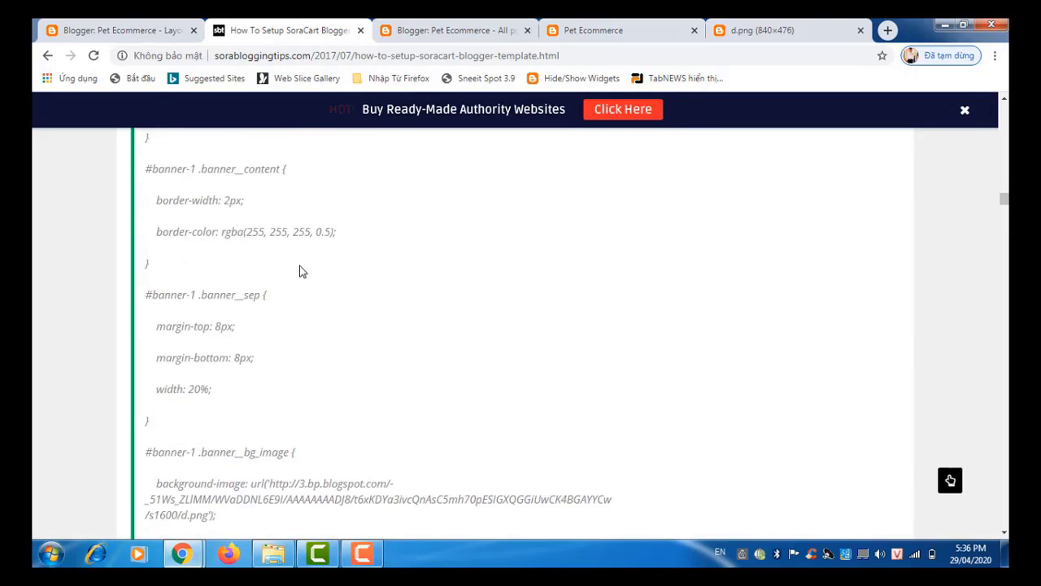
{"action": "scroll", "coordinate": [299, 271], "scroll_direction": "up", "scroll_amount": 4}
{"action": "scroll", "coordinate": [299, 271], "scroll_direction": "up", "scroll_amount": 5}
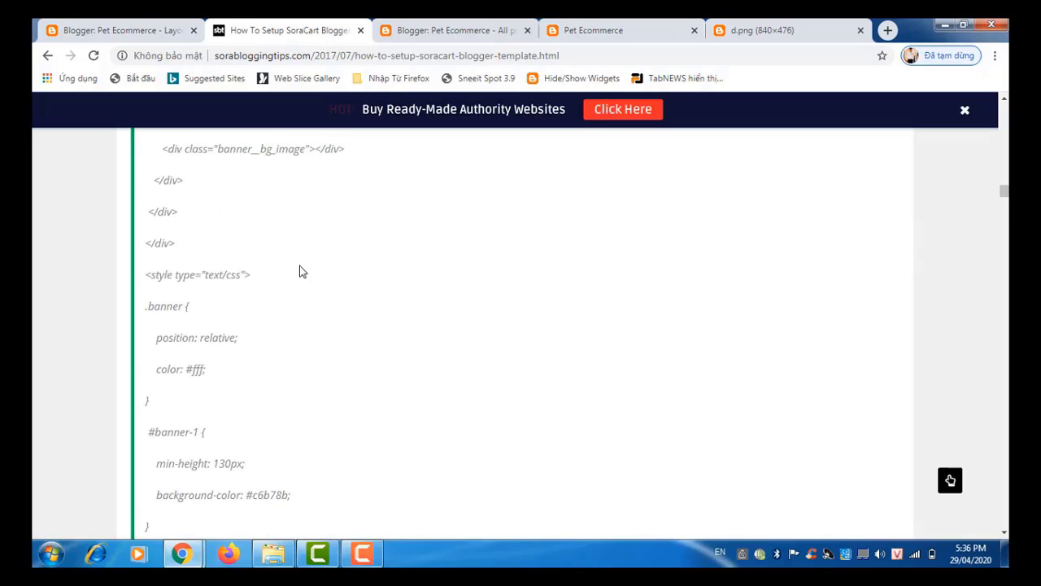
{"action": "scroll", "coordinate": [299, 271], "scroll_direction": "up", "scroll_amount": 5}
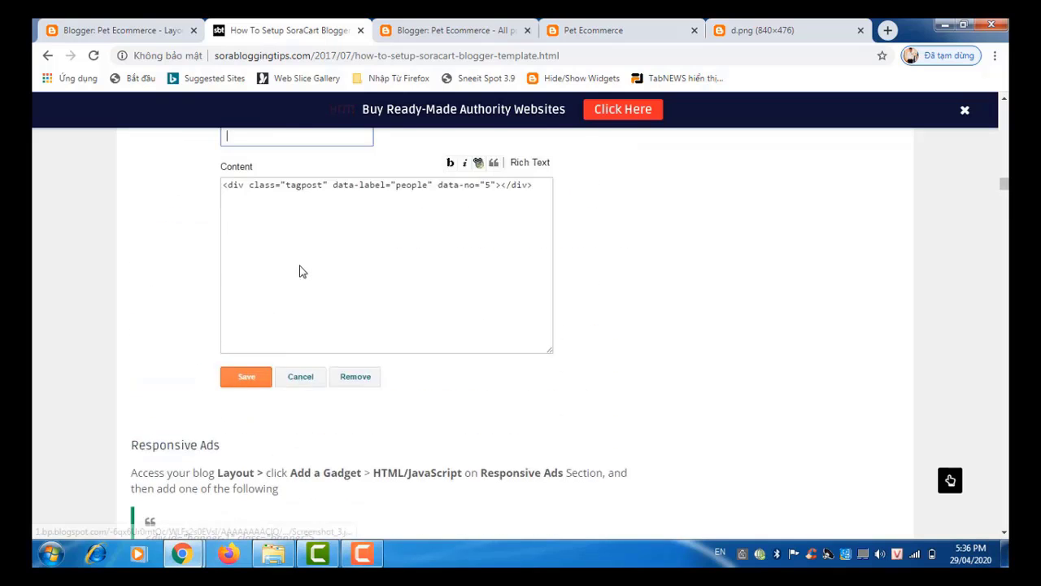
{"action": "scroll", "coordinate": [299, 271], "scroll_direction": "down", "scroll_amount": 2}
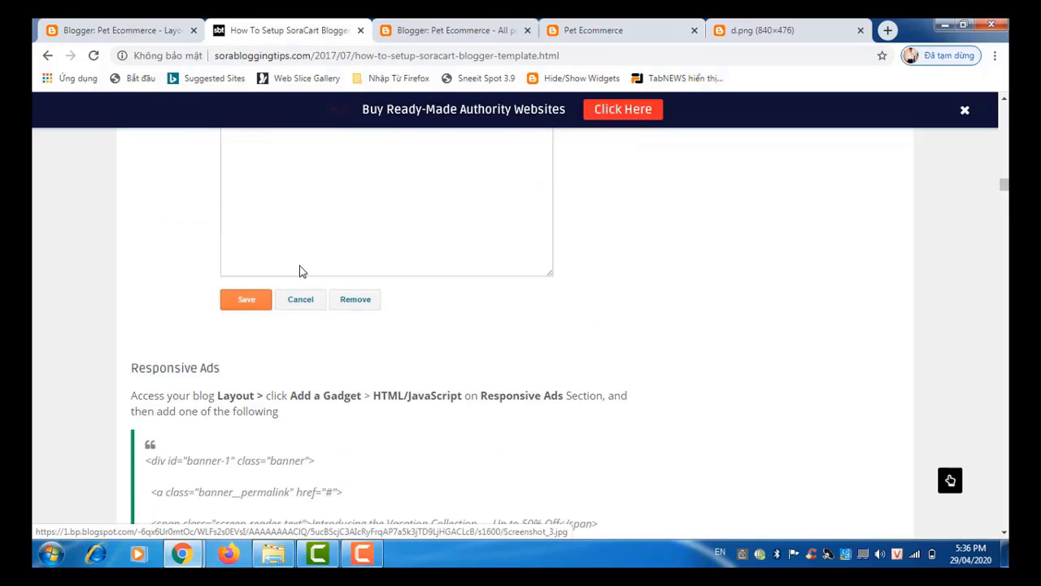
{"action": "scroll", "coordinate": [300, 271], "scroll_direction": "down", "scroll_amount": 4}
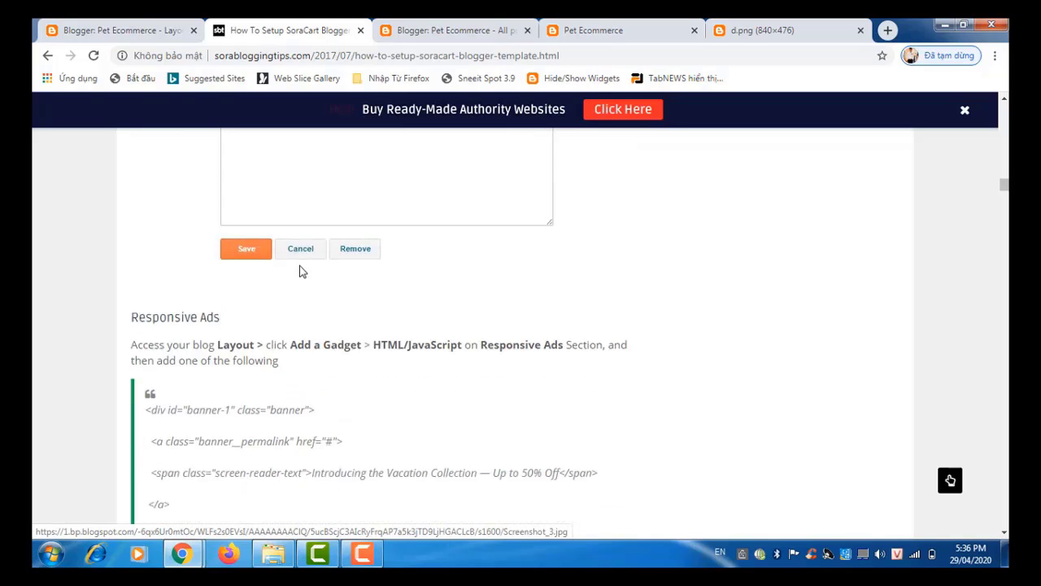
{"action": "scroll", "coordinate": [299, 271], "scroll_direction": "down", "scroll_amount": 1}
{"action": "scroll", "coordinate": [299, 271], "scroll_direction": "up", "scroll_amount": 1}
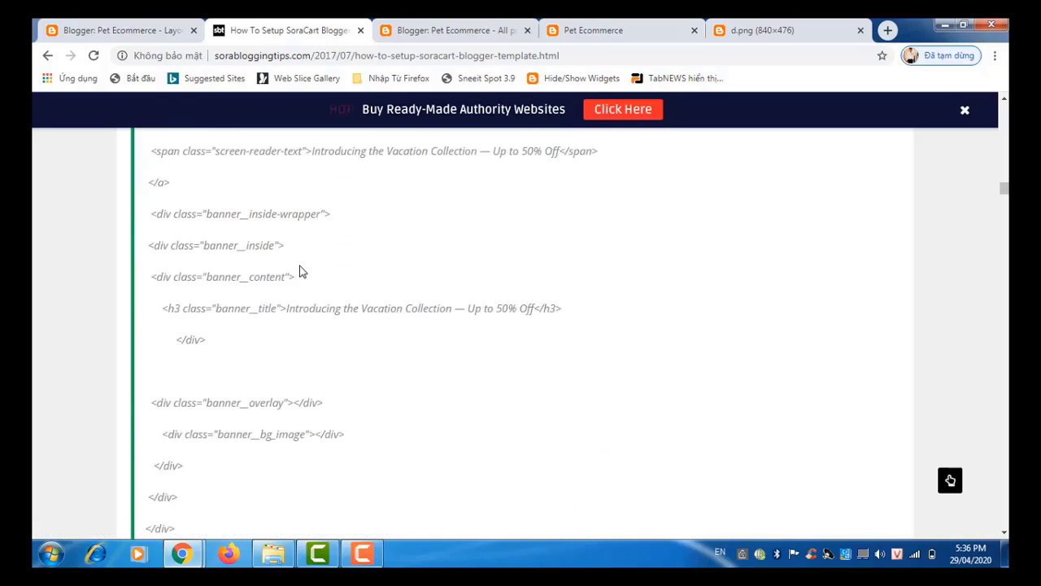
{"action": "scroll", "coordinate": [299, 270], "scroll_direction": "down", "scroll_amount": 1}
{"action": "scroll", "coordinate": [299, 271], "scroll_direction": "up", "scroll_amount": 1}
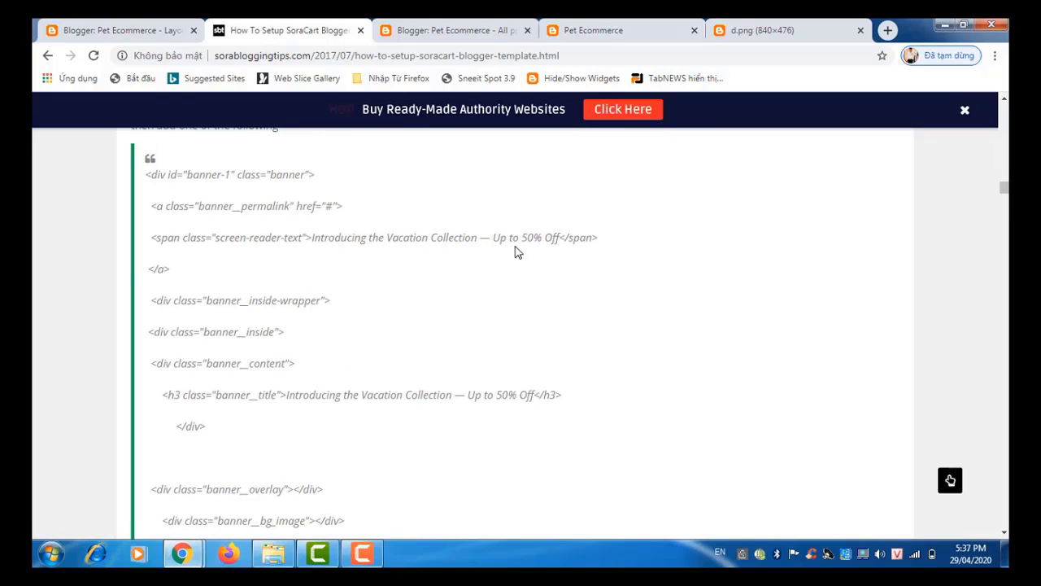
Step: Check the live Pet Ecommerce storefront, then bring up the banner's Configure HTML/JavaScript window
{"action": "left_click", "coordinate": [420, 37]}
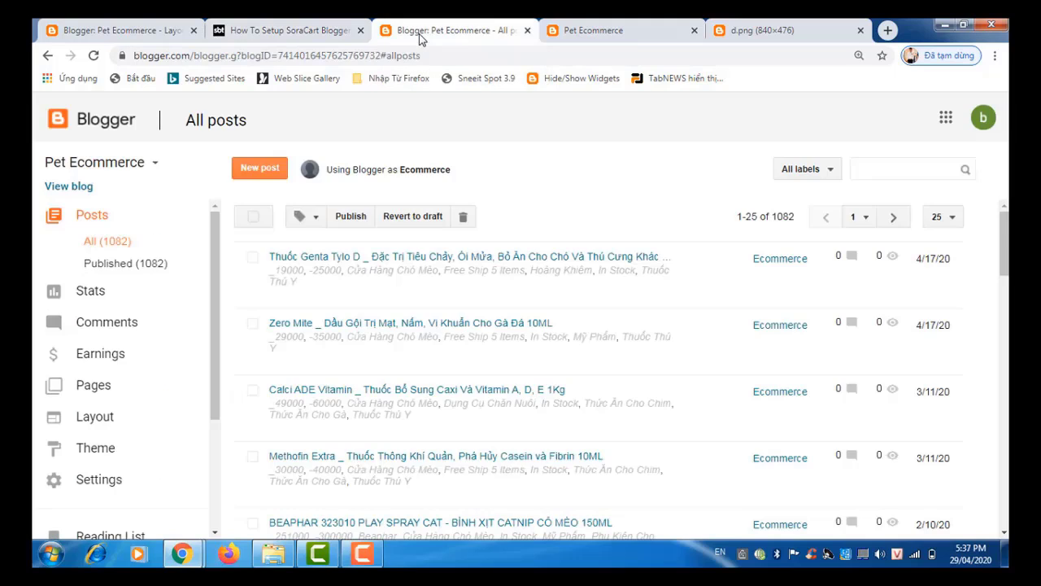
{"action": "left_click", "coordinate": [615, 39]}
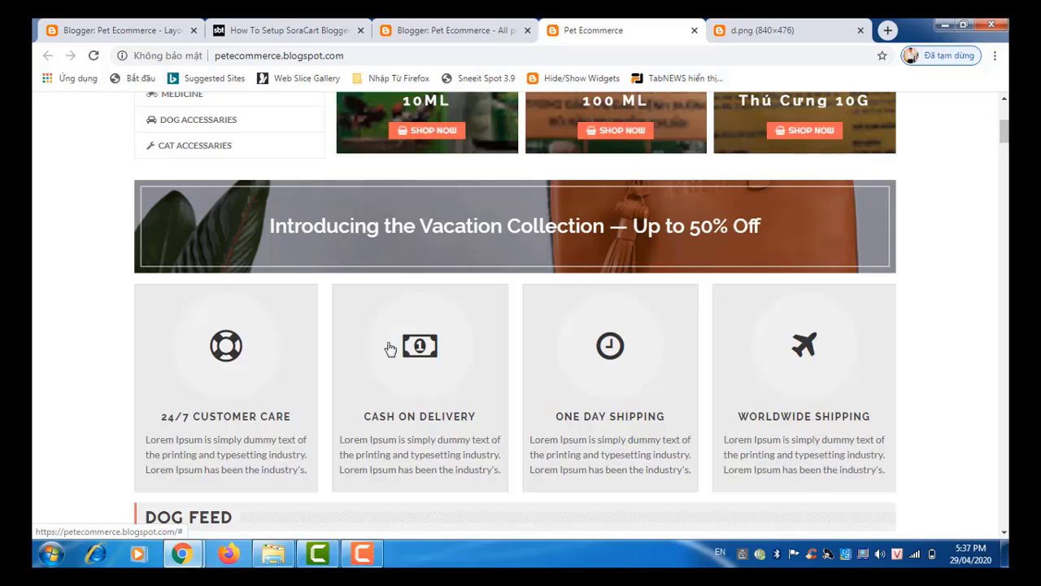
{"action": "mouse_move", "coordinate": [191, 559]}
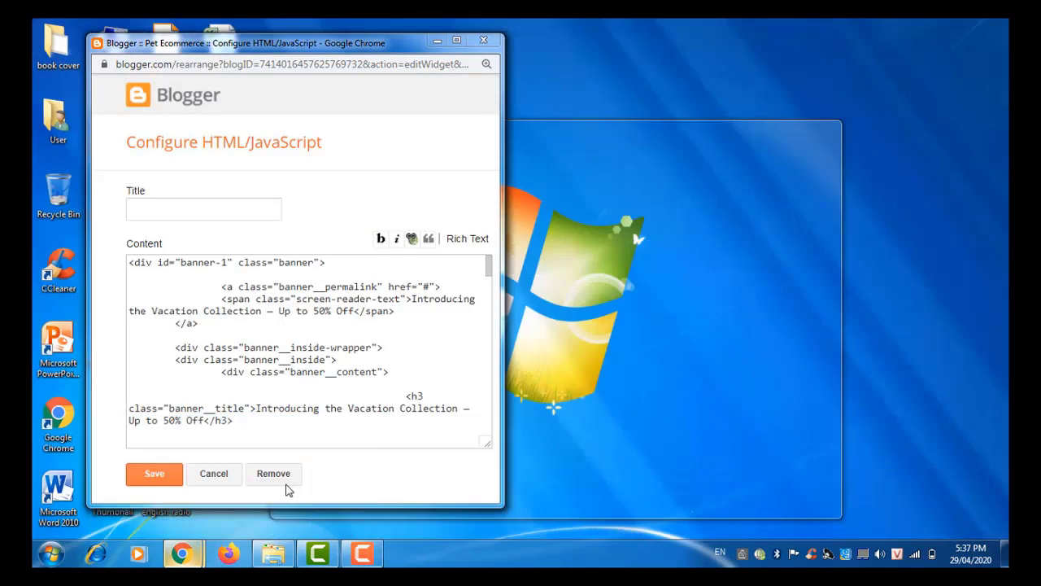
Step: Replace 'Introducing the Vacation Collection' with 'Flash Sale' and 50 with 49 in the gadget, then save
{"action": "left_click", "coordinate": [286, 486]}
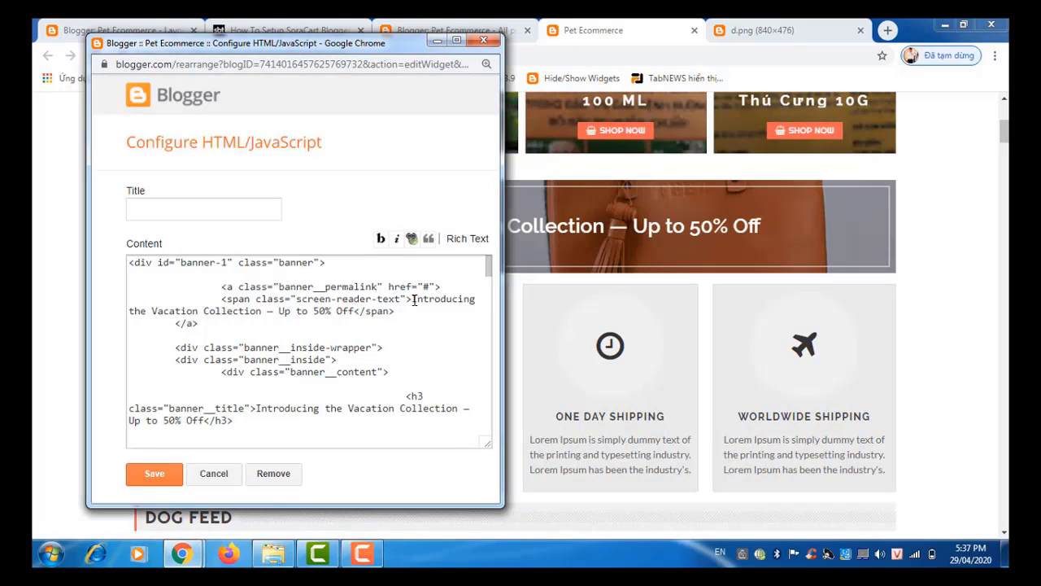
{"action": "left_click_drag", "start_coordinate": [414, 299], "coordinate": [266, 312]}
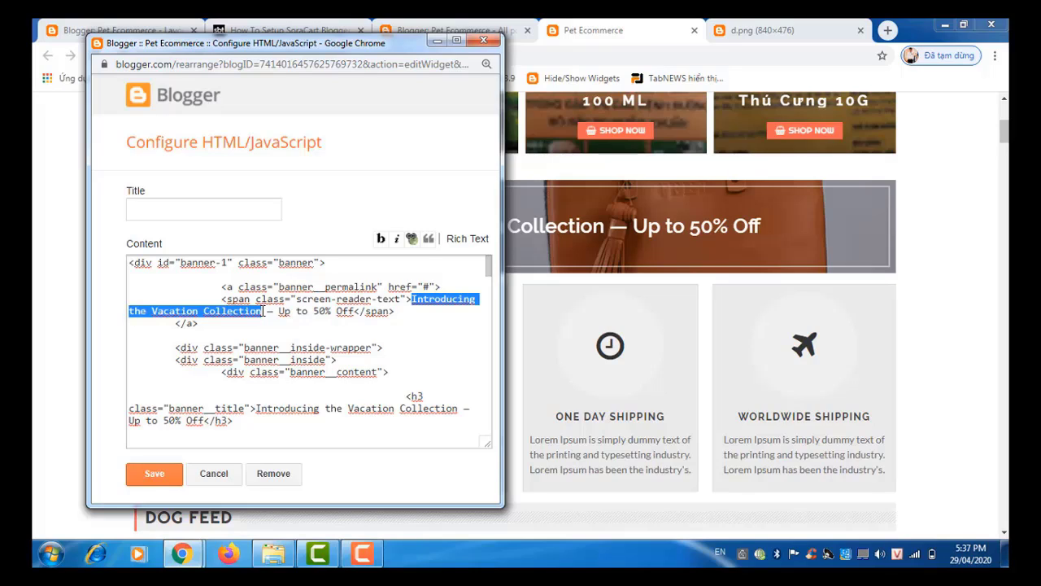
{"action": "type", "text": "F"}
{"action": "type", "text": "lish"}
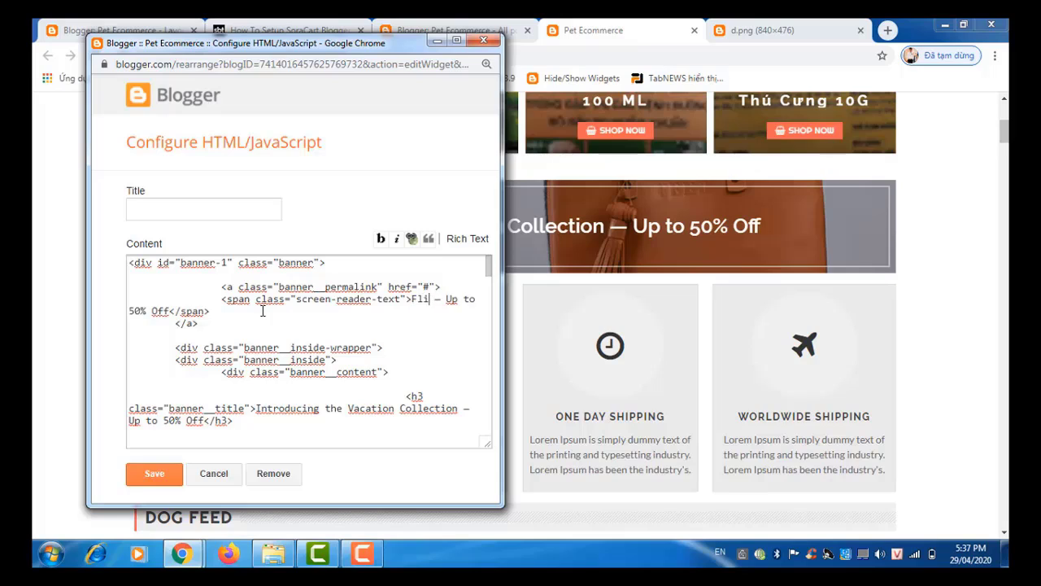
{"action": "key", "text": "BackSpace"}
{"action": "key", "text": "BackSpace"}
{"action": "key", "text": "BackSpace"}
{"action": "type", "text": "ash Sal"}
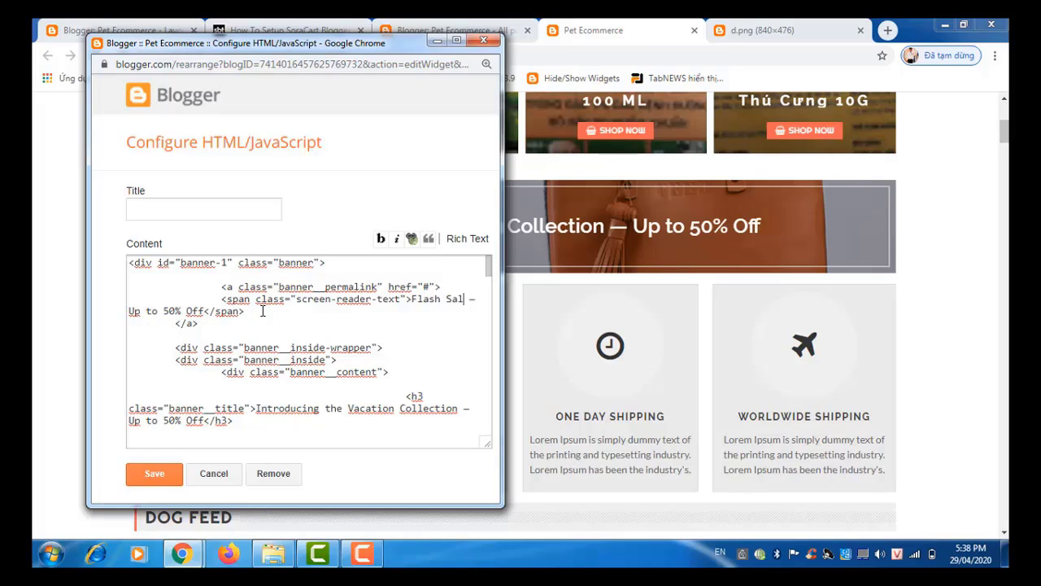
{"action": "type", "text": "e"}
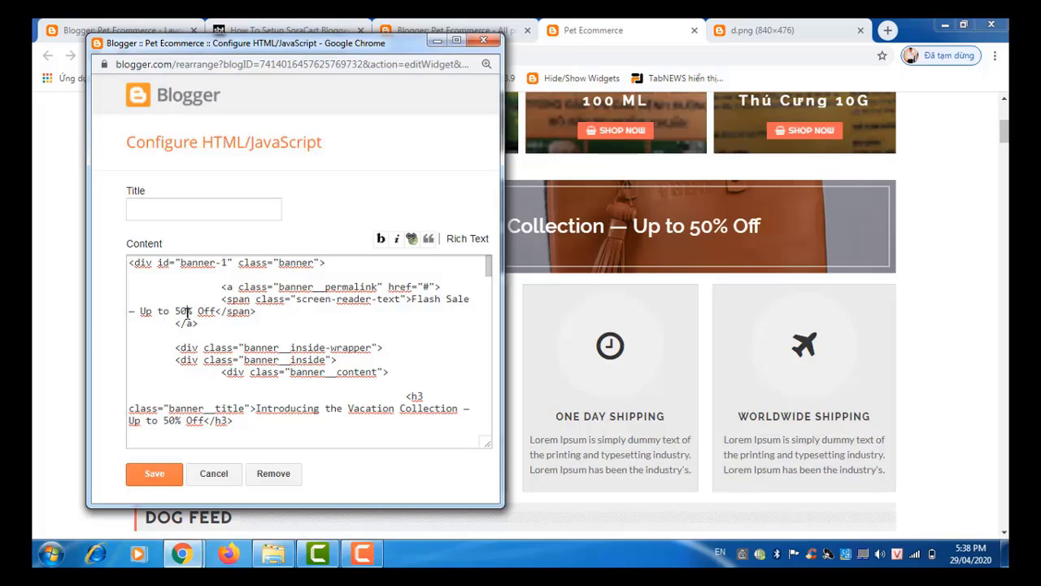
{"action": "key", "text": "BackSpace"}
{"action": "key", "text": "BackSpace"}
{"action": "type", "text": "49"}
{"action": "left_click", "coordinate": [155, 478]}
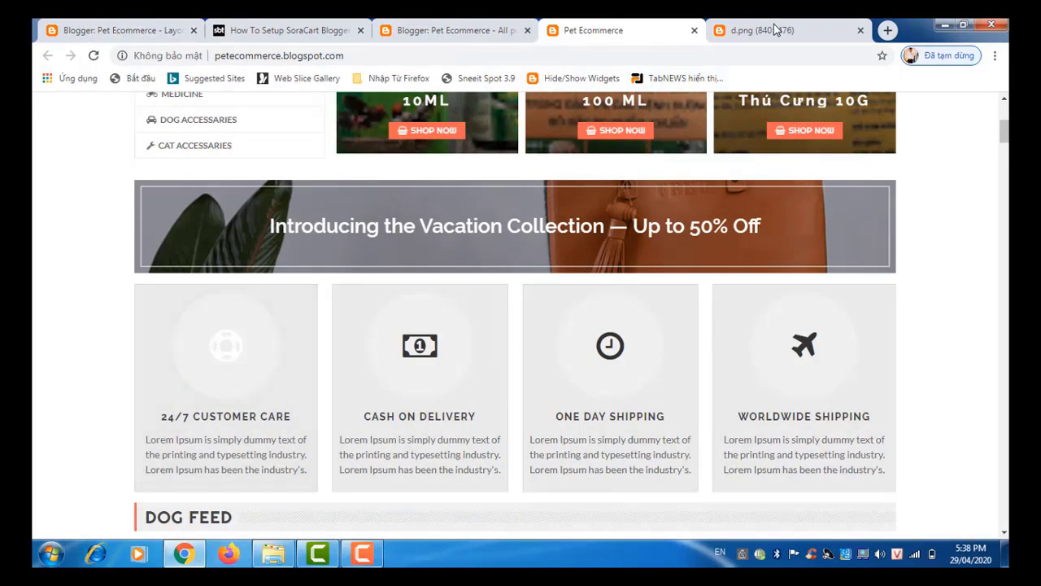
Step: Reload the live storefront, then save the layout arrangement on Blogger's Layout page
{"action": "left_click", "coordinate": [409, 26]}
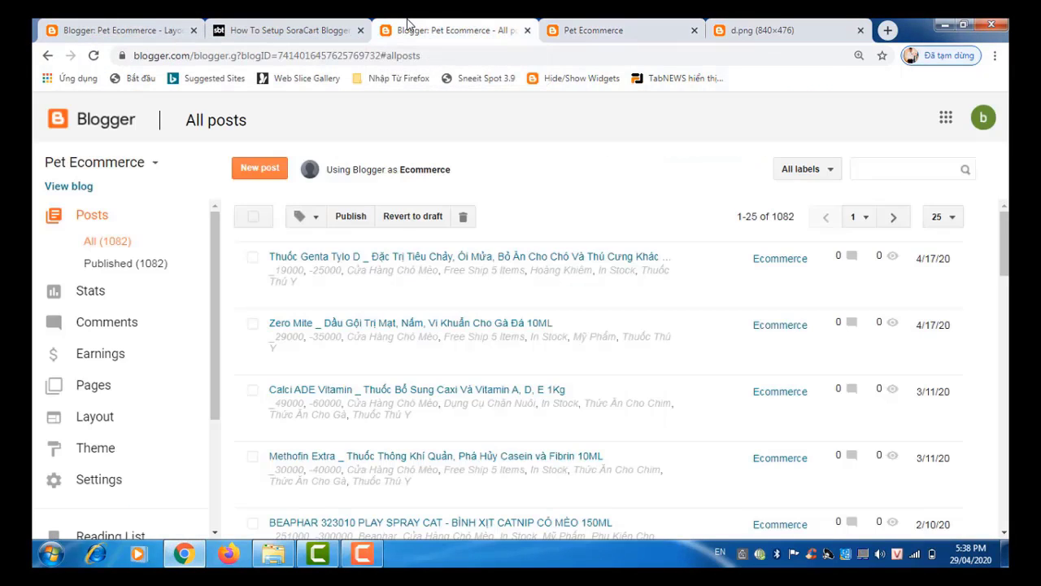
{"action": "left_click", "coordinate": [626, 34]}
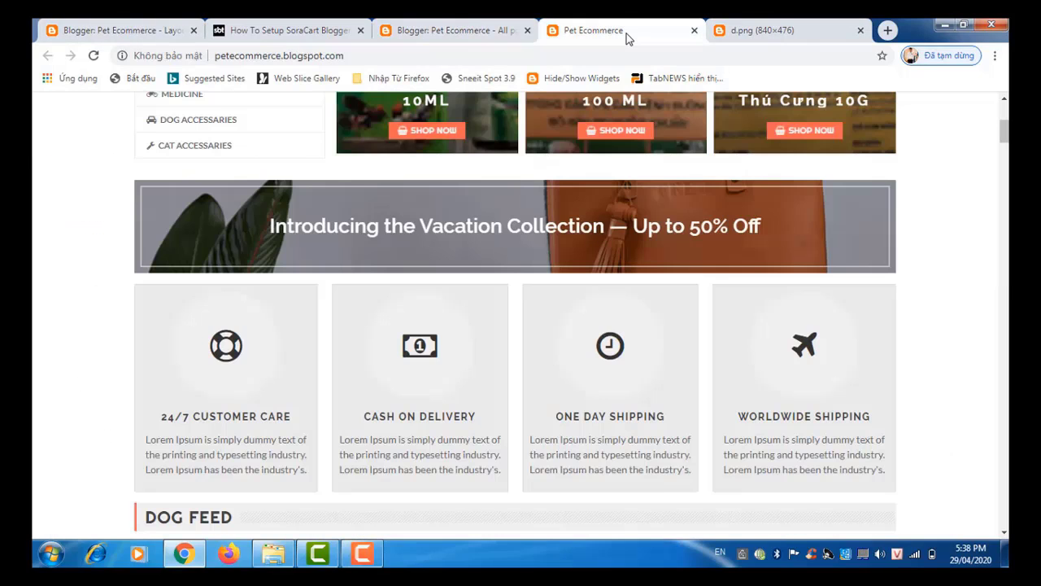
{"action": "left_click", "coordinate": [93, 59]}
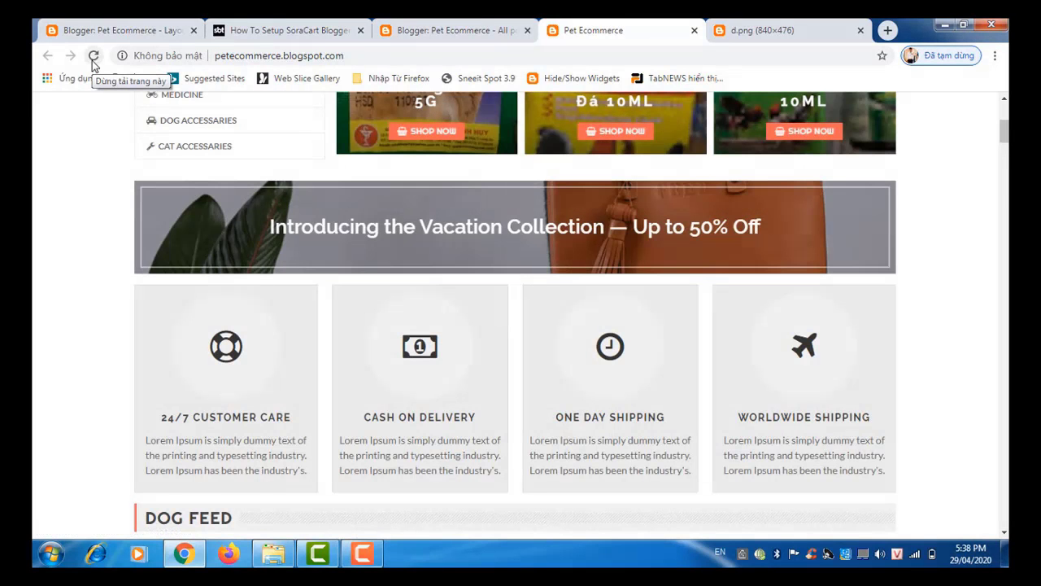
{"action": "left_click", "coordinate": [456, 32]}
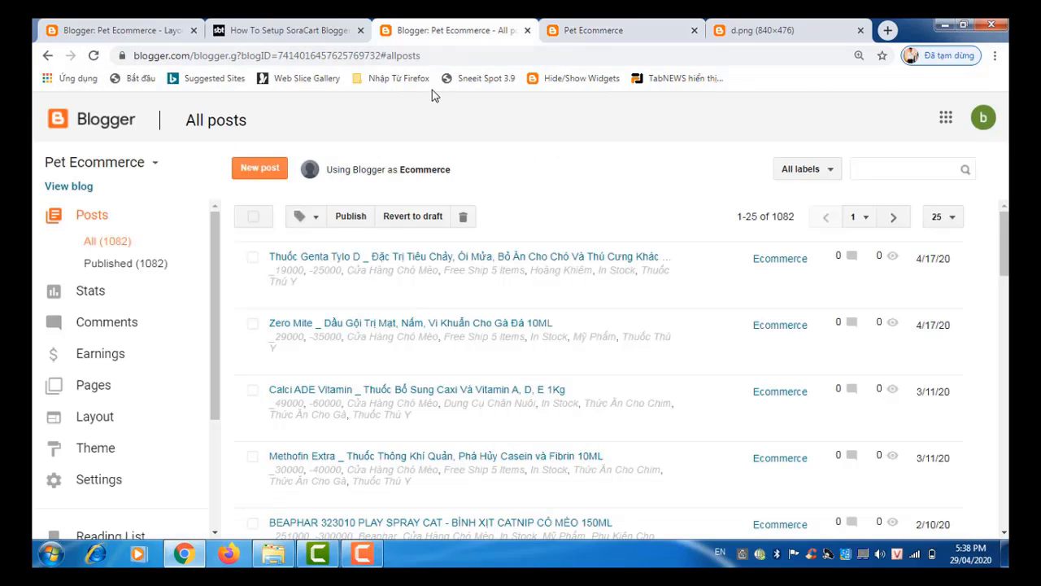
{"action": "left_click", "coordinate": [143, 34]}
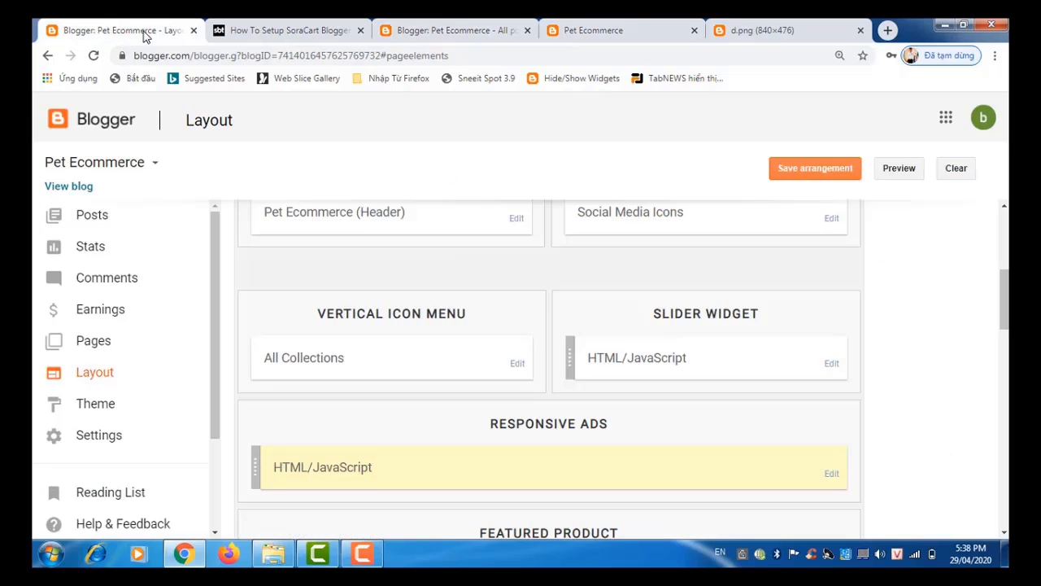
{"action": "left_click", "coordinate": [804, 178]}
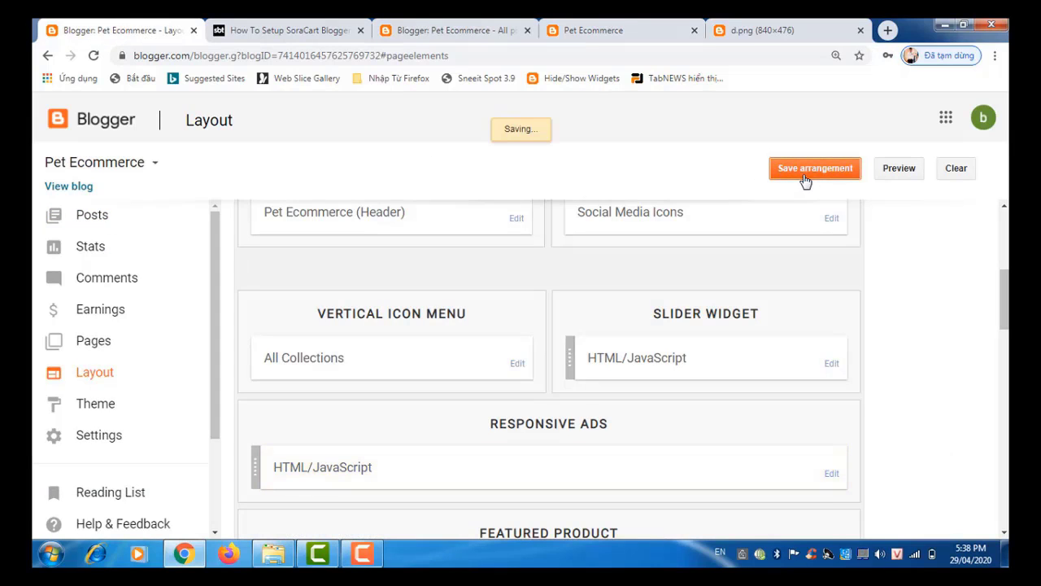
Step: Reload the storefront again to check the banner, then go back to the Layout page
{"action": "left_click", "coordinate": [596, 31]}
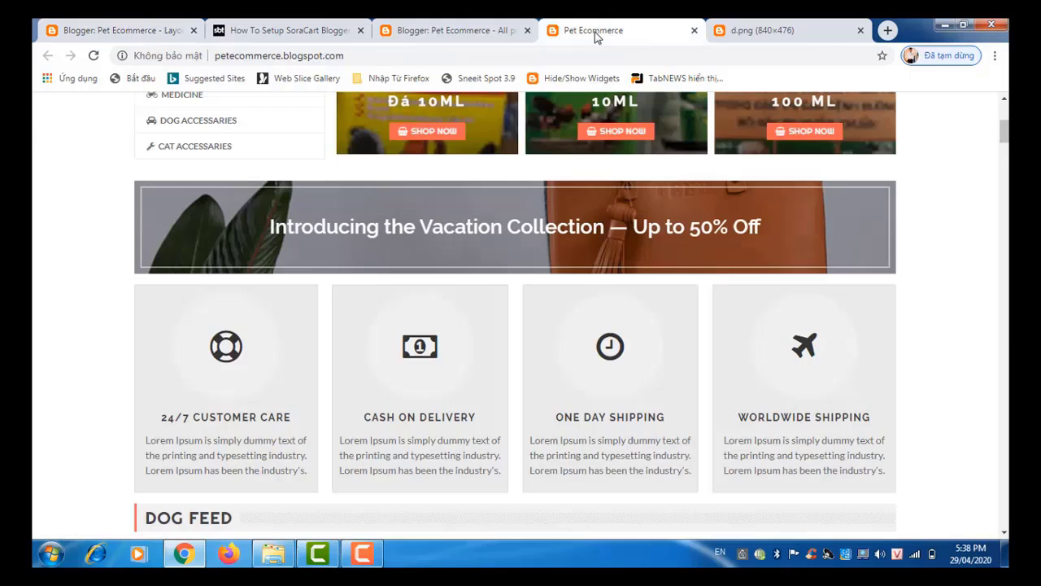
{"action": "left_click", "coordinate": [94, 57]}
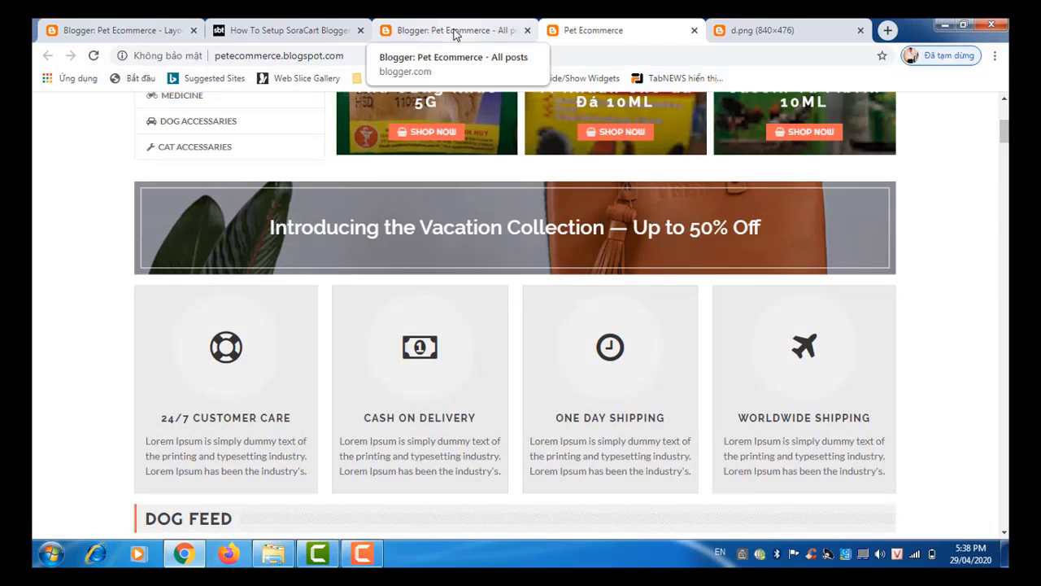
{"action": "left_click", "coordinate": [451, 35]}
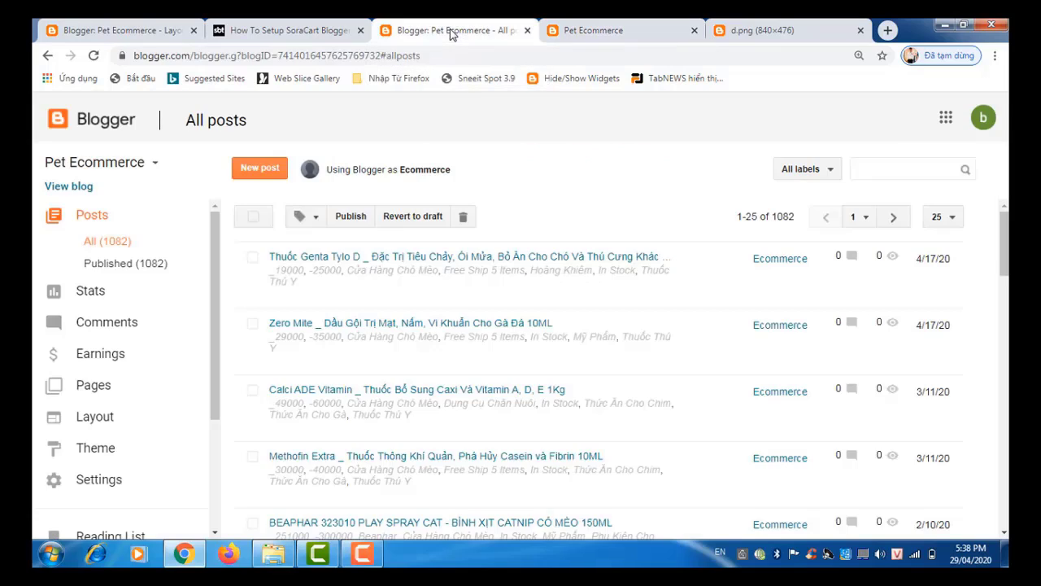
{"action": "left_click", "coordinate": [138, 31]}
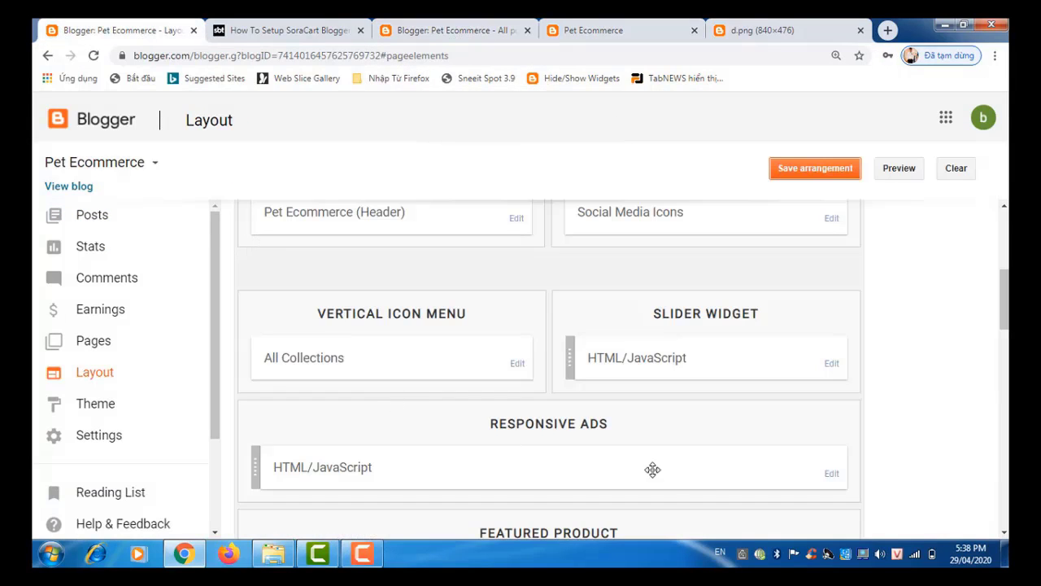
Step: In the Responsive Ads widget's h3, replace 'Introducing the Vacation Collection' with 'Flash Sale' and 50 with 49, then save
{"action": "left_click", "coordinate": [831, 480]}
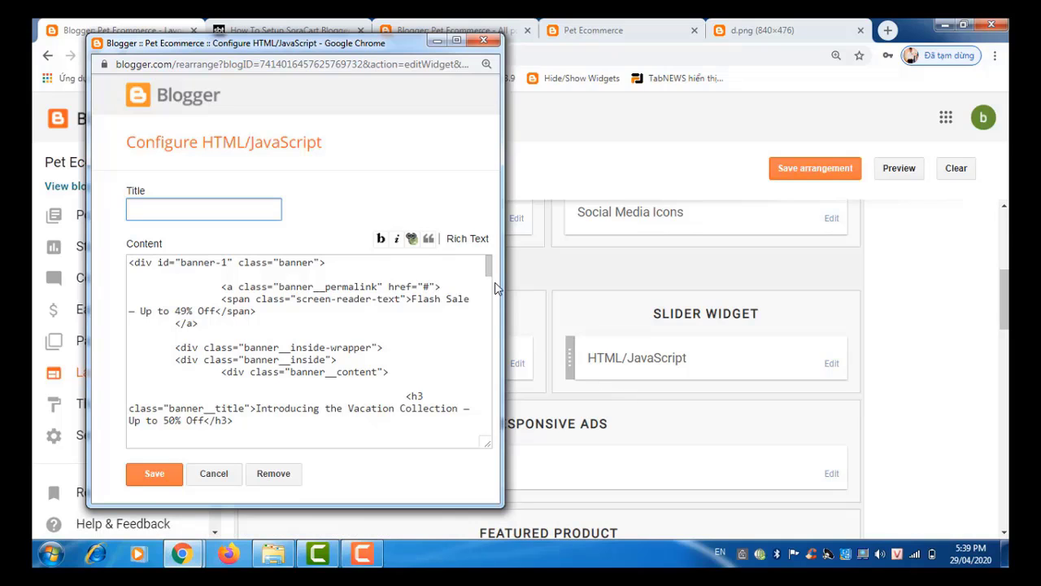
{"action": "left_click_drag", "start_coordinate": [488, 270], "coordinate": [482, 281]}
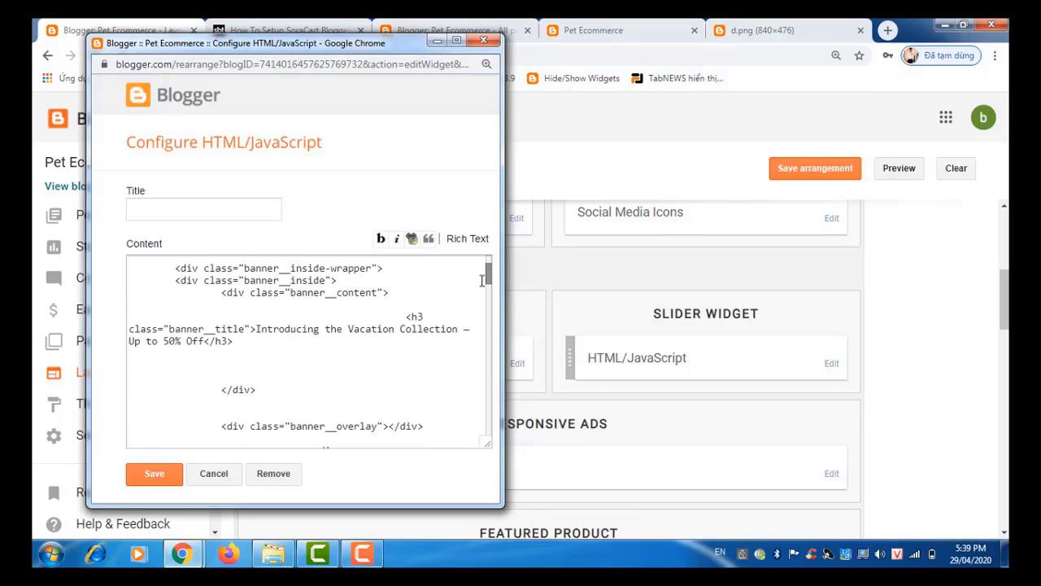
{"action": "left_click", "coordinate": [257, 329]}
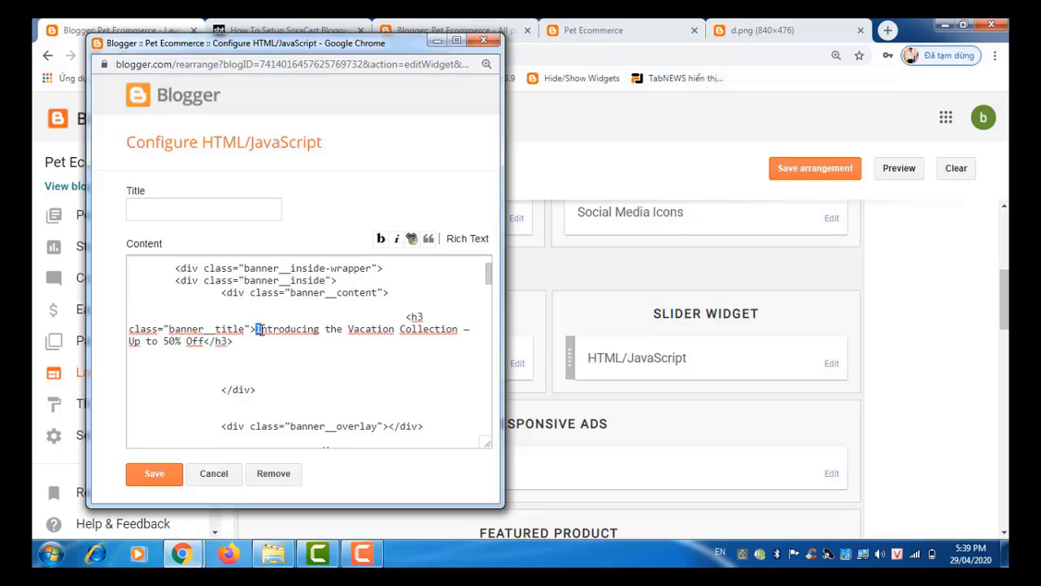
{"action": "left_click_drag", "start_coordinate": [256, 328], "coordinate": [449, 334]}
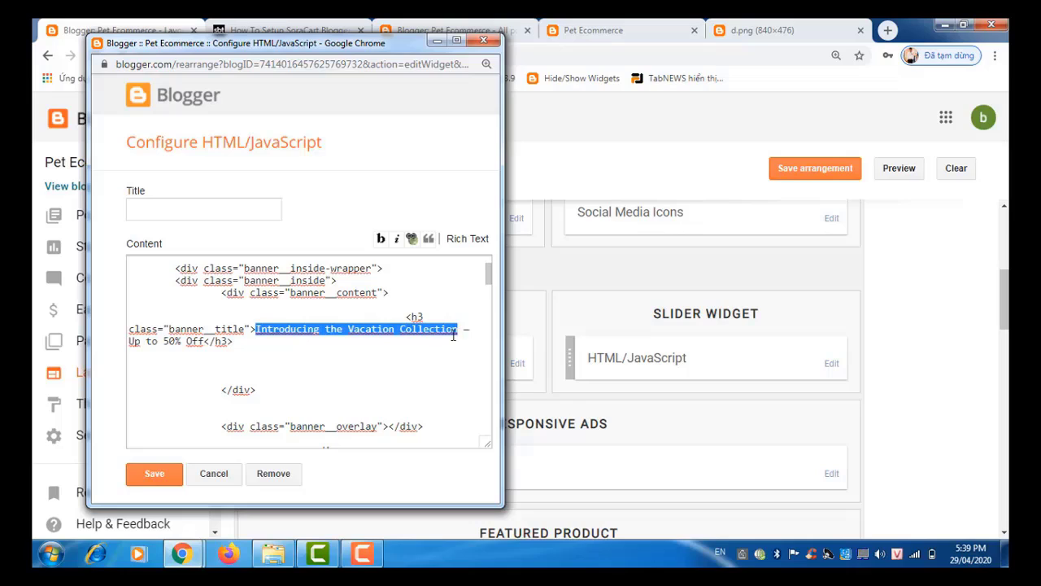
{"action": "key", "text": "BackSpace"}
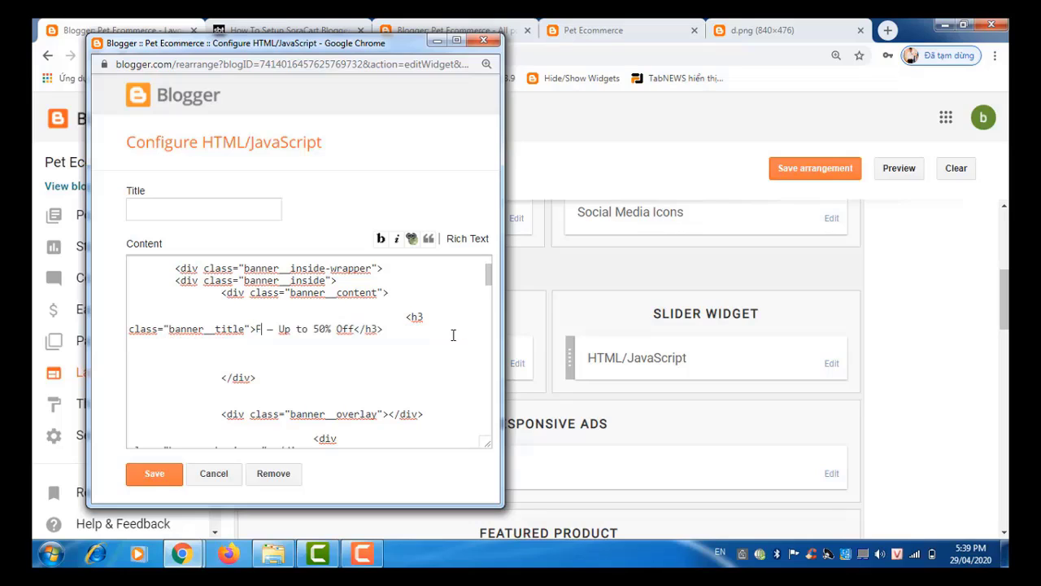
{"action": "type", "text": "Flas"}
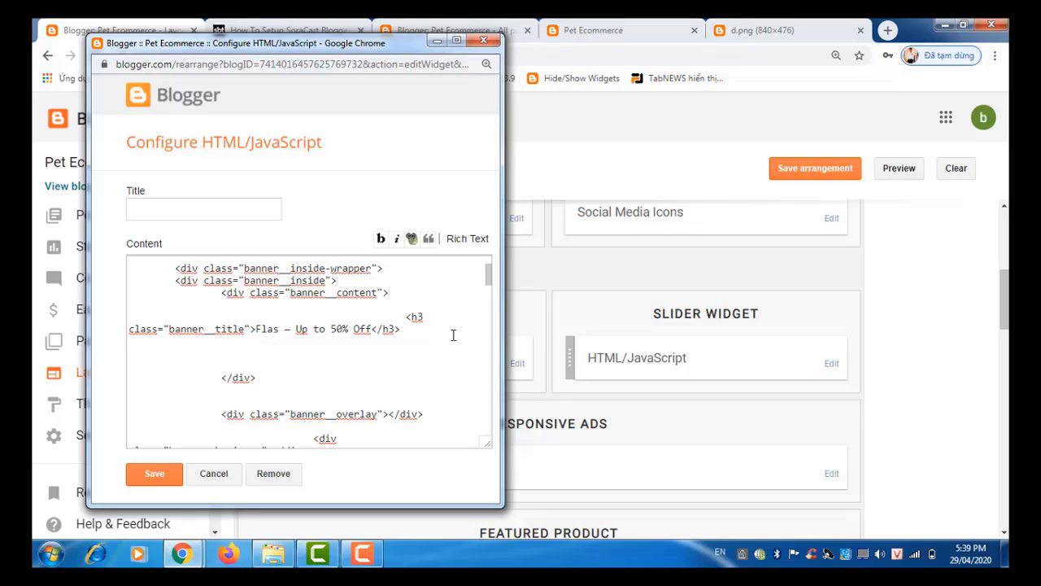
{"action": "type", "text": "h Sale"}
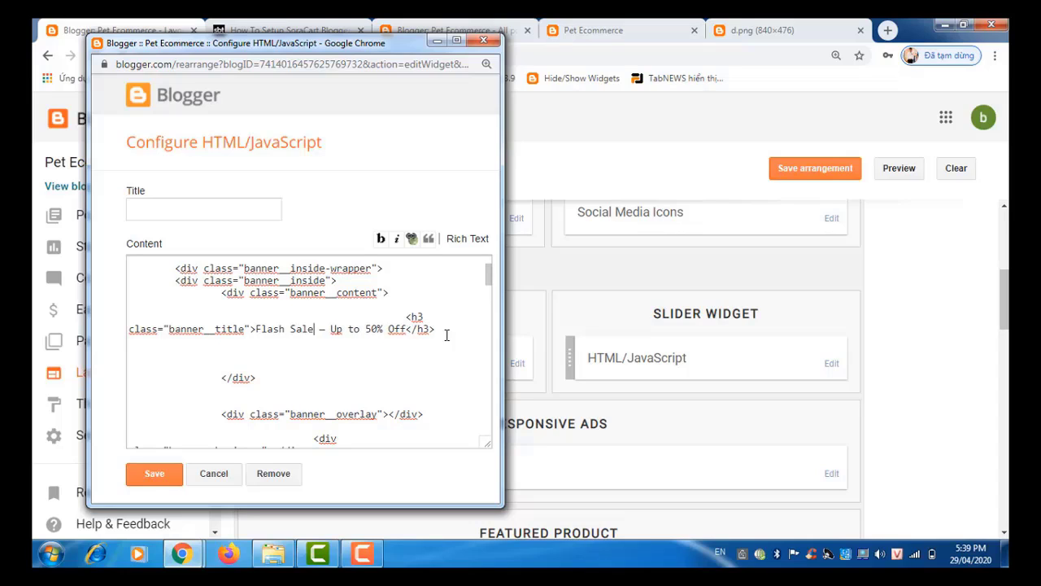
{"action": "left_click", "coordinate": [376, 332]}
{"action": "key", "text": "BackSpace"}
{"action": "key", "text": "BackSpace"}
{"action": "type", "text": "49"}
{"action": "left_click", "coordinate": [174, 479]}
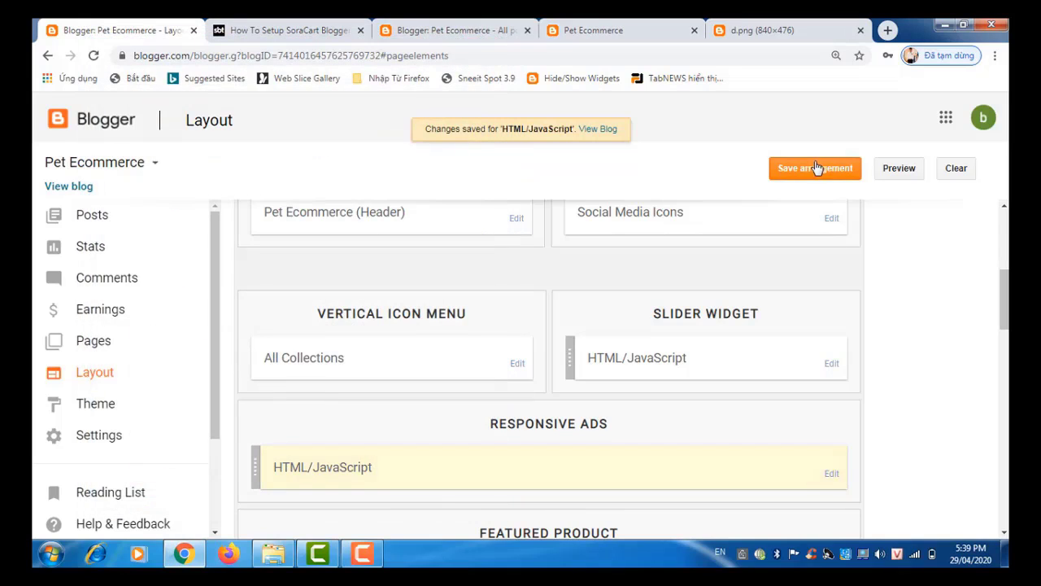
Step: Save the layout, confirm the reloaded storefront banner reads 'Flash Sale — Up to 49% Off', then view d.png
{"action": "left_click", "coordinate": [816, 169]}
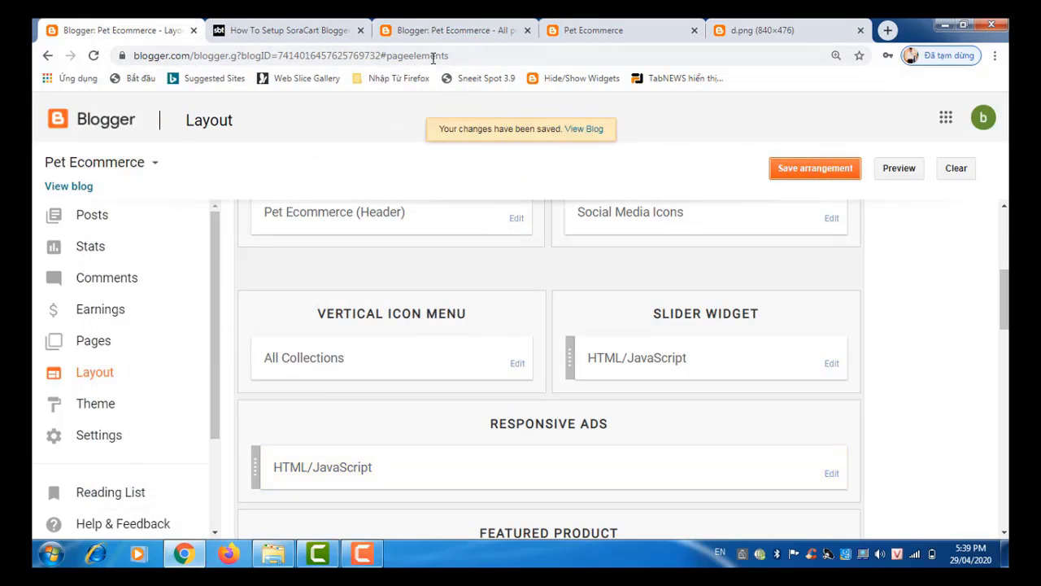
{"action": "left_click", "coordinate": [417, 31]}
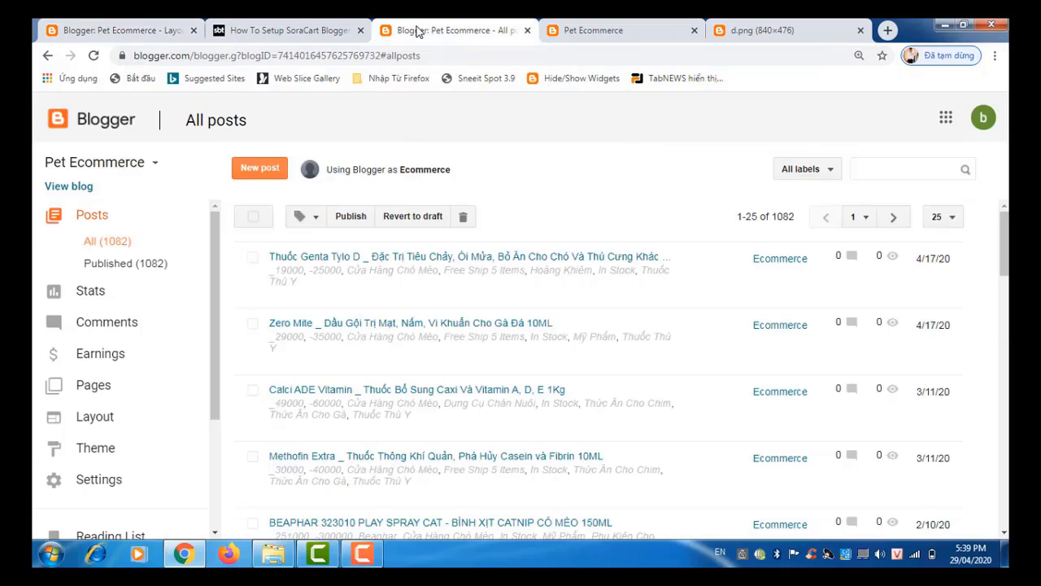
{"action": "left_click", "coordinate": [575, 33]}
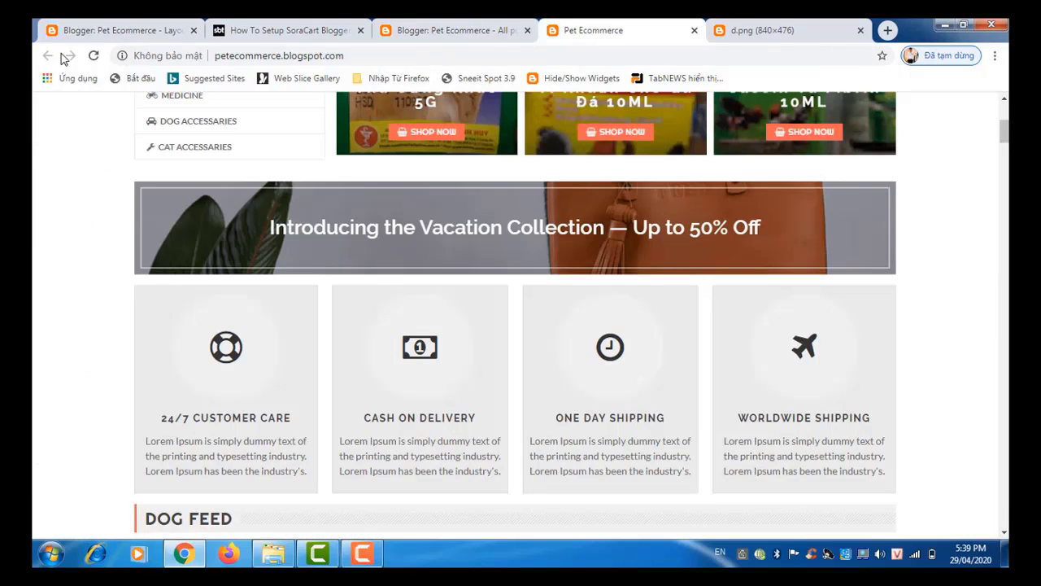
{"action": "left_click", "coordinate": [94, 57]}
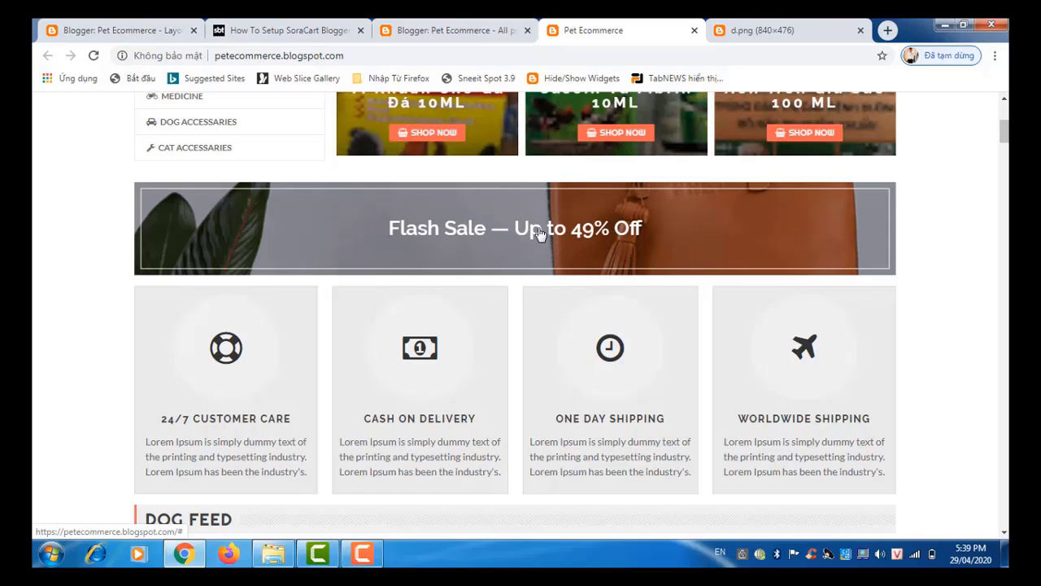
{"action": "left_click", "coordinate": [767, 33]}
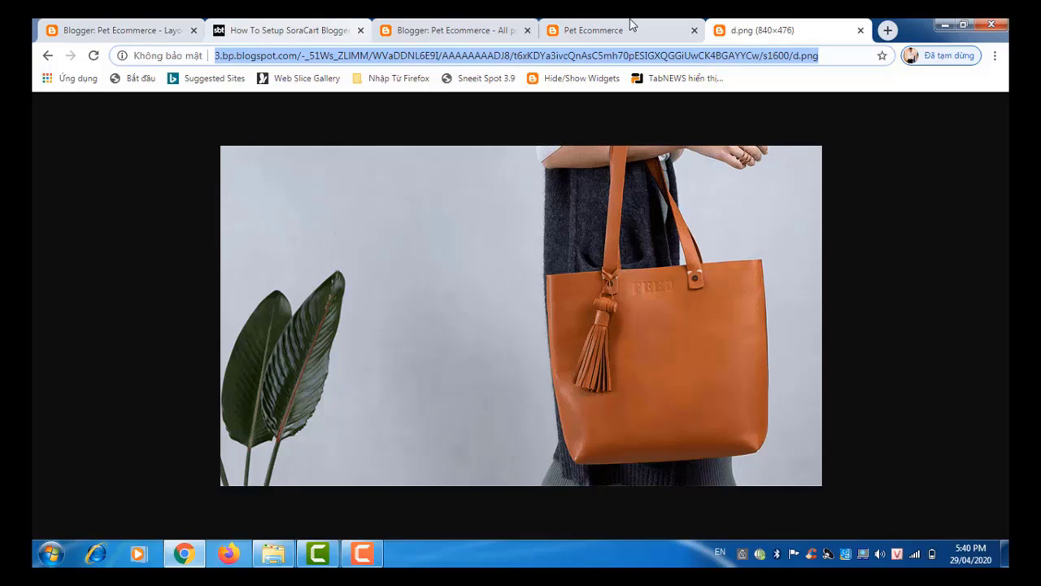
Step: Load petacademy.blogspot.com in the d.png tab, after a glance at the SoraCart tutorial
{"action": "left_click", "coordinate": [305, 36]}
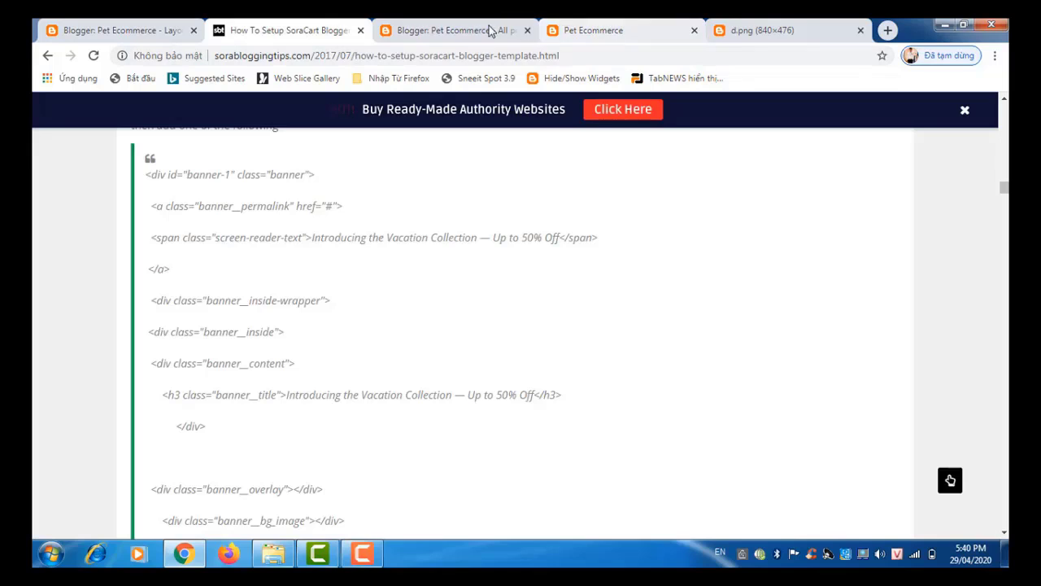
{"action": "left_click", "coordinate": [811, 30]}
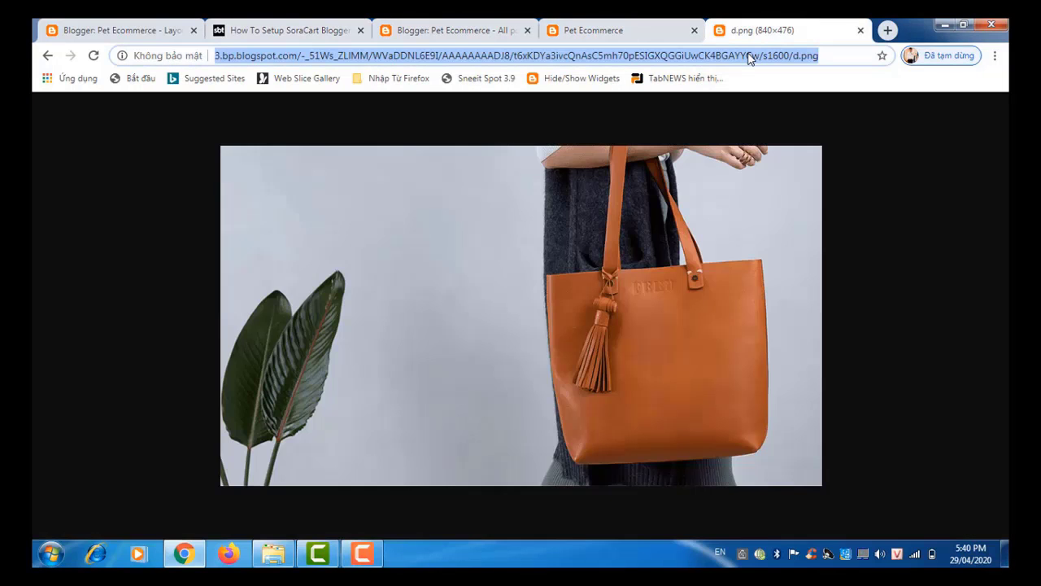
{"action": "type", "text": "p"}
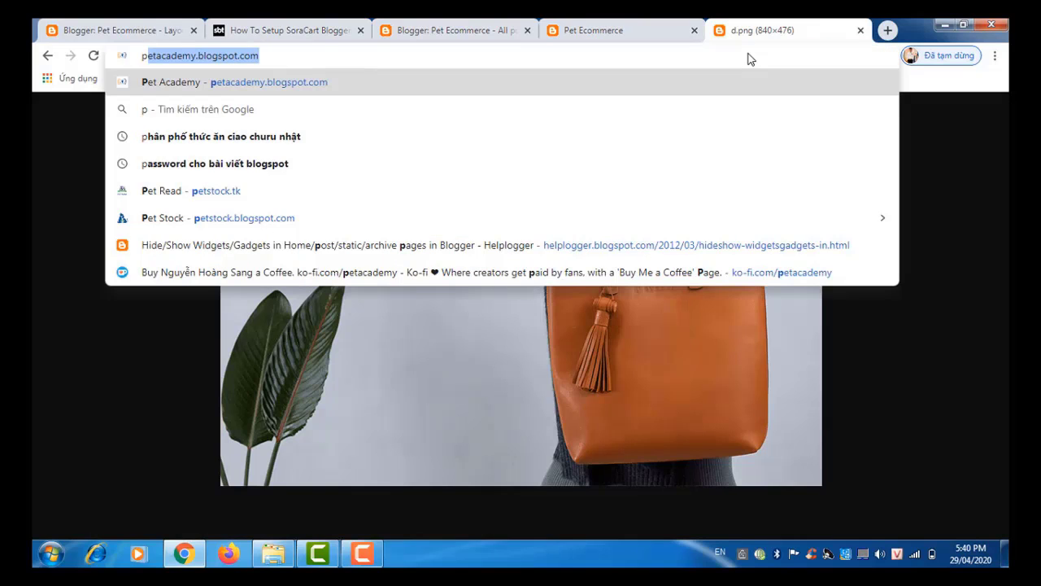
{"action": "key", "text": "Return"}
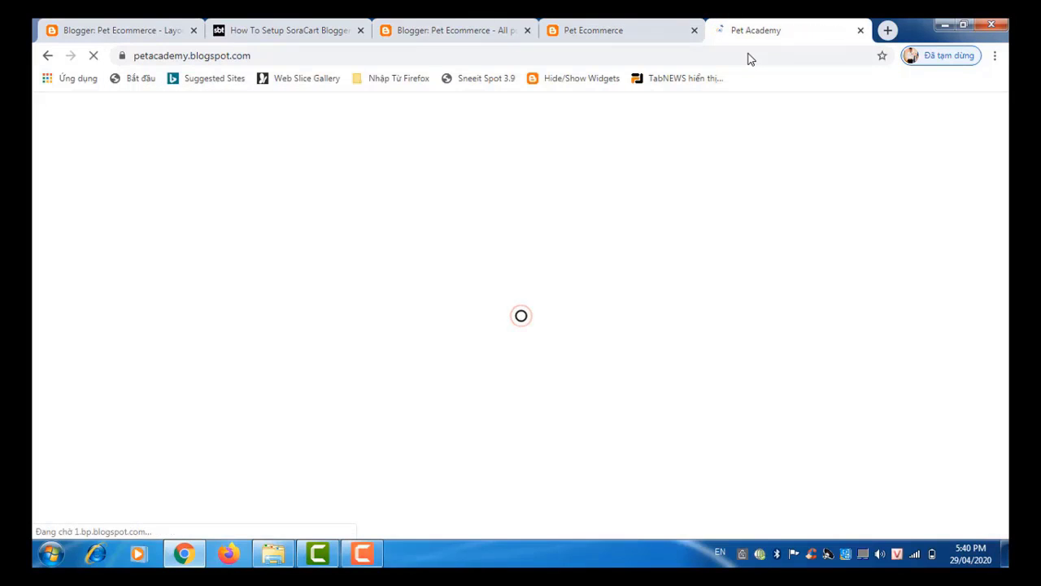
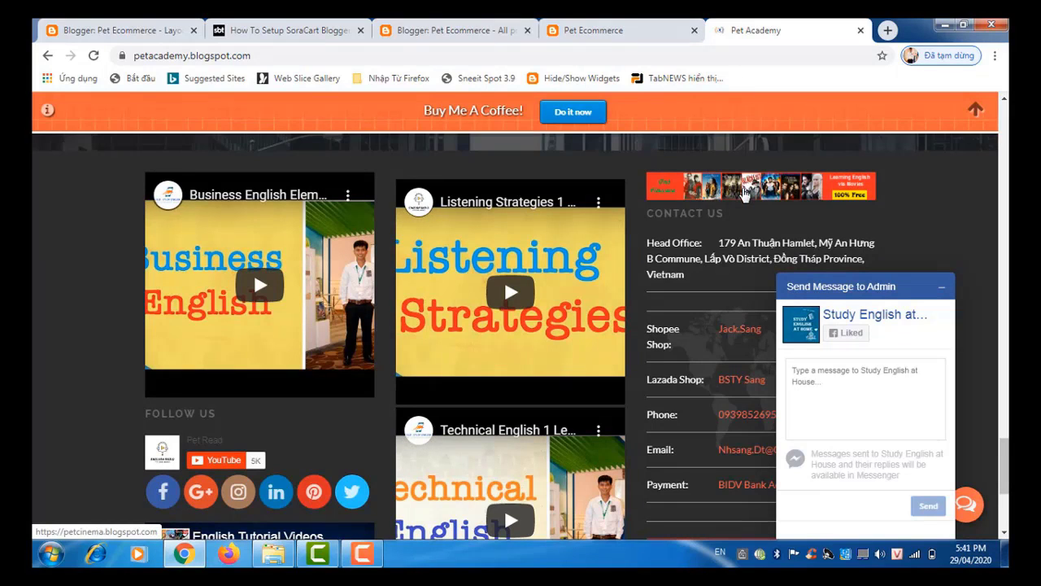
Step: Copy the Pet Cinema banner's image address and load the image on its own page
{"action": "right_click", "coordinate": [743, 194]}
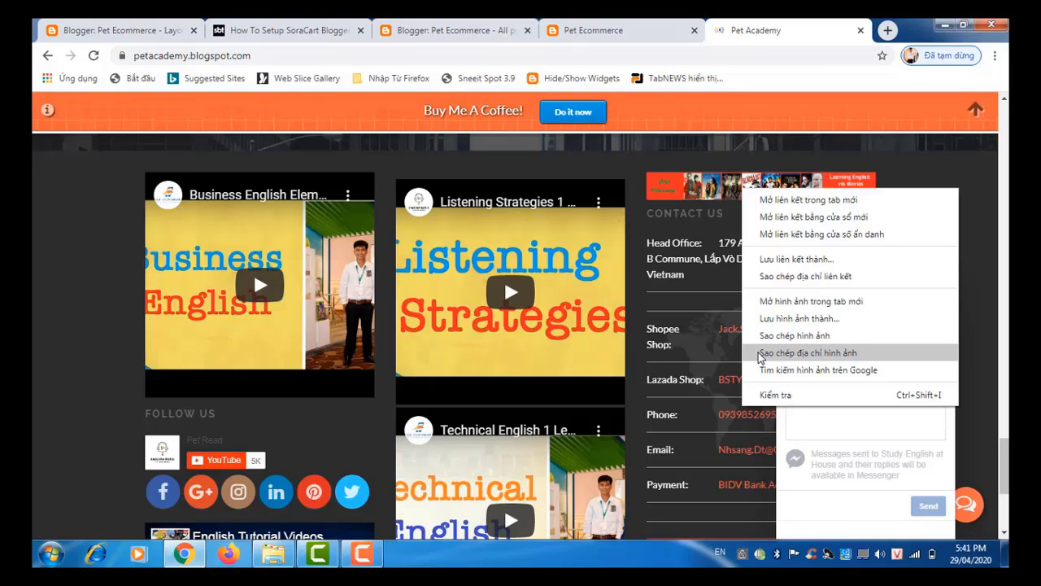
{"action": "left_click", "coordinate": [759, 352]}
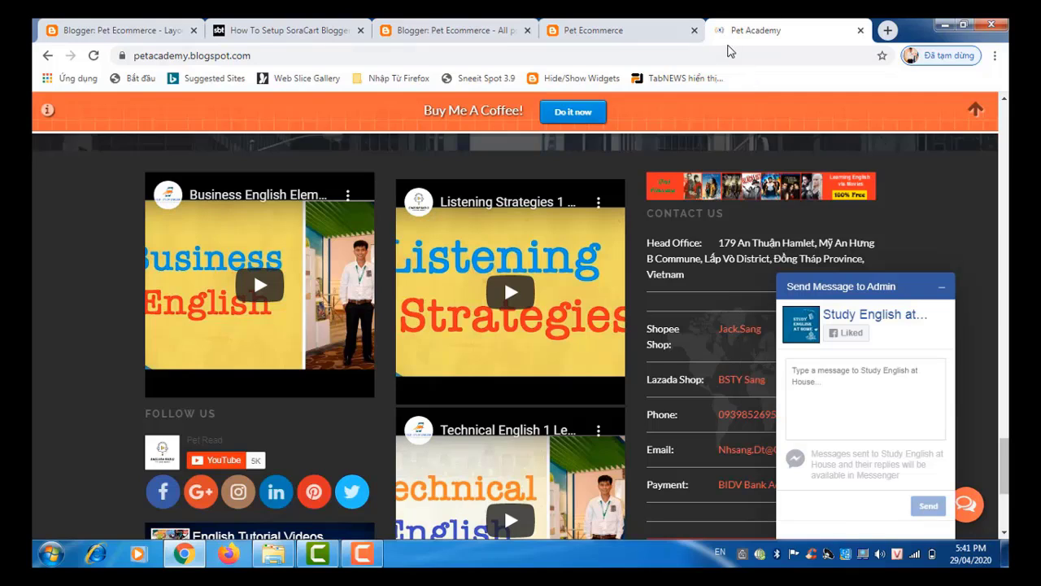
{"action": "left_click", "coordinate": [729, 56]}
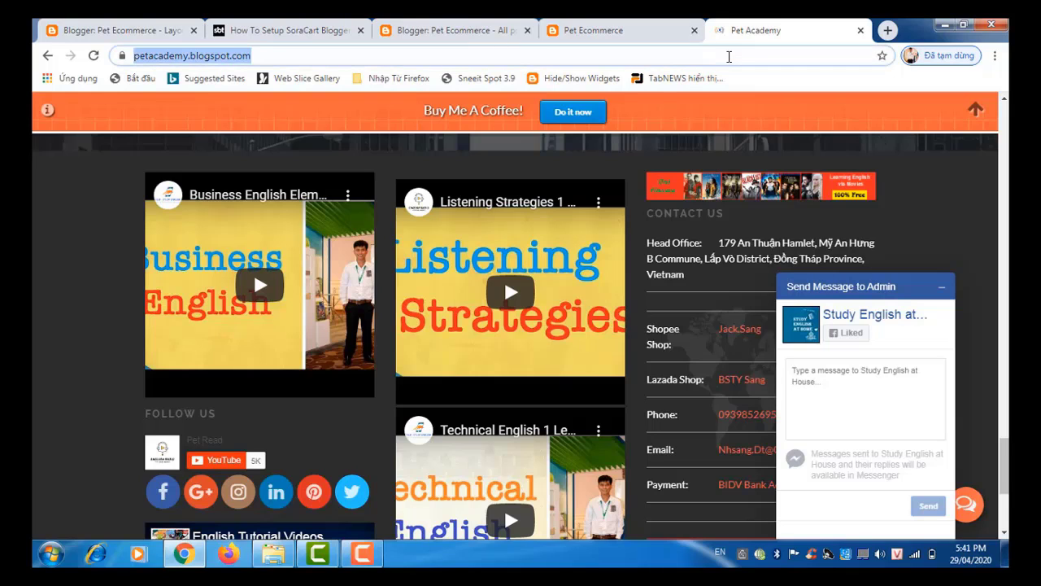
{"action": "type", "text": "https://1.bp.blogspot.com/-gKUcWAan4cA/XPZydLLNwrI/AAAAAAAAAHE/CXi_FhVsZSomRgvWnC9LWHYxfSYRgJdZQCLcBGAs/s1600/Untitled.png"}
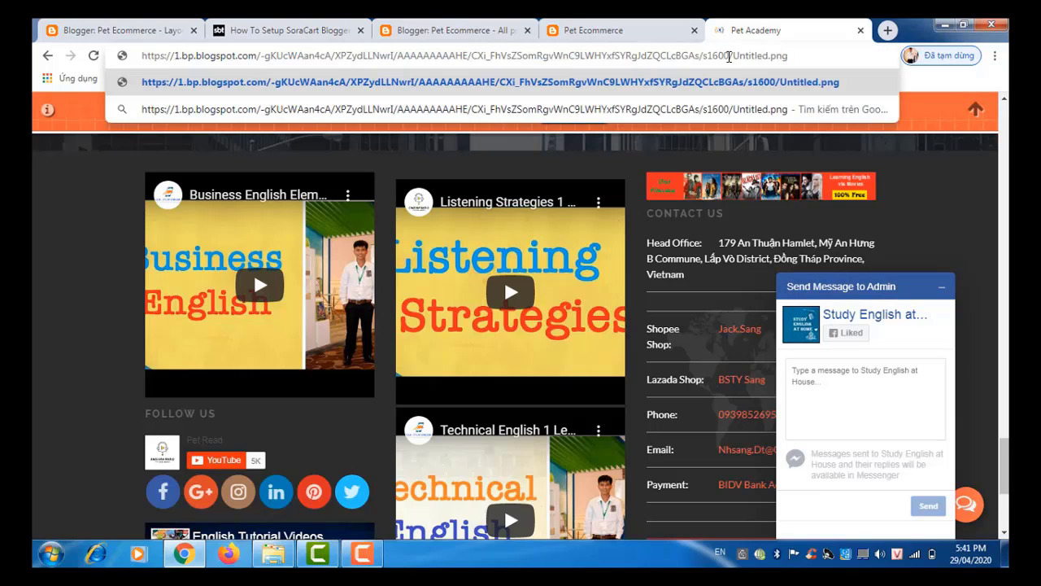
{"action": "key", "text": "Return"}
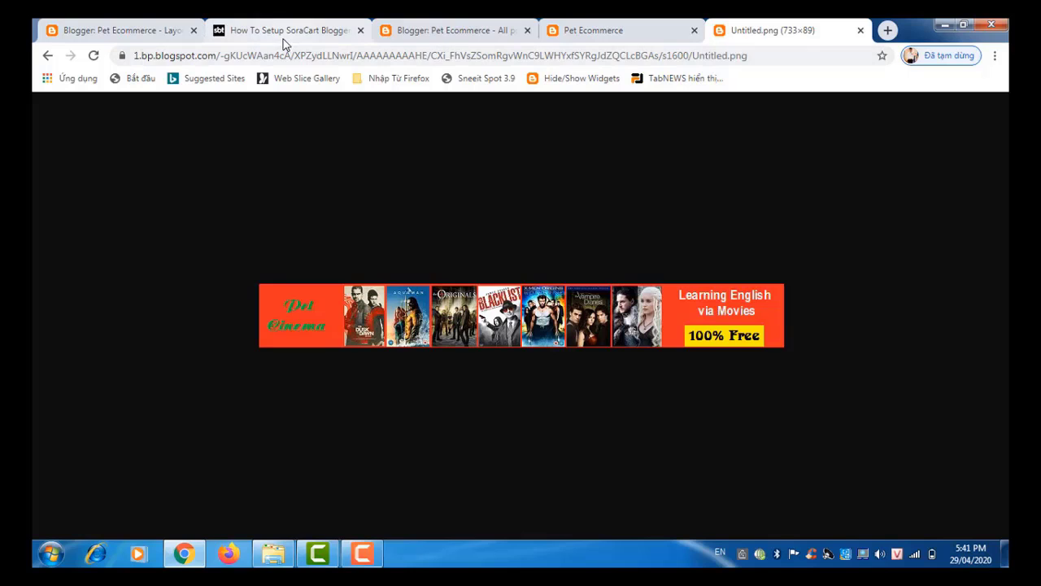
Step: Return to the Pet Ecommerce blog's All posts list
{"action": "left_click", "coordinate": [184, 553]}
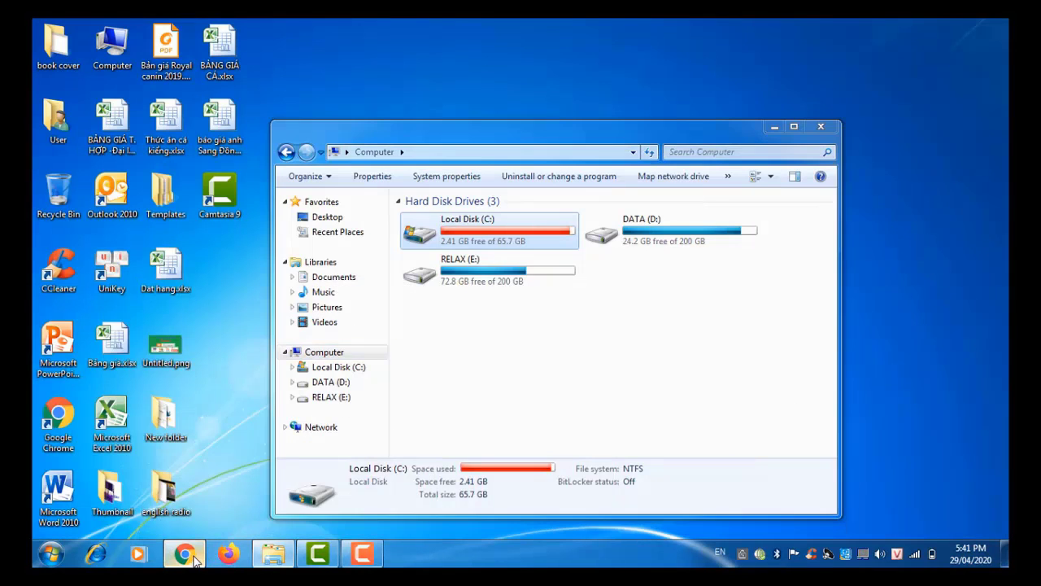
{"action": "left_click", "coordinate": [193, 558]}
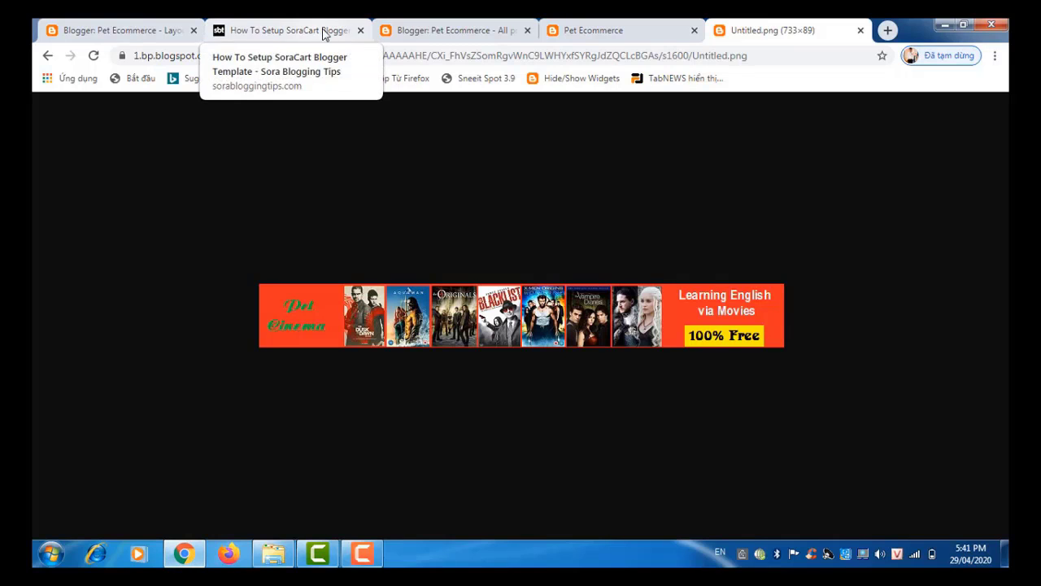
{"action": "left_click", "coordinate": [442, 37]}
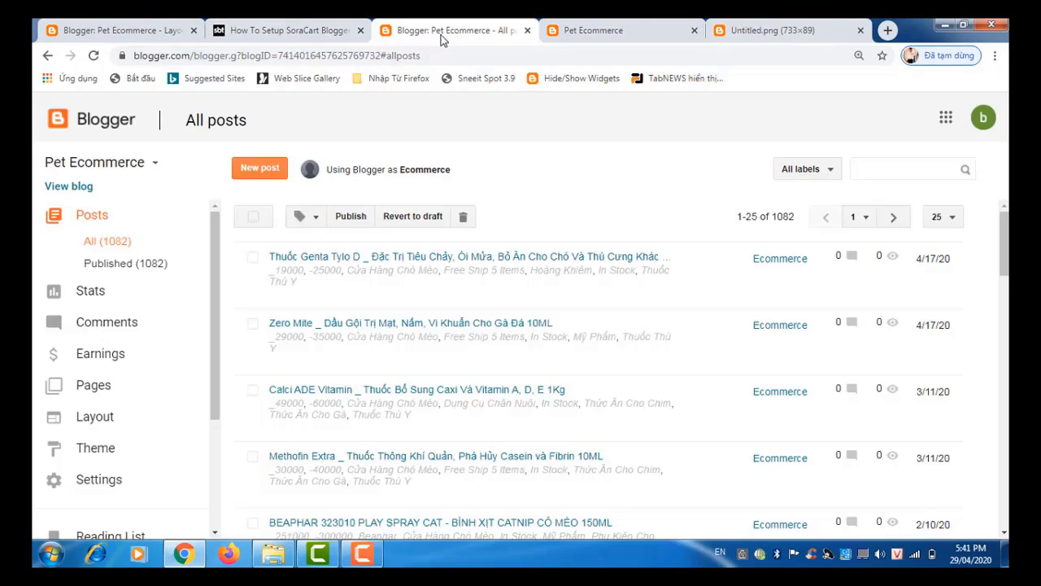
Step: Replace the Responsive Ads gadget's d.png background-image URL with the Untitled.png image address
{"action": "left_click", "coordinate": [133, 36]}
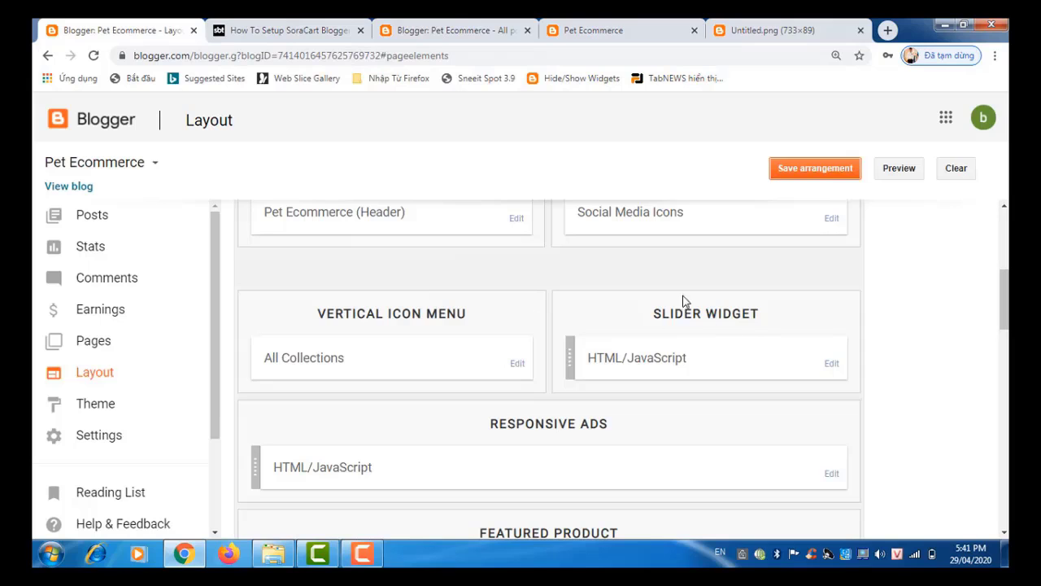
{"action": "left_click", "coordinate": [831, 474]}
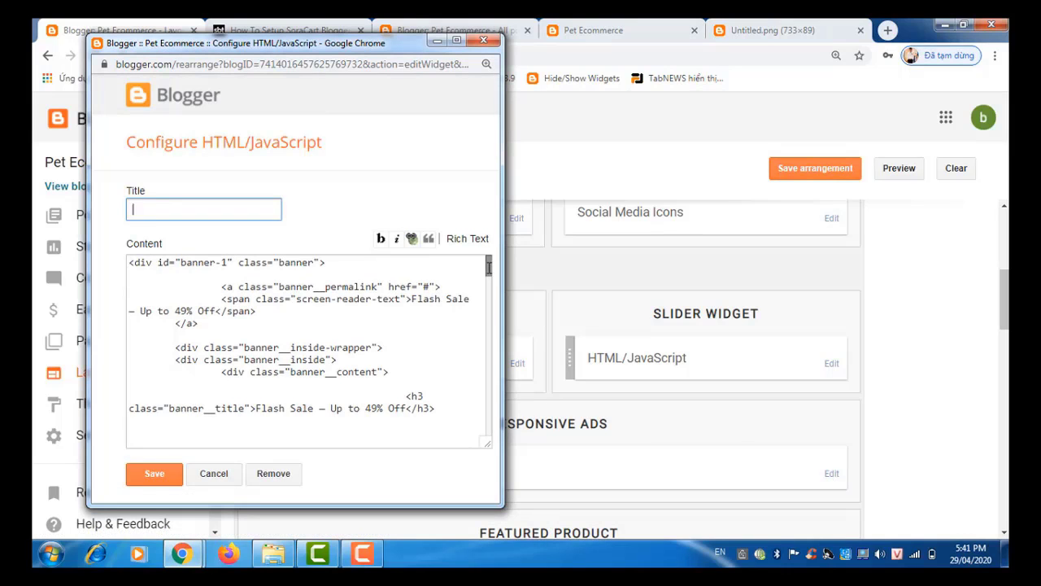
{"action": "left_click_drag", "start_coordinate": [489, 267], "coordinate": [494, 337]}
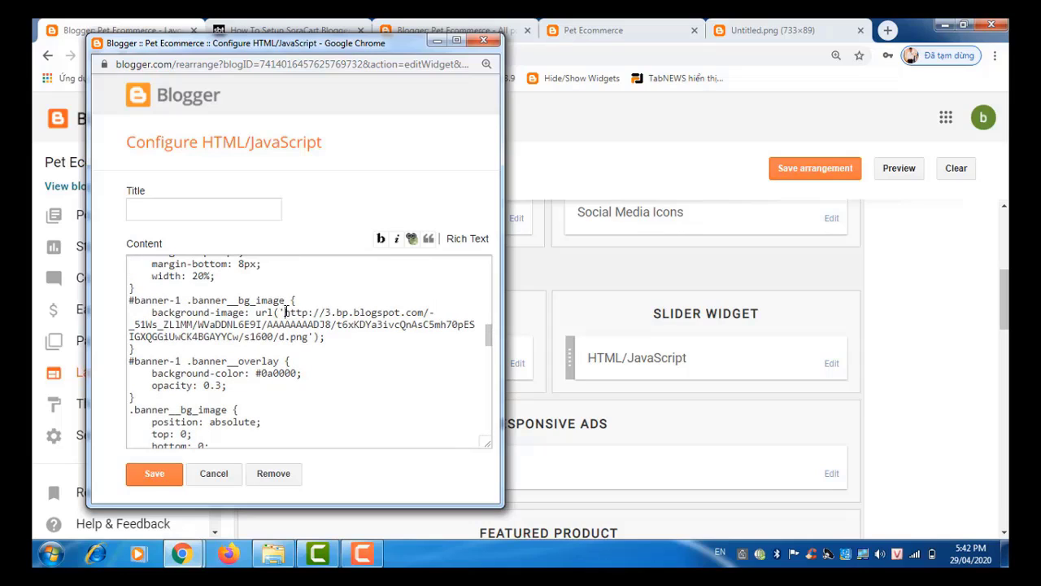
{"action": "left_click_drag", "start_coordinate": [286, 313], "coordinate": [307, 337]}
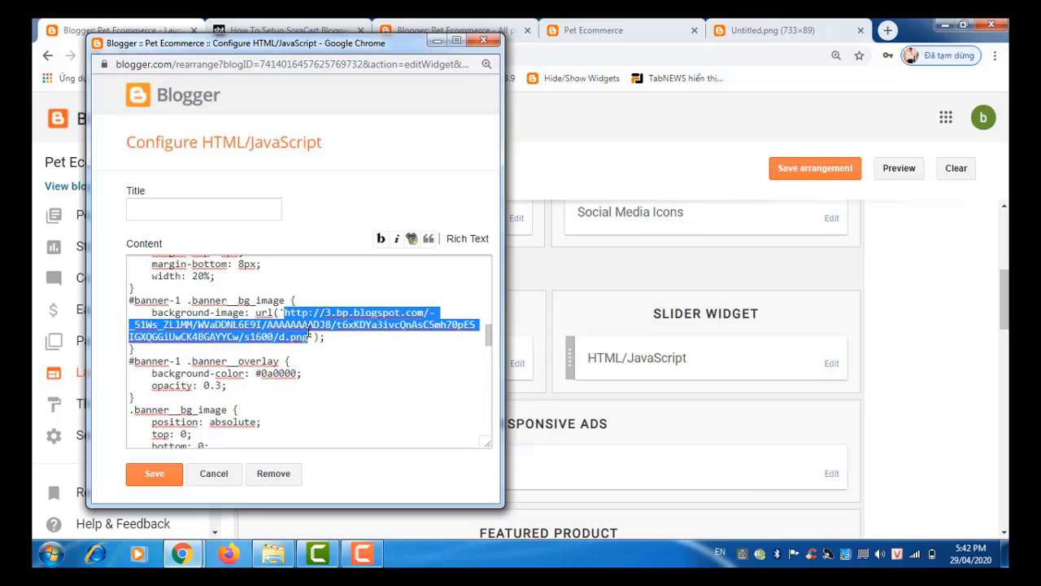
{"action": "type", "text": "https://1.bp.blogspot.com/-gKUcWAan4cA/XPZydLLNwrI/AAAAAAAAAHE/CXi_FhVsZSomRgvWnC9LWHYxfSYRgJdZQCLcBGAs/s1600/Untitled.png"}
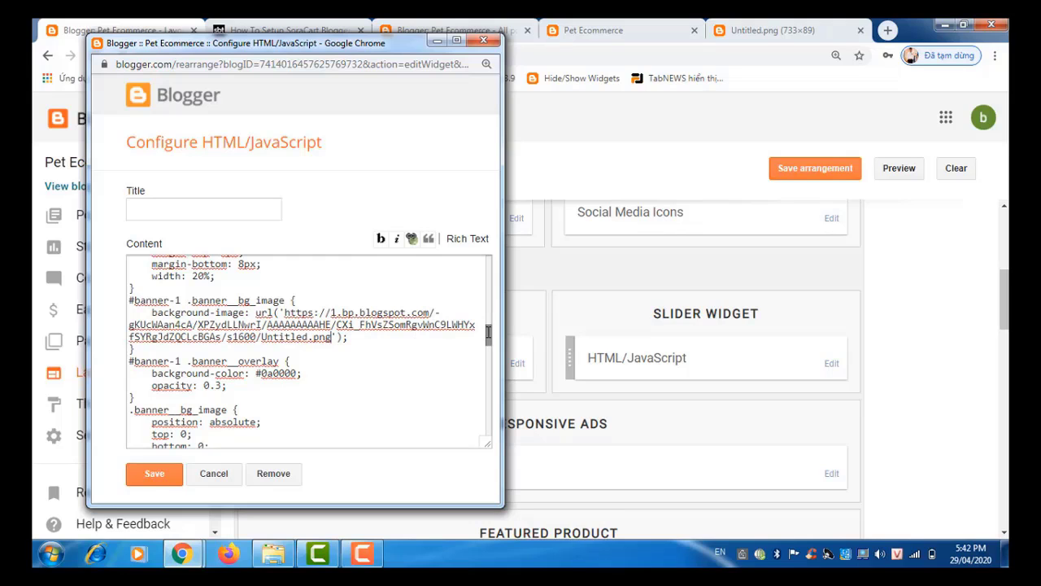
{"action": "left_click_drag", "start_coordinate": [488, 333], "coordinate": [489, 262]}
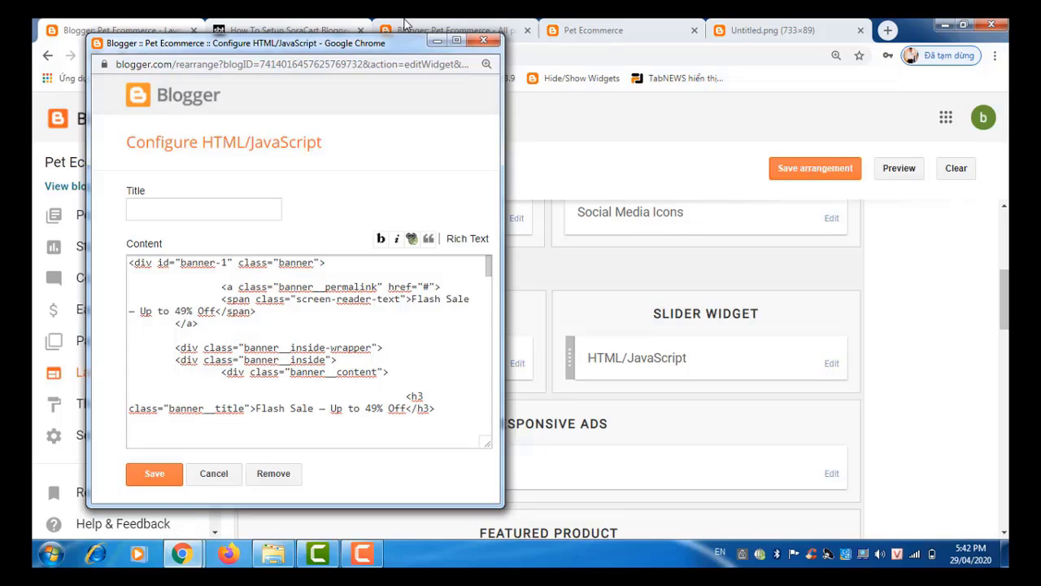
{"action": "left_click", "coordinate": [430, 29]}
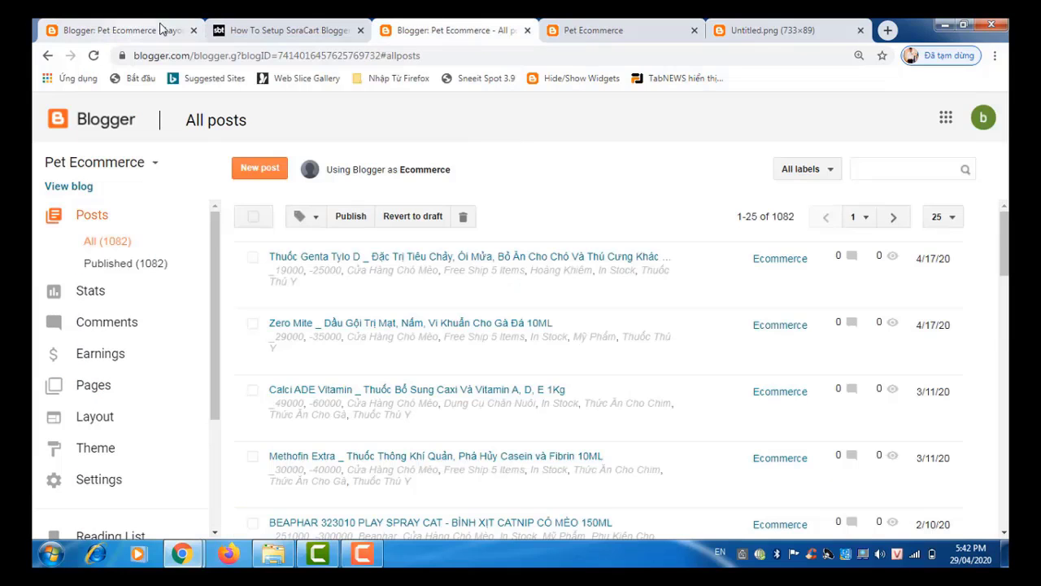
Step: On the live Pet Ecommerce shop, open the Quà Tặng label page from the footer tags
{"action": "left_click", "coordinate": [588, 28]}
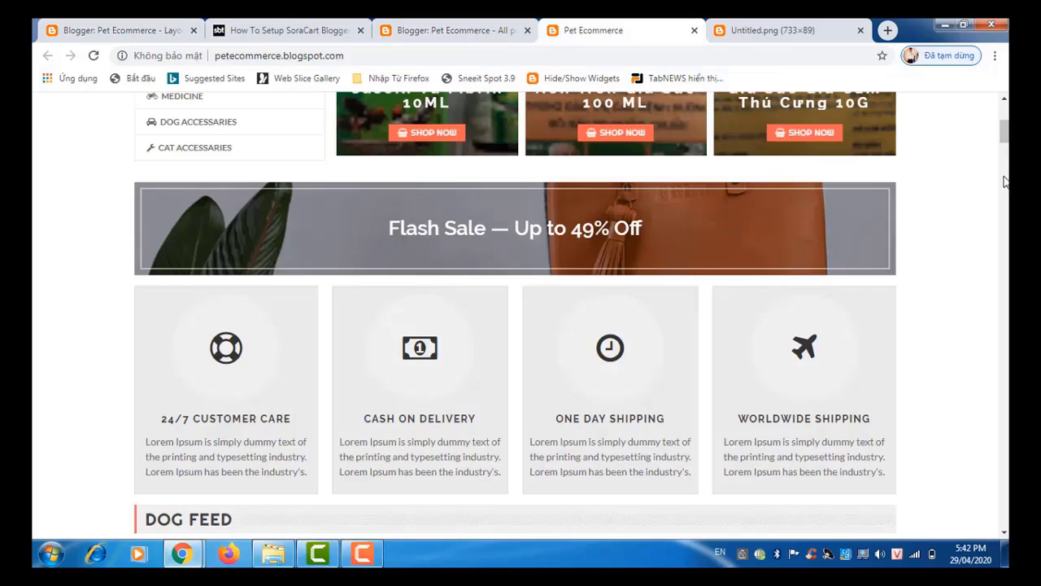
{"action": "left_click_drag", "start_coordinate": [1005, 132], "coordinate": [1004, 514]}
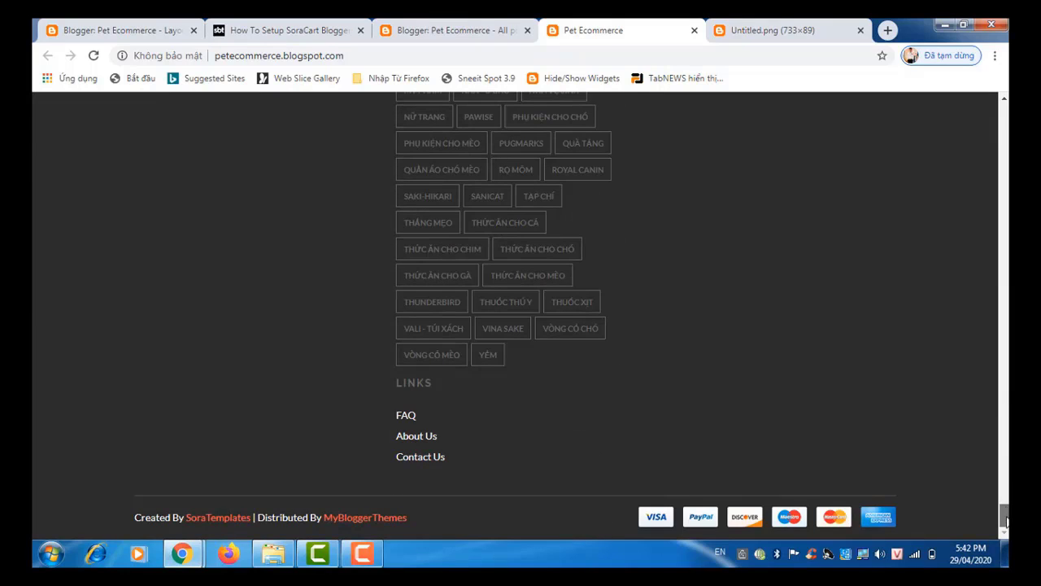
{"action": "left_click_drag", "start_coordinate": [1006, 520], "coordinate": [1005, 291]}
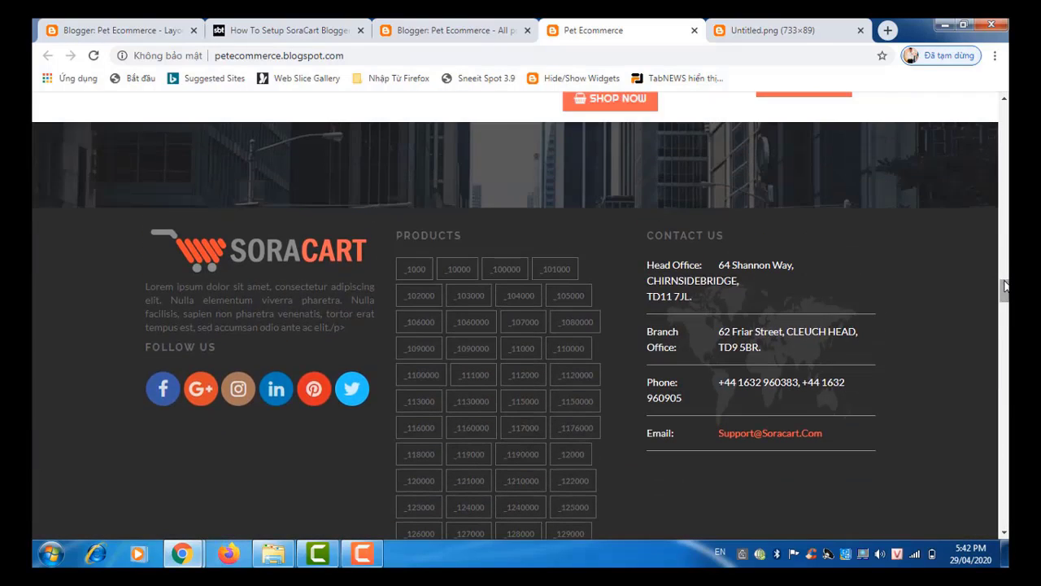
{"action": "left_click_drag", "start_coordinate": [1005, 291], "coordinate": [1005, 517]}
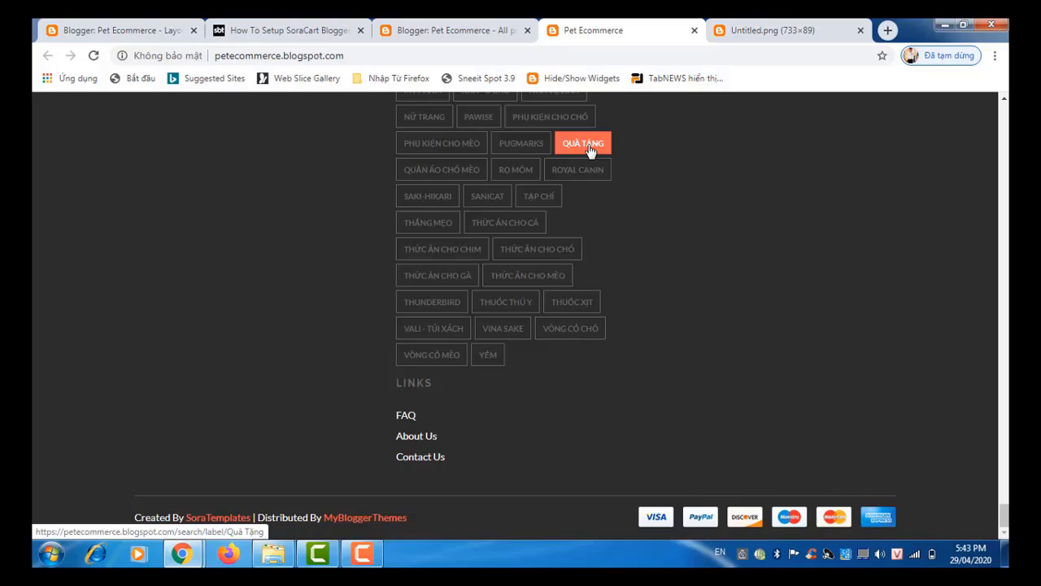
{"action": "left_click", "coordinate": [590, 151]}
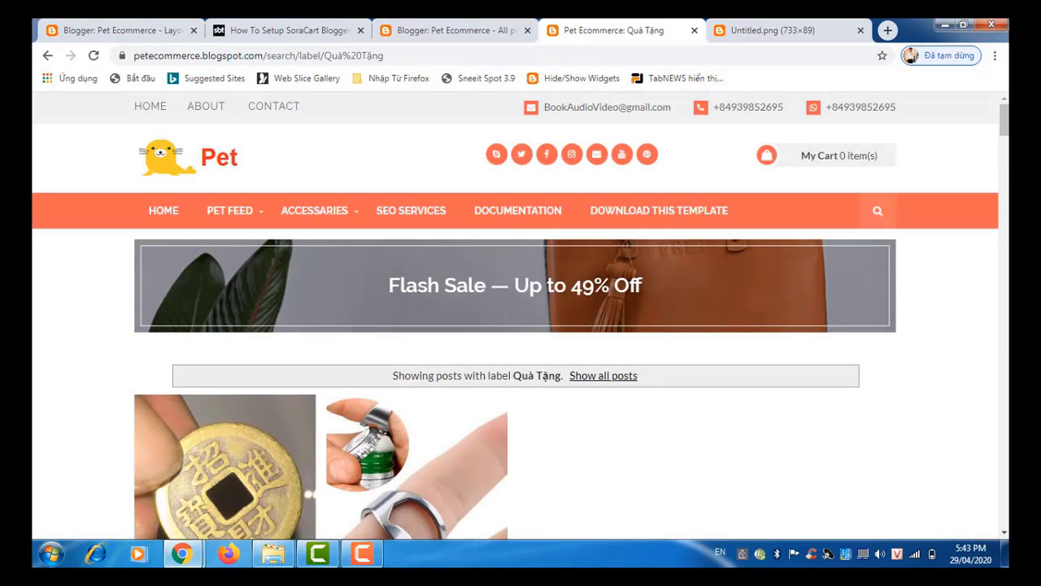
{"action": "left_click_drag", "start_coordinate": [1005, 122], "coordinate": [1007, 237]}
{"action": "scroll", "coordinate": [505, 317], "scroll_direction": "down", "scroll_amount": 20}
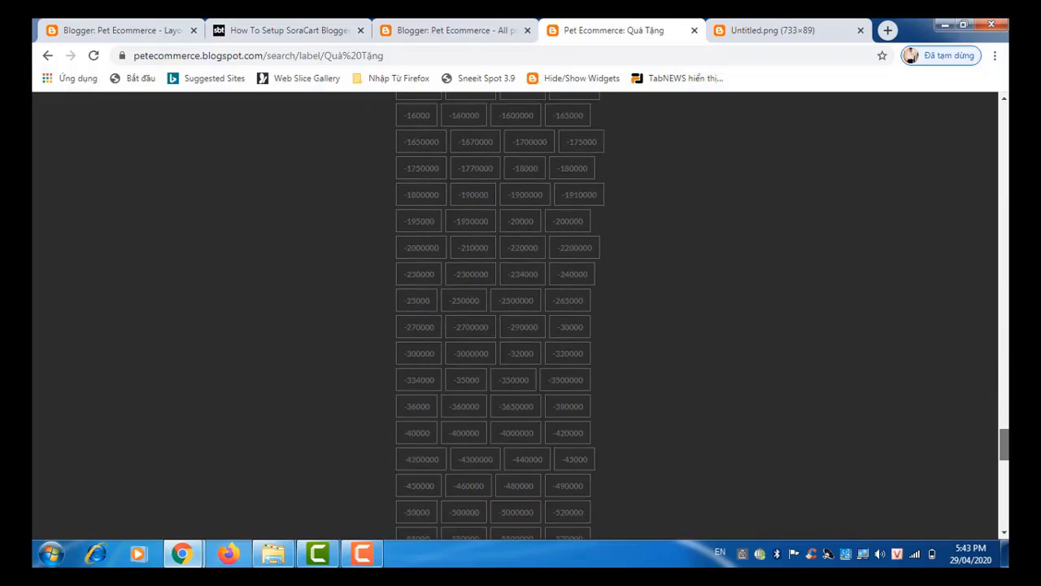
{"action": "scroll", "coordinate": [962, 492], "scroll_direction": "up", "scroll_amount": 1}
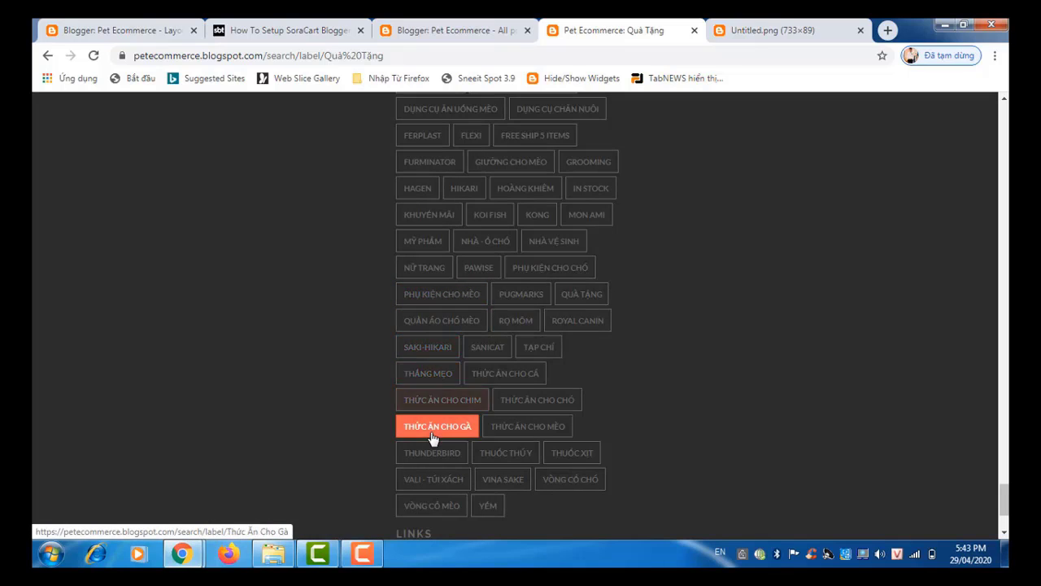
Step: Open the Nhà - Ổ Chó label page and select its web address
{"action": "left_click", "coordinate": [479, 244]}
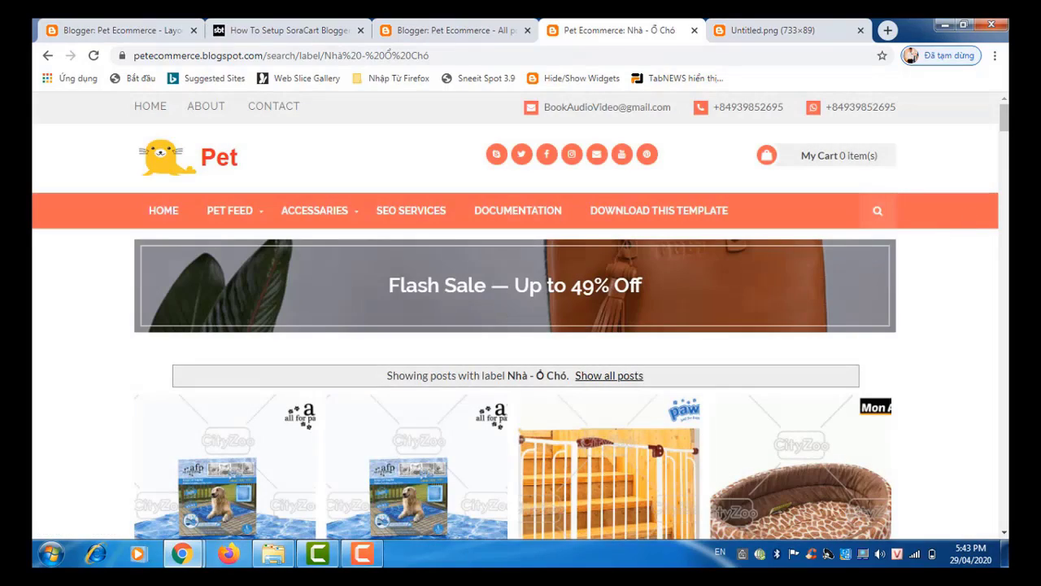
{"action": "scroll", "coordinate": [520, 326], "scroll_direction": "down", "scroll_amount": 13}
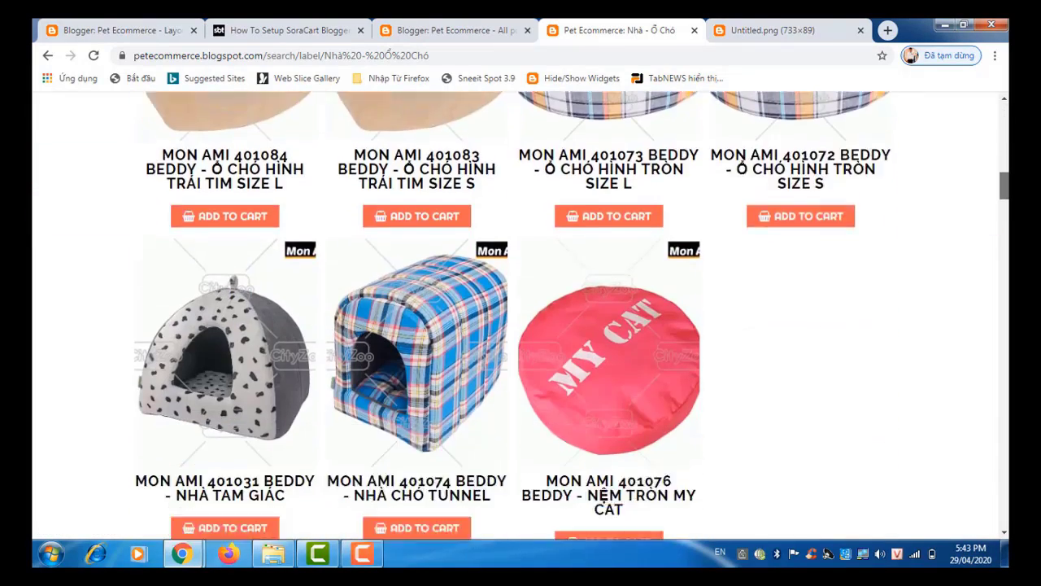
{"action": "scroll", "coordinate": [606, 144], "scroll_direction": "down", "scroll_amount": 5}
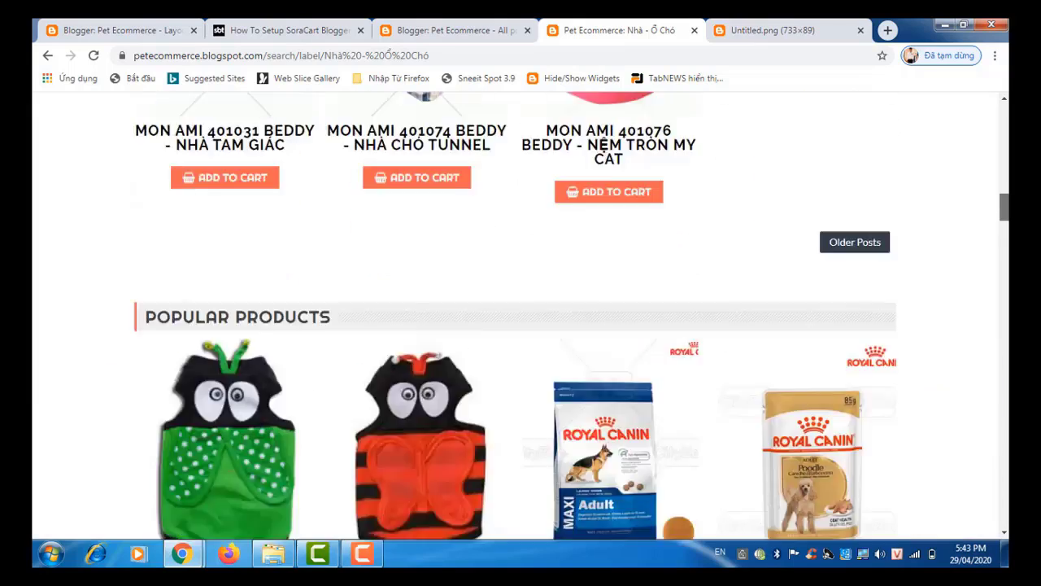
{"action": "scroll", "coordinate": [606, 145], "scroll_direction": "up", "scroll_amount": 18}
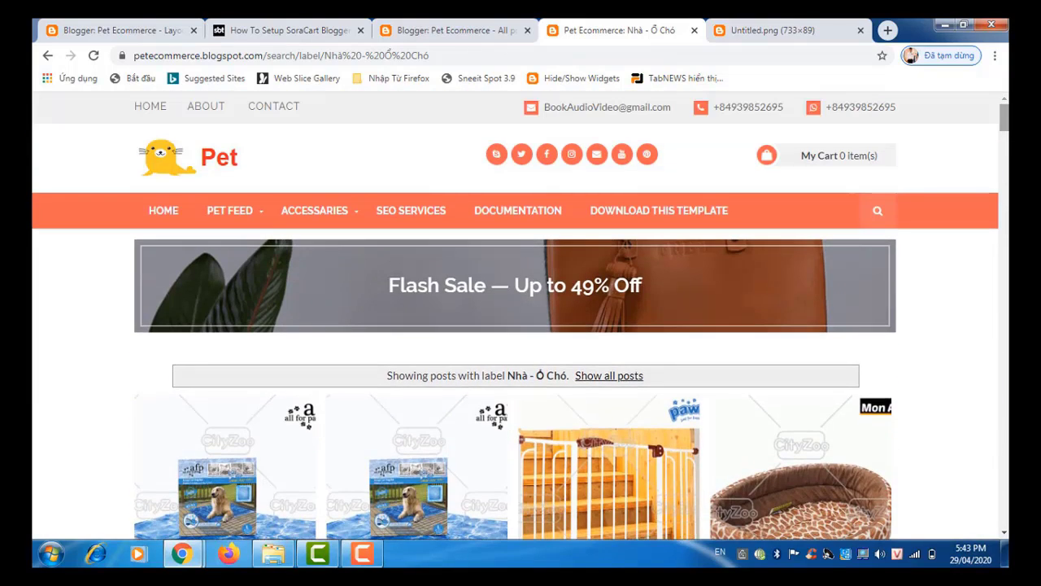
{"action": "left_click", "coordinate": [470, 52]}
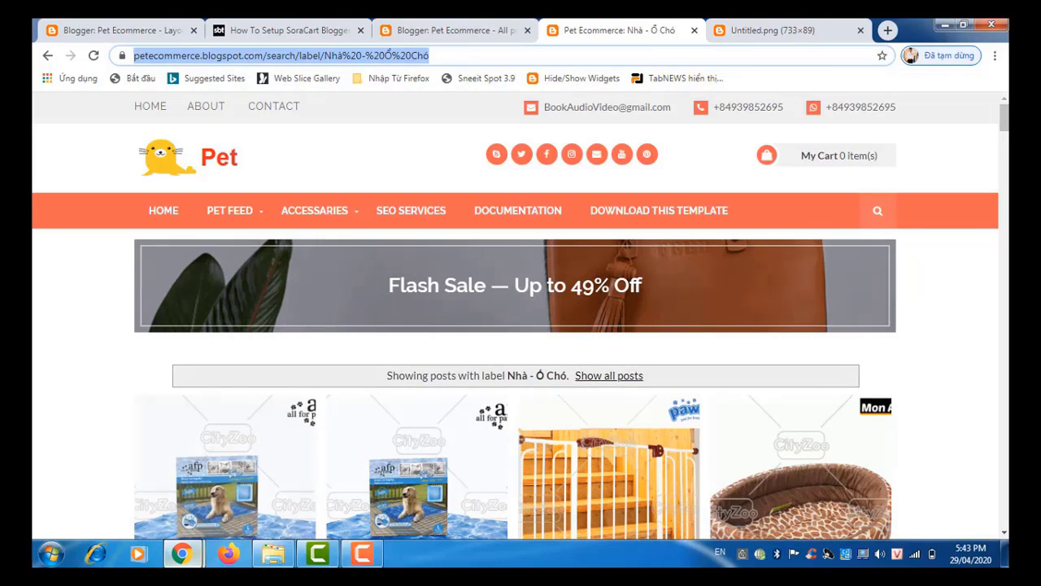
Step: Link the Flash Sale banner gadget to the Nhà - Ổ Chó label URL and save the gadget
{"action": "mouse_move", "coordinate": [187, 561]}
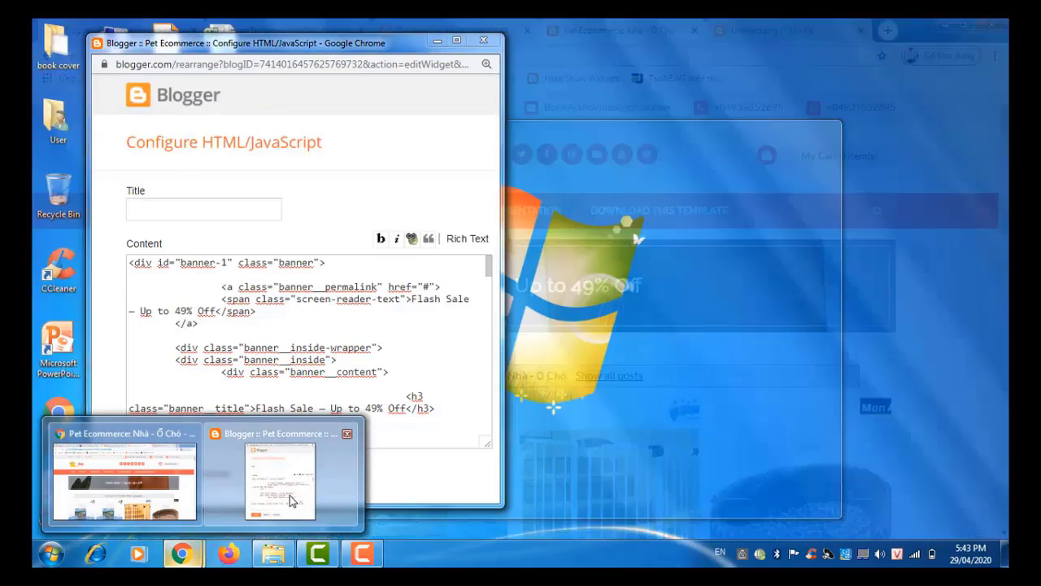
{"action": "left_click", "coordinate": [290, 495]}
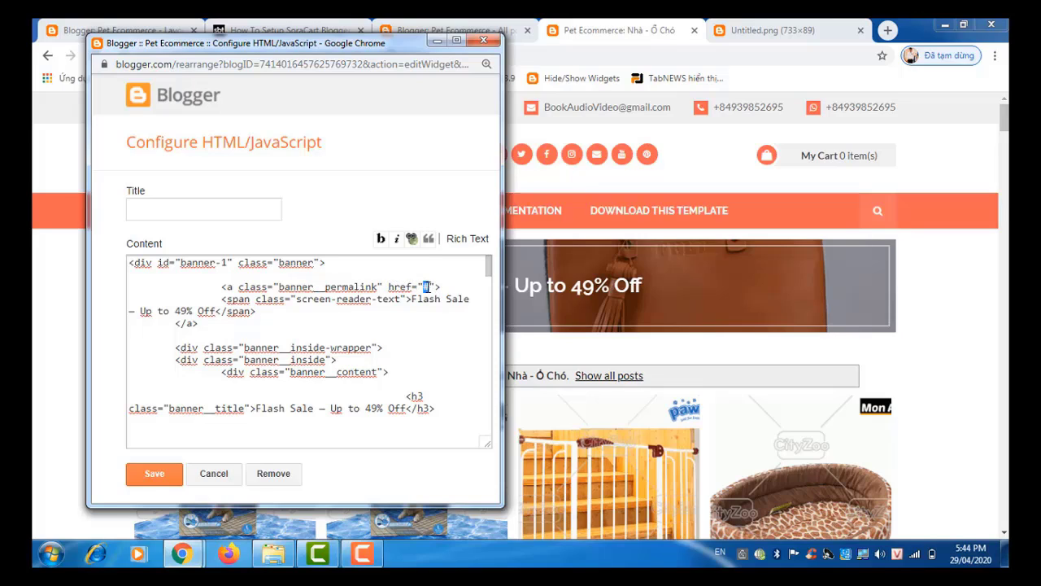
{"action": "type", "text": "https://petecommerce.blogspot.com/search/label/Nh%C3%A0%20-%20%E1%BB%94%20Ch%C3%B3"}
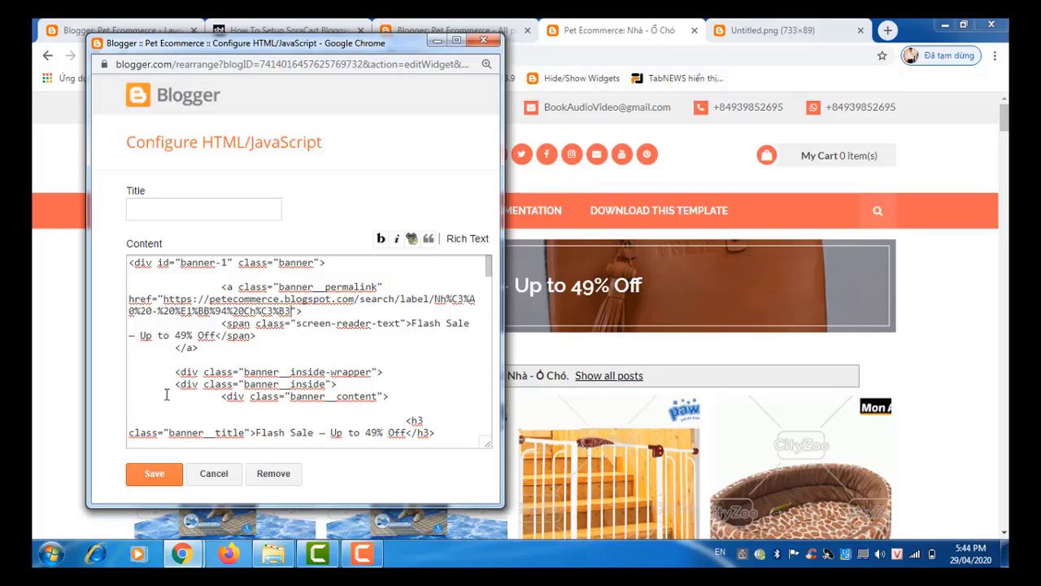
{"action": "left_click", "coordinate": [160, 476]}
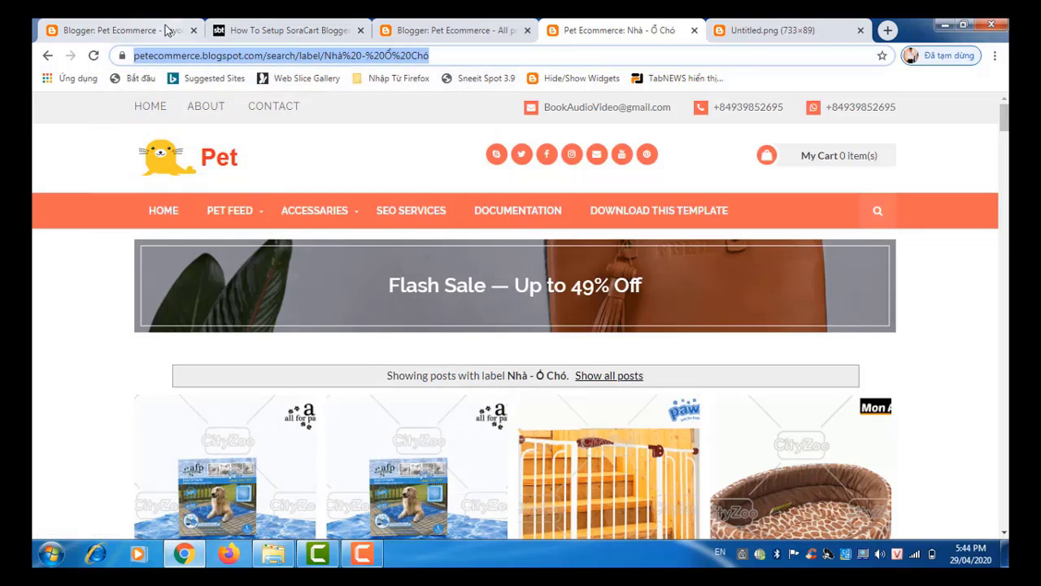
Step: Save the layout arrangement and return to the live Nhà - Ổ Chó label page
{"action": "left_click", "coordinate": [443, 32]}
{"action": "left_click", "coordinate": [162, 31]}
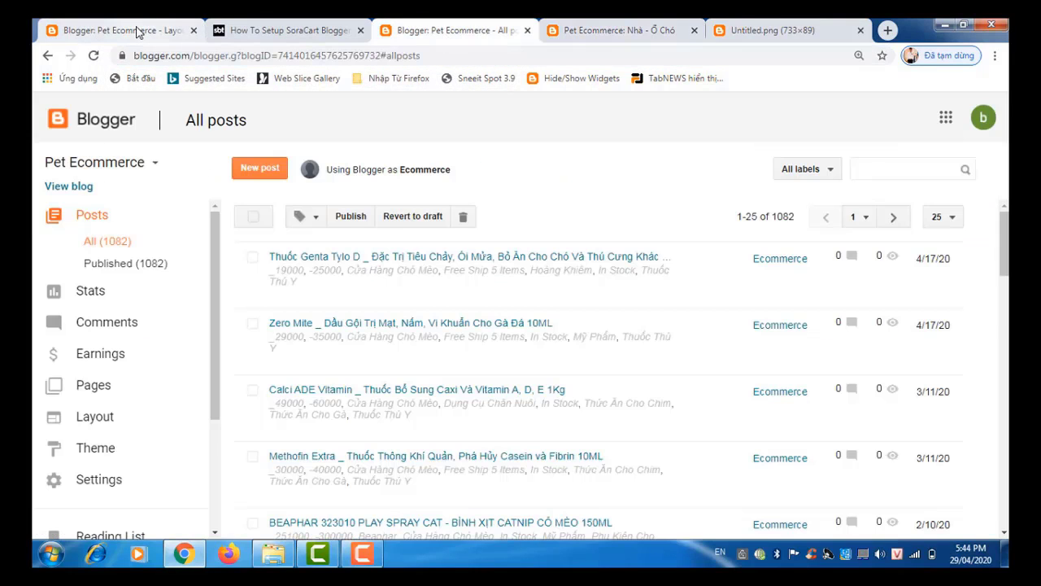
{"action": "left_click", "coordinate": [797, 174]}
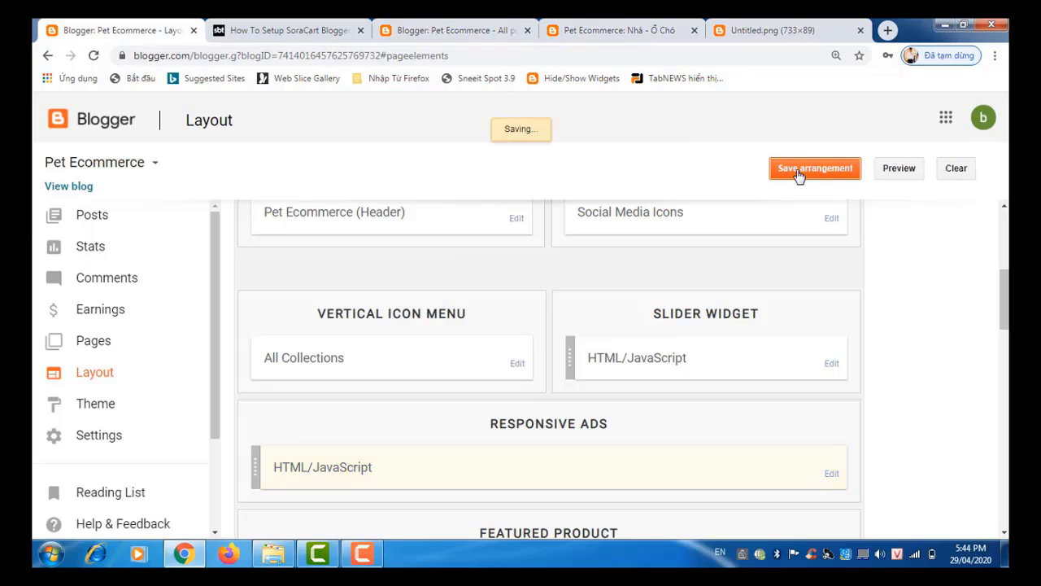
{"action": "left_click", "coordinate": [618, 30]}
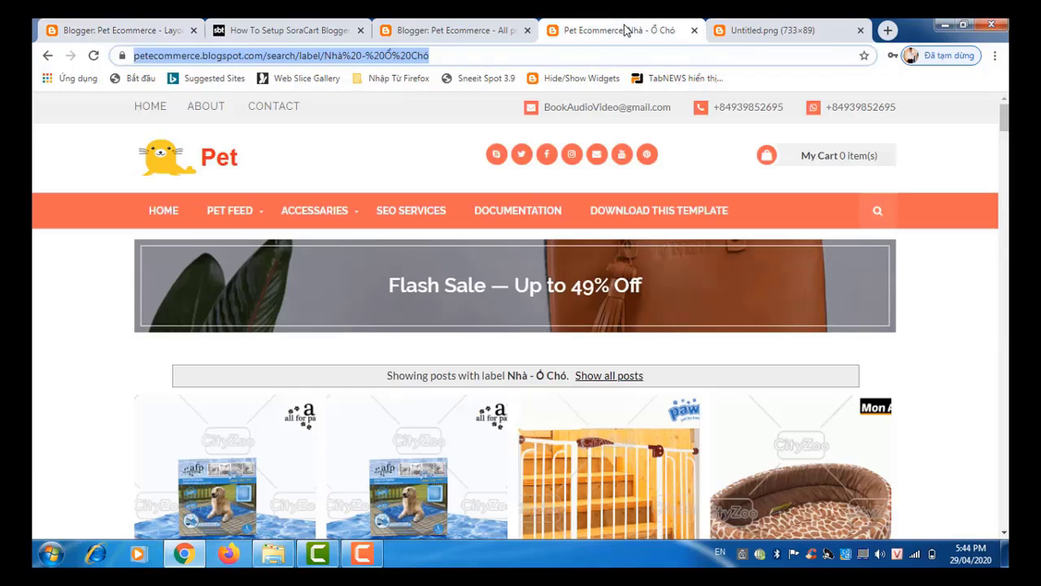
Step: Reload the Nhà - Ổ Chó label page and review the new Pet Cinema banner
{"action": "left_click", "coordinate": [93, 57]}
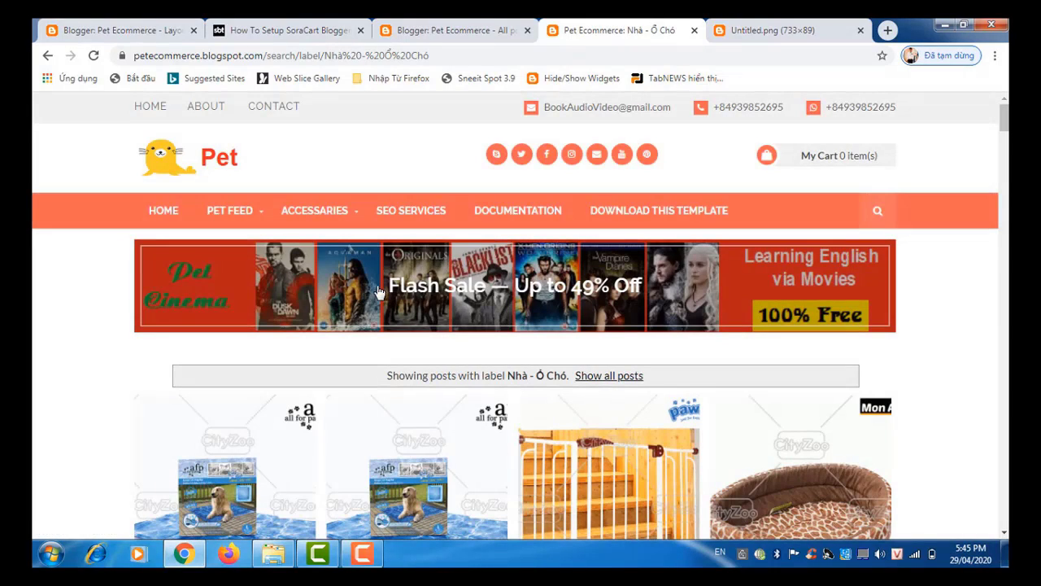
{"action": "scroll", "coordinate": [379, 291], "scroll_direction": "down", "scroll_amount": 3}
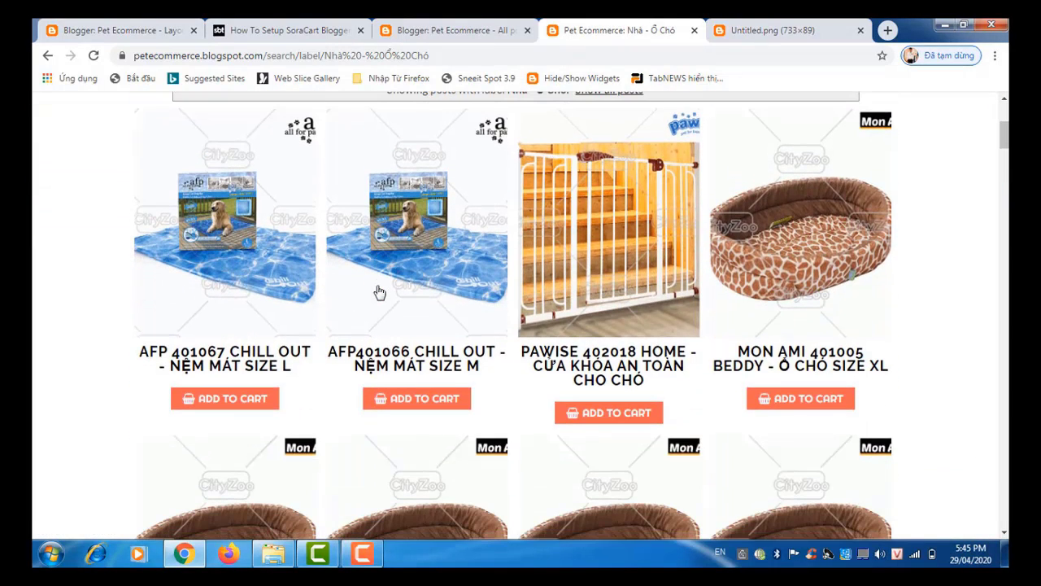
{"action": "scroll", "coordinate": [379, 291], "scroll_direction": "down", "scroll_amount": 2}
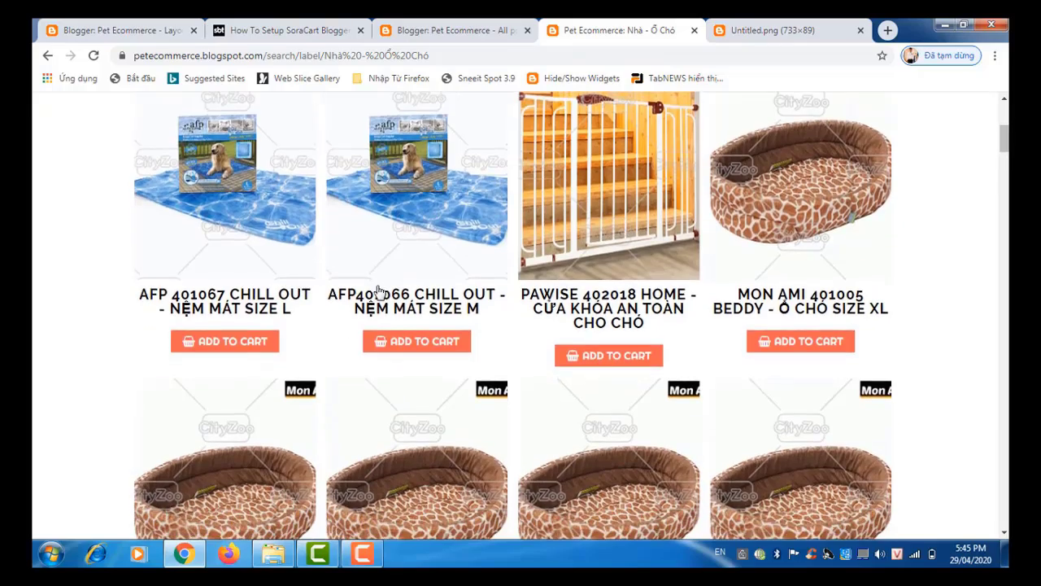
{"action": "scroll", "coordinate": [379, 291], "scroll_direction": "down", "scroll_amount": 8}
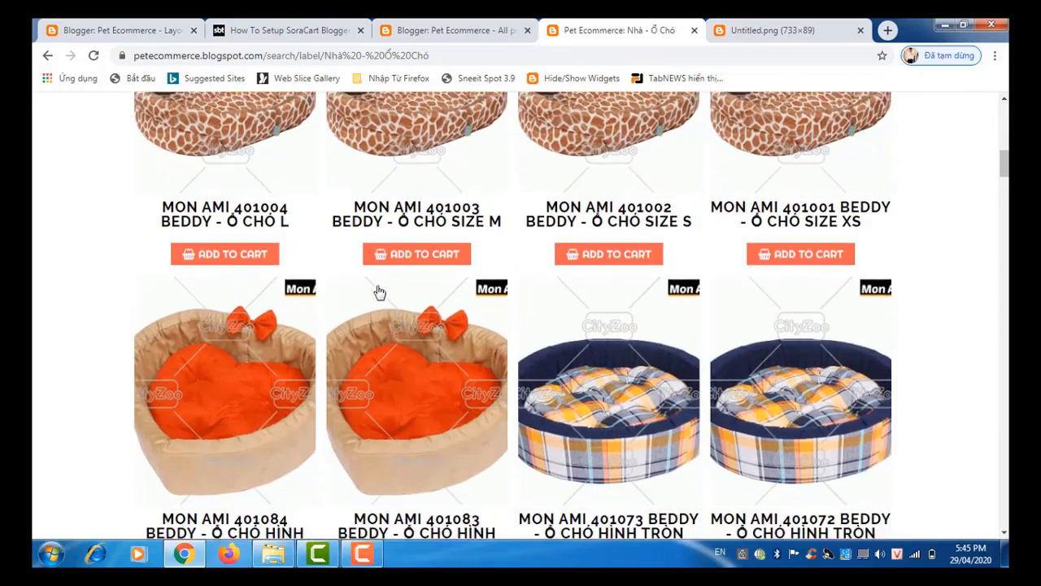
{"action": "scroll", "coordinate": [379, 292], "scroll_direction": "up", "scroll_amount": 10}
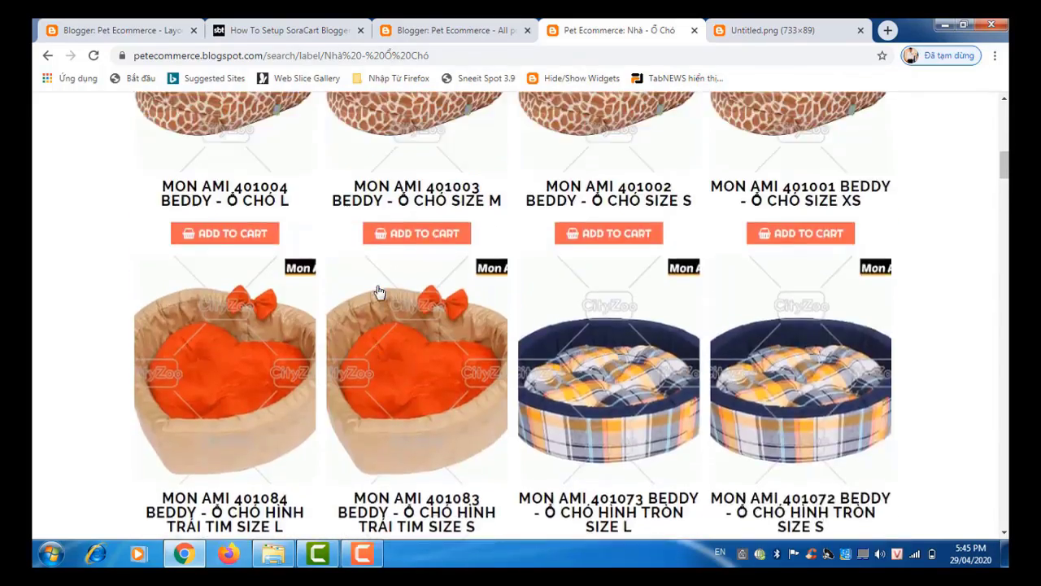
{"action": "scroll", "coordinate": [379, 291], "scroll_direction": "up", "scroll_amount": 4}
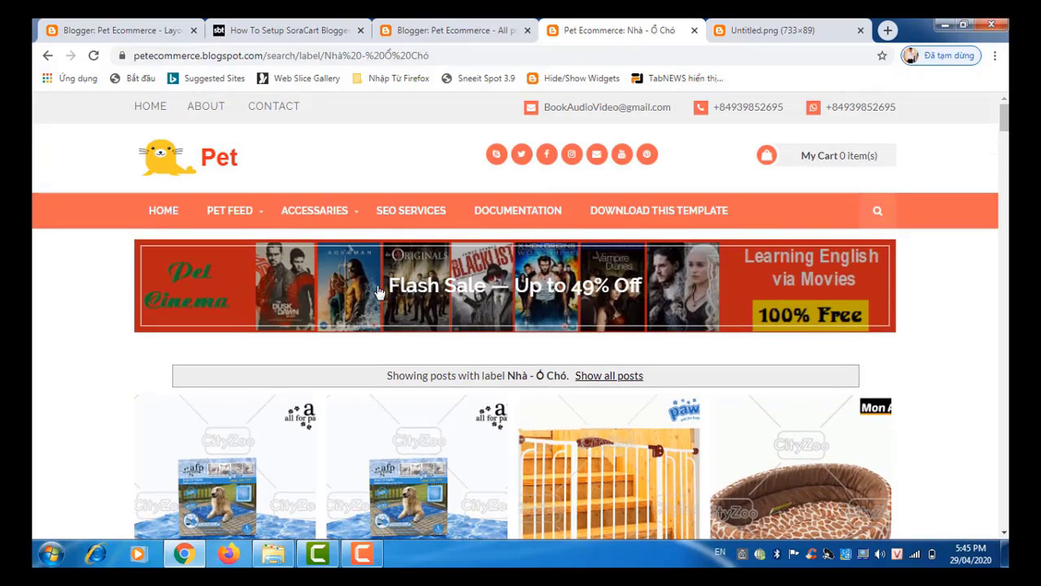
{"action": "left_click", "coordinate": [796, 35]}
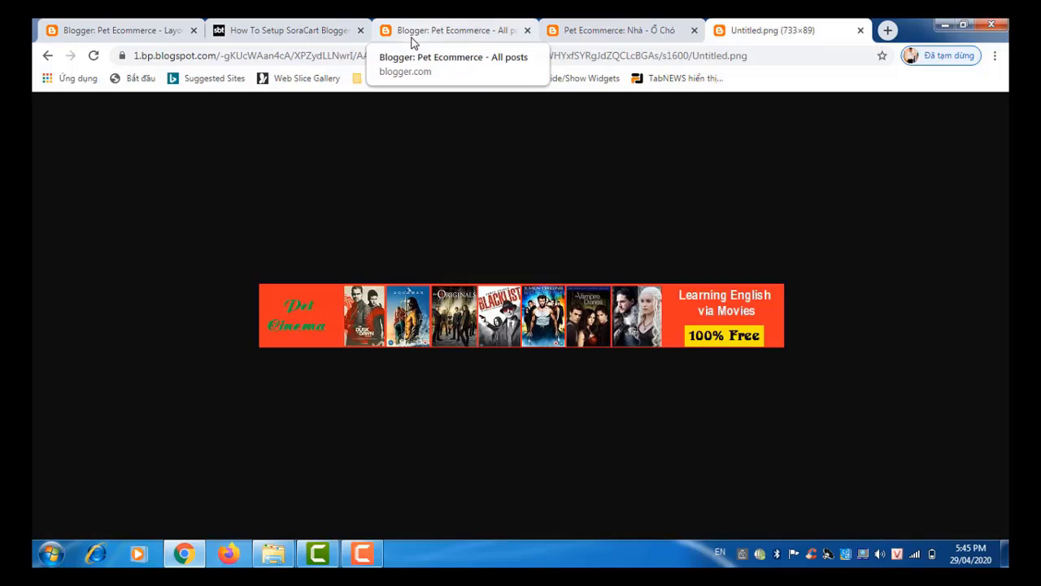
{"action": "left_click", "coordinate": [413, 41]}
{"action": "left_click", "coordinate": [595, 32]}
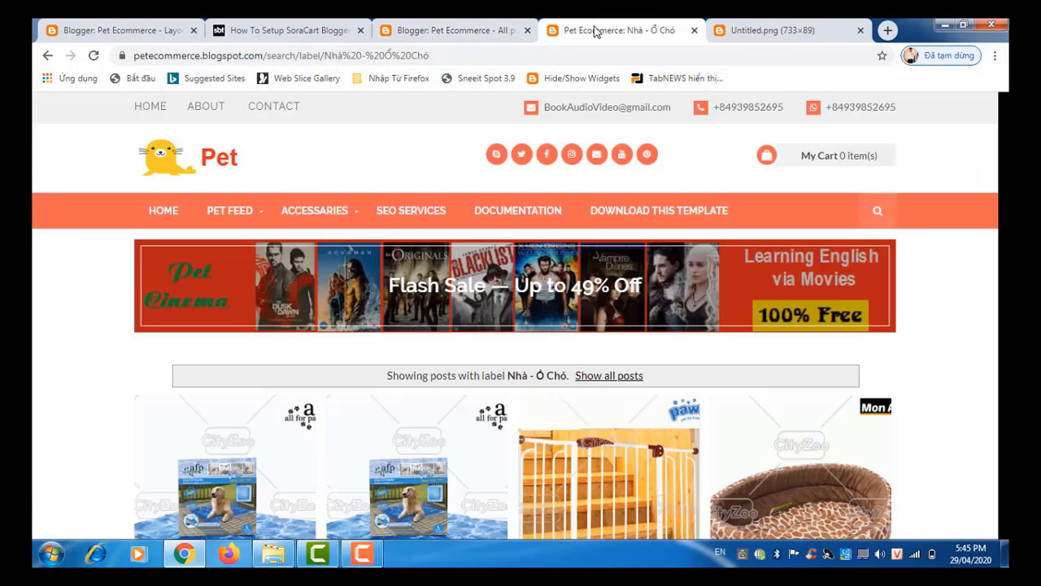
Step: Check the banner on the blog's home page, then return to the Untitled.png image
{"action": "left_click", "coordinate": [207, 159]}
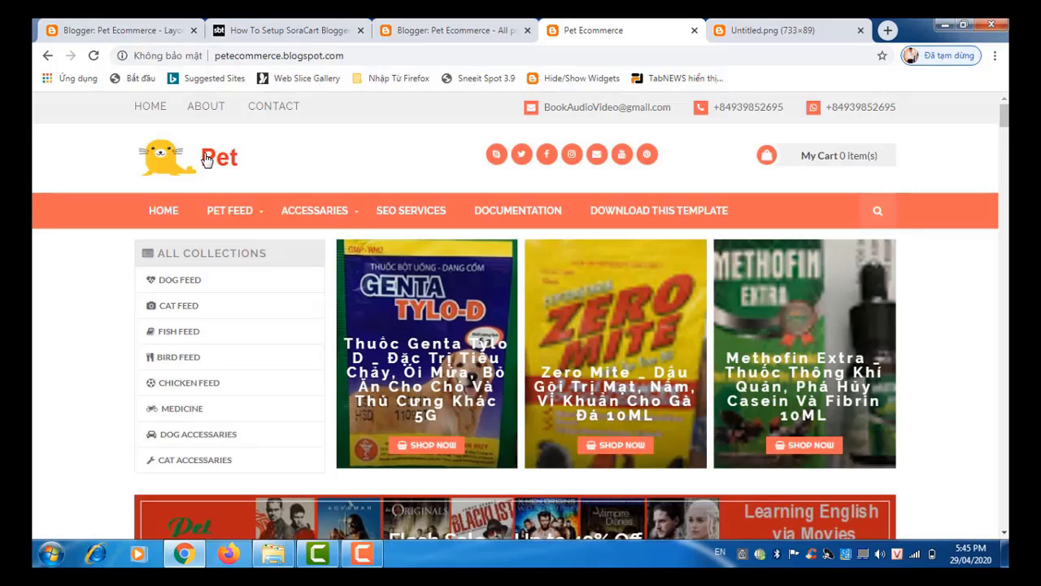
{"action": "scroll", "coordinate": [207, 159], "scroll_direction": "down", "scroll_amount": 2}
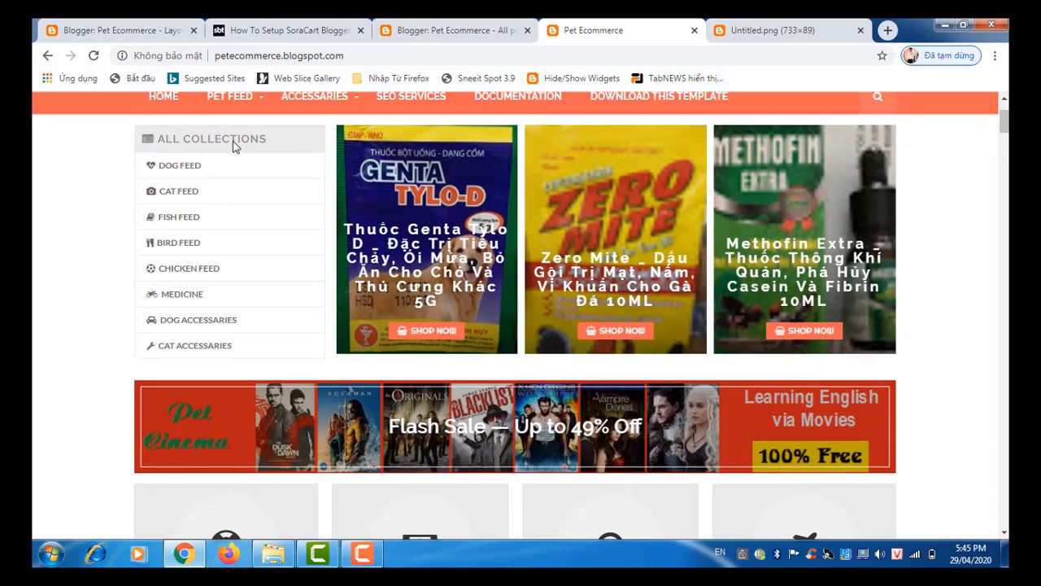
{"action": "mouse_move", "coordinate": [350, 102]}
{"action": "scroll", "coordinate": [350, 109], "scroll_direction": "up", "scroll_amount": 1}
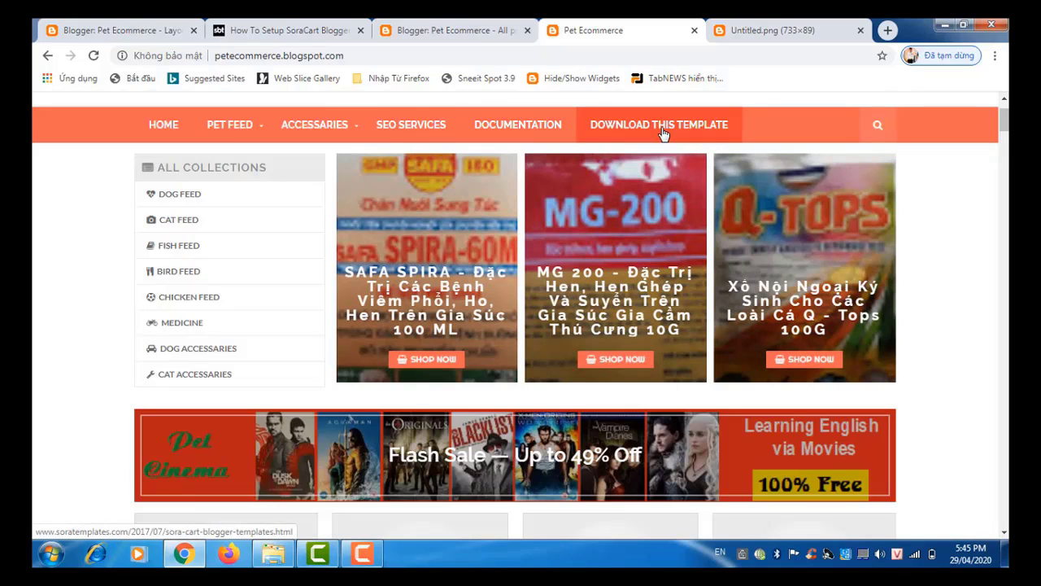
{"action": "scroll", "coordinate": [663, 134], "scroll_direction": "down", "scroll_amount": 1}
{"action": "scroll", "coordinate": [663, 134], "scroll_direction": "down", "scroll_amount": 1}
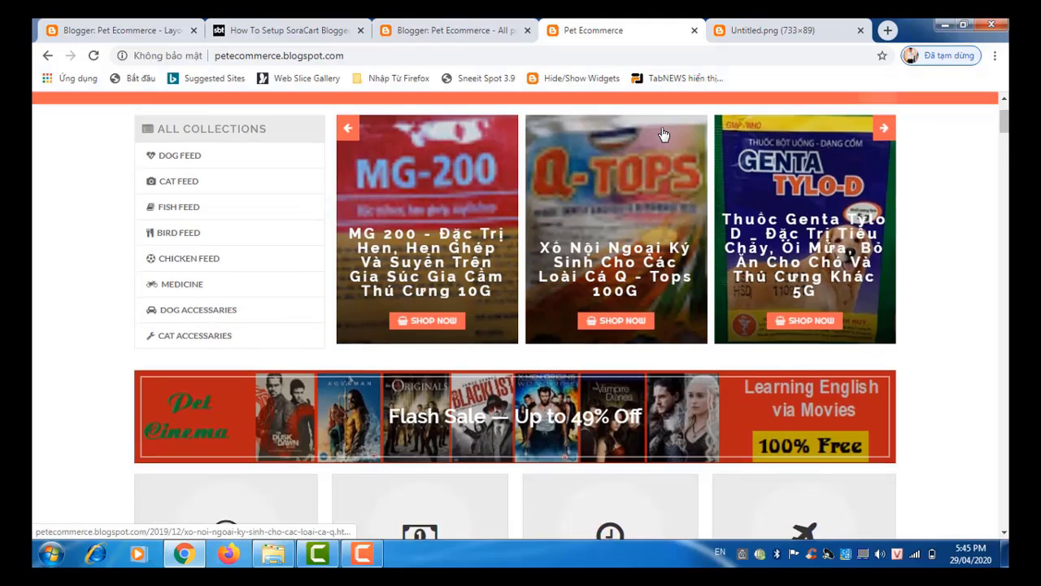
{"action": "scroll", "coordinate": [663, 135], "scroll_direction": "down", "scroll_amount": 5}
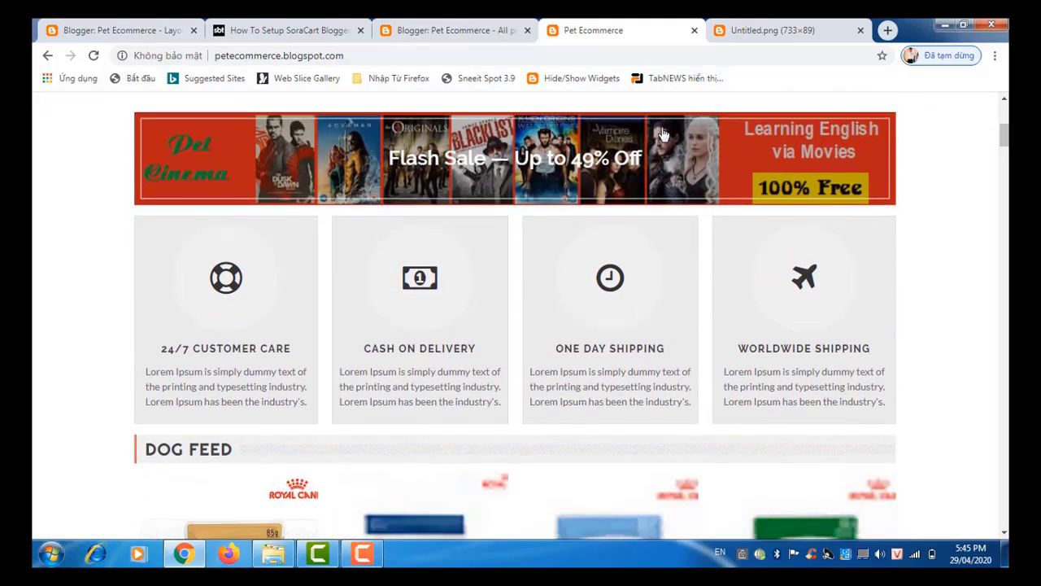
{"action": "scroll", "coordinate": [663, 134], "scroll_direction": "up", "scroll_amount": 2}
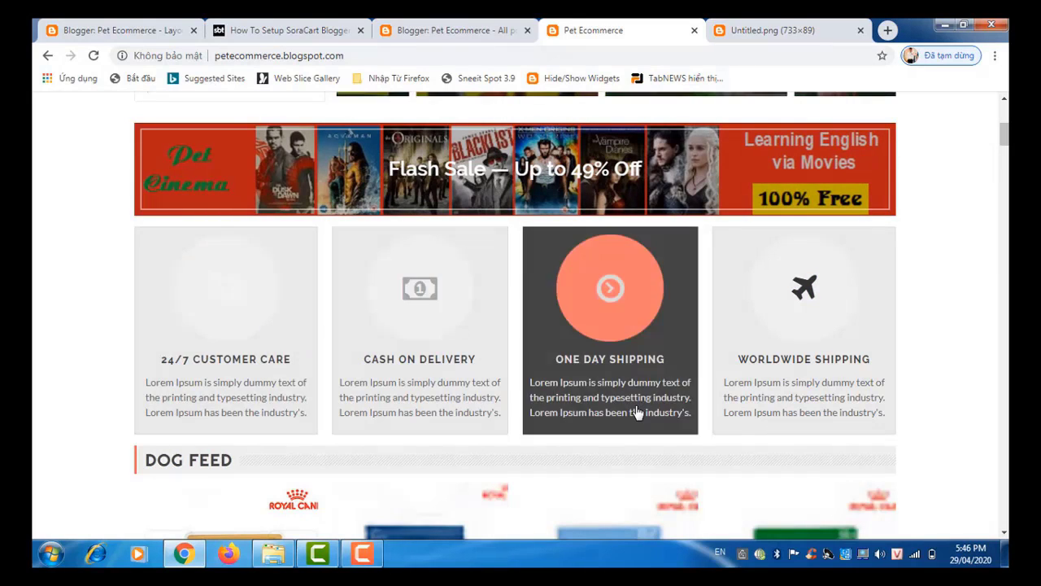
{"action": "left_click", "coordinate": [805, 34]}
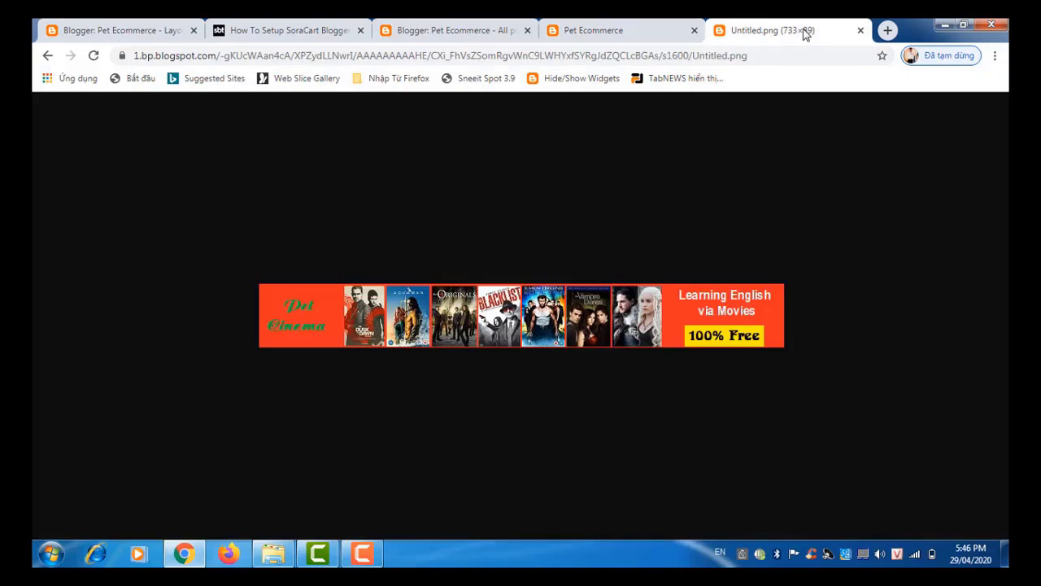
Step: Load petacademy.blogspot.com and scroll to membership products like Diamond Member at 100.00$
{"action": "left_click", "coordinate": [742, 58]}
{"action": "type", "text": "p"}
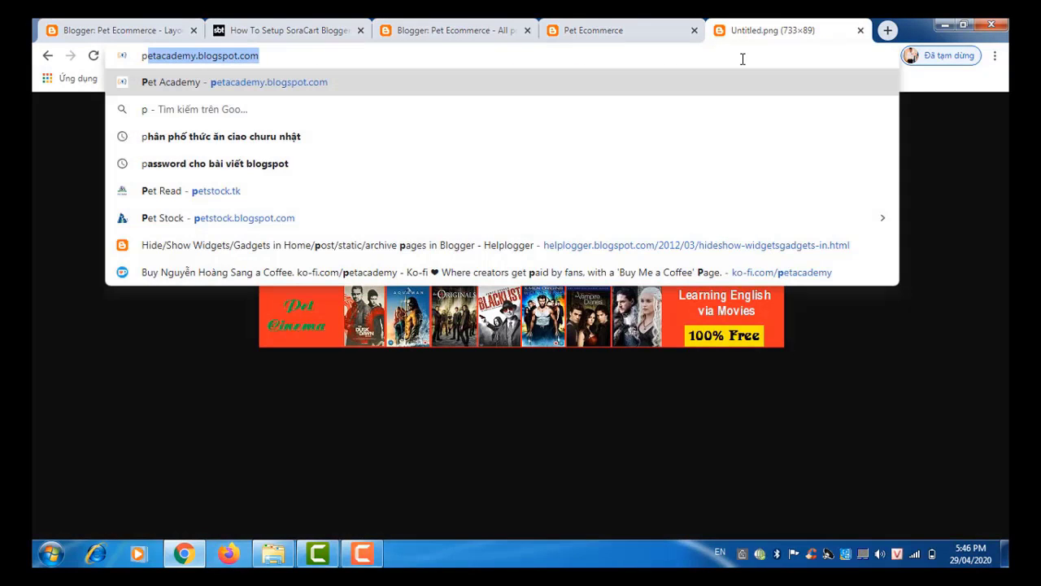
{"action": "key", "text": "Return"}
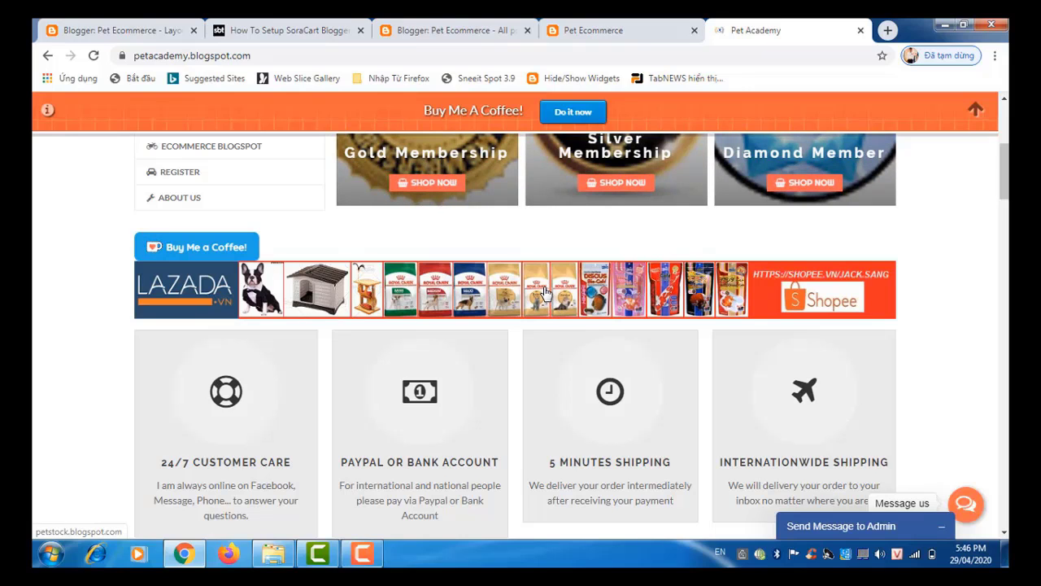
{"action": "scroll", "coordinate": [545, 293], "scroll_direction": "up", "scroll_amount": 3}
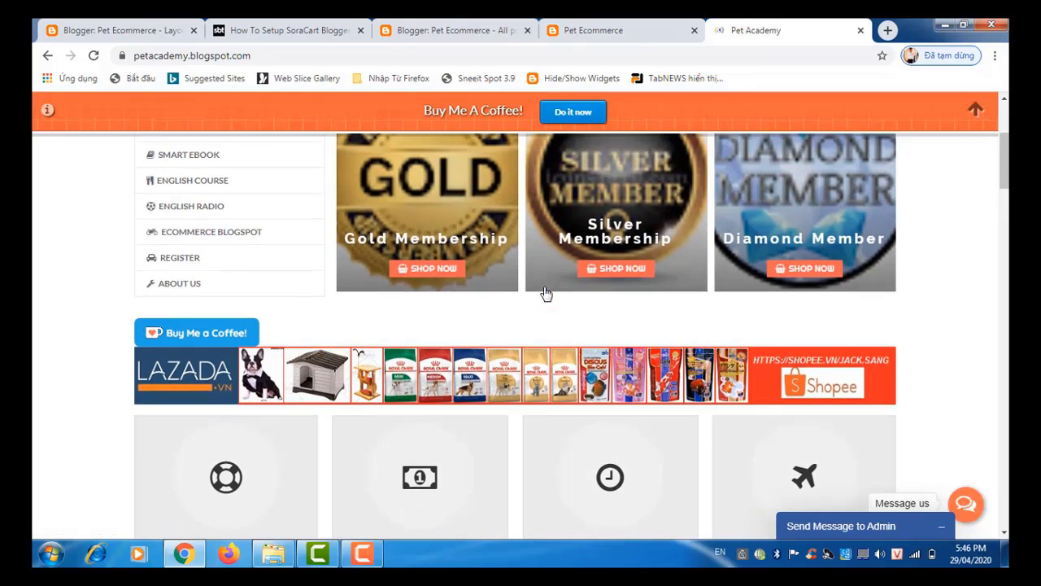
{"action": "scroll", "coordinate": [545, 293], "scroll_direction": "down", "scroll_amount": 3}
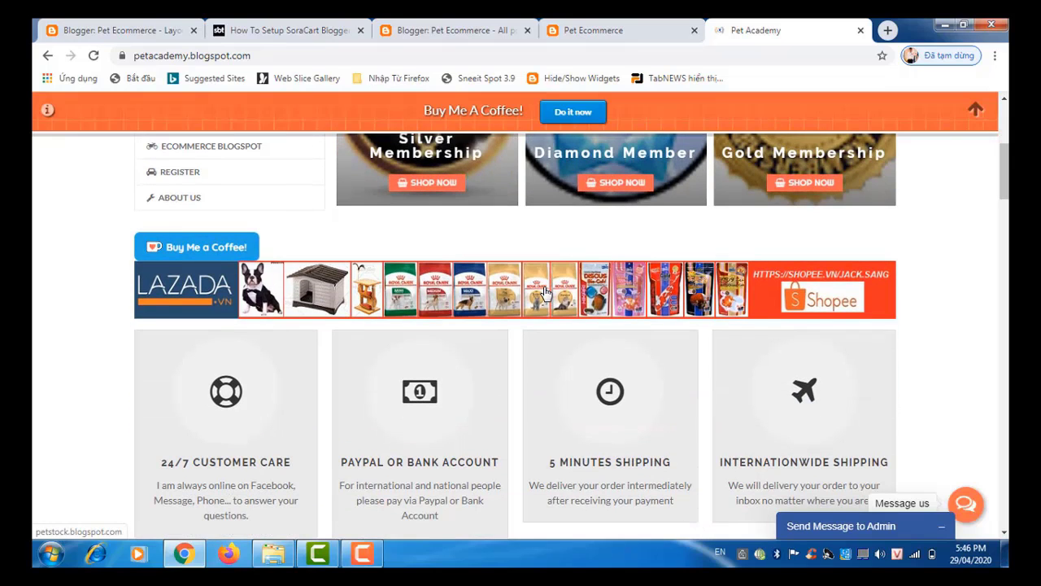
{"action": "scroll", "coordinate": [545, 293], "scroll_direction": "down", "scroll_amount": 1}
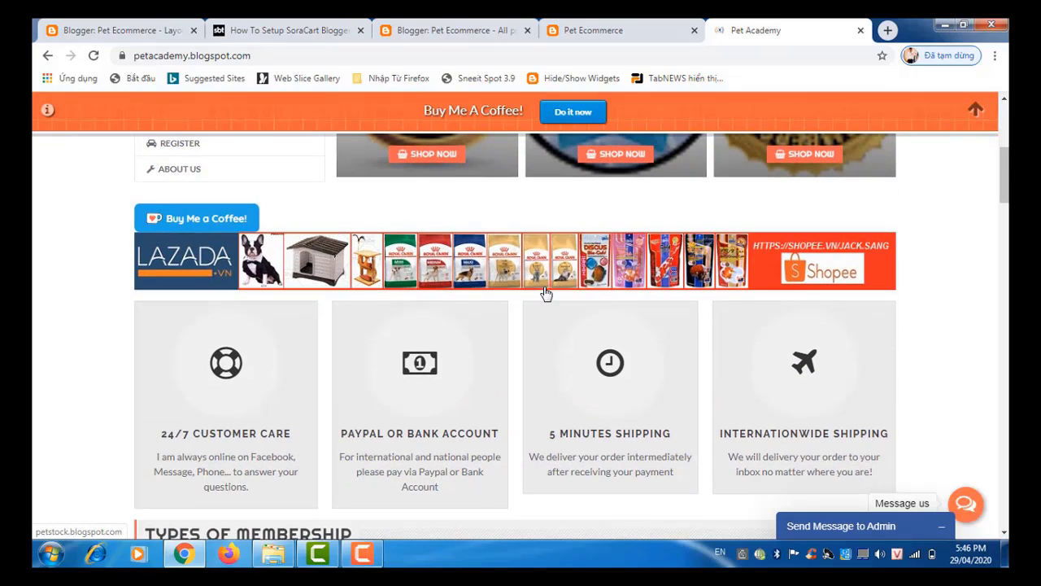
{"action": "scroll", "coordinate": [546, 294], "scroll_direction": "down", "scroll_amount": 1}
{"action": "scroll", "coordinate": [545, 293], "scroll_direction": "down", "scroll_amount": 10}
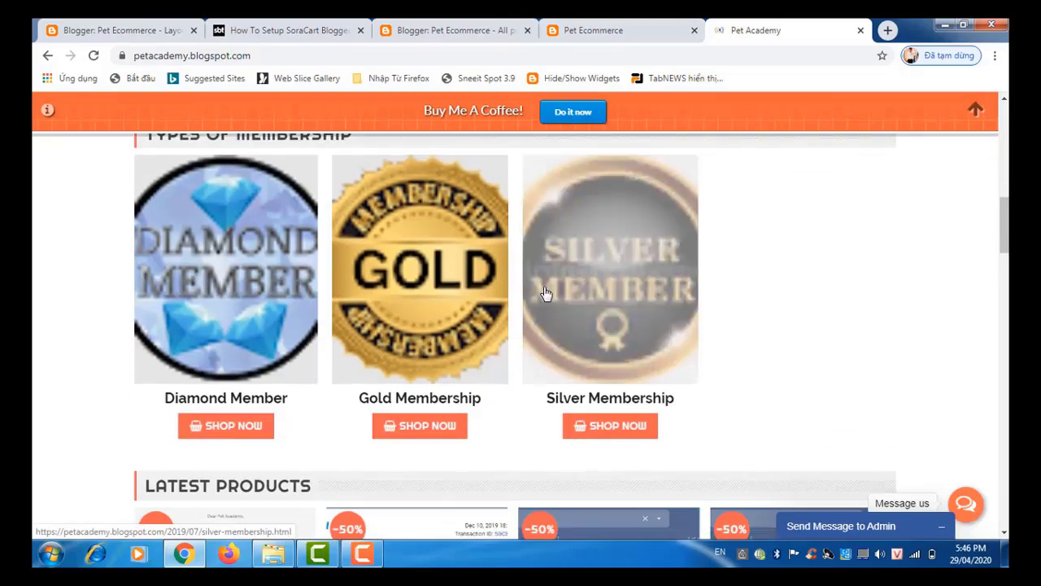
{"action": "scroll", "coordinate": [545, 292], "scroll_direction": "down", "scroll_amount": 3}
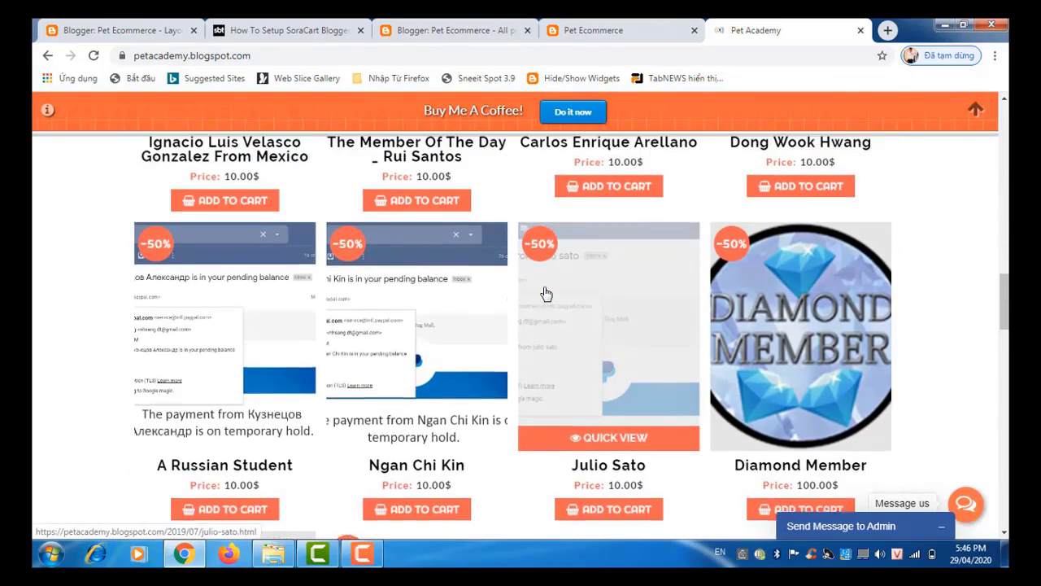
{"action": "scroll", "coordinate": [545, 293], "scroll_direction": "down", "scroll_amount": 10}
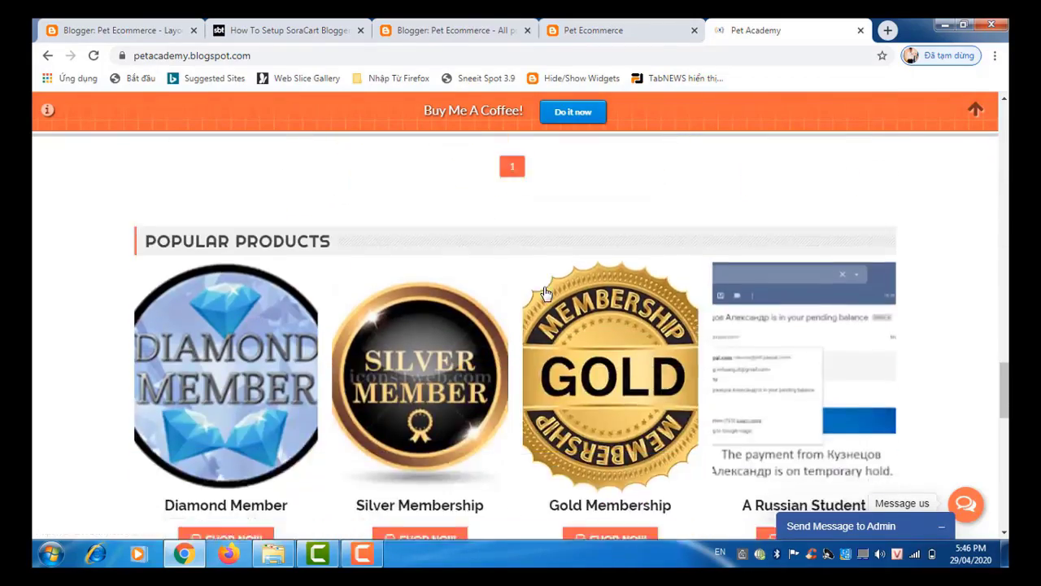
{"action": "scroll", "coordinate": [545, 293], "scroll_direction": "down", "scroll_amount": 5}
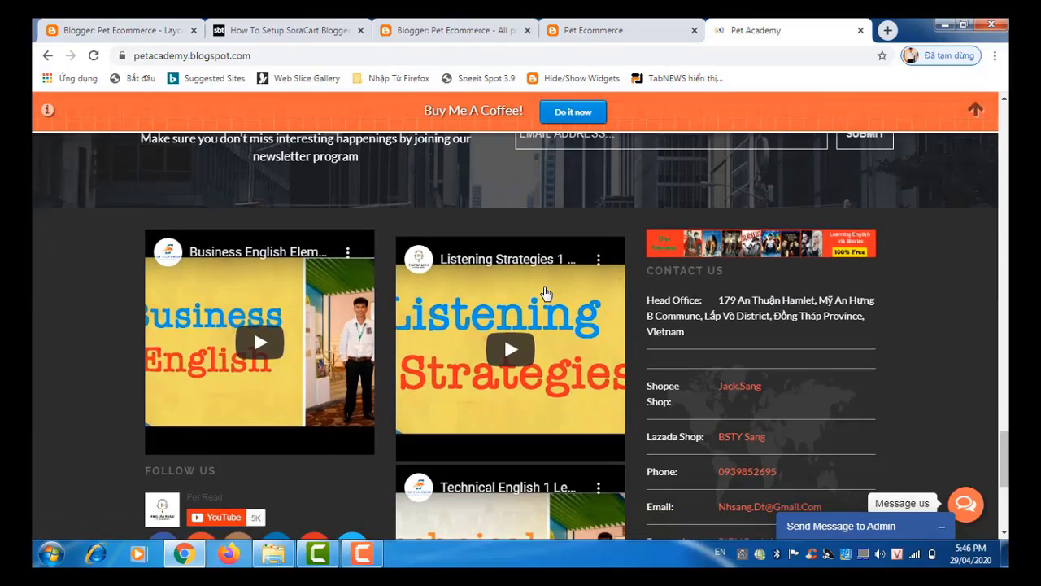
{"action": "scroll", "coordinate": [545, 293], "scroll_direction": "up", "scroll_amount": 15}
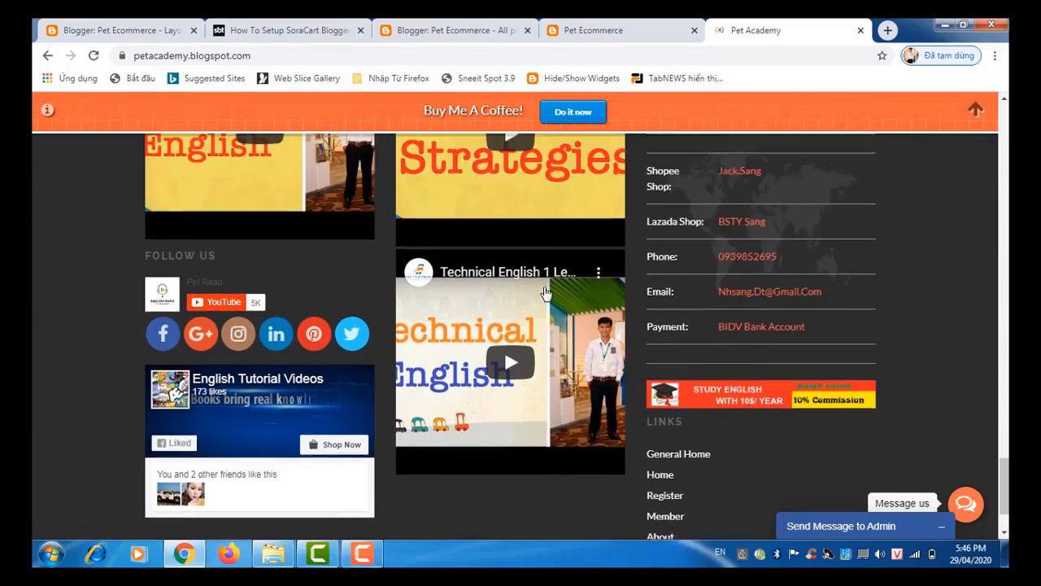
{"action": "scroll", "coordinate": [545, 293], "scroll_direction": "up", "scroll_amount": 10}
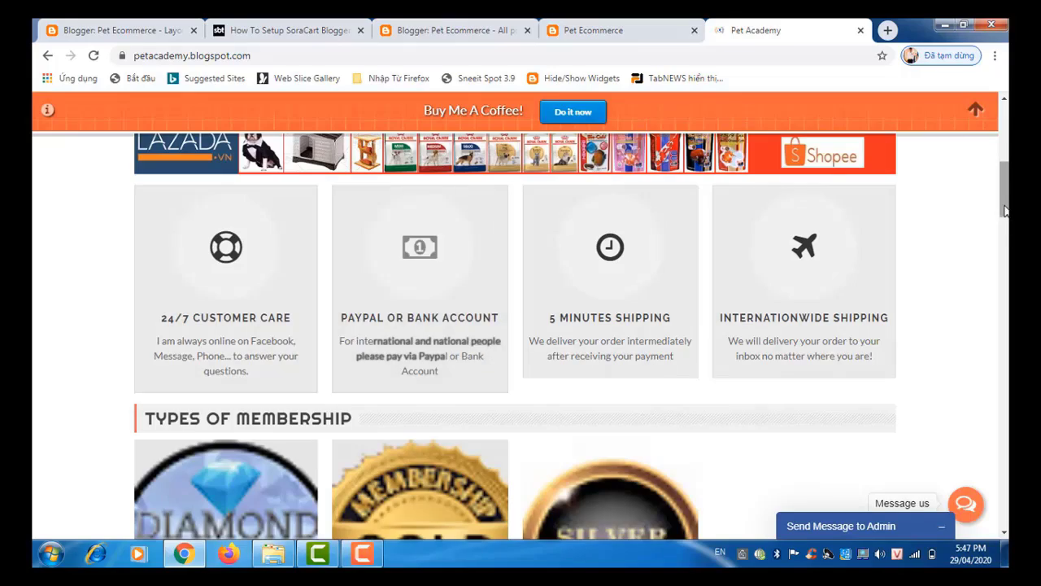
{"action": "scroll", "coordinate": [439, 364], "scroll_direction": "down", "scroll_amount": 6}
{"action": "scroll", "coordinate": [1007, 516], "scroll_direction": "down", "scroll_amount": 15}
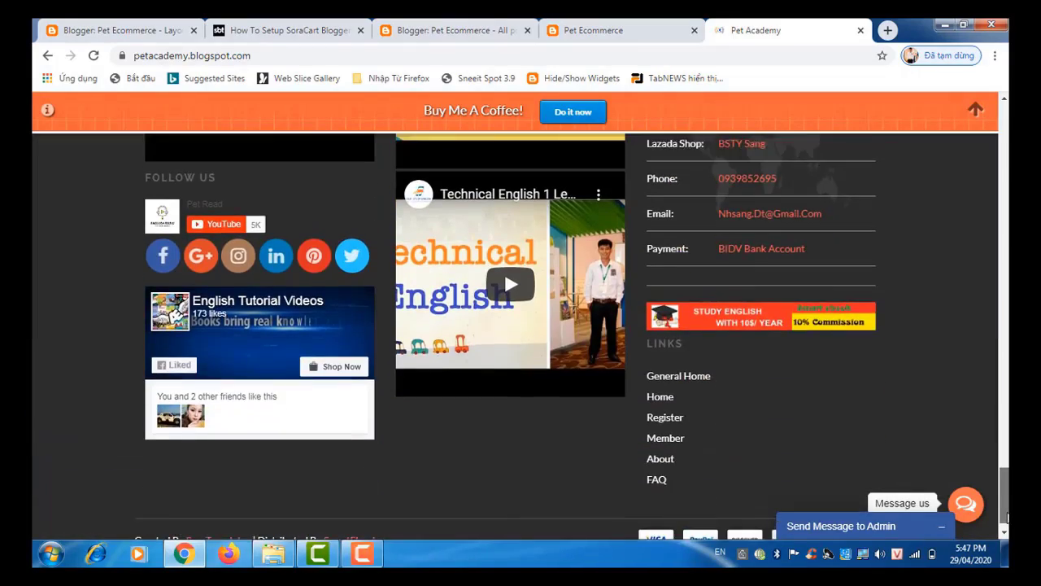
{"action": "left_click_drag", "start_coordinate": [1008, 517], "coordinate": [1008, 350]}
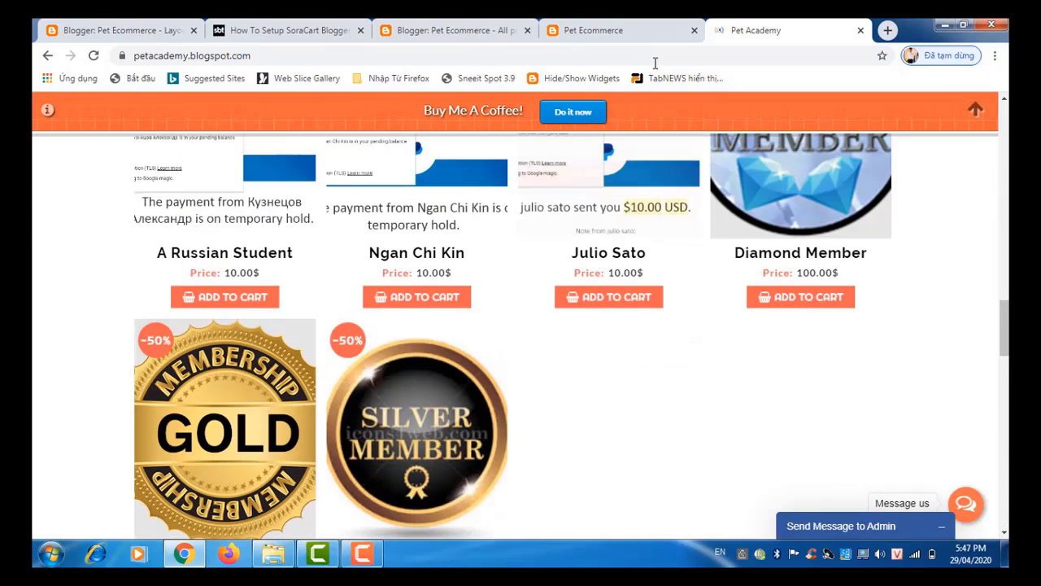
Step: Go to mypet.tk and select the shop description paragraph in its contact details
{"action": "left_click", "coordinate": [650, 56]}
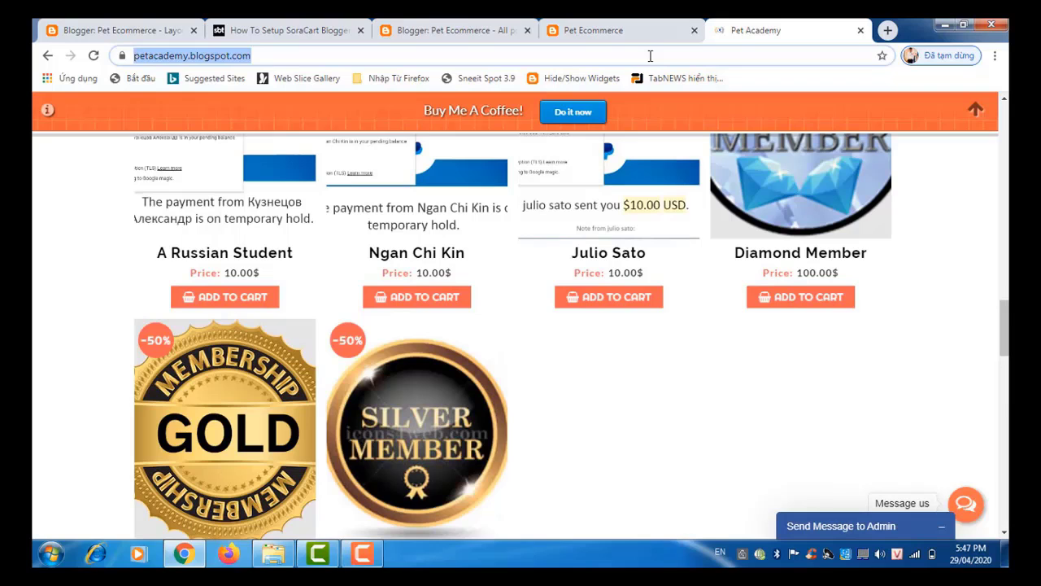
{"action": "type", "text": "mypet.tk"}
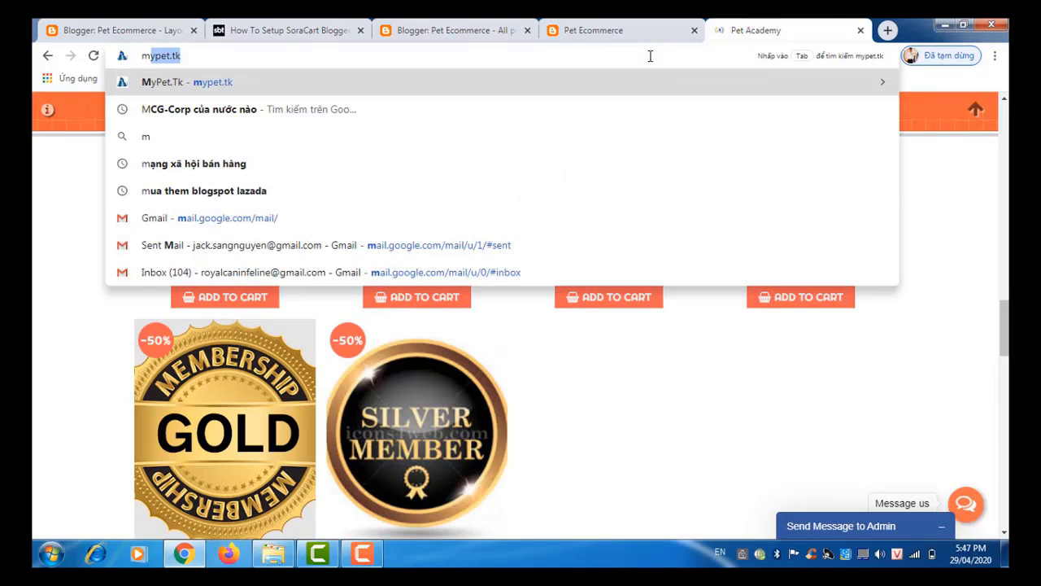
{"action": "key", "text": "Return"}
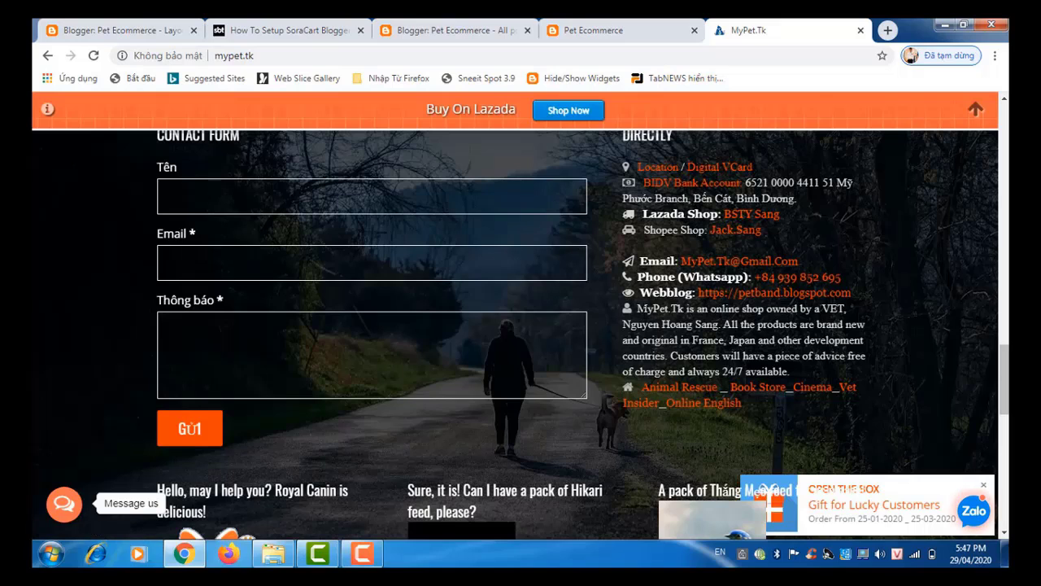
{"action": "left_click_drag", "start_coordinate": [637, 308], "coordinate": [789, 371]}
{"action": "key", "text": "ctrl+c"}
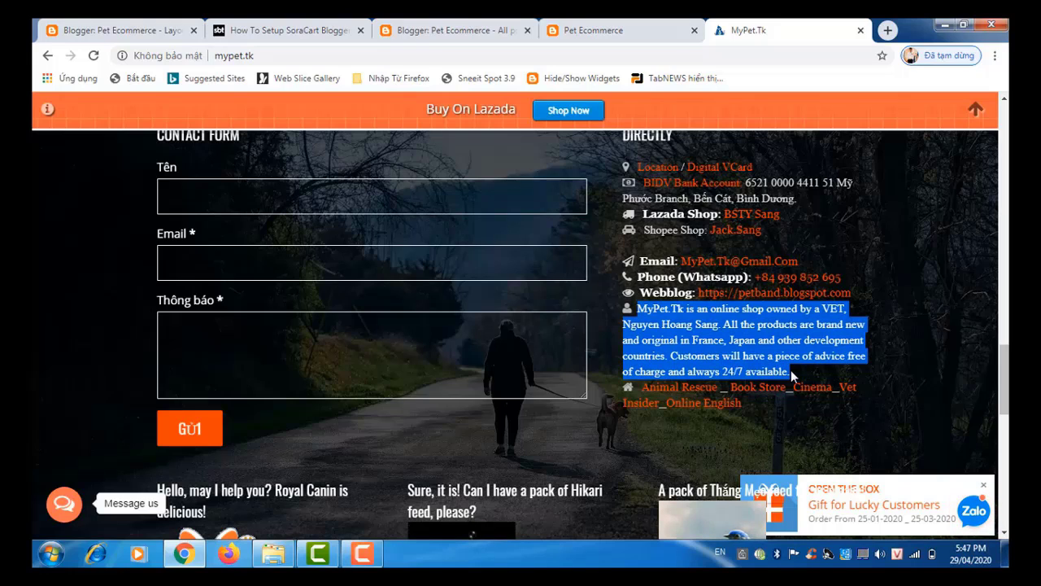
Step: From the Layout page, go to Theme and open Edit HTML for the Pet Ecommerce theme
{"action": "left_click", "coordinate": [477, 27]}
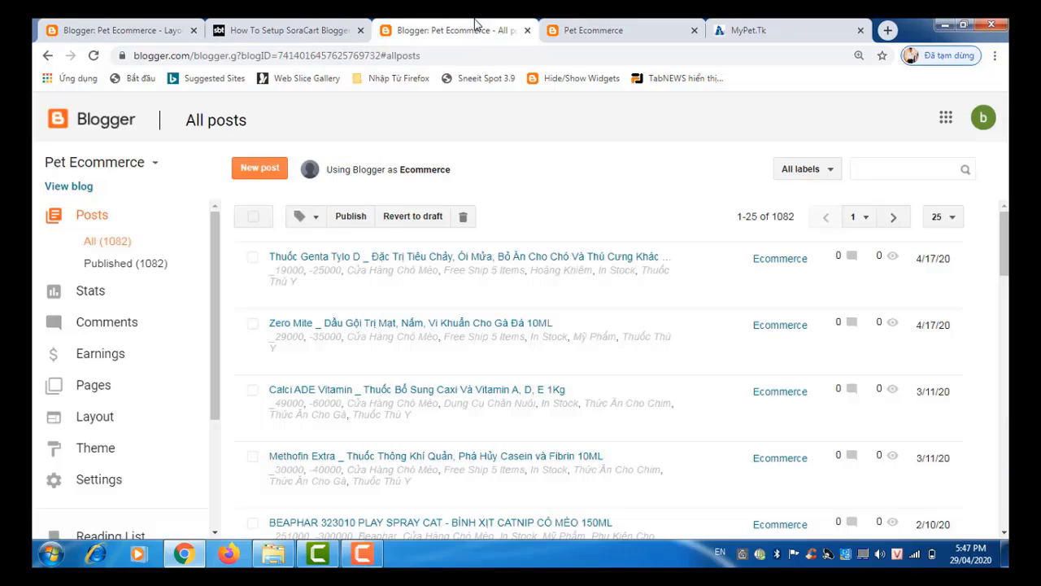
{"action": "left_click", "coordinate": [612, 39]}
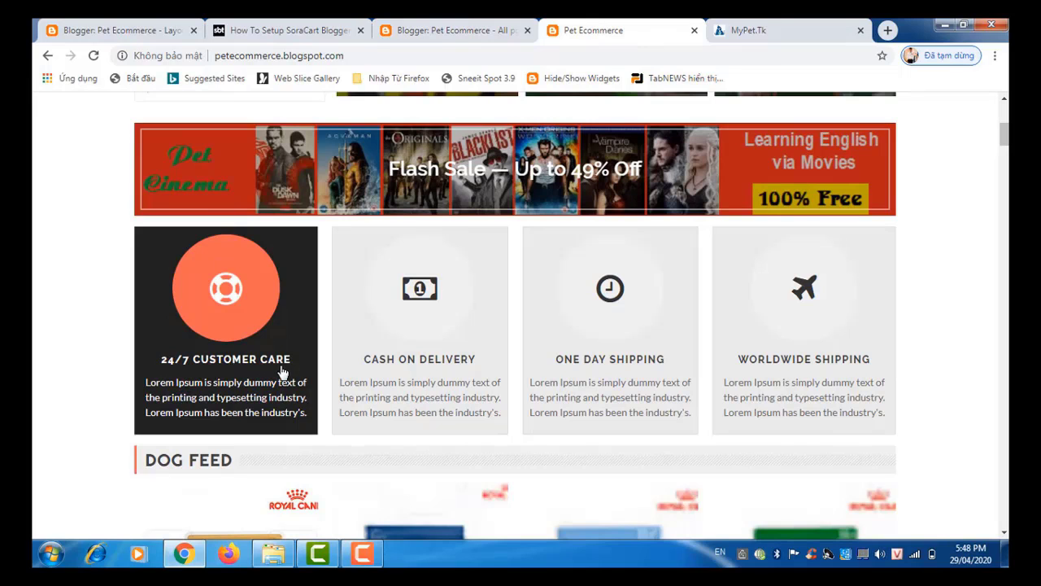
{"action": "left_click", "coordinate": [151, 33]}
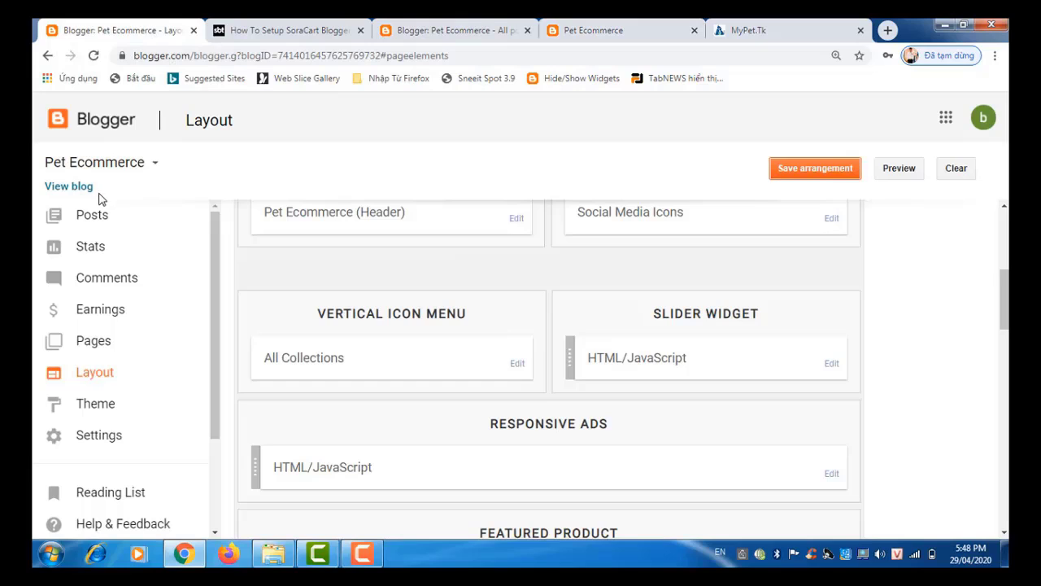
{"action": "left_click", "coordinate": [120, 416]}
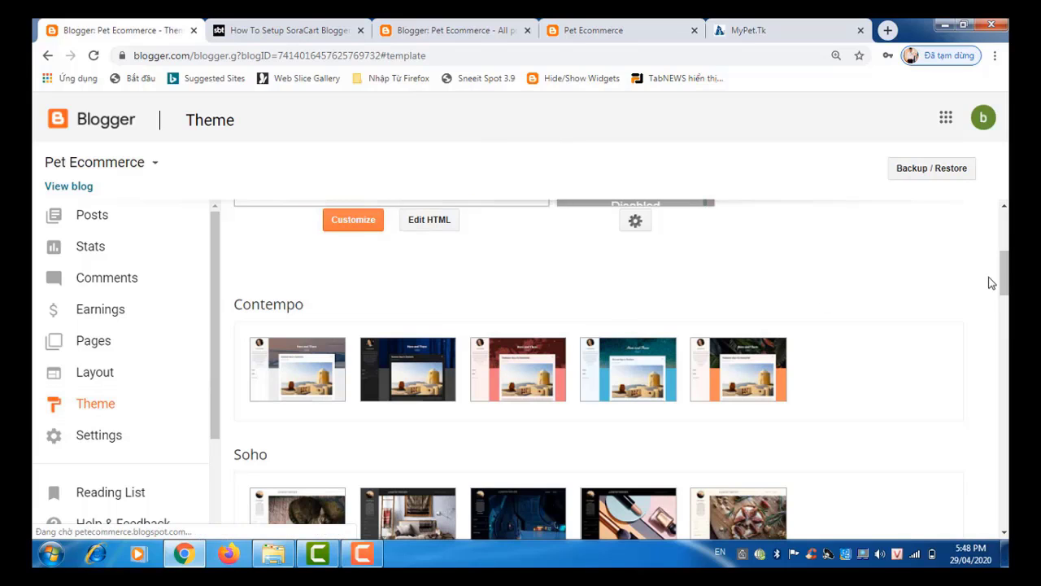
{"action": "left_click_drag", "start_coordinate": [1006, 269], "coordinate": [1006, 259]}
{"action": "scroll", "coordinate": [1007, 258], "scroll_direction": "up", "scroll_amount": 3}
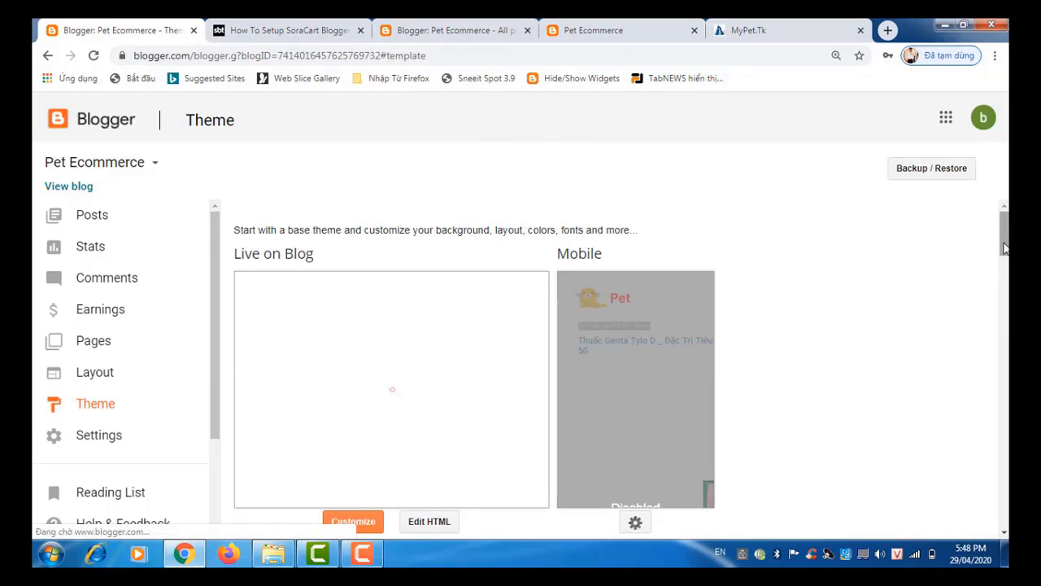
{"action": "scroll", "coordinate": [1003, 252], "scroll_direction": "down", "scroll_amount": 1}
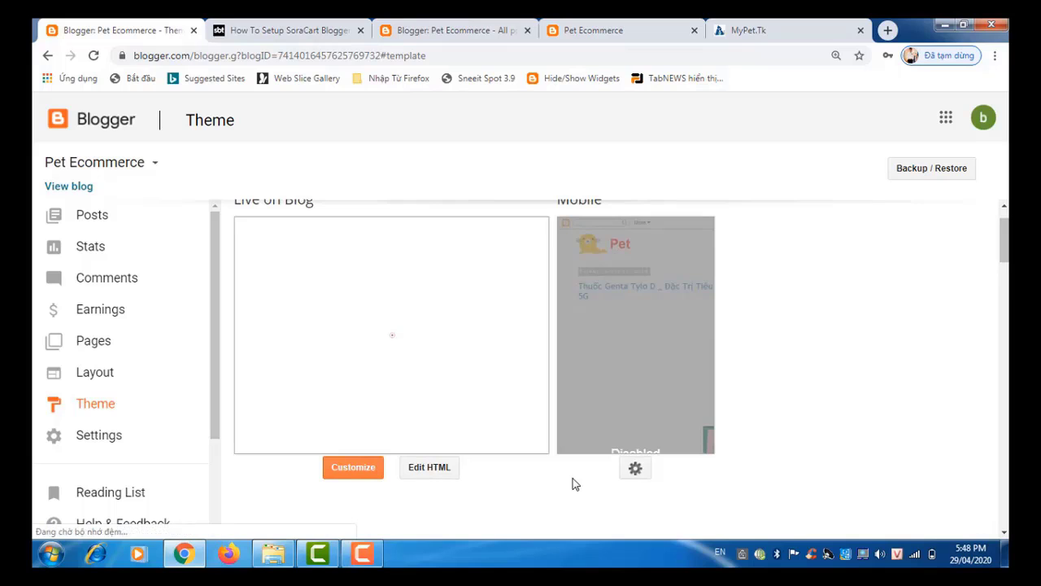
{"action": "left_click", "coordinate": [440, 474]}
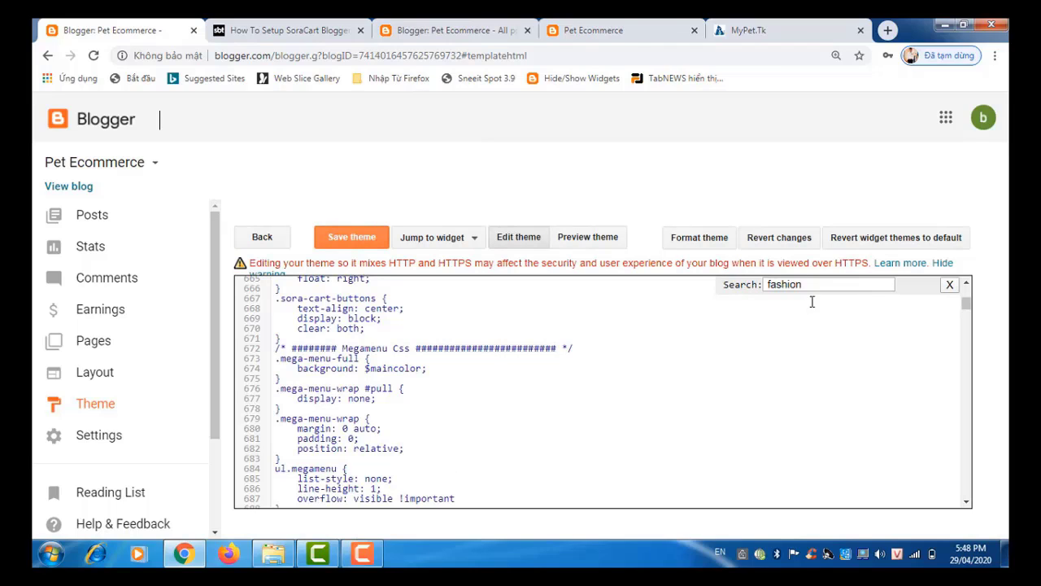
Step: Search the code for '24/' and paste the MyPet.Tk description over line 4431's Lorem Ipsum
{"action": "left_click", "coordinate": [808, 289]}
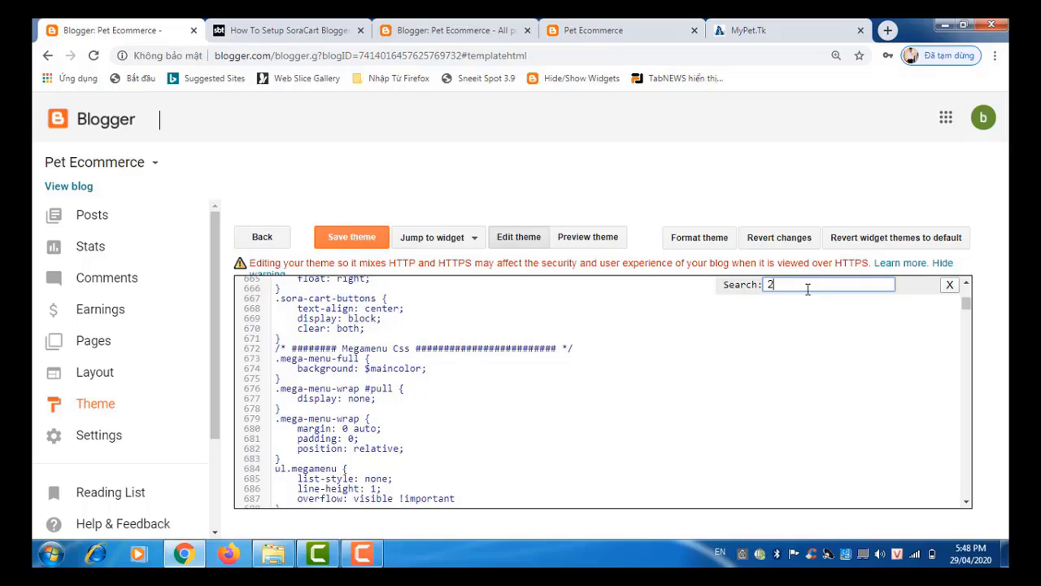
{"action": "type", "text": "24/7"}
{"action": "key", "text": "Return"}
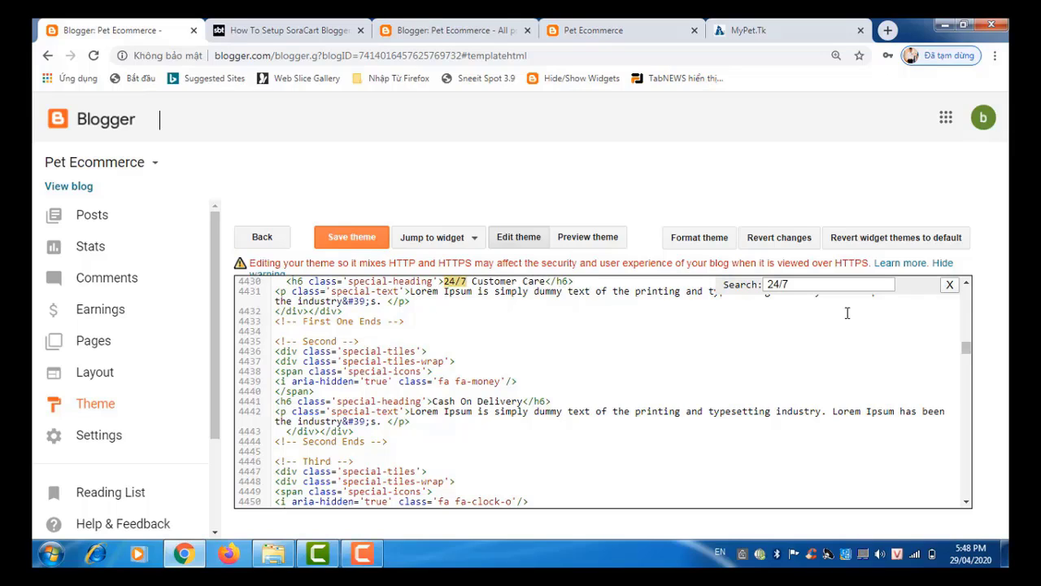
{"action": "left_click", "coordinate": [967, 285]}
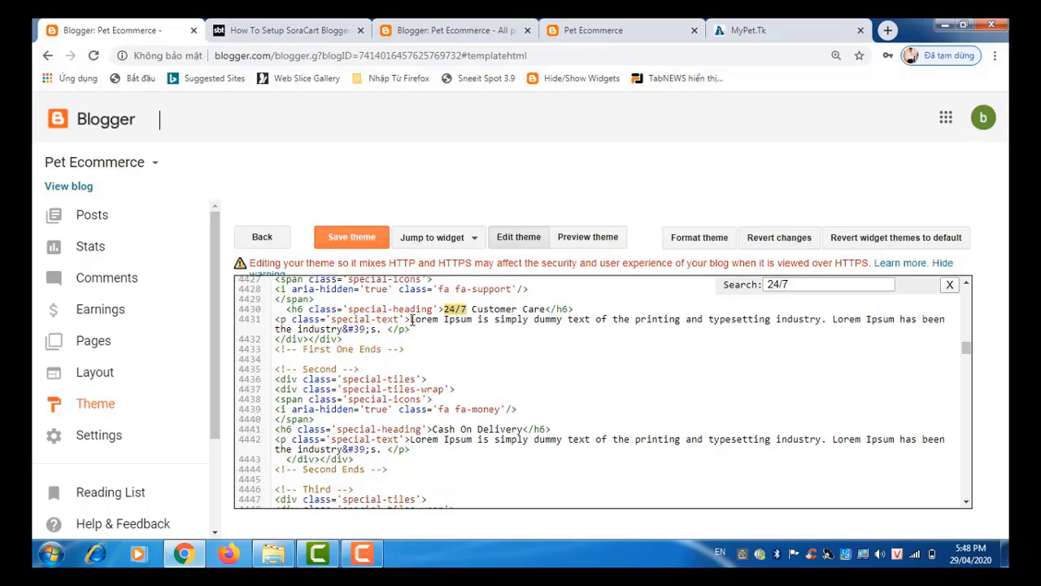
{"action": "left_click_drag", "start_coordinate": [413, 320], "coordinate": [383, 329]}
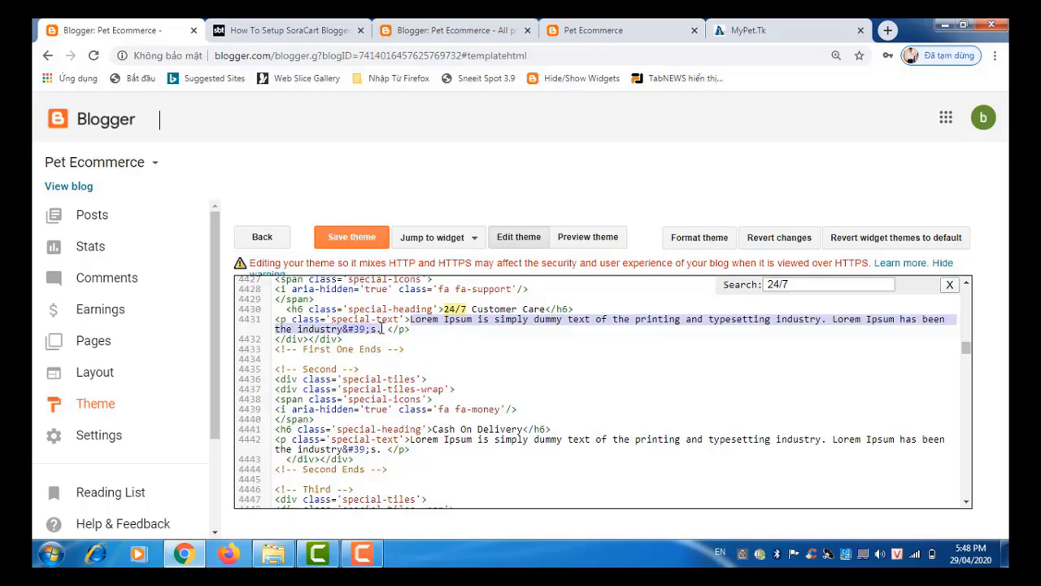
{"action": "key", "text": "ctrl+v"}
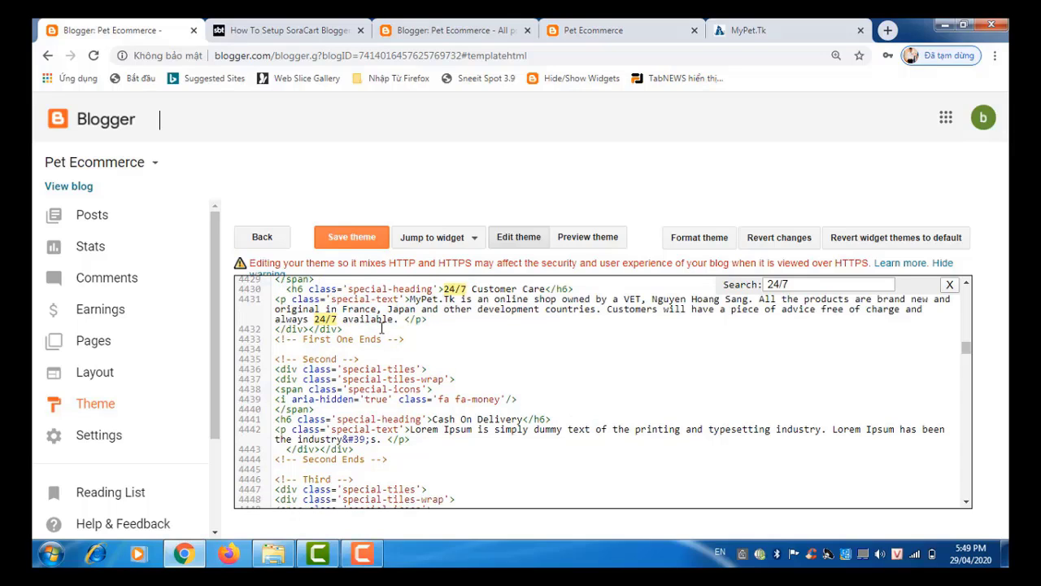
Step: Save the theme, verify the new 24/7 Customer Care text on the reloaded store, return to the code
{"action": "left_click", "coordinate": [357, 238]}
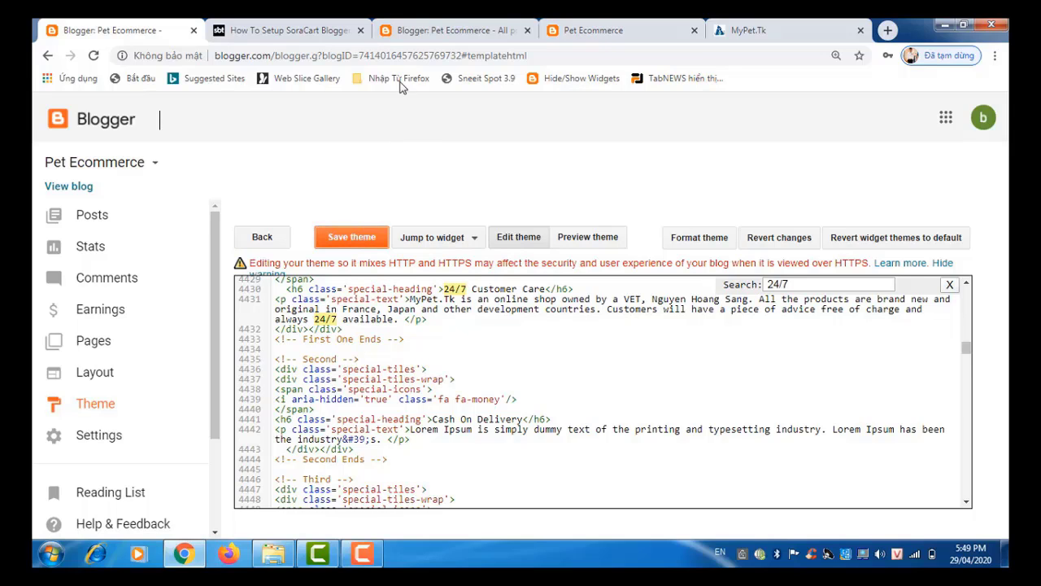
{"action": "left_click", "coordinate": [456, 30]}
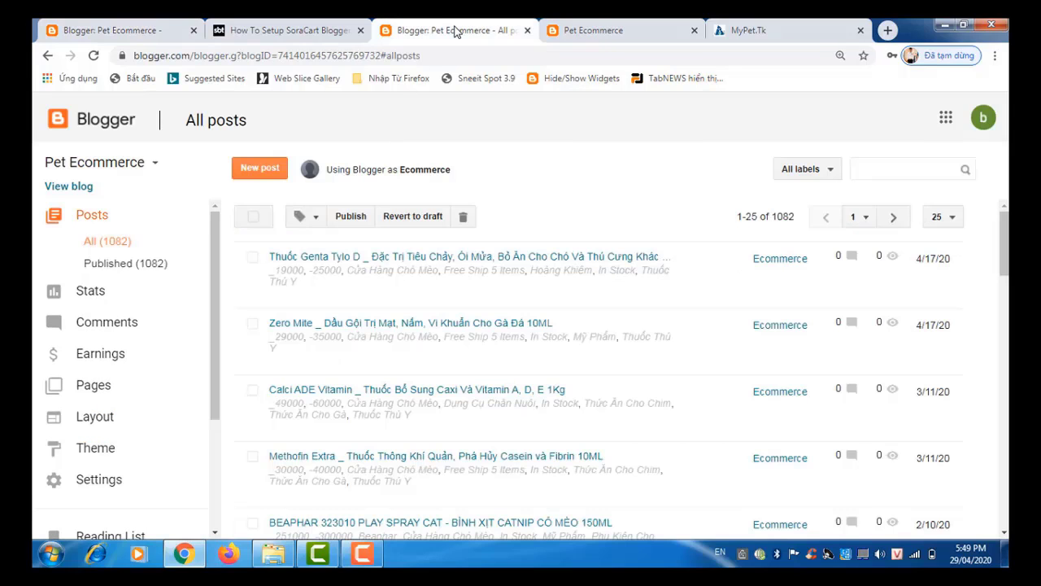
{"action": "left_click", "coordinate": [618, 29]}
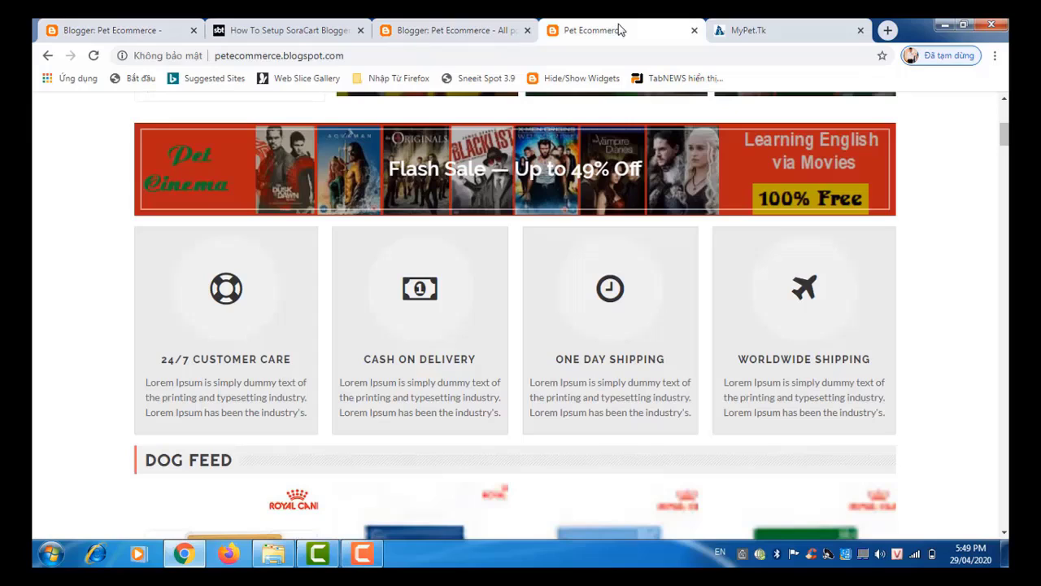
{"action": "left_click", "coordinate": [94, 56]}
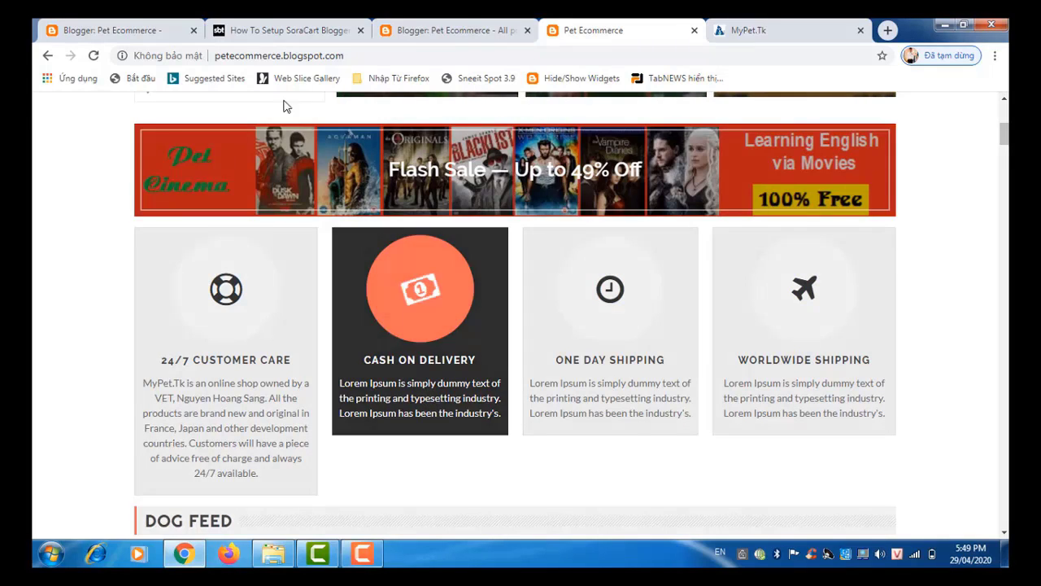
{"action": "left_click", "coordinate": [108, 29]}
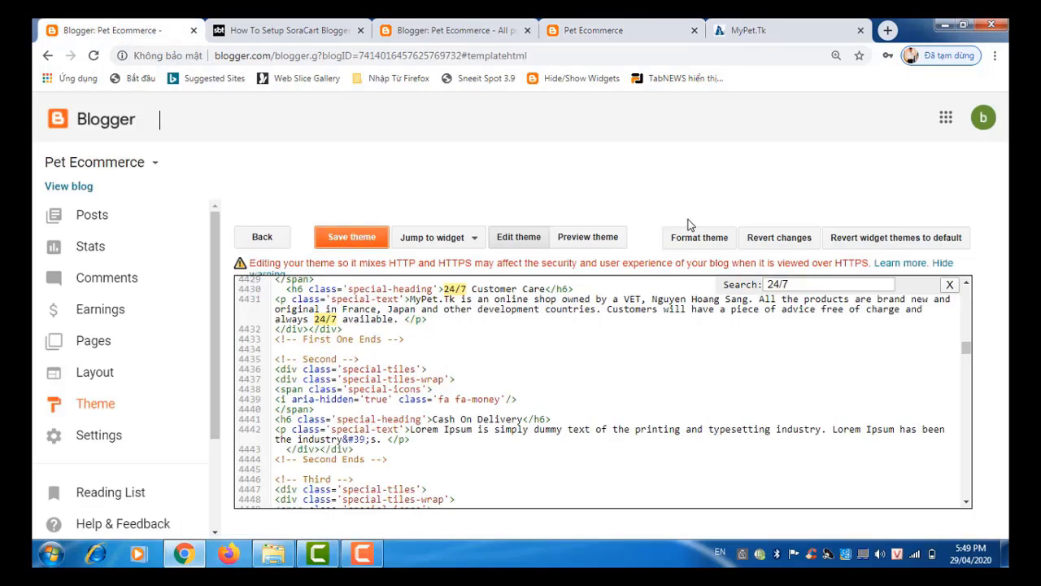
Step: Search the theme code for 'ca' and paste the MyPet.Tk description over the Cash On Delivery placeholder
{"action": "left_click_drag", "start_coordinate": [803, 283], "coordinate": [757, 284]}
{"action": "type", "text": "cash"}
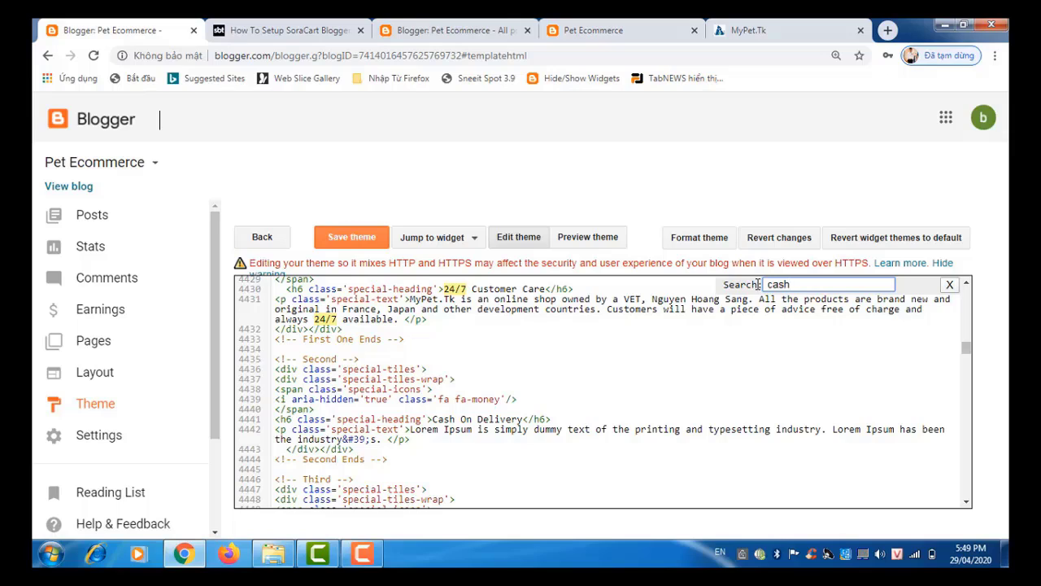
{"action": "key", "text": "Return"}
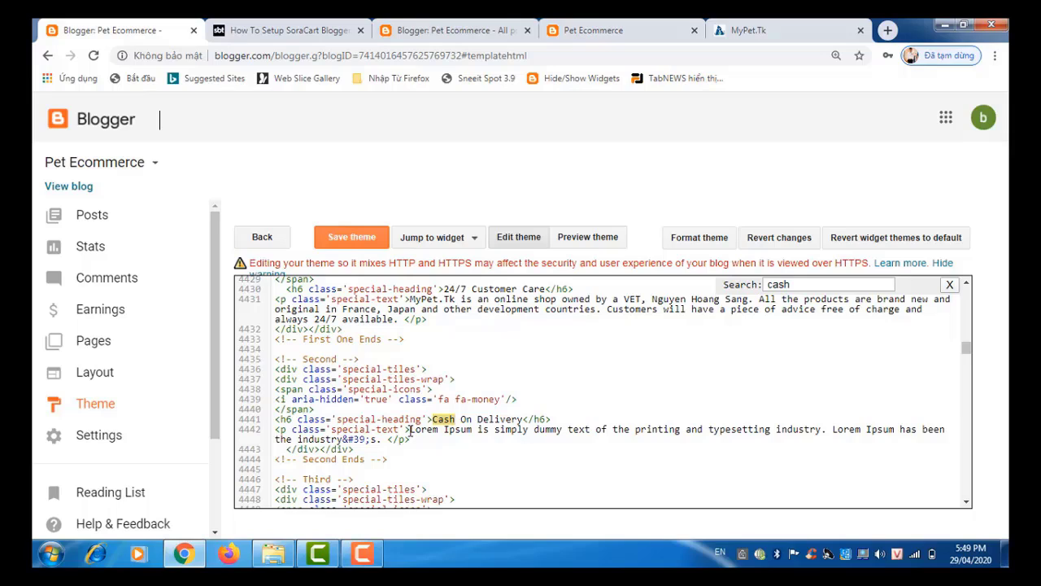
{"action": "left_click_drag", "start_coordinate": [409, 430], "coordinate": [379, 441]}
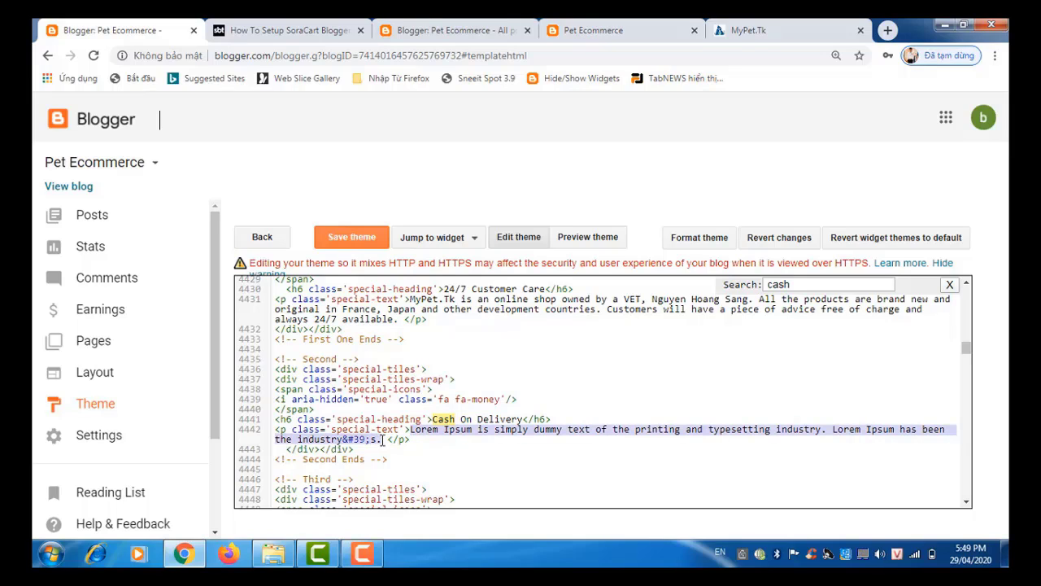
{"action": "key", "text": "ctrl+v"}
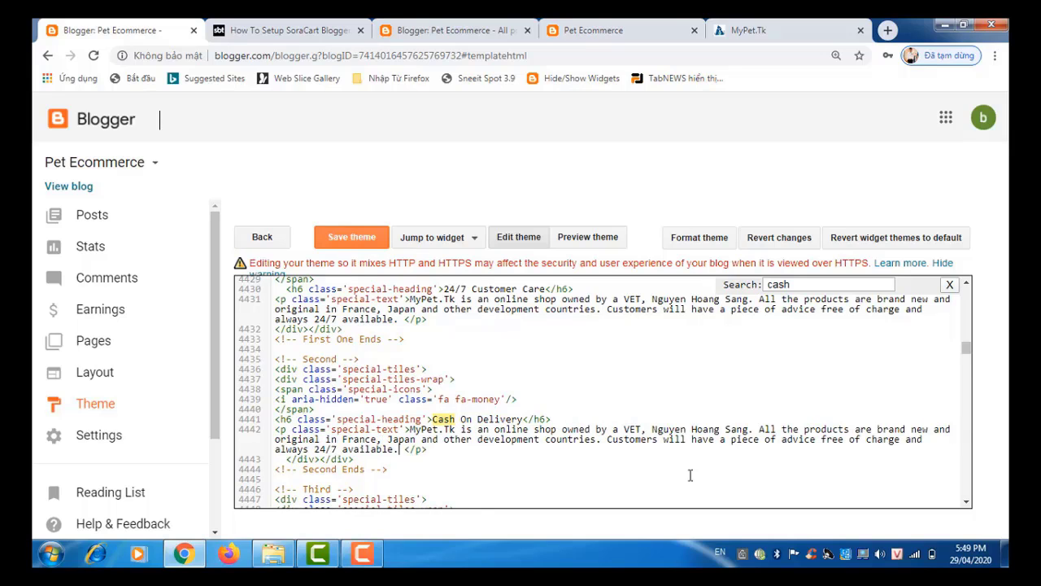
{"action": "left_click", "coordinate": [967, 504]}
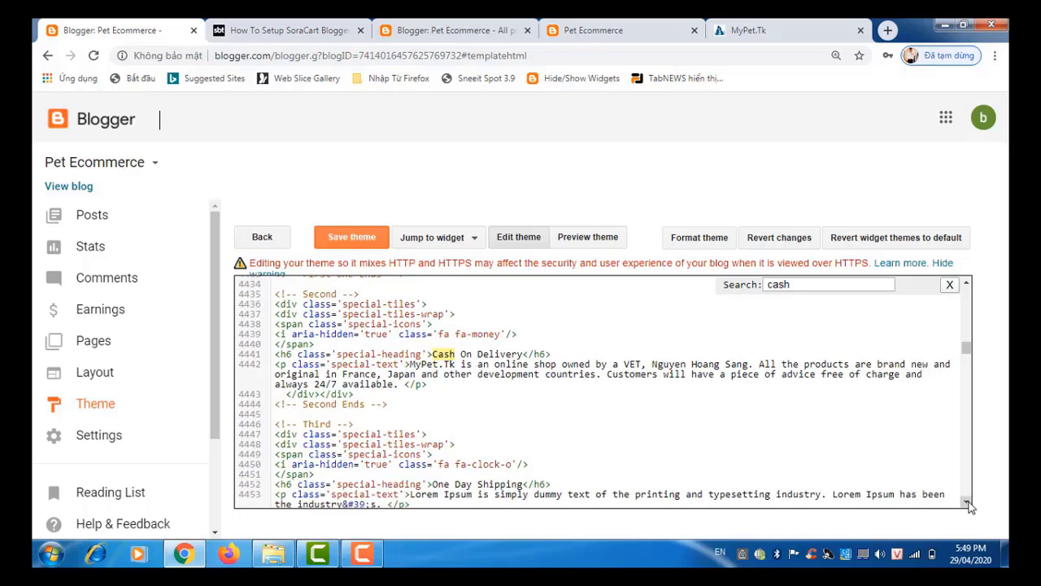
{"action": "scroll", "coordinate": [967, 503], "scroll_direction": "down", "scroll_amount": 3}
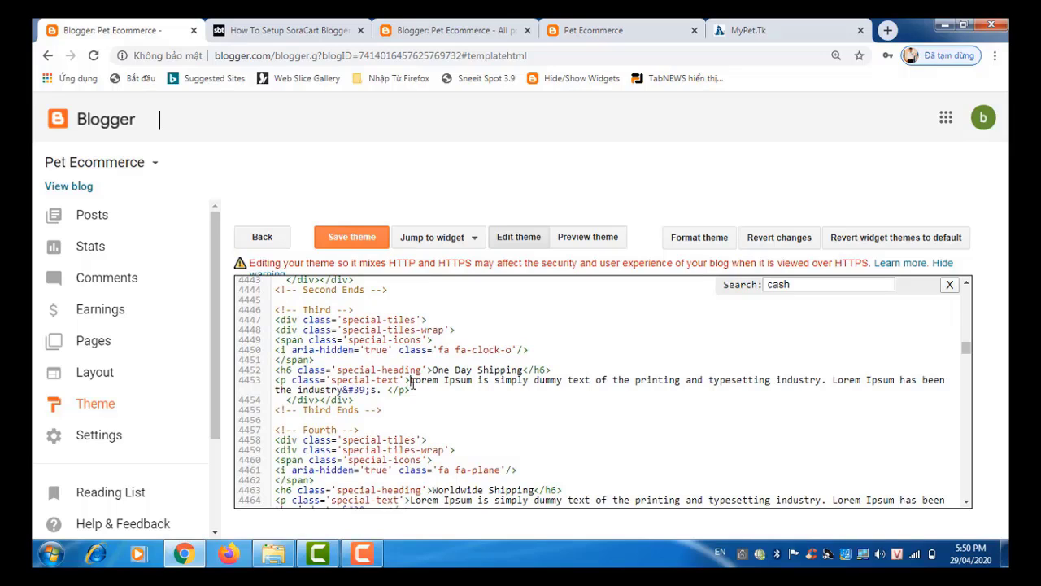
Step: Replace the One Day and Worldwide Shipping placeholders with the MyPet.Tk description, save the theme, and view the blog
{"action": "left_click_drag", "start_coordinate": [412, 383], "coordinate": [382, 391]}
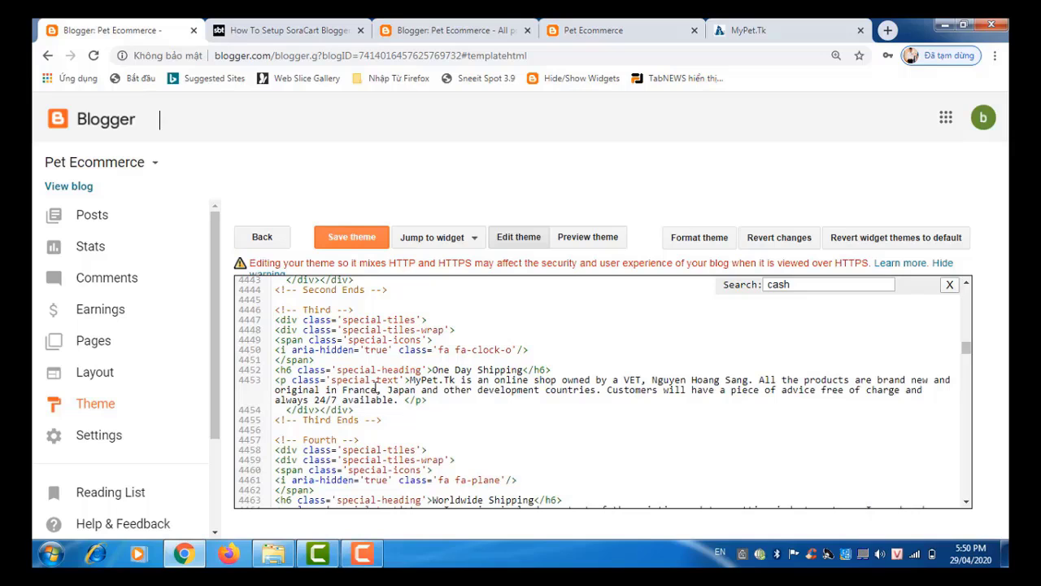
{"action": "left_click", "coordinate": [968, 504]}
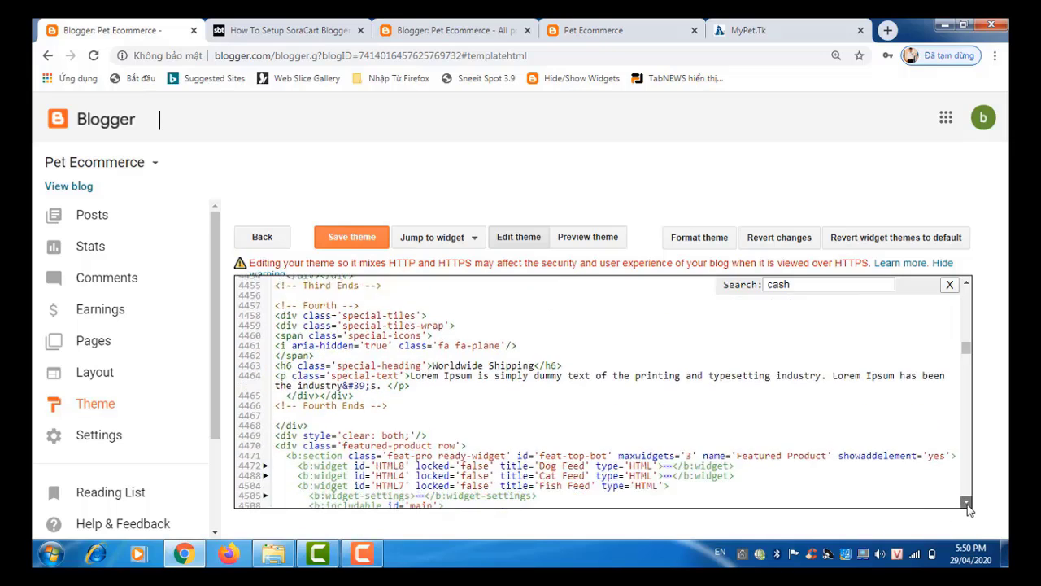
{"action": "left_click", "coordinate": [966, 283]}
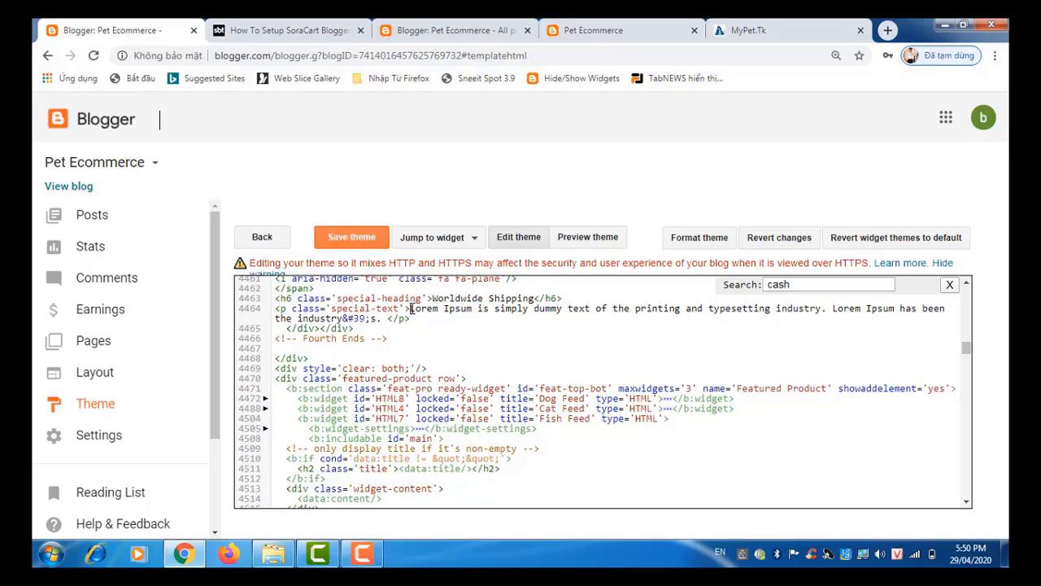
{"action": "left_click_drag", "start_coordinate": [410, 310], "coordinate": [380, 320]}
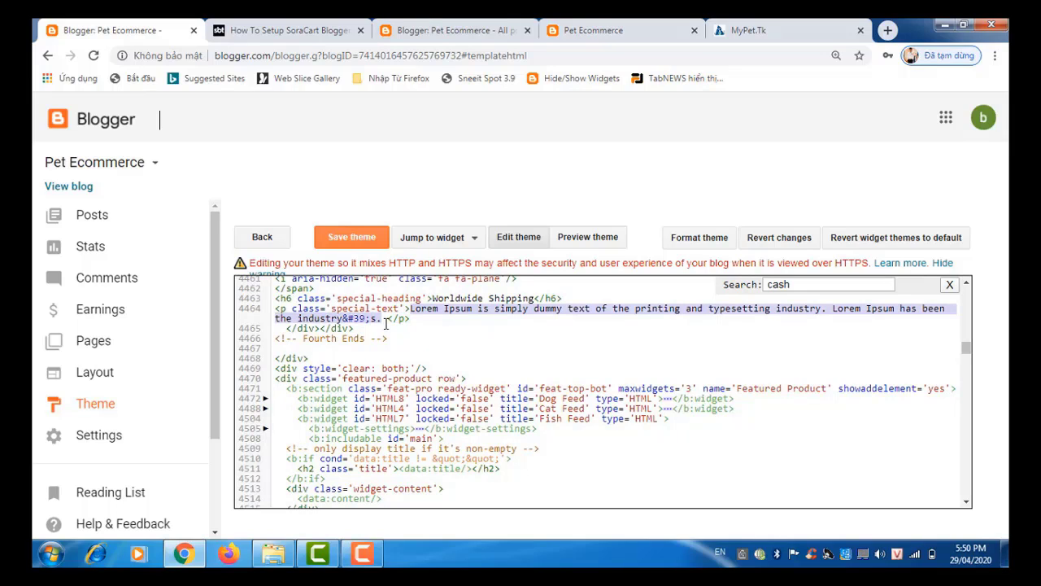
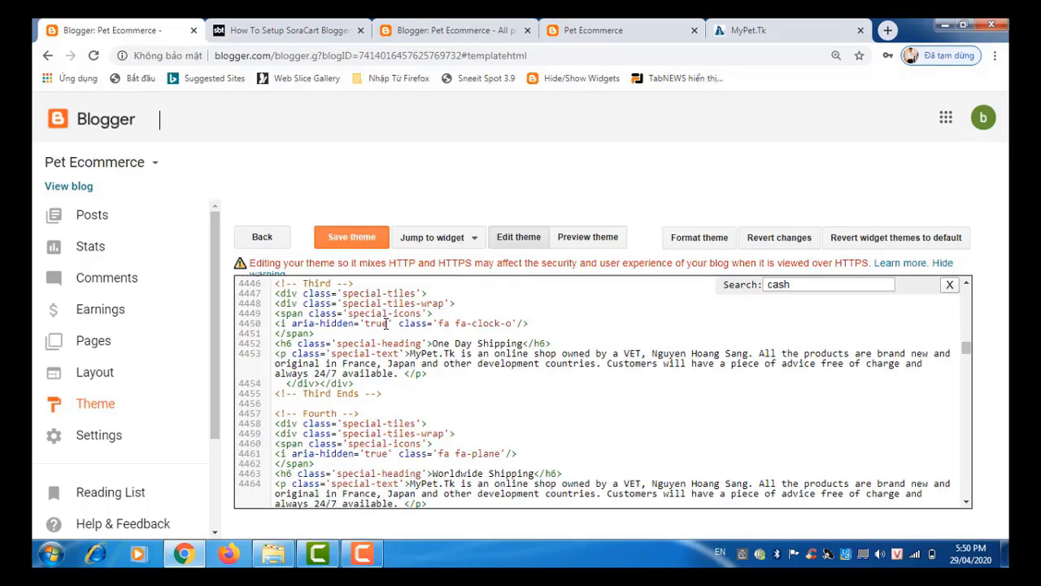
{"action": "left_click", "coordinate": [365, 238]}
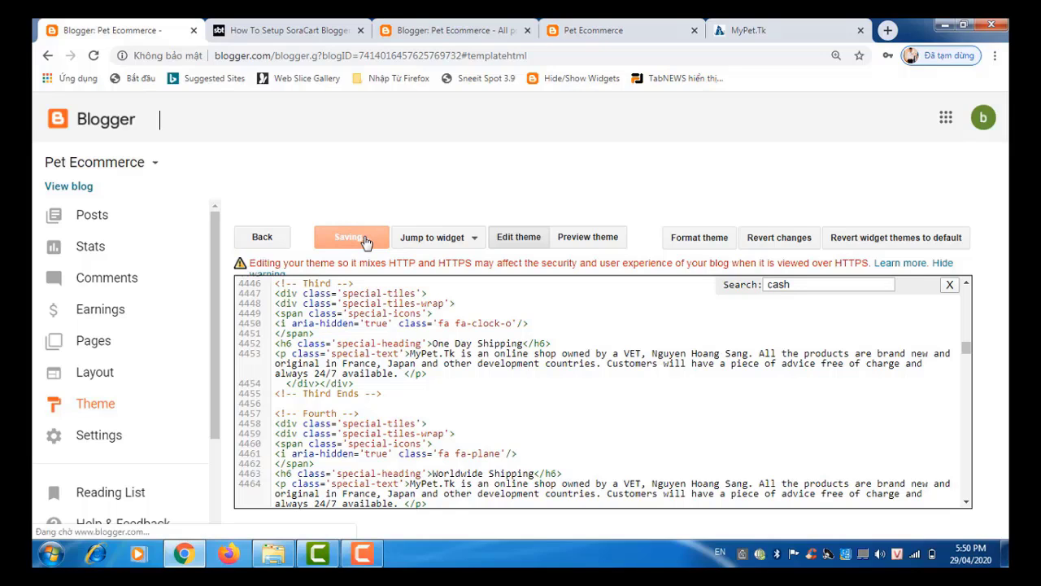
{"action": "left_click", "coordinate": [589, 26]}
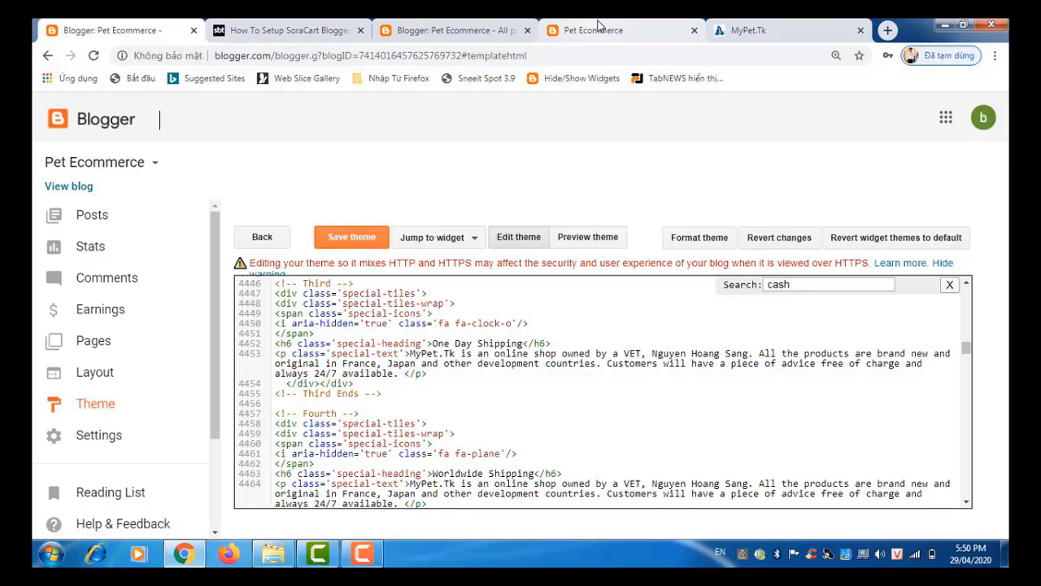
Step: Reload the live Pet Ecommerce blog and scroll through to check the MyPet.Tk text in all four tiles
{"action": "left_click", "coordinate": [94, 56]}
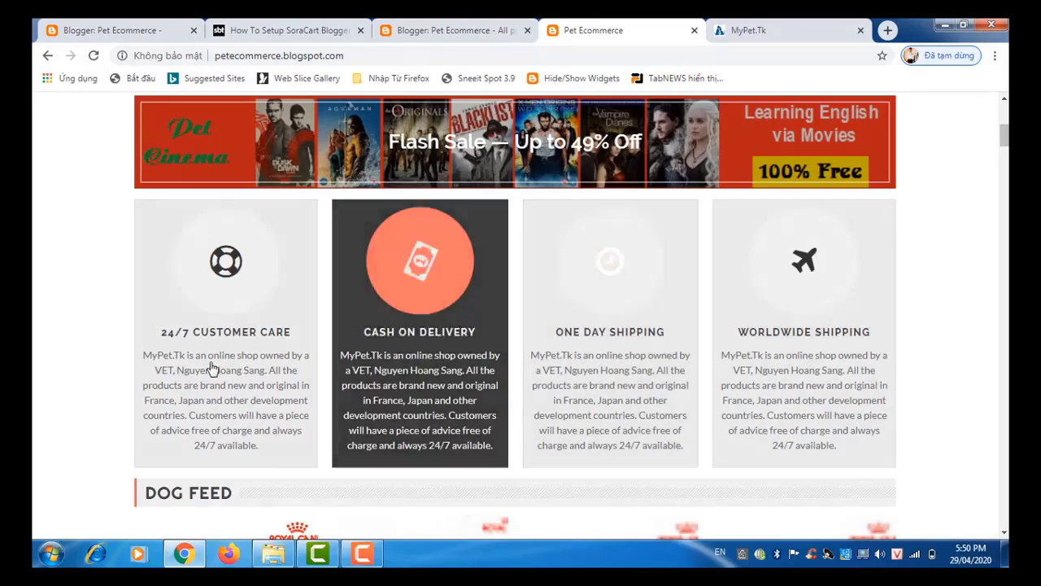
{"action": "scroll", "coordinate": [207, 368], "scroll_direction": "down", "scroll_amount": 2}
{"action": "scroll", "coordinate": [207, 370], "scroll_direction": "down", "scroll_amount": 12}
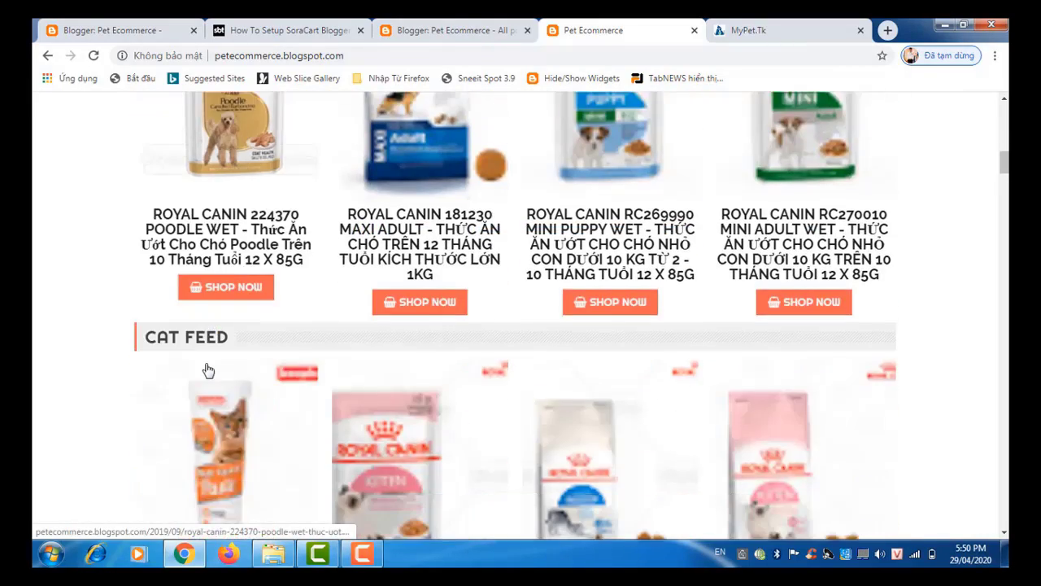
{"action": "scroll", "coordinate": [207, 371], "scroll_direction": "up", "scroll_amount": 12}
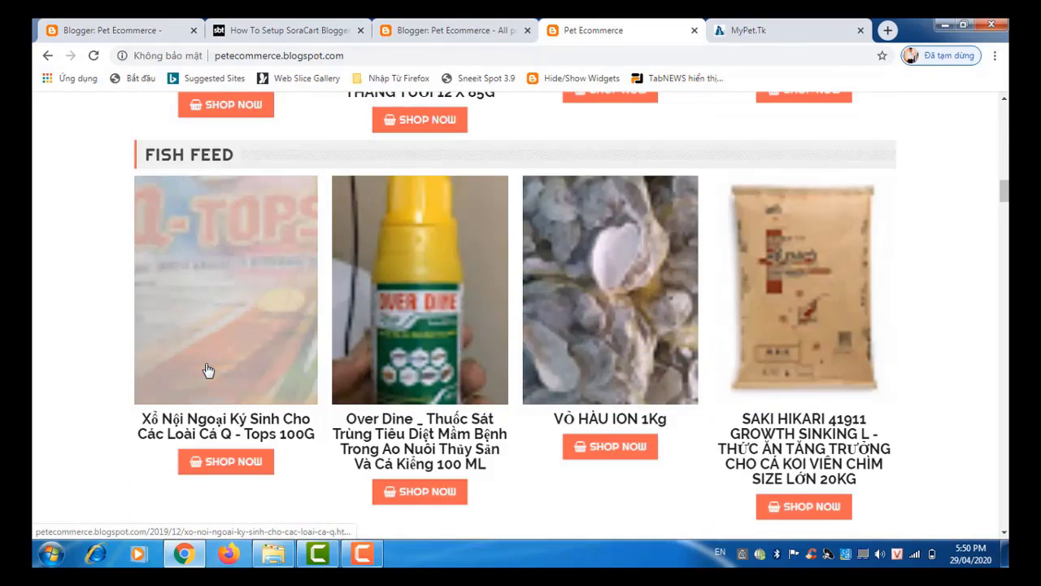
{"action": "scroll", "coordinate": [207, 370], "scroll_direction": "up", "scroll_amount": 6}
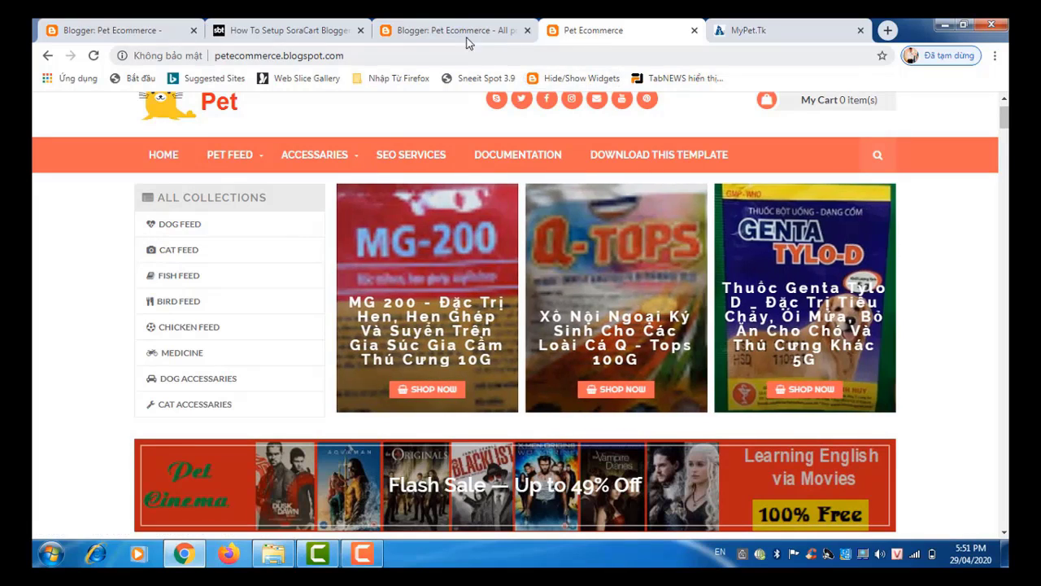
Step: In the SoraCart tutorial's 'How to add icons in the top navigation?' section, follow the FontAwesome link
{"action": "left_click", "coordinate": [301, 36]}
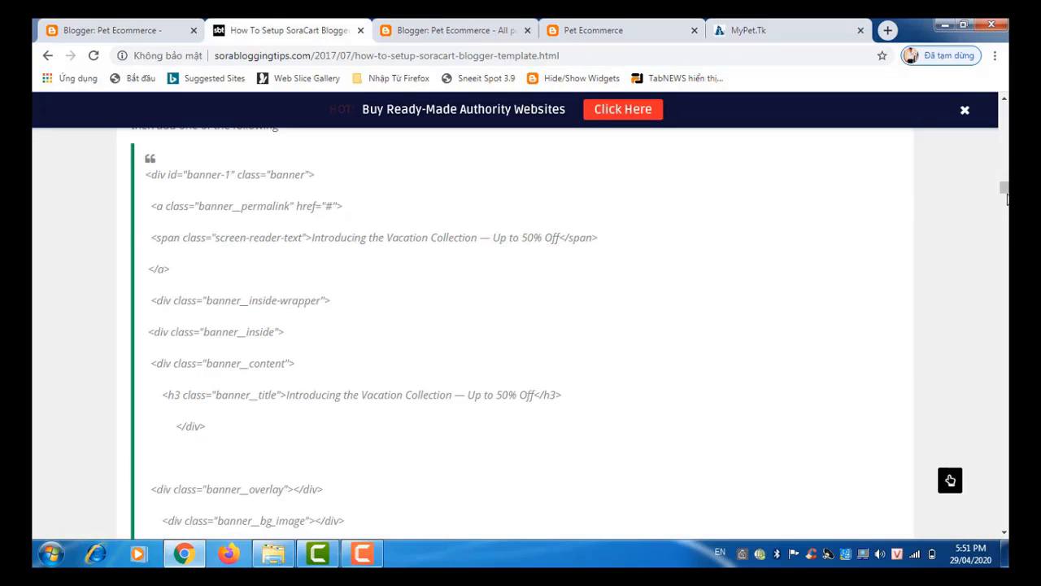
{"action": "left_click_drag", "start_coordinate": [1005, 195], "coordinate": [1005, 149]}
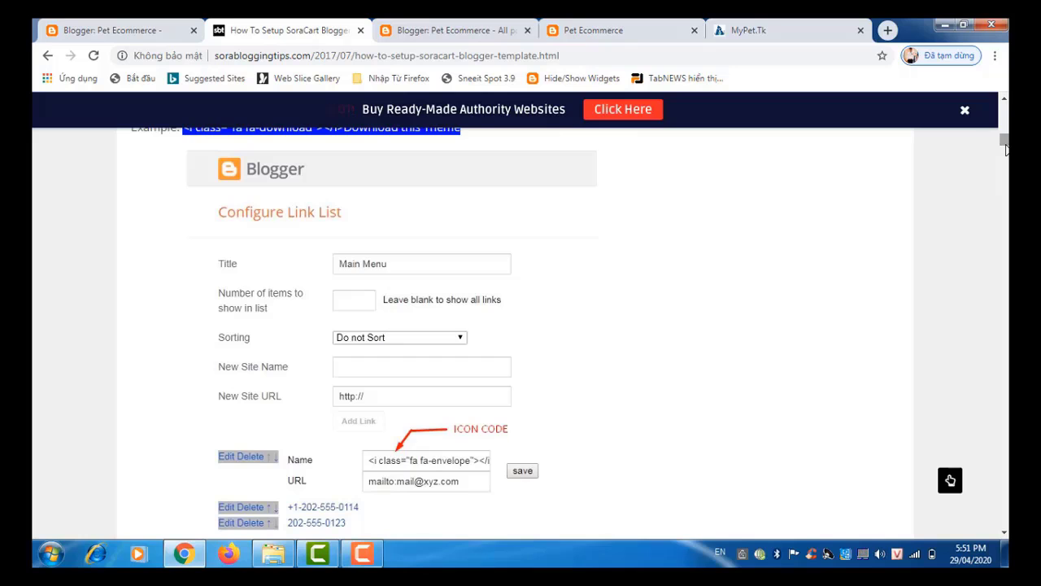
{"action": "scroll", "coordinate": [1006, 149], "scroll_direction": "up", "scroll_amount": 5}
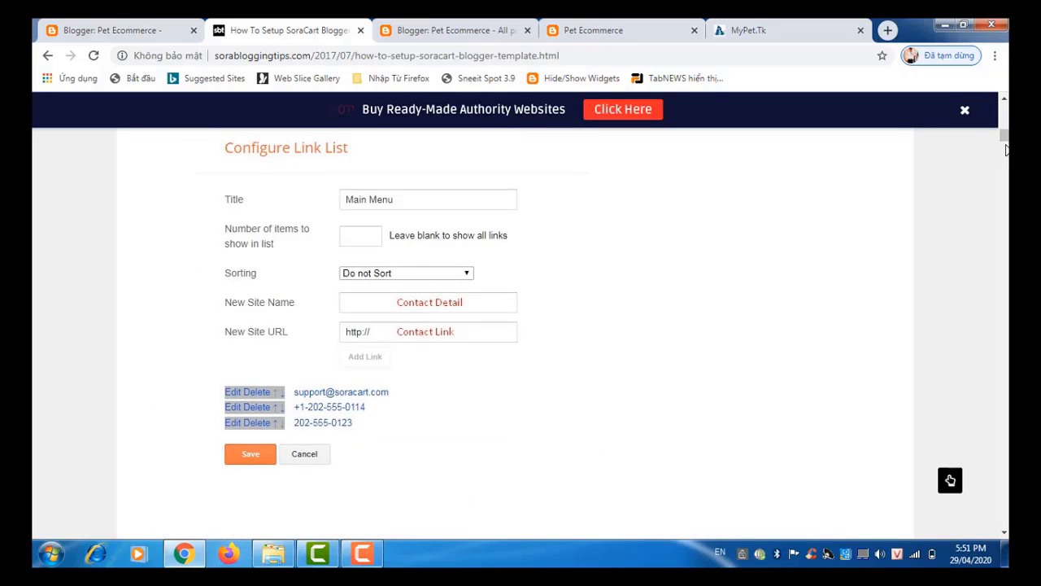
{"action": "scroll", "coordinate": [1006, 149], "scroll_direction": "down", "scroll_amount": 4}
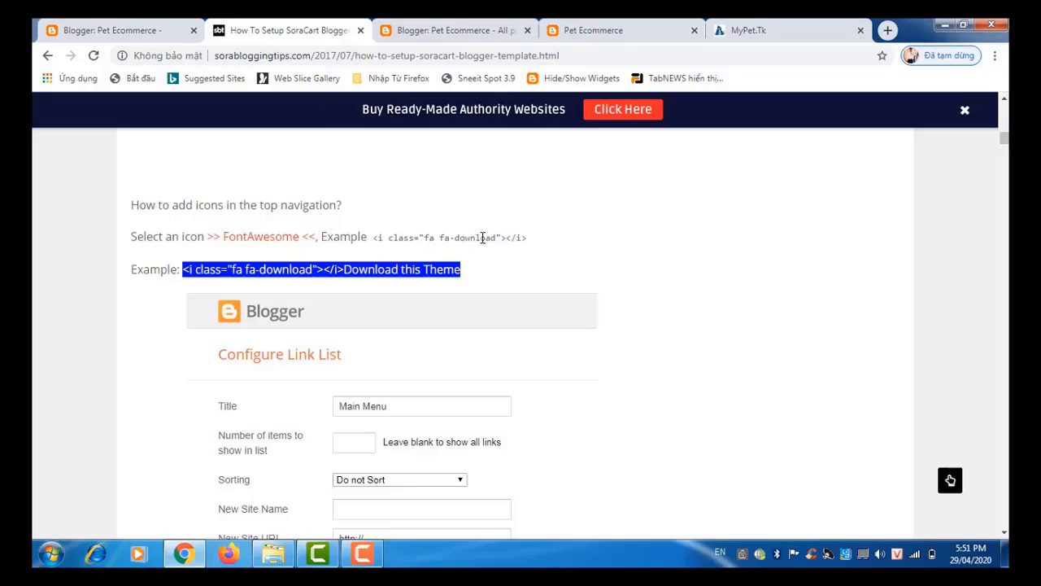
{"action": "left_click", "coordinate": [271, 238]}
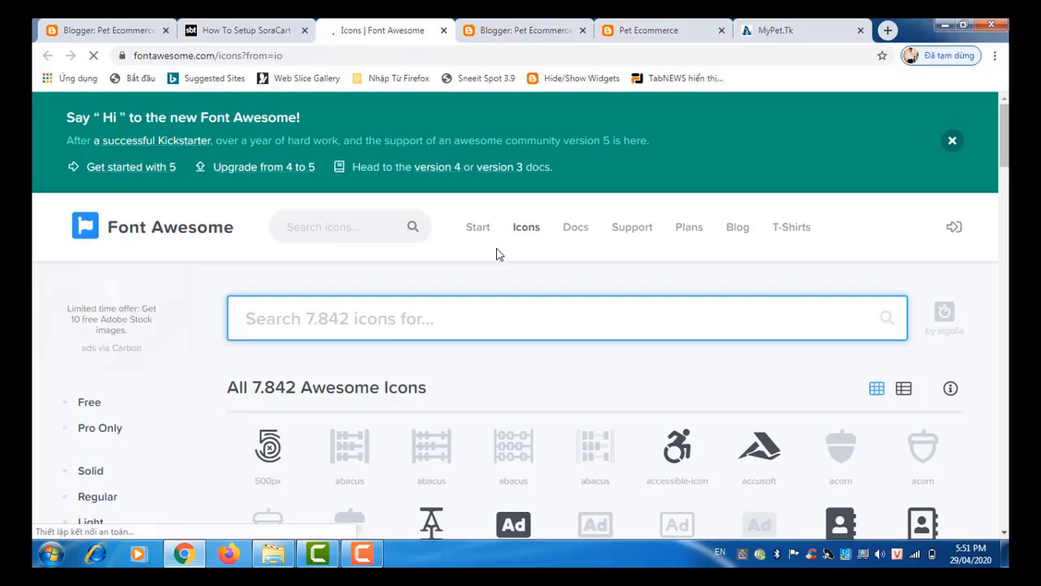
Step: Search the Font Awesome icon gallery for 'animal' icons
{"action": "left_click_drag", "start_coordinate": [1006, 158], "coordinate": [1006, 347]}
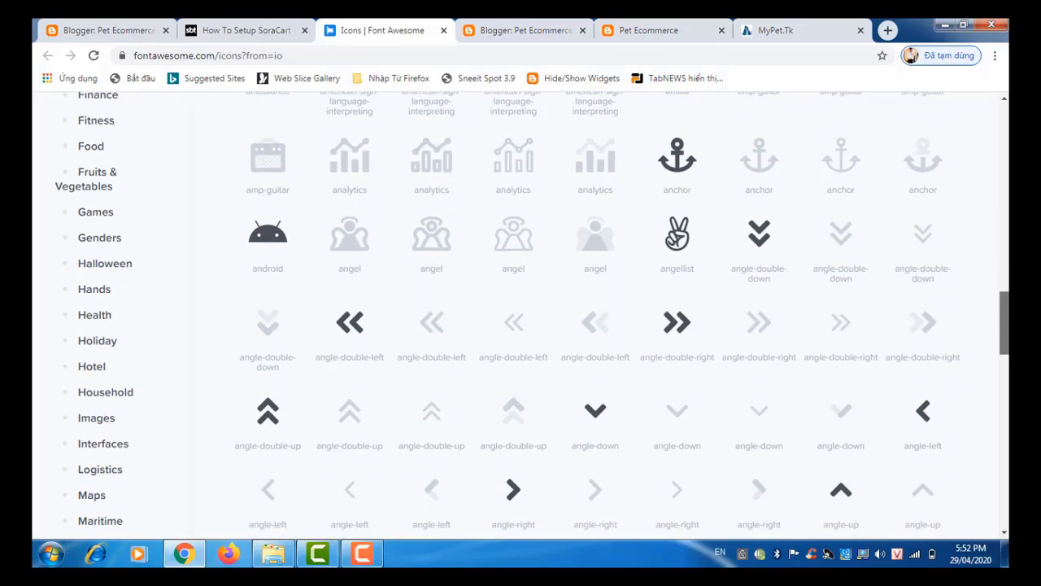
{"action": "scroll", "coordinate": [581, 221], "scroll_direction": "down", "scroll_amount": 5}
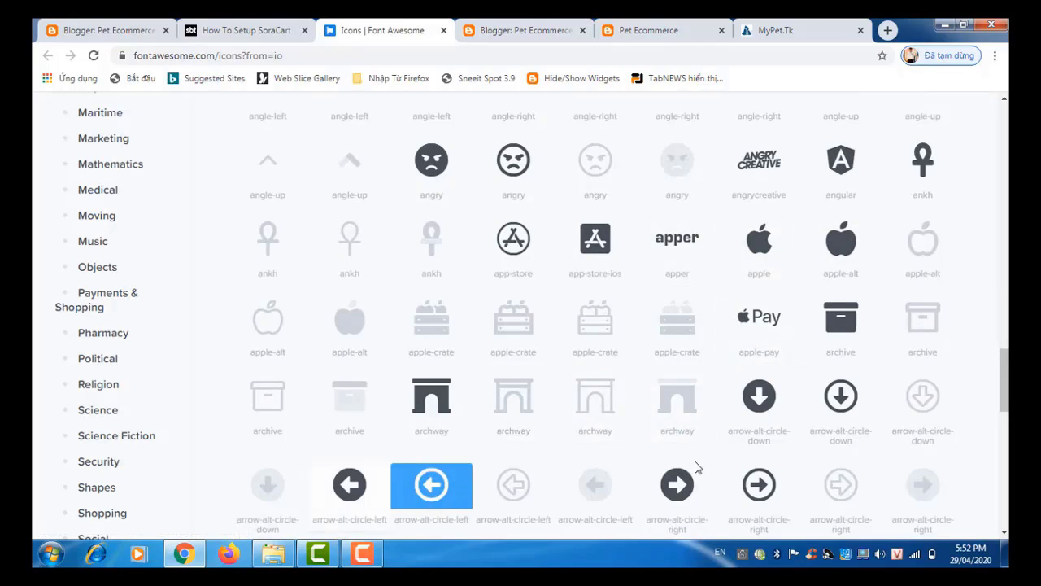
{"action": "mouse_move", "coordinate": [1006, 404]}
{"action": "left_mouse_down"}
{"action": "mouse_move", "coordinate": [1006, 178]}
{"action": "mouse_move", "coordinate": [992, 177]}
{"action": "left_mouse_up"}
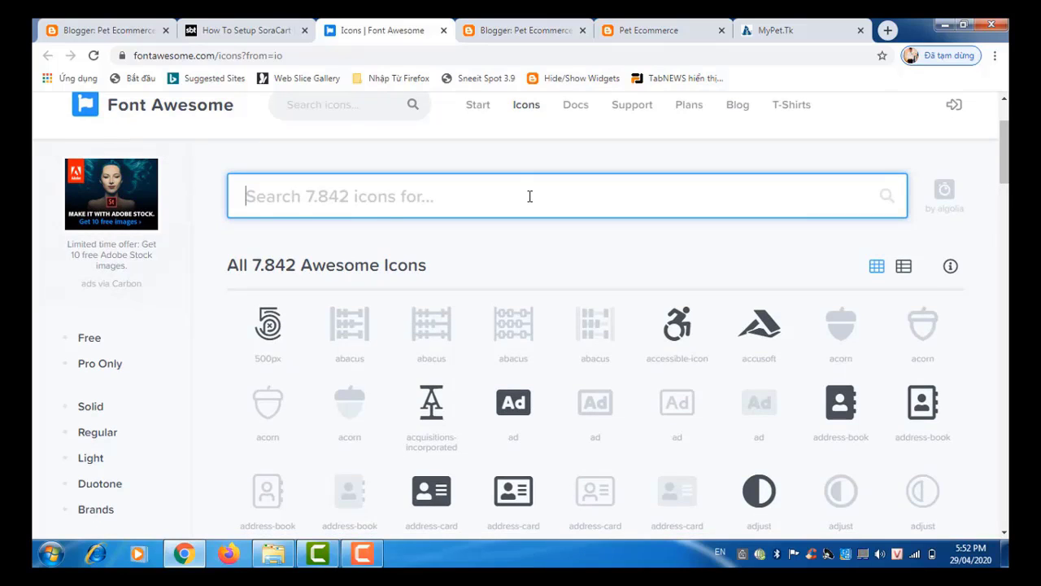
{"action": "type", "text": "a"}
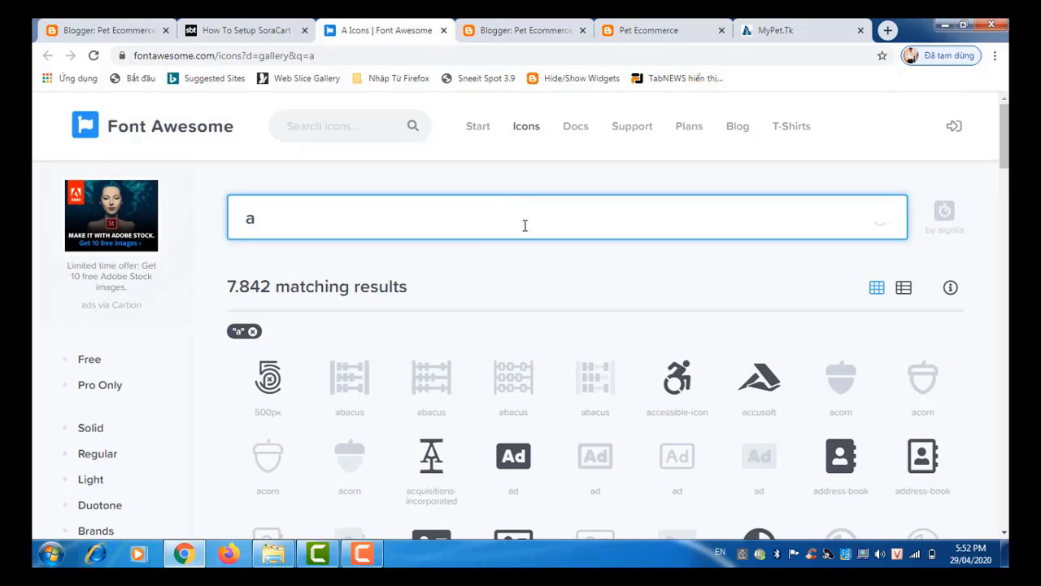
{"action": "type", "text": "ni"}
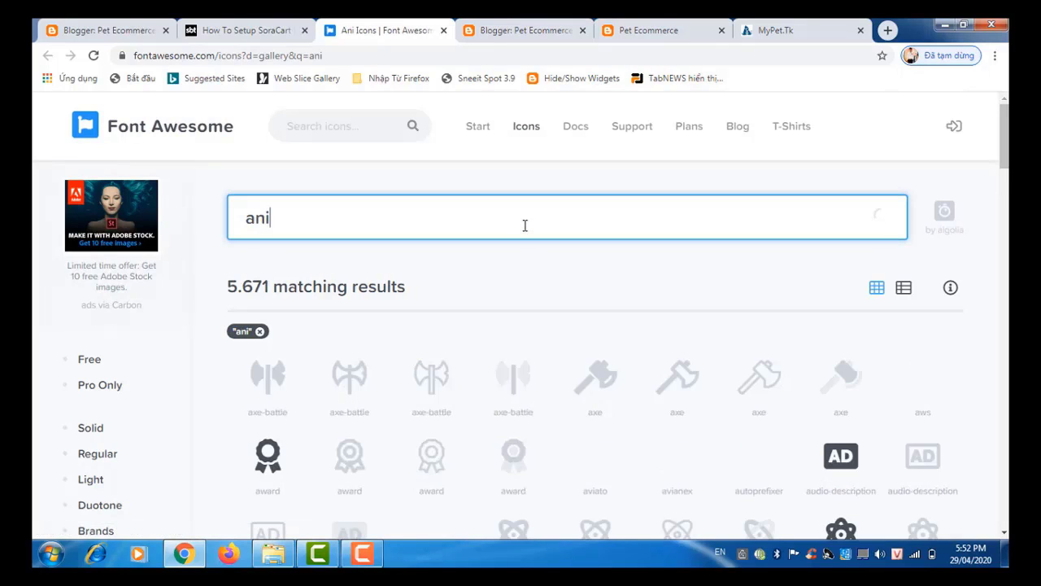
{"action": "type", "text": "mal"}
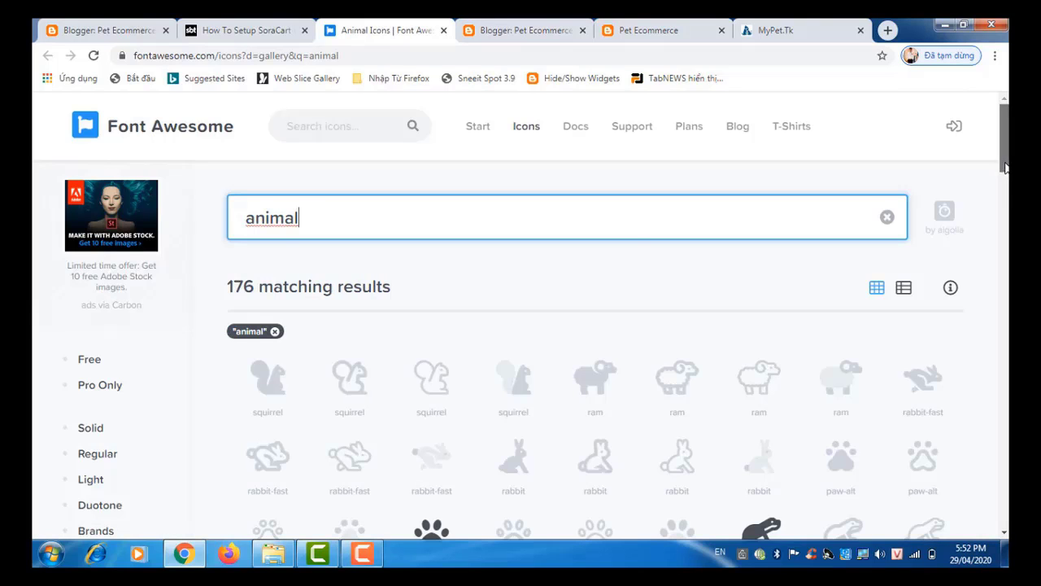
{"action": "left_click_drag", "start_coordinate": [1004, 163], "coordinate": [1005, 200]}
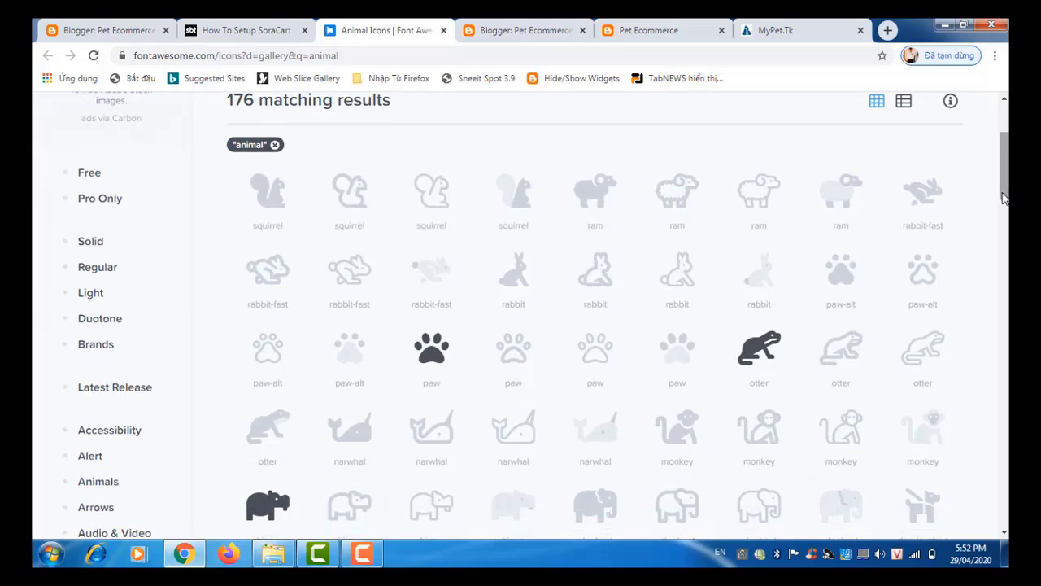
Step: Copy the solid paw icon's <i class="fas fa-paw"></i> snippet and return to the Blogger tab
{"action": "left_click", "coordinate": [436, 373]}
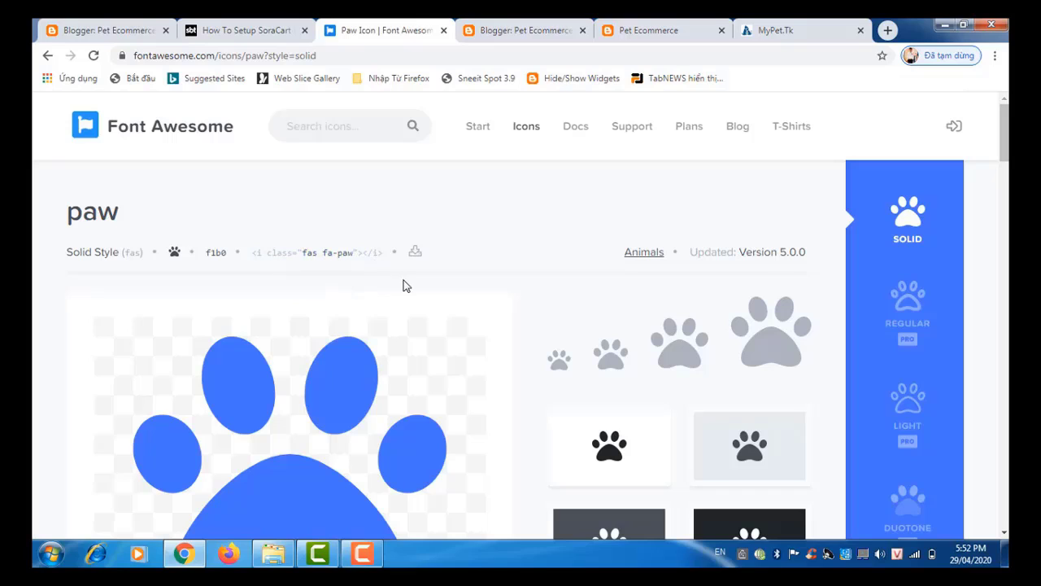
{"action": "left_click", "coordinate": [259, 255]}
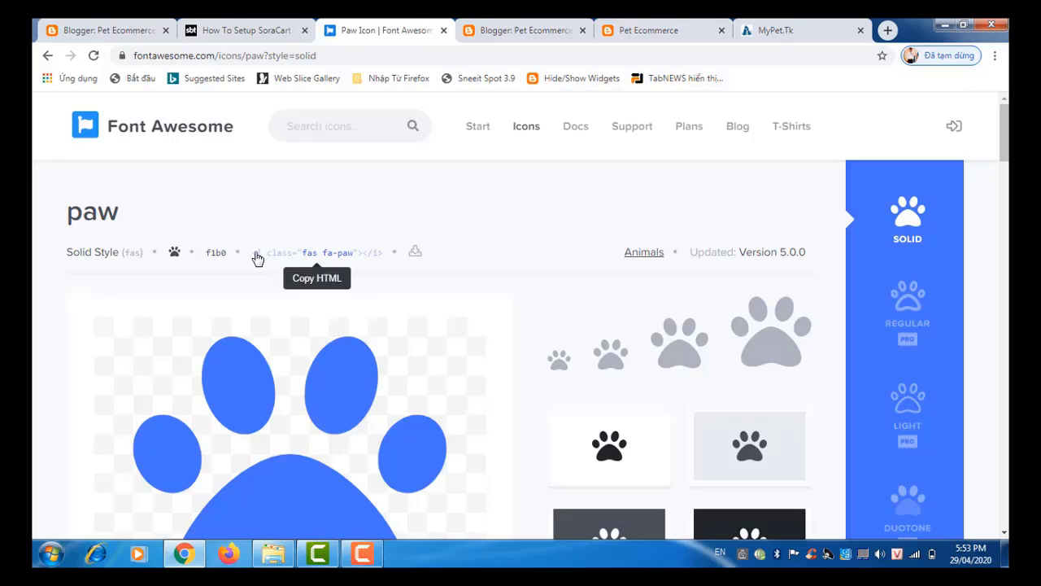
{"action": "left_click", "coordinate": [257, 258]}
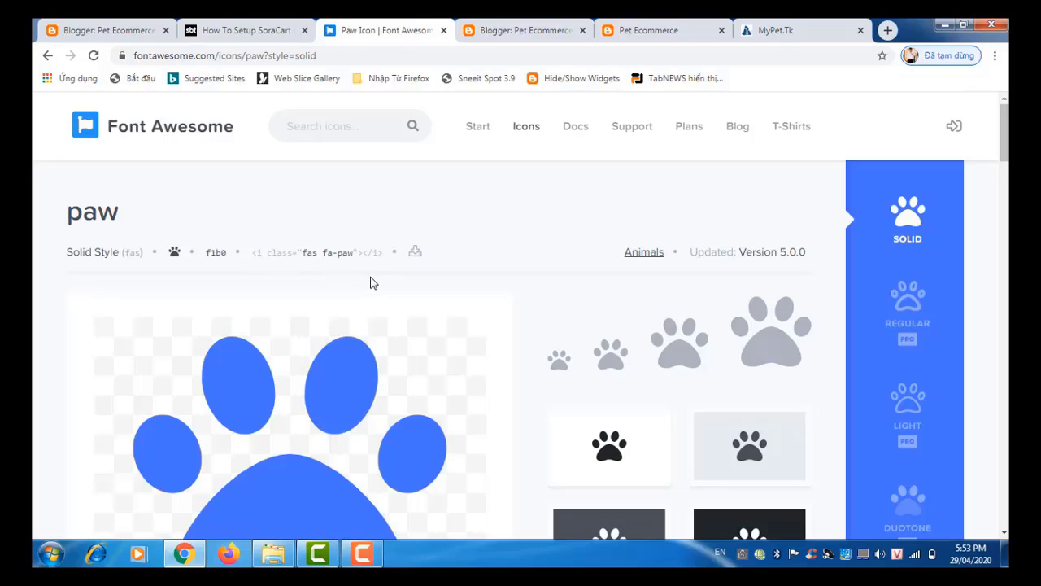
{"action": "left_click", "coordinate": [115, 34]}
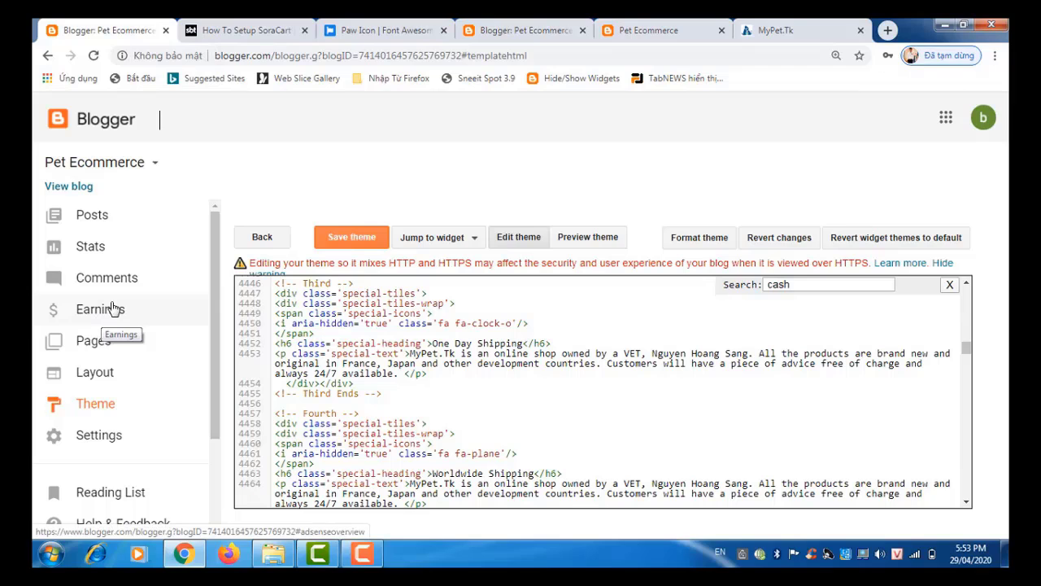
Step: Open the Pet Ecommerce Layout page and scroll to the Vertical Icon Menu gadget
{"action": "left_click", "coordinate": [132, 382]}
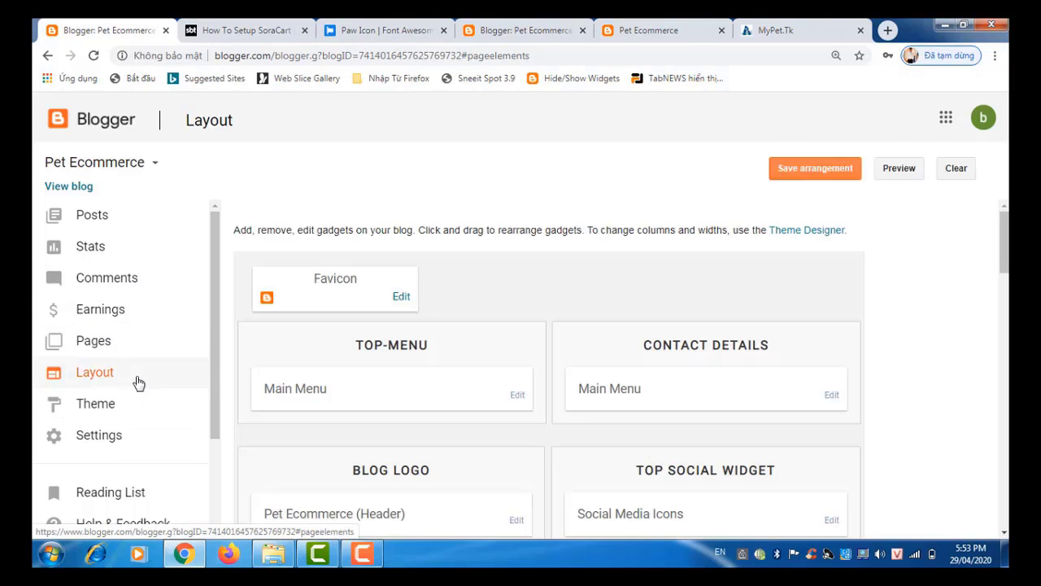
{"action": "scroll", "coordinate": [1007, 252], "scroll_direction": "down", "scroll_amount": 3}
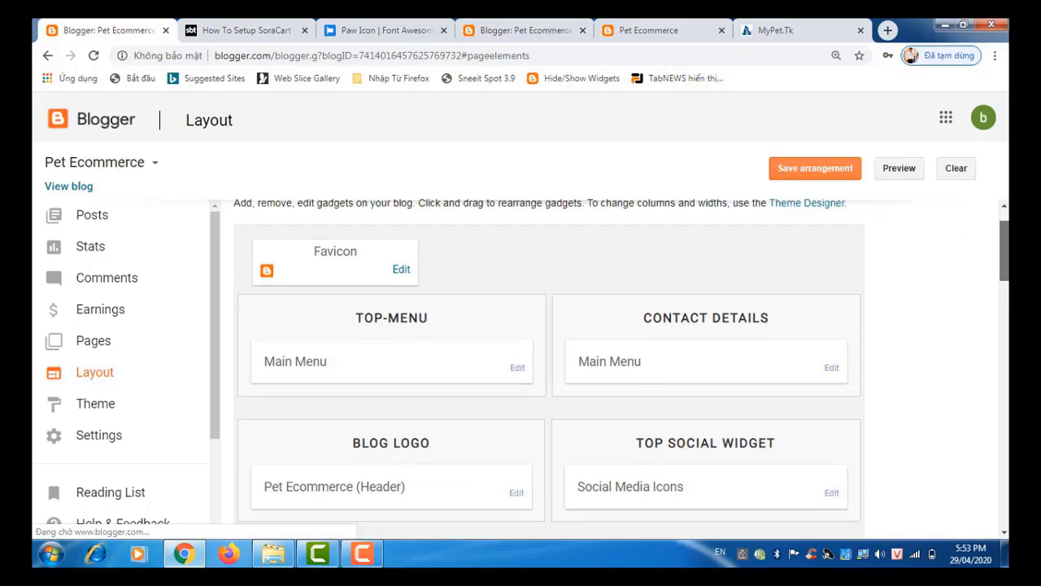
{"action": "scroll", "coordinate": [1007, 252], "scroll_direction": "up", "scroll_amount": 3}
{"action": "scroll", "coordinate": [1007, 252], "scroll_direction": "down", "scroll_amount": 6}
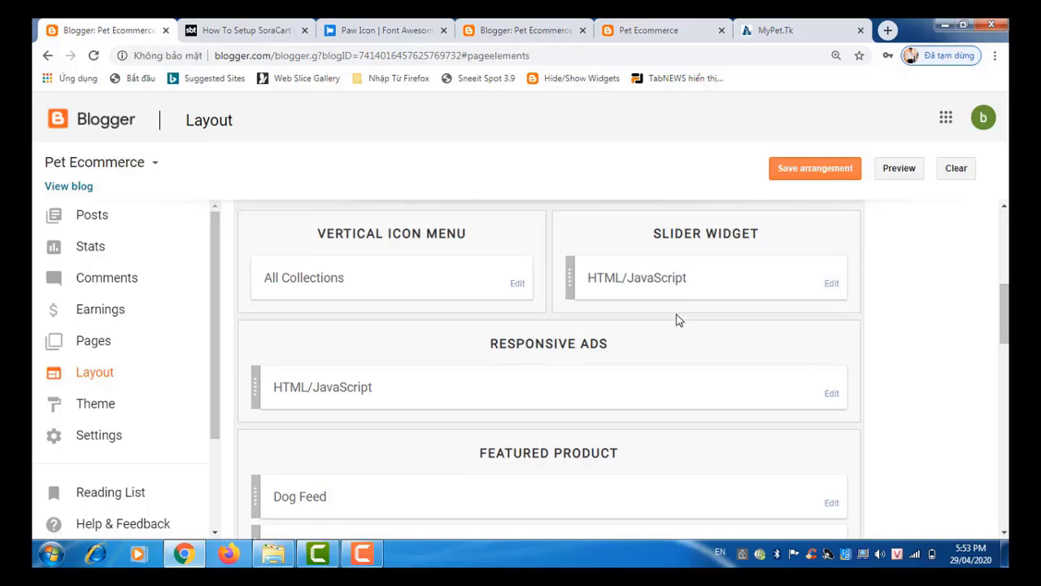
Step: In the All Collections link list, re-save the Dog Feed link with its fa-heartbeat icon markup
{"action": "left_click", "coordinate": [514, 283]}
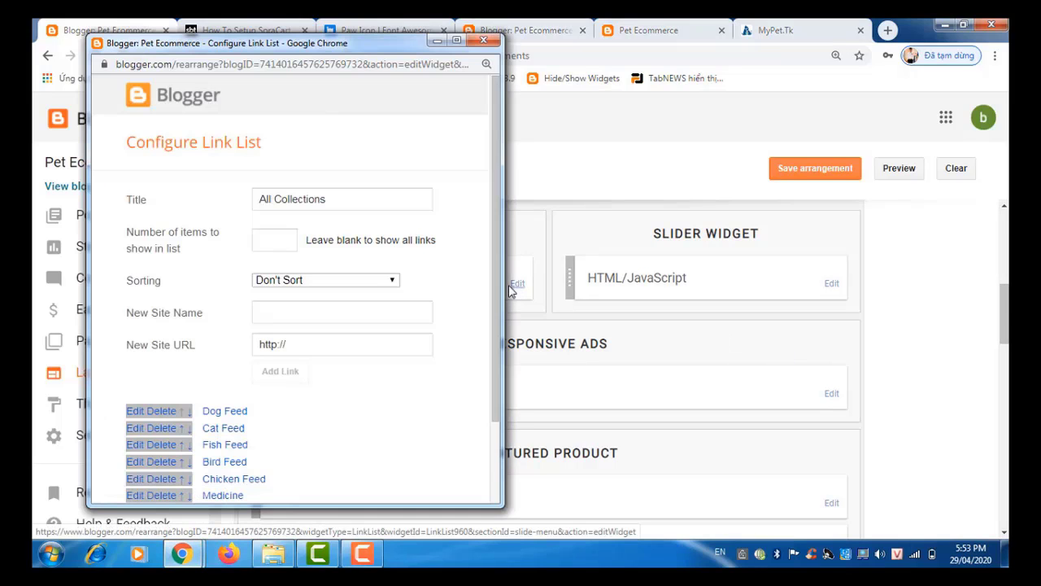
{"action": "left_click_drag", "start_coordinate": [493, 290], "coordinate": [450, 347]}
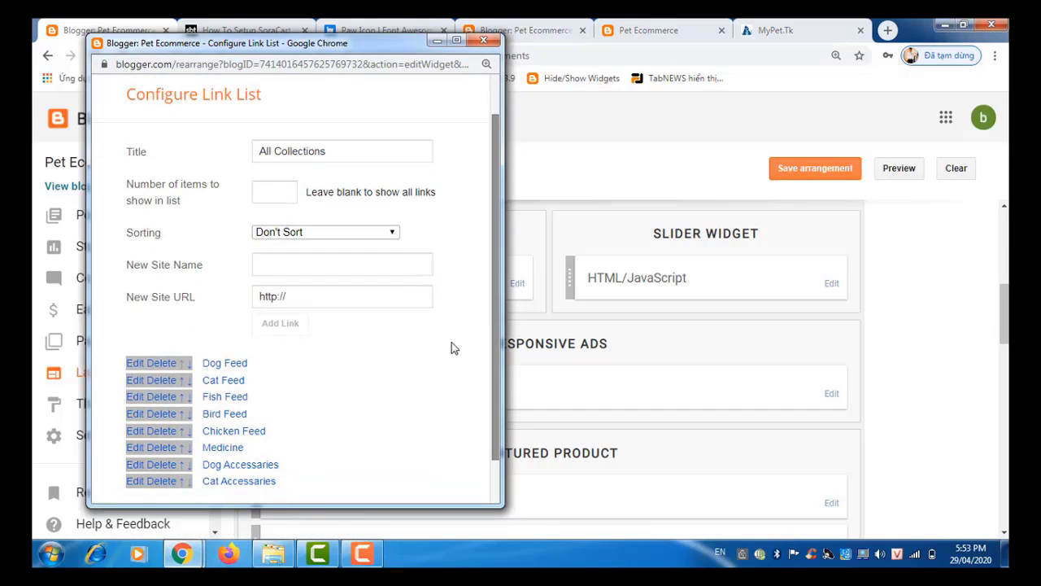
{"action": "left_click", "coordinate": [133, 364]}
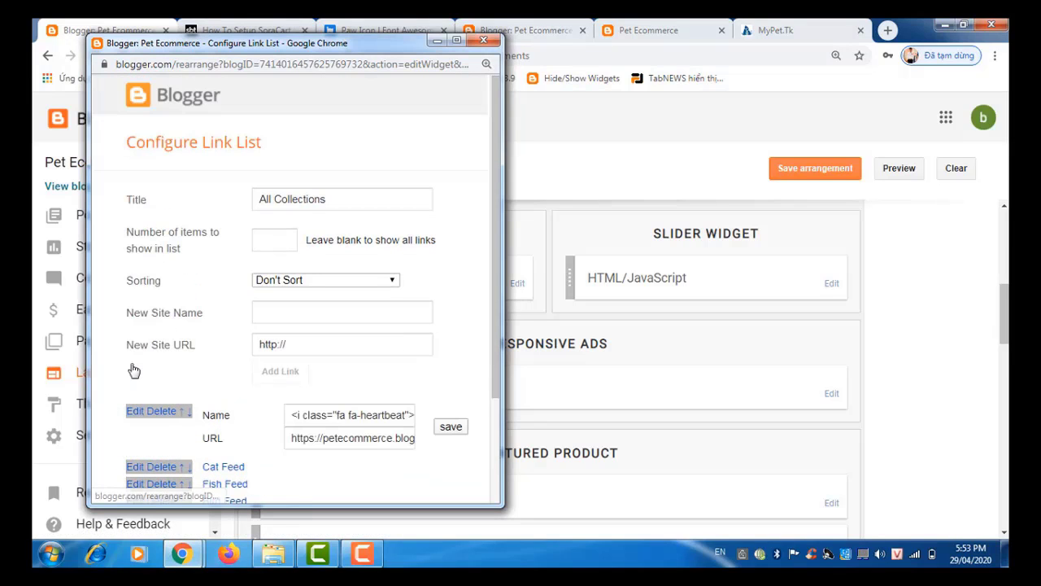
{"action": "left_click", "coordinate": [301, 414]}
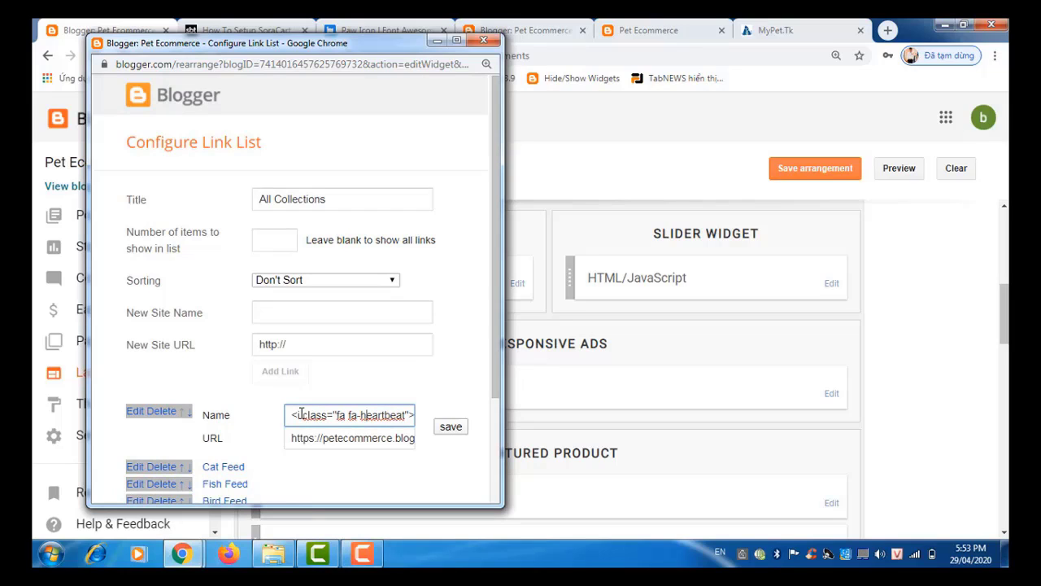
{"action": "key", "text": "Right"}
{"action": "key", "text": "Right"}
{"action": "key", "text": "Right"}
{"action": "key", "text": "Right"}
{"action": "key", "text": "Right"}
{"action": "key", "text": "Right"}
{"action": "key", "text": "Right"}
{"action": "key", "text": "Right"}
{"action": "key", "text": "Right"}
{"action": "key", "text": "Right"}
{"action": "key", "text": "Right"}
{"action": "key", "text": "Right"}
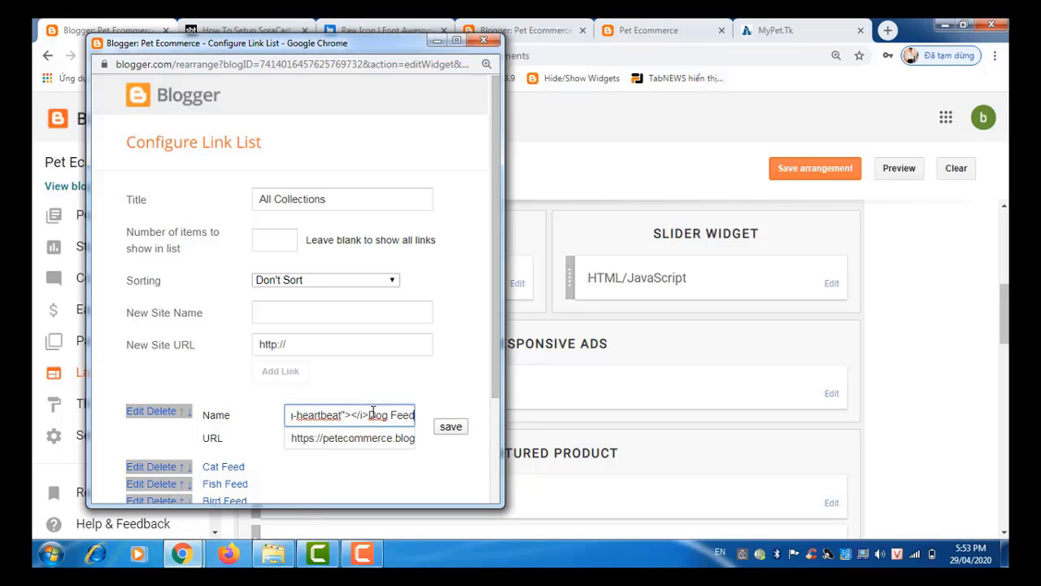
{"action": "left_click", "coordinate": [450, 427]}
Step: Enter <i class="fas fa-paw"></i>Pet as the new link's site name
{"action": "left_click", "coordinate": [313, 344]}
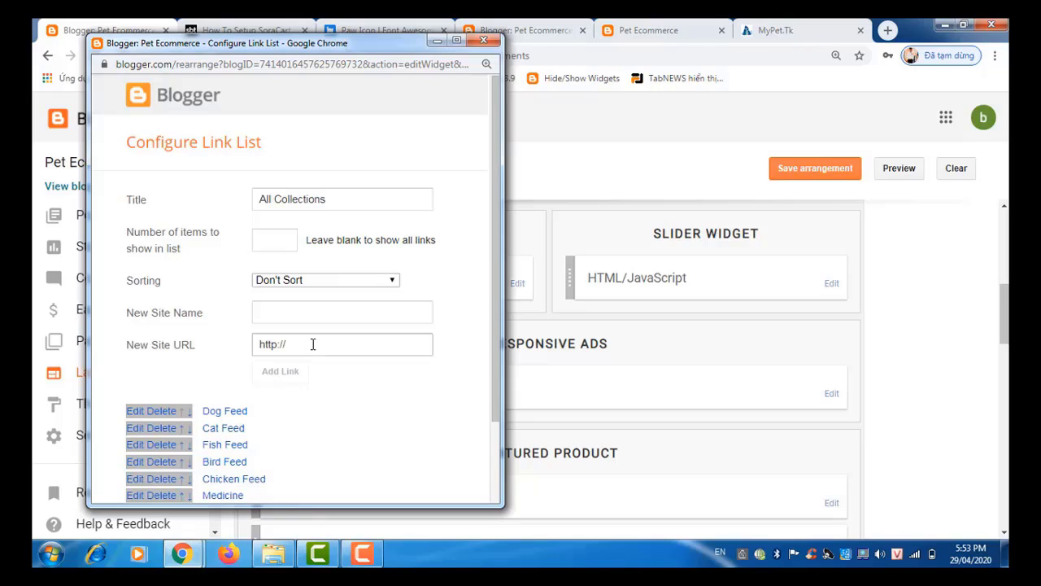
{"action": "left_click", "coordinate": [302, 321]}
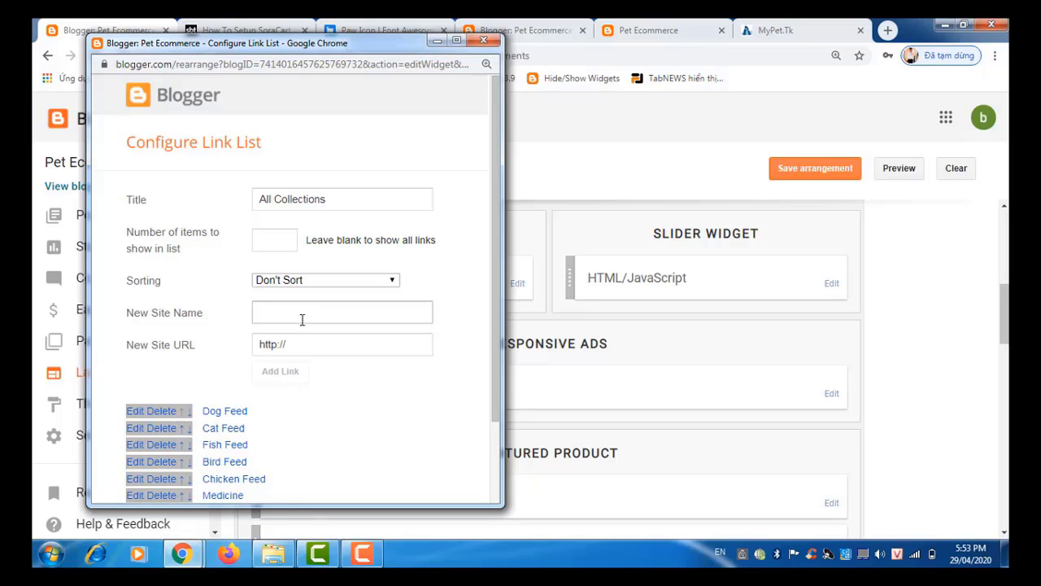
{"action": "left_click", "coordinate": [306, 318]}
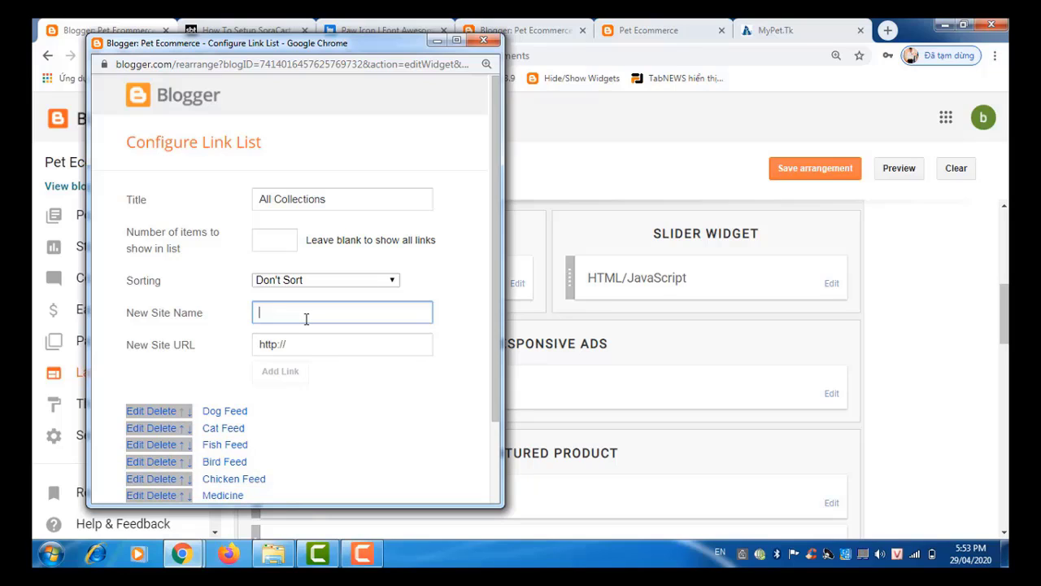
{"action": "key", "text": "ctrl+v"}
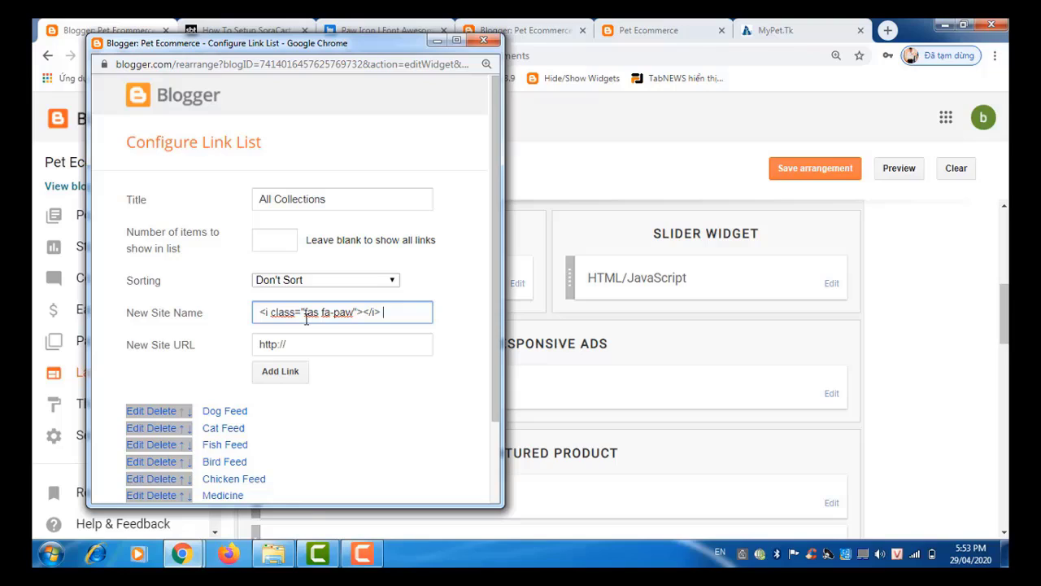
{"action": "type", "text": "P"}
{"action": "key", "text": "BackSpace"}
{"action": "key", "text": "BackSpace"}
{"action": "type", "text": "Pet"}
Step: Set the link address to petecommerce.blogspot.com, add it to All Collections, and save the list
{"action": "left_click", "coordinate": [313, 347]}
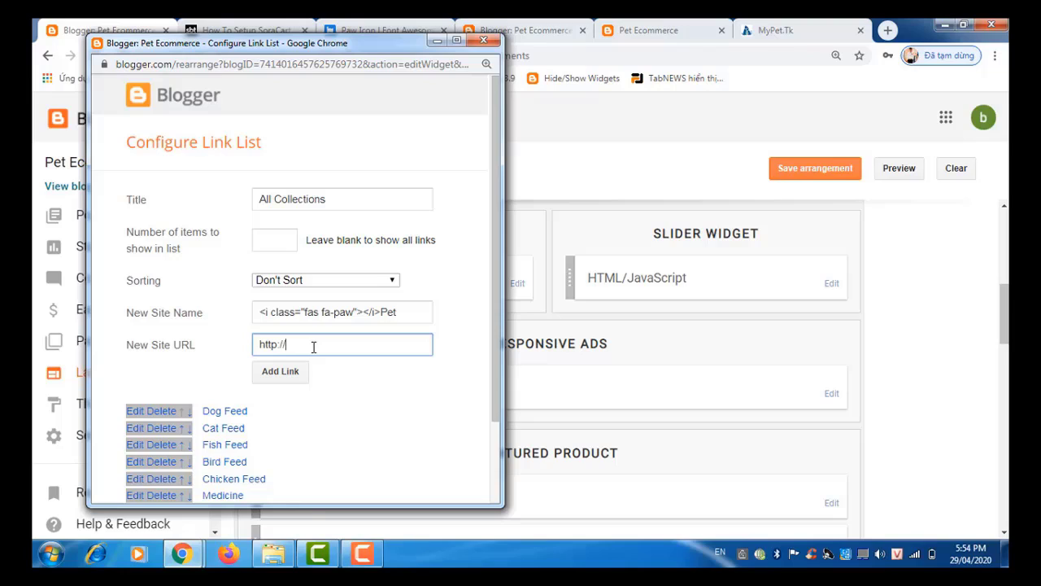
{"action": "type", "text": "p"}
{"action": "type", "text": "êtecmo"}
{"action": "type", "text": "ommerce"}
{"action": "type", "text": ".blogspot"}
{"action": "type", "text": ".com"}
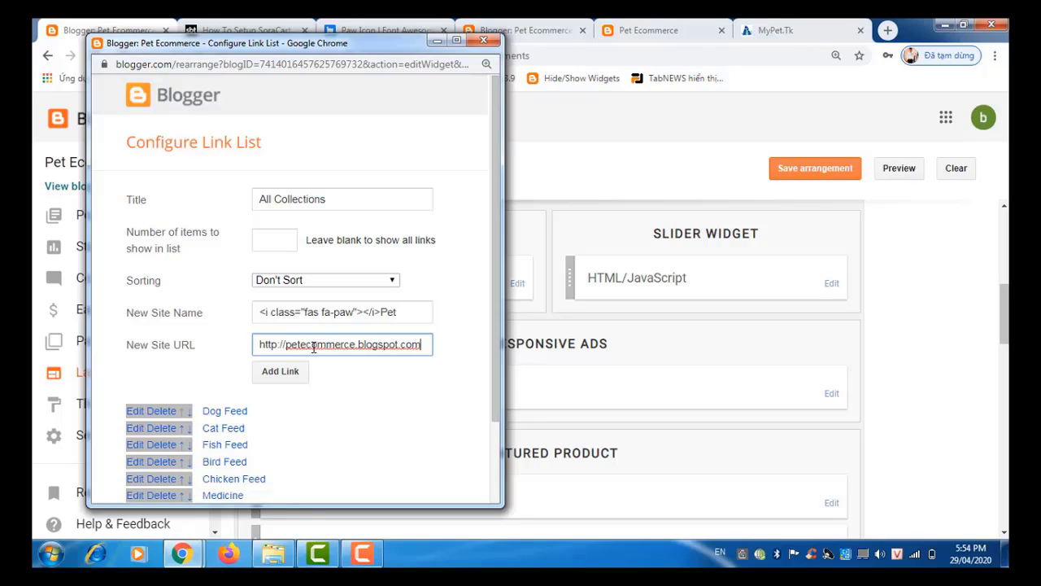
{"action": "left_click", "coordinate": [289, 378]}
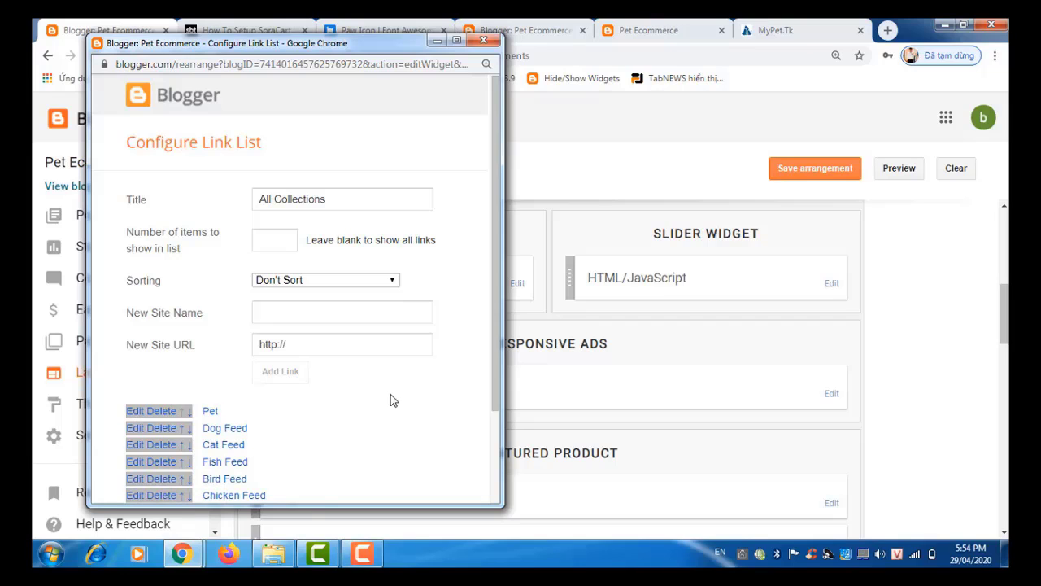
{"action": "left_click_drag", "start_coordinate": [493, 398], "coordinate": [488, 505]}
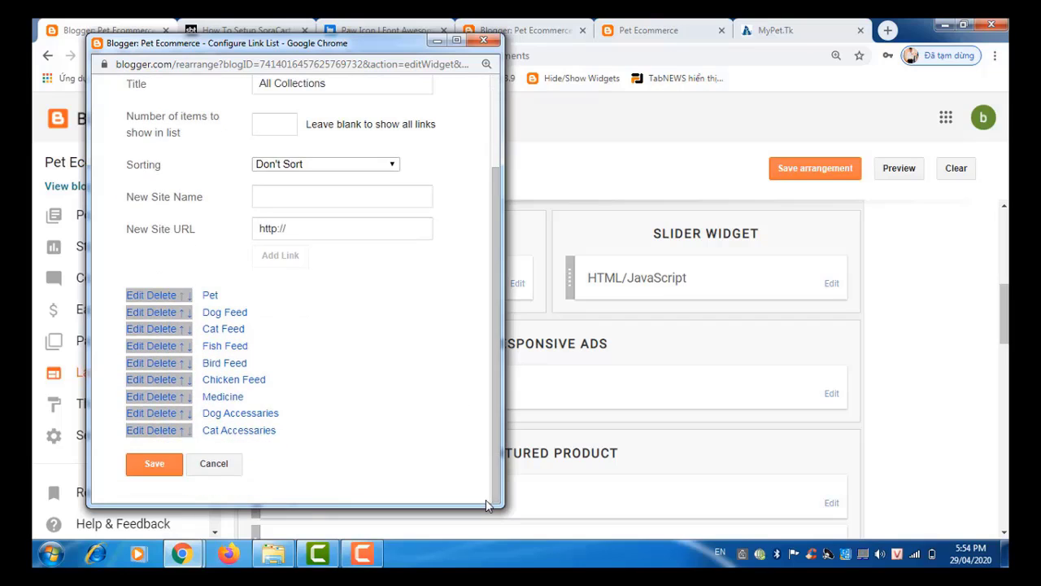
{"action": "left_click", "coordinate": [147, 471]}
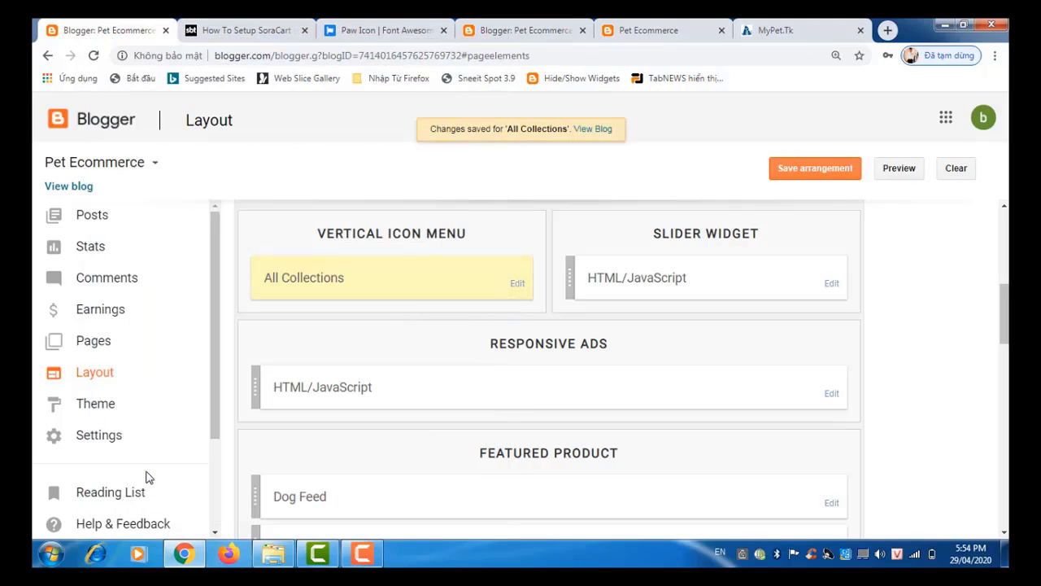
Step: Save the layout arrangement, reload the live blog to confirm Pet tops All Collections, then return to Layout
{"action": "left_click", "coordinate": [826, 186]}
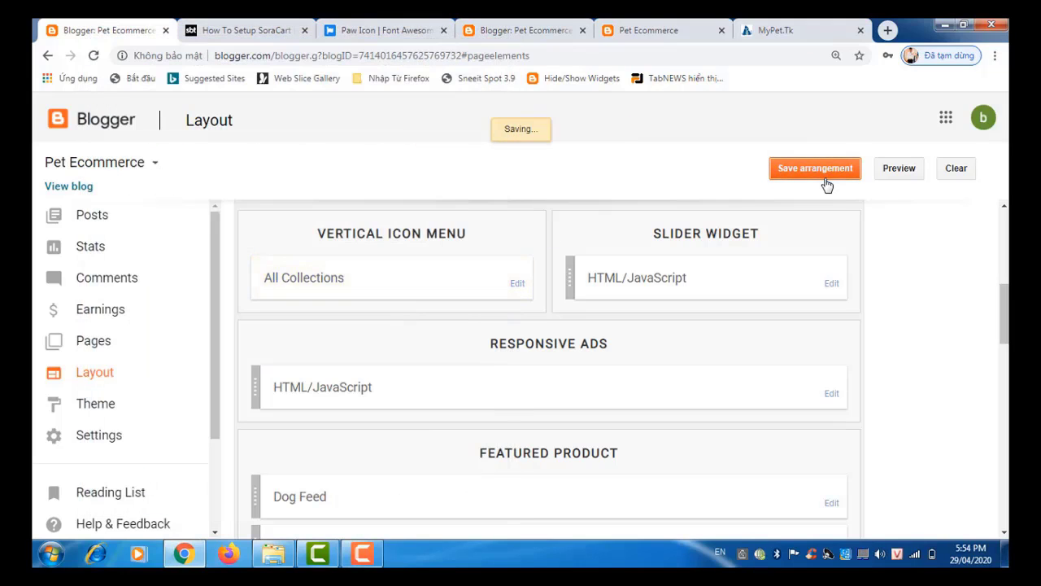
{"action": "left_click", "coordinate": [646, 31]}
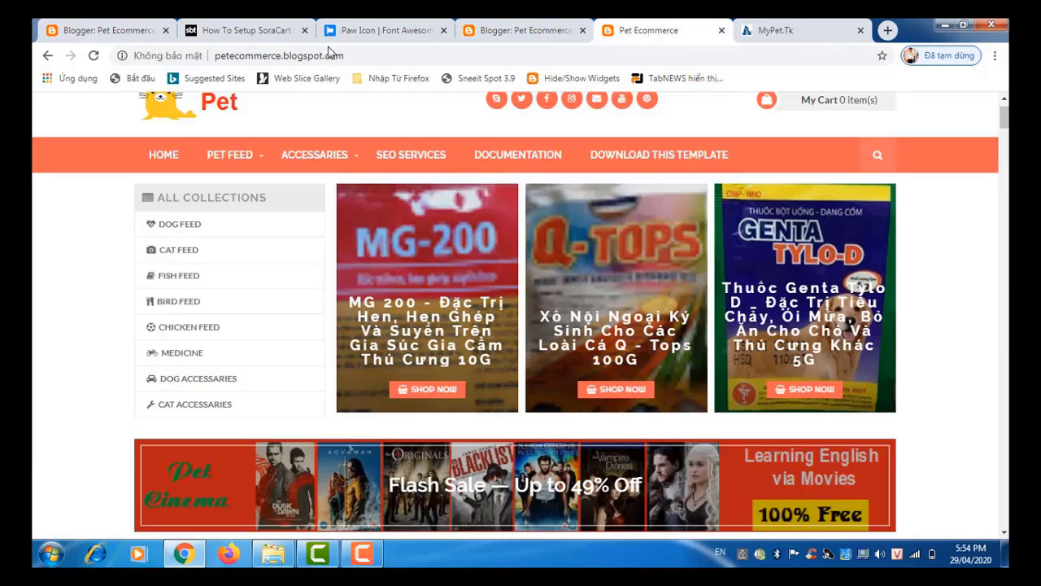
{"action": "left_click", "coordinate": [94, 55]}
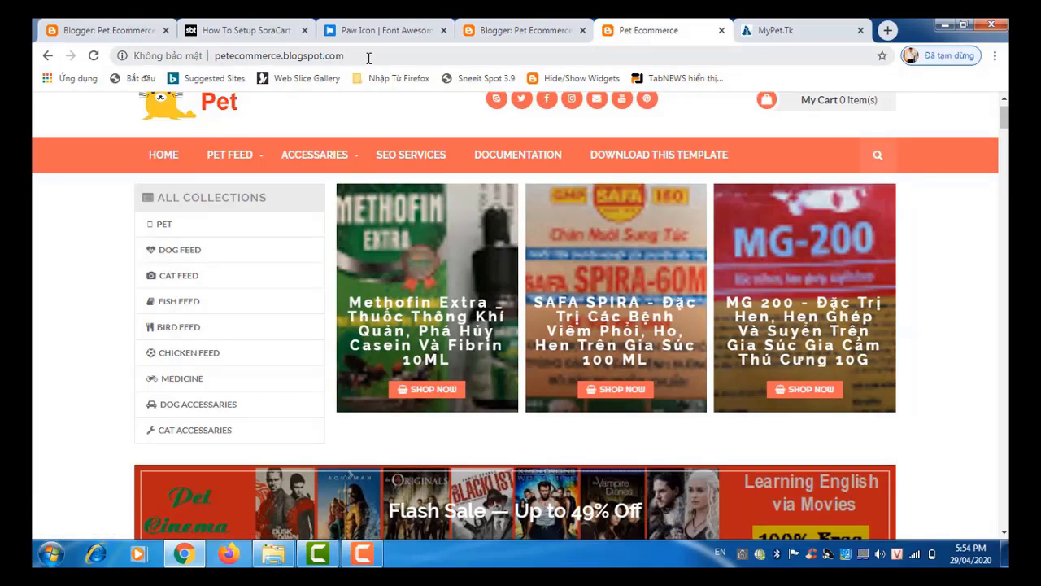
{"action": "left_click", "coordinate": [400, 32]}
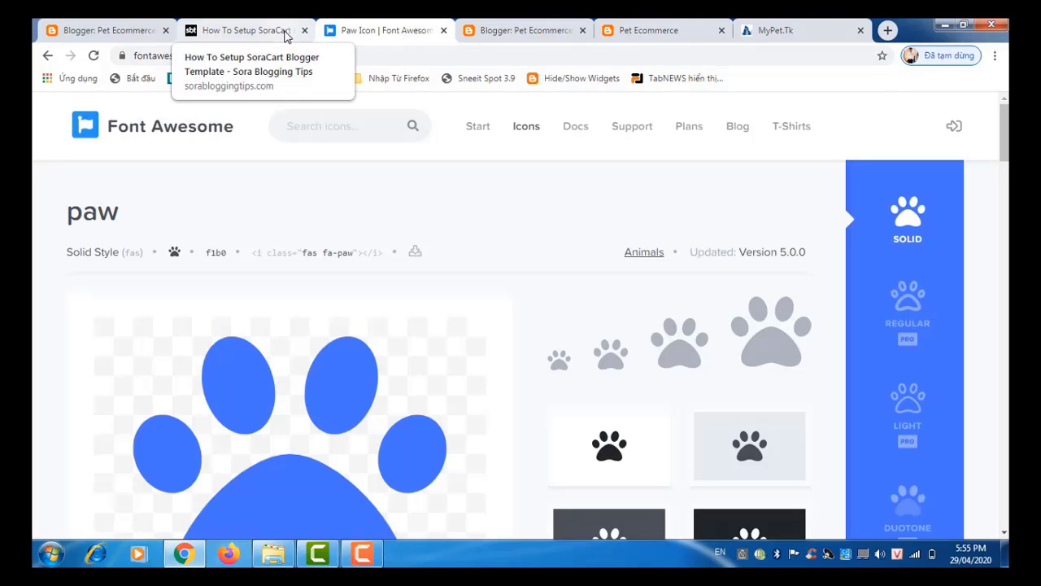
{"action": "left_click", "coordinate": [92, 33]}
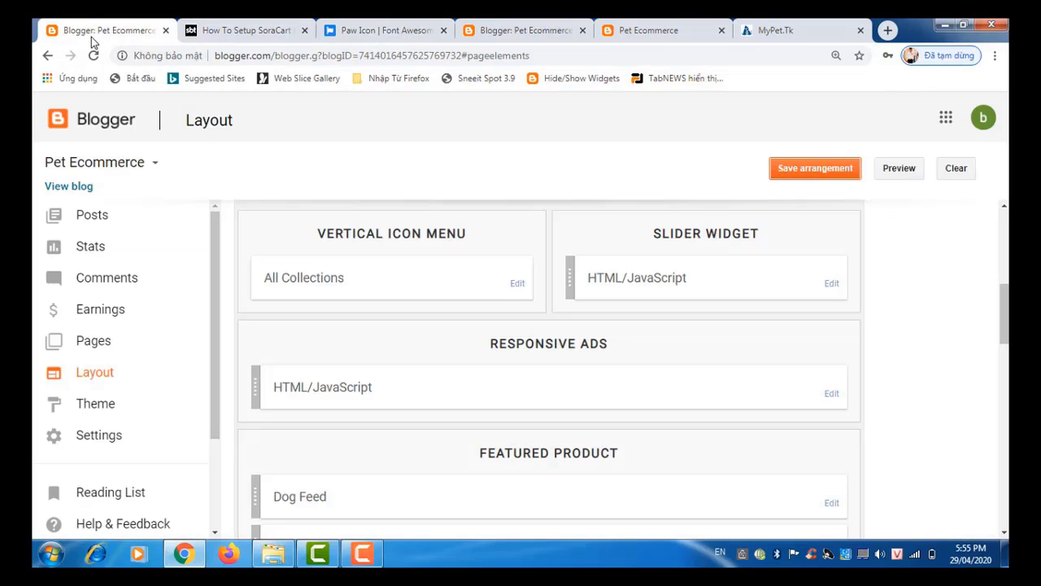
Step: Open the All Collections list and compare the Pet link's icon code with Dog Feed's
{"action": "left_click", "coordinate": [517, 286]}
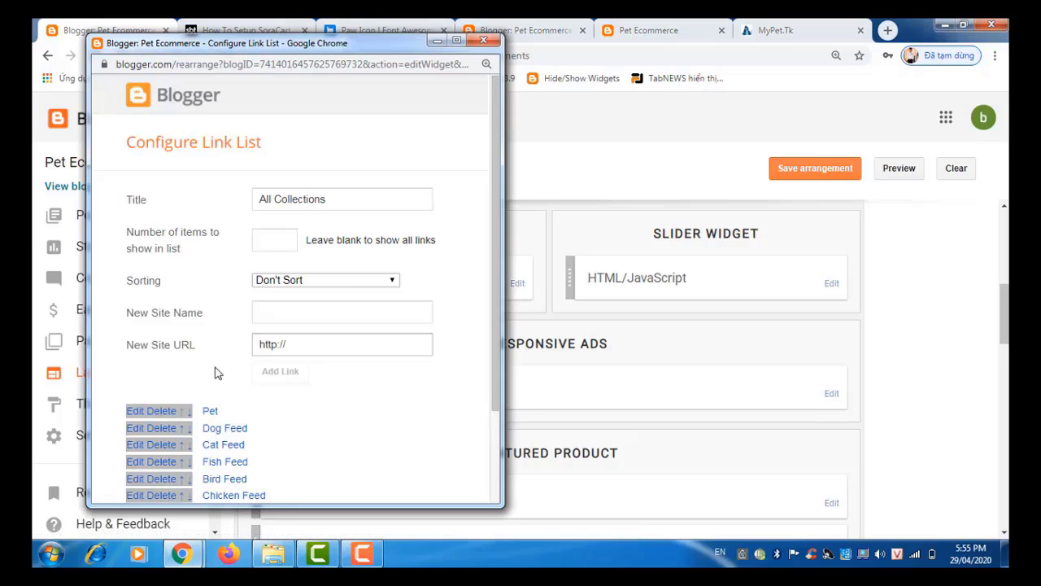
{"action": "left_click", "coordinate": [137, 412]}
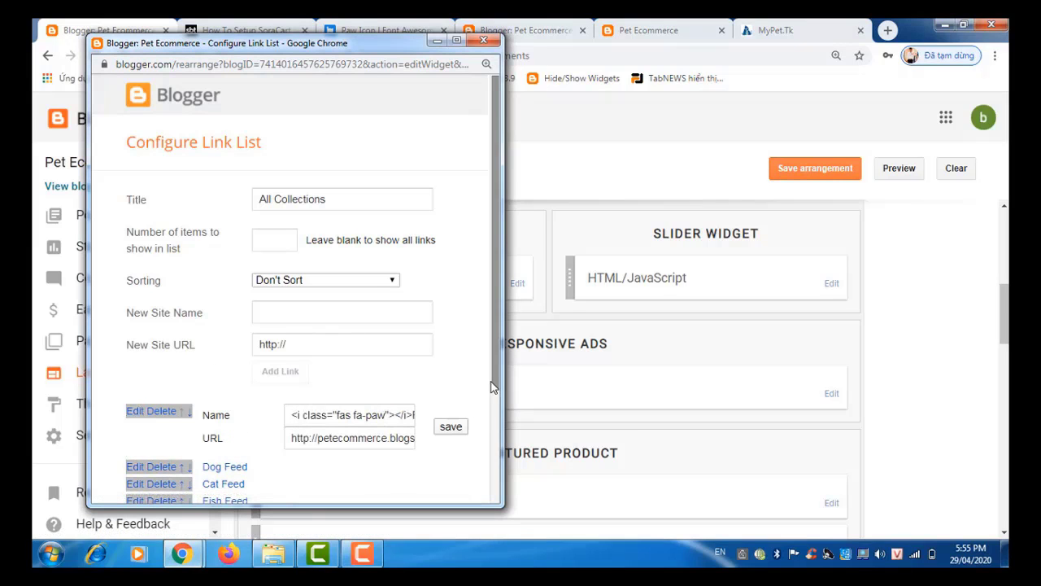
{"action": "left_click_drag", "start_coordinate": [493, 389], "coordinate": [496, 425]}
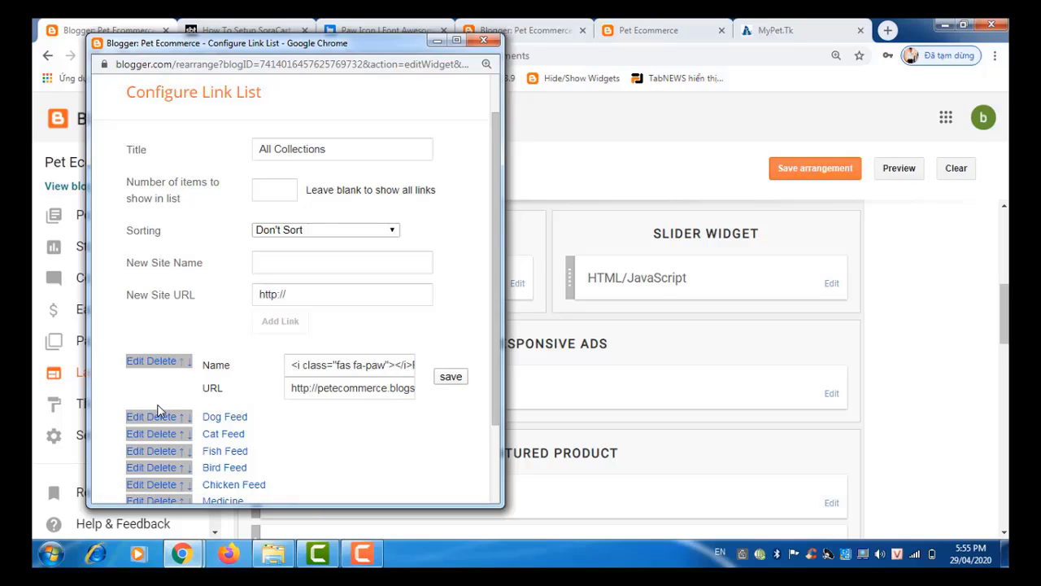
{"action": "left_click", "coordinate": [134, 420]}
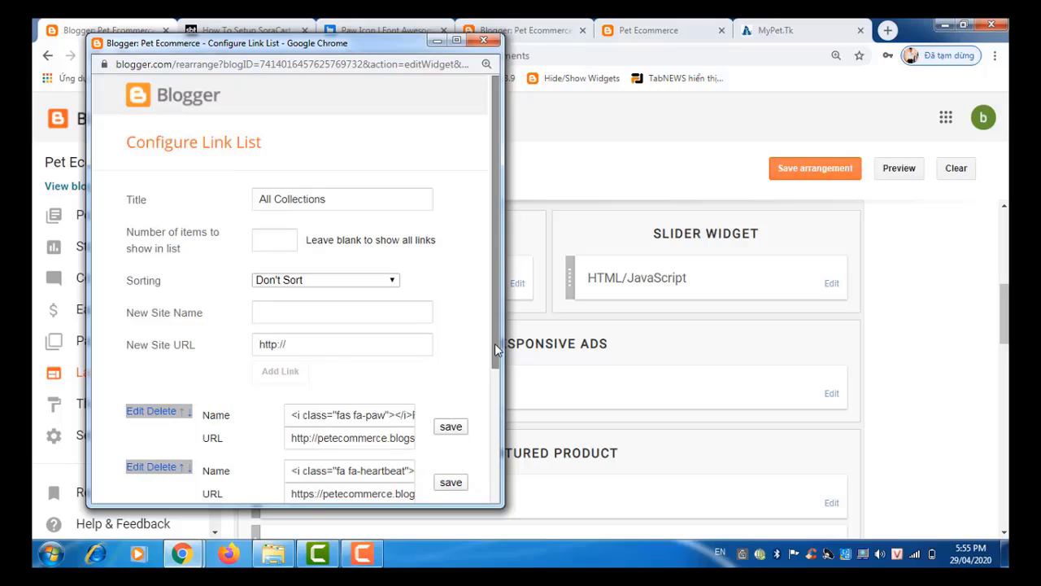
{"action": "left_click_drag", "start_coordinate": [493, 351], "coordinate": [494, 384]}
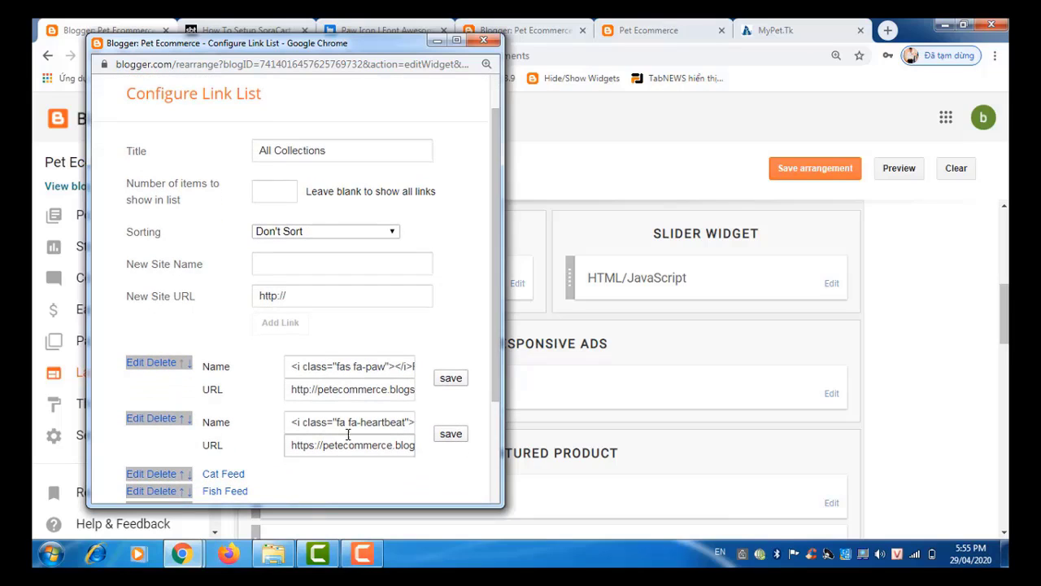
Step: Change the Pet link's icon class from fas fa-paw to fa fa-paw and save the list
{"action": "left_click", "coordinate": [352, 366]}
{"action": "left_click", "coordinate": [352, 366]}
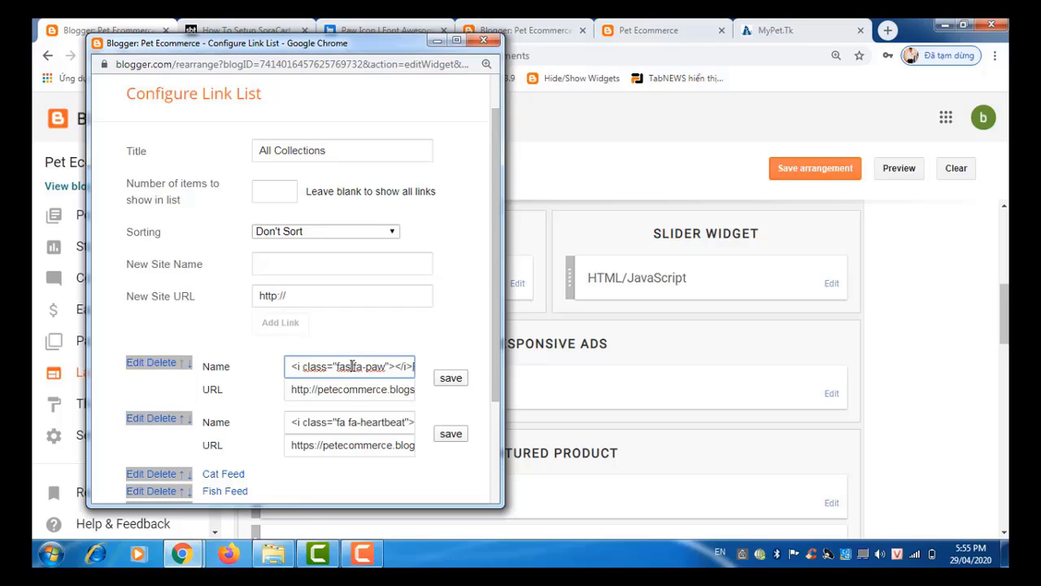
{"action": "key", "text": "BackSpace"}
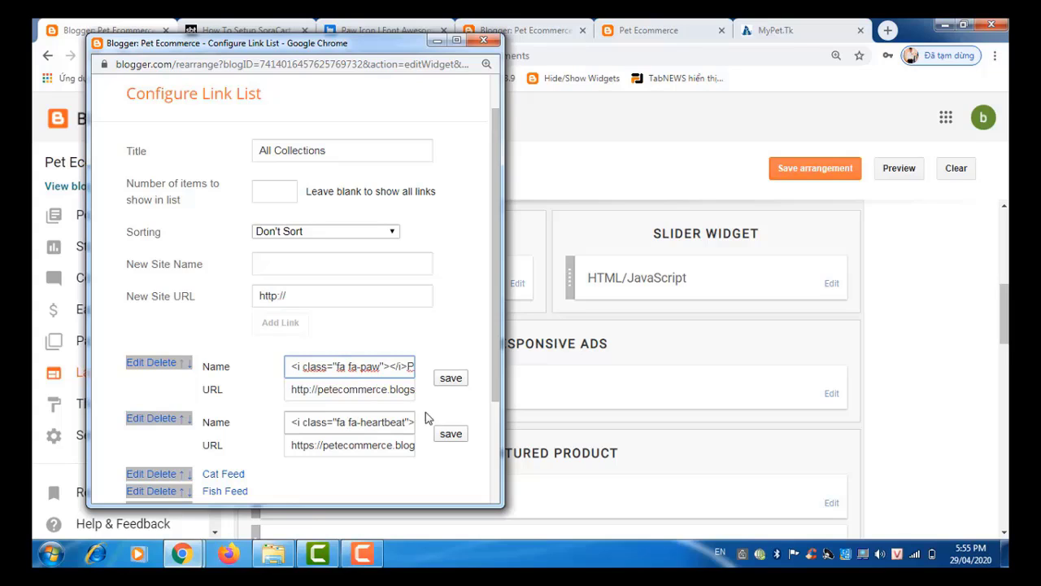
{"action": "left_click", "coordinate": [450, 379]}
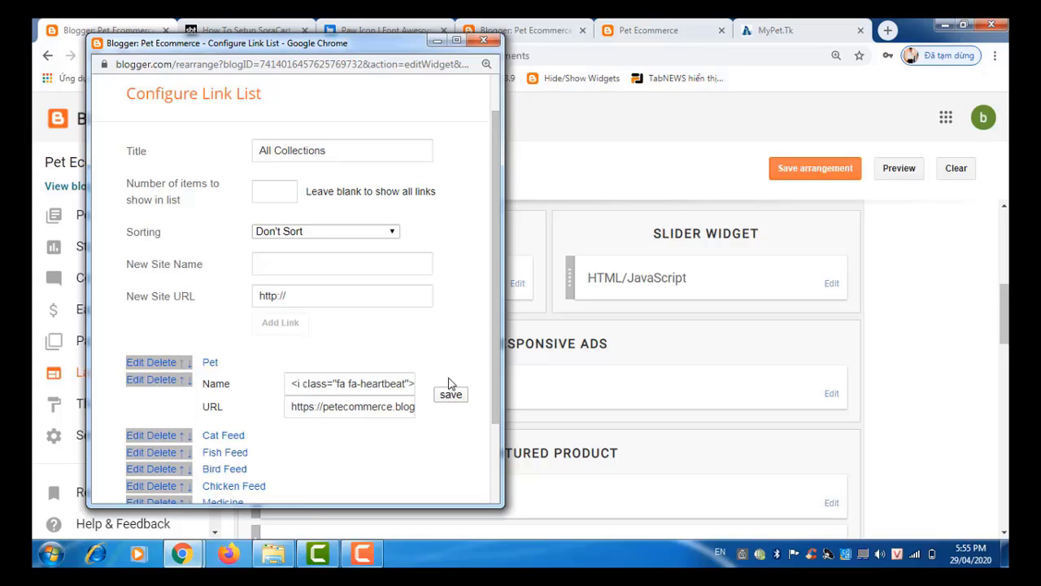
{"action": "left_click", "coordinate": [451, 396]}
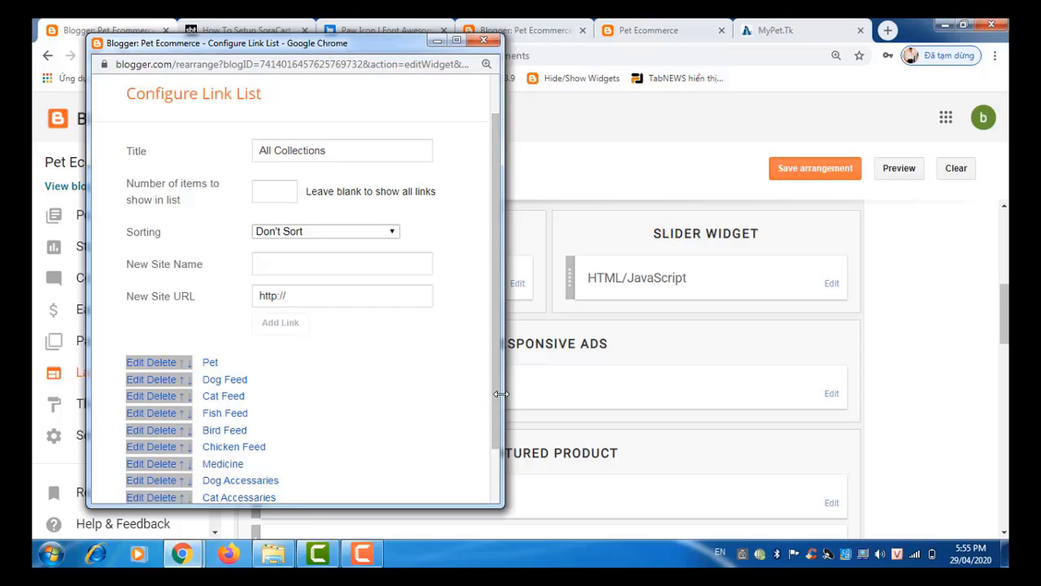
{"action": "left_click_drag", "start_coordinate": [497, 399], "coordinate": [498, 514]}
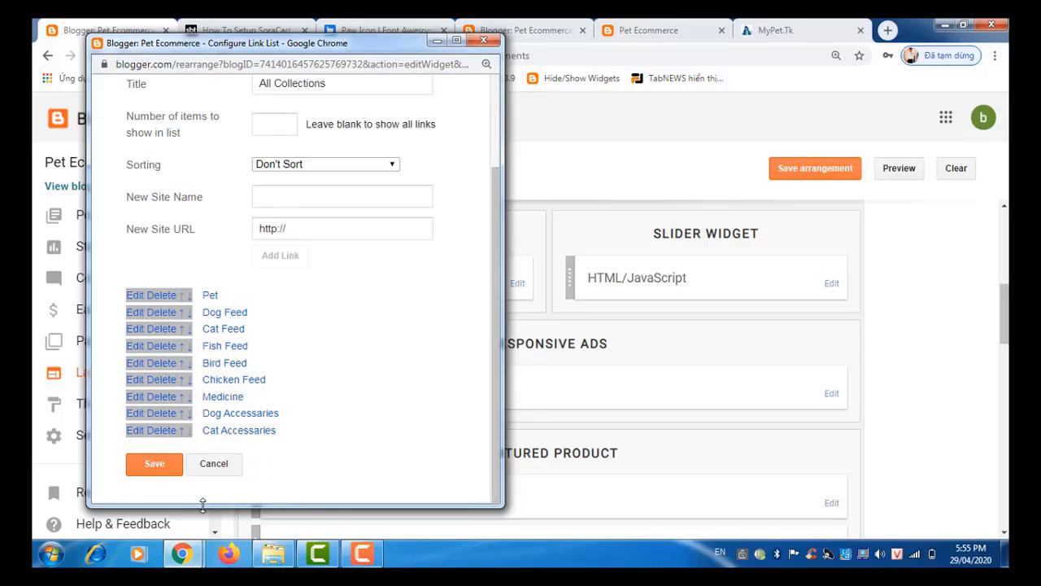
{"action": "left_click", "coordinate": [157, 464]}
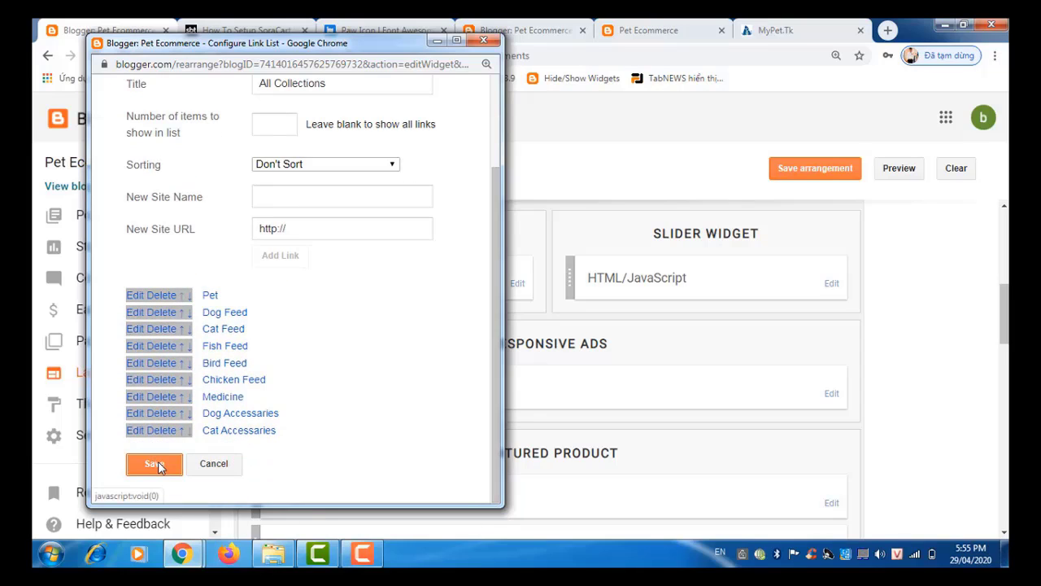
Step: Save the layout arrangement, then reload the live blog to confirm the paw icon beside Pet in All Collections
{"action": "left_click", "coordinate": [793, 181]}
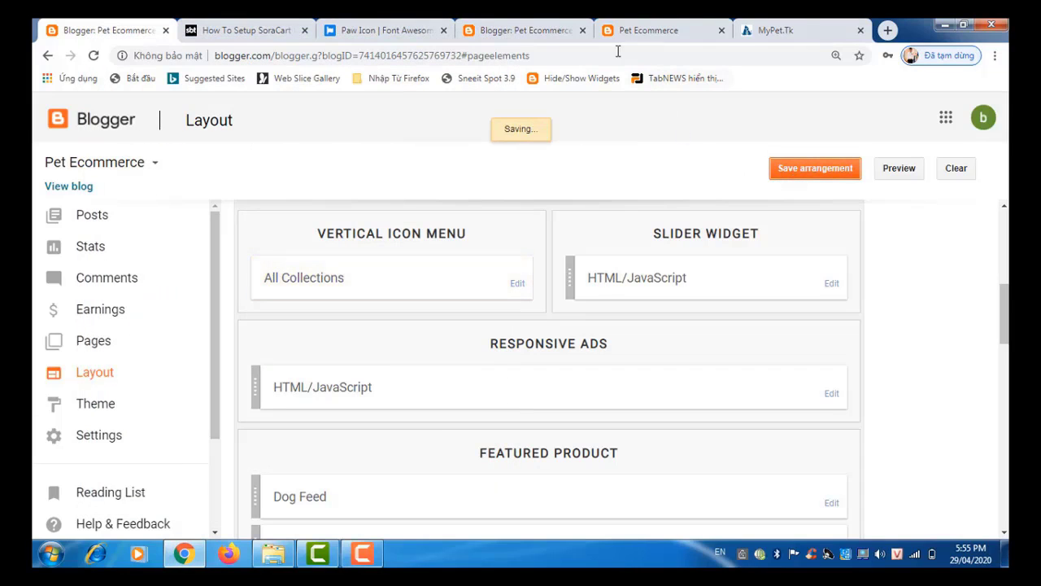
{"action": "left_click", "coordinate": [649, 30]}
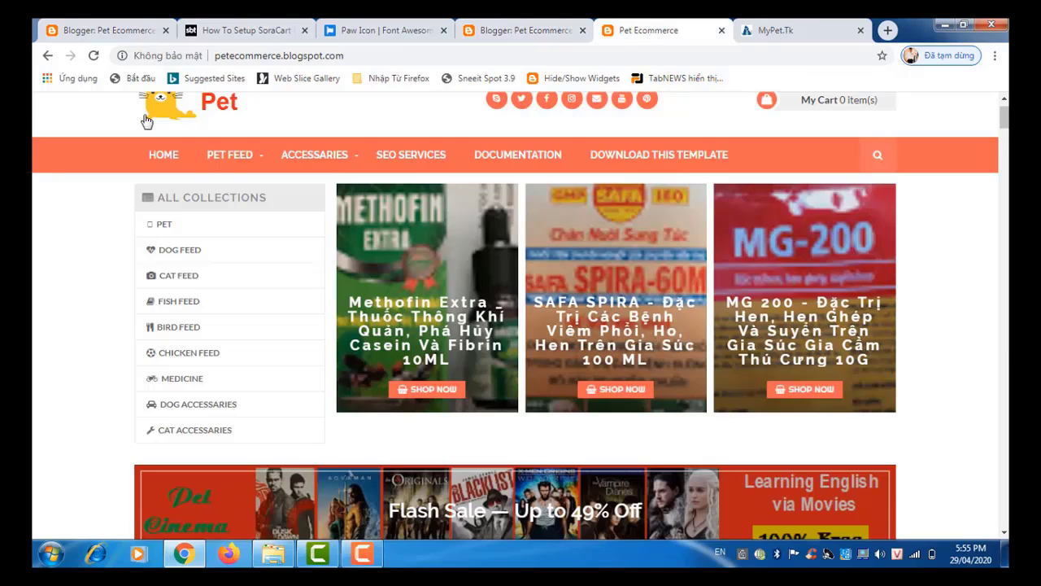
{"action": "left_click", "coordinate": [185, 111]}
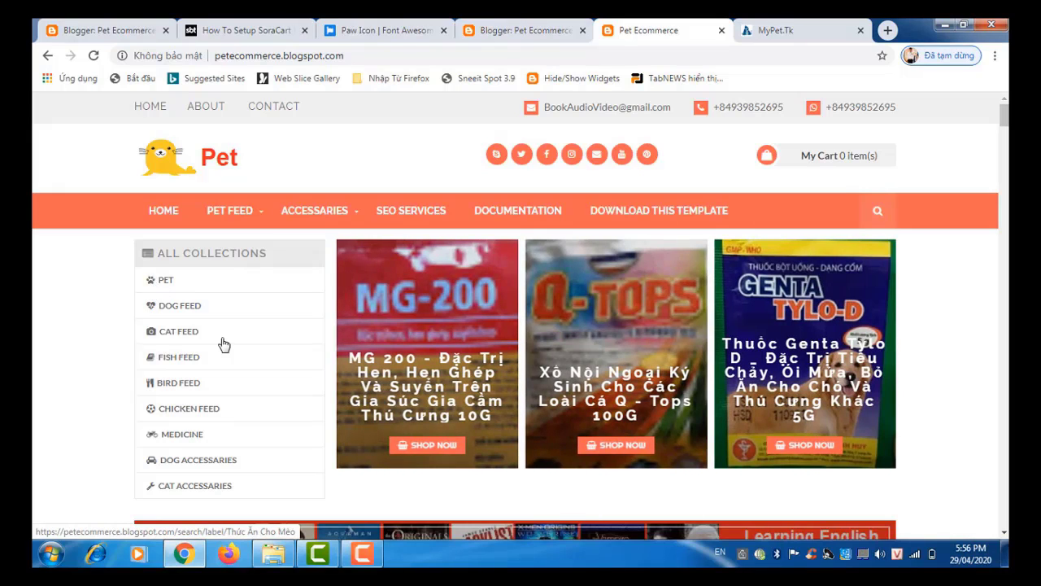
{"action": "scroll", "coordinate": [224, 344], "scroll_direction": "down", "scroll_amount": 2}
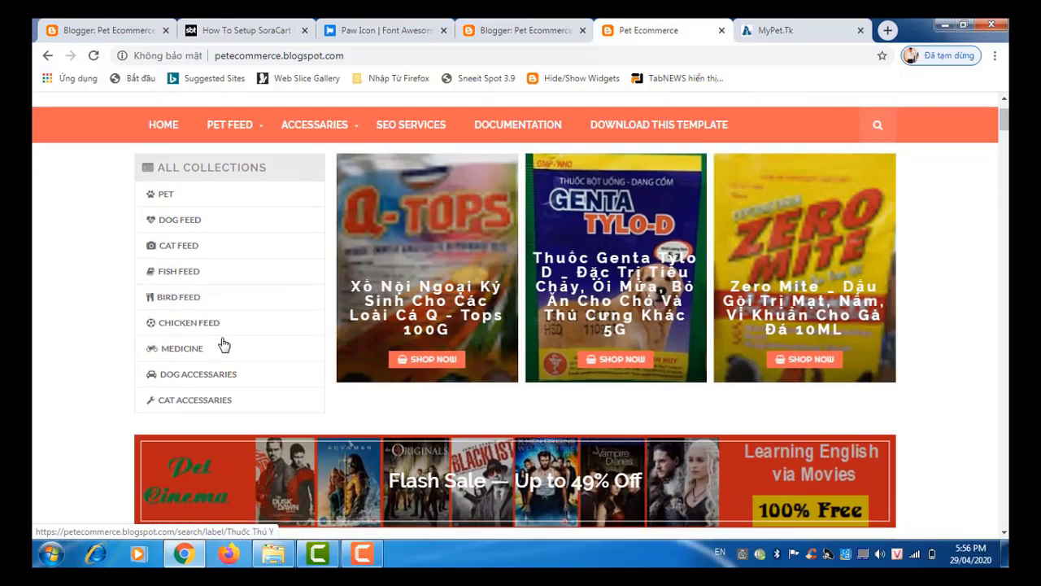
{"action": "scroll", "coordinate": [224, 344], "scroll_direction": "up", "scroll_amount": 2}
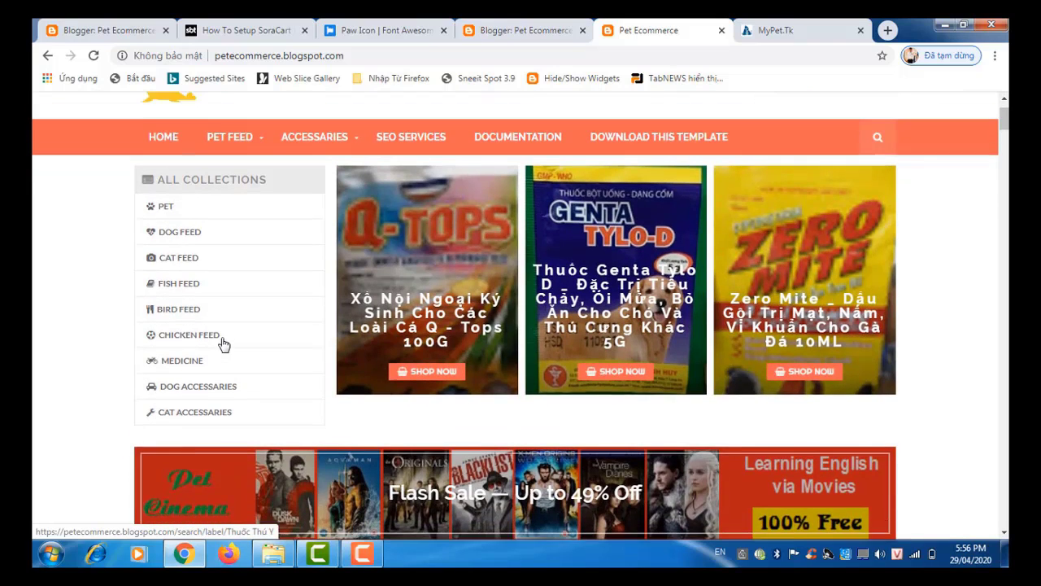